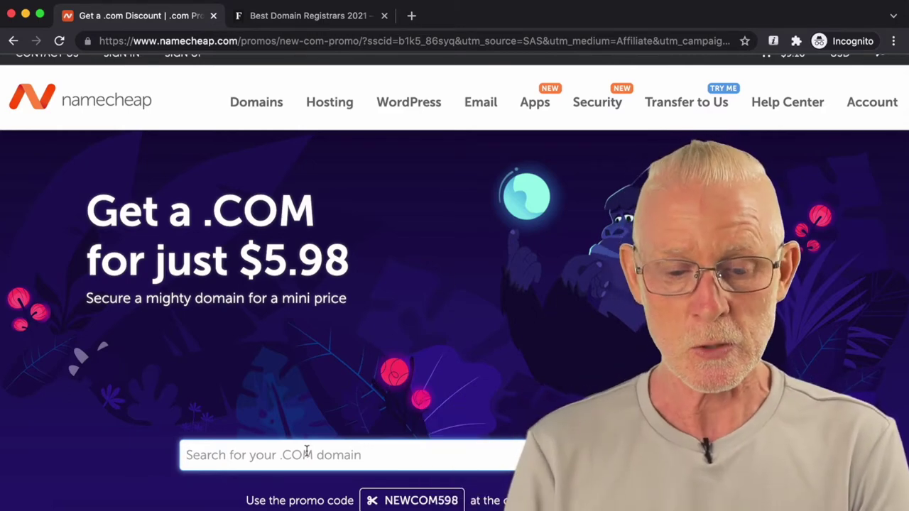
Step: Search Namecheap for affyschool.com and check its $8.98/yr promotional price
left_click(307, 455)
type("affyschool.com")
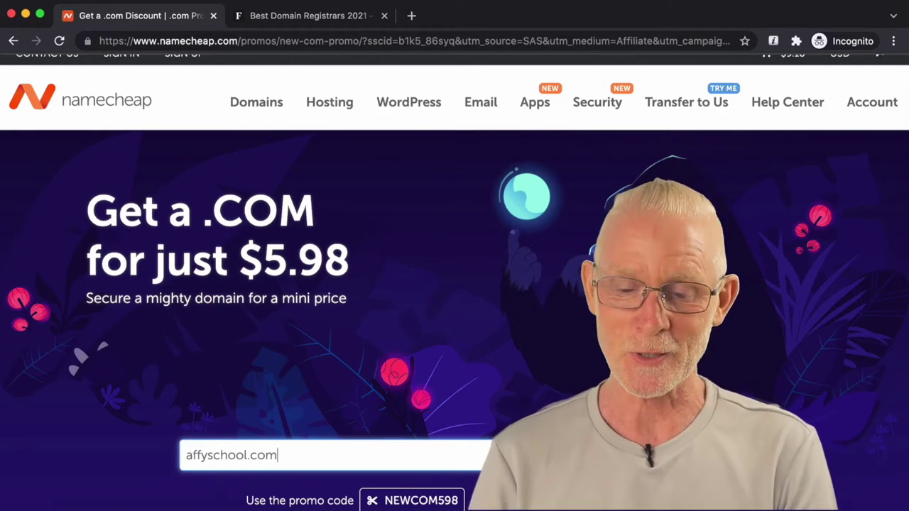
key("Return")
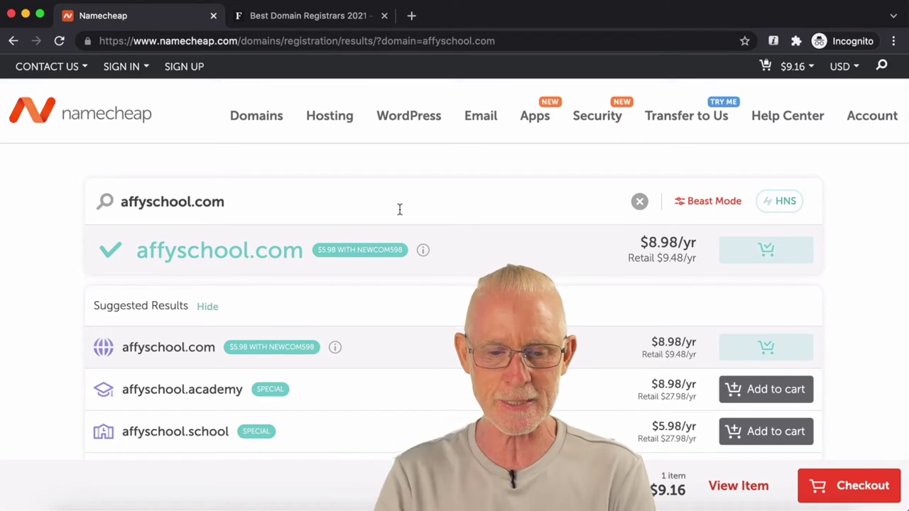
mouse_move(426, 253)
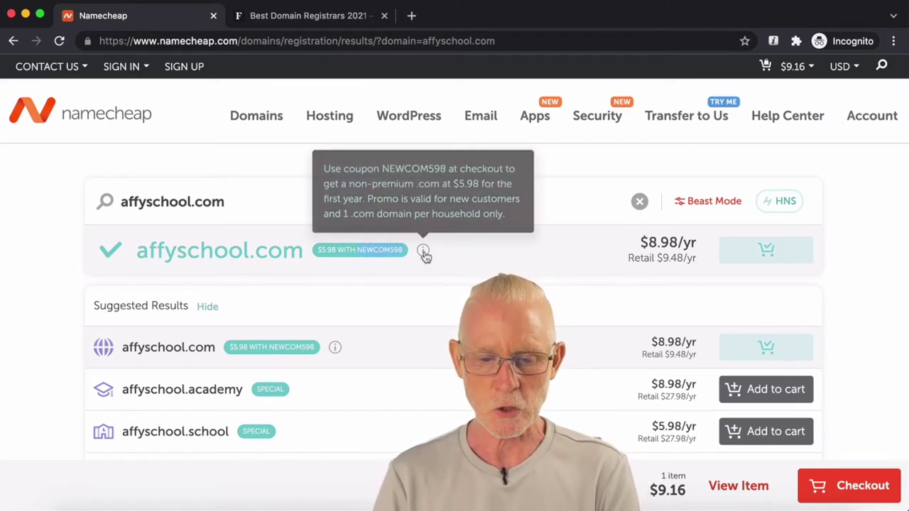
Step: Check out affyschool.com, try the NEWCOM598 promo code, then follow the create-account link
left_click(861, 490)
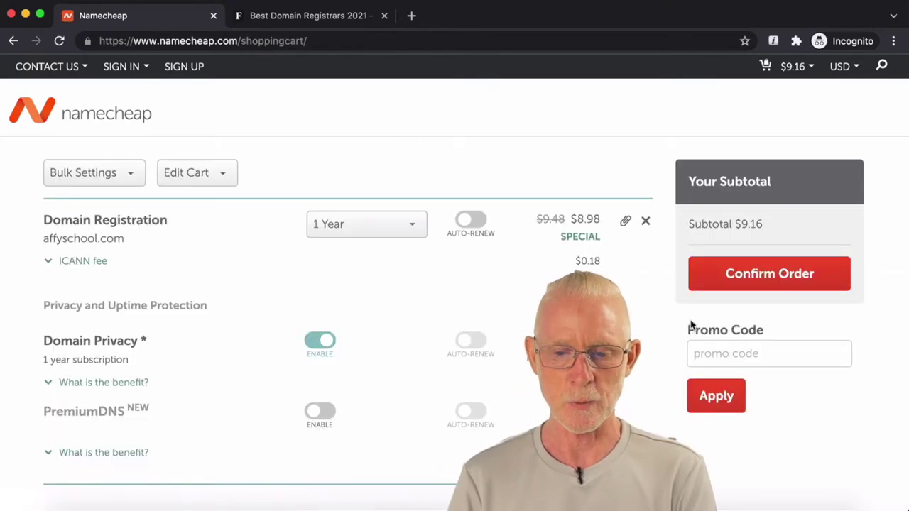
left_click(718, 357)
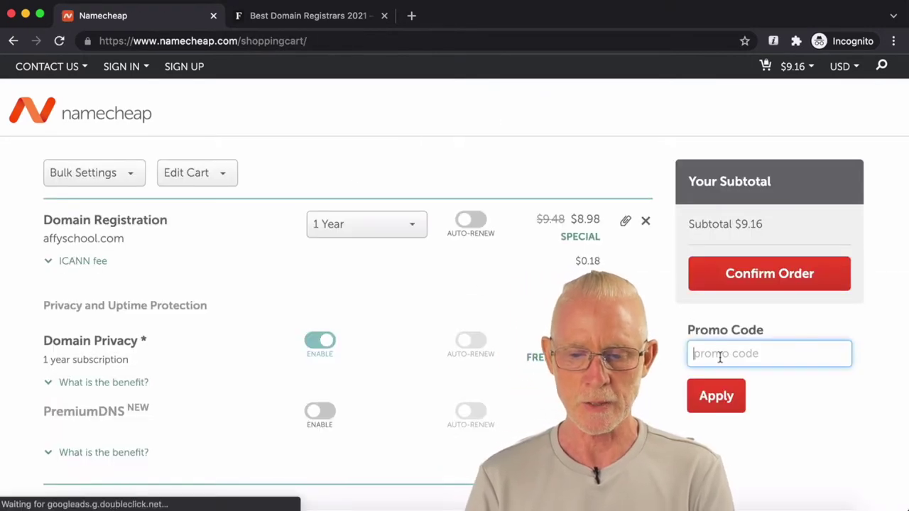
type("NEWCOM598")
left_click(715, 395)
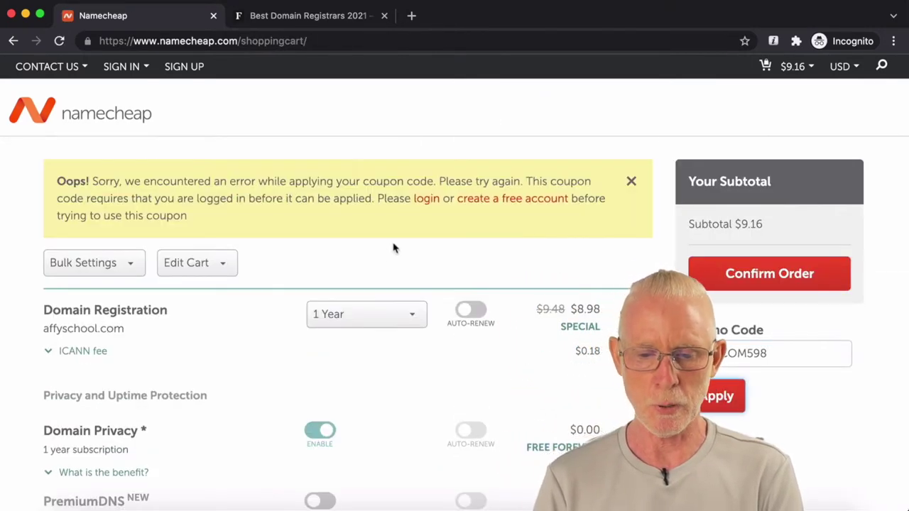
left_click(472, 203)
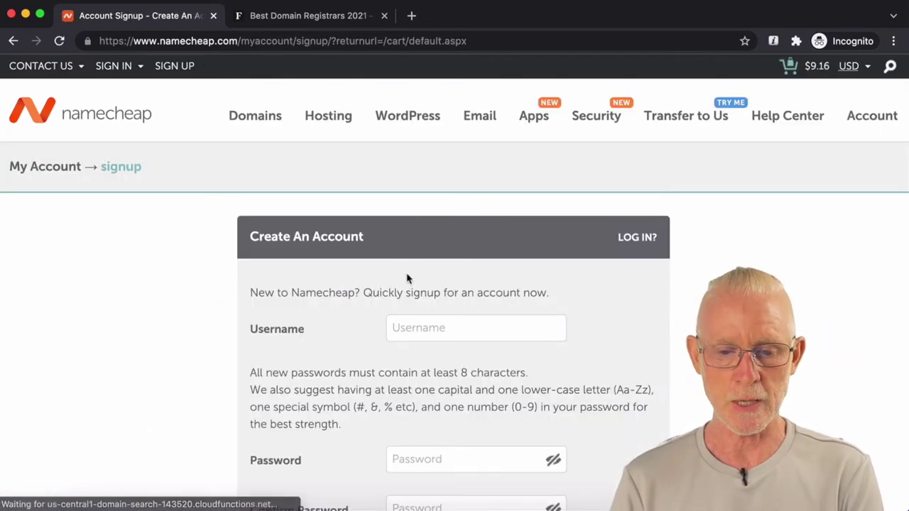
Step: Enter a username, a password and the password confirmation in the signup form
scroll(405, 277, "down", 2)
left_click(407, 273)
type("a")
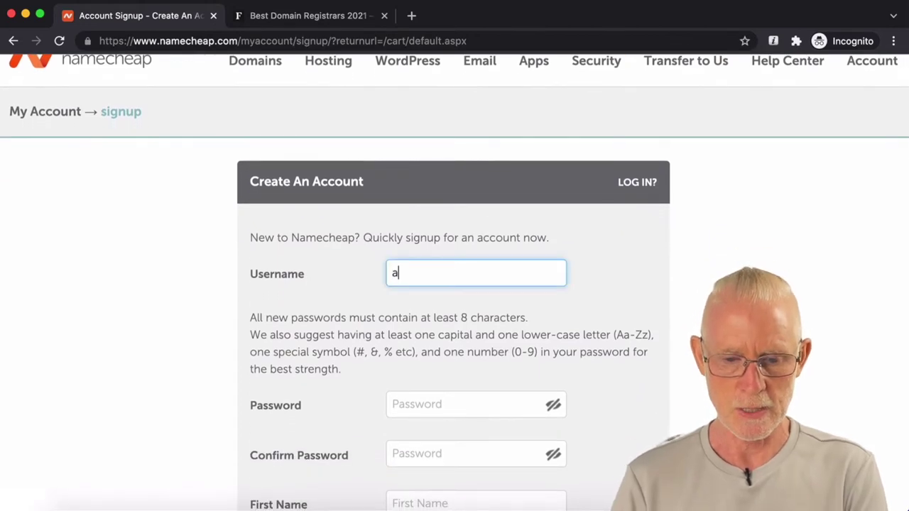
key("Tab")
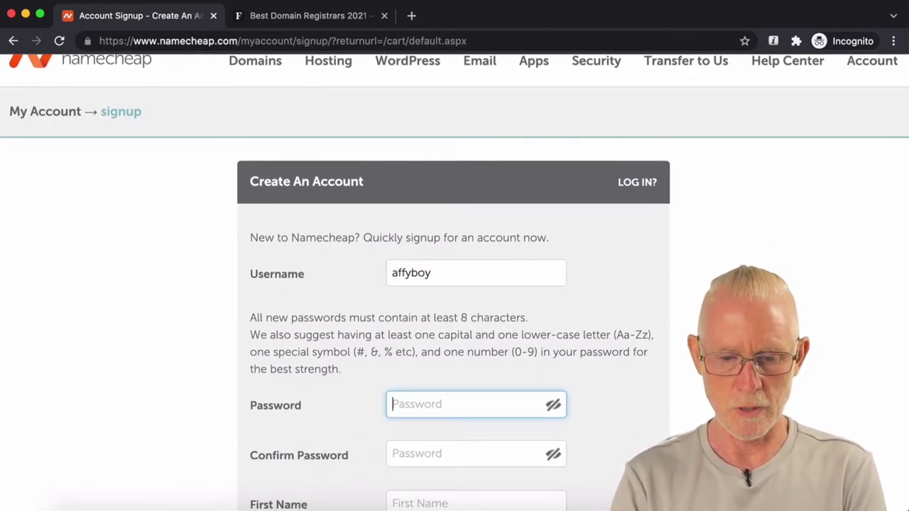
scroll(455, 284, "down", 1)
type("••")
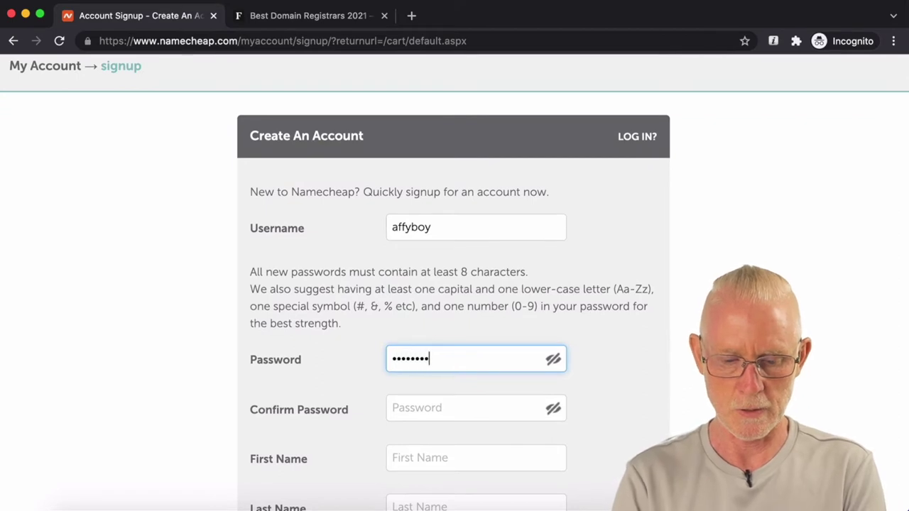
scroll(454, 284, "down", 3)
left_click(403, 322)
type("••")
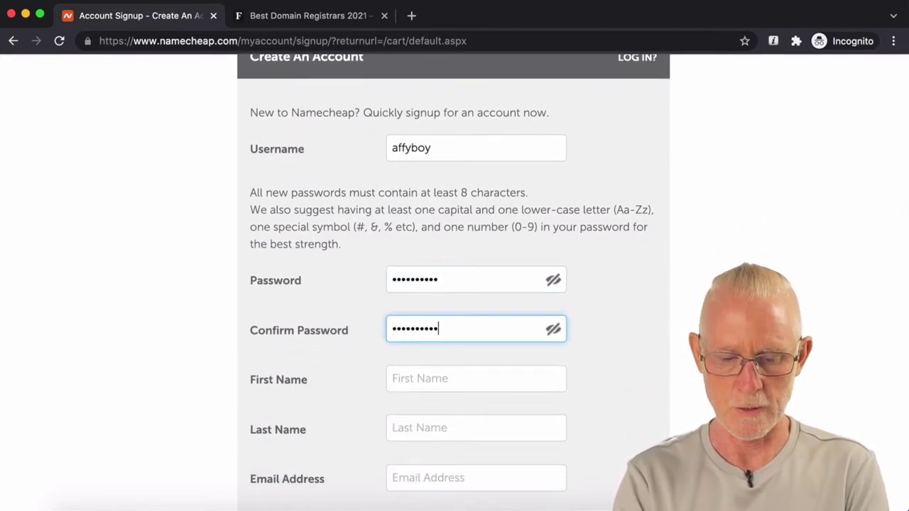
Step: Fill in the first name and last name fields
scroll(404, 345, "down", 2)
left_click(417, 320)
type("Affy")
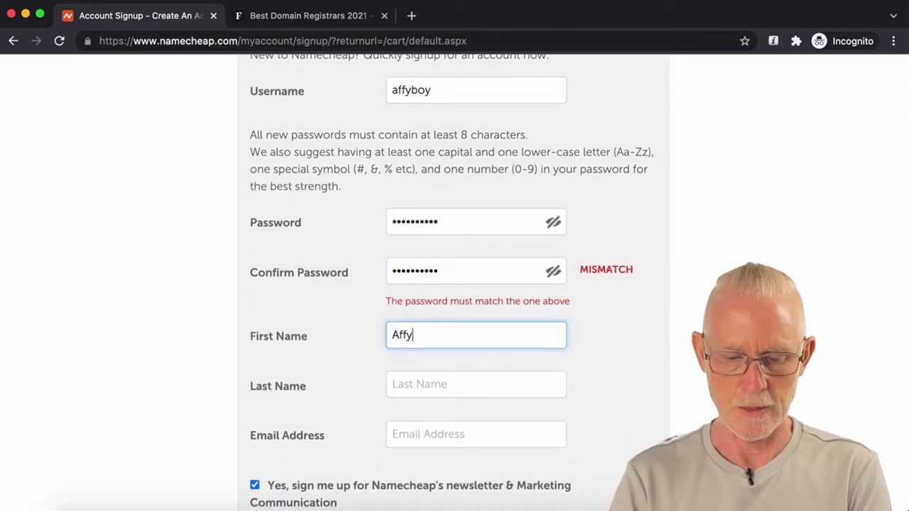
left_click(440, 384)
type("Boy")
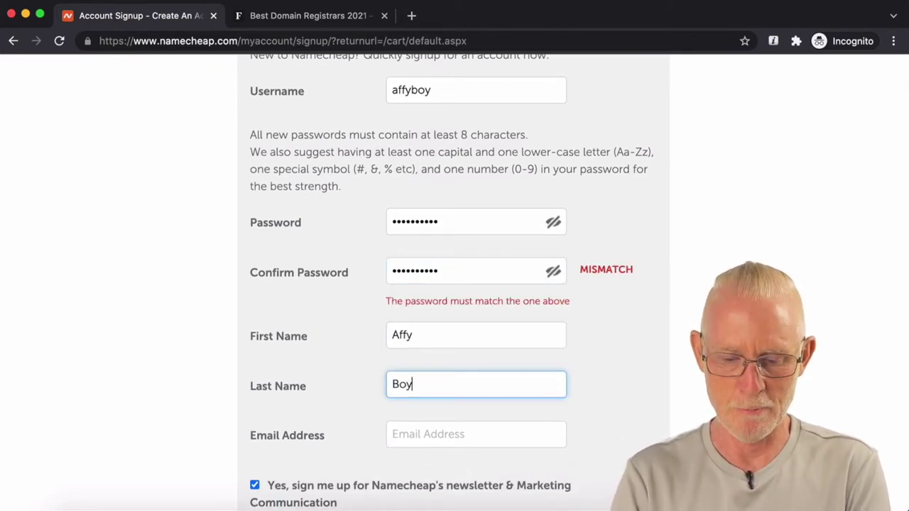
Step: Retype the password and its confirmation so the two match
scroll(454, 284, "down", 1)
left_click(450, 253)
left_click_drag(449, 254, 337, 259)
key("BackSpace")
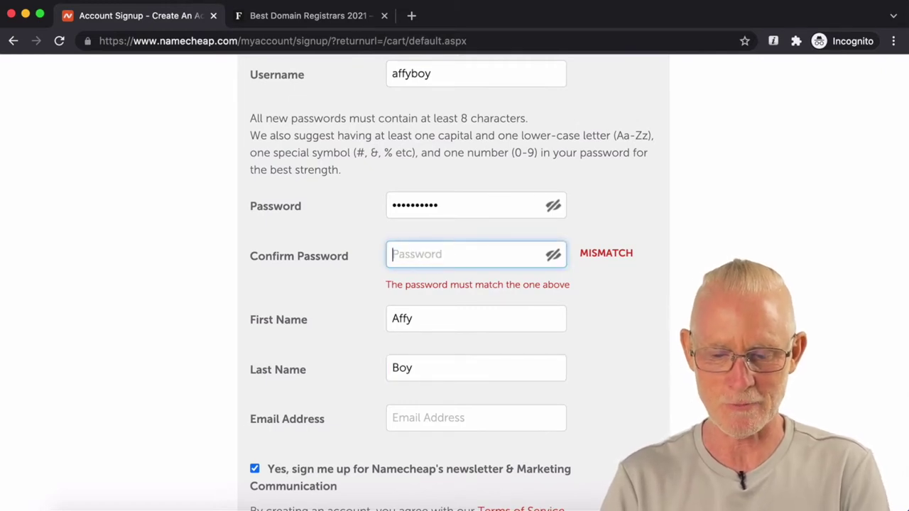
type("a")
key("Tab")
left_click_drag(440, 206, 304, 165)
type("a")
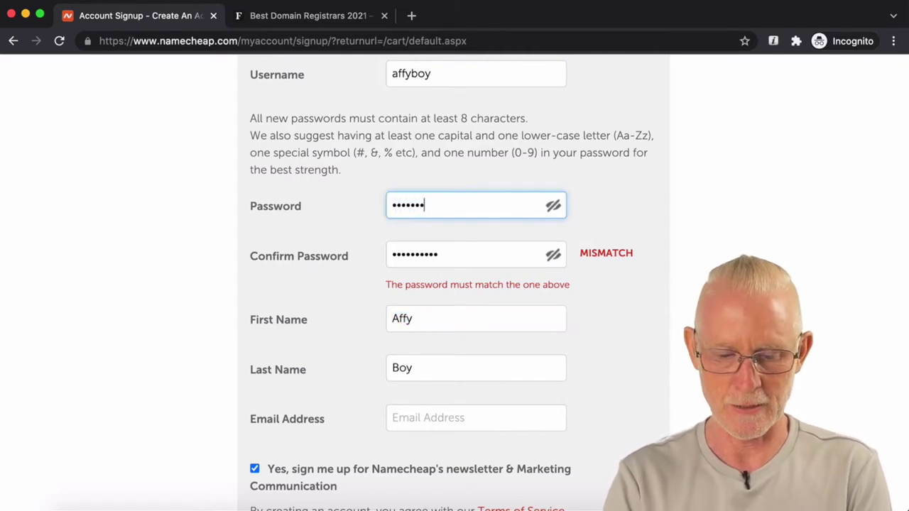
key("Tab")
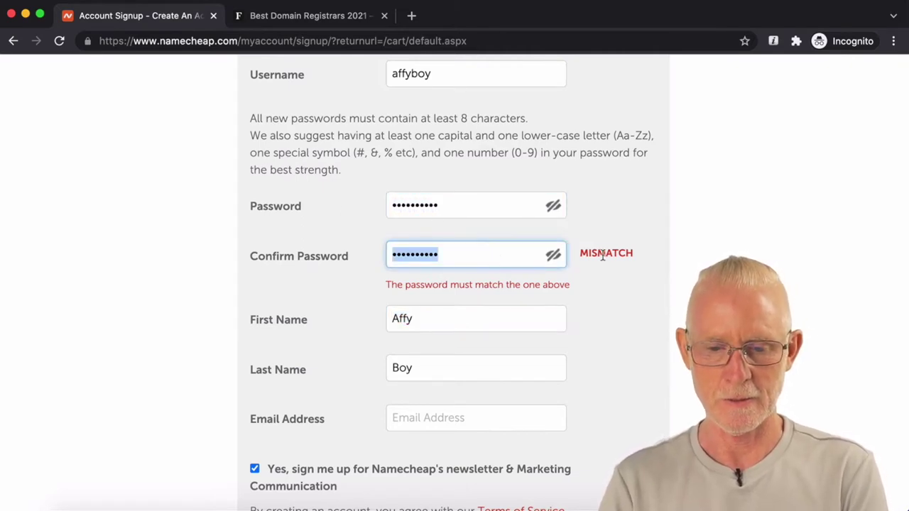
left_click(443, 314)
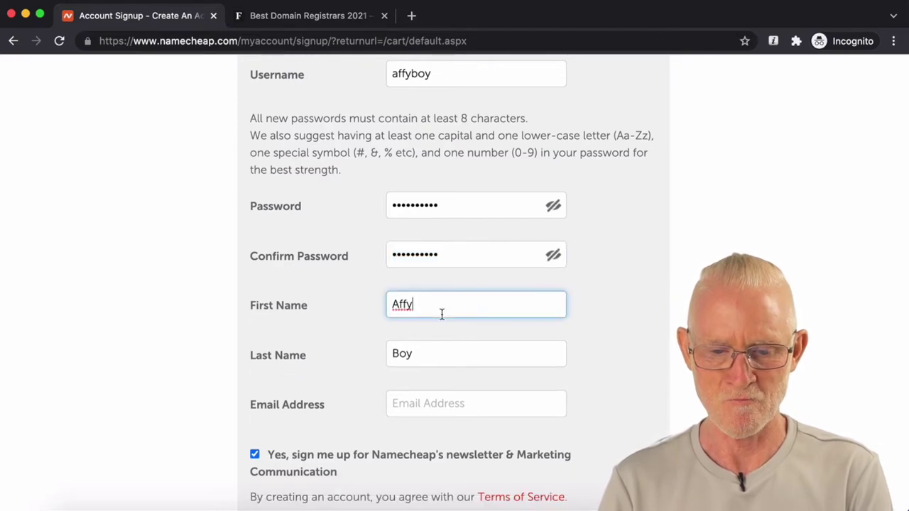
Step: Enter the e-mail address, untick the newsletter option, and create the account
scroll(444, 341, "down", 1)
left_click(423, 367)
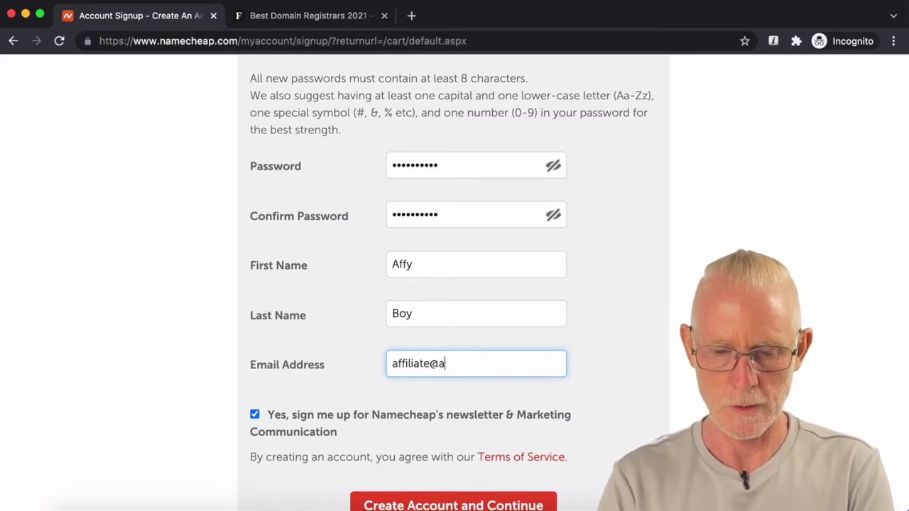
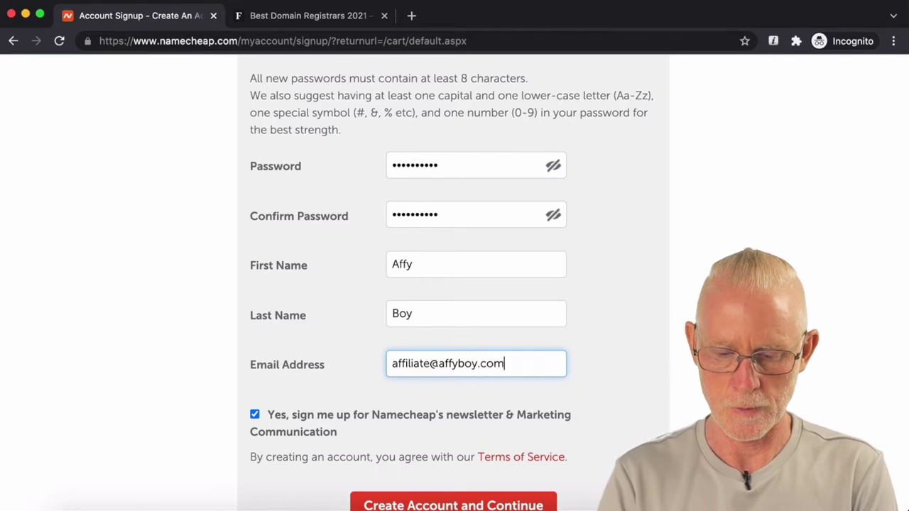
scroll(454, 283, "down", 1)
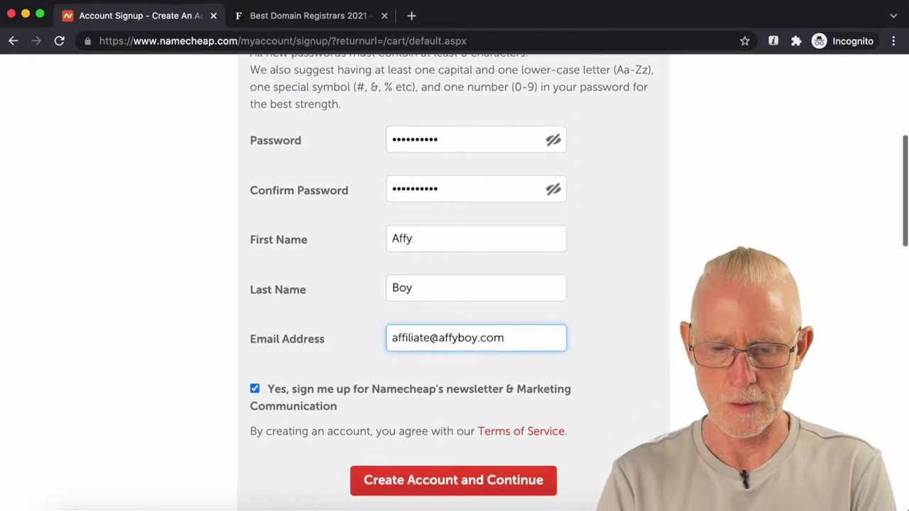
left_click(254, 389)
scroll(338, 402, "down", 1)
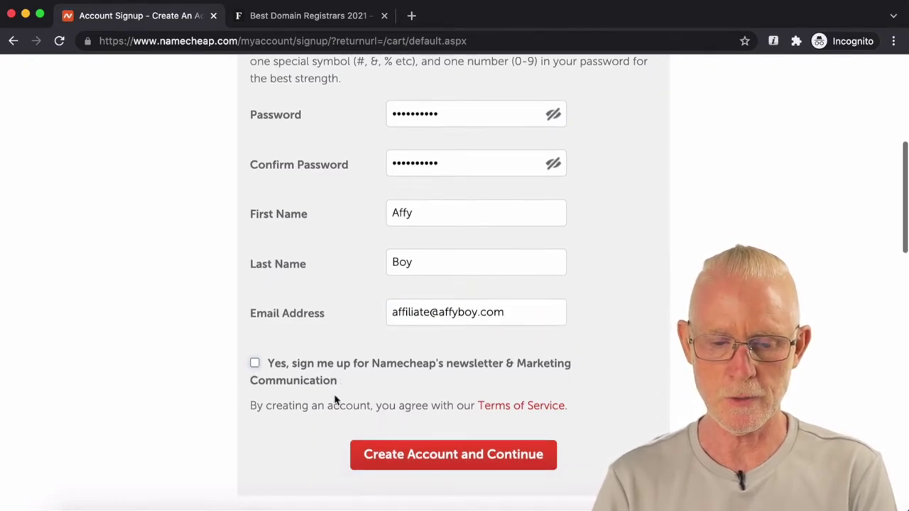
left_click(406, 456)
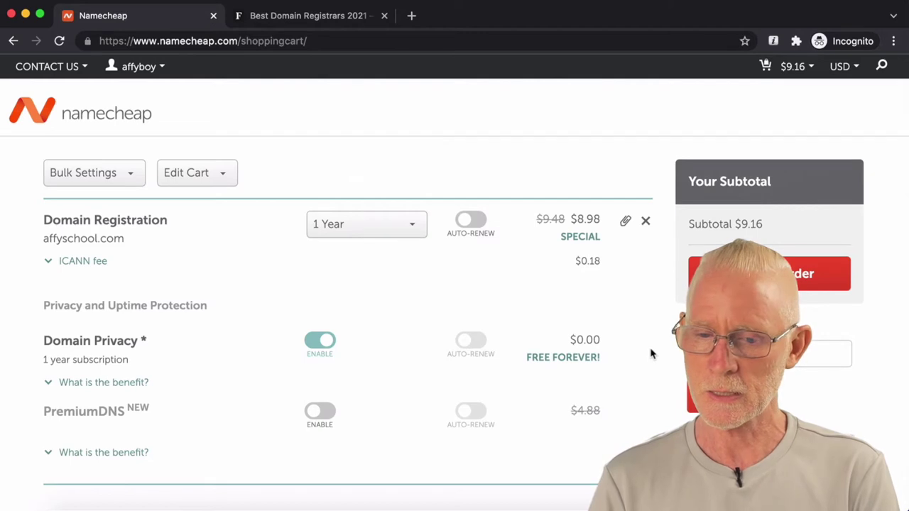
left_click(827, 354)
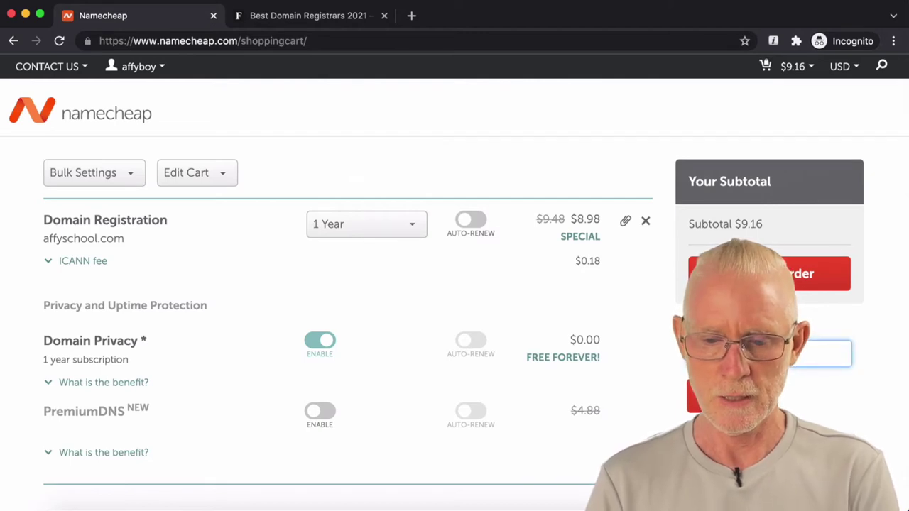
left_click(699, 394)
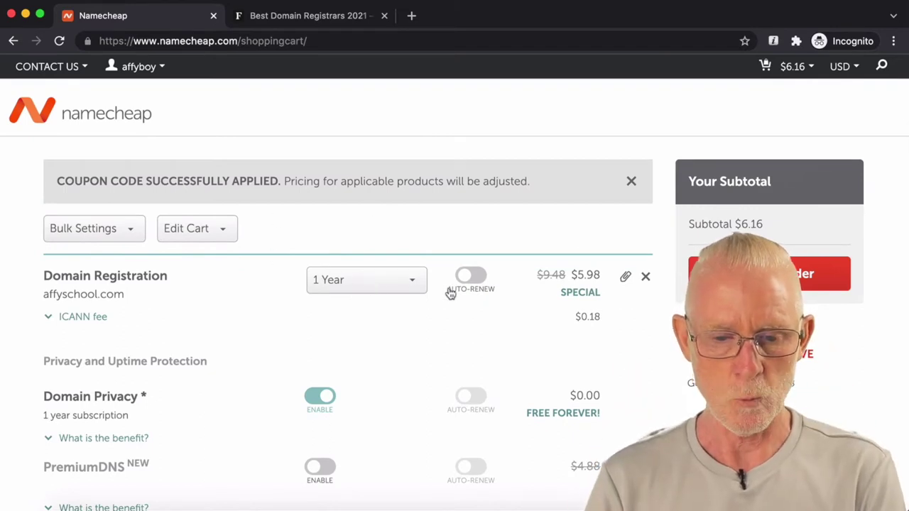
scroll(448, 292, "down", 1)
left_click(476, 267)
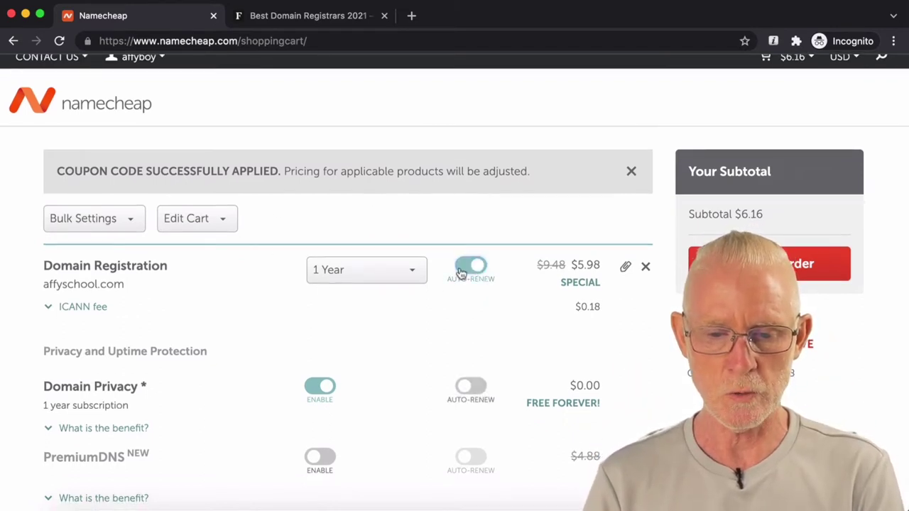
left_click(474, 267)
scroll(492, 290, "down", 1)
scroll(491, 290, "down", 1)
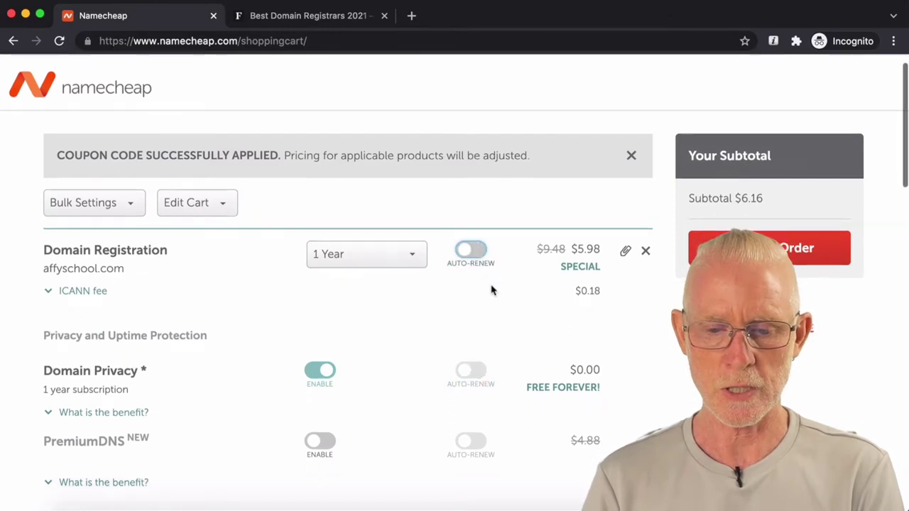
scroll(491, 290, "down", 4)
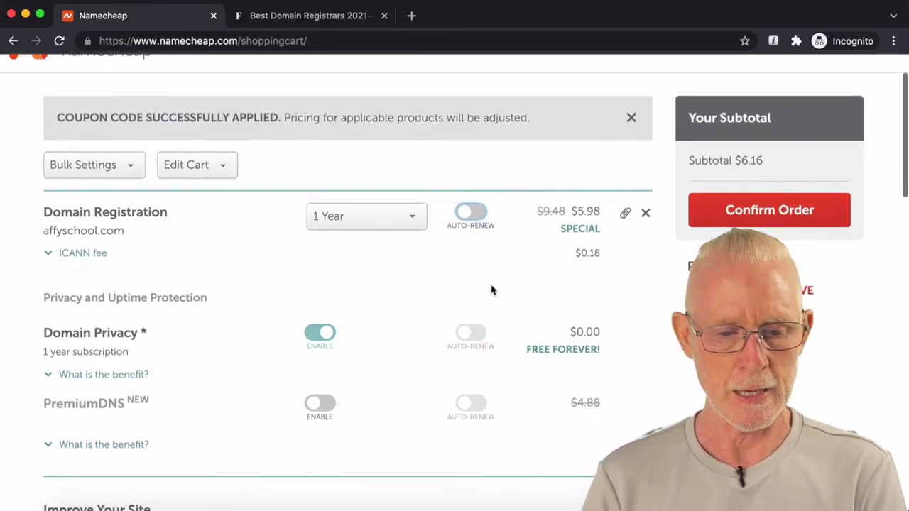
scroll(345, 351, "down", 6)
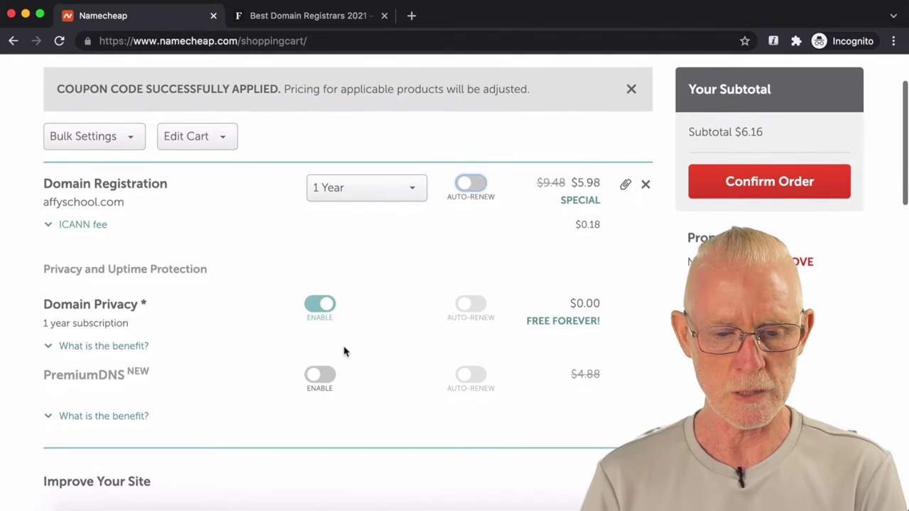
scroll(344, 351, "down", 15)
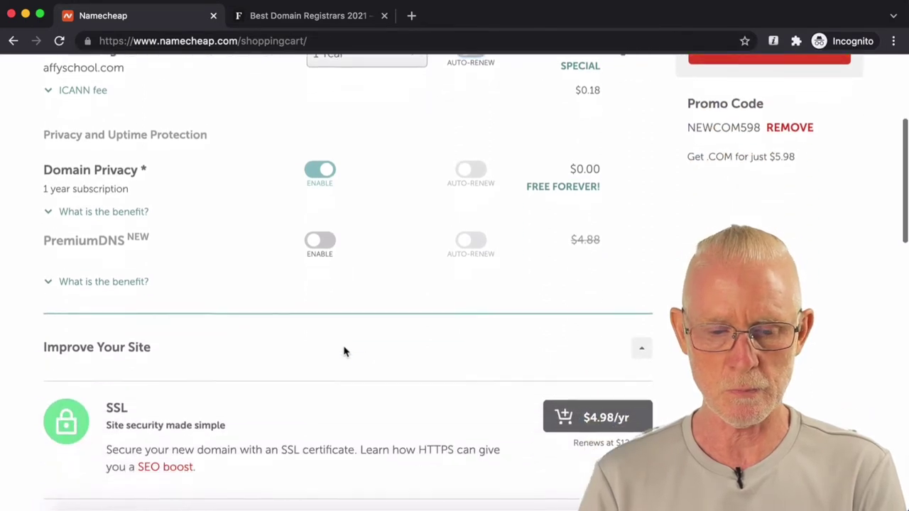
scroll(344, 351, "down", 7)
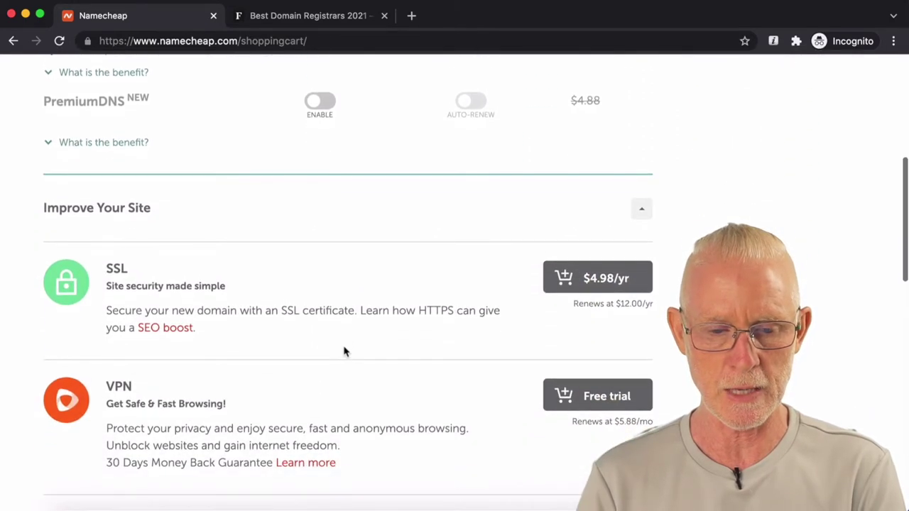
scroll(344, 352, "down", 20)
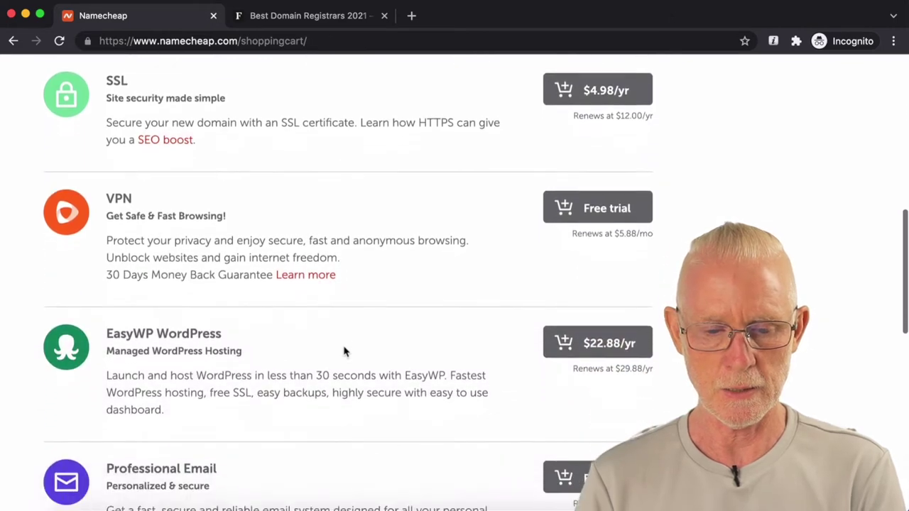
scroll(344, 352, "down", 20)
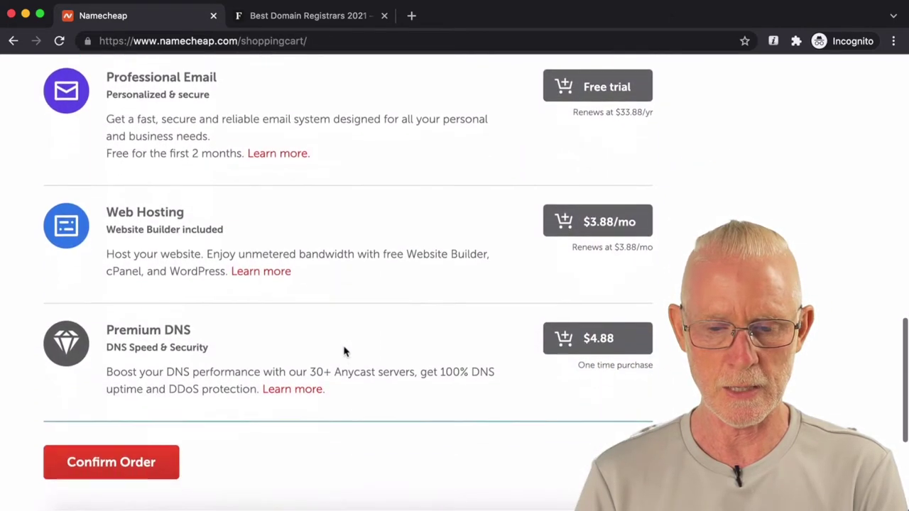
scroll(344, 352, "up", 20)
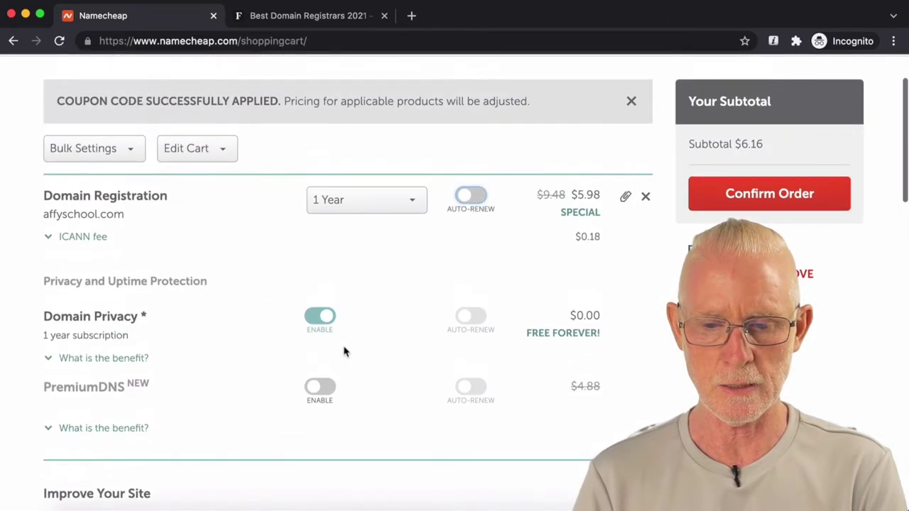
scroll(345, 351, "up", 2)
scroll(344, 352, "down", 1)
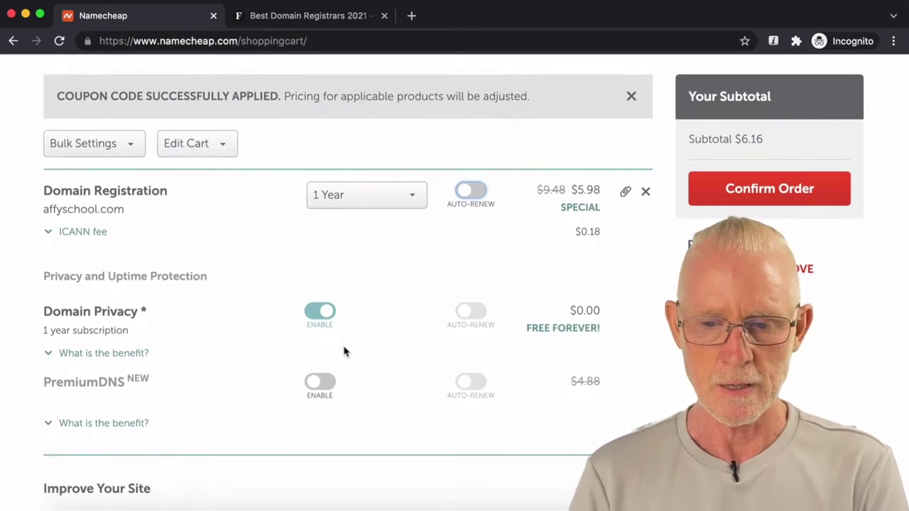
scroll(344, 351, "down", 3)
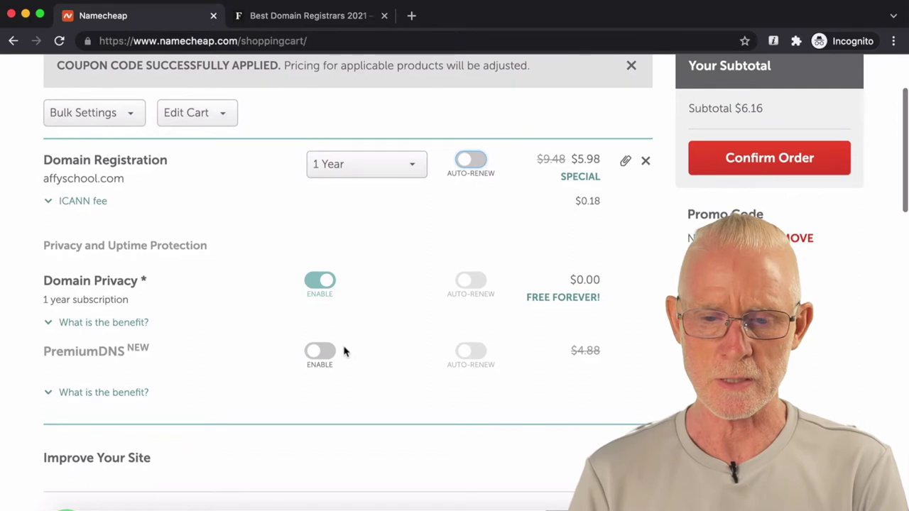
scroll(344, 352, "down", 3)
scroll(345, 351, "down", 10)
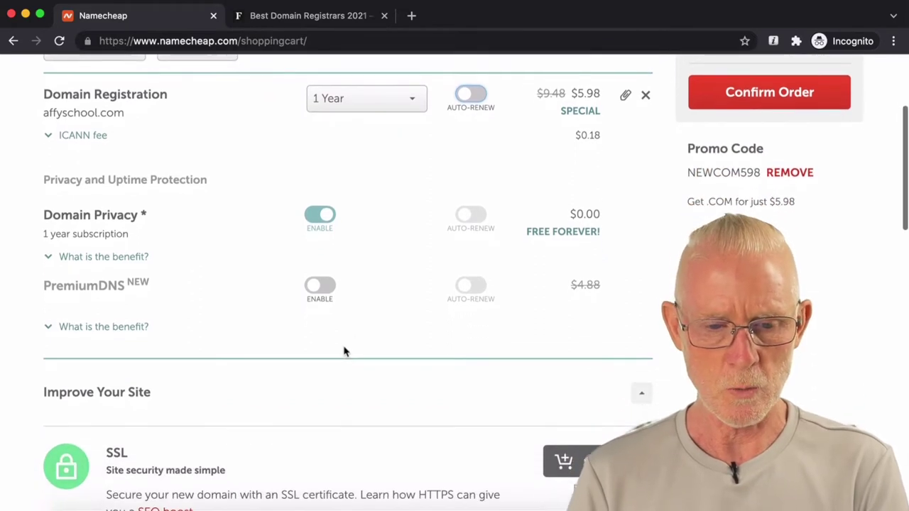
scroll(344, 351, "down", 15)
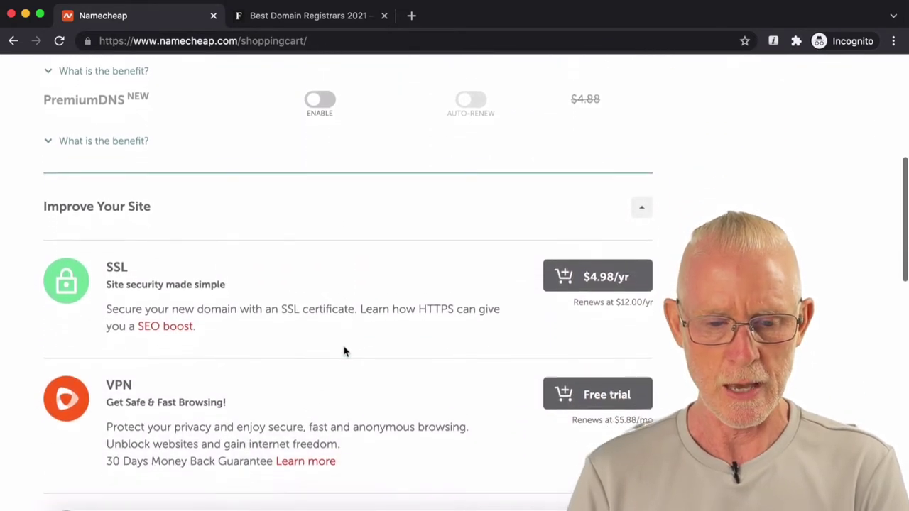
scroll(344, 350, "down", 18)
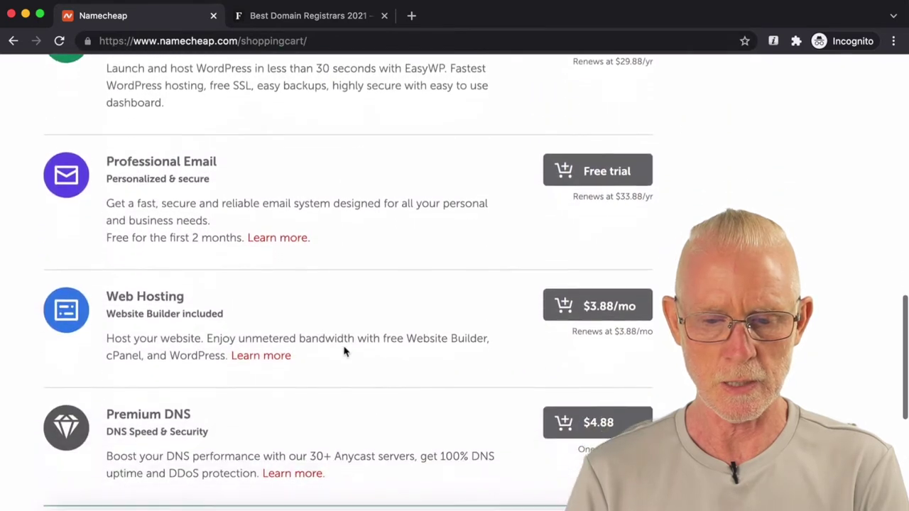
Step: Proceed from the cart to checkout and review the $6.16 subtotal
left_click(131, 355)
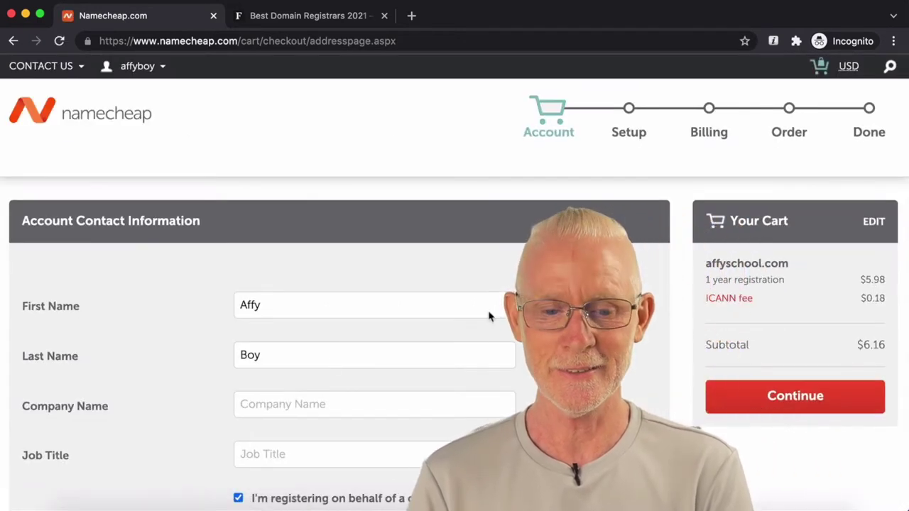
left_click_drag(856, 345, 863, 340)
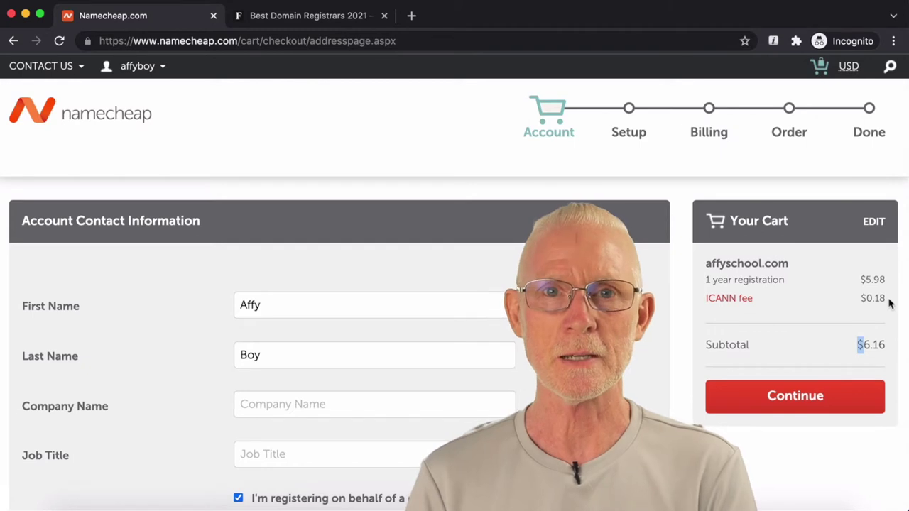
left_click(859, 303)
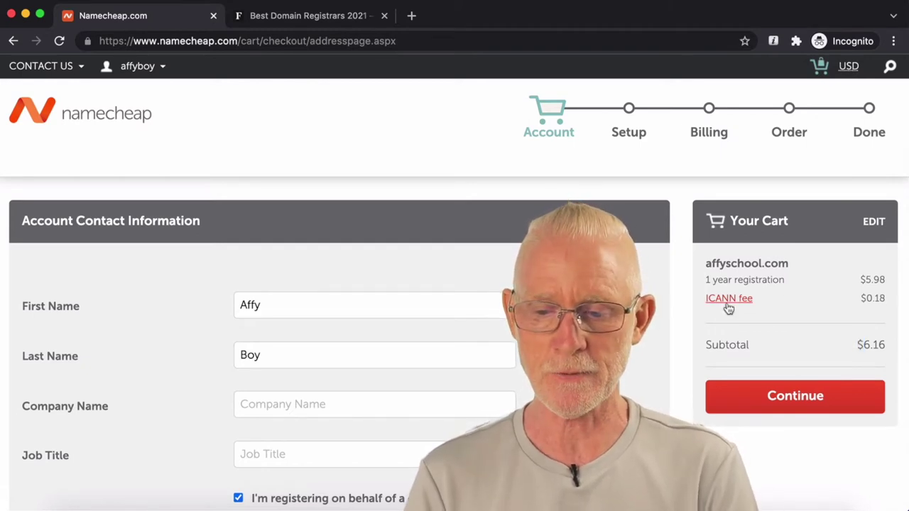
scroll(728, 308, "down", 2)
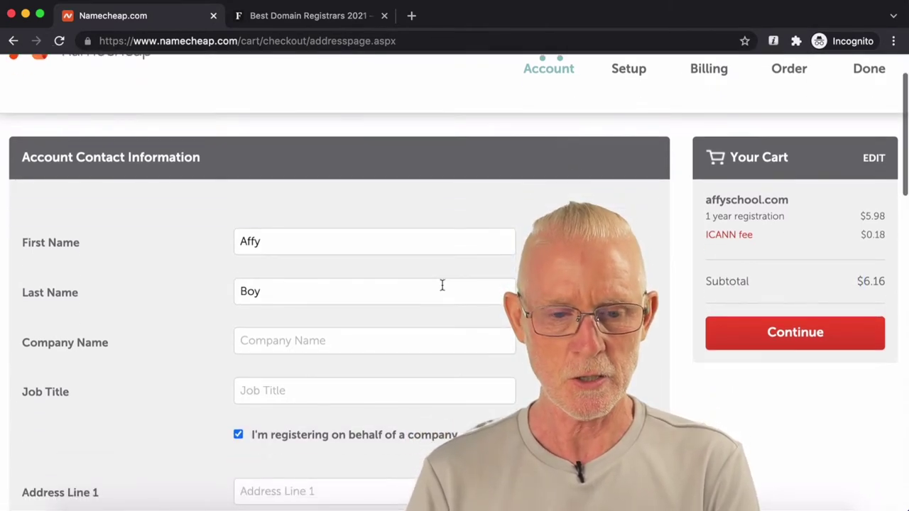
Step: Fill in the company name and job title on the contact form
left_click(317, 344)
type("Affyboy")
scroll(304, 352, "down", 1)
left_click(304, 352)
type("me")
scroll(269, 380, "down", 2)
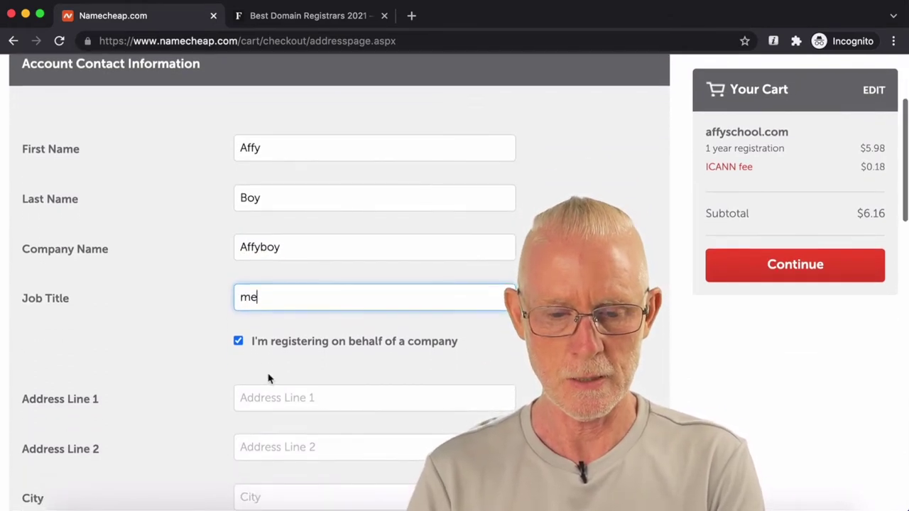
Step: Untick 'I'm registering on behalf of a company' and submit the contact information
left_click(239, 342)
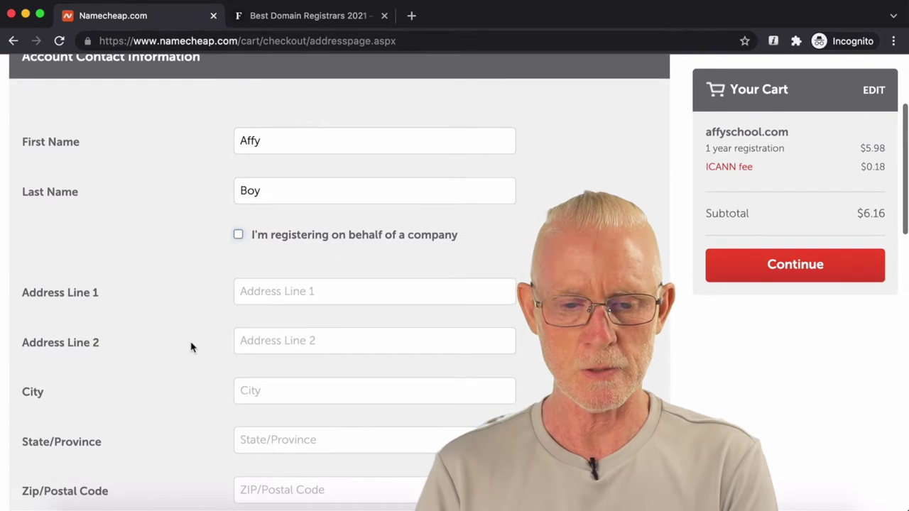
scroll(190, 347, "down", 4)
scroll(190, 347, "down", 3)
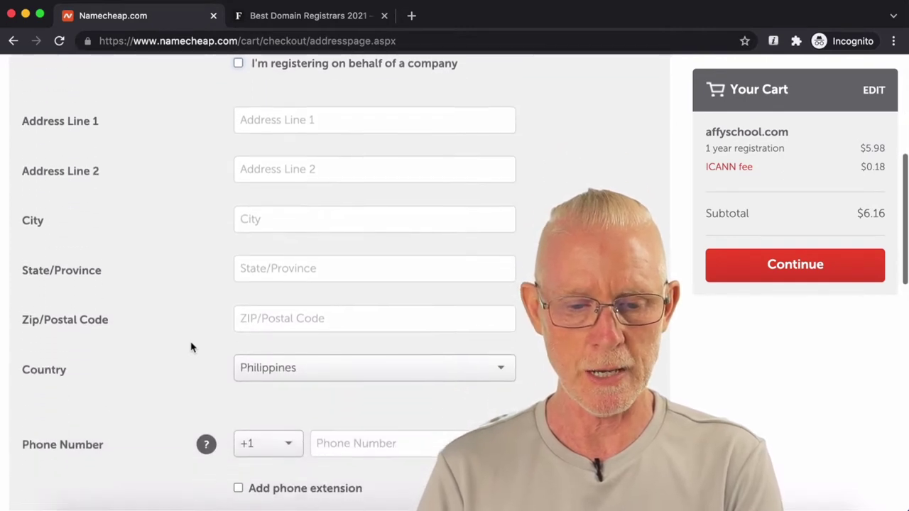
scroll(199, 346, "down", 1)
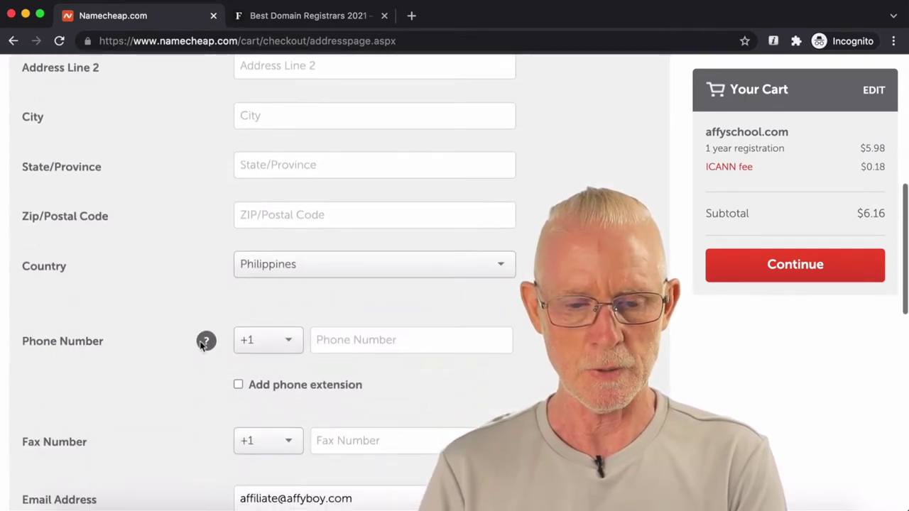
scroll(200, 346, "down", 2)
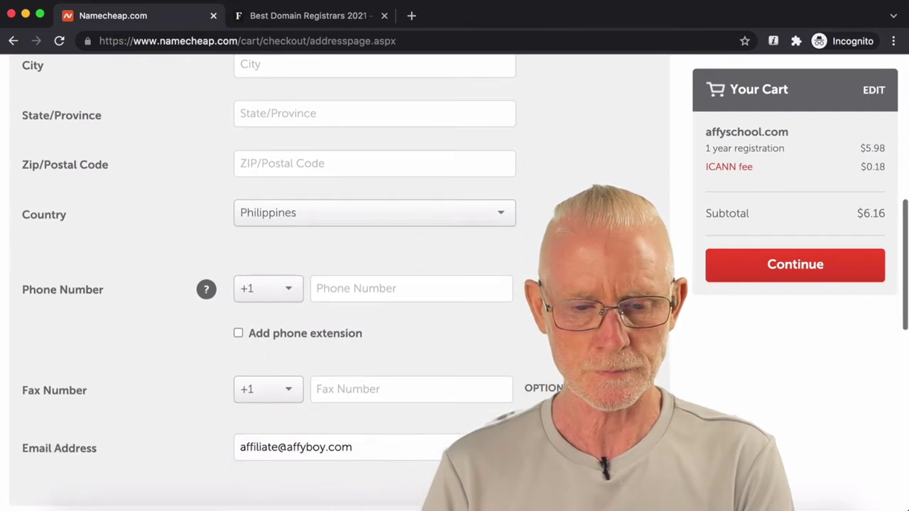
scroll(44, 467, "down", 3)
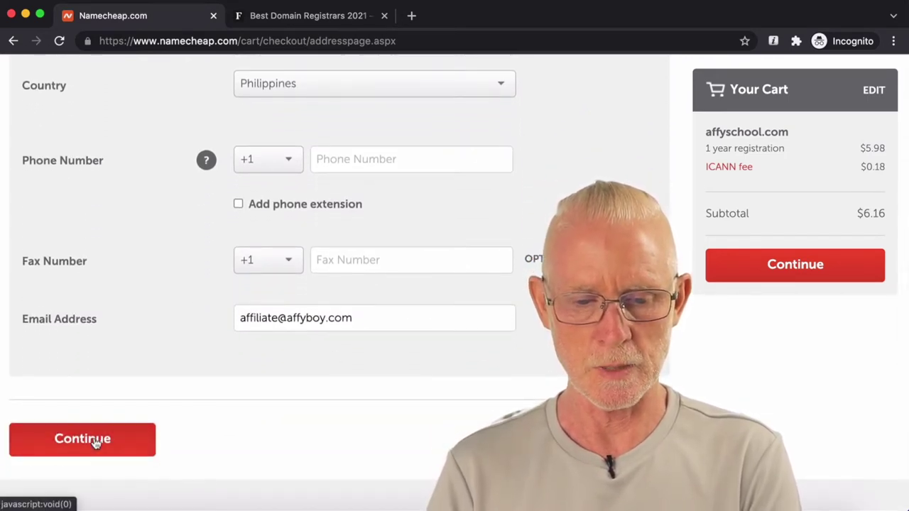
left_click(97, 438)
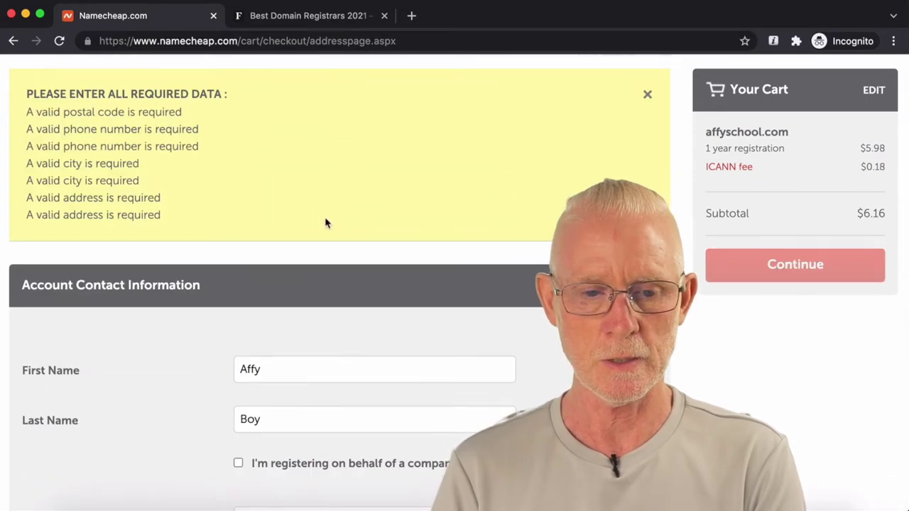
Step: Fill in the first address line, city and zip/postal code
scroll(325, 223, "down", 5)
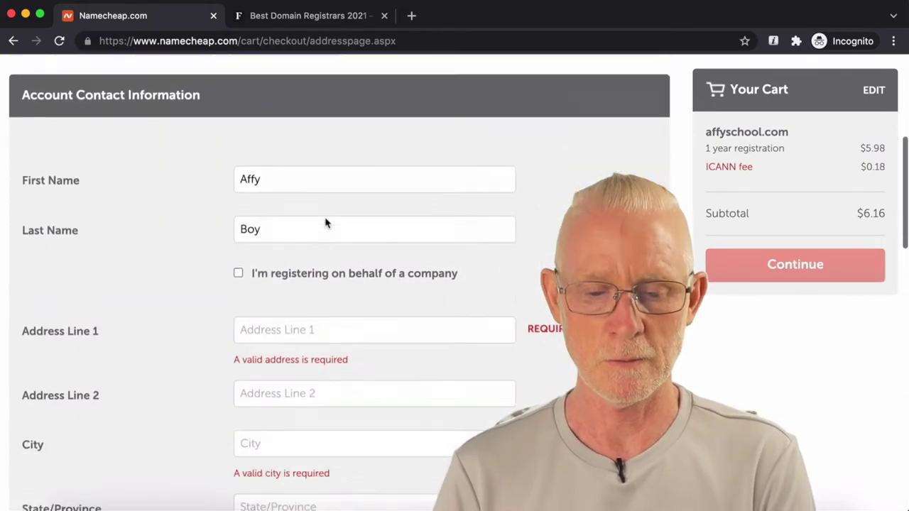
left_click(319, 199)
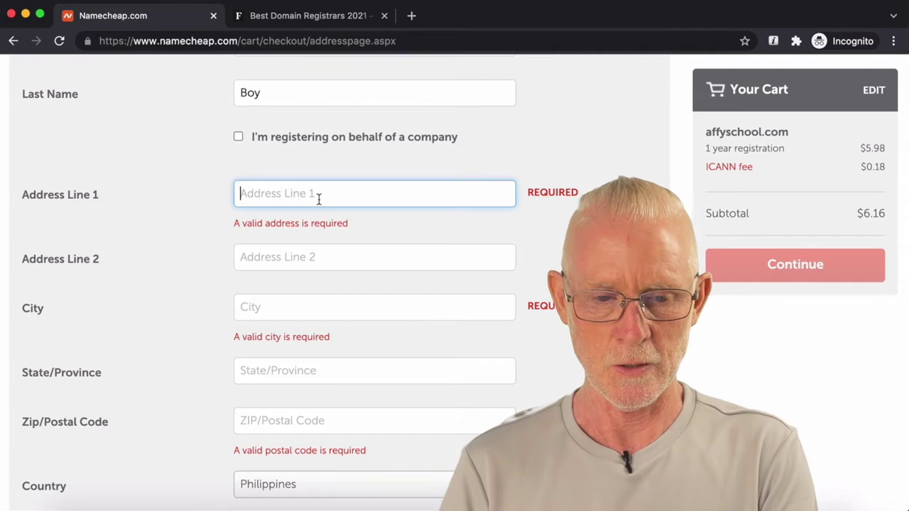
type("affyboy")
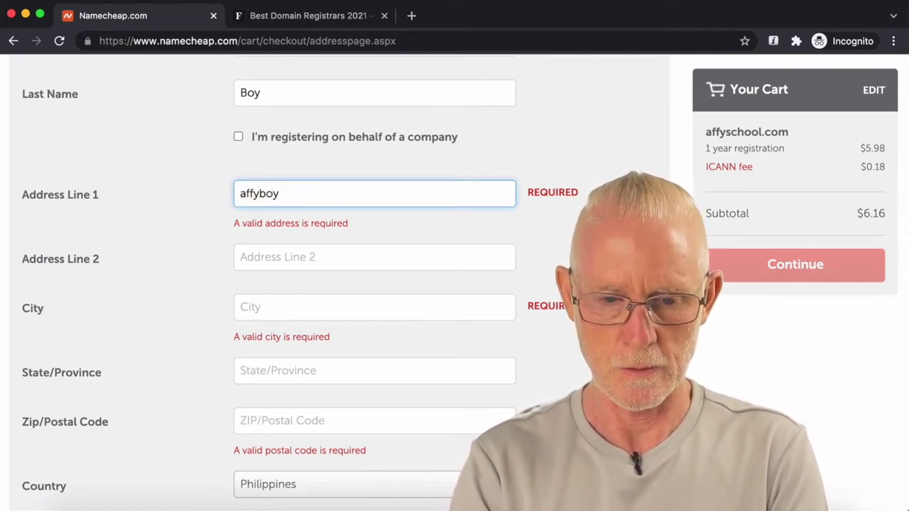
double_click(273, 192)
key("super+c")
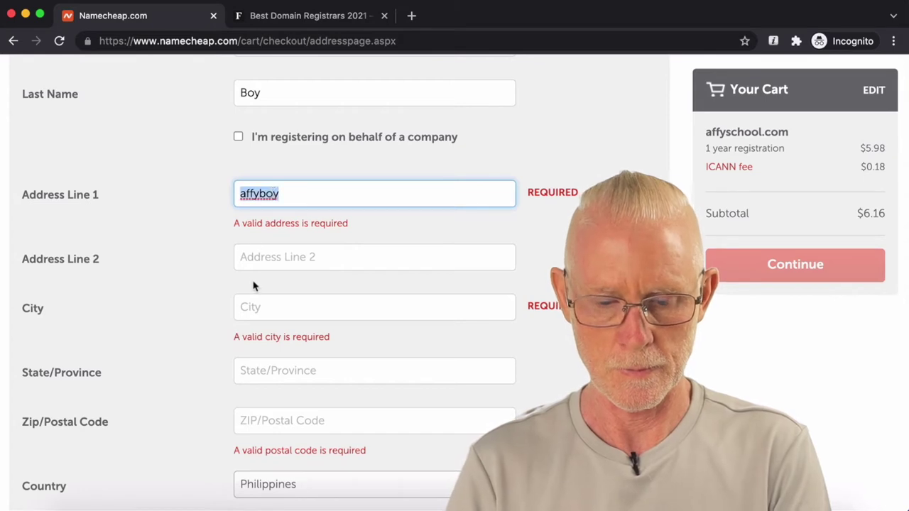
left_click(250, 303)
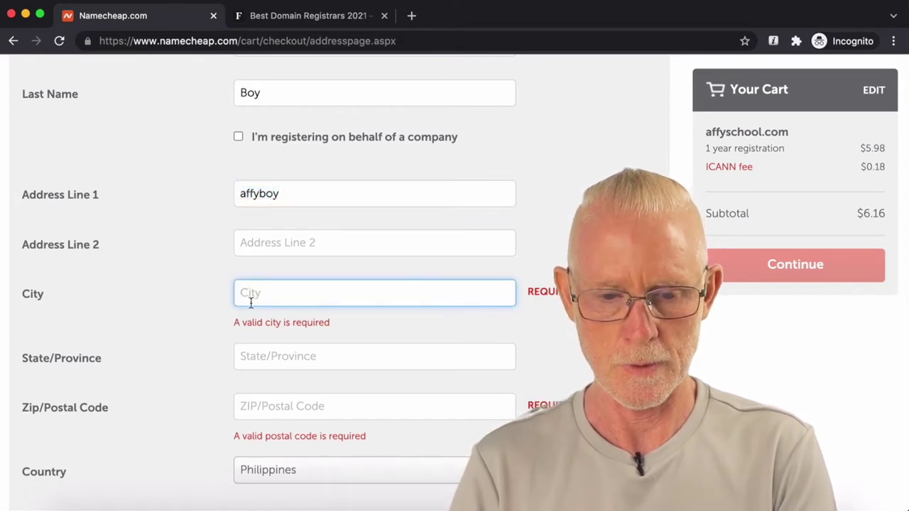
key("super+v")
left_click(284, 397)
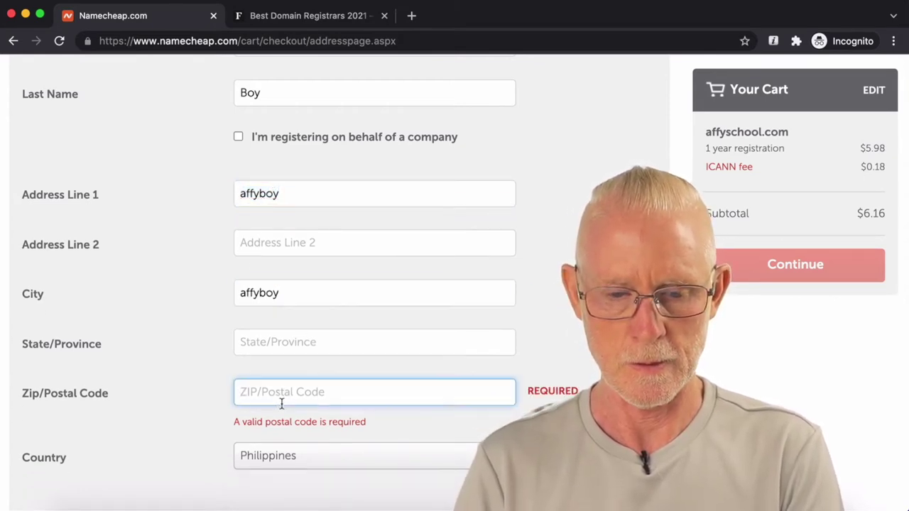
type("250")
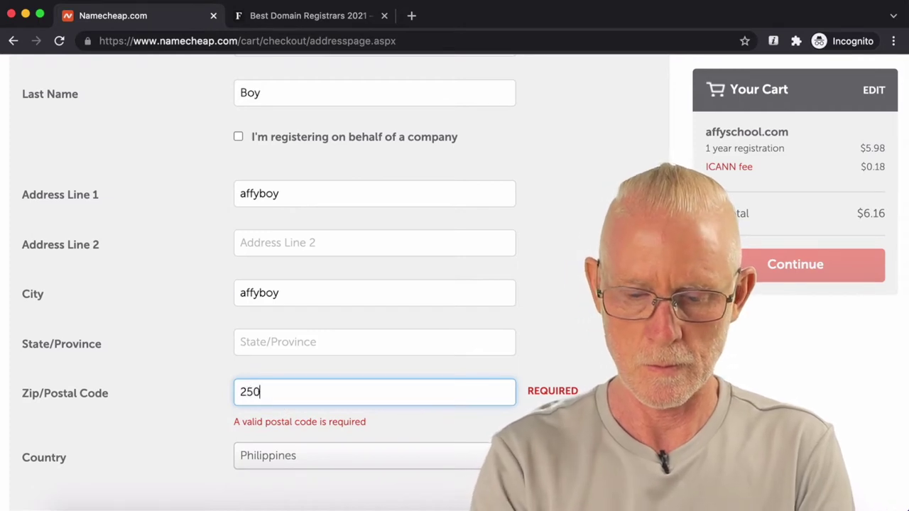
type("6")
scroll(314, 421, "down", 2)
key("Tab")
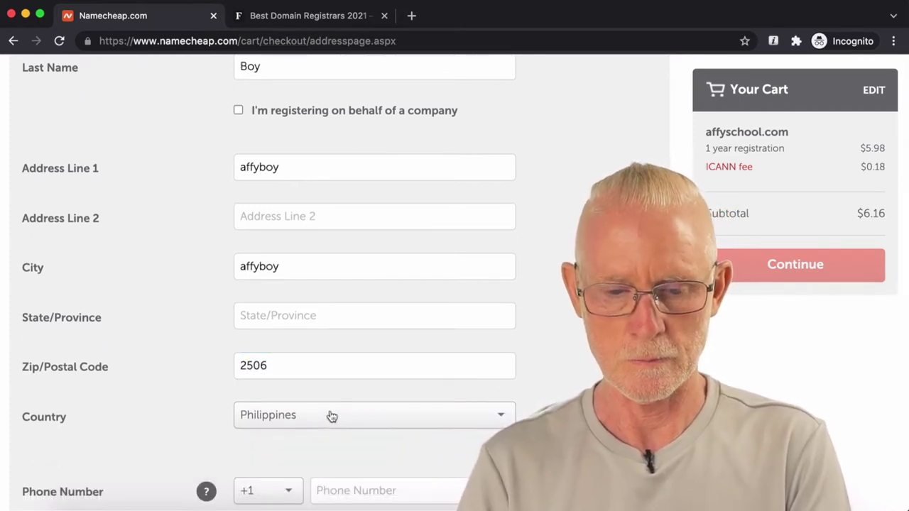
Step: Set the phone country code to +63 and enter the phone number
scroll(341, 413, "down", 1)
scroll(356, 410, "down", 3)
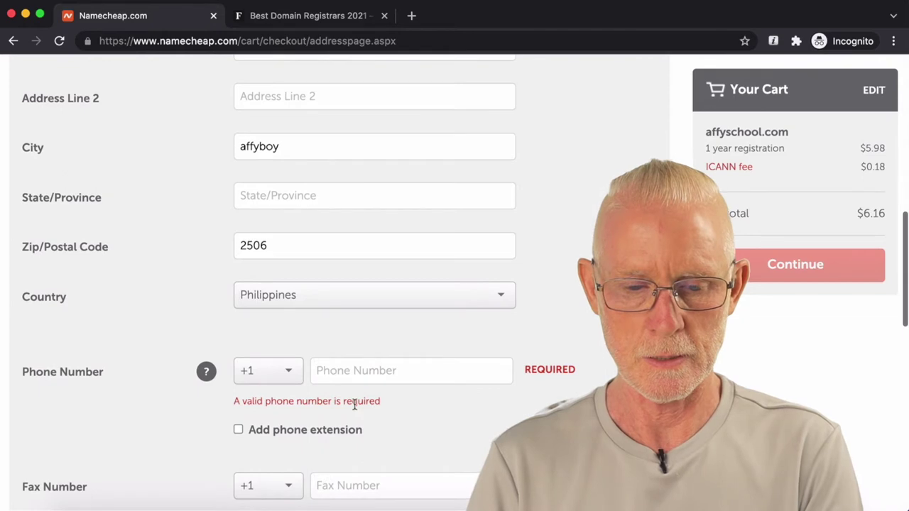
scroll(355, 403, "down", 1)
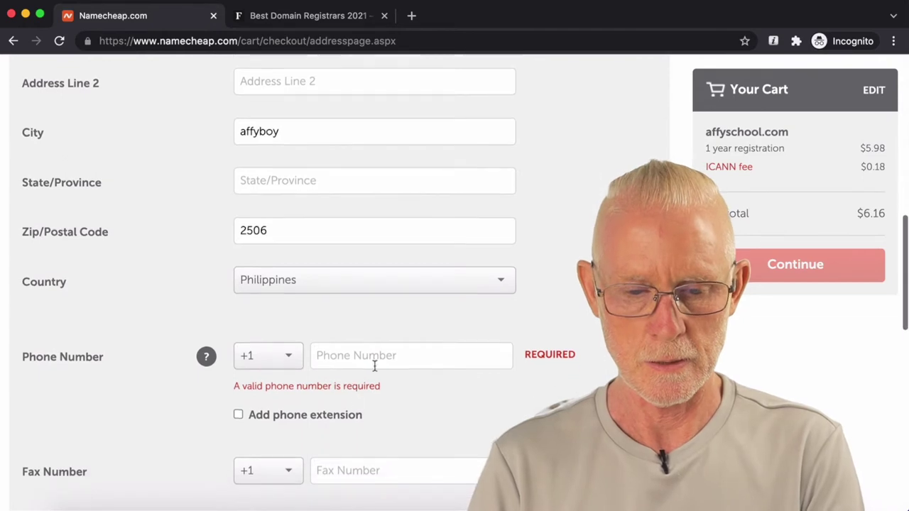
left_click(284, 362)
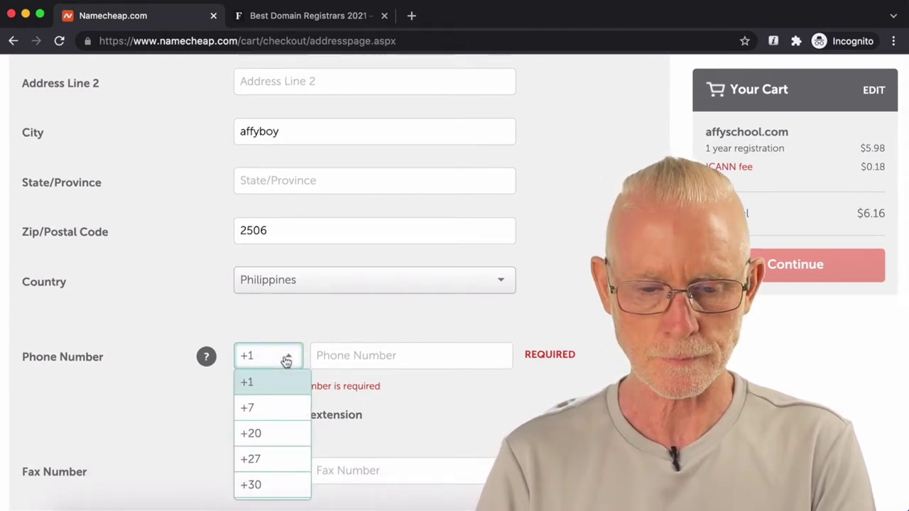
scroll(256, 350, "down", 15)
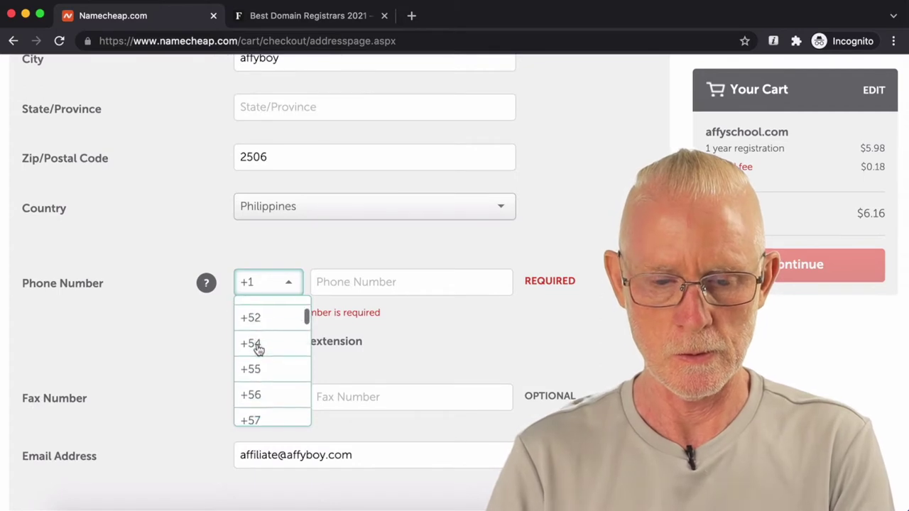
scroll(258, 351, "down", 2)
left_click(276, 341)
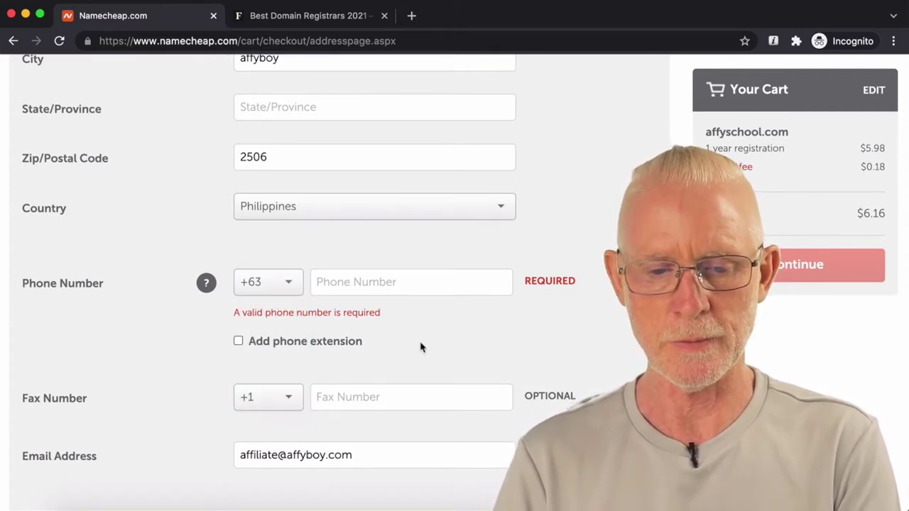
scroll(420, 347, "down", 1)
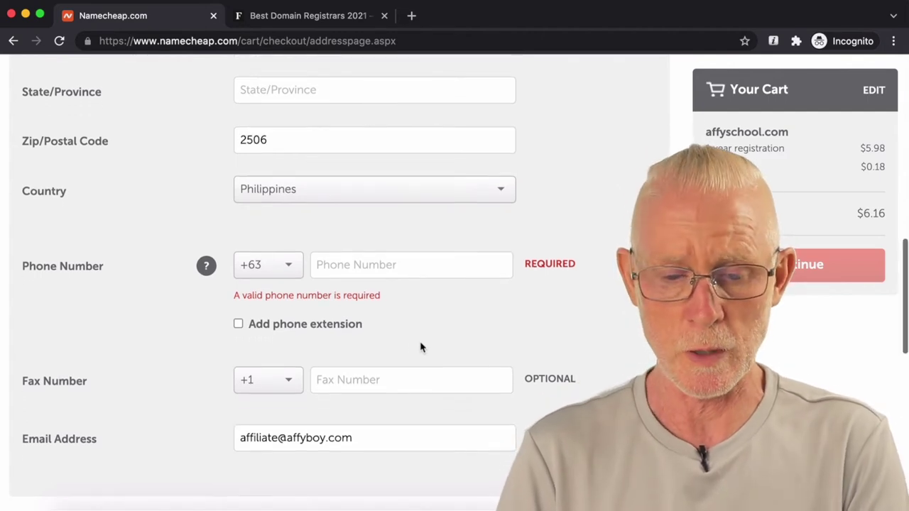
left_click(349, 263)
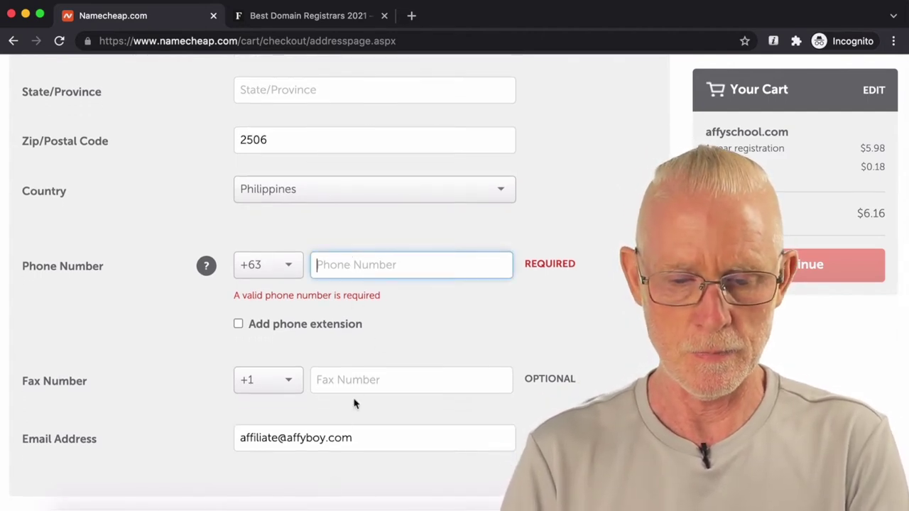
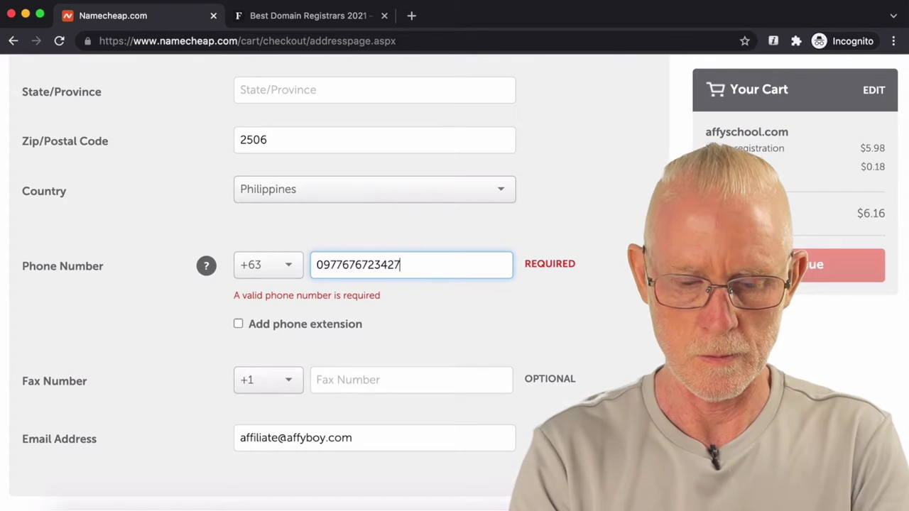
key("Tab")
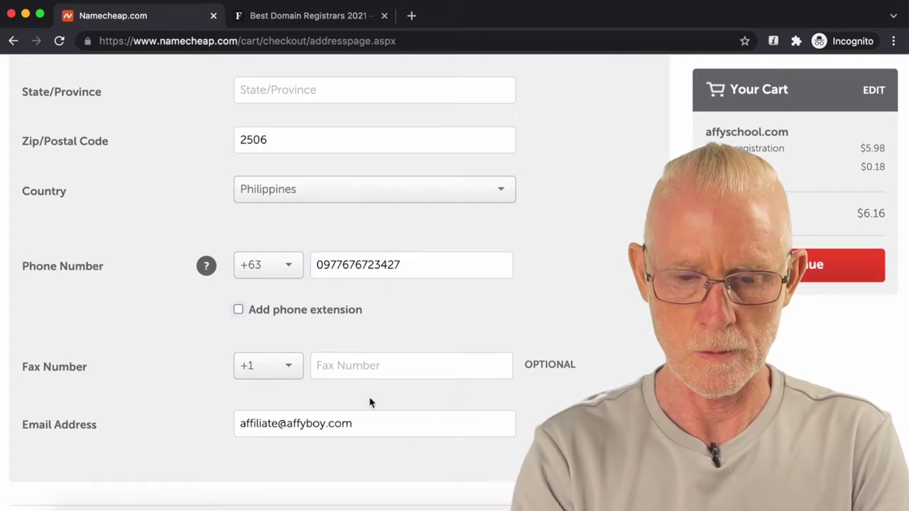
scroll(368, 355, "down", 2)
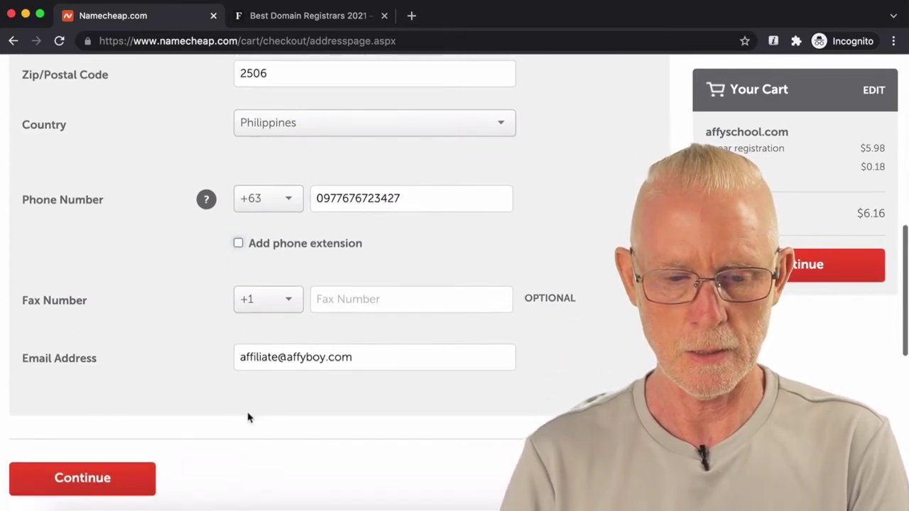
Step: Submit the contact details, review the Registrant, Administrative, Technical and Billing contacts, and continue
left_click(465, 405)
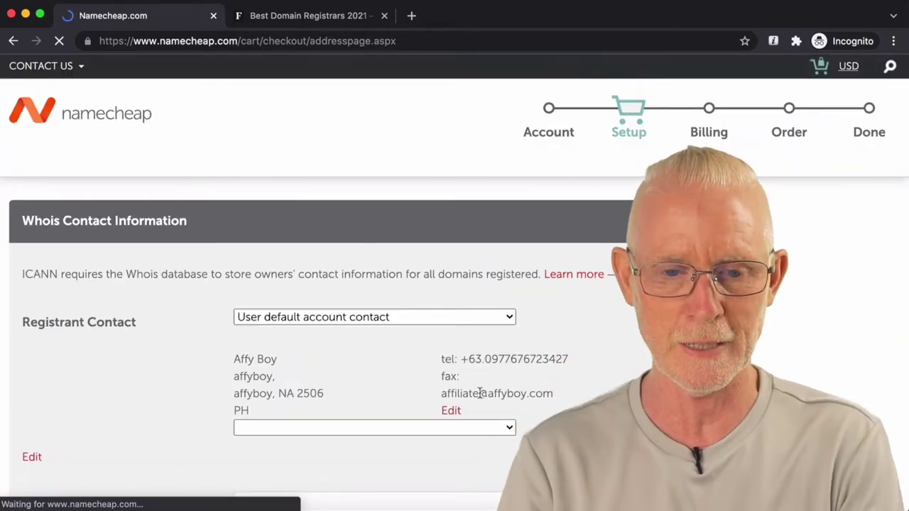
scroll(526, 374, "down", 1)
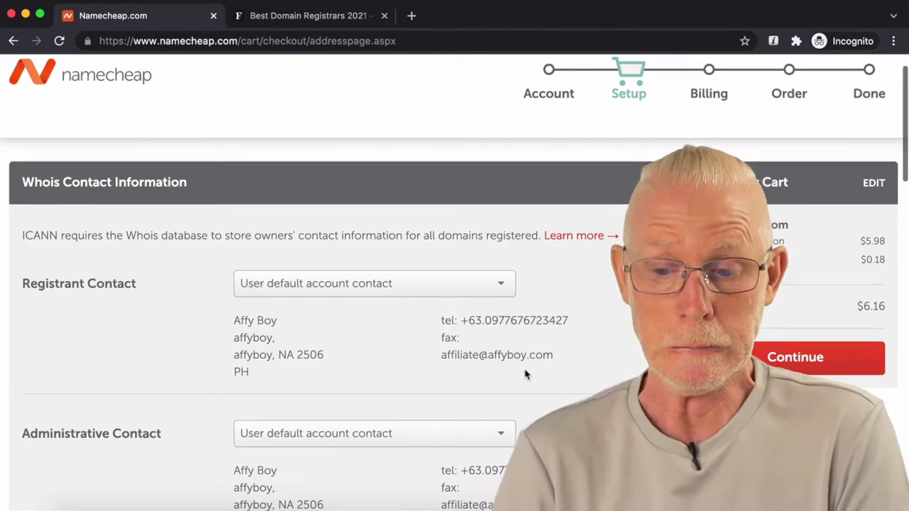
scroll(525, 374, "down", 3)
scroll(525, 369, "down", 5)
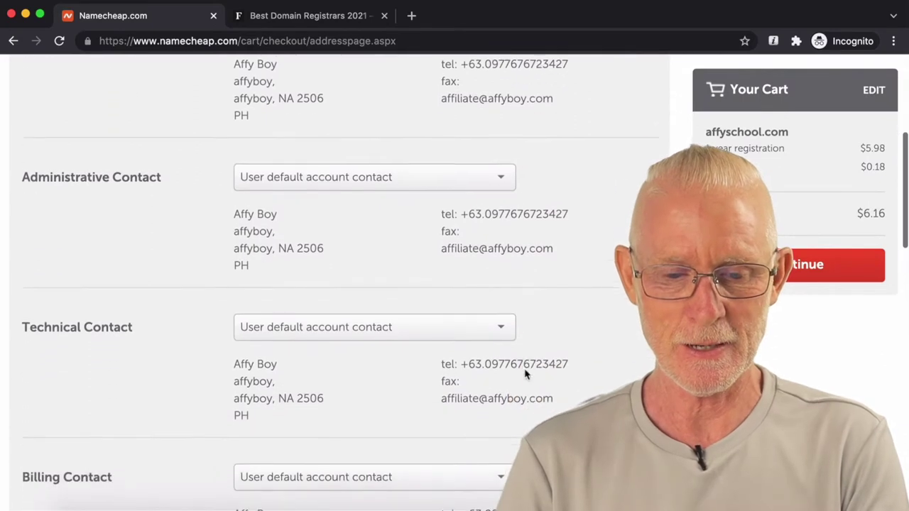
scroll(524, 370, "down", 5)
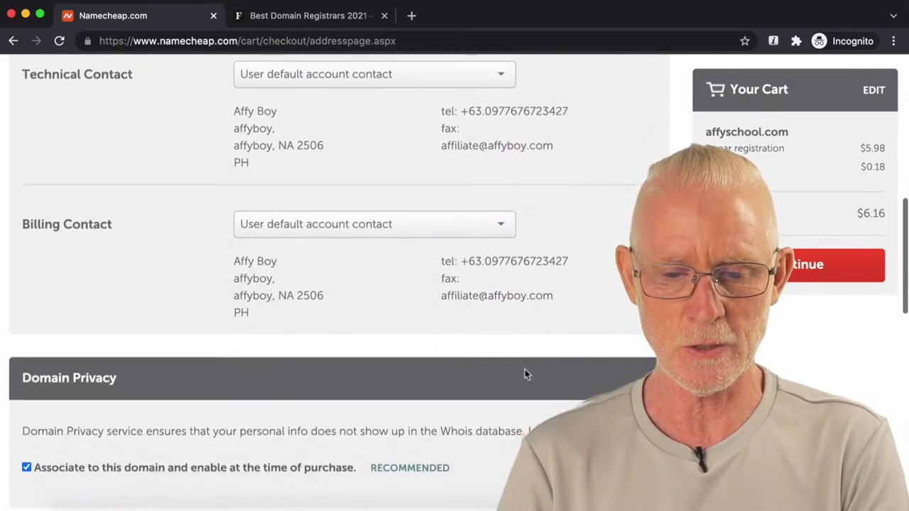
scroll(524, 369, "up", 6)
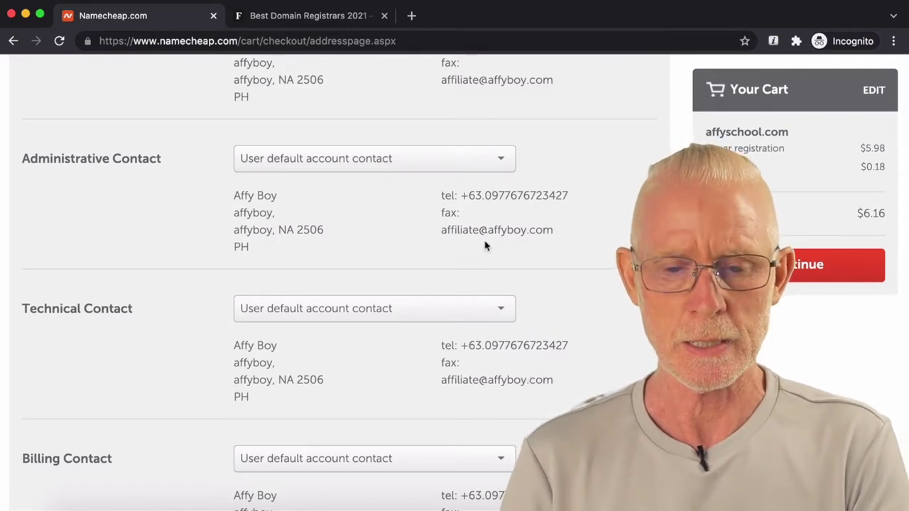
scroll(596, 229, "up", 1)
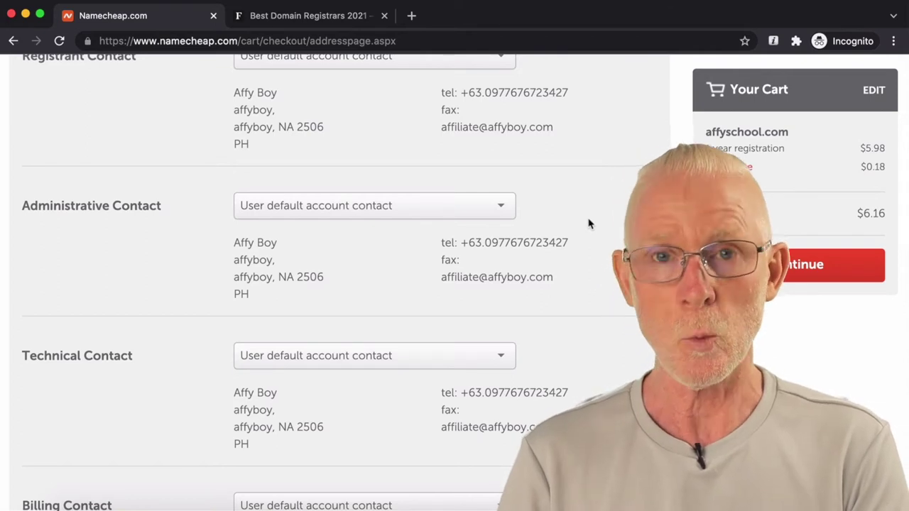
left_click(745, 265)
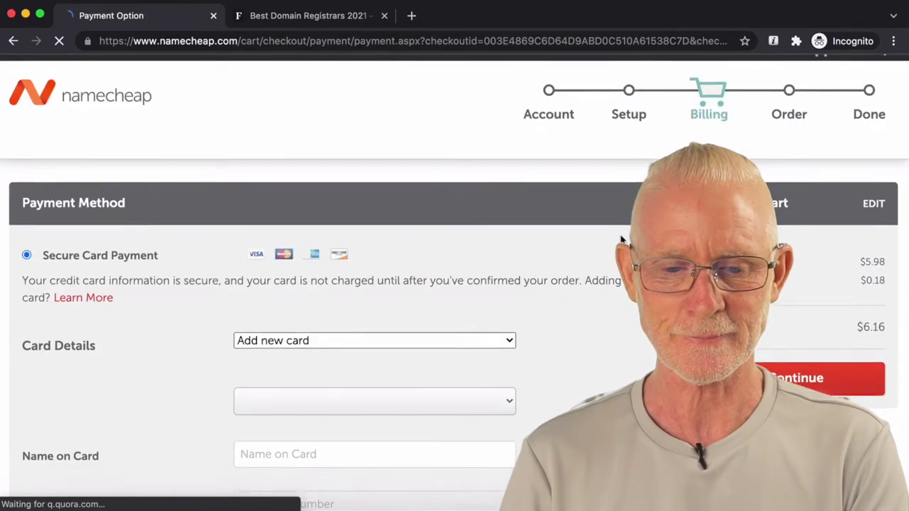
Step: Continue from the Payment Method page with PayPal selected
scroll(621, 240, "down", 3)
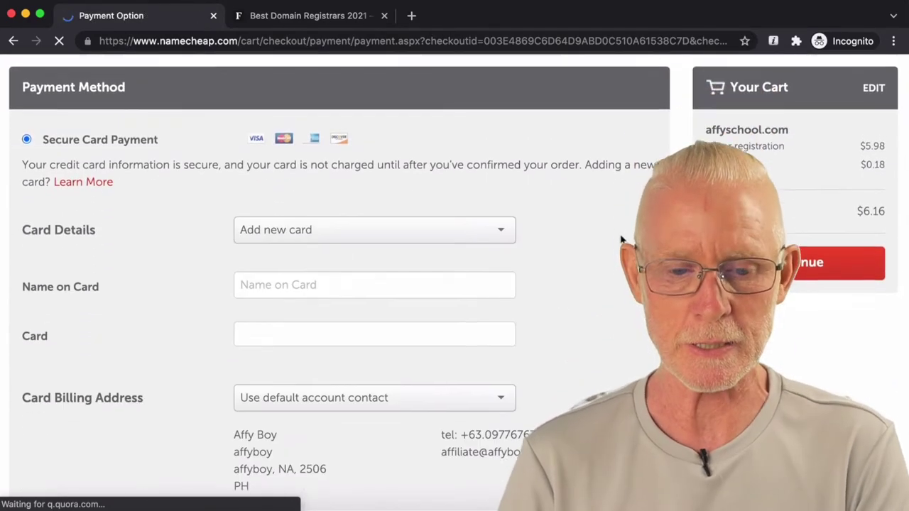
scroll(184, 320, "down", 4)
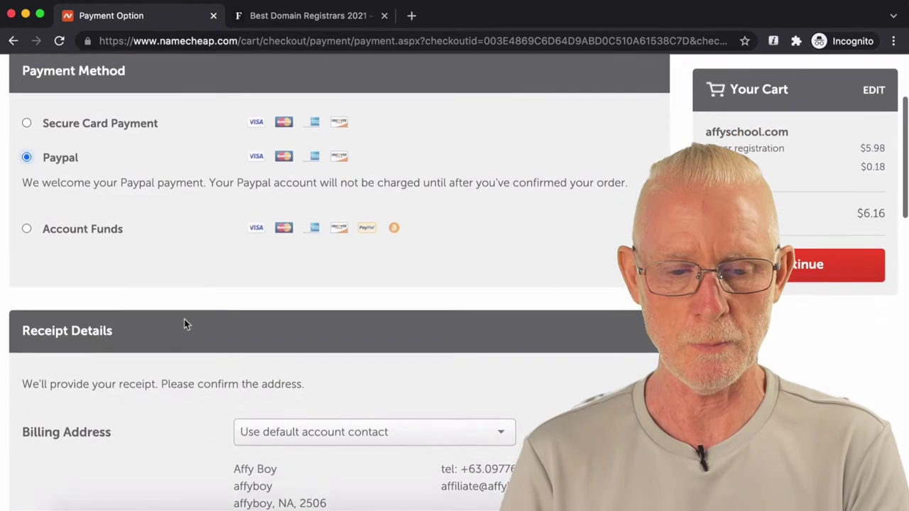
scroll(184, 325, "down", 10)
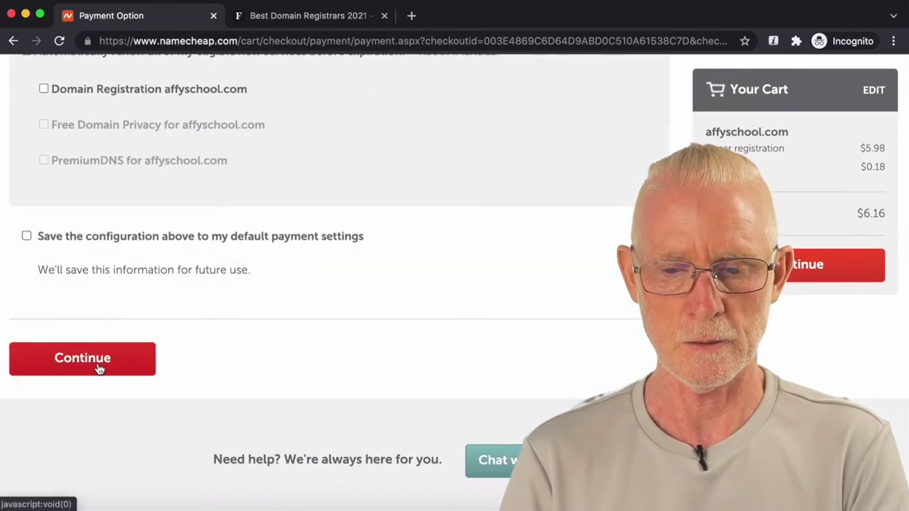
left_click(99, 367)
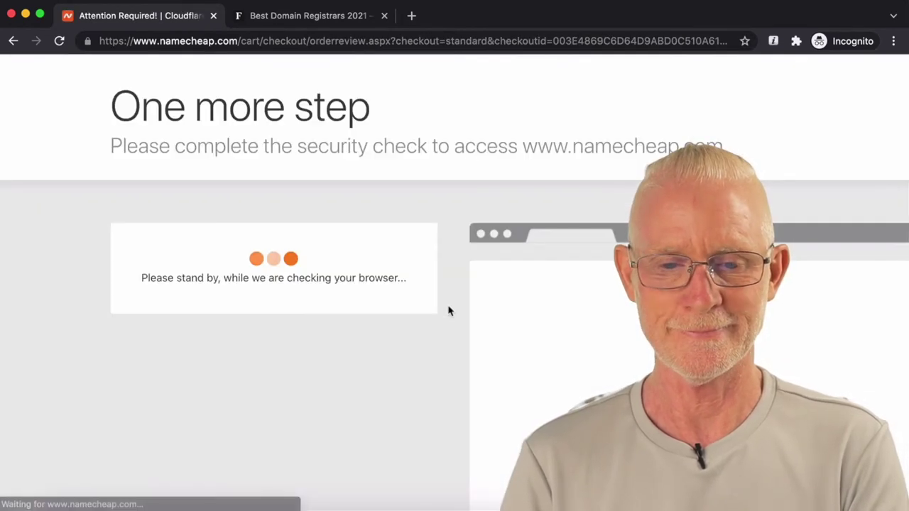
Step: Wait through the Cloudflare check and order processing until the PayPal order confirmation shows
scroll(440, 312, "down", 1)
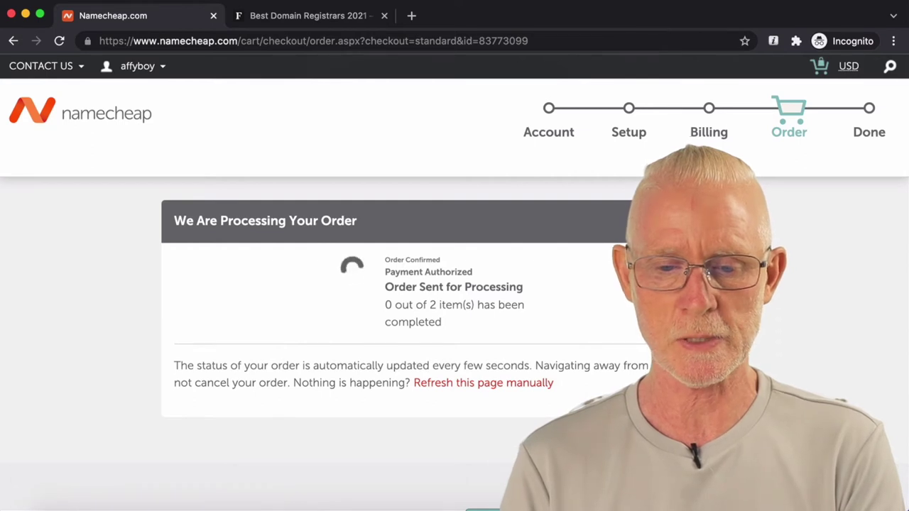
scroll(454, 284, "down", 1)
scroll(454, 284, "down", 2)
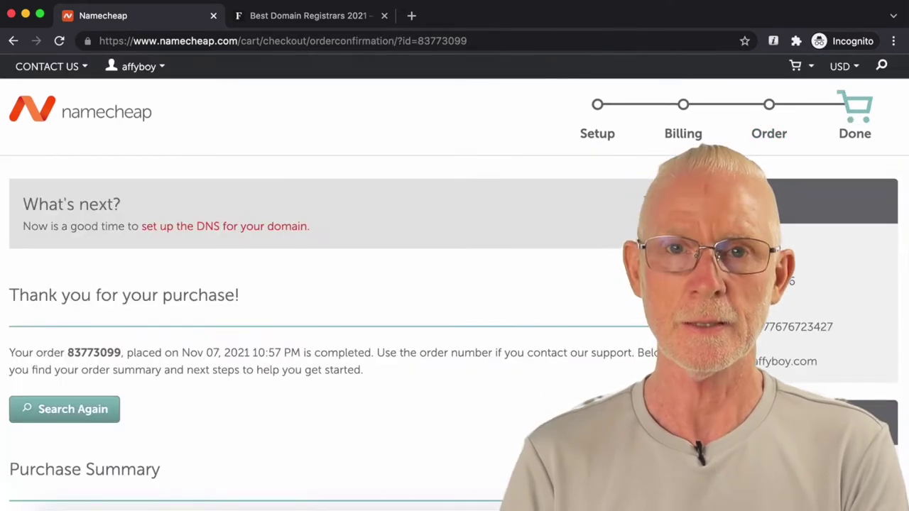
Step: Scroll the order confirmation, highlighting the 'Thank you for your purchase!' and 'Set up a WordPress site' headings
left_click_drag(270, 294, 16, 283)
scroll(371, 286, "down", 5)
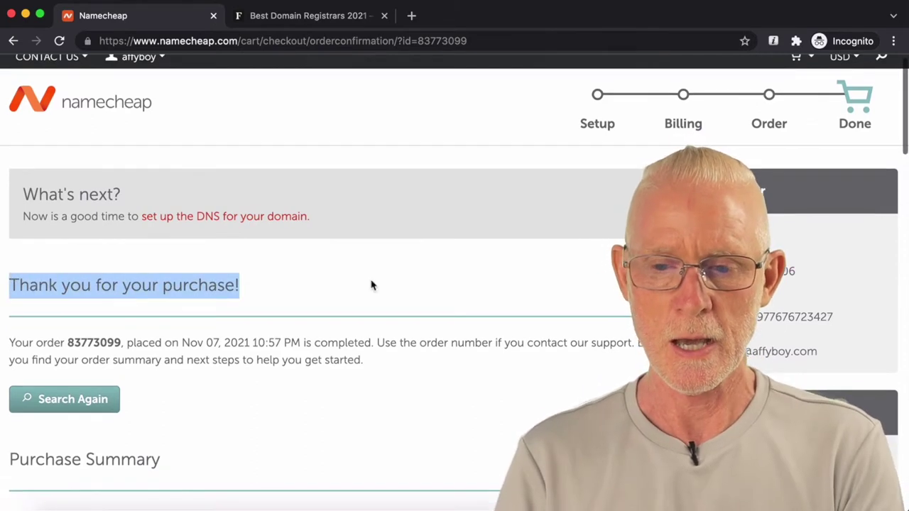
scroll(371, 285, "down", 6)
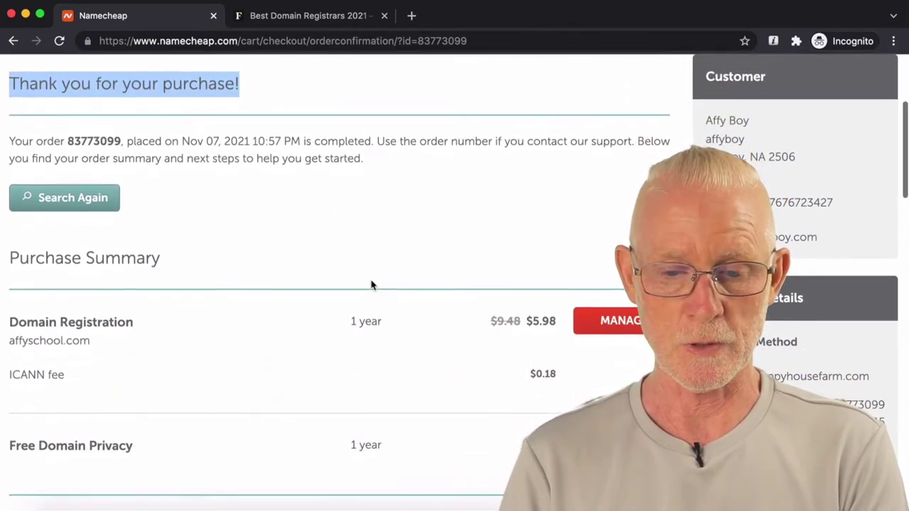
scroll(370, 285, "down", 6)
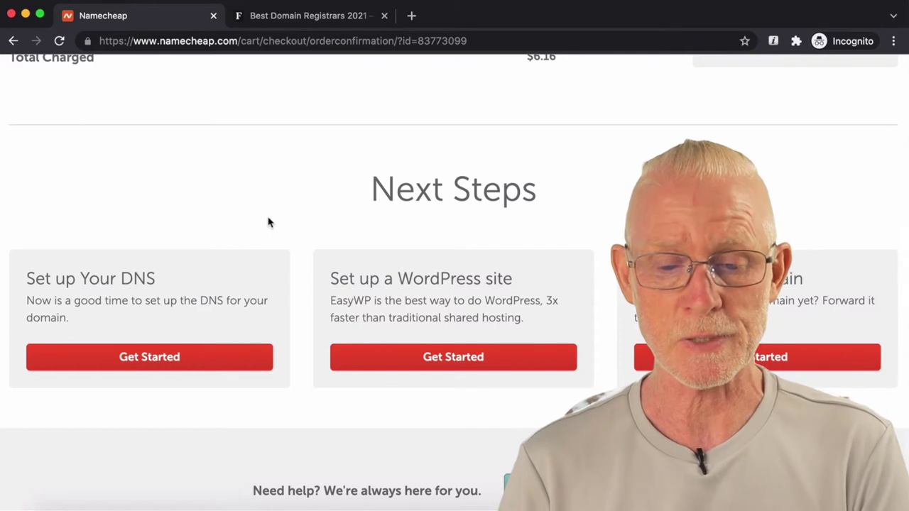
left_click_drag(168, 288, 26, 279)
scroll(171, 227, "down", 1)
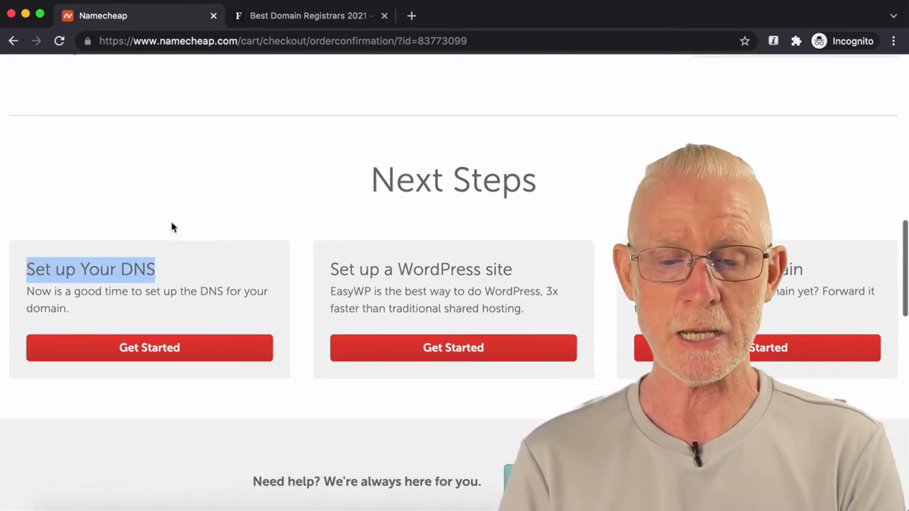
left_click_drag(324, 270, 513, 274)
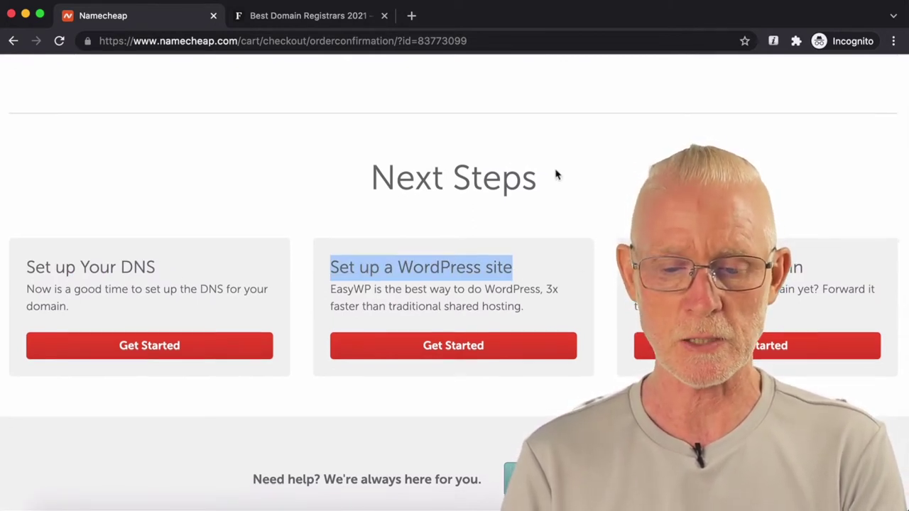
scroll(555, 174, "down", 1)
scroll(556, 175, "up", 10)
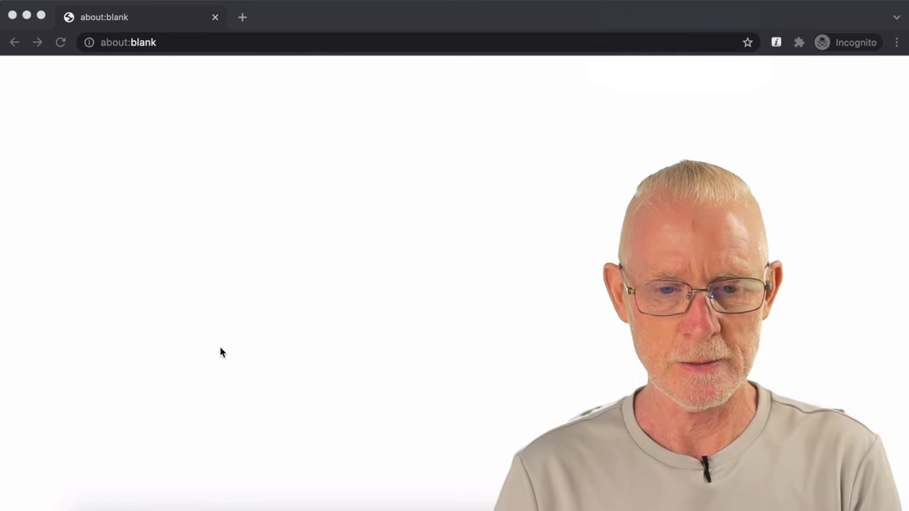
Step: Load getus.at/cloudways and choose START FREE on the Cloudways homepage
left_click(207, 47)
type("getus")
type(".at/cloud")
type("ways")
key("Return")
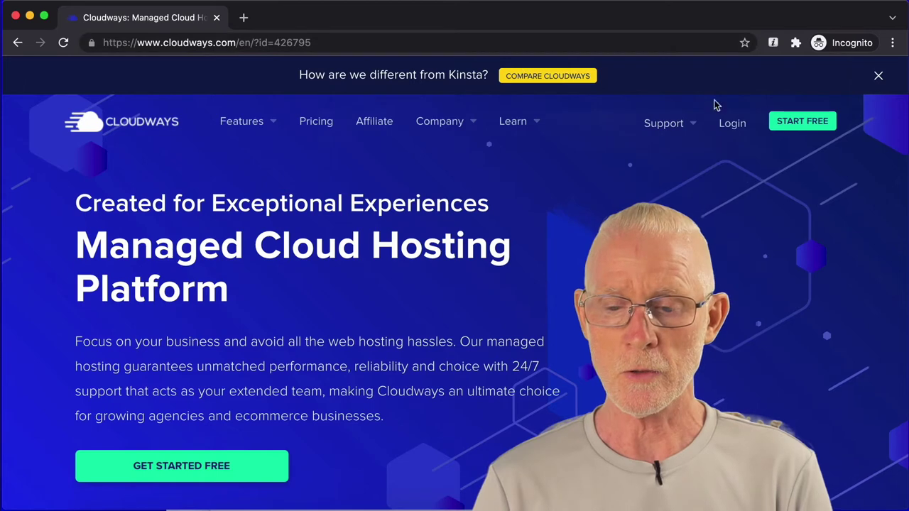
left_click(800, 122)
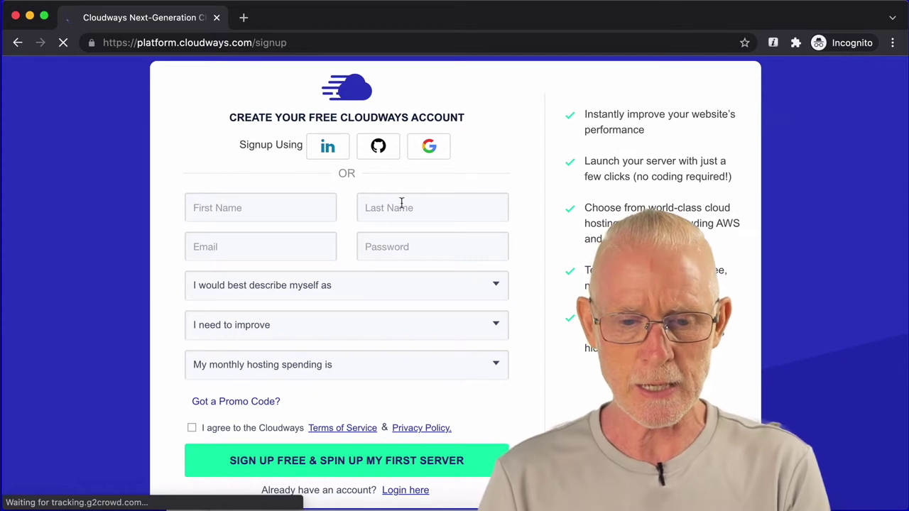
Step: Fill in the first name, last name, e-mail address and account password on the signup form
type("4")
key("BackSpace")
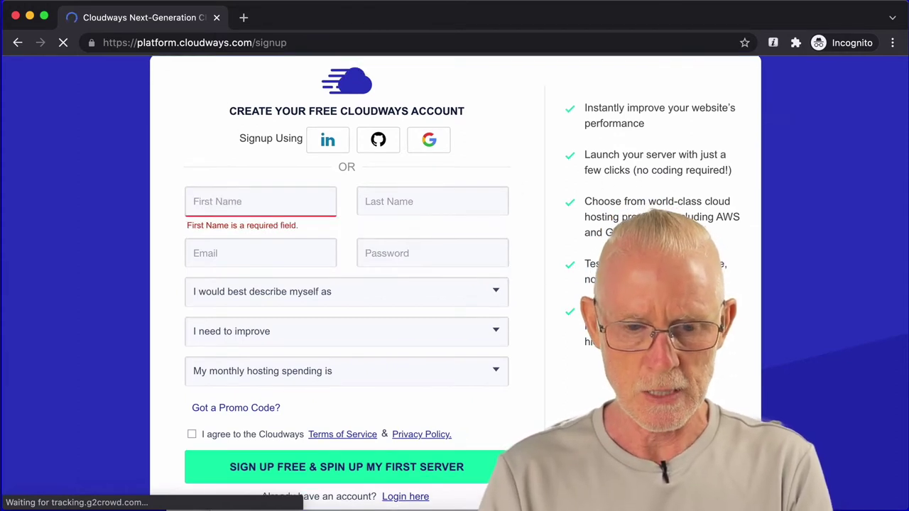
key("Tab")
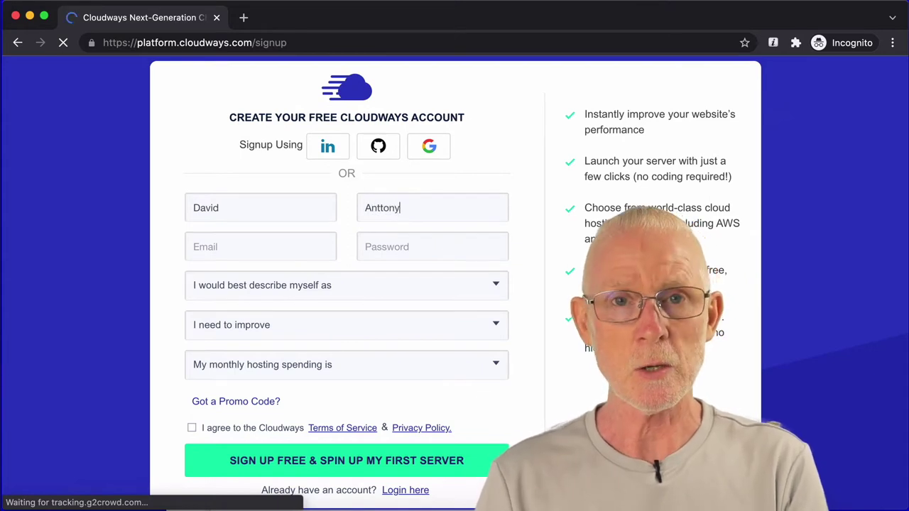
left_click(229, 244)
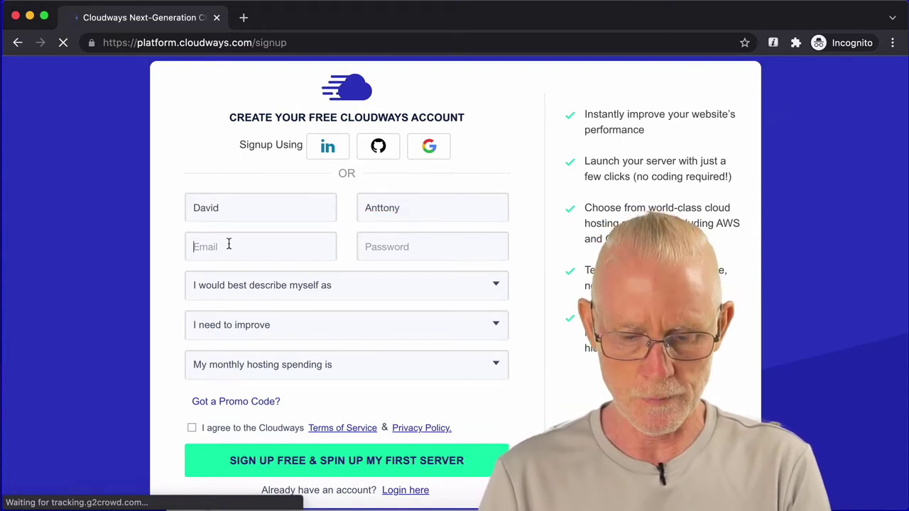
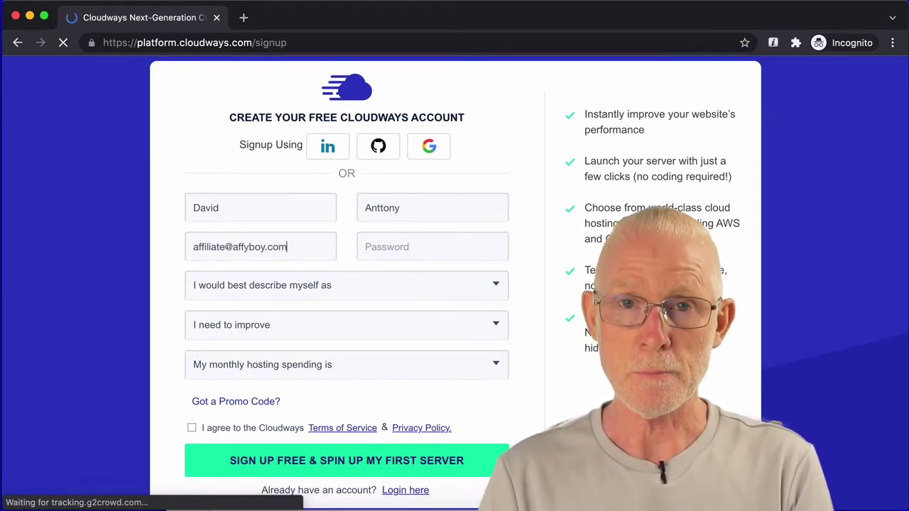
left_click(359, 241)
type("*********")
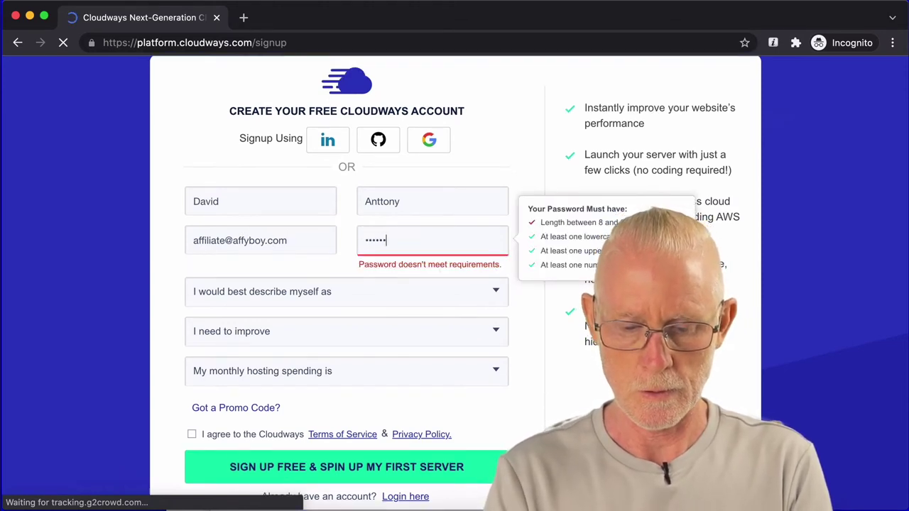
type("*")
Step: Choose Blogger, Website Performance/Speed, and $250 - $1000 monthly spending in the form's dropdowns
left_click(347, 293)
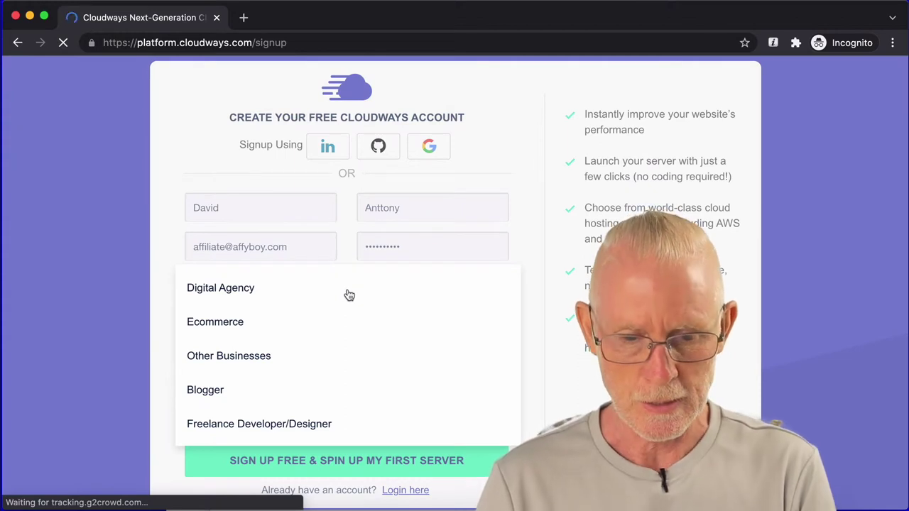
left_click(220, 395)
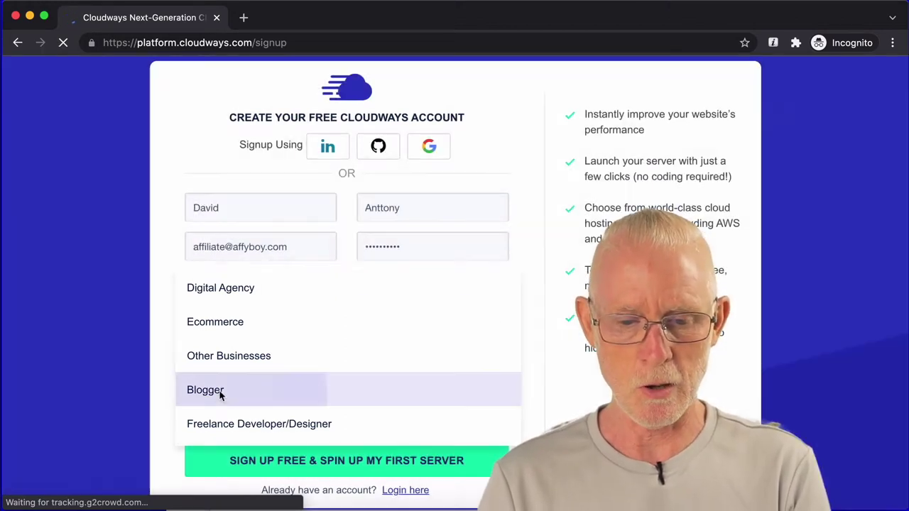
left_click(322, 335)
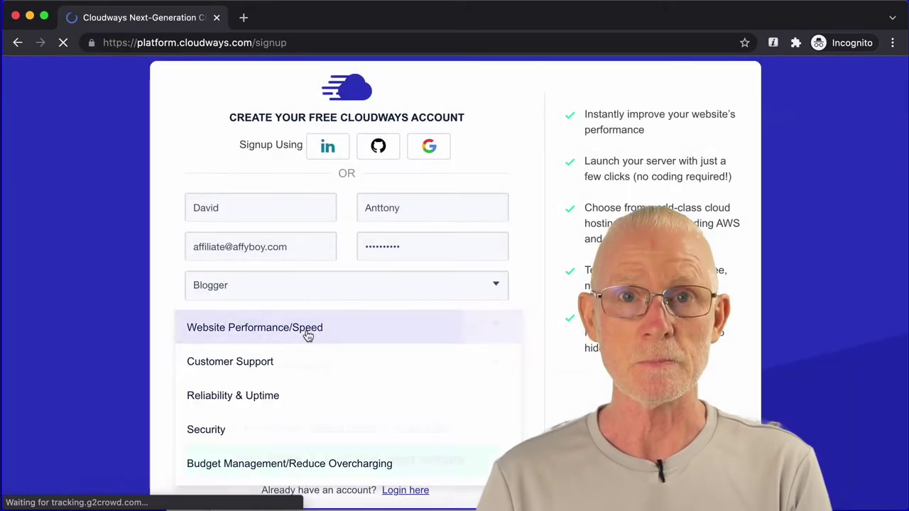
left_click(310, 335)
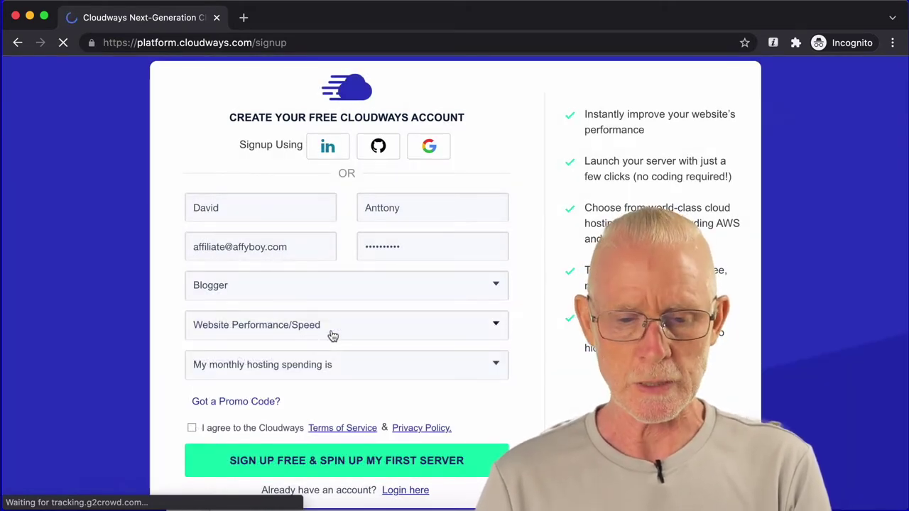
left_click(345, 370)
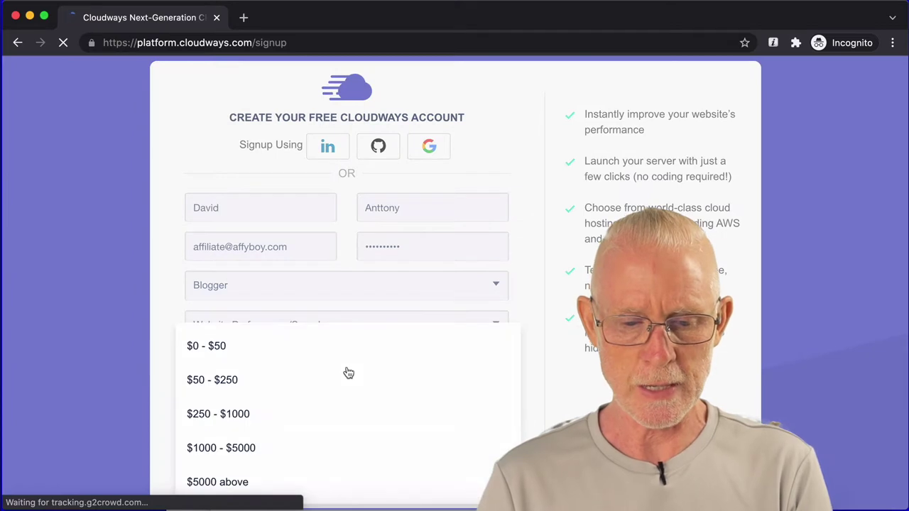
left_click(270, 419)
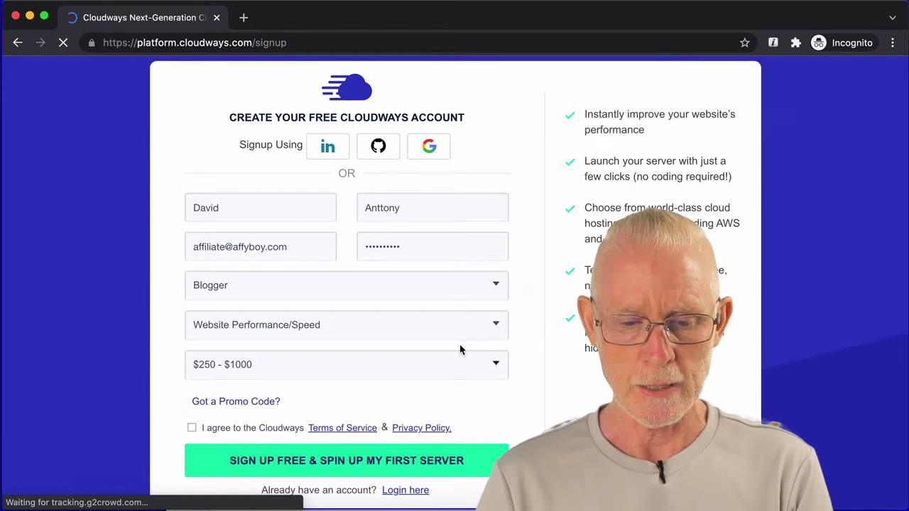
Step: Enter promo code affyboy20, accept the terms of service, and submit the signup form
left_click(253, 401)
left_click(321, 400)
type("a")
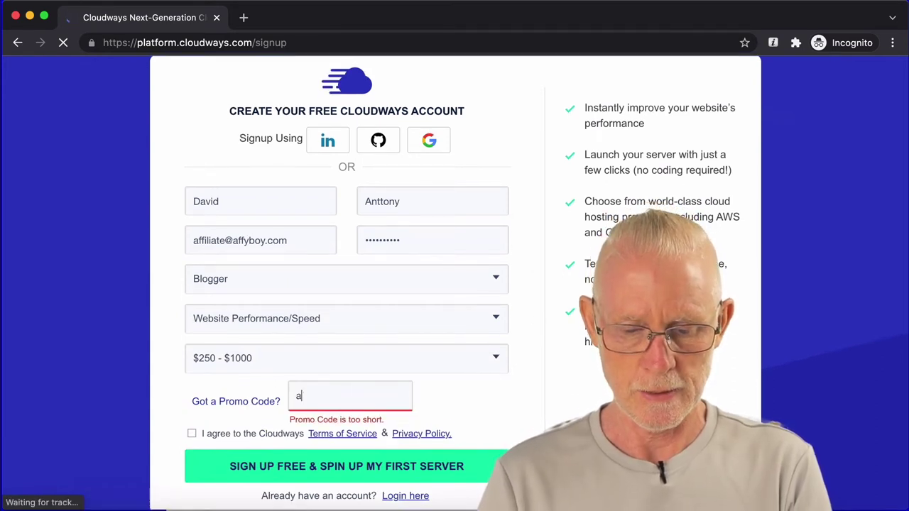
type("ffyboy20")
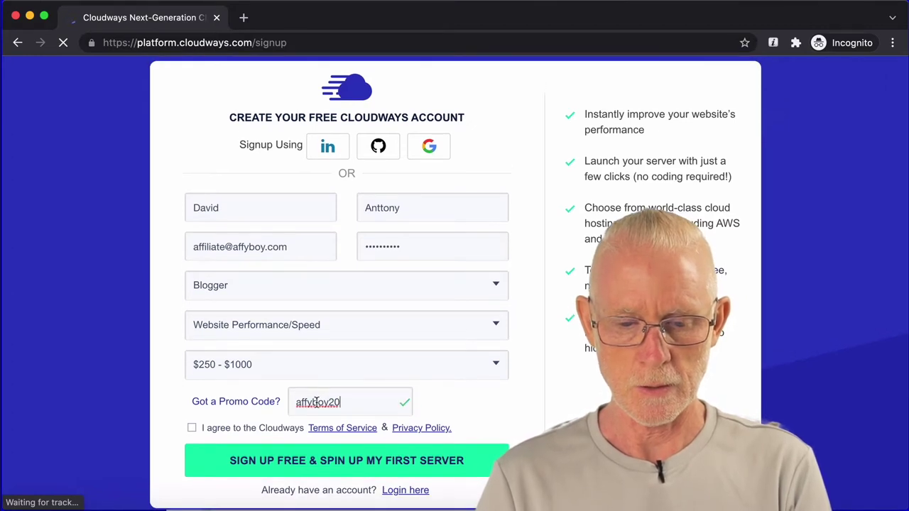
left_click(192, 430)
left_click(193, 430)
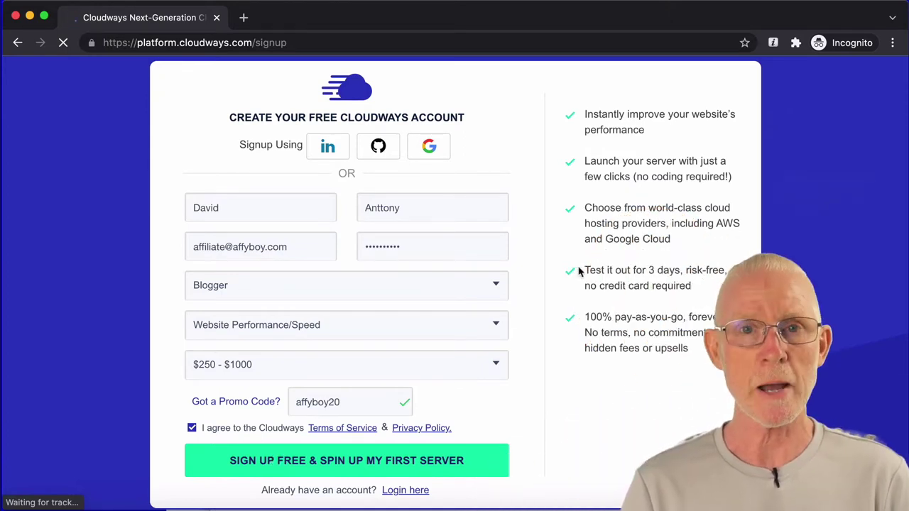
left_click_drag(579, 271, 691, 287)
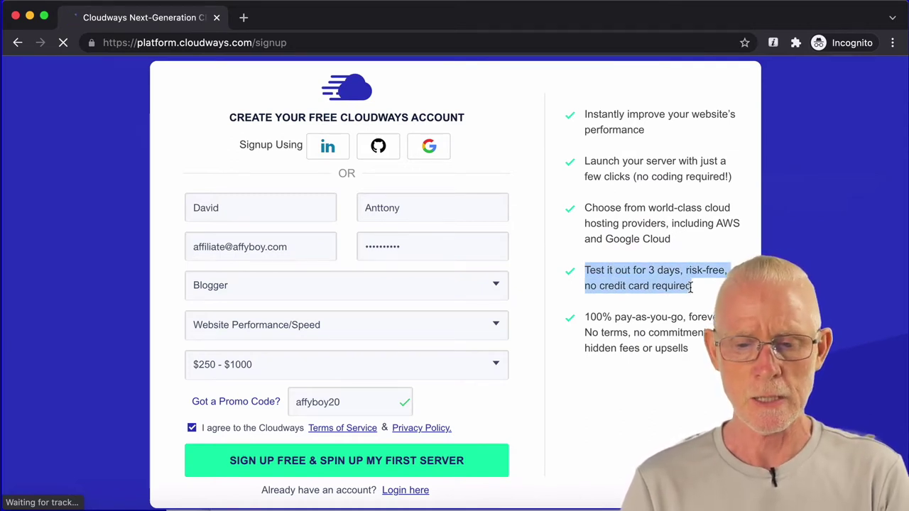
left_click(372, 461)
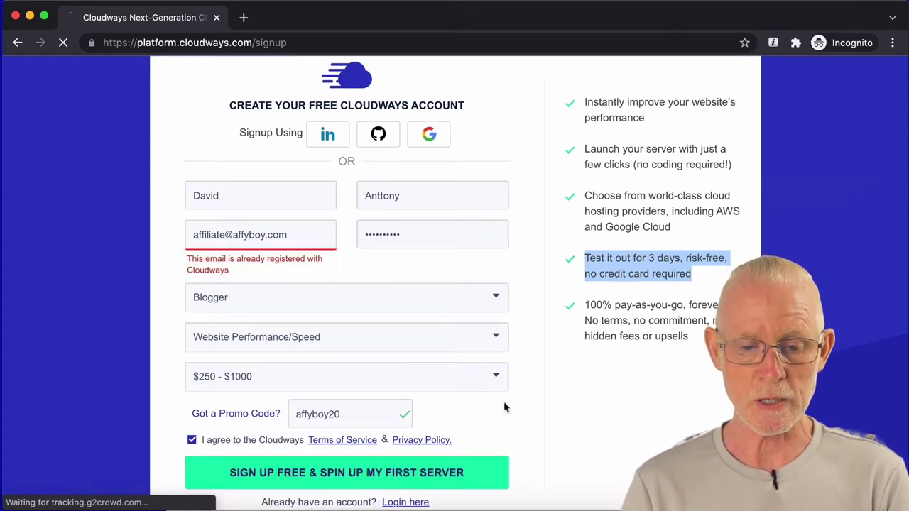
Step: Replace the first part of the rejected e-mail address with a different name
left_click(213, 235)
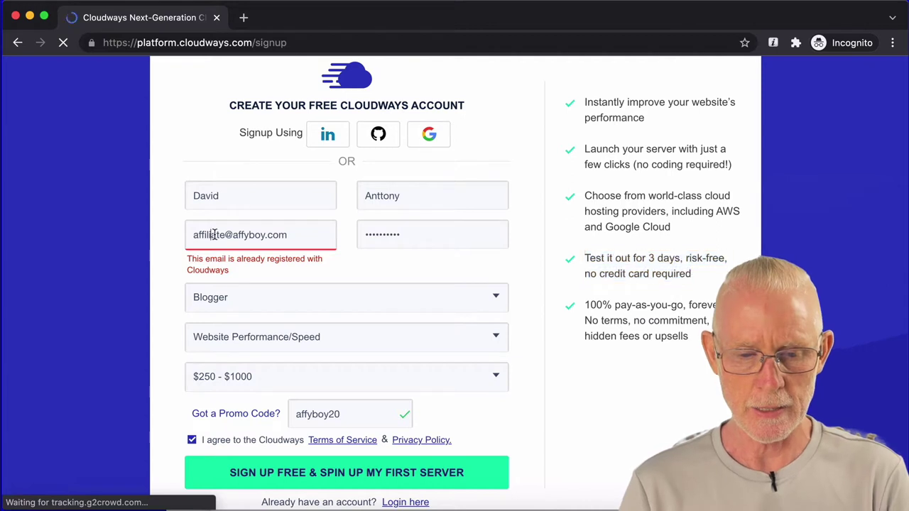
double_click(213, 235)
type("webmaster")
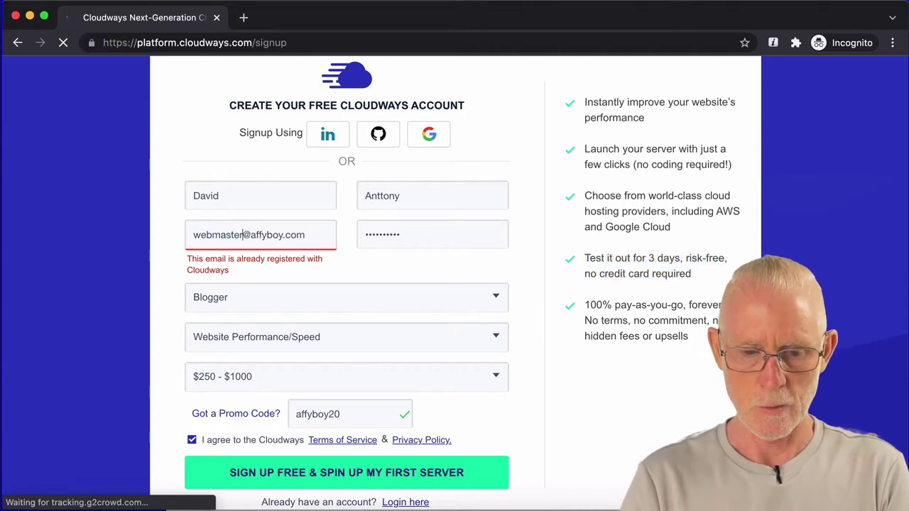
key("Tab")
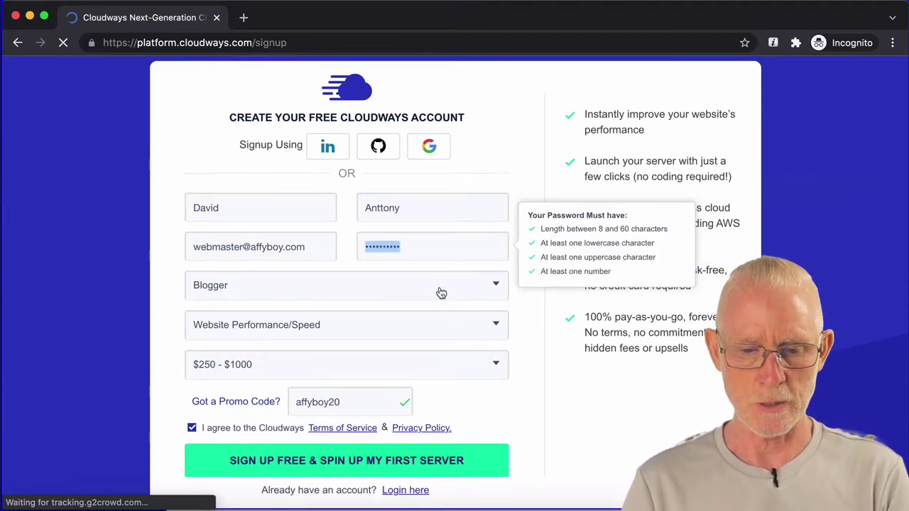
Step: Resubmit the signup, dismiss the welcome popup, and start verifying the new account
left_click(346, 461)
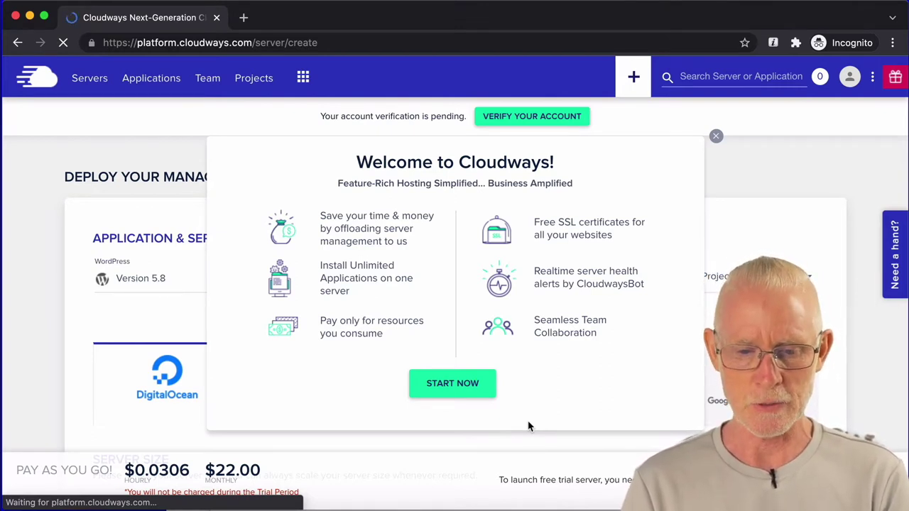
left_click(467, 387)
scroll(450, 321, "down", 1)
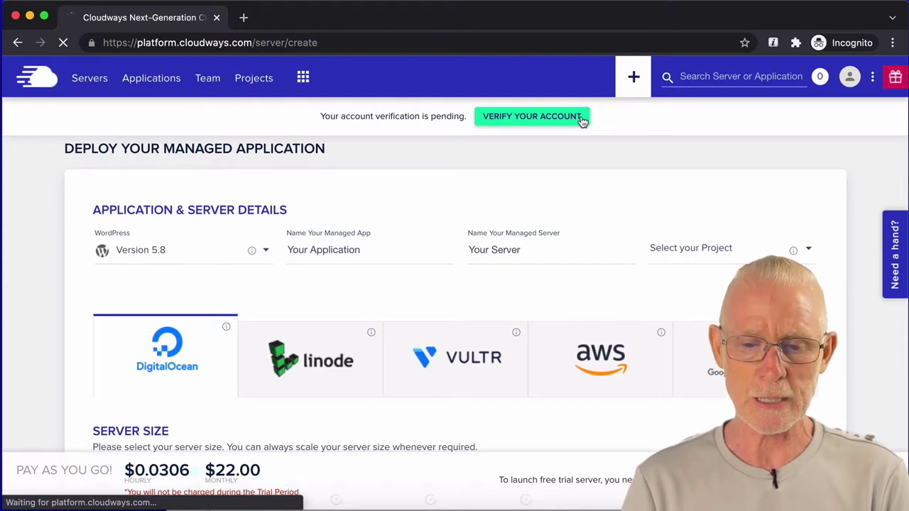
left_click(582, 121)
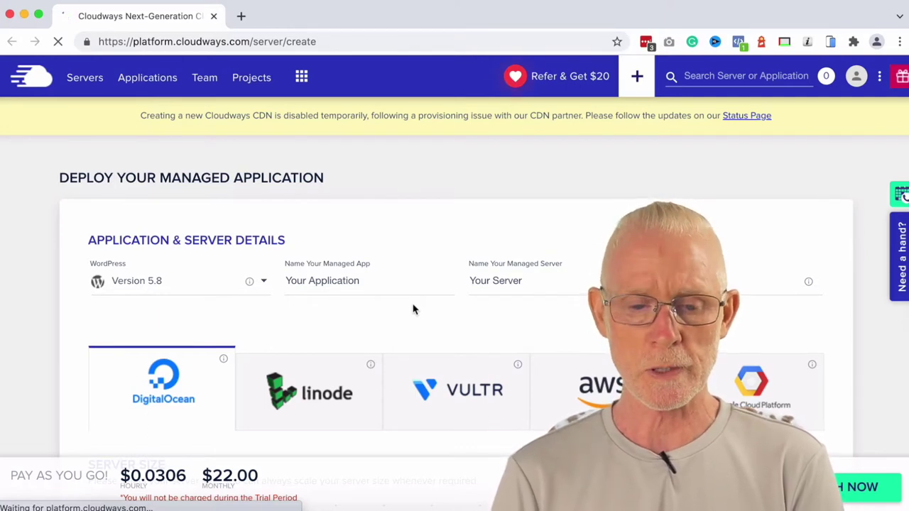
Step: Keep WordPress Version 5.8 and name both the application and server affyschool
scroll(414, 309, "down", 1)
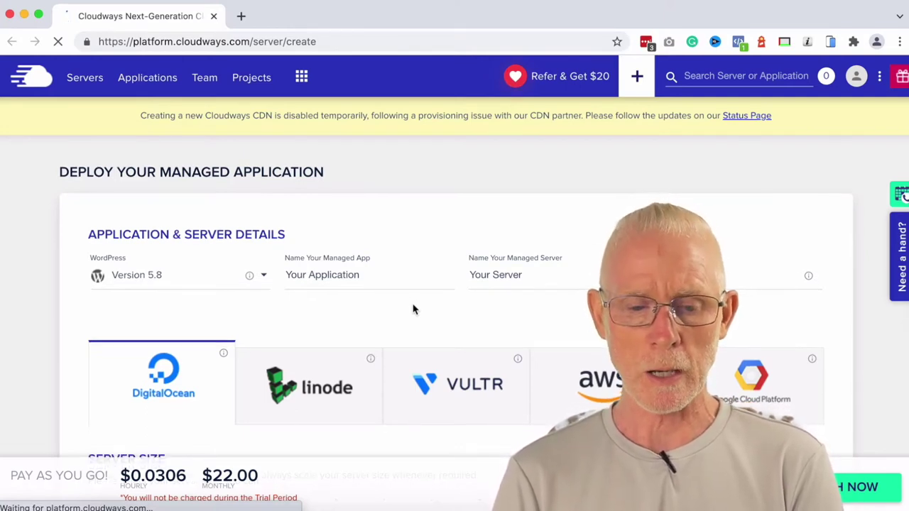
left_click(171, 244)
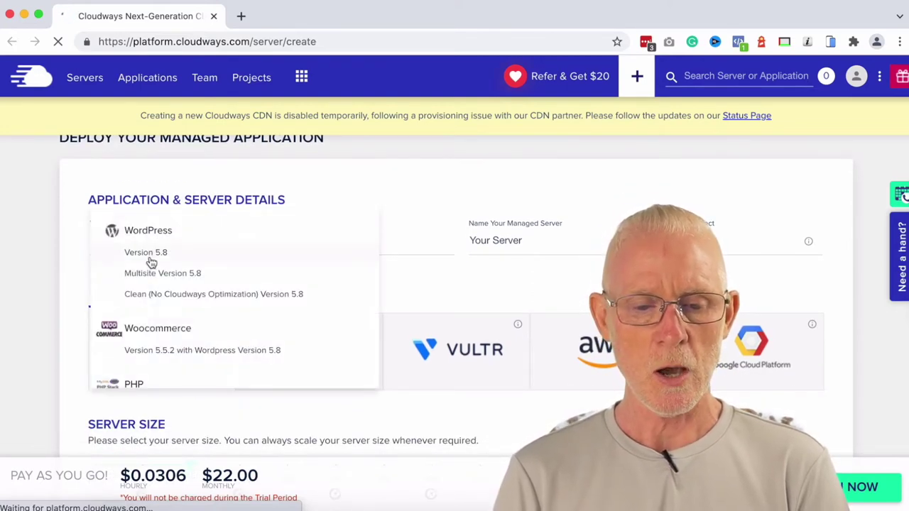
left_click(151, 261)
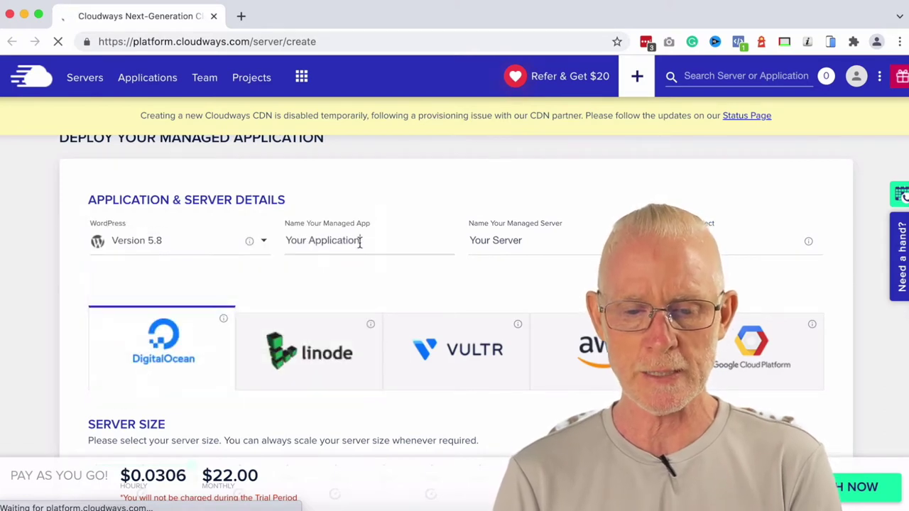
type("sdf")
key("super+a")
type("affyschool")
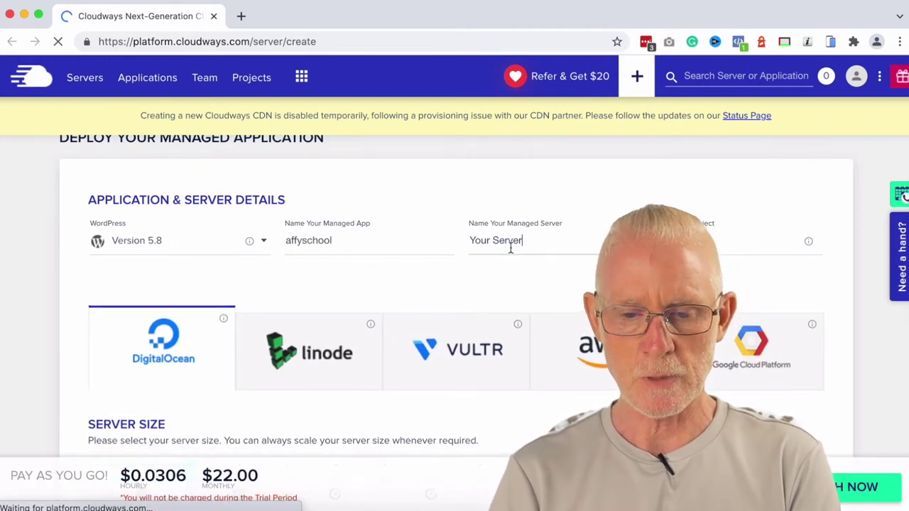
double_click(329, 241)
key("super+c")
left_click(482, 240)
key("super+v")
key("super+a")
key("super+v")
Step: Pick the 1GB Premium server size in Singapore and launch the server
scroll(346, 320, "down", 2)
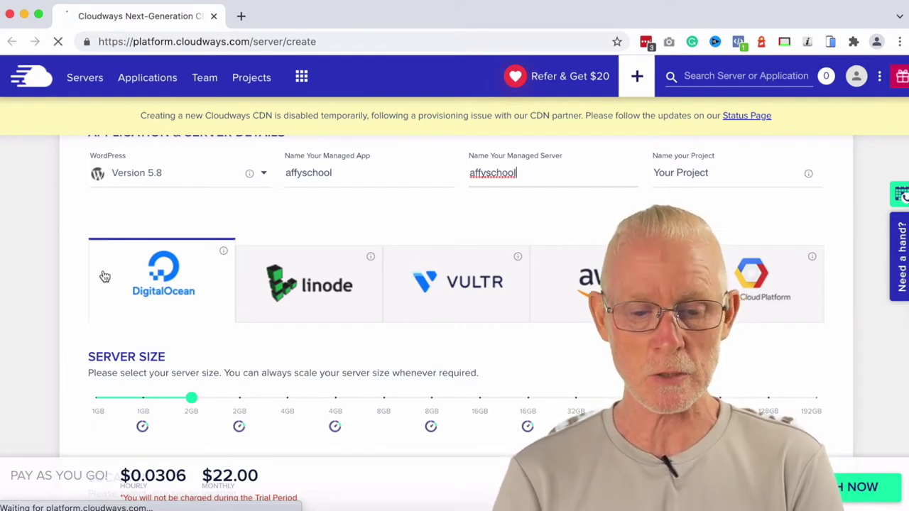
scroll(105, 276, "down", 3)
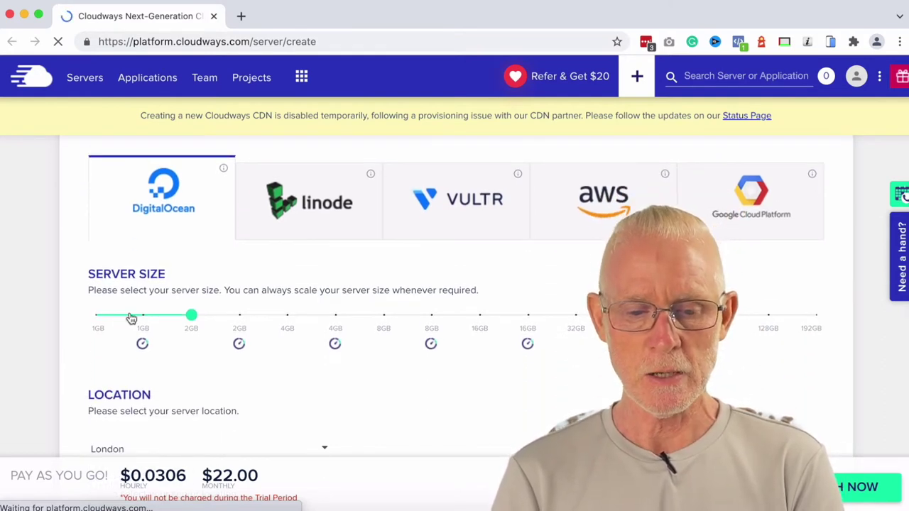
mouse_move(148, 323)
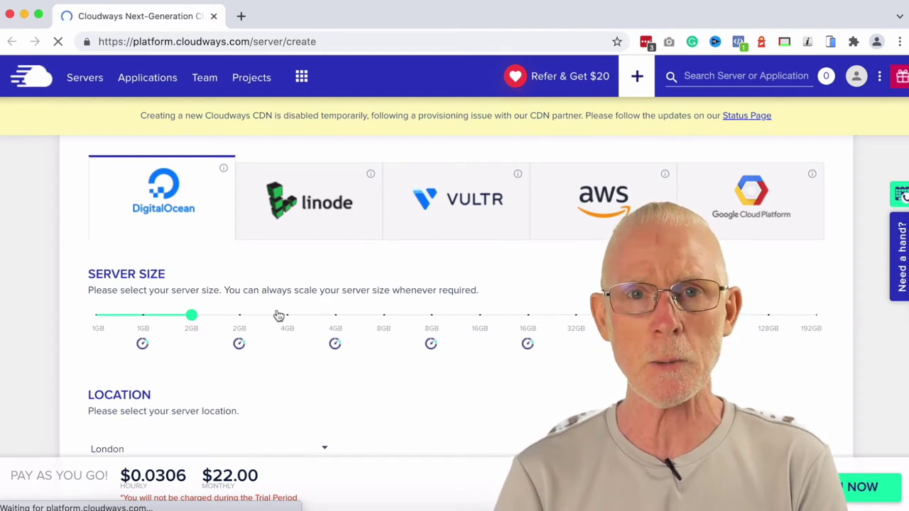
left_click(100, 323)
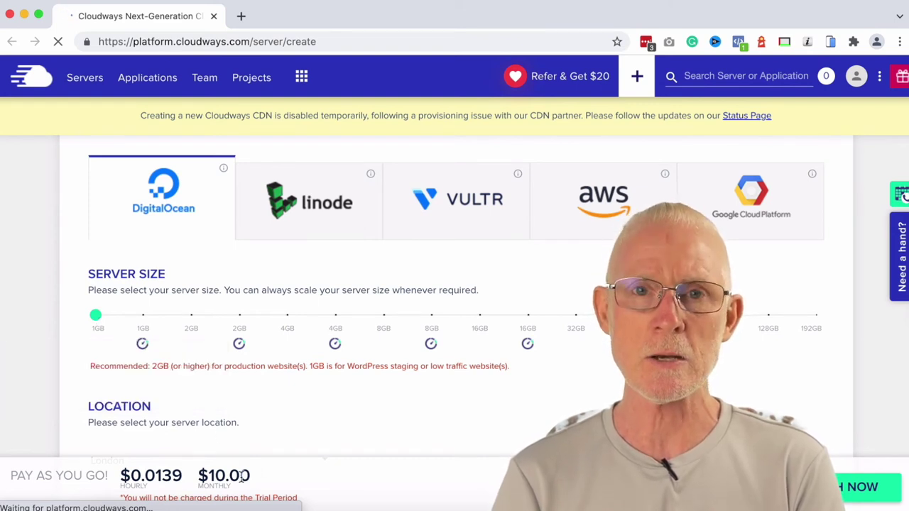
left_click(145, 321)
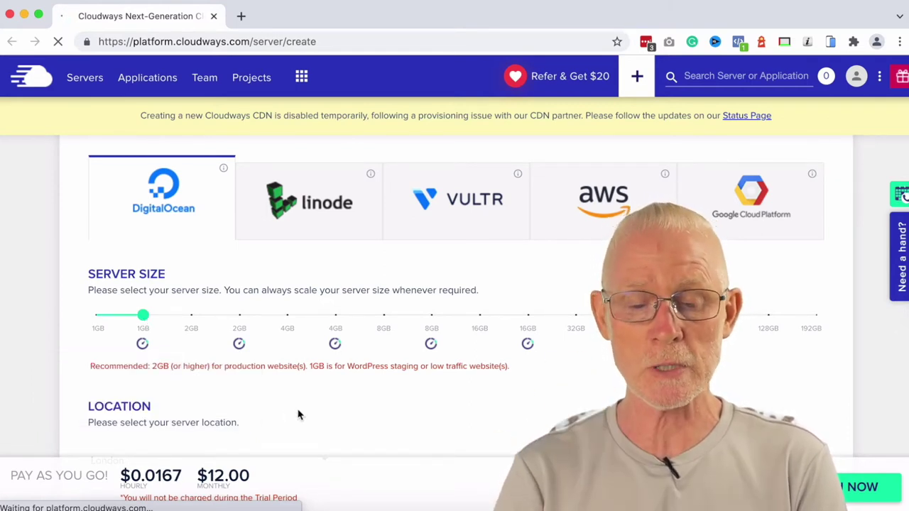
scroll(298, 415, "down", 2)
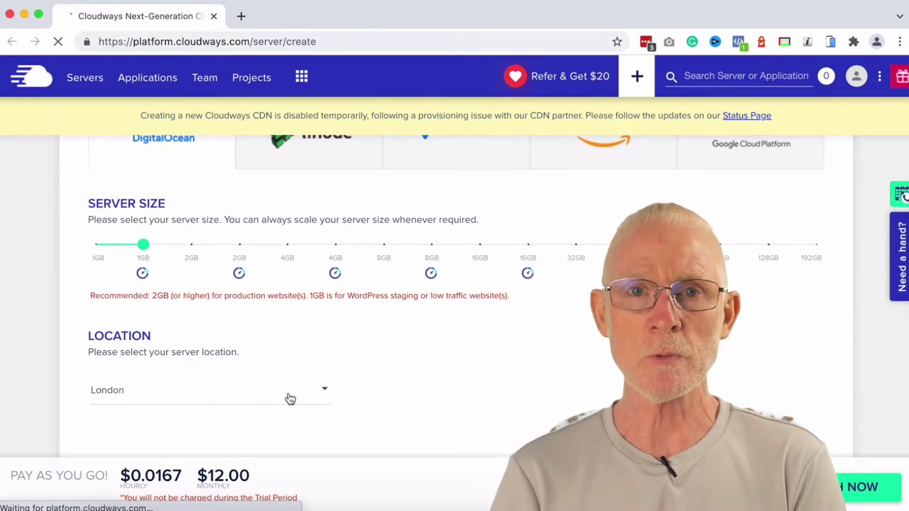
left_click(290, 399)
scroll(291, 399, "down", 1)
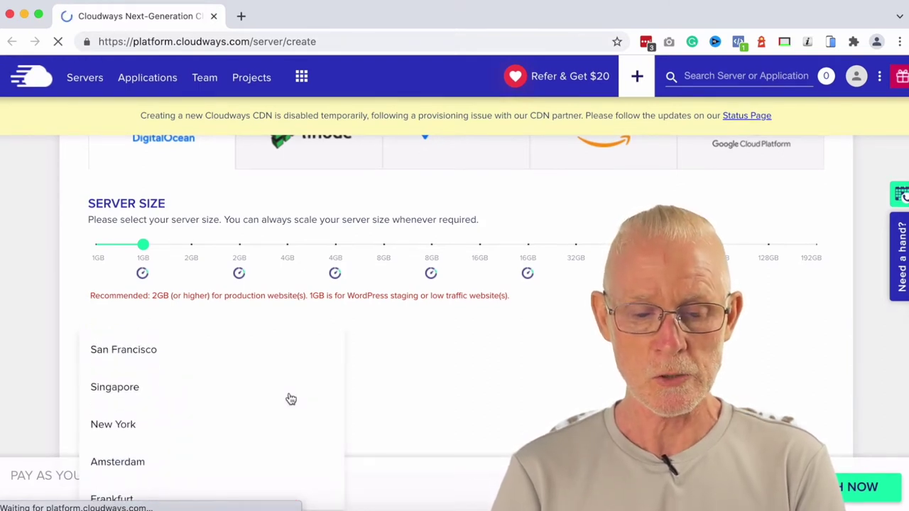
left_click(144, 384)
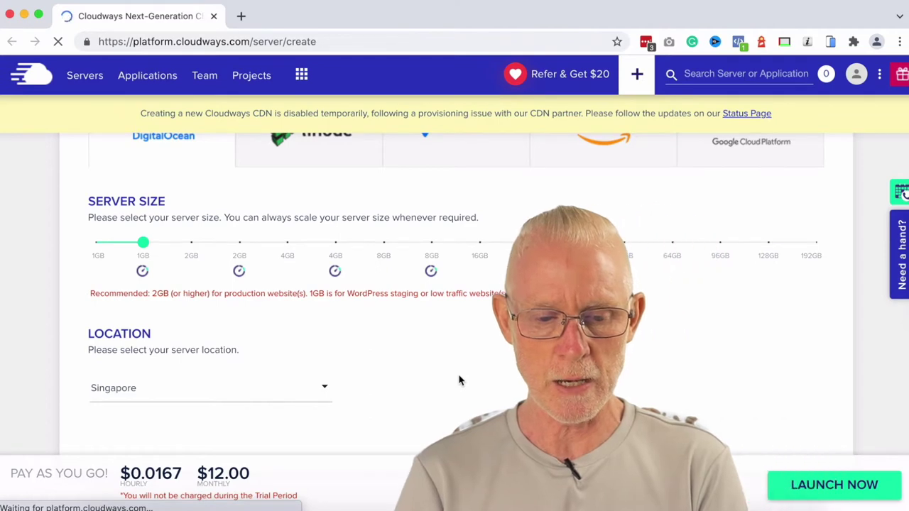
left_click(800, 486)
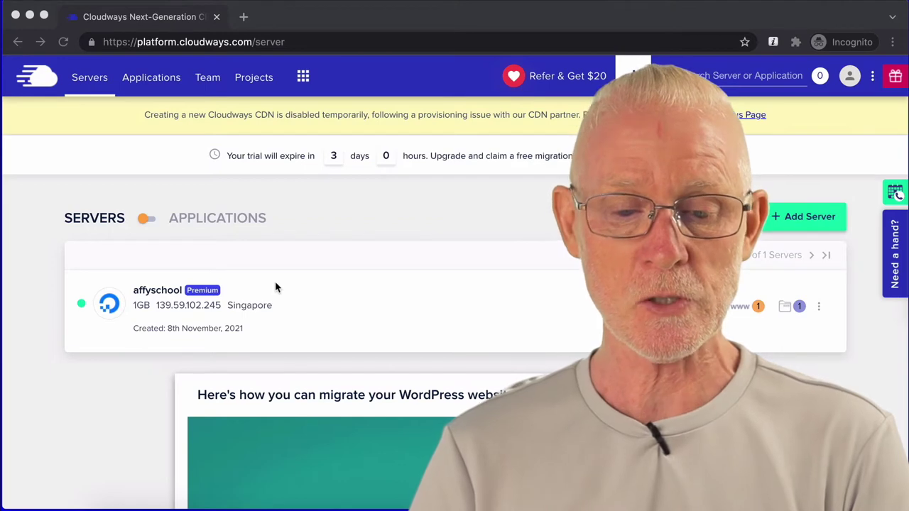
Step: Open the affyschool server's details and close the credentials tour popup
left_click(226, 315)
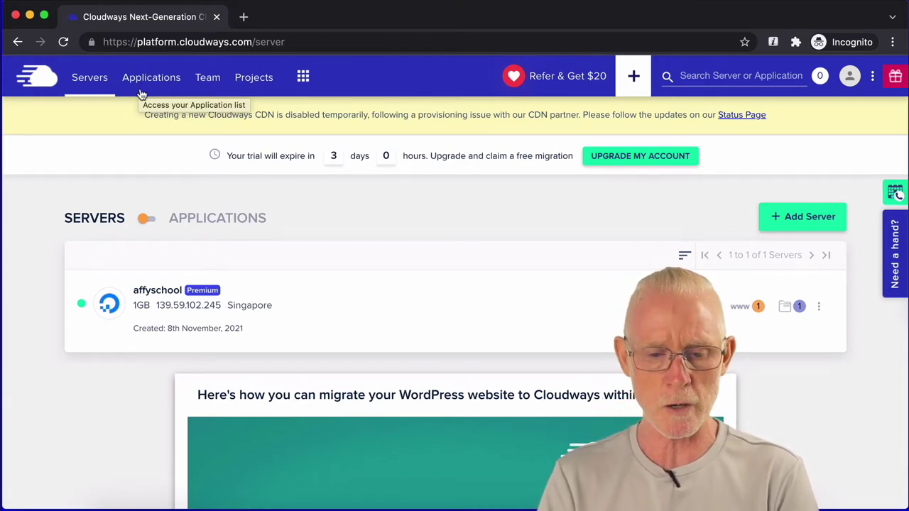
scroll(141, 95, "down", 1)
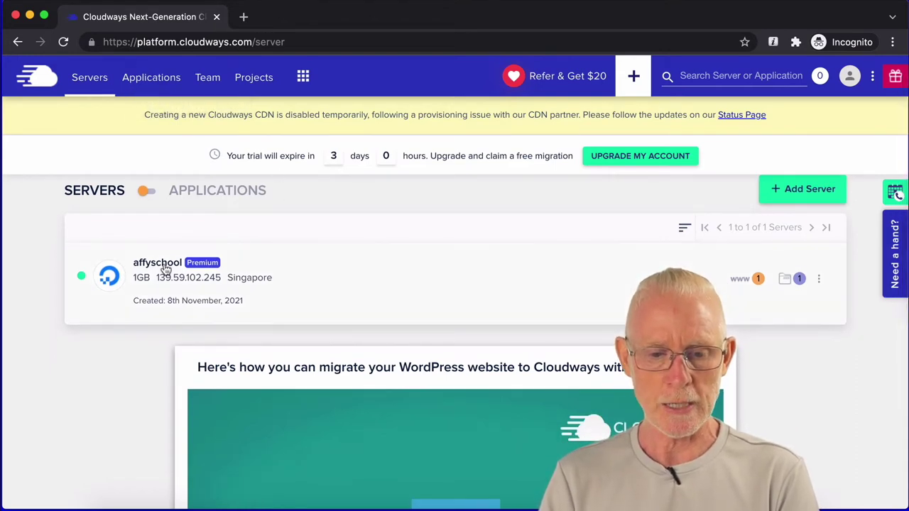
left_click(270, 247)
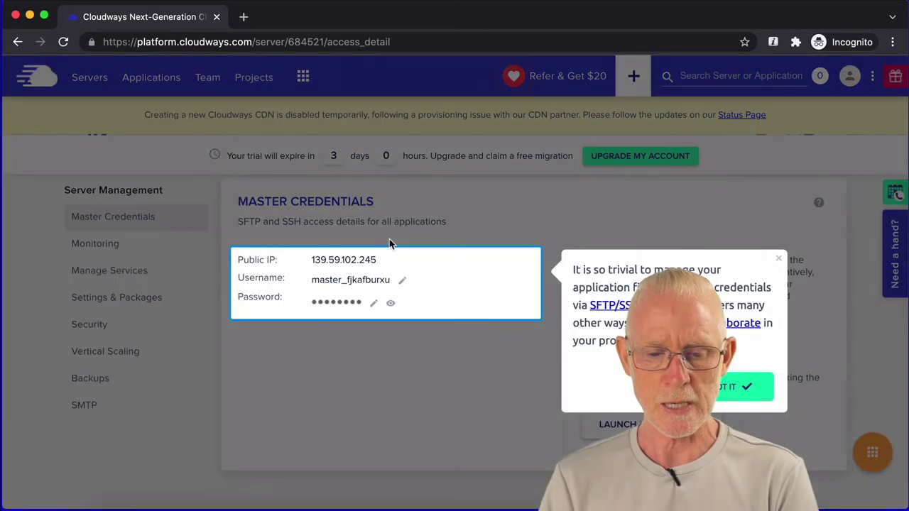
left_click(777, 263)
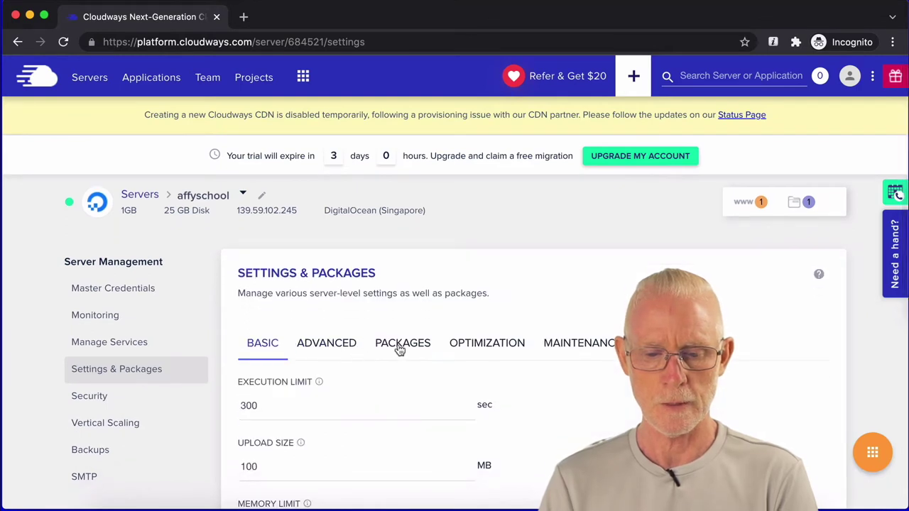
Step: In the Packages tab, pick PHP 8.0, start the Redis install, and save the PHP change
left_click(400, 347)
scroll(454, 316, "down", 2)
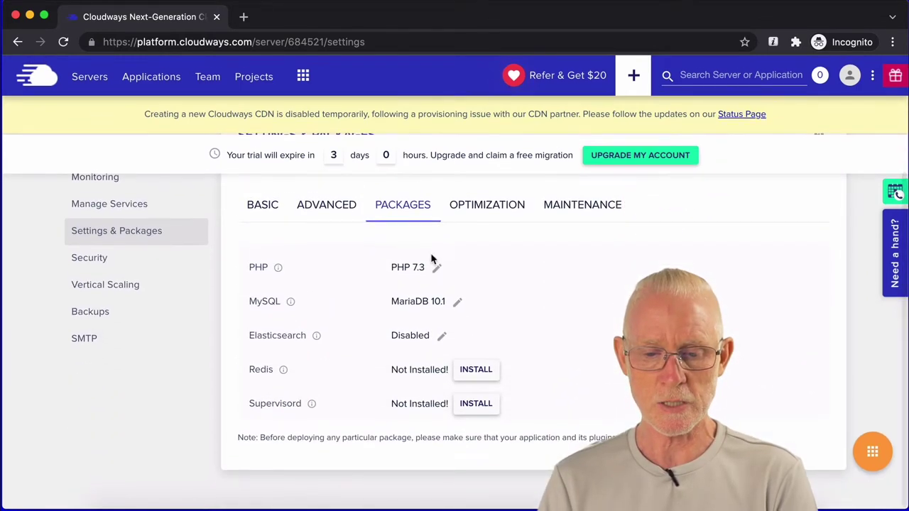
left_click(435, 271)
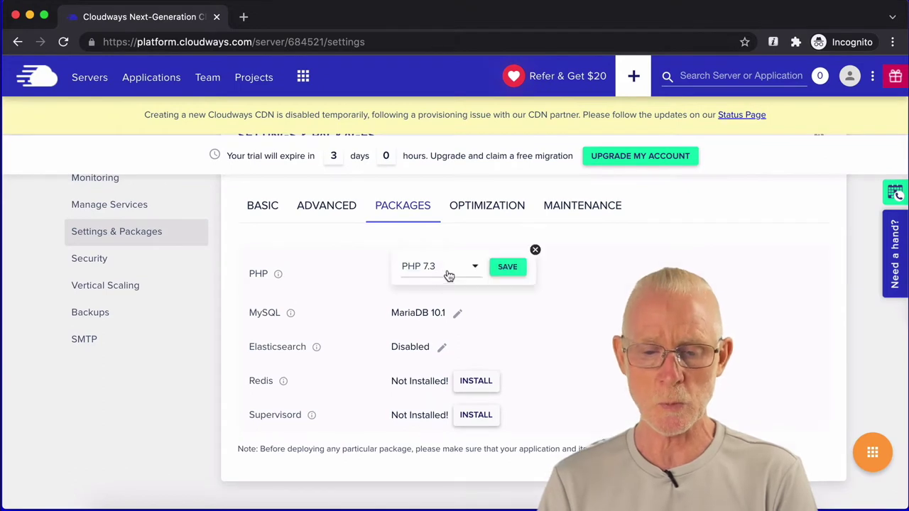
left_click(433, 276)
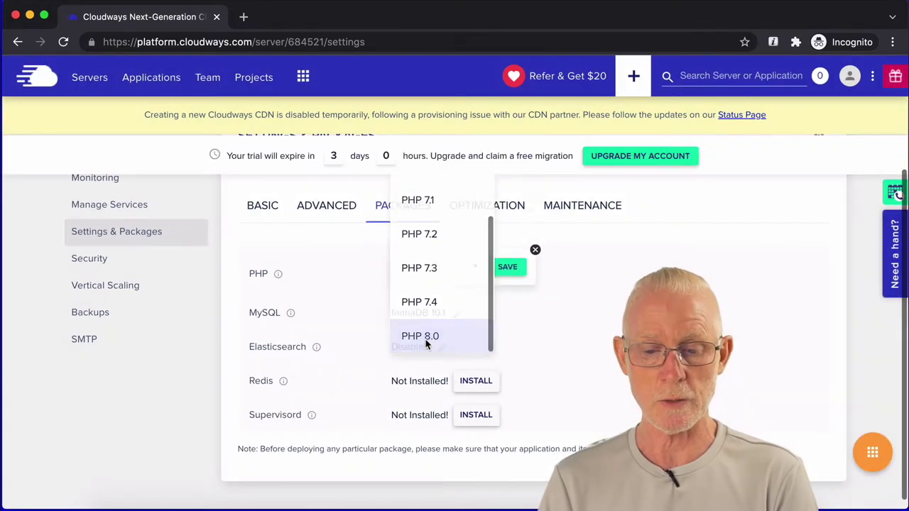
left_click(429, 343)
scroll(521, 331, "down", 1)
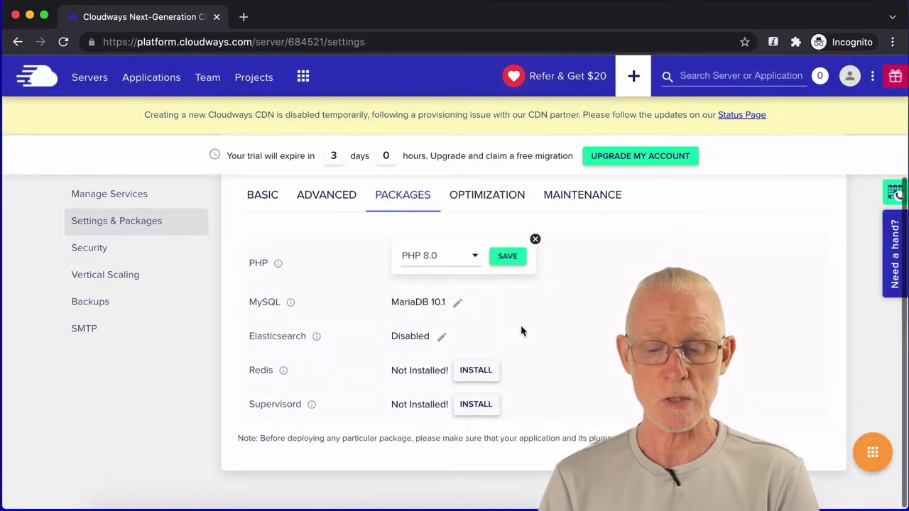
left_click(475, 370)
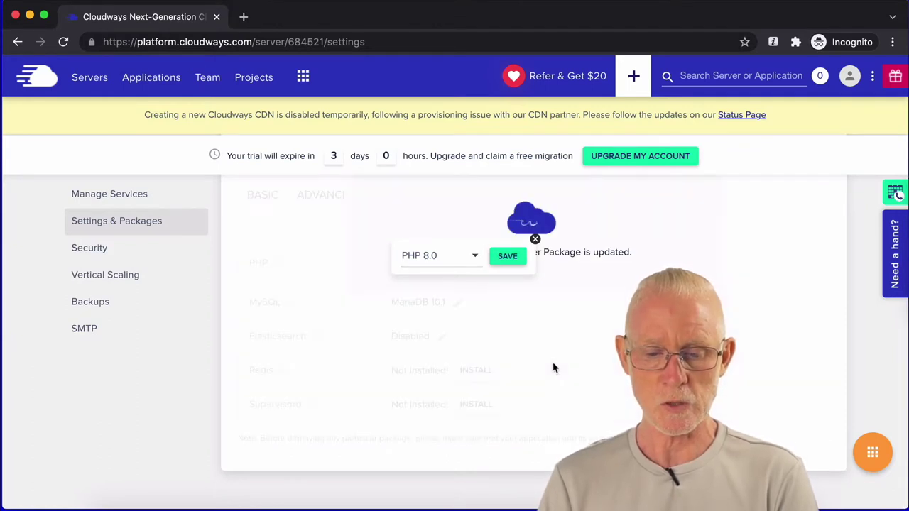
left_click(508, 259)
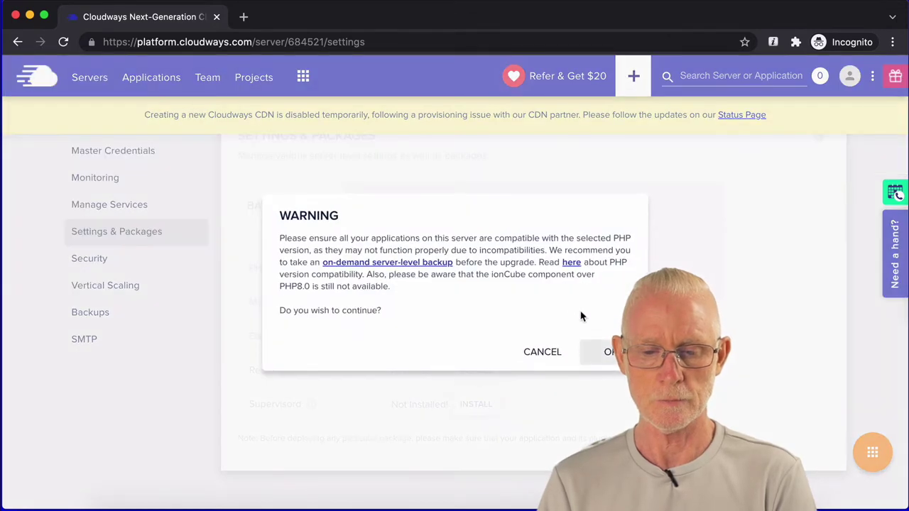
left_click(609, 361)
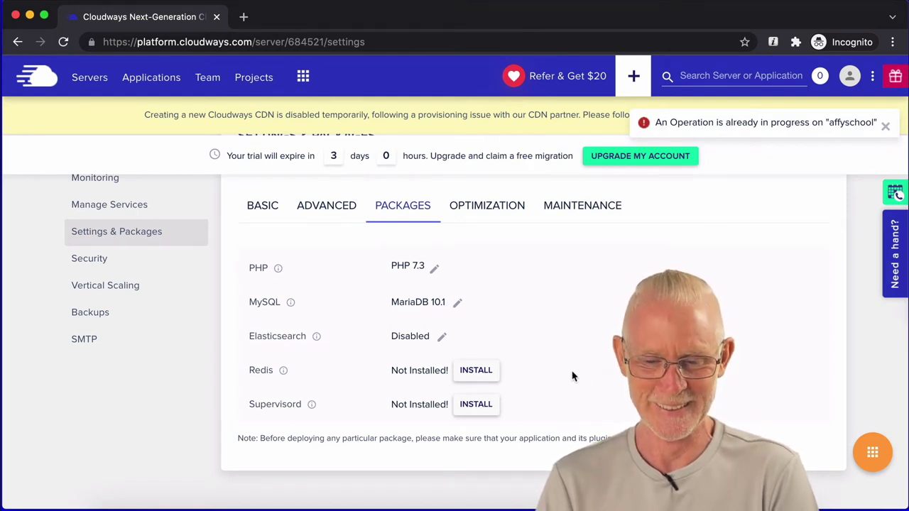
Step: Retry saving PHP 8.0 and installing Redis, then return to the servers list
left_click(434, 274)
left_click(430, 275)
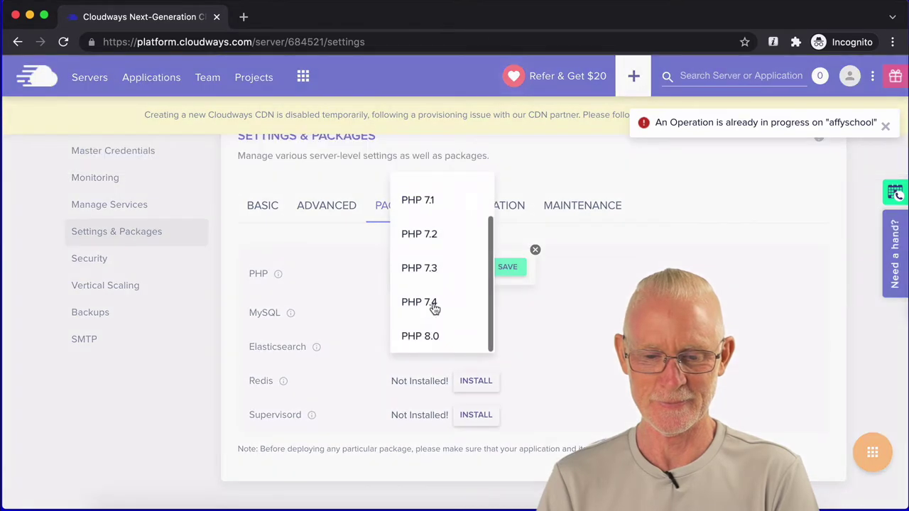
left_click(420, 336)
left_click(506, 267)
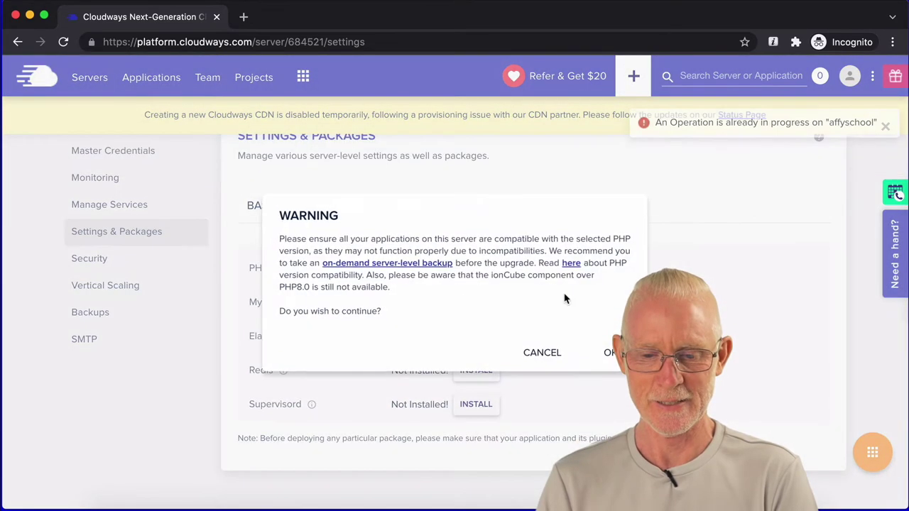
left_click(591, 352)
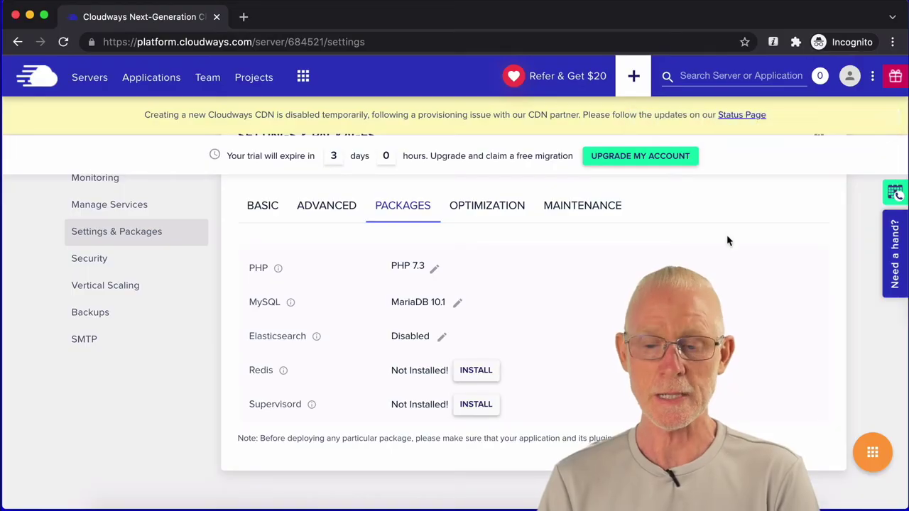
left_click(475, 371)
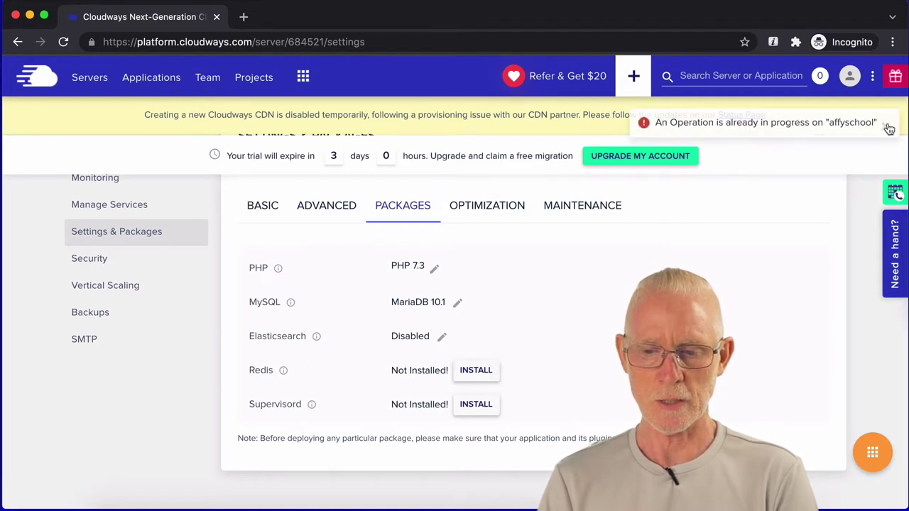
left_click(64, 42)
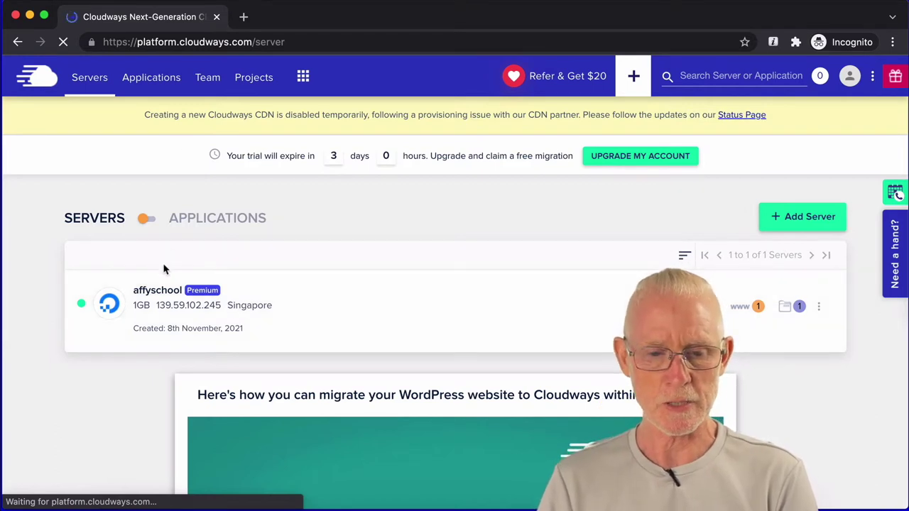
Step: In affyschool's Settings & Packages, switch PHP from 7.3 to 8.0 and confirm the upgrade
left_click(162, 299)
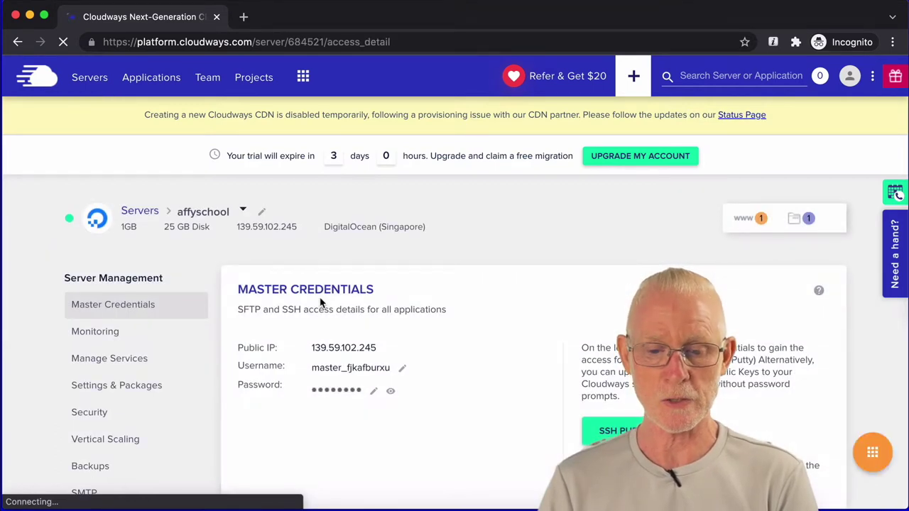
scroll(319, 302, "down", 2)
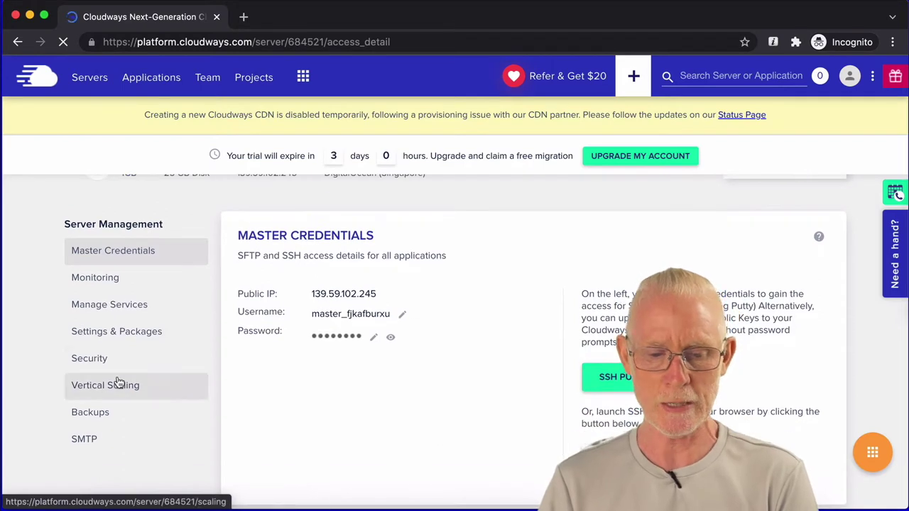
left_click(131, 331)
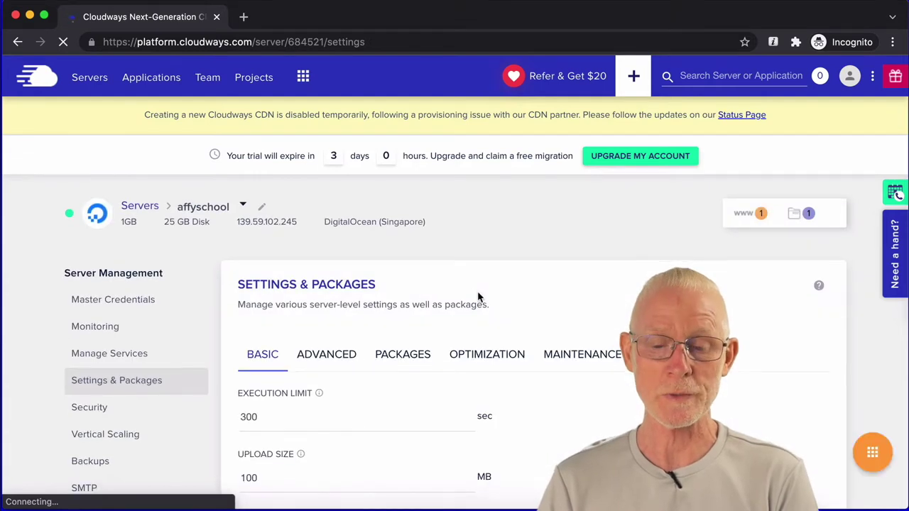
scroll(477, 296, "down", 4)
left_click(410, 234)
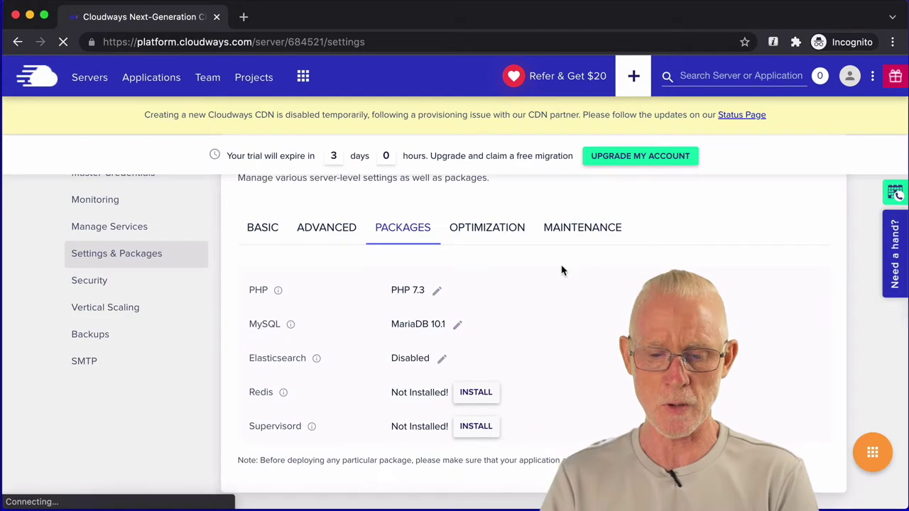
left_click(436, 286)
left_click(438, 291)
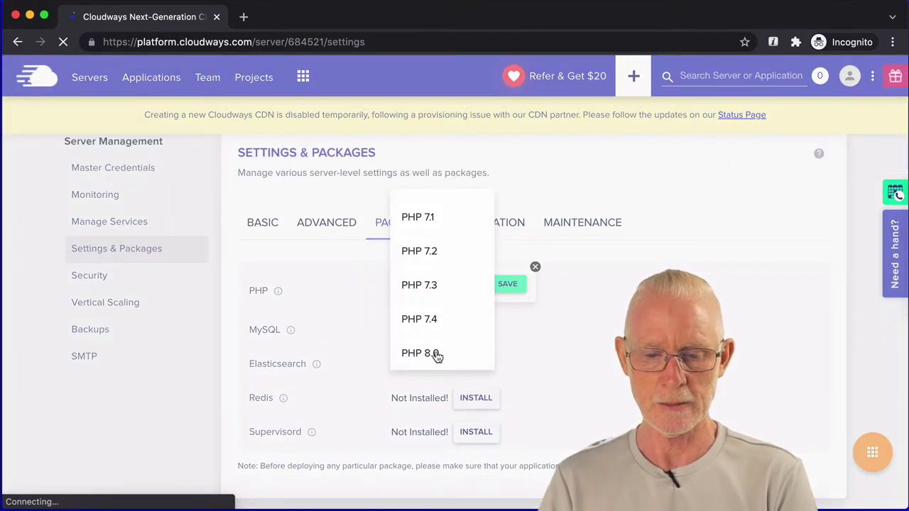
left_click(436, 353)
left_click(506, 286)
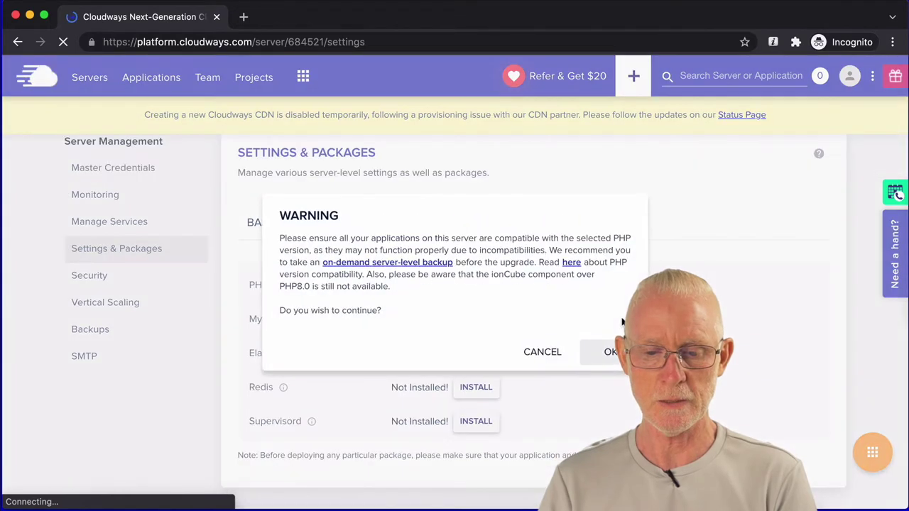
left_click(611, 352)
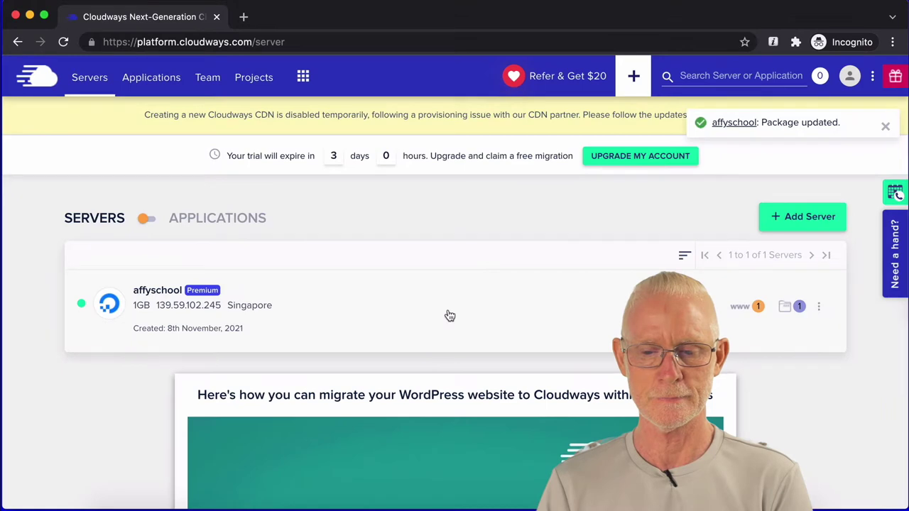
Step: Open the affyschool server's Packages tab to check that PHP 8.0 and Redis are installed
left_click(212, 315)
scroll(369, 307, "down", 3)
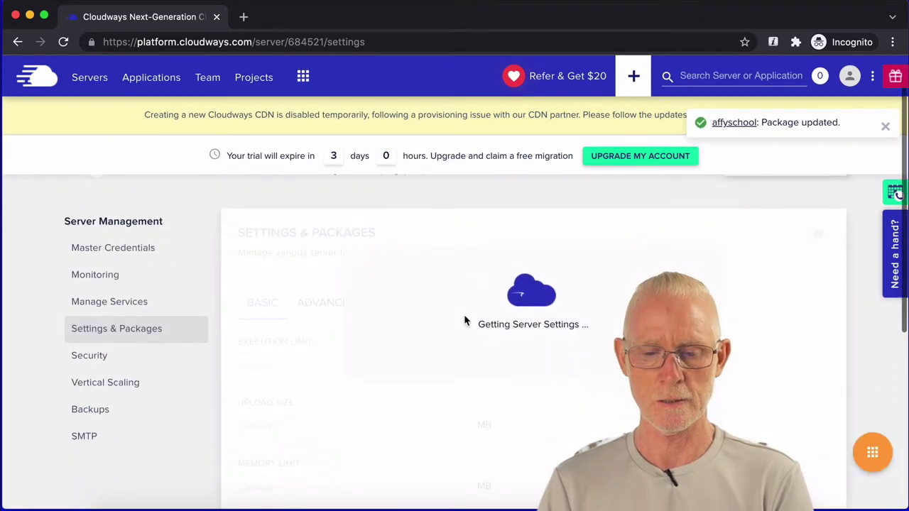
left_click(412, 304)
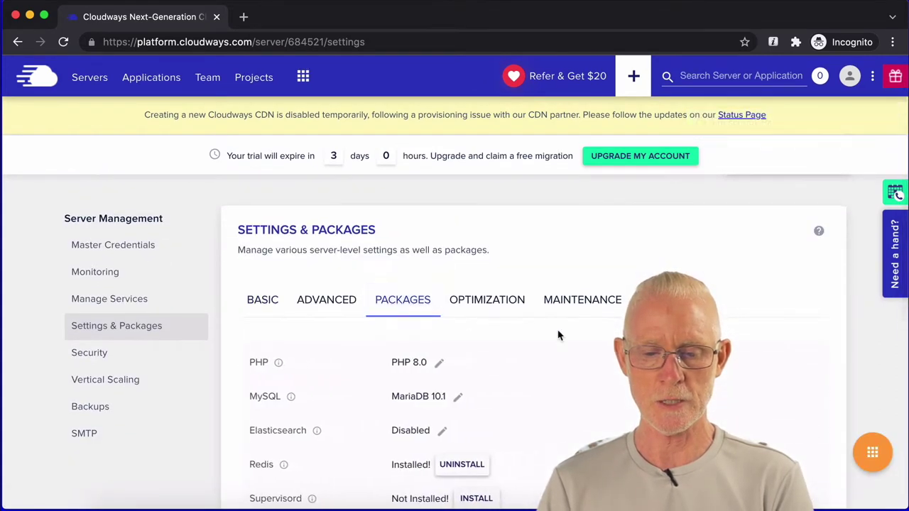
scroll(558, 335, "down", 3)
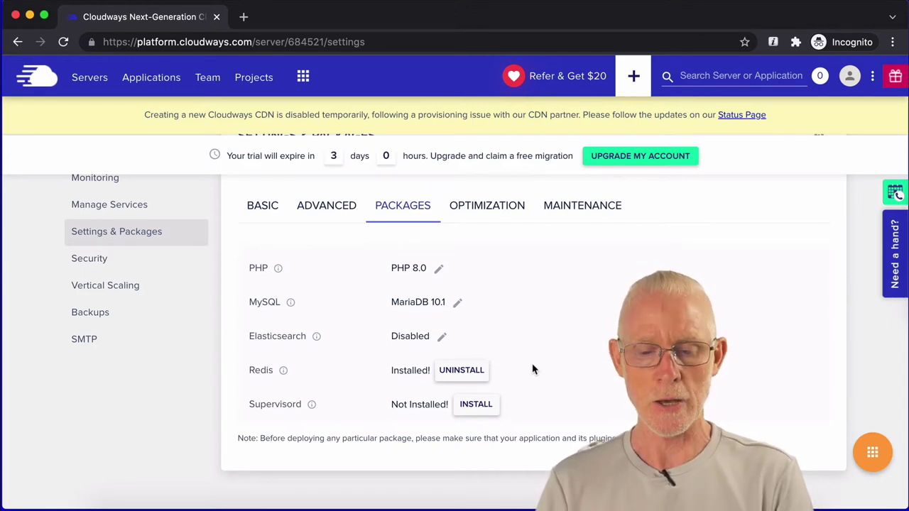
mouse_move(286, 375)
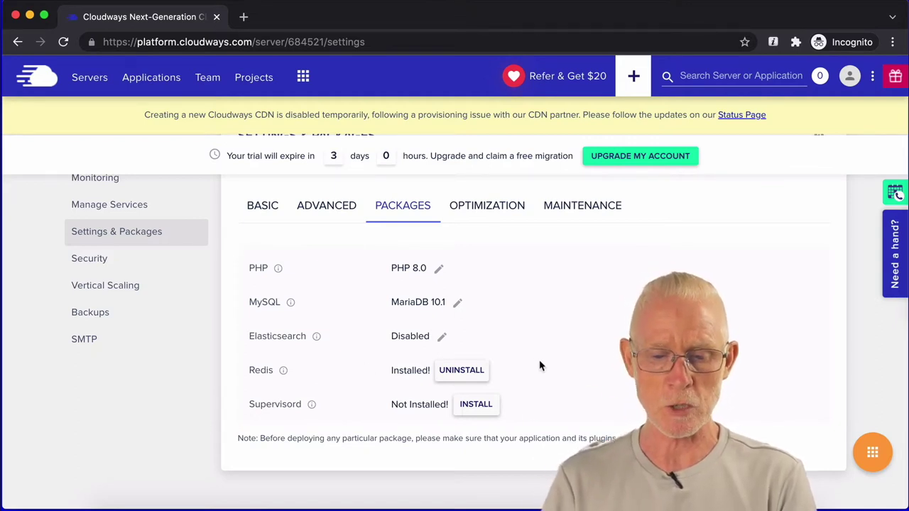
Step: Change MySQL to MariaDB 10.4, save, and confirm the upgrade warning
left_click(457, 304)
left_click(457, 305)
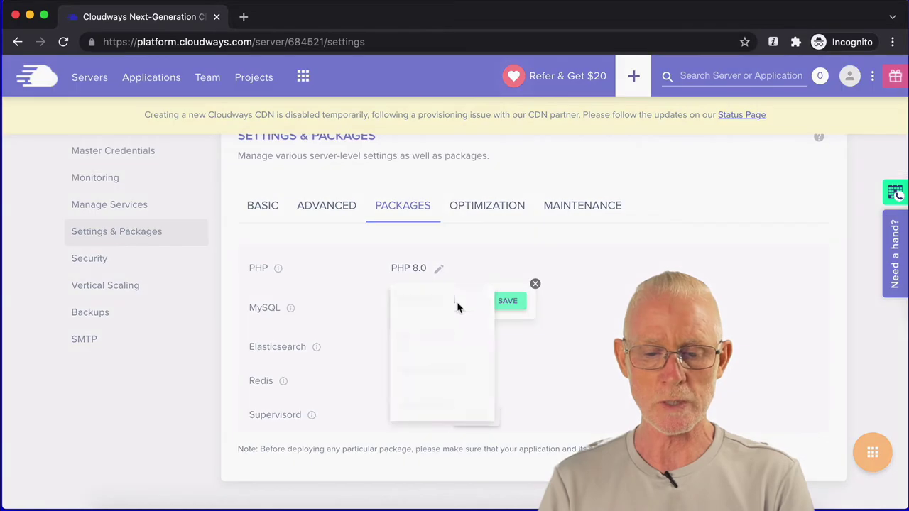
left_click(412, 403)
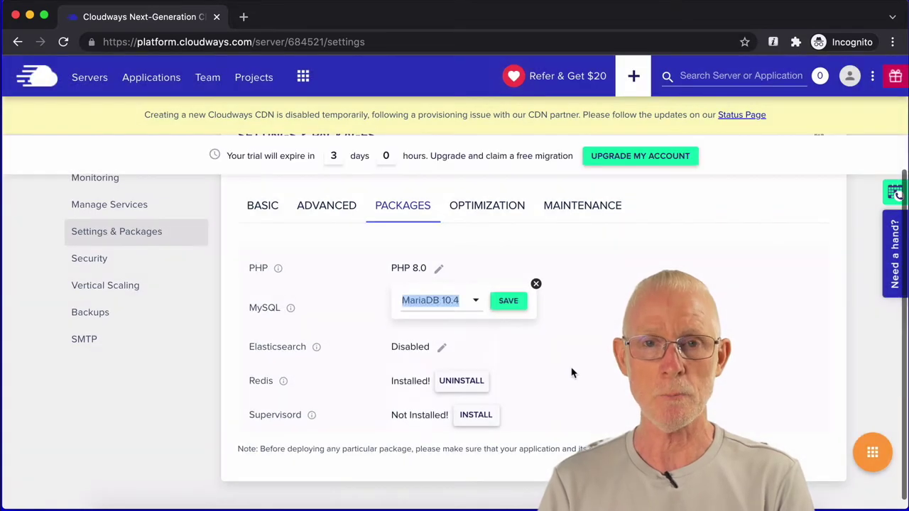
left_click(511, 304)
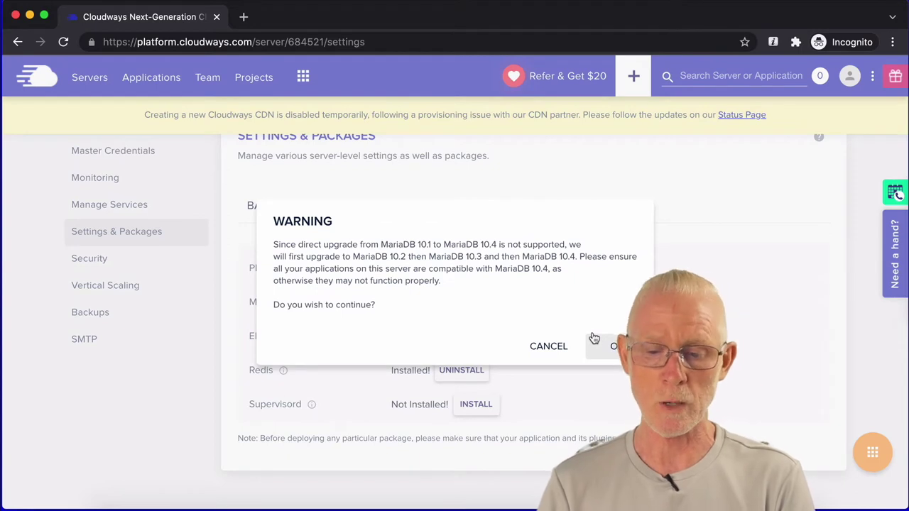
left_click(611, 348)
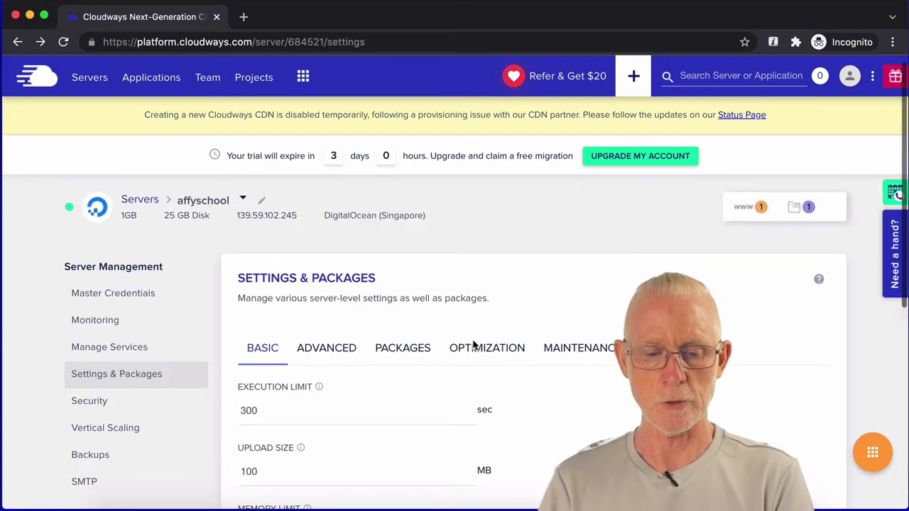
scroll(473, 344, "down", 3)
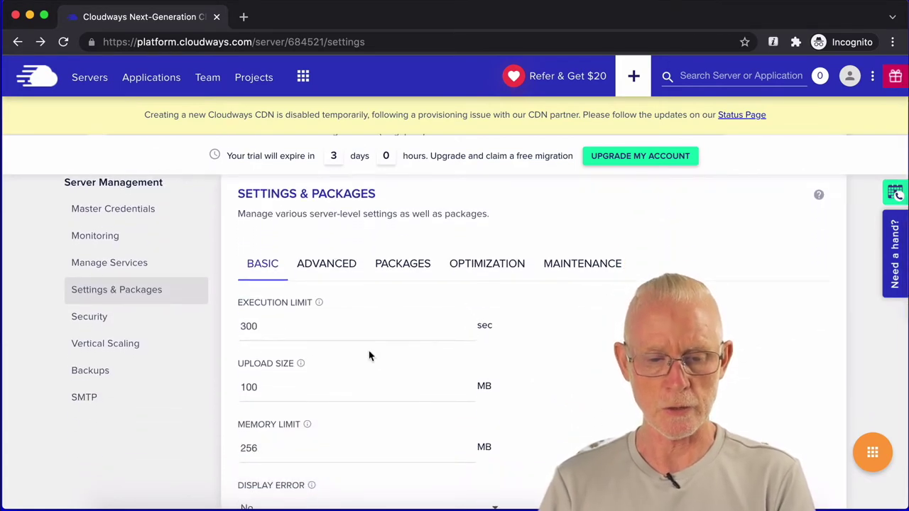
scroll(196, 258, "up", 1)
scroll(195, 257, "up", 1)
Step: On the server's Backups page, set Backup Retention to 4 Weeks and save the changes
left_click(103, 379)
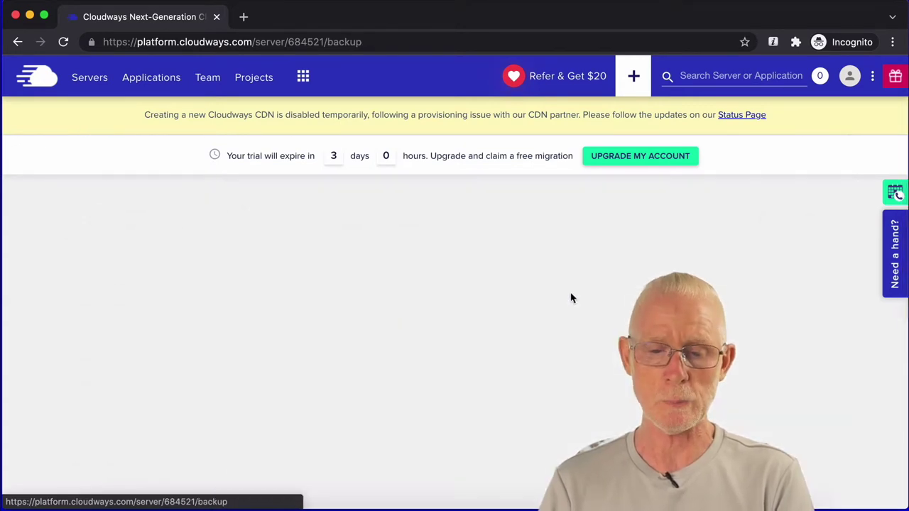
scroll(572, 298, "down", 3)
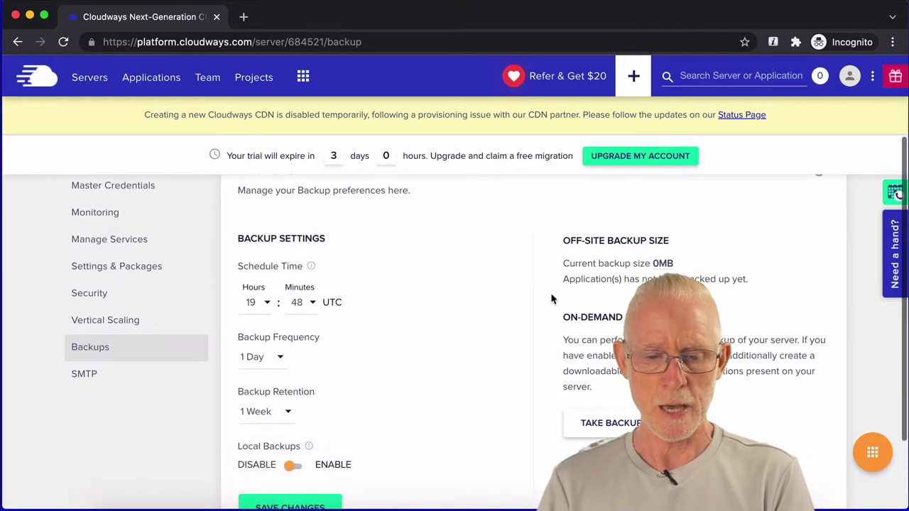
scroll(349, 357, "down", 2)
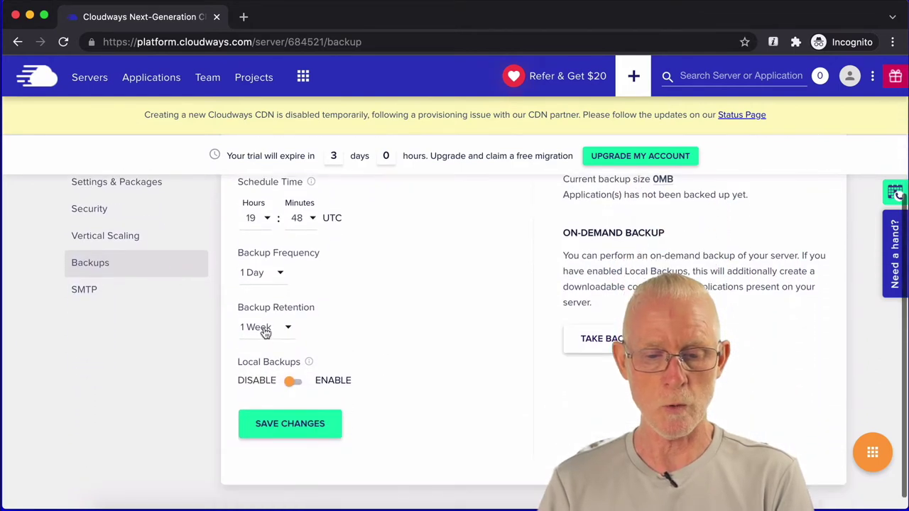
left_click(265, 333)
left_click(262, 434)
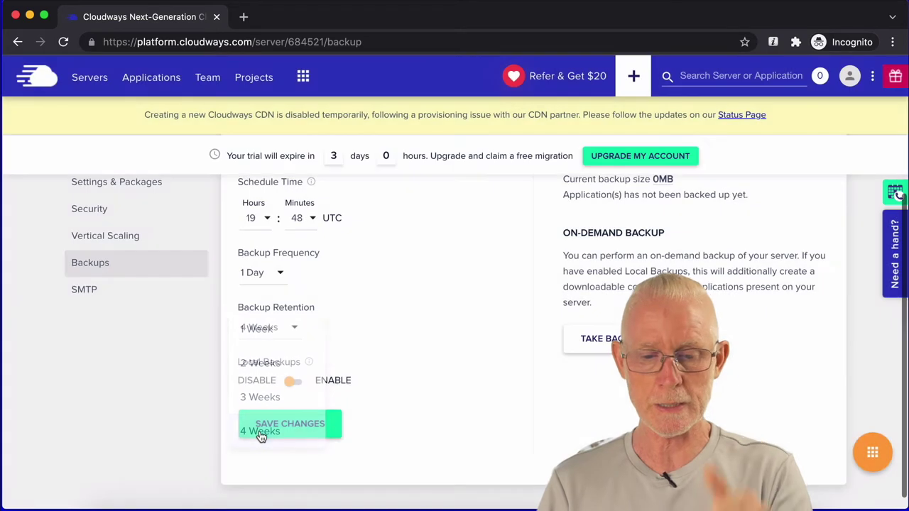
scroll(460, 346, "down", 1)
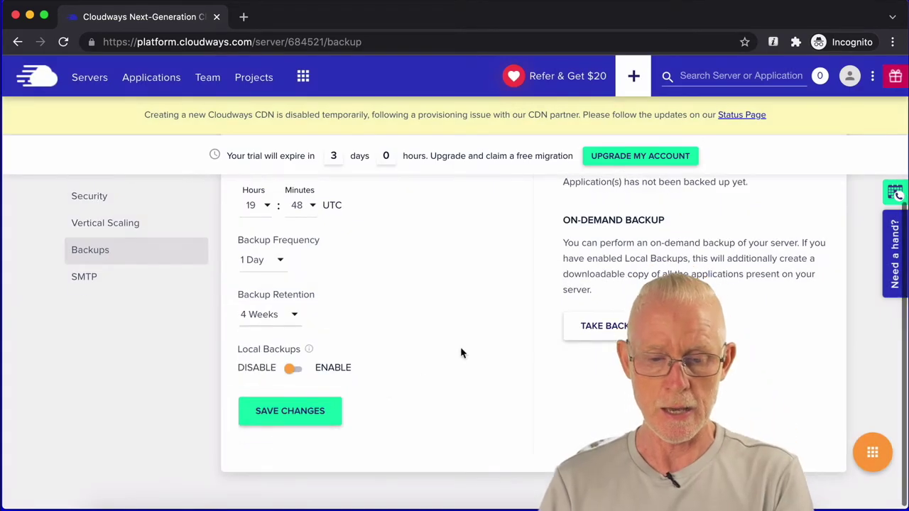
left_click(314, 417)
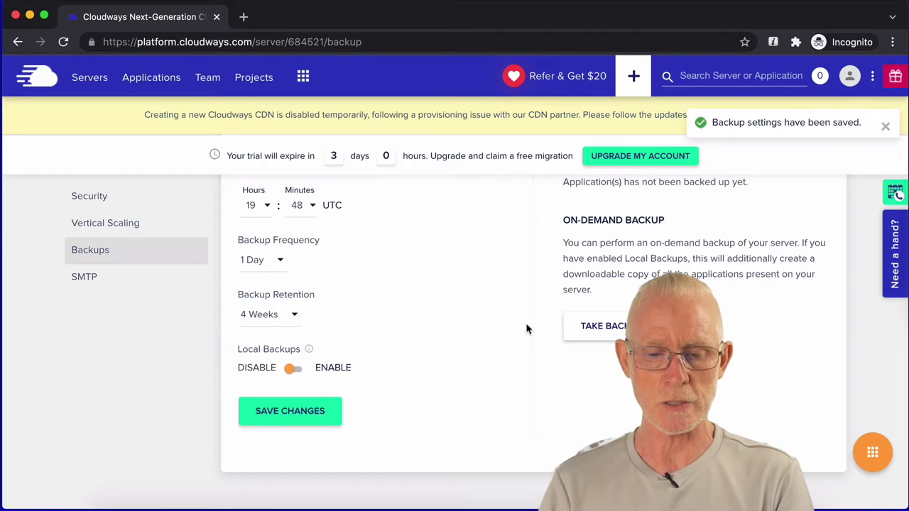
scroll(490, 329, "up", 2)
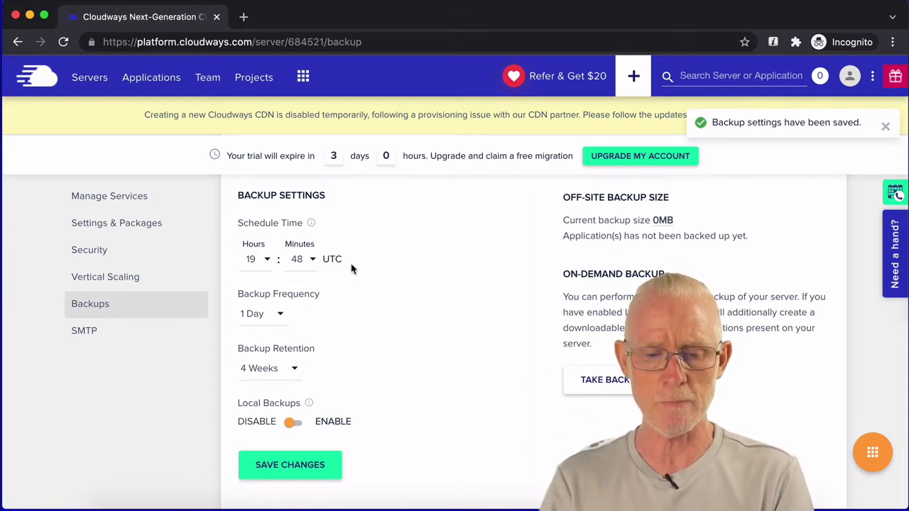
scroll(351, 268, "up", 2)
scroll(351, 268, "up", 3)
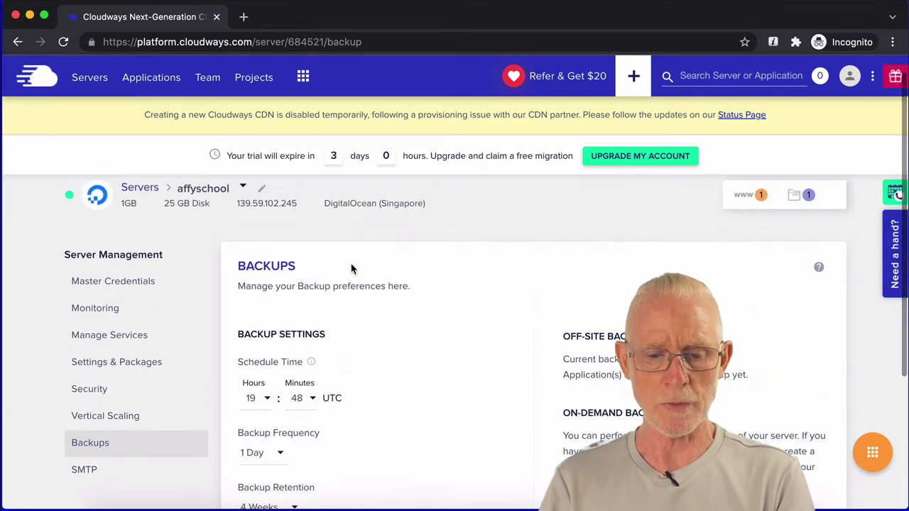
scroll(351, 268, "up", 1)
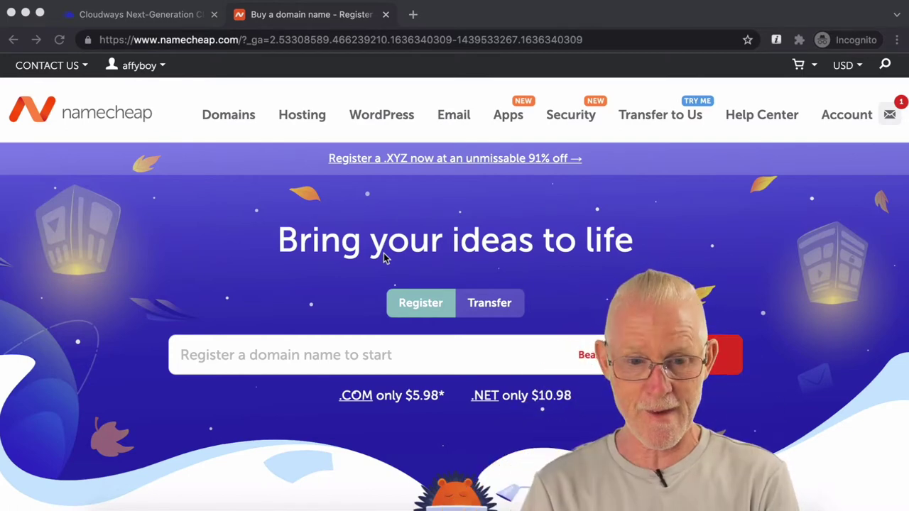
Step: Go from Namecheap's Domain List to the affyschool.com management page and its Advanced DNS tab
left_click(325, 22)
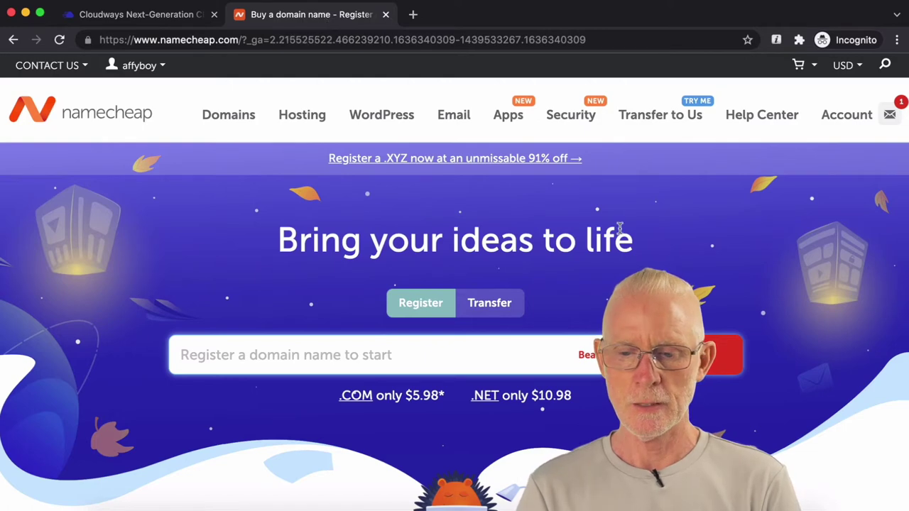
mouse_move(848, 114)
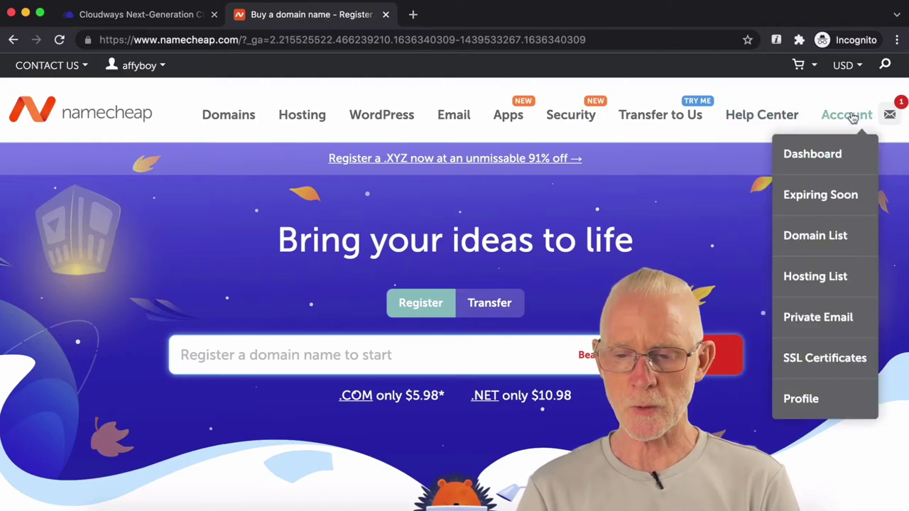
left_click(815, 235)
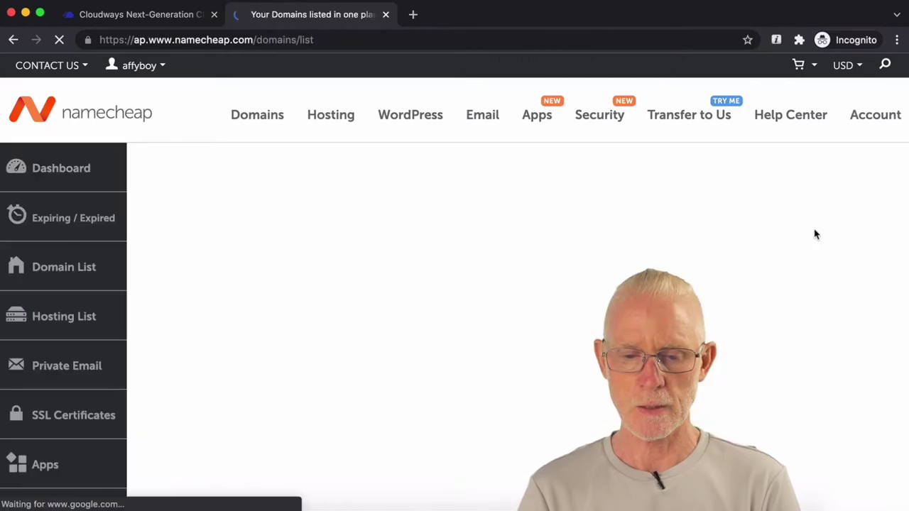
scroll(815, 235, "down", 1)
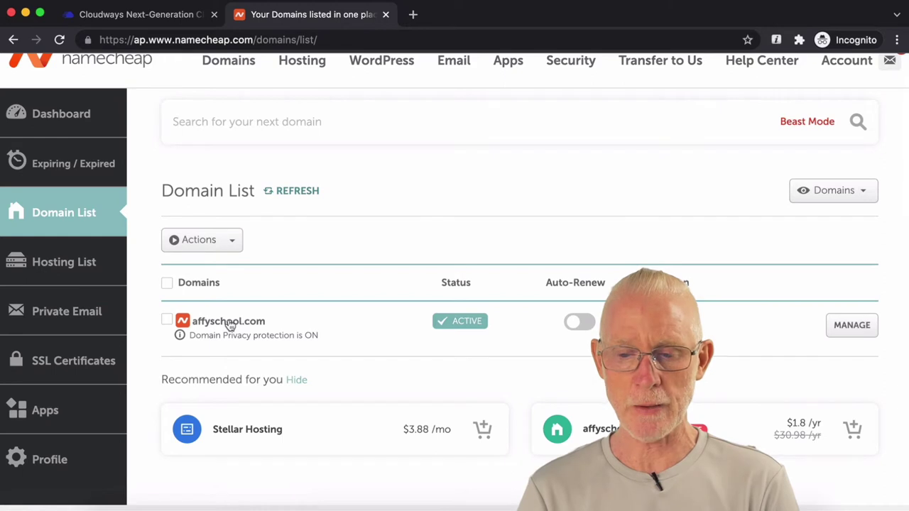
left_click(854, 333)
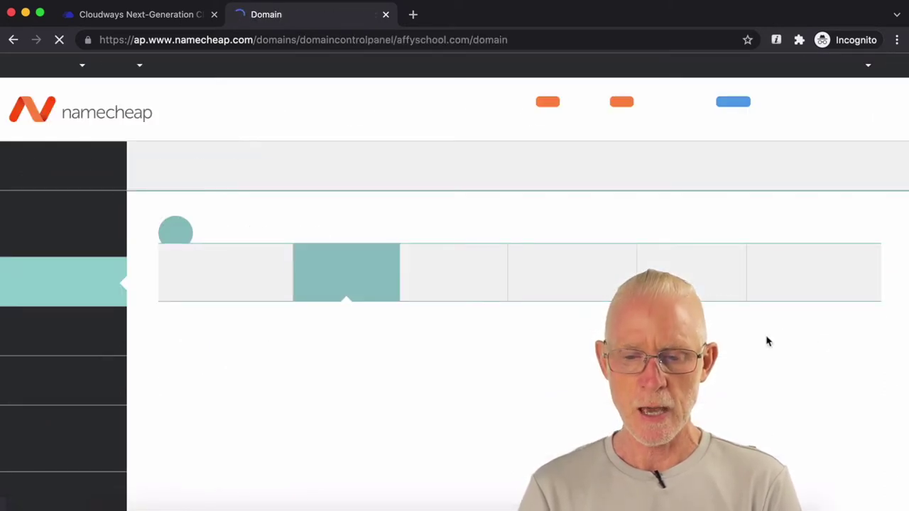
scroll(767, 341, "down", 1)
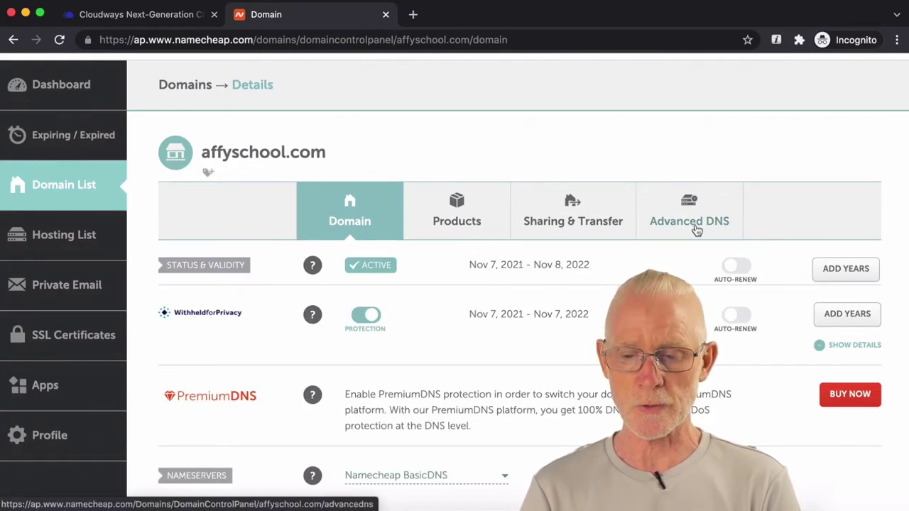
left_click(696, 228)
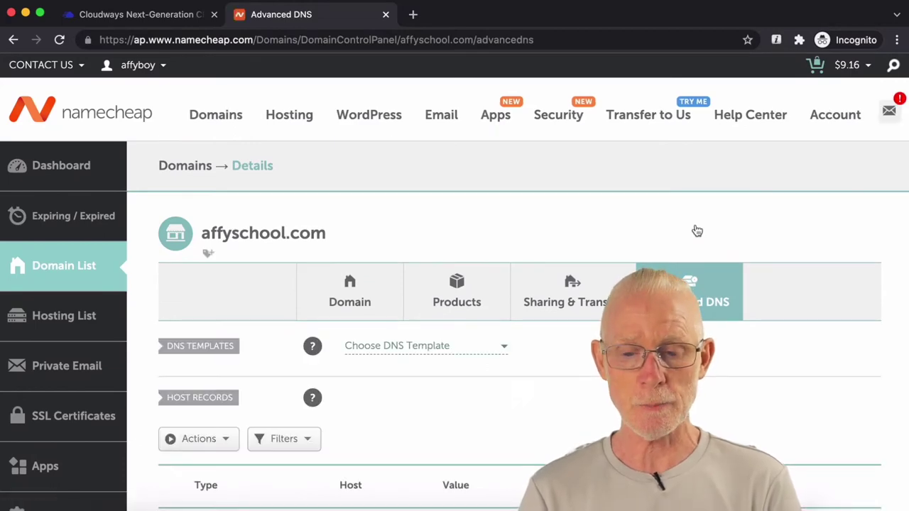
Step: Copy the public IP 139.59.102.245 from Cloudways Access Details and return to Namecheap's Advanced DNS page
left_click(180, 21)
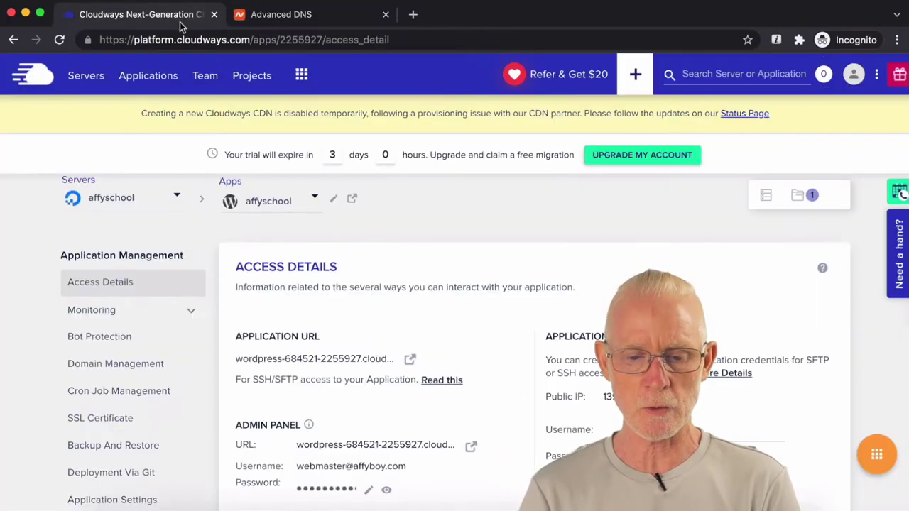
scroll(383, 279, "down", 2)
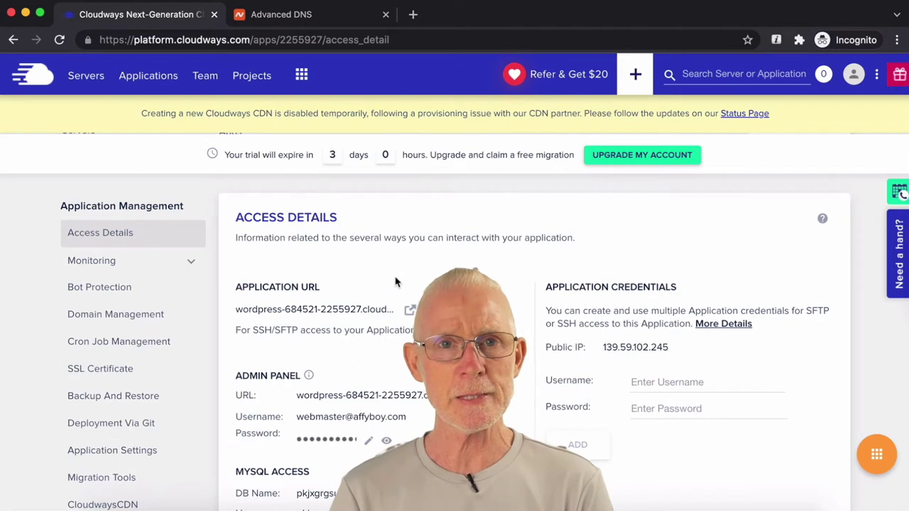
left_click(620, 351)
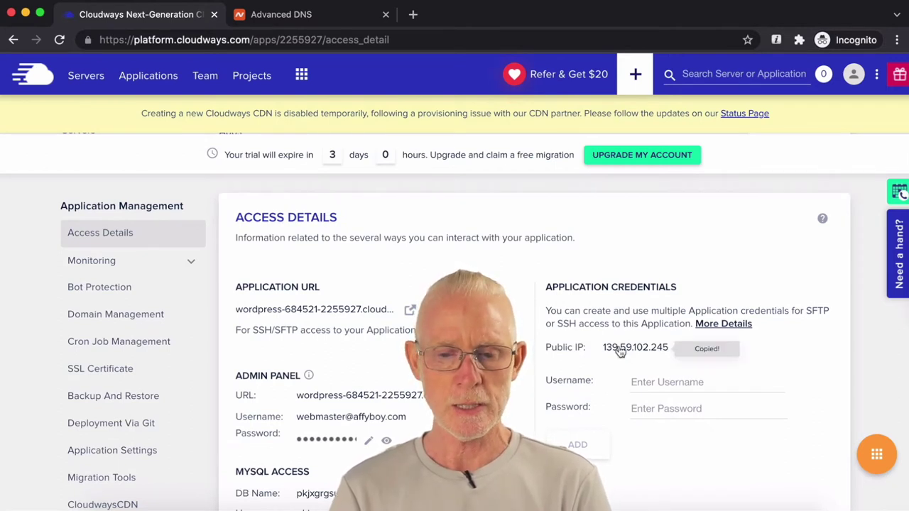
left_click(316, 16)
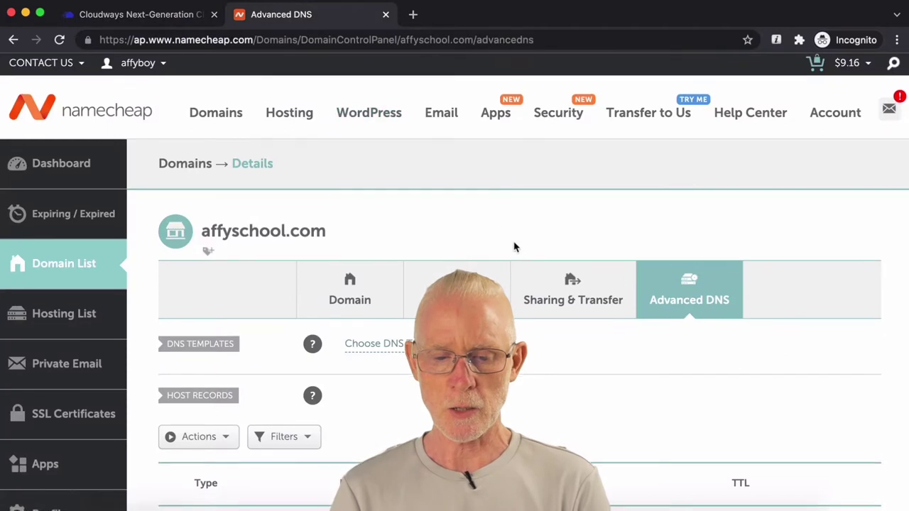
Step: Add a new A Record host entry in Namecheap with host @
scroll(515, 246, "down", 4)
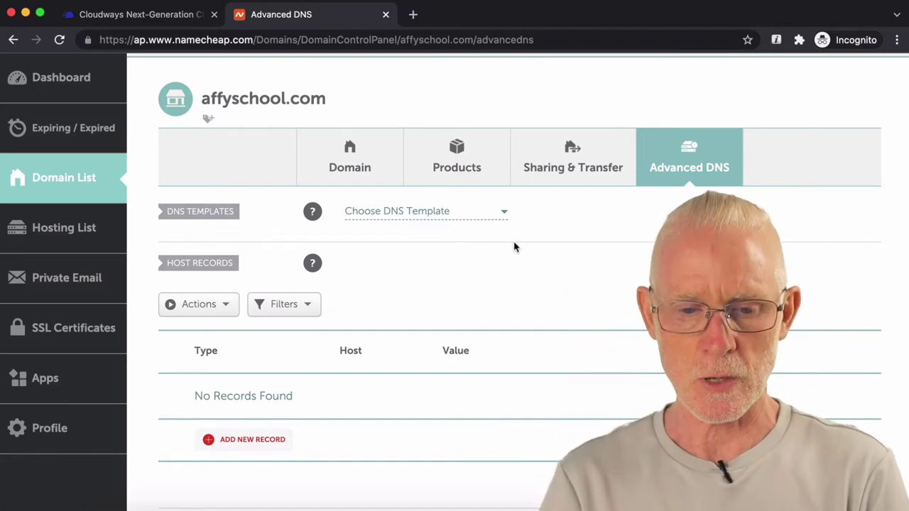
scroll(365, 274, "down", 2)
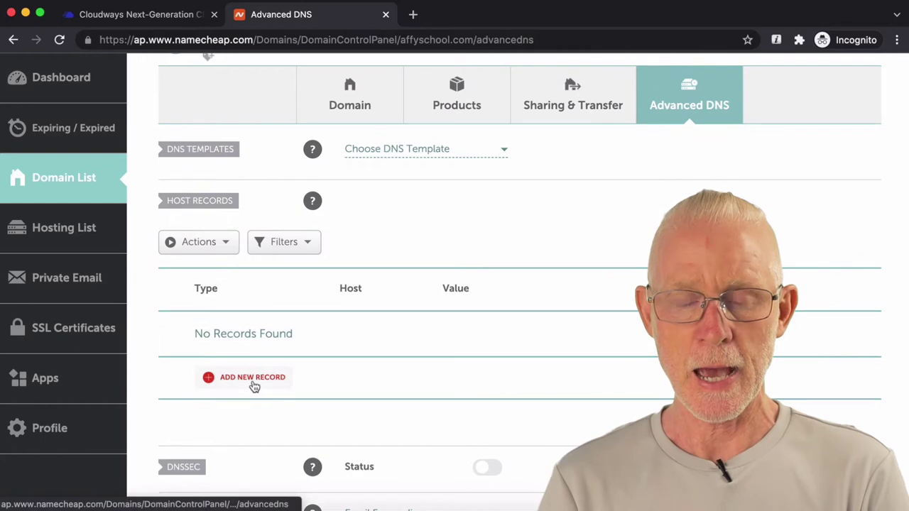
left_click(252, 381)
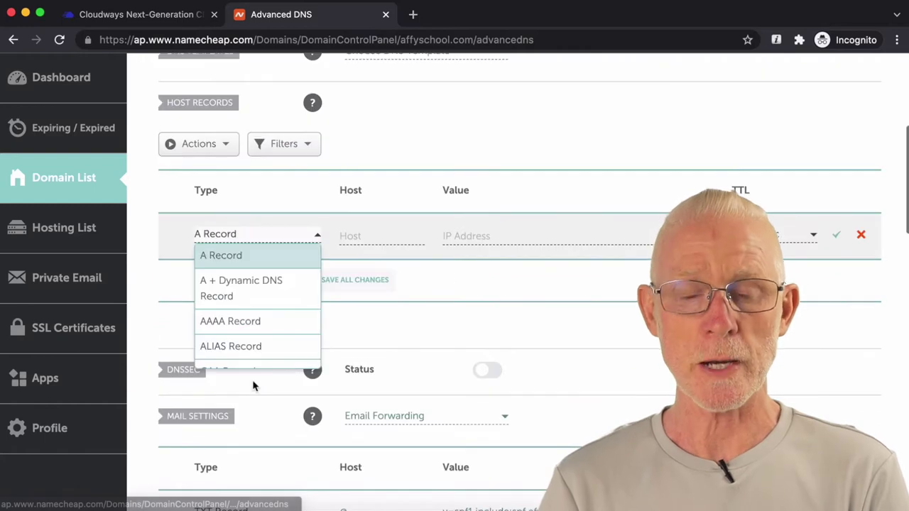
left_click(249, 263)
left_click(372, 235)
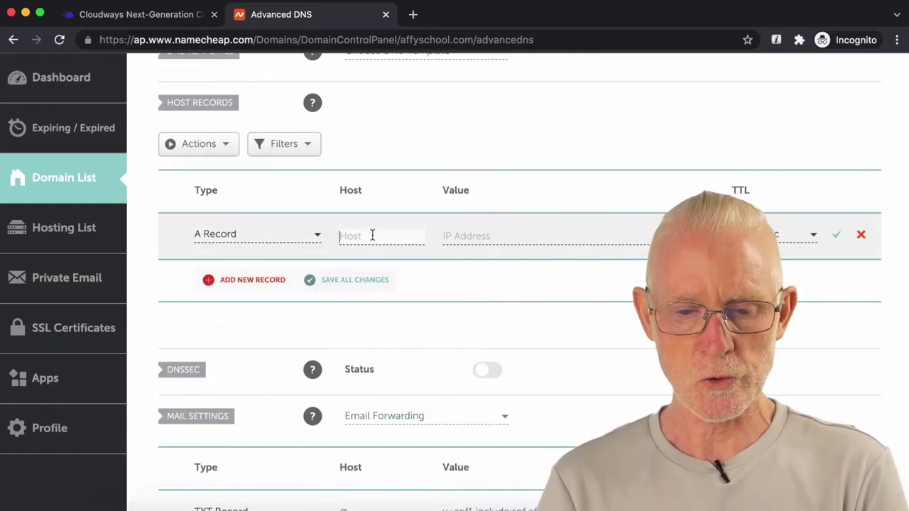
type("@")
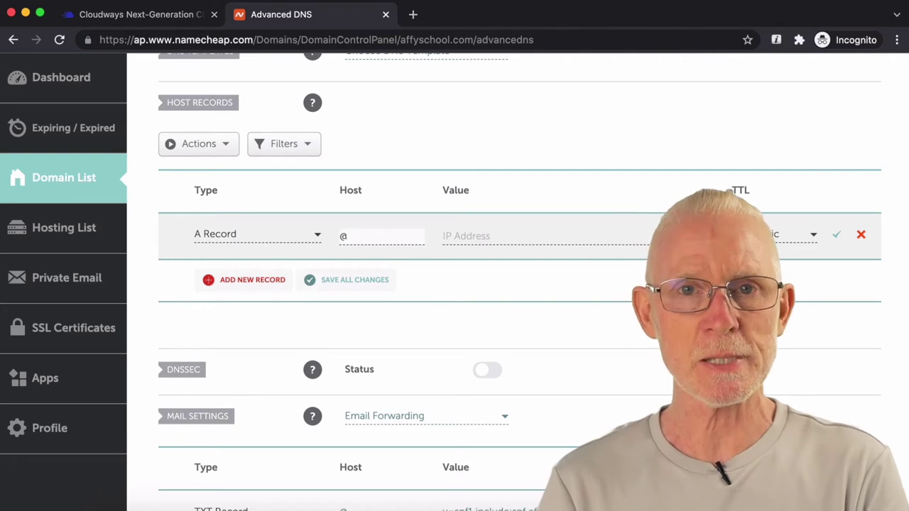
Step: Point the @ record to 139.59.102.245 with a 1 min TTL and save it
left_click(491, 239)
type("139.59.103.245")
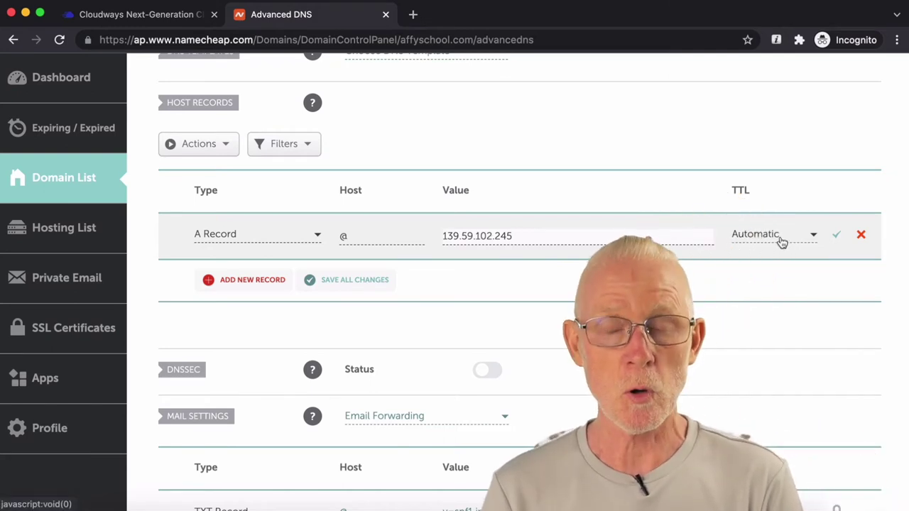
left_click(781, 239)
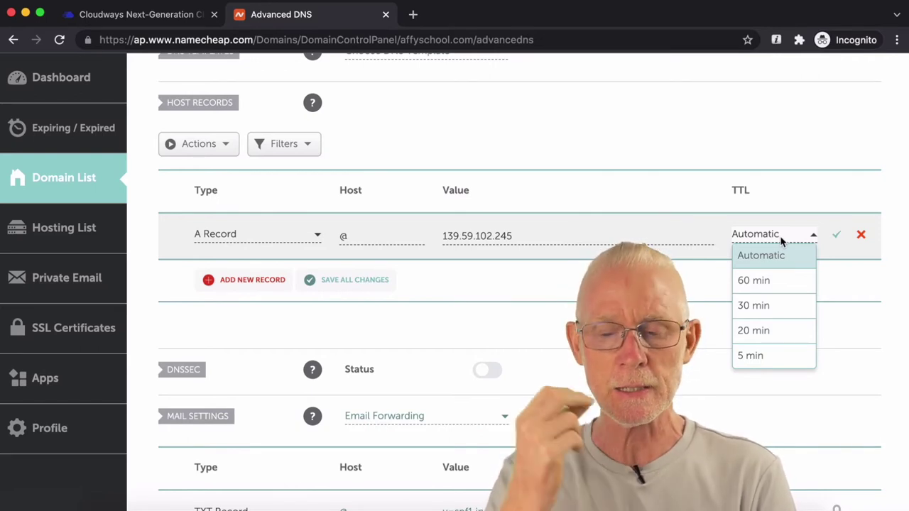
scroll(770, 284, "down", 1)
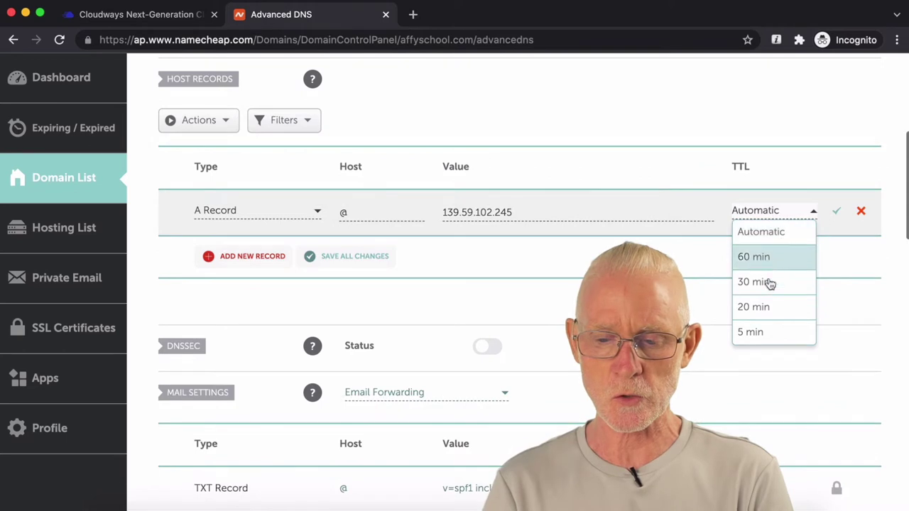
scroll(758, 312, "down", 1)
left_click(754, 335)
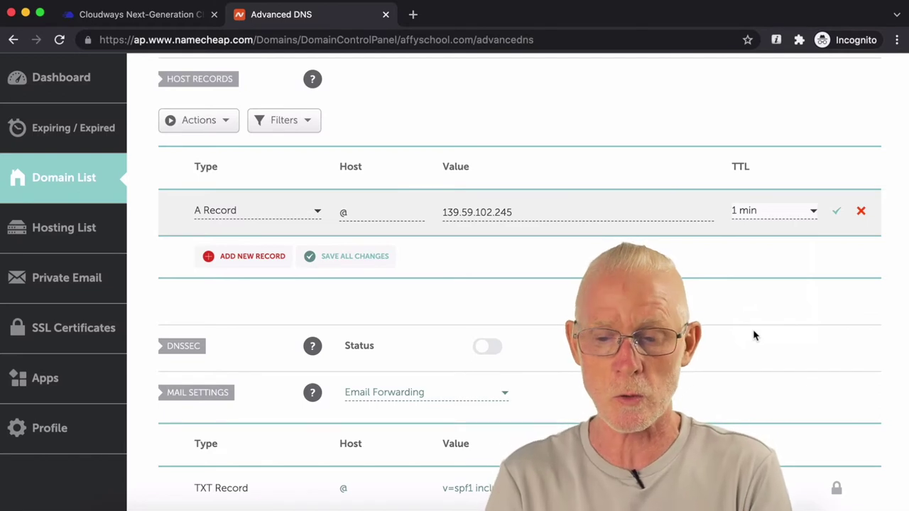
left_click(836, 211)
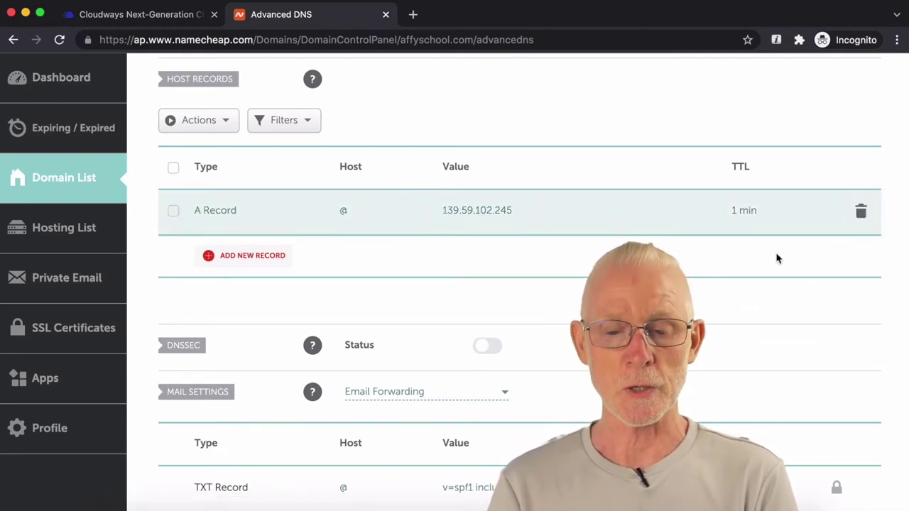
scroll(776, 258, "up", 2)
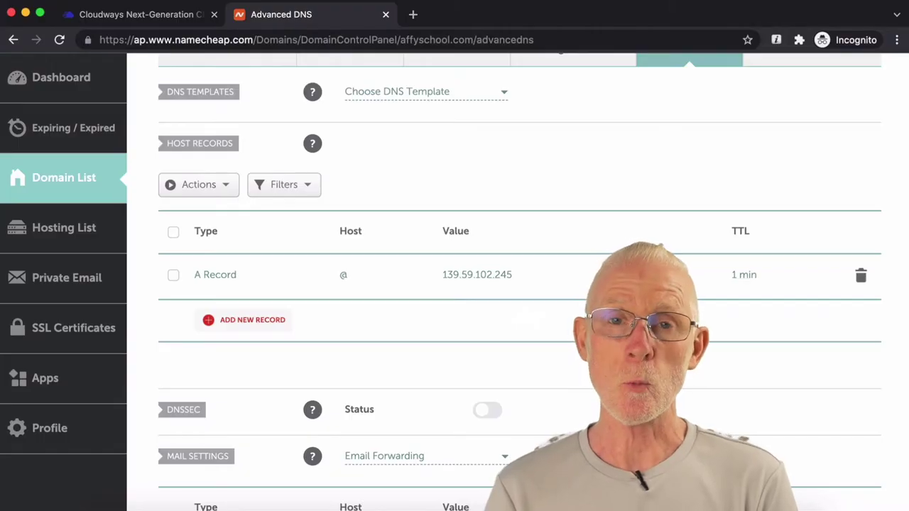
Step: Add and save a www A Record pointing to 139.59.102.245 with a 1 min TTL
left_click(244, 319)
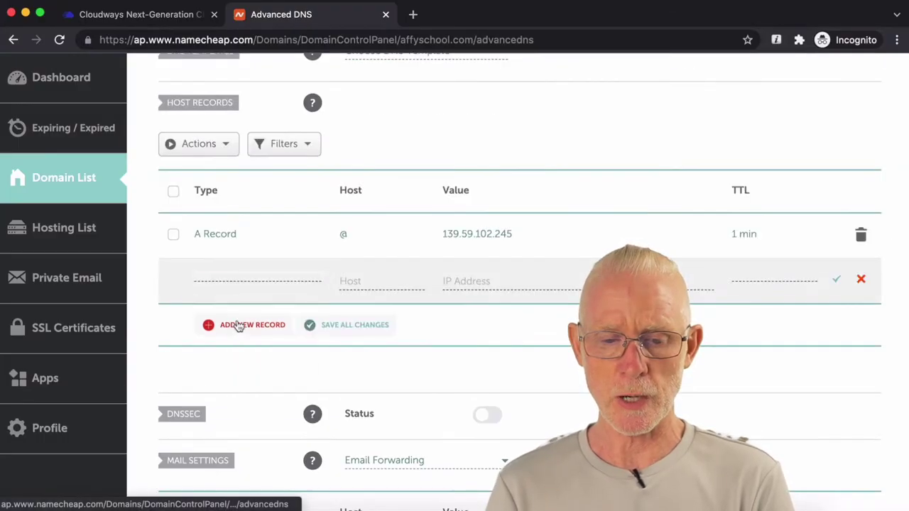
left_click(231, 302)
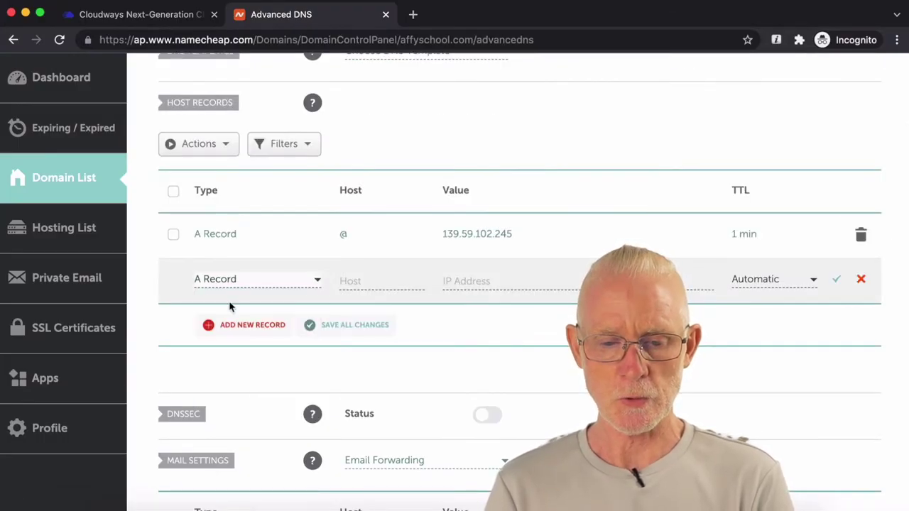
left_click(360, 284)
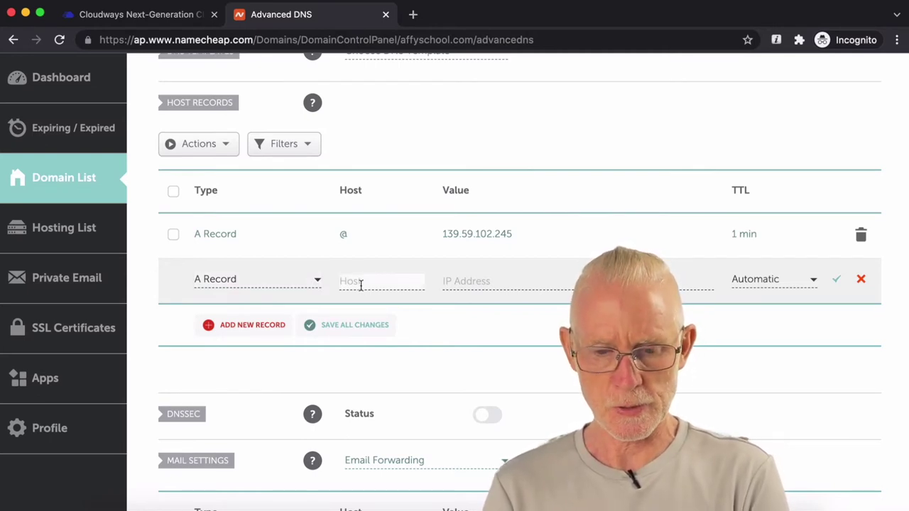
type("www")
left_click(471, 282)
type("139.59.102.245")
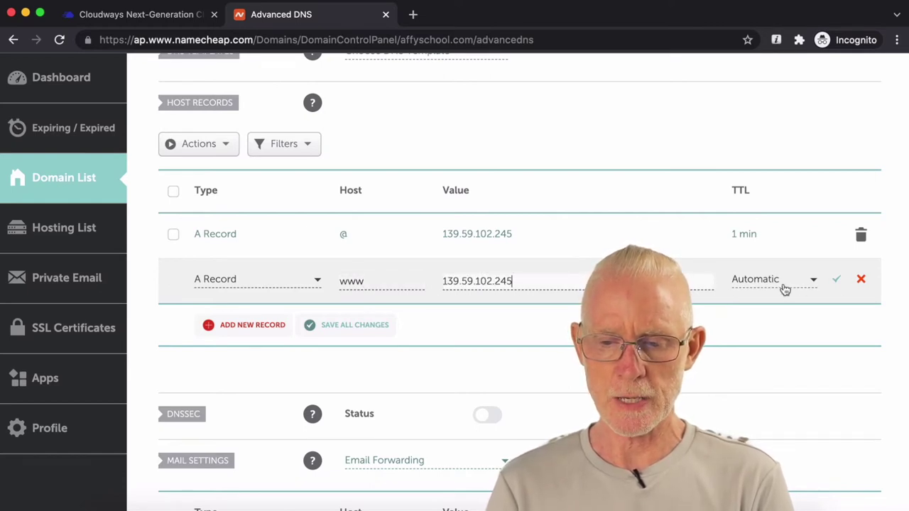
left_click(780, 287)
scroll(769, 355, "down", 1)
left_click(756, 401)
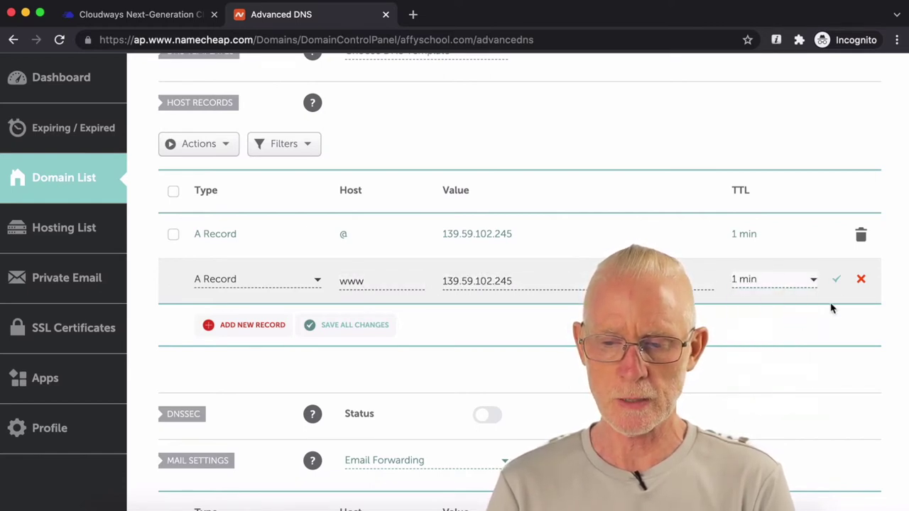
left_click(838, 282)
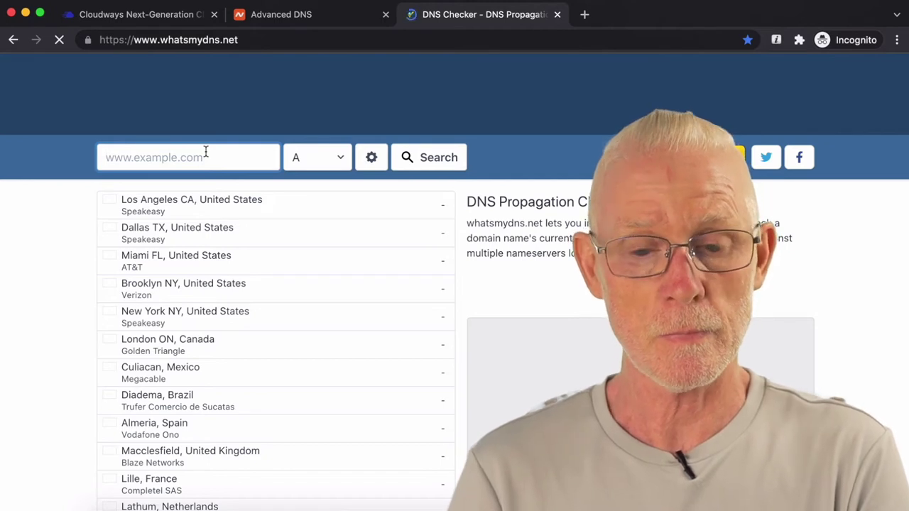
Step: Check affyschool.com's A-record propagation on whatsmydns.net, then return to the Cloudways tab
type("affy")
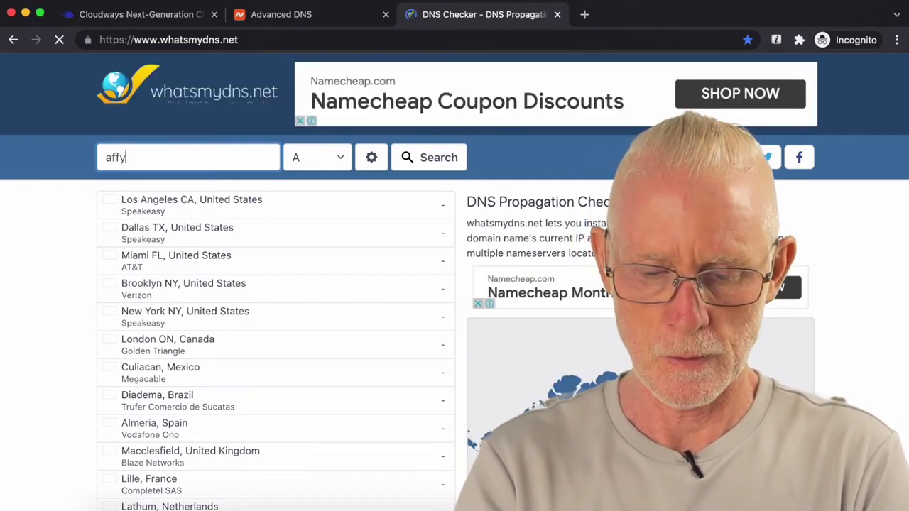
type("school.com")
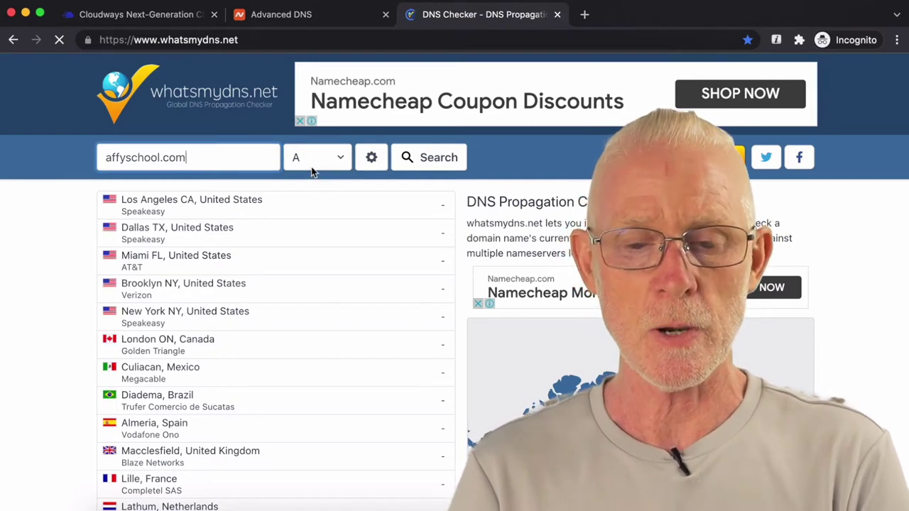
left_click(435, 163)
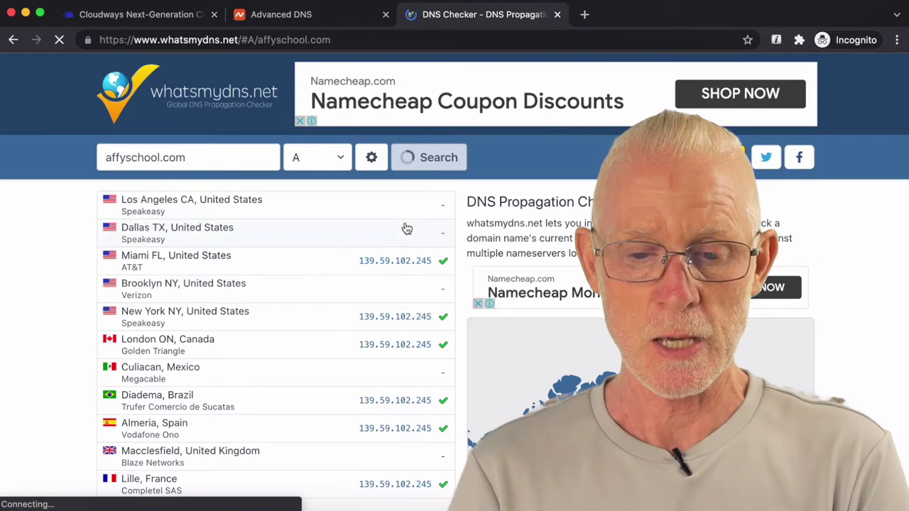
scroll(406, 228, "down", 1)
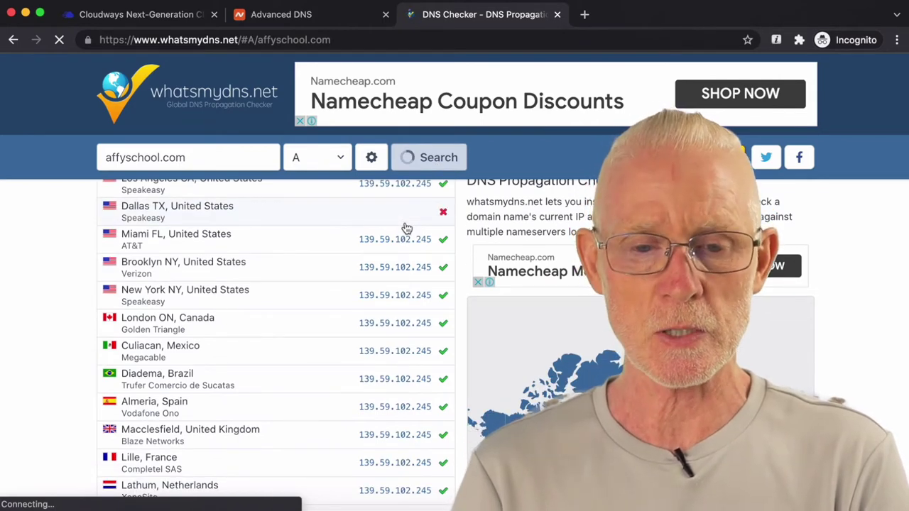
left_click(178, 14)
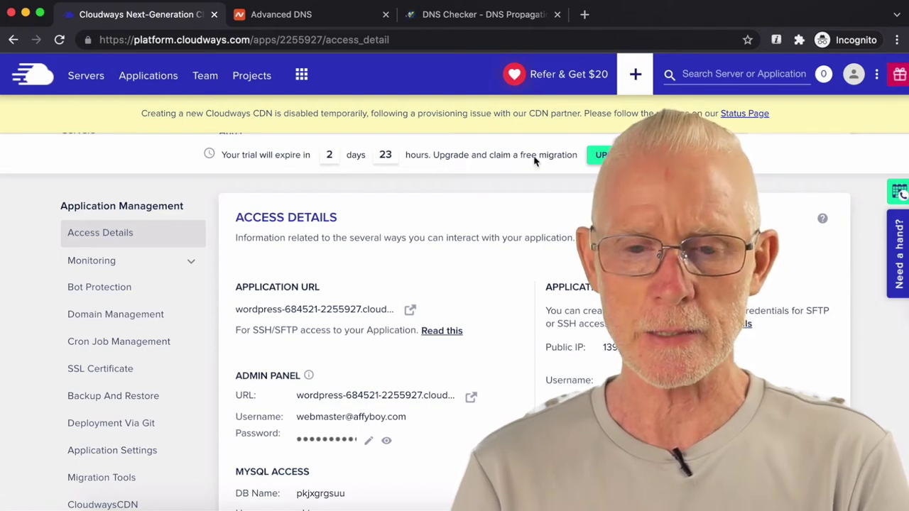
Step: Return to the whatsmydns.net propagation results for affyschool.com
left_click(453, 16)
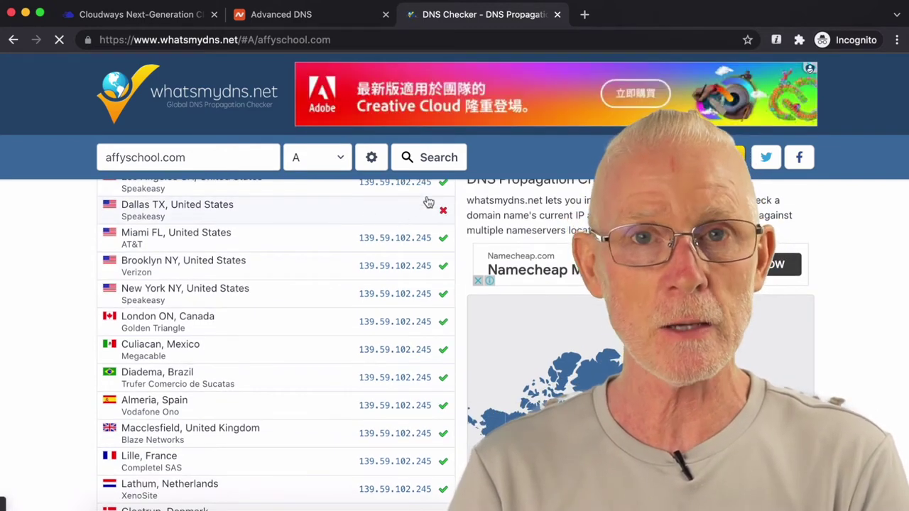
Step: Review the affyschool.com results and re-run the search until most locations resolve to 139.59.102.245
scroll(430, 202, "down", 2)
scroll(429, 199, "down", 6)
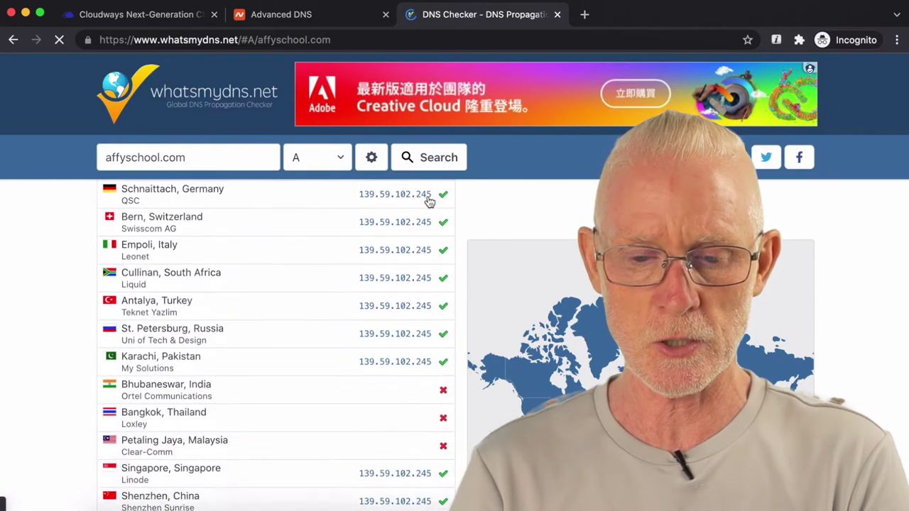
scroll(399, 297, "down", 3)
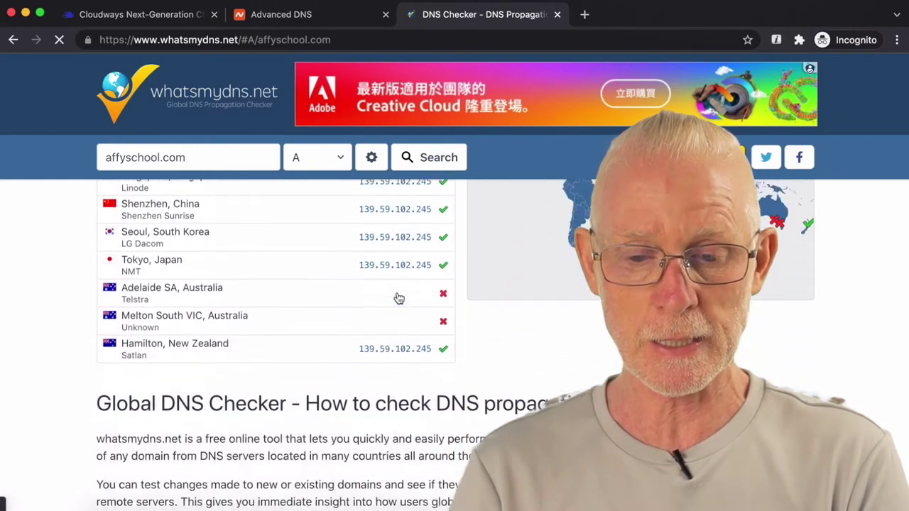
scroll(399, 298, "up", 3)
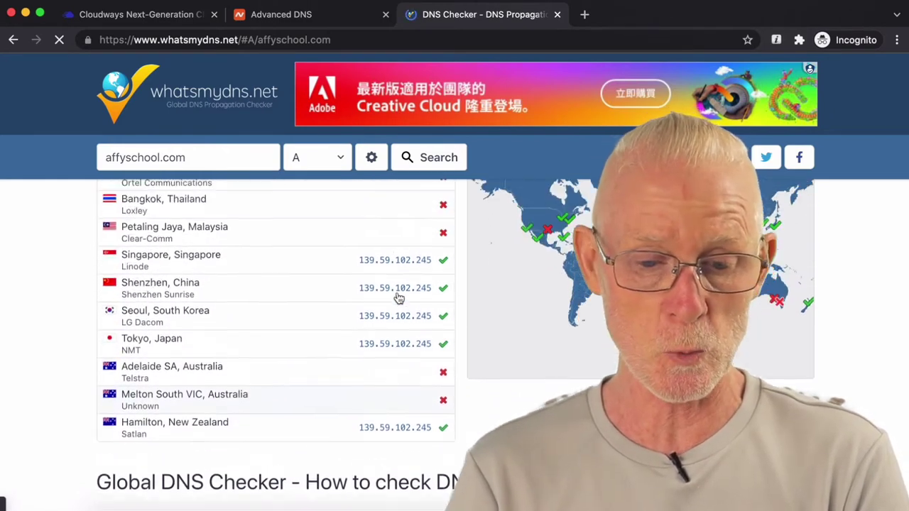
scroll(454, 298, "down", 3)
scroll(313, 337, "up", 10)
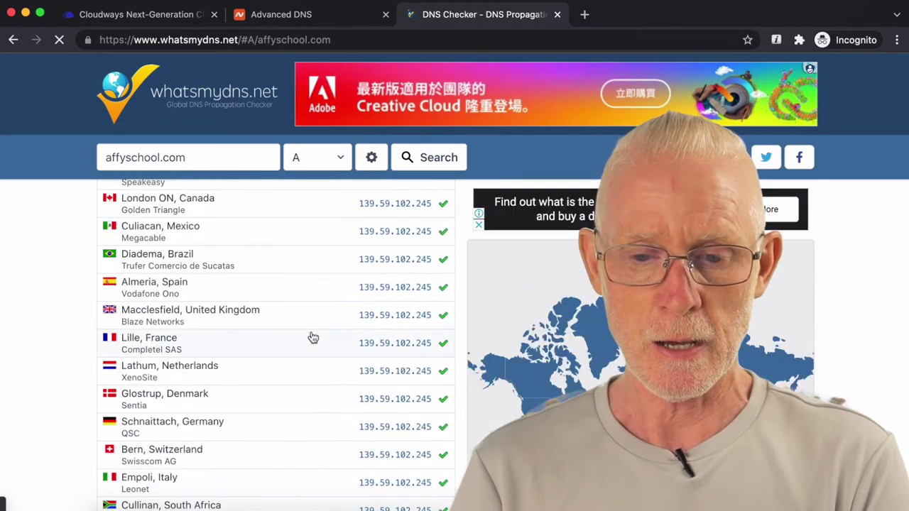
left_click(431, 159)
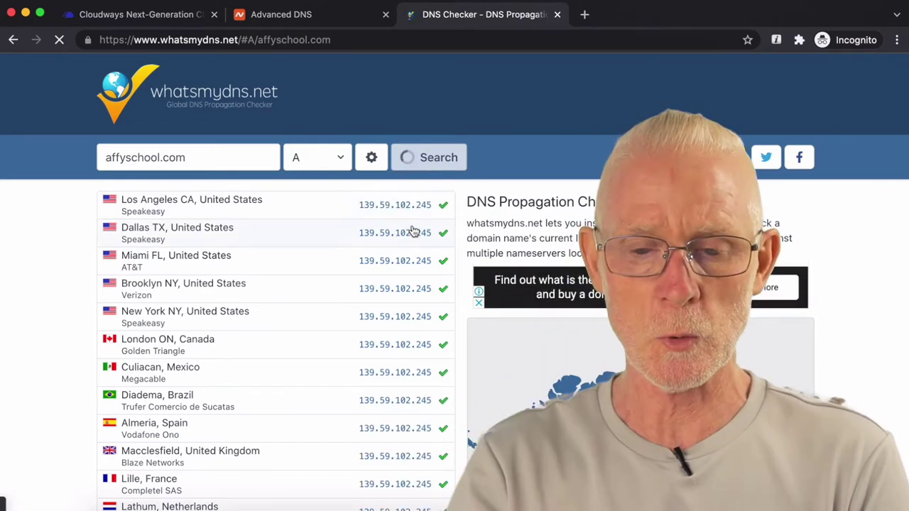
scroll(414, 232, "down", 10)
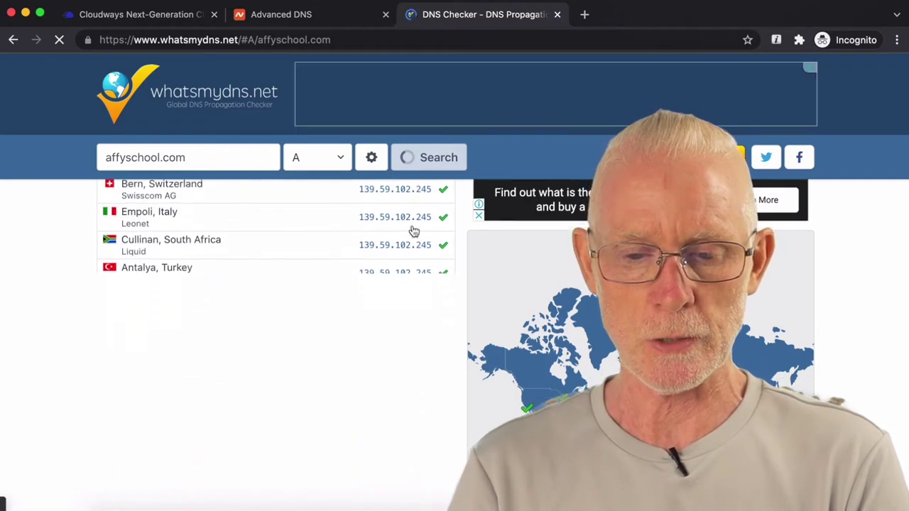
scroll(413, 231, "down", 2)
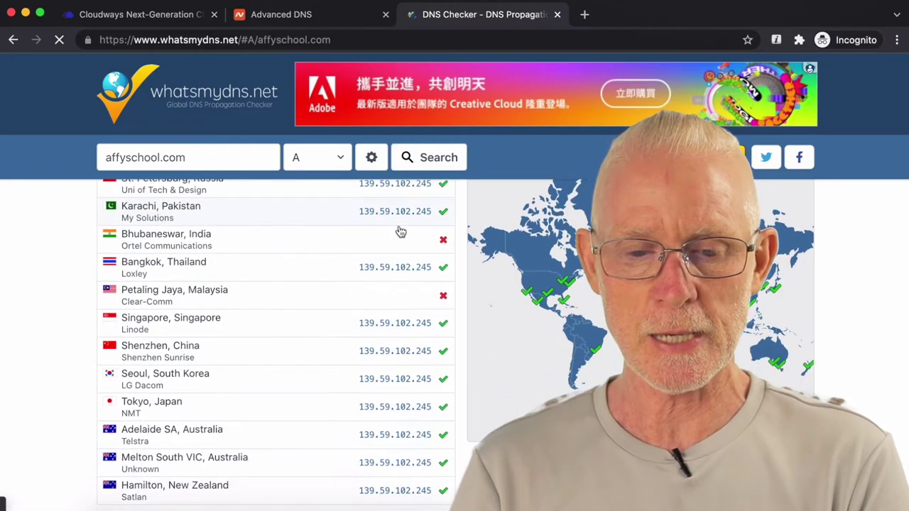
scroll(332, 253, "down", 1)
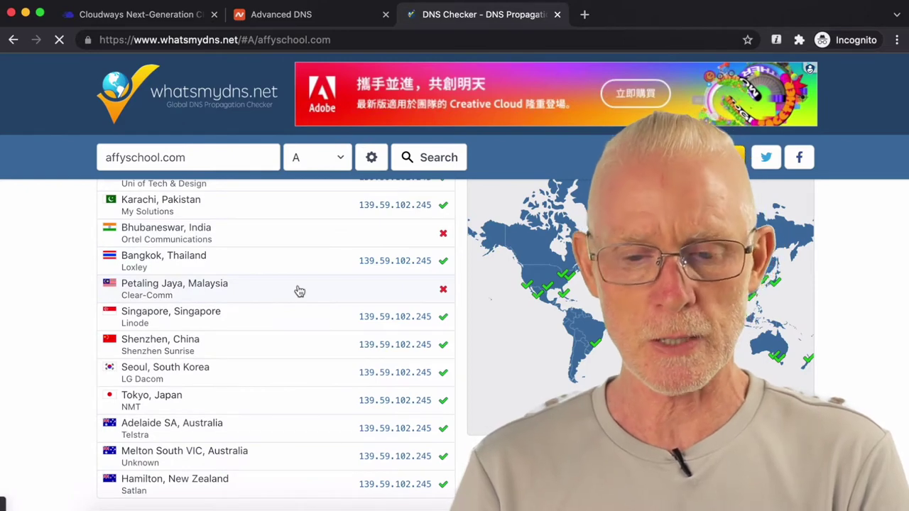
scroll(299, 291, "down", 3)
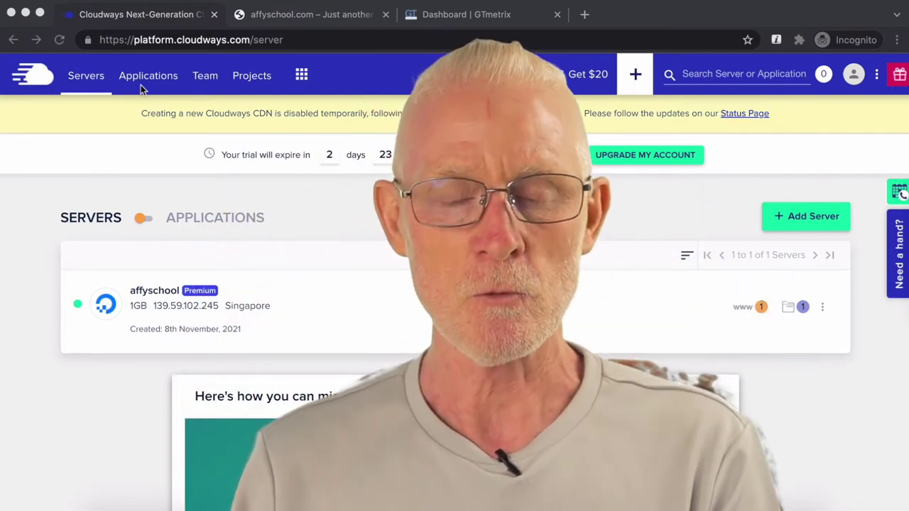
Step: View the affyschool server's details, then switch to the Applications list
left_click(166, 309)
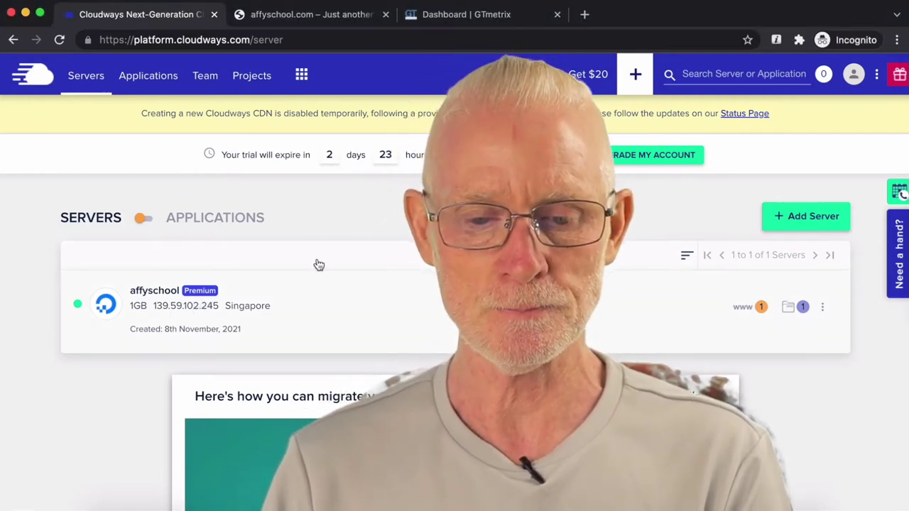
left_click(317, 264)
scroll(317, 264, "down", 2)
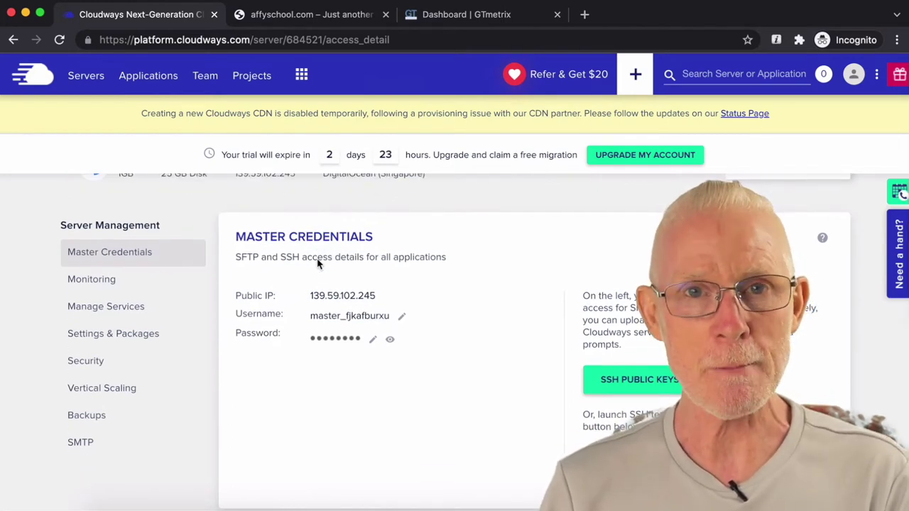
scroll(316, 264, "up", 1)
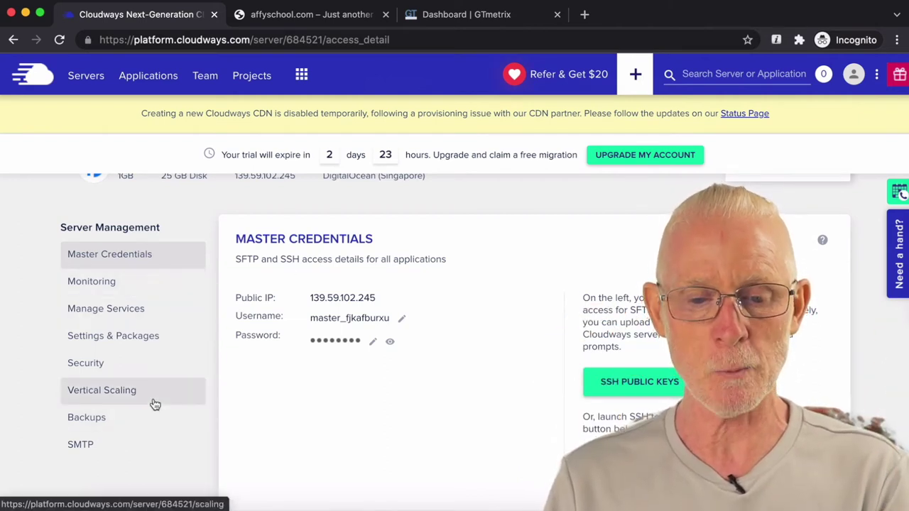
scroll(155, 404, "up", 1)
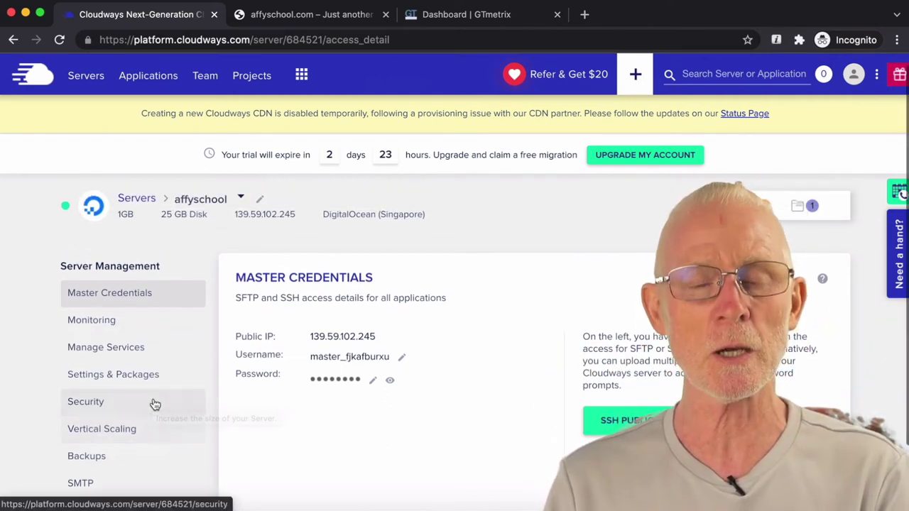
left_click(154, 85)
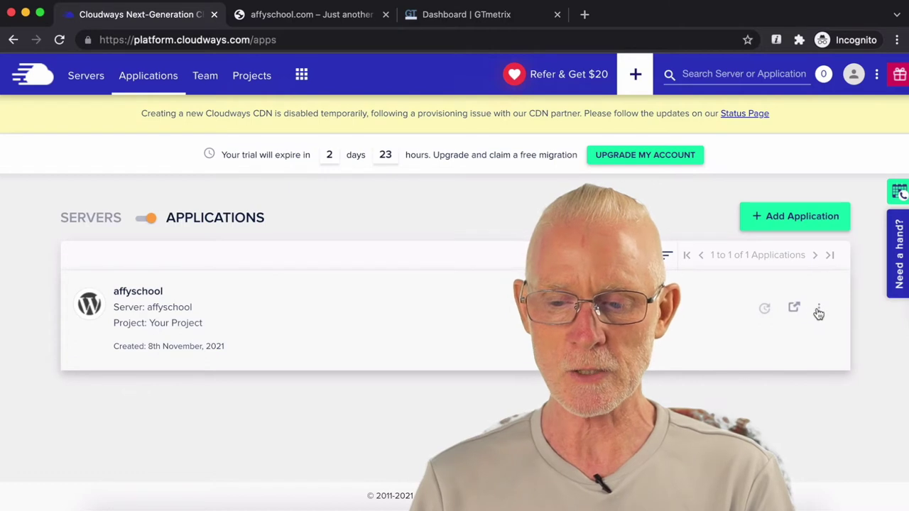
Step: Open the affyschool app's Access Details and load its cloudwaysapps.com Application URL in a new tab
left_click(818, 310)
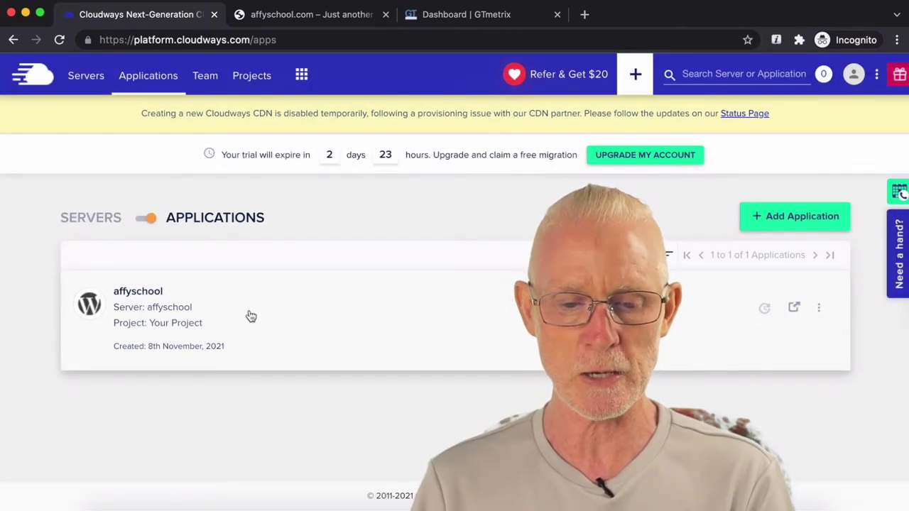
left_click(190, 318)
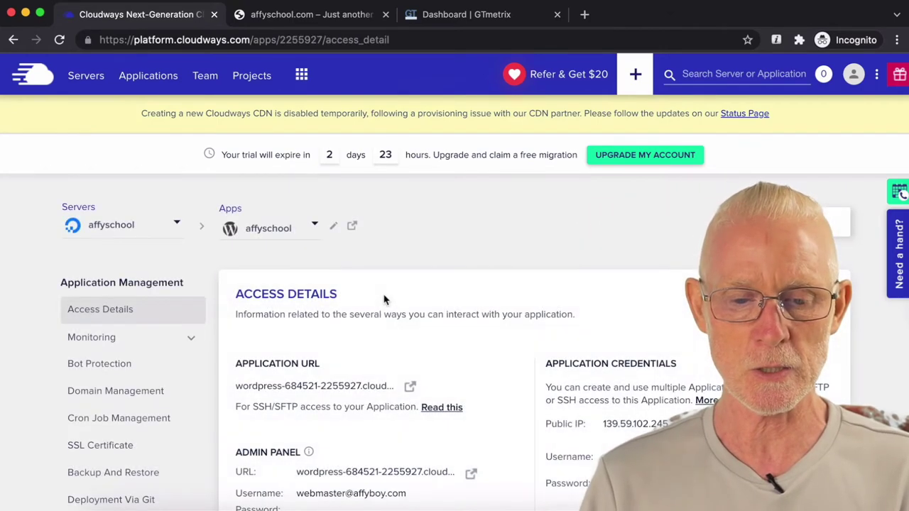
scroll(383, 298, "down", 2)
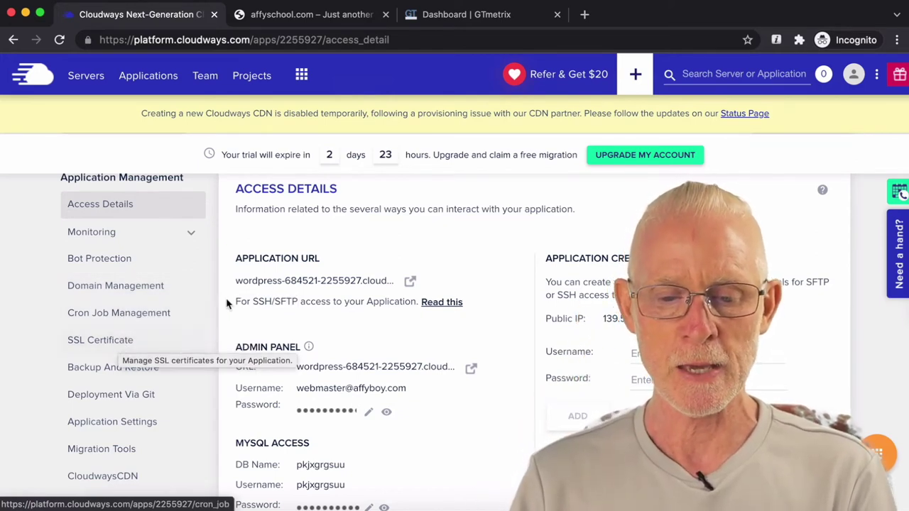
left_click_drag(237, 283, 398, 286)
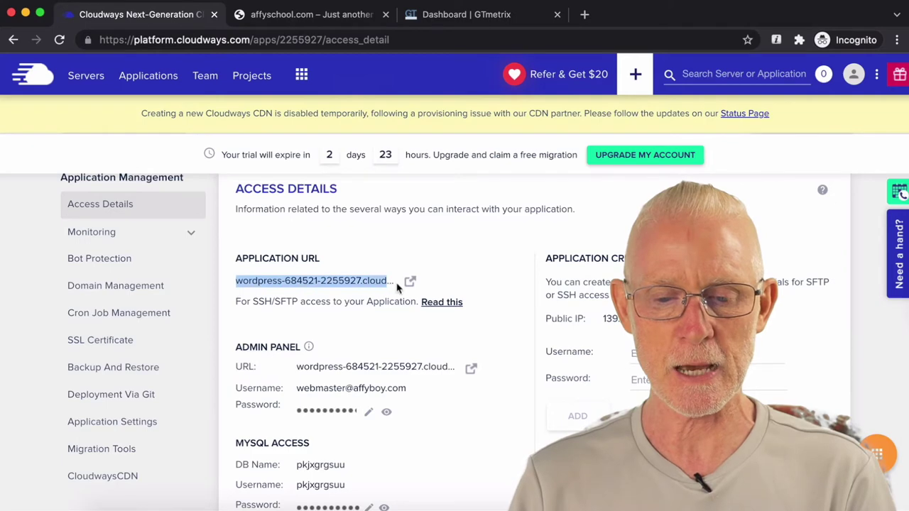
left_click(410, 283)
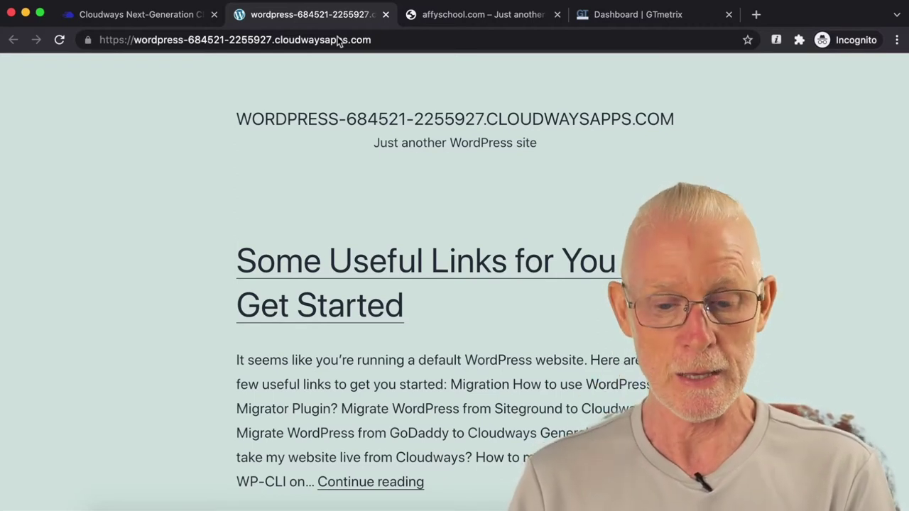
left_click(149, 20)
scroll(440, 245, "down", 1)
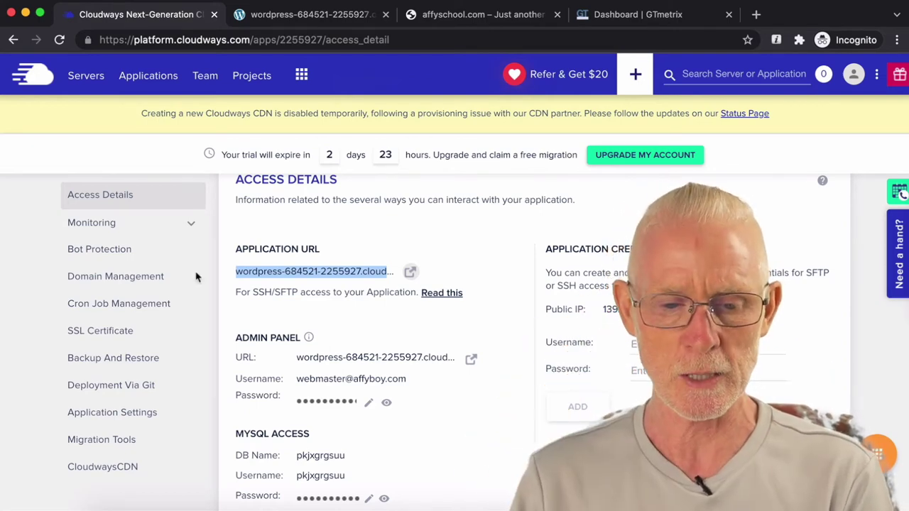
Step: Enter affyschool.com as the Primary Domain in Domain Management and save the change
left_click(142, 280)
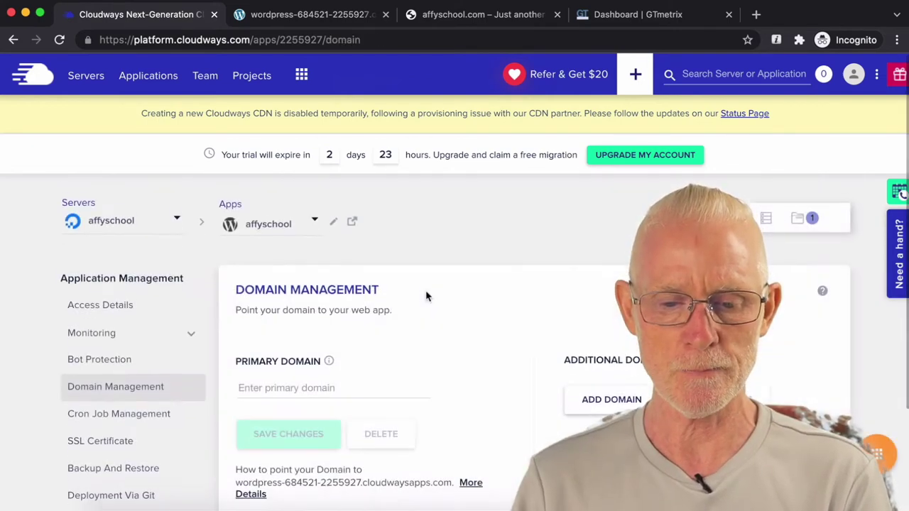
scroll(426, 296, "down", 2)
left_click(354, 330)
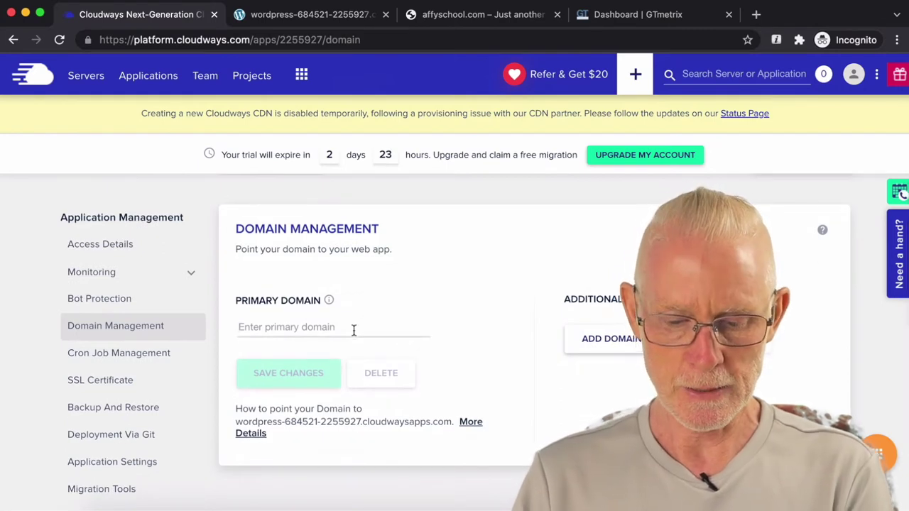
type("affyschool.com")
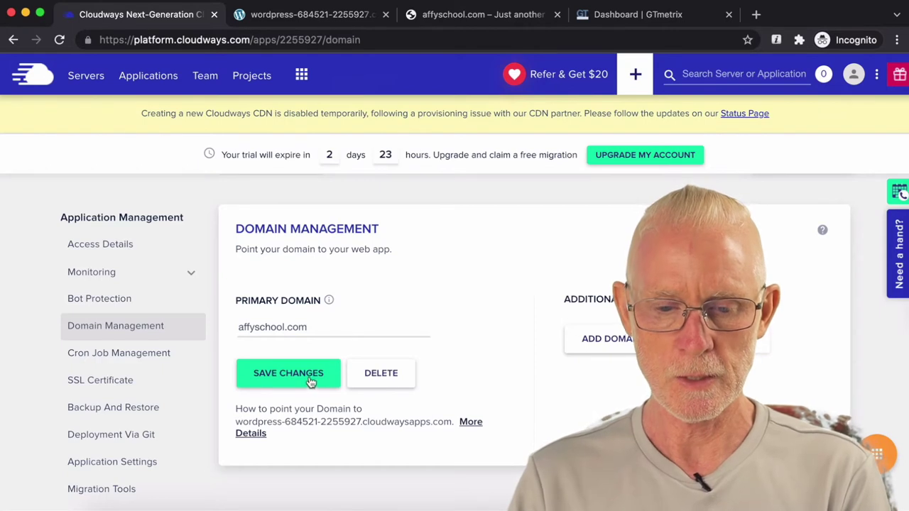
left_click(307, 381)
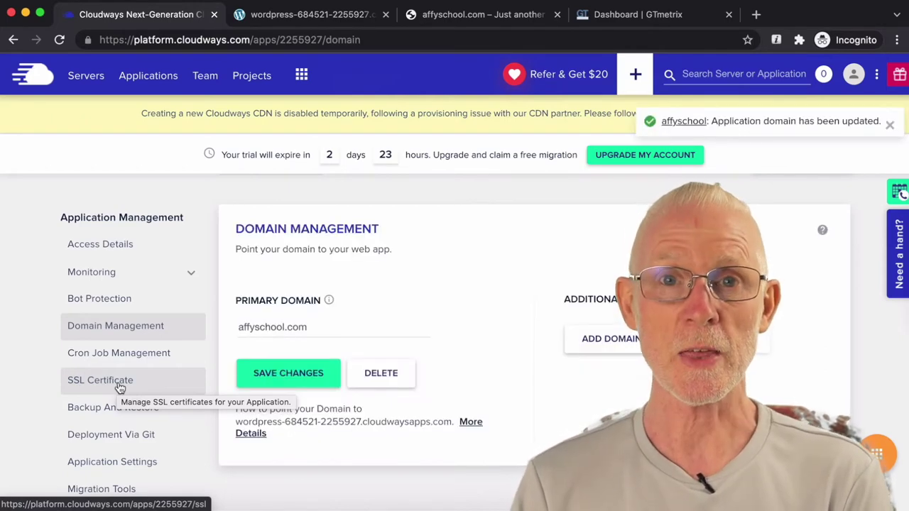
Step: In SSL Certificate settings, enter the contact email address and correct its misspelling
left_click(119, 387)
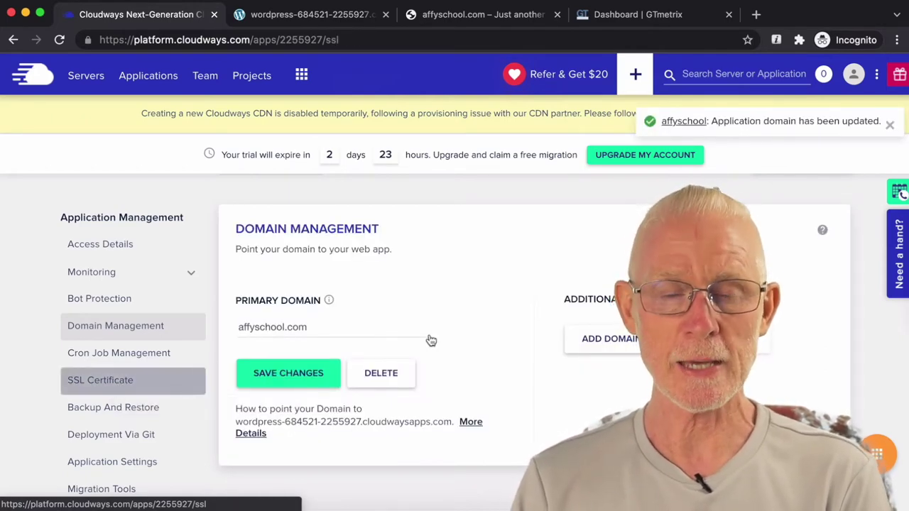
scroll(372, 355, "down", 4)
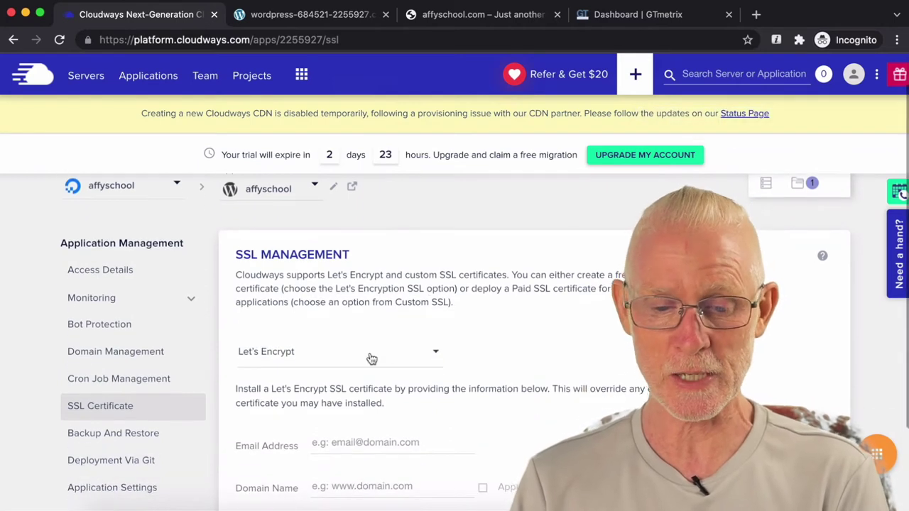
left_click(386, 334)
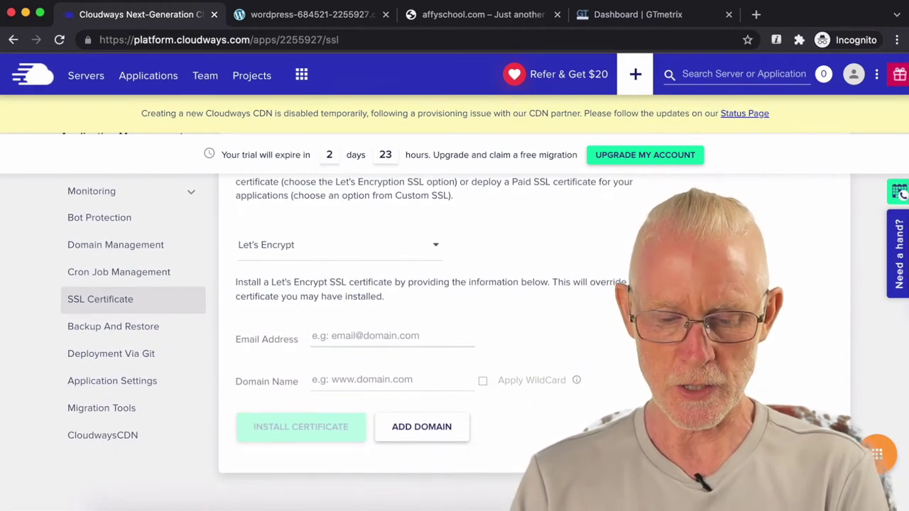
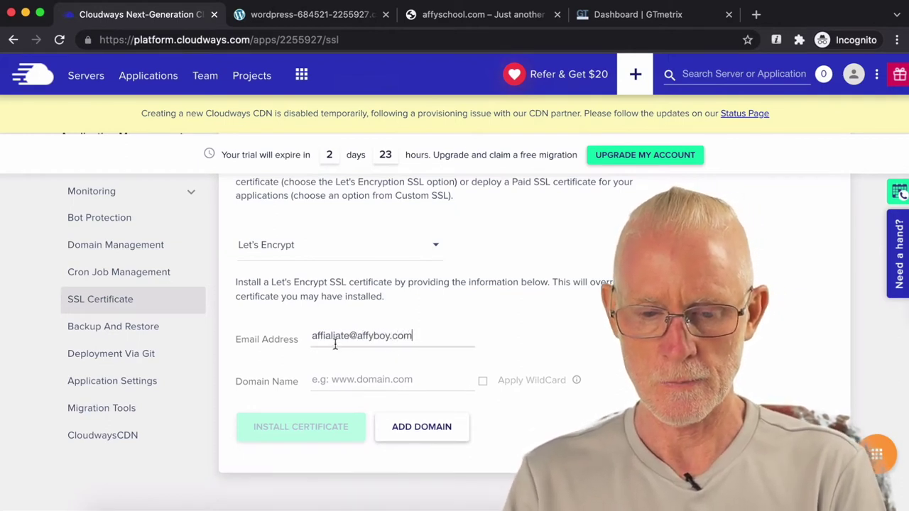
key("shift+Left")
key("shift+Left")
key("shift+Left")
double_click(326, 340)
type("affiliate")
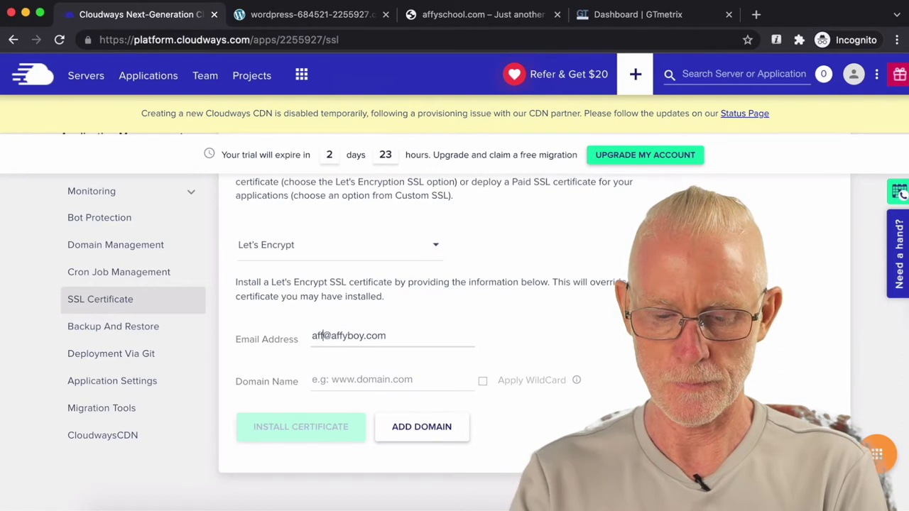
Step: Enter affyschool.com as the domain and install the Let's Encrypt certificate
left_click(333, 379)
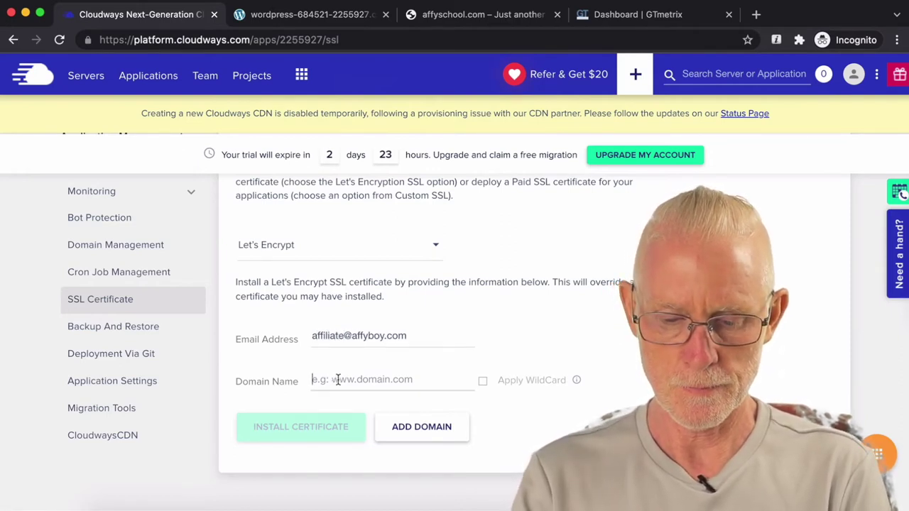
type("affyschool.com")
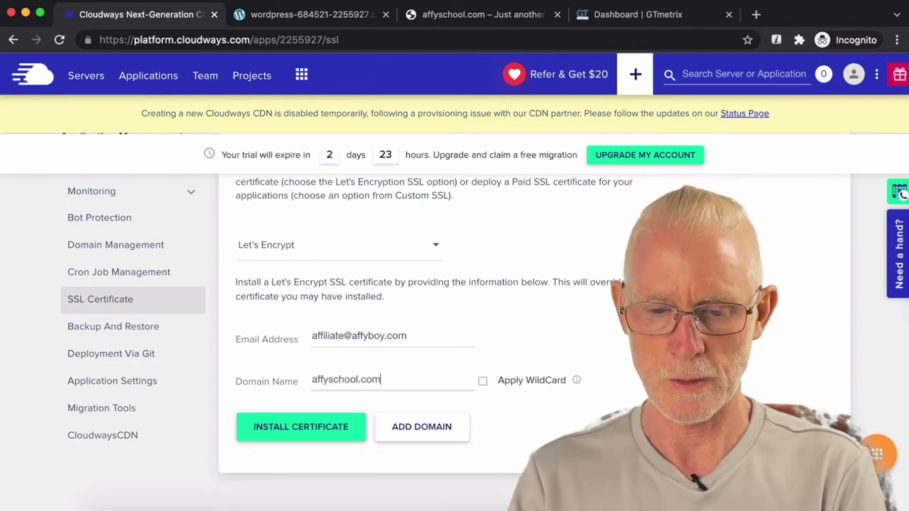
left_click(337, 430)
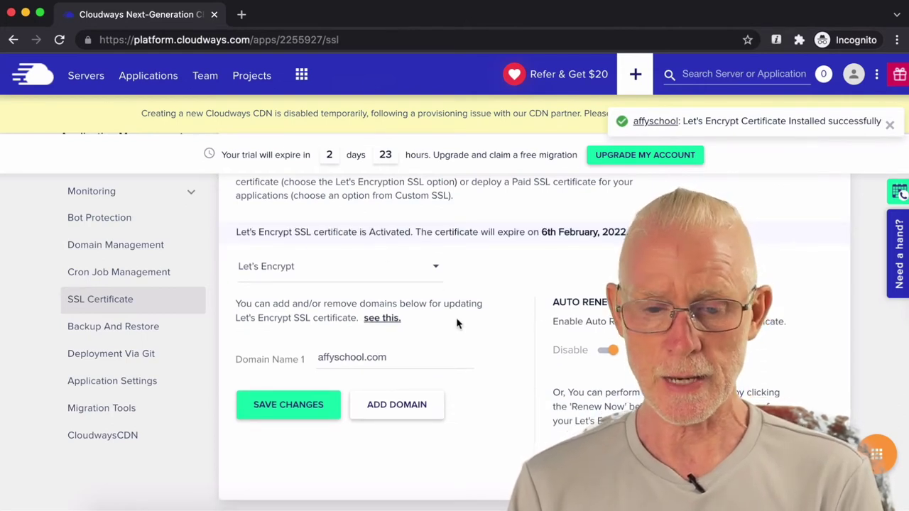
scroll(467, 322, "up", 2)
scroll(467, 322, "down", 3)
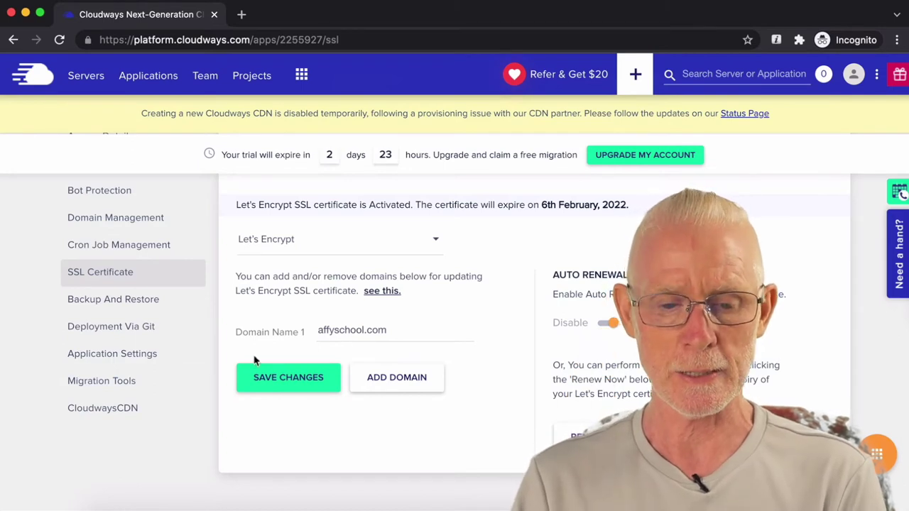
Step: Enable HTTPS Redirection in the affyschool application's Cloudways settings
left_click(142, 353)
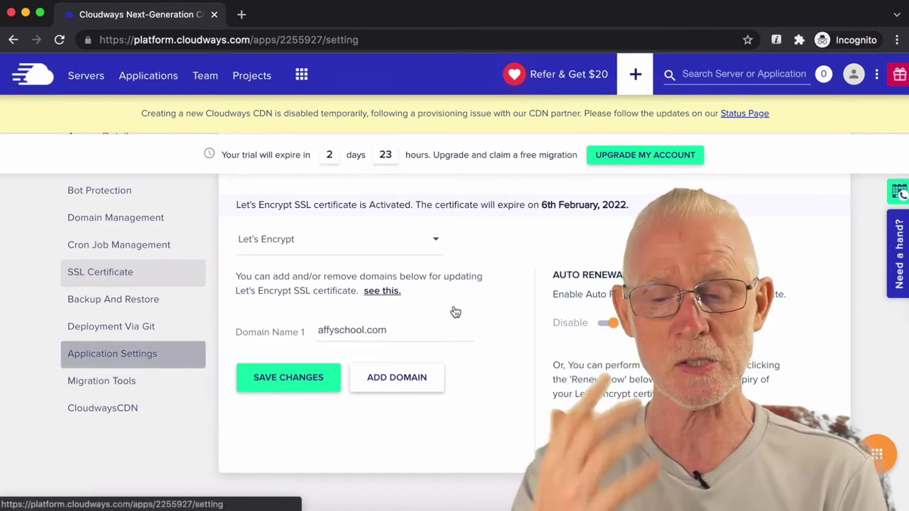
scroll(452, 305, "down", 5)
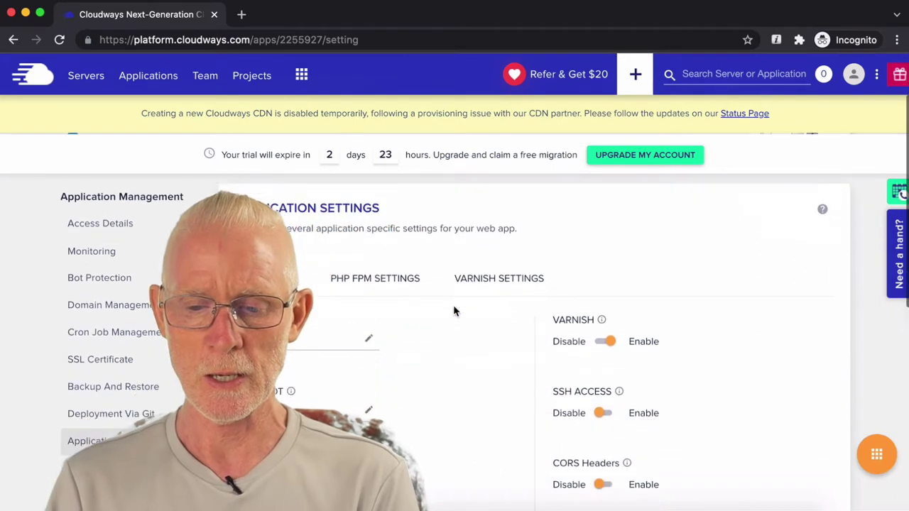
scroll(454, 311, "down", 1)
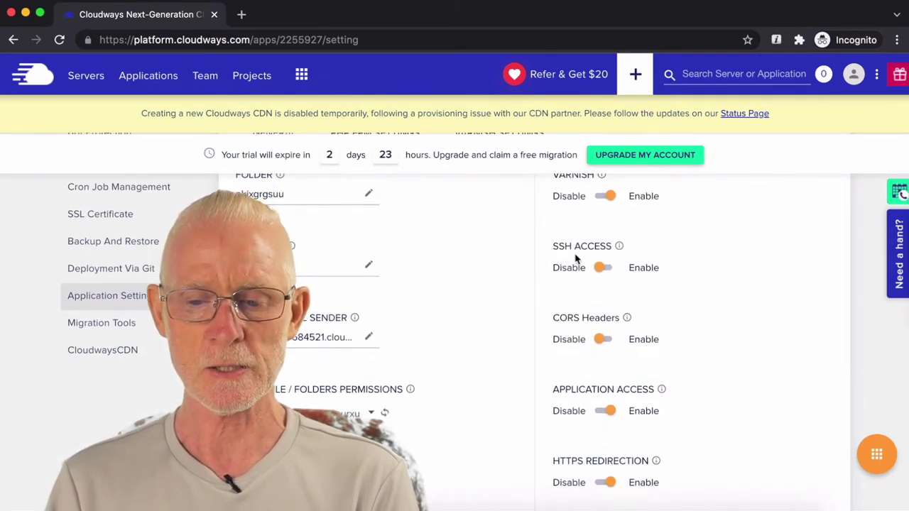
scroll(695, 348, "down", 2)
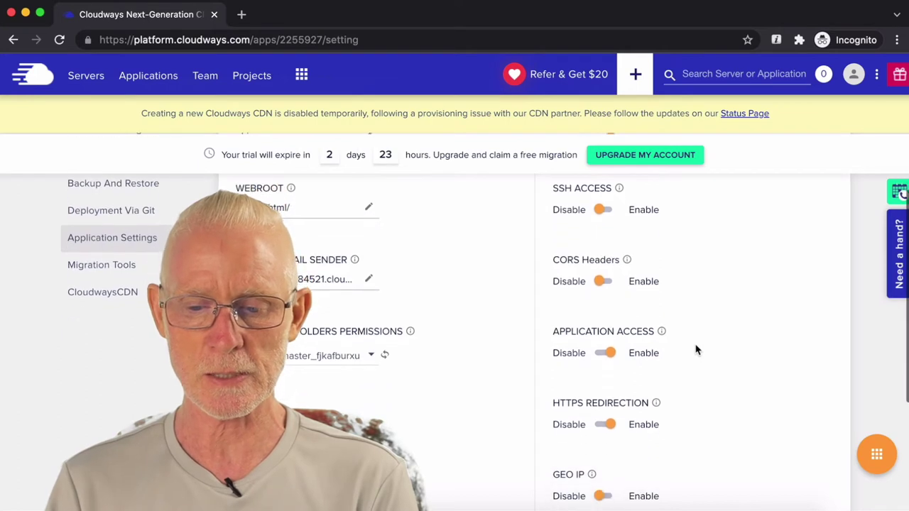
left_click(610, 424)
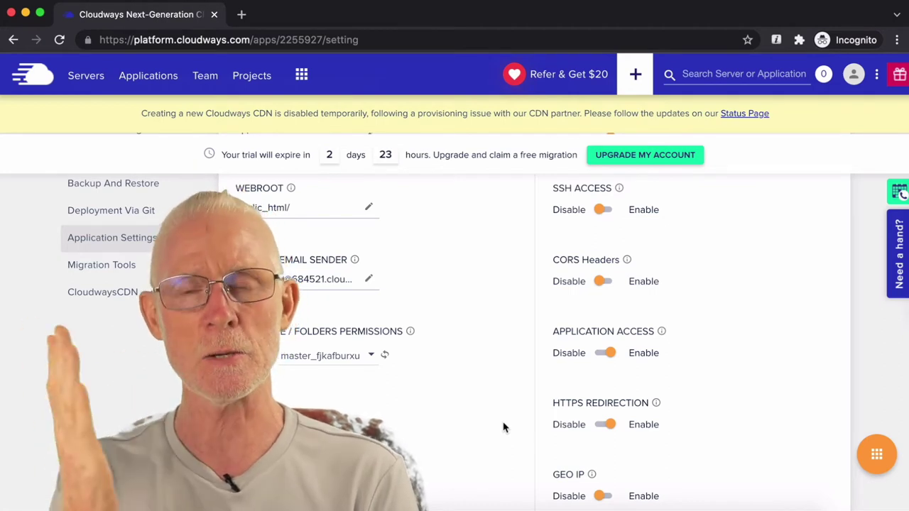
scroll(502, 427, "up", 5)
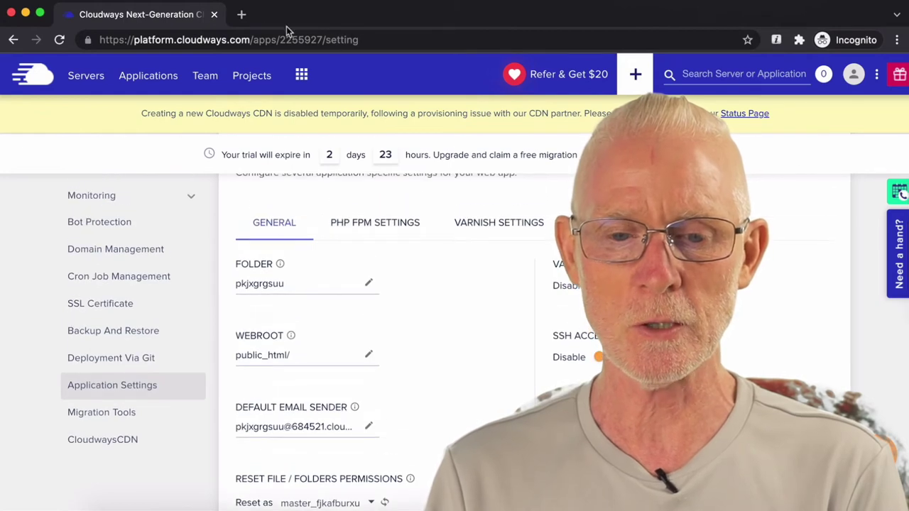
Step: Load affyschool.com in a new Chrome tab
left_click(241, 15)
type("affys")
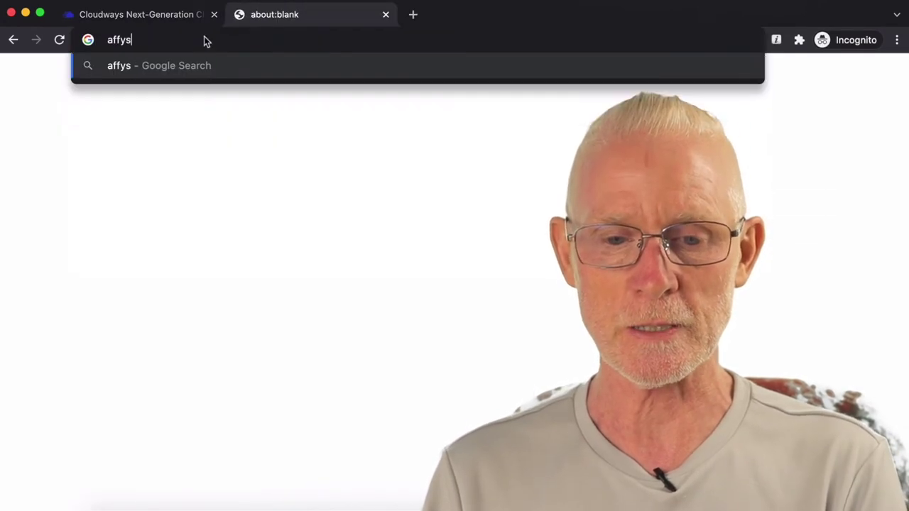
type("chool.com")
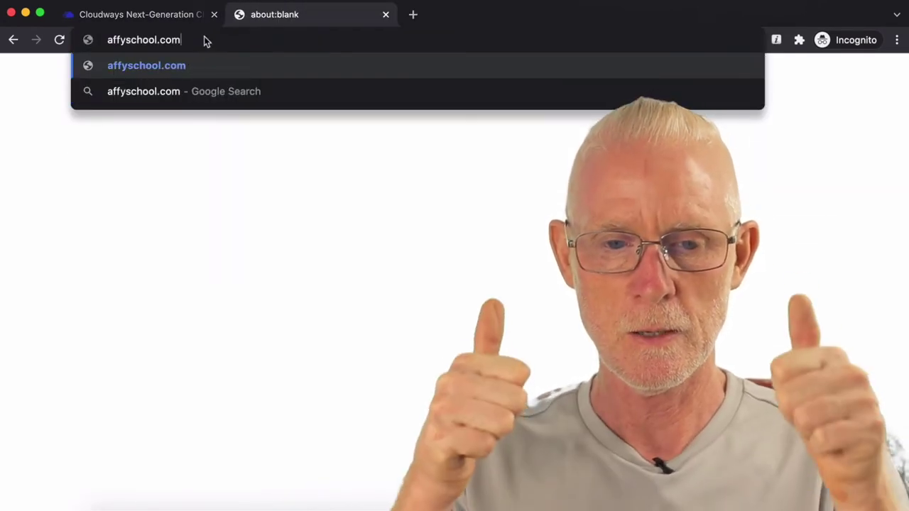
key("Return")
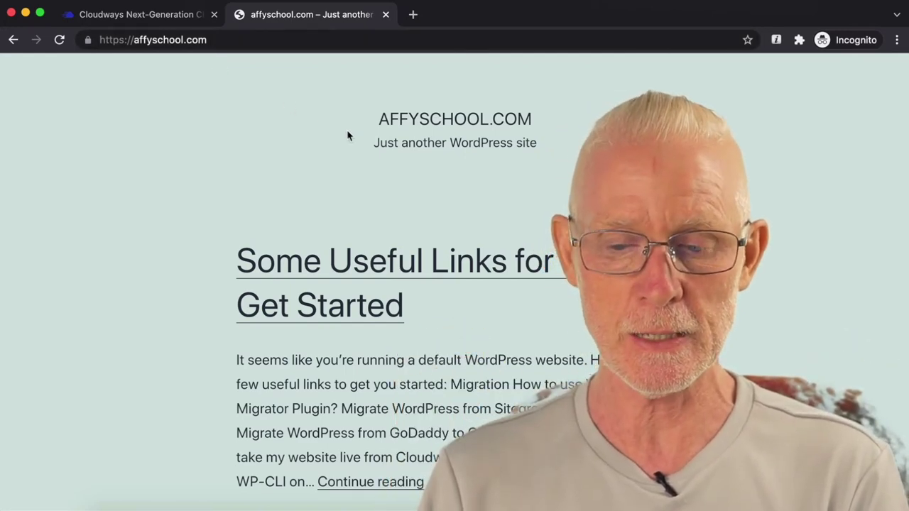
scroll(348, 134, "down", 6)
scroll(348, 135, "up", 7)
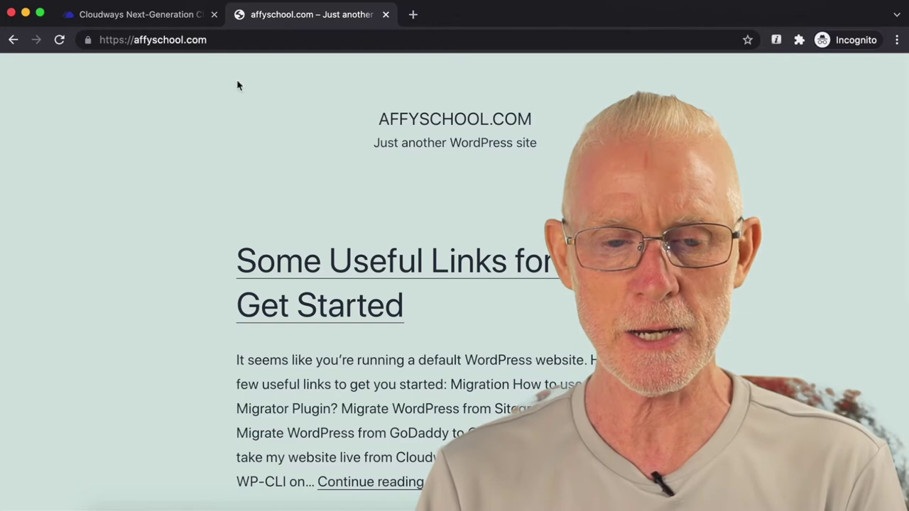
Step: Remove the 's' from https and reload to check the plain http address redirects
left_click(115, 40)
left_click(125, 40)
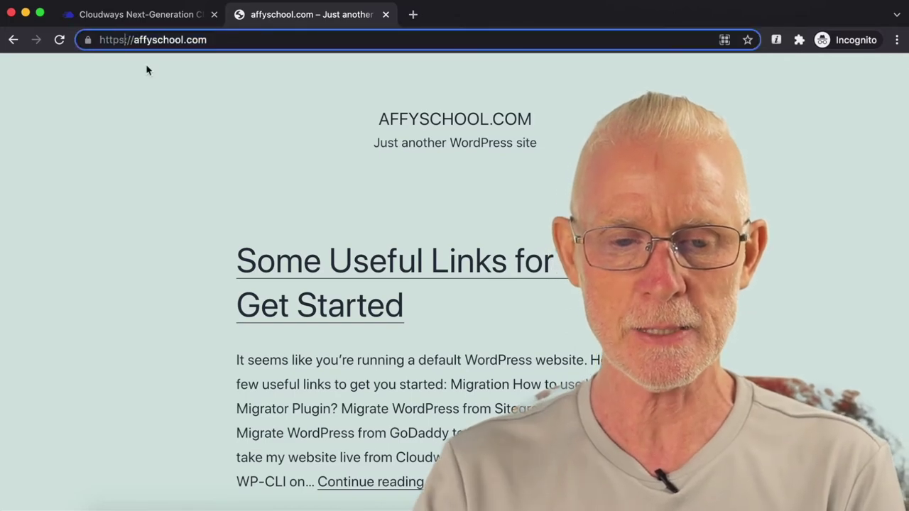
key("Return")
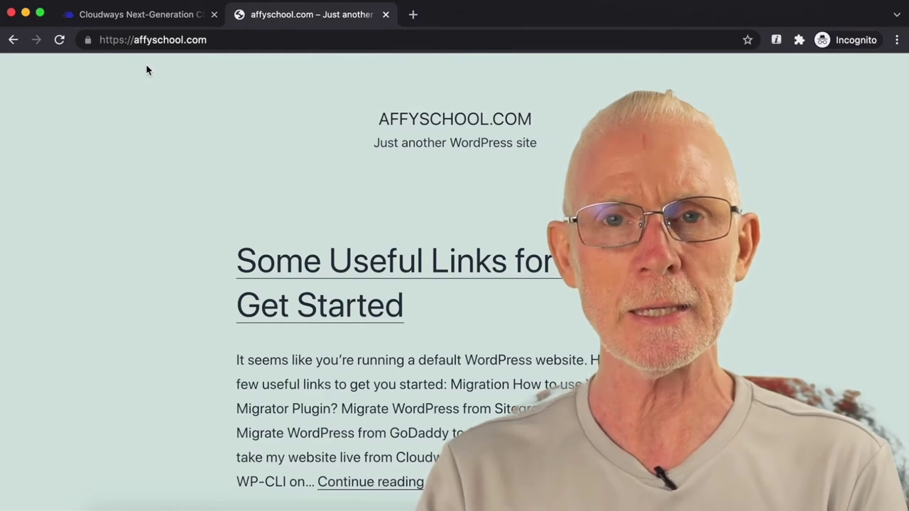
left_click(135, 40)
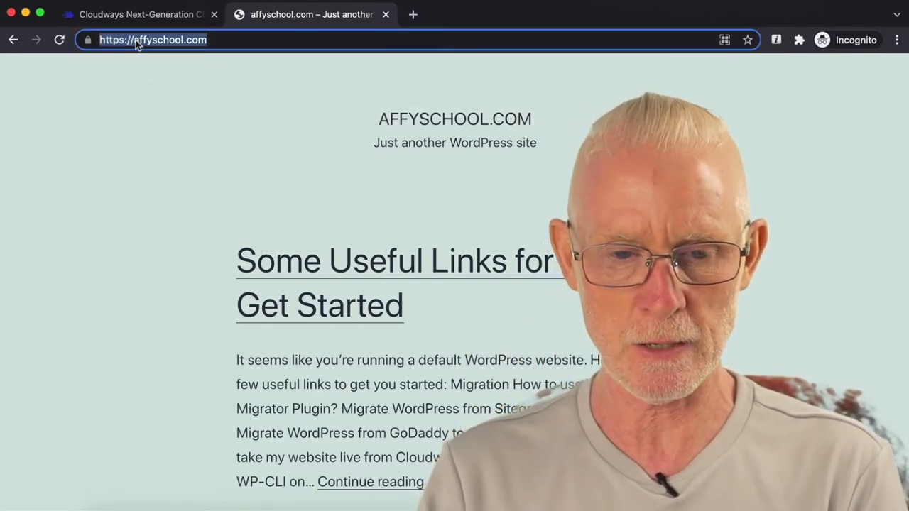
left_click(145, 82)
type("www")
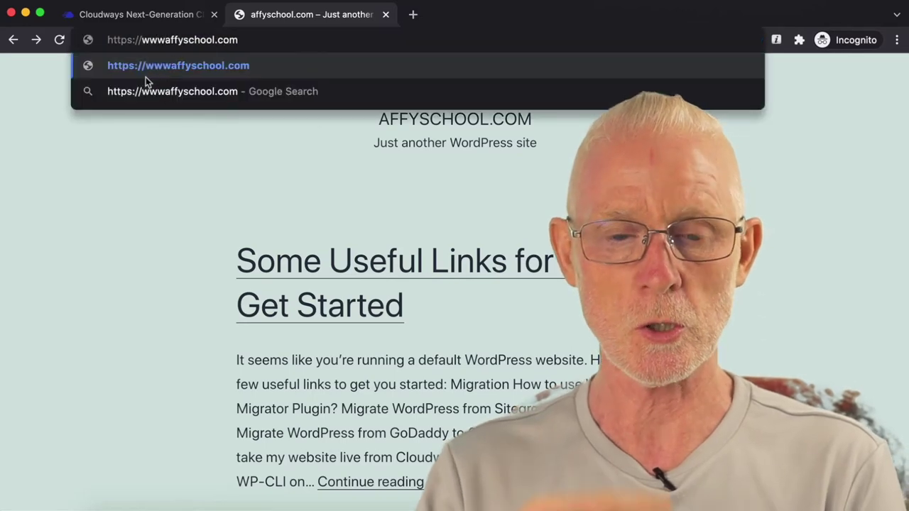
type(".")
key("Return")
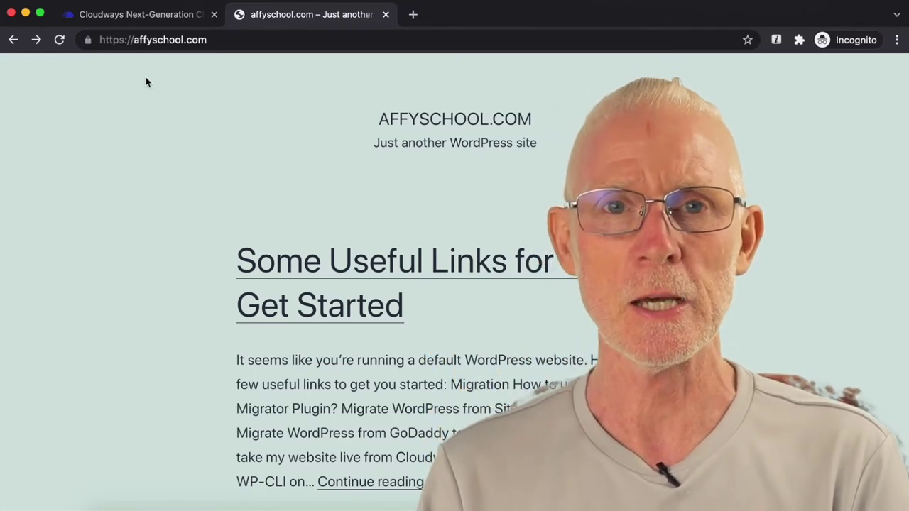
left_click(253, 40)
key("super+c")
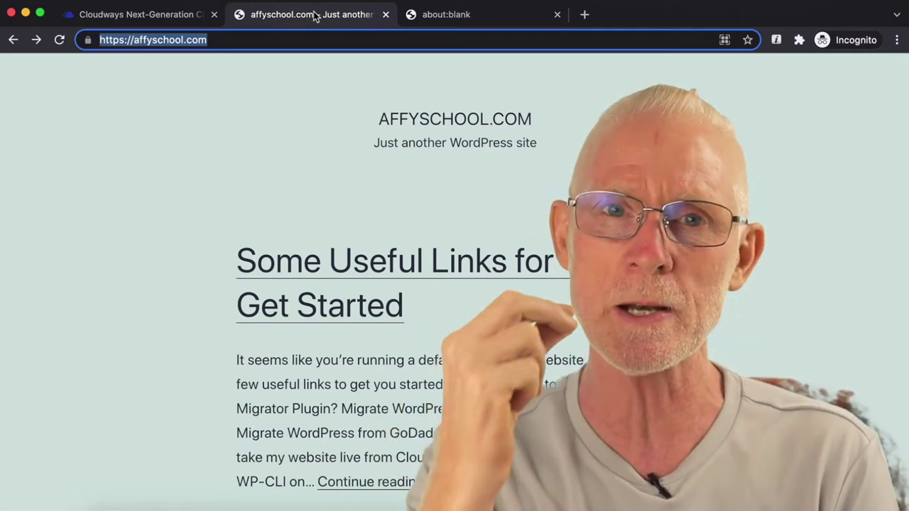
Step: Load gtmetrix.com in the blank tab
left_click(449, 18)
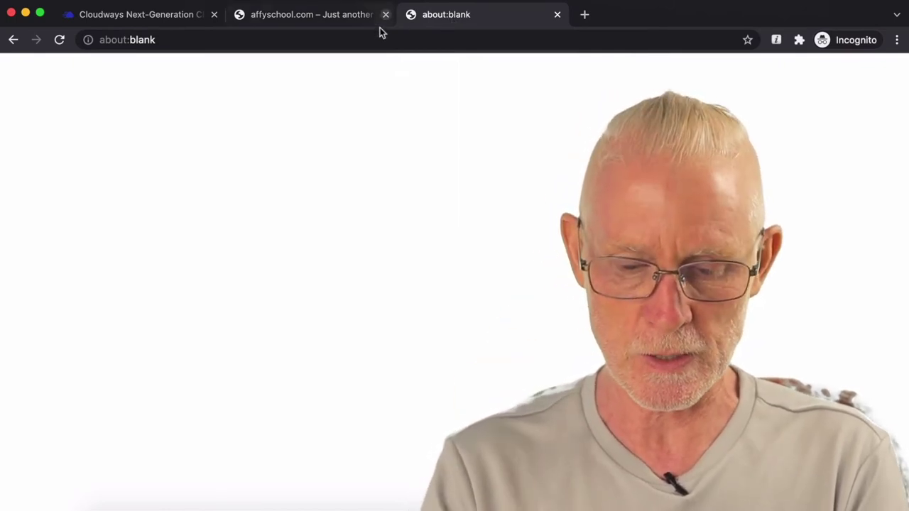
left_click(374, 34)
type("gtmetrix.")
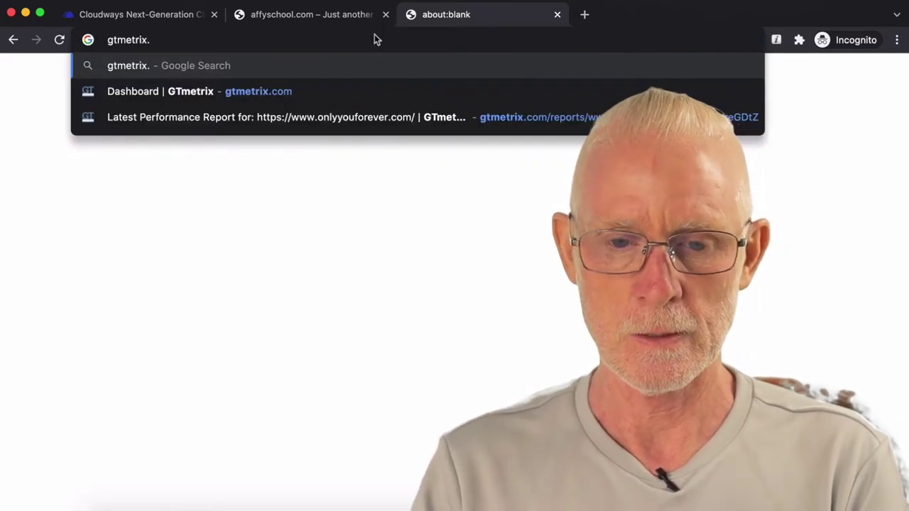
type("com")
key("Return")
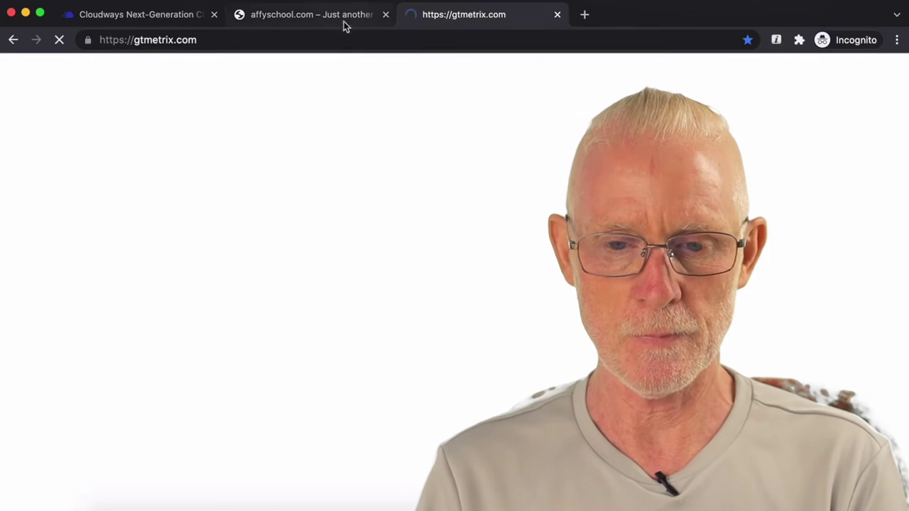
left_click(344, 22)
left_click(448, 19)
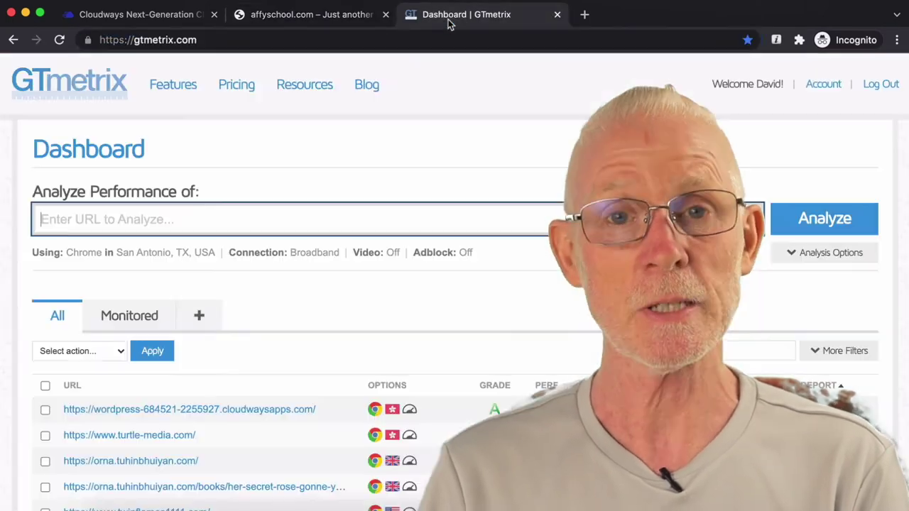
key("super+v")
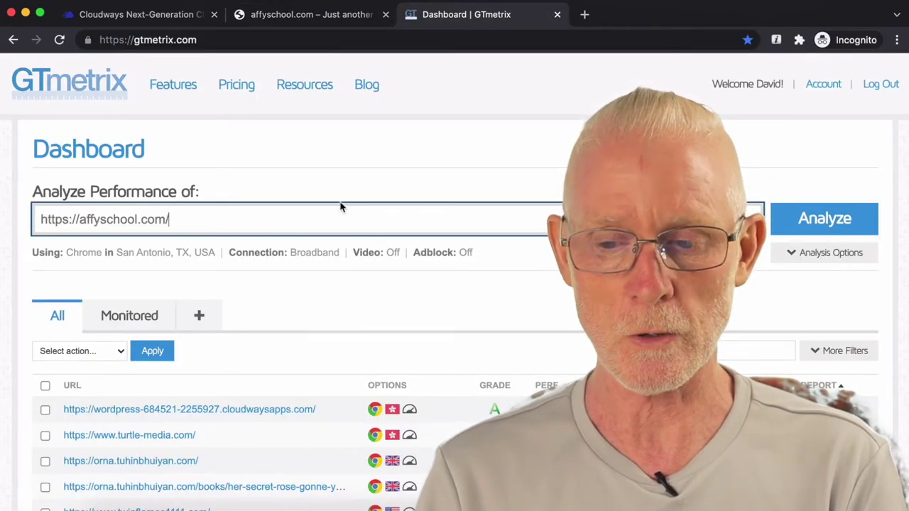
left_click(815, 254)
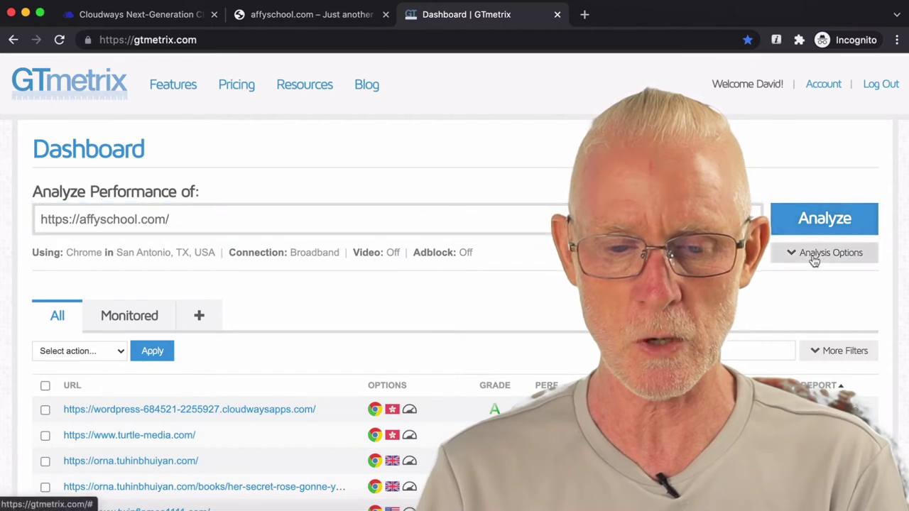
left_click(299, 330)
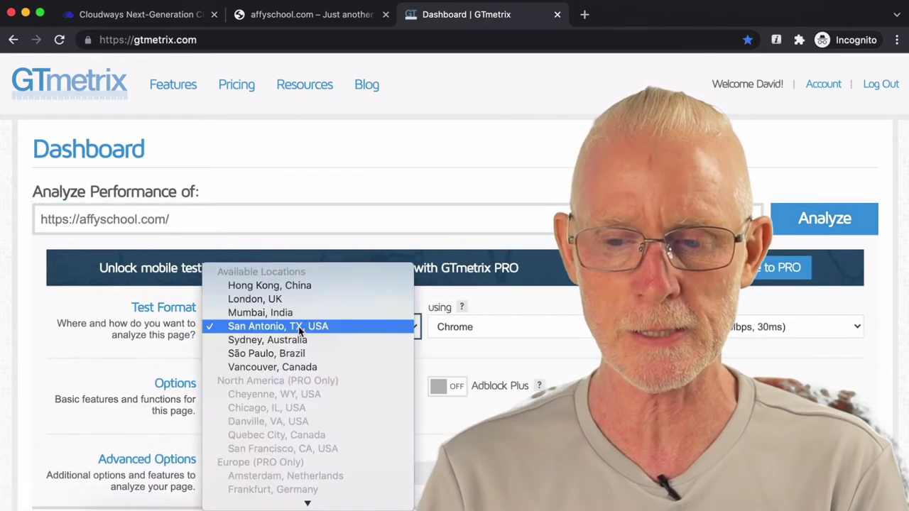
left_click(320, 291)
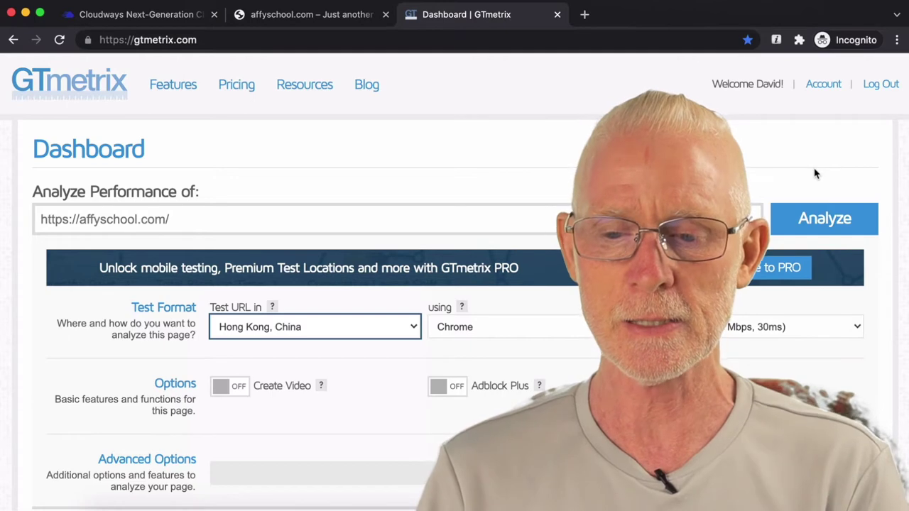
Step: Run the GTmetrix analysis and highlight the 753ms fully loaded time in the Speed Visualization
left_click(821, 224)
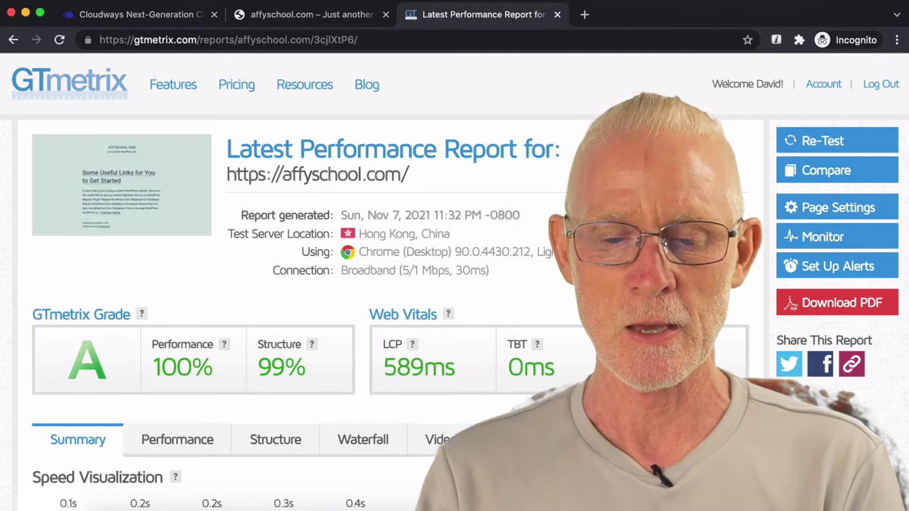
scroll(455, 346, "down", 1)
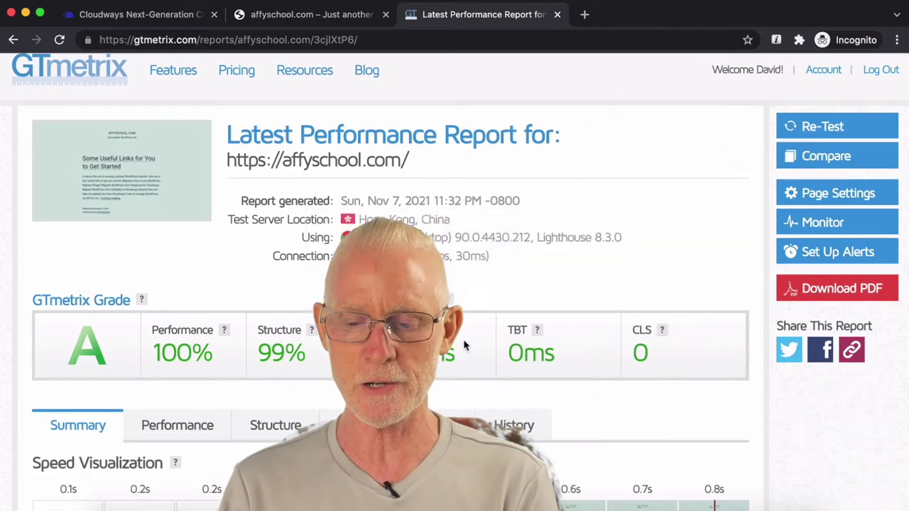
scroll(465, 346, "down", 5)
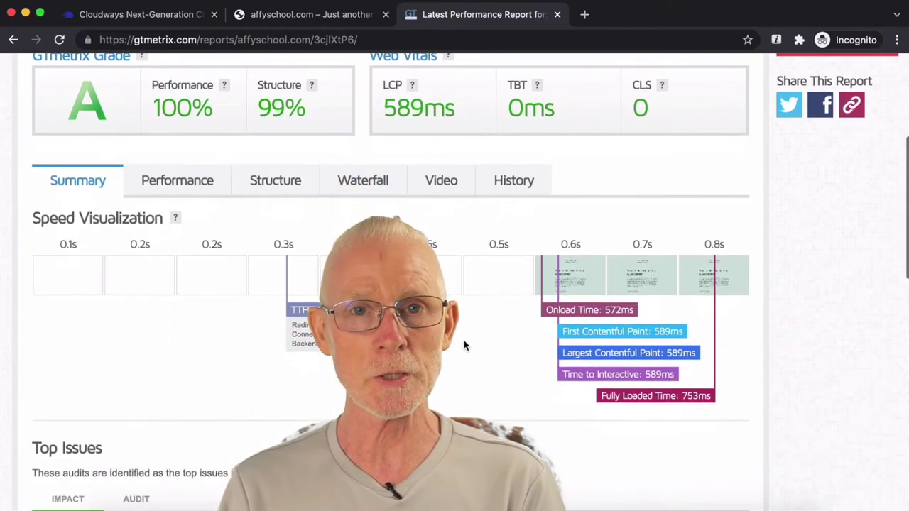
left_click_drag(683, 398, 703, 394)
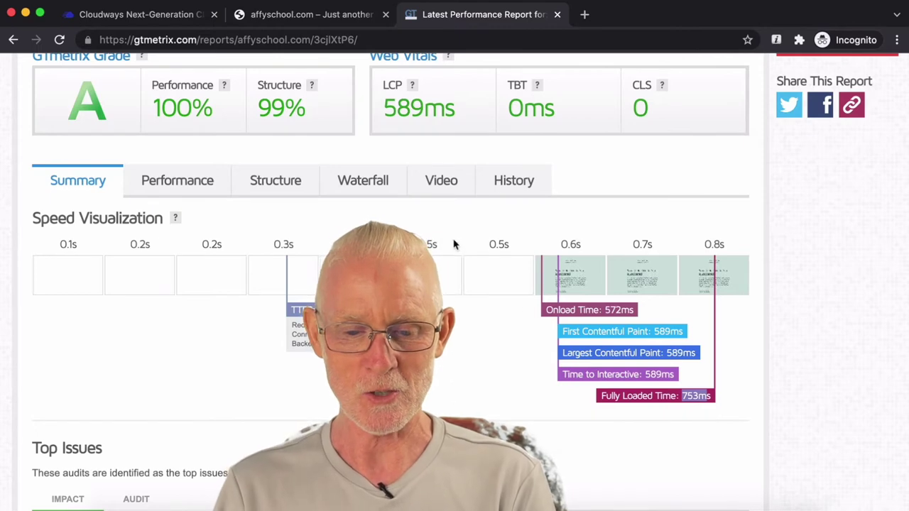
Step: Inspect the Waterfall chart of affyschool.com's request timings, then return to the report header
left_click(369, 182)
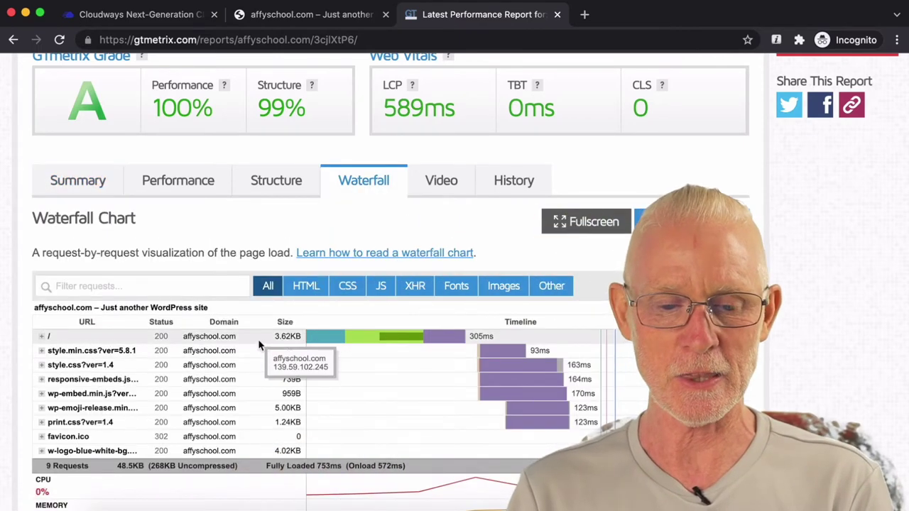
scroll(492, 344, "down", 1)
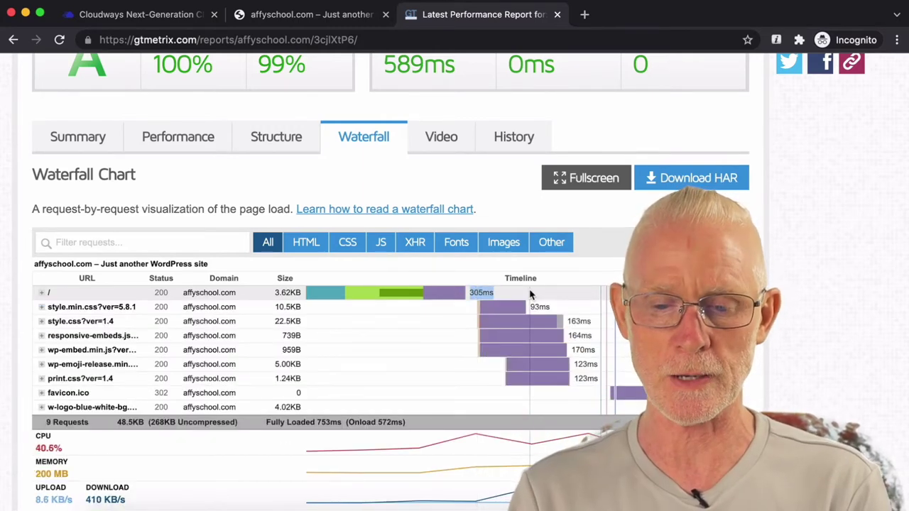
mouse_move(487, 295)
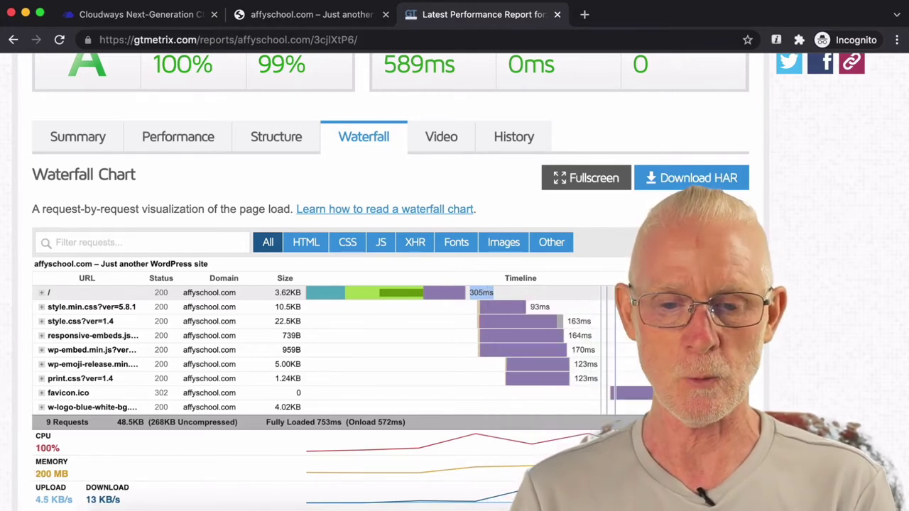
scroll(426, 298, "up", 5)
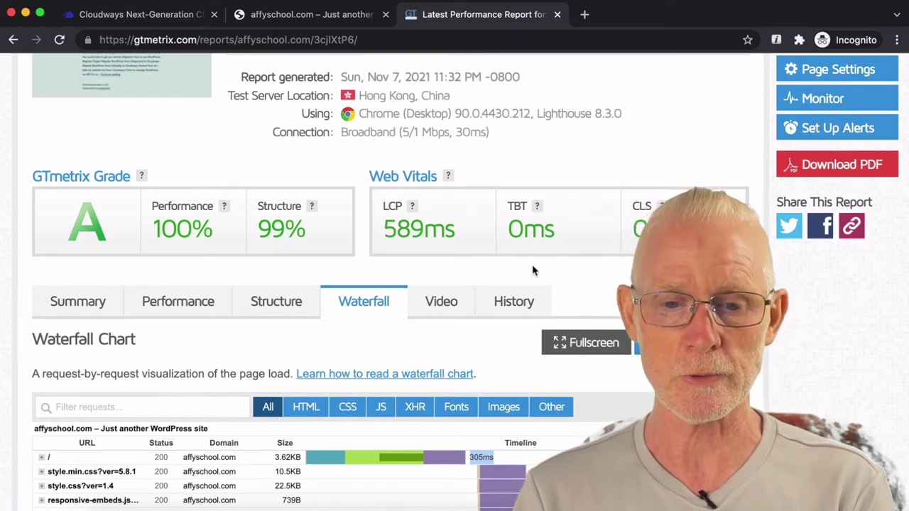
scroll(534, 270, "up", 3)
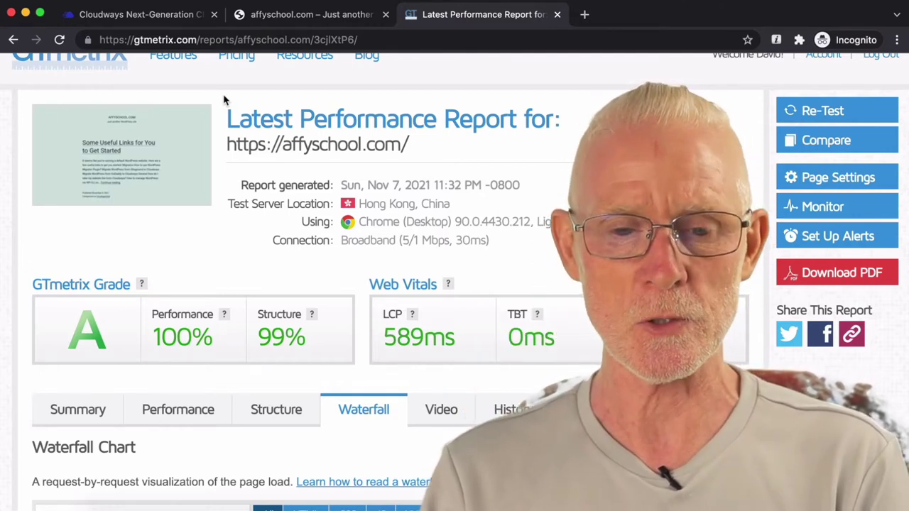
Step: Back in Cloudways, view affyschool's Access Details down to the Admin Panel credentials
left_click(183, 21)
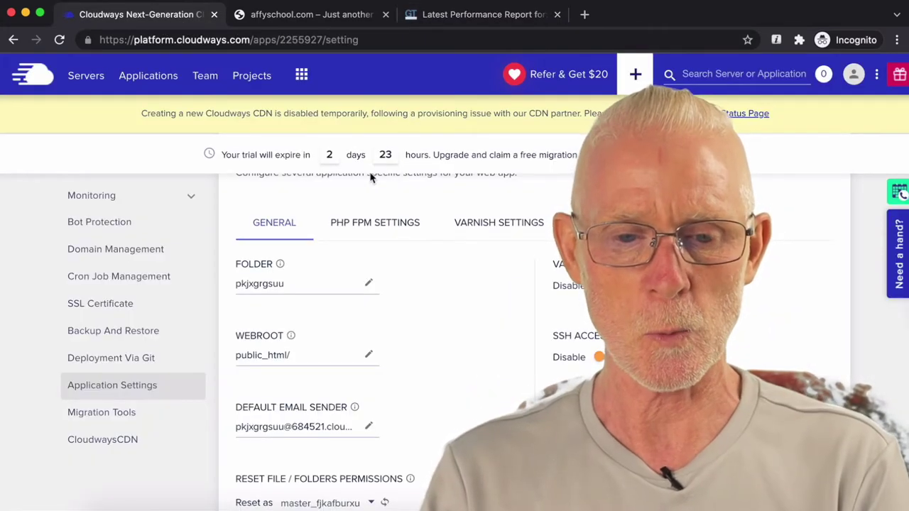
scroll(337, 157, "up", 5)
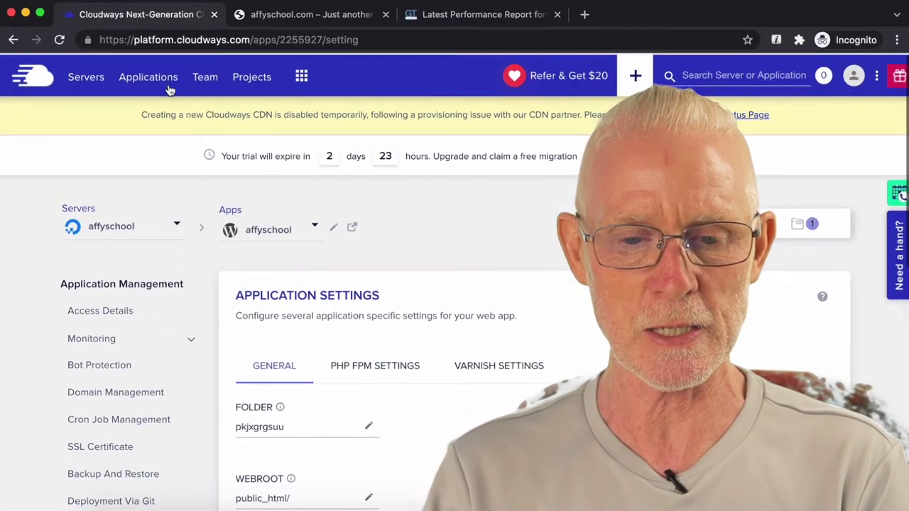
scroll(165, 205, "down", 1)
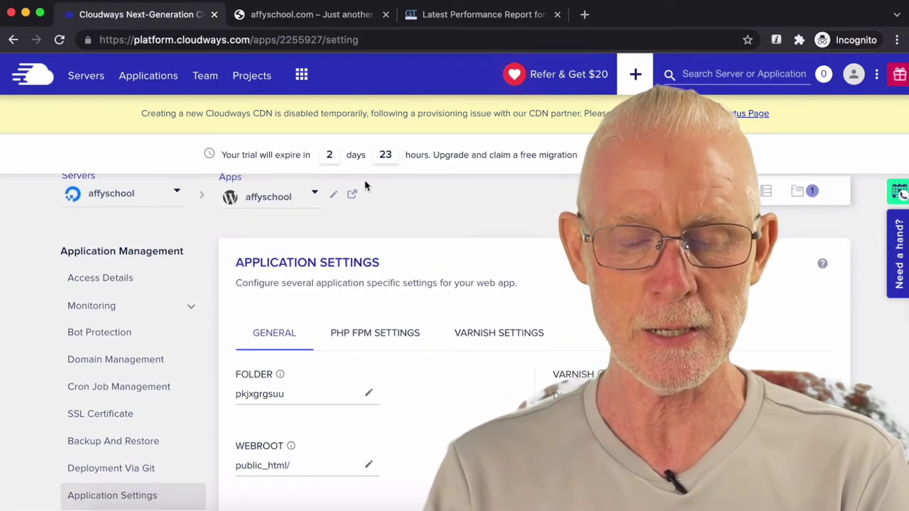
scroll(366, 185, "down", 1)
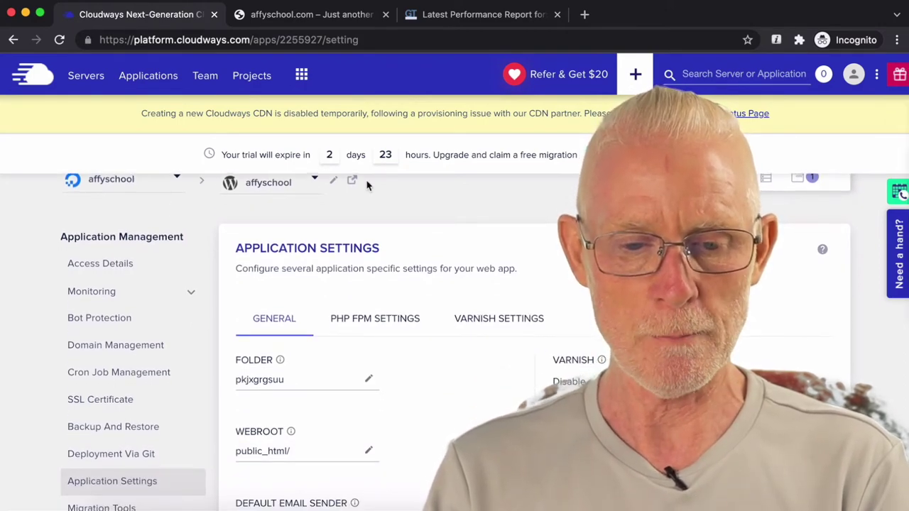
scroll(366, 185, "up", 2)
scroll(159, 213, "down", 1)
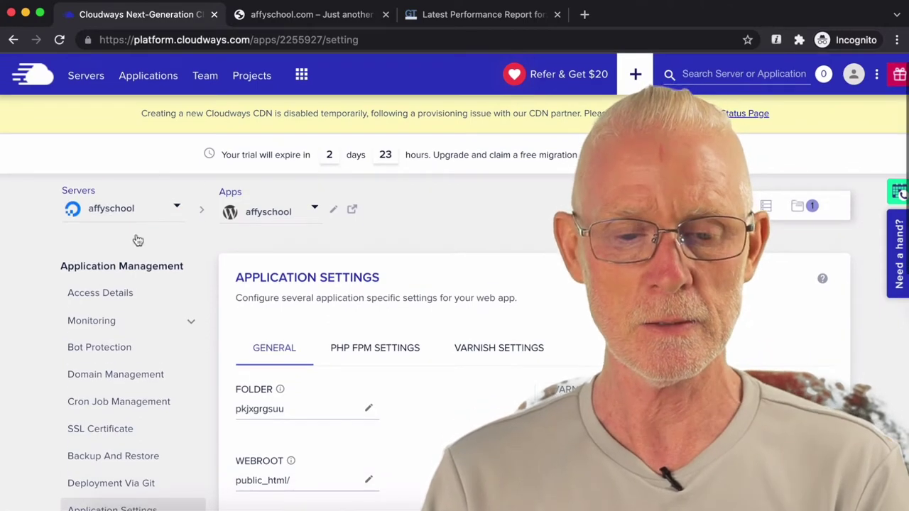
left_click(114, 294)
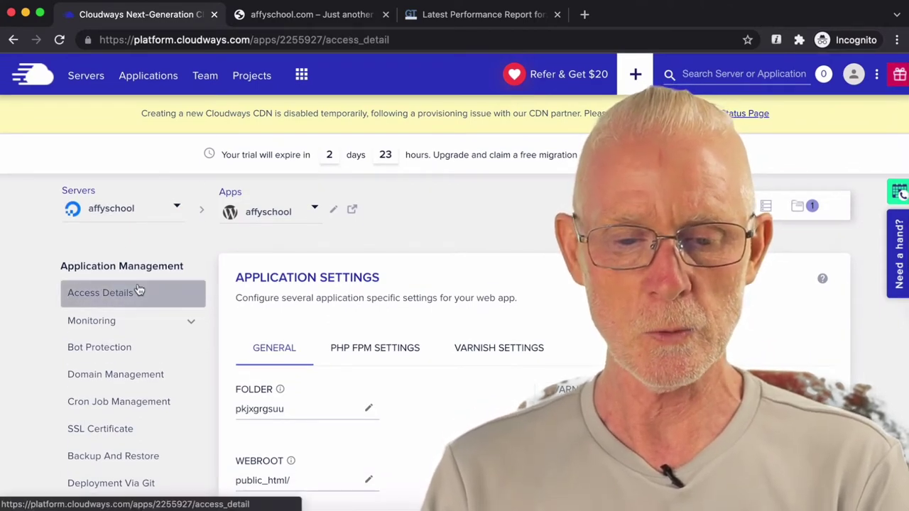
scroll(395, 251, "down", 5)
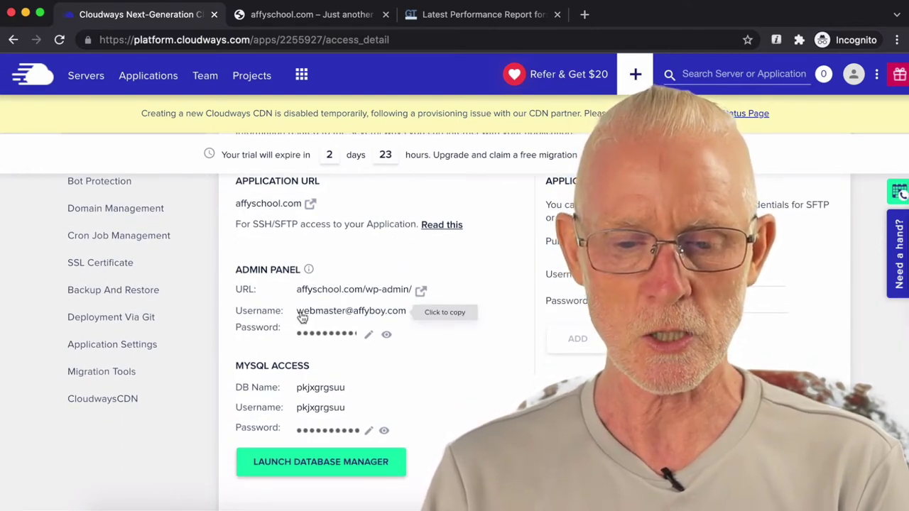
Step: Add two extra characters to the WordPress admin password and save it
left_click(387, 336)
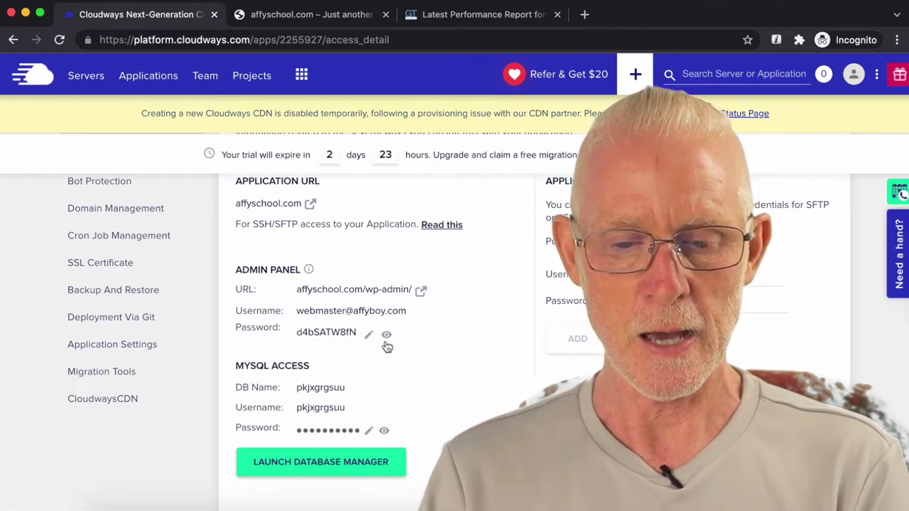
left_click(370, 333)
left_click(332, 339)
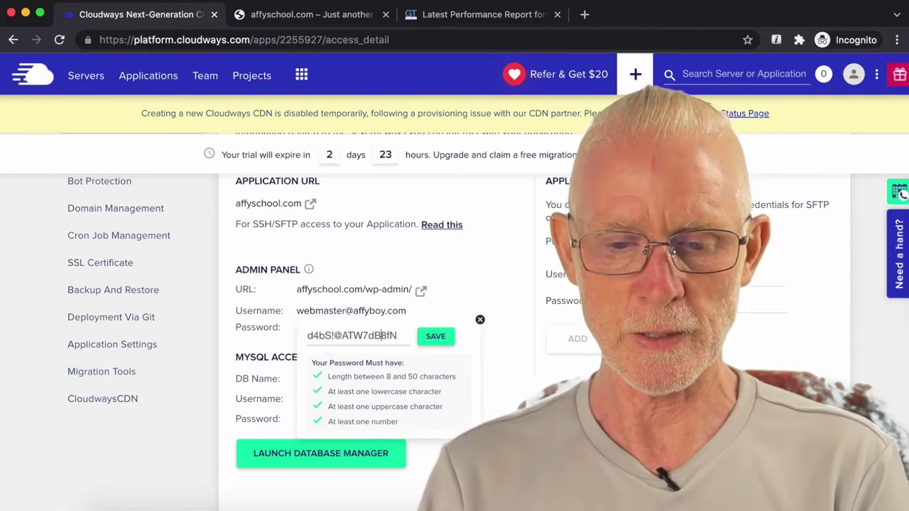
left_click(431, 338)
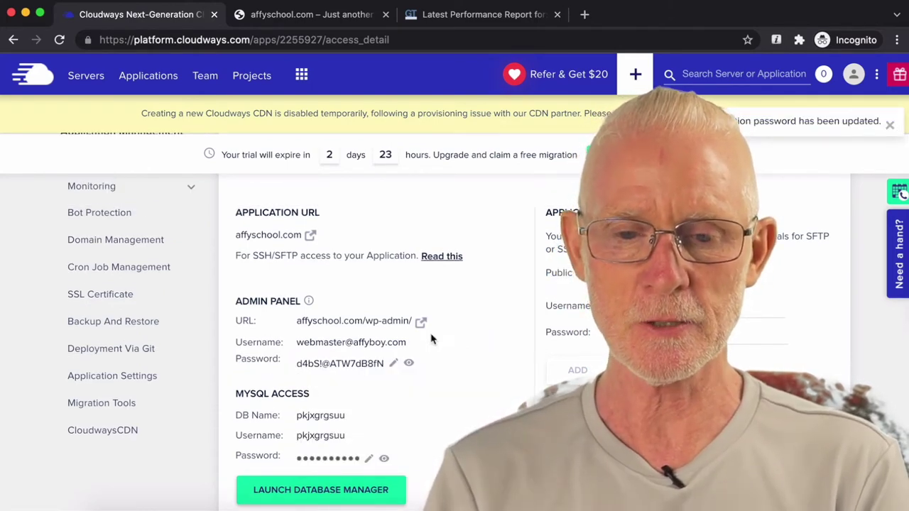
Step: Open the affyschool.com wp-admin login in a new tab and paste in the copied admin username
left_click(419, 323)
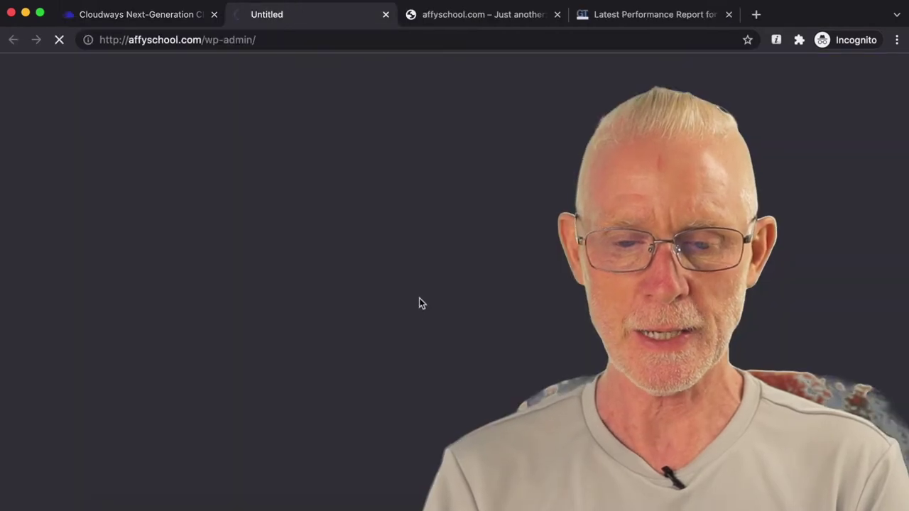
left_click(172, 21)
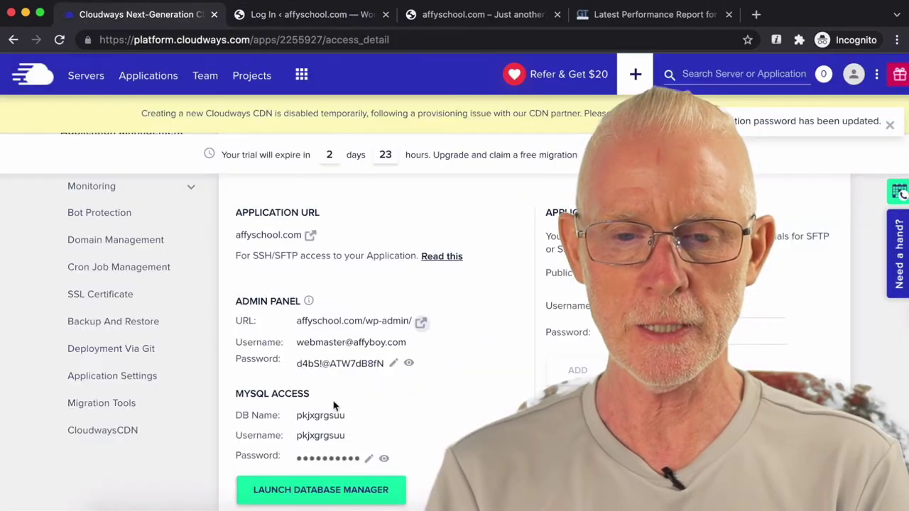
left_click(381, 348)
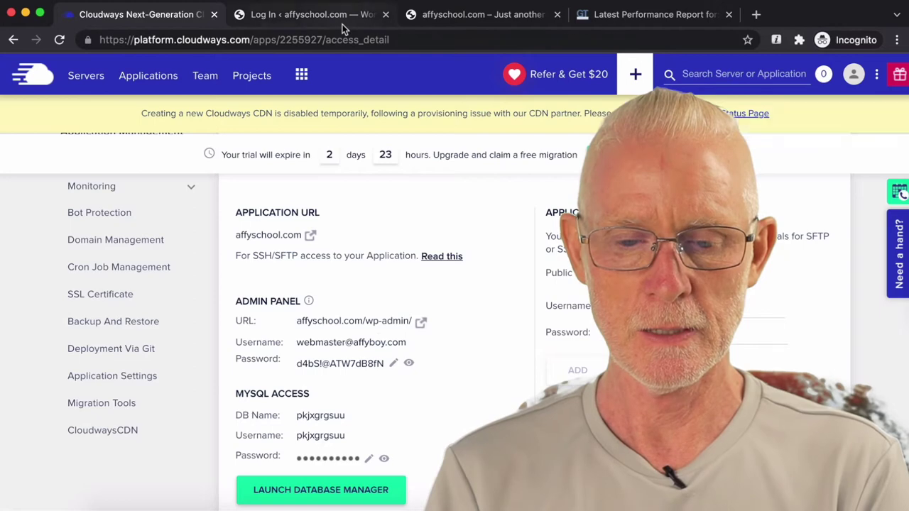
left_click(342, 23)
key("super+v")
Step: Paste the new admin password from Cloudways into the login form and sign in to the Dashboard
left_click(165, 20)
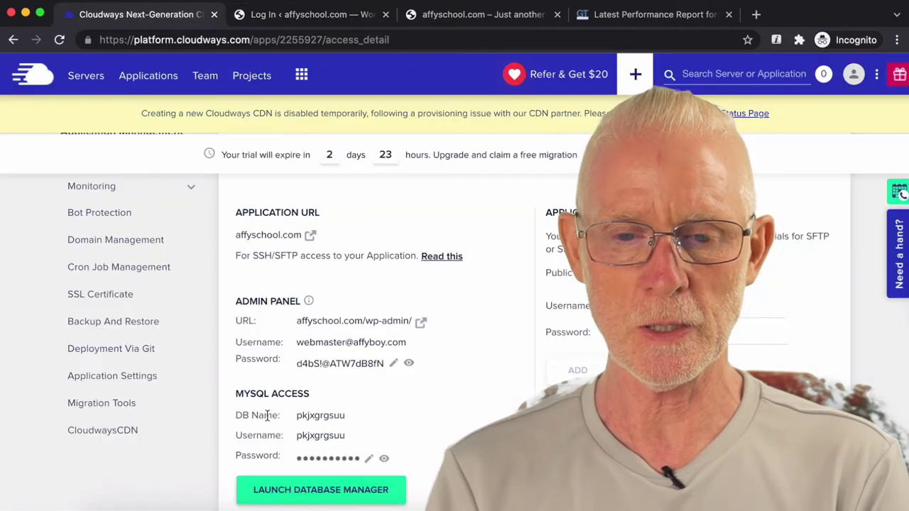
left_click(330, 13)
left_click(387, 303)
key("super+v")
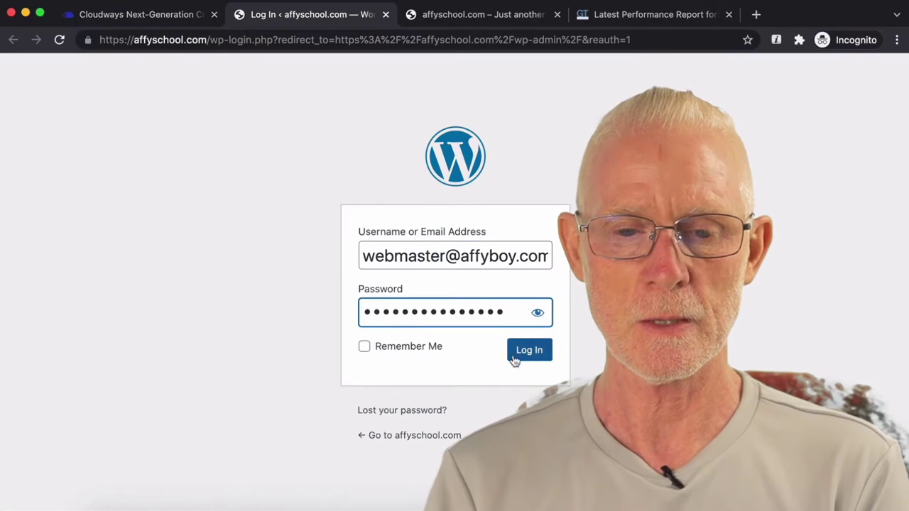
left_click(523, 357)
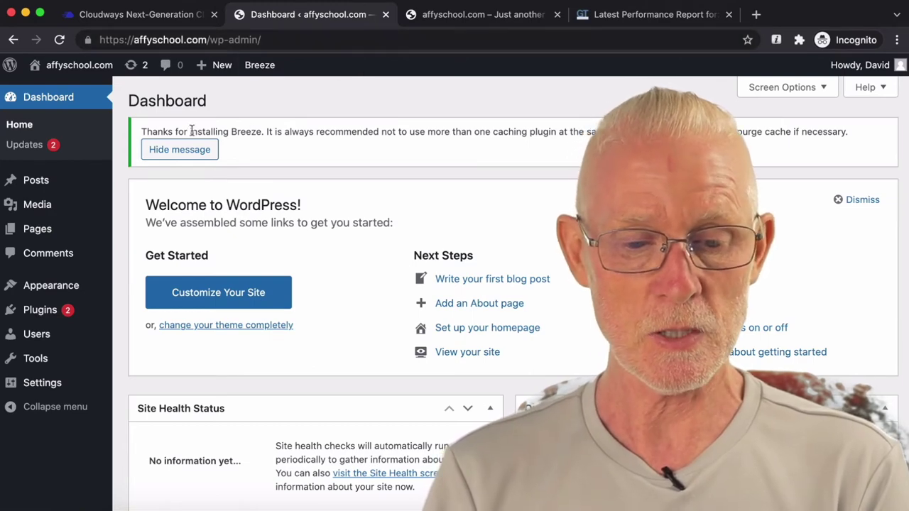
scroll(92, 167, "down", 3)
Step: Open the Add New User form from the Users > All Users list
mouse_move(37, 338)
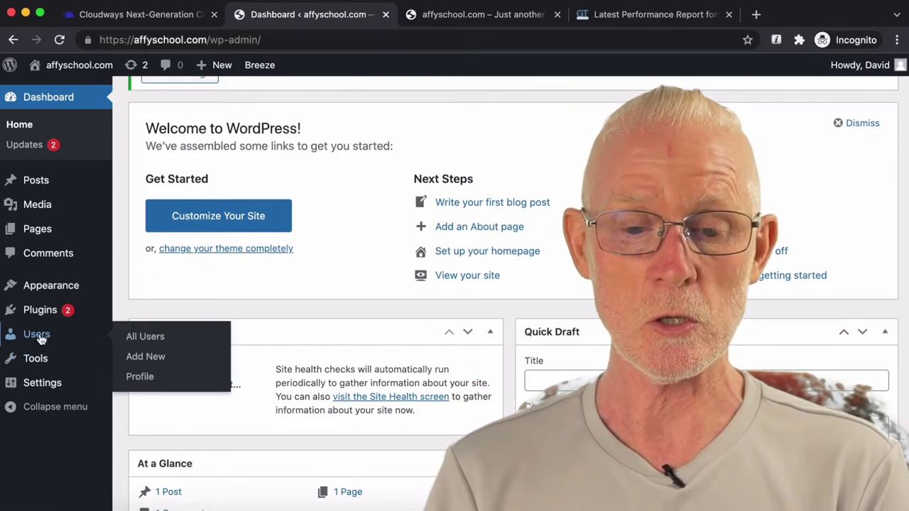
left_click(162, 336)
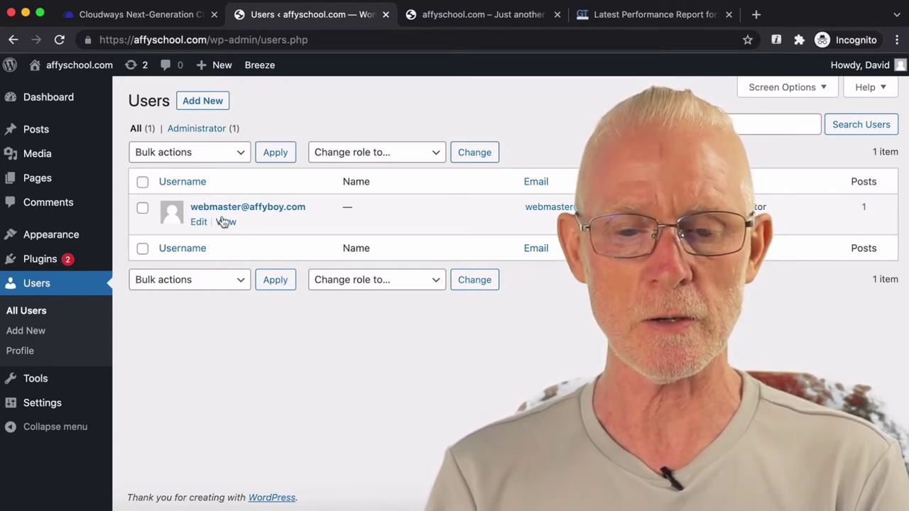
left_click(203, 107)
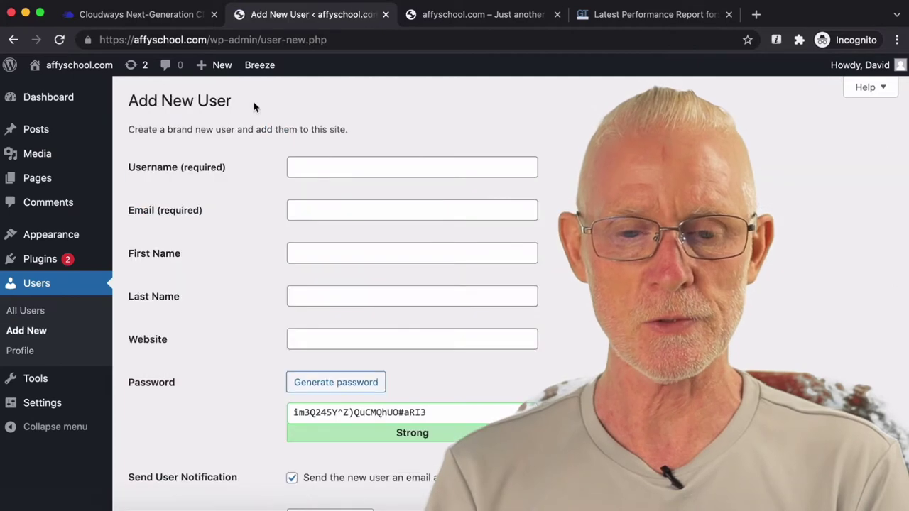
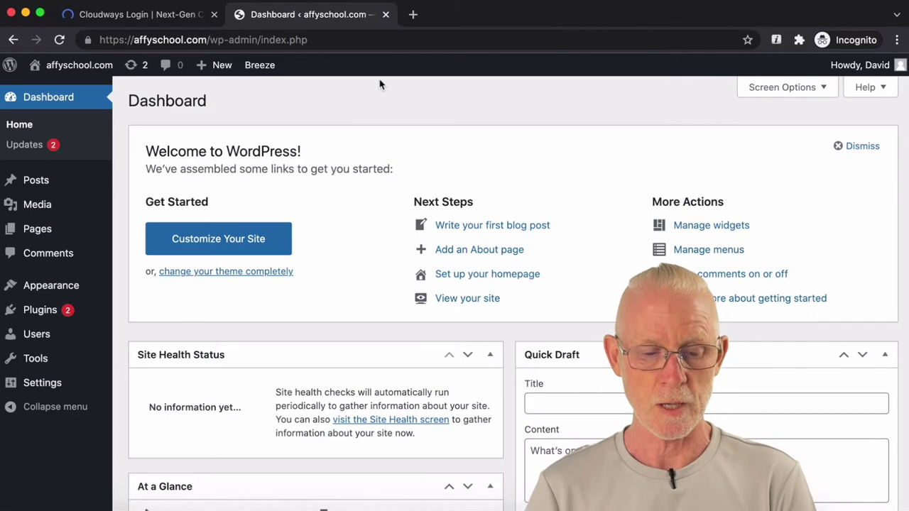
Step: Delete the Hello Dolly plugin from the installed plugins list and confirm the deletion
left_click(39, 317)
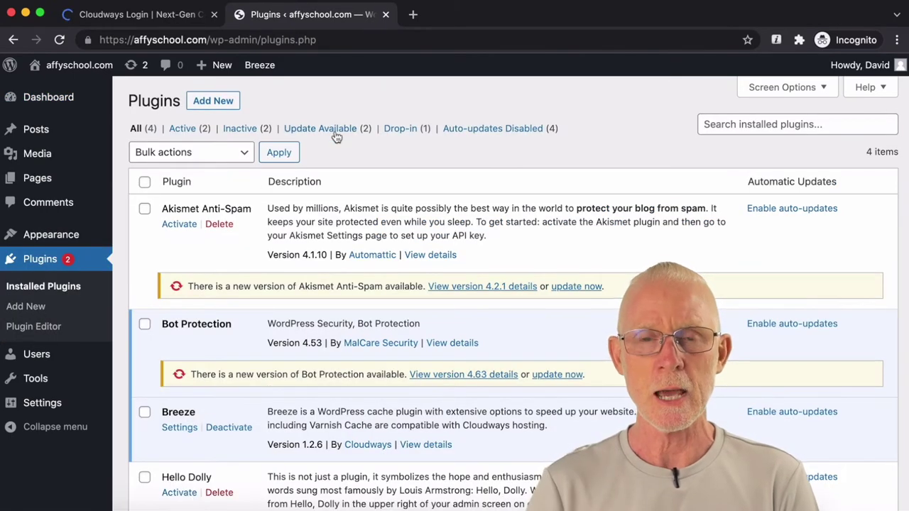
scroll(336, 131, "down", 3)
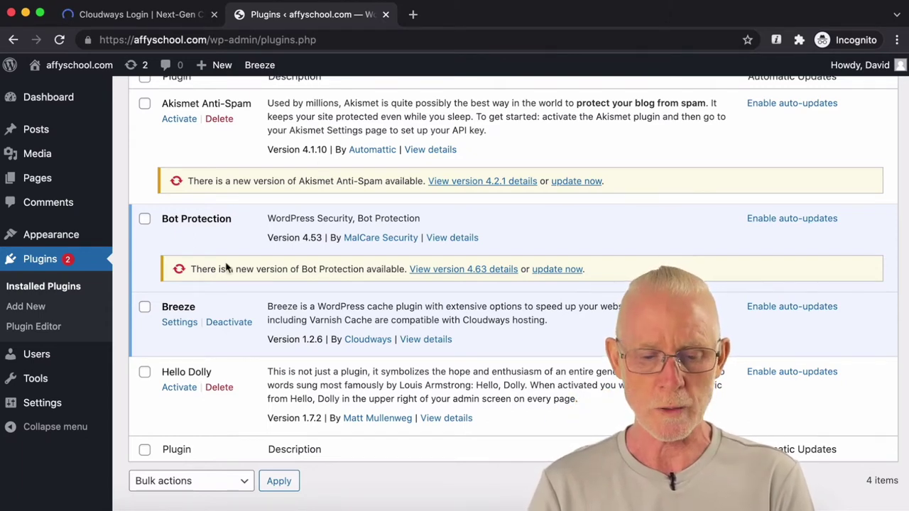
scroll(241, 293, "down", 1)
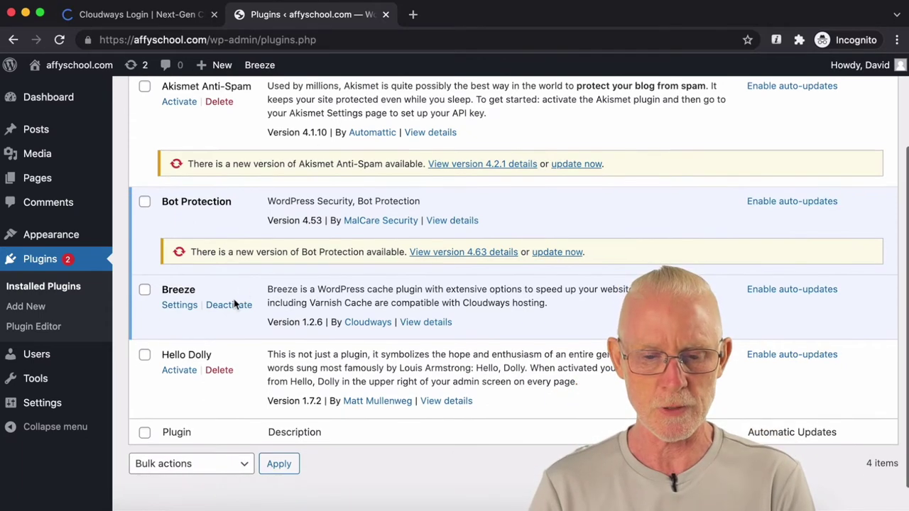
left_click(218, 371)
left_click(577, 121)
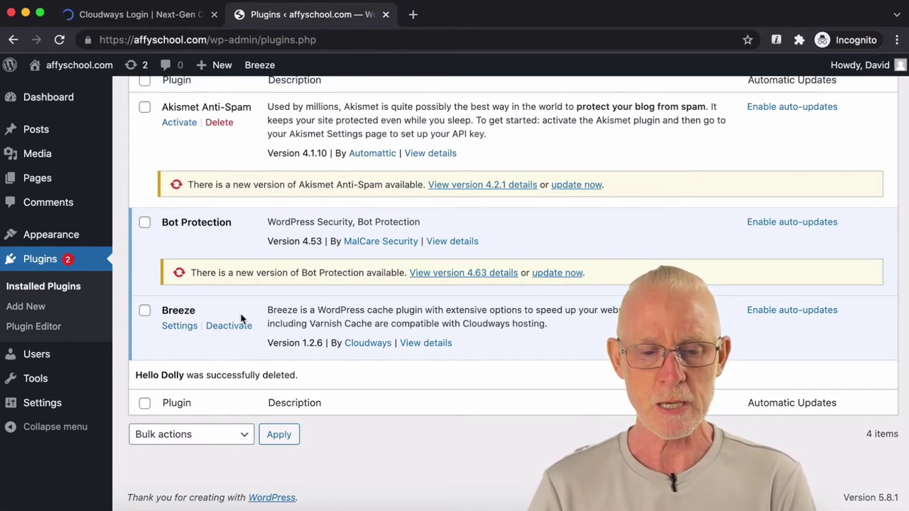
left_click(145, 312)
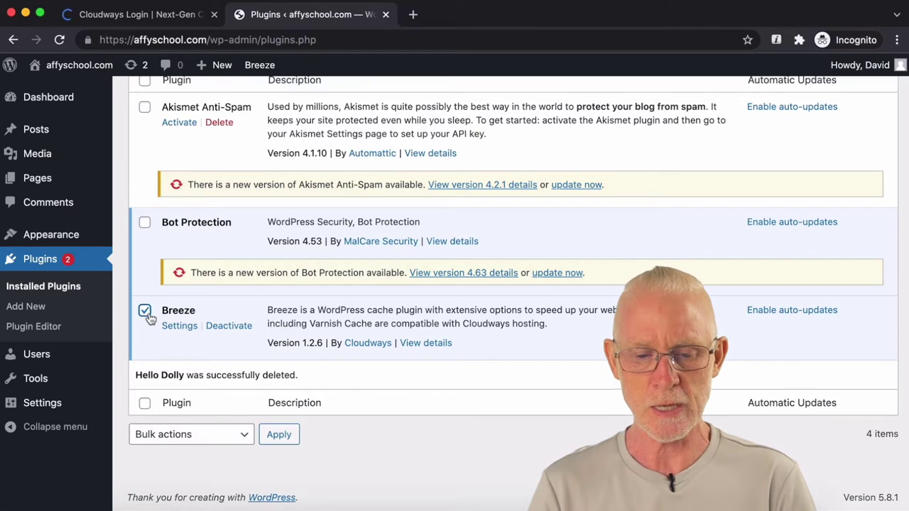
Step: Deactivate the Breeze plugin
left_click_drag(268, 311, 558, 327)
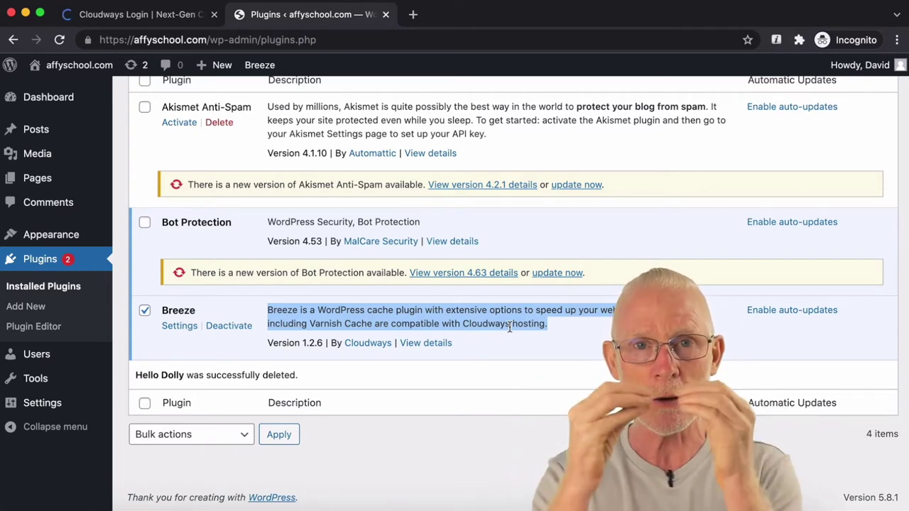
left_click(243, 337)
left_click(243, 332)
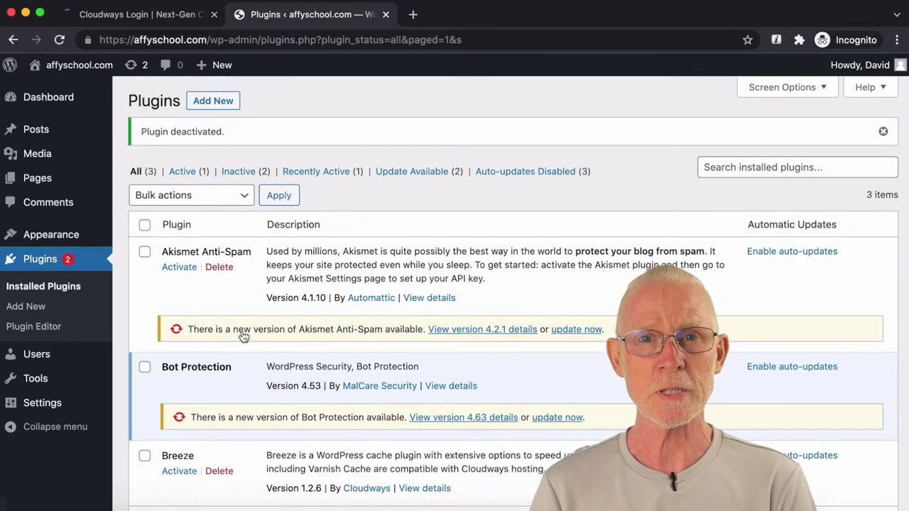
scroll(244, 336, "down", 1)
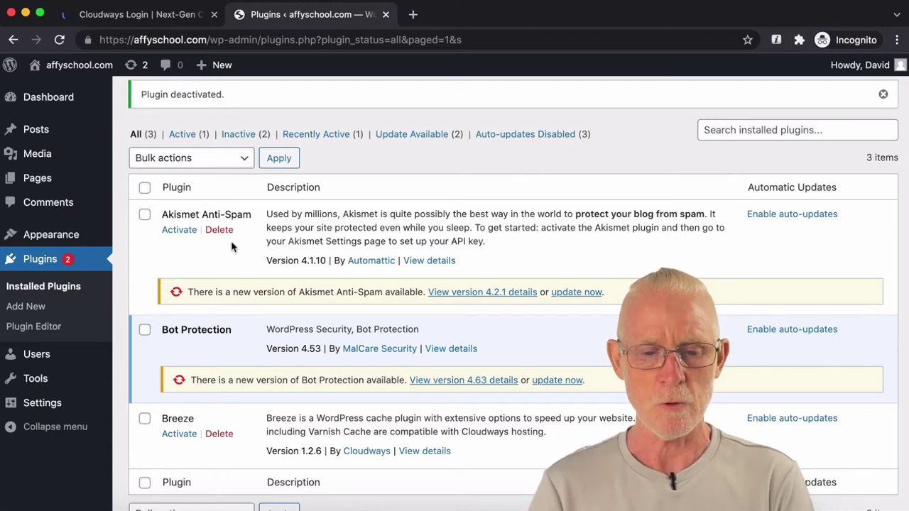
Step: Filter the list to Inactive plugins and tick only Breeze's checkbox
left_click(242, 134)
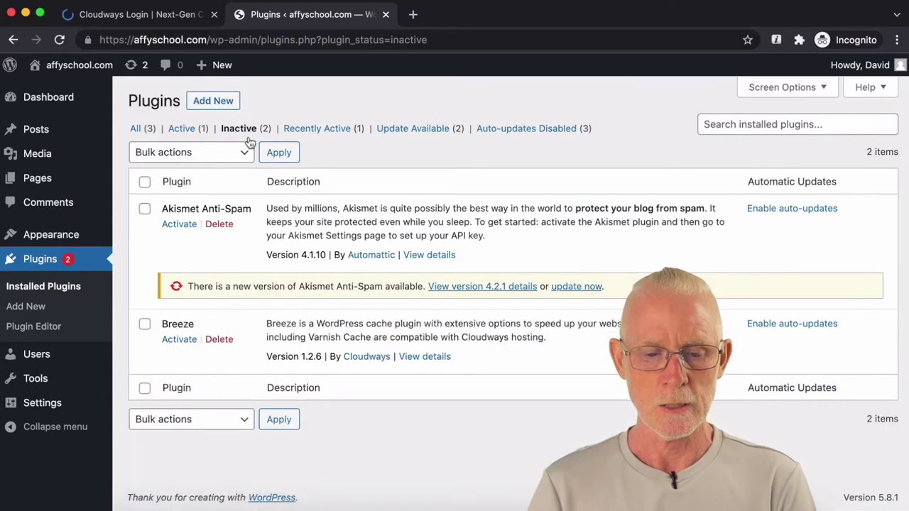
left_click(145, 182)
left_click(144, 209)
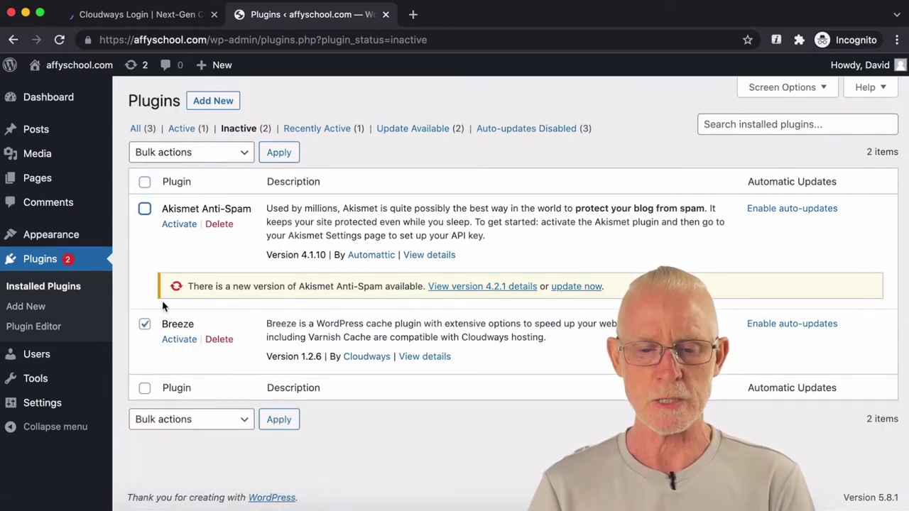
Step: Delete Breeze, then filter to the two plugins with updates available
left_click(218, 340)
left_click(565, 121)
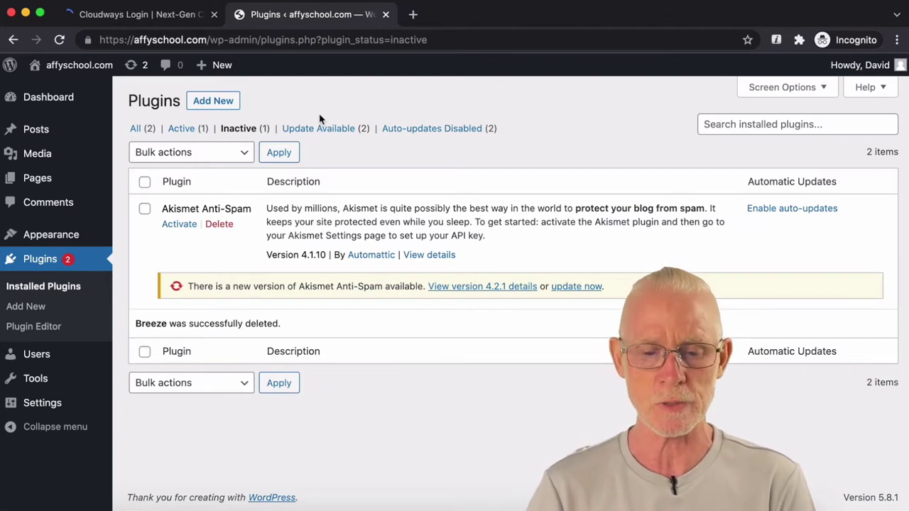
left_click(320, 130)
scroll(331, 142, "down", 1)
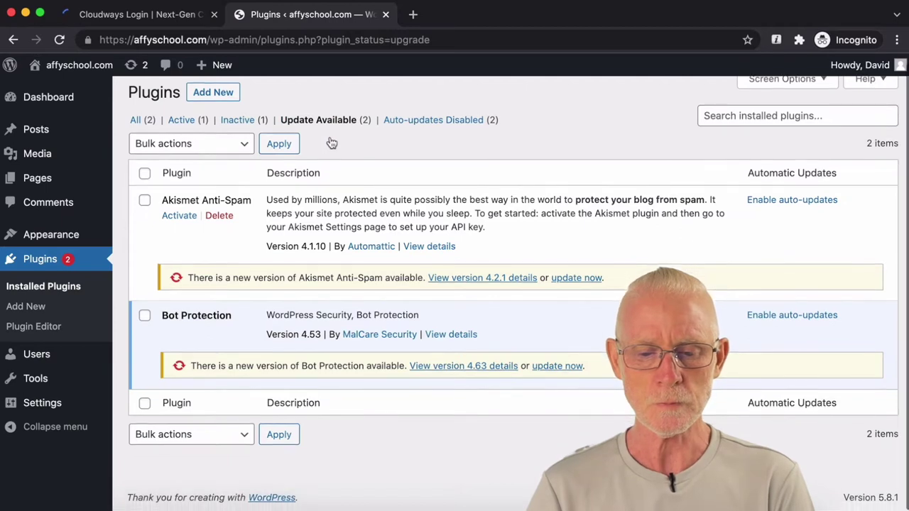
Step: Update Akismet Anti-Spam and Bot Protection, then return to the Dashboard showing WordPress 5.8.1
left_click(582, 278)
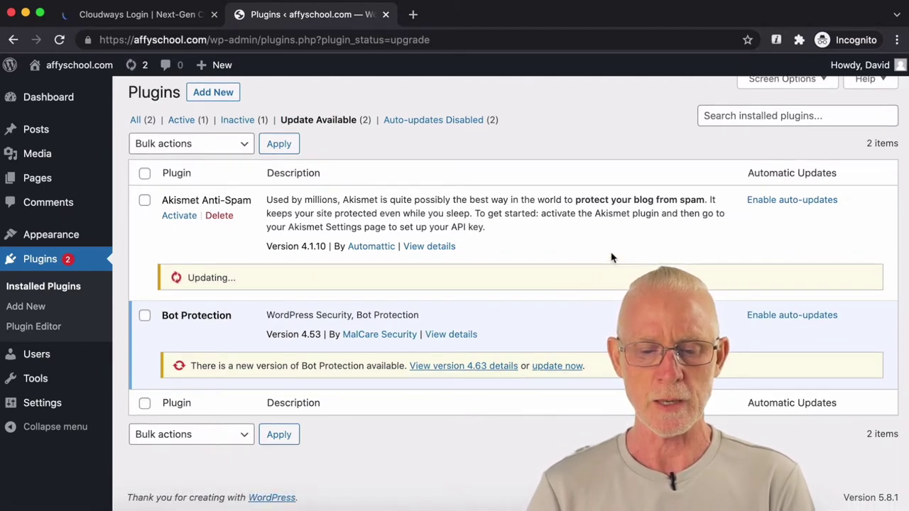
left_click(554, 368)
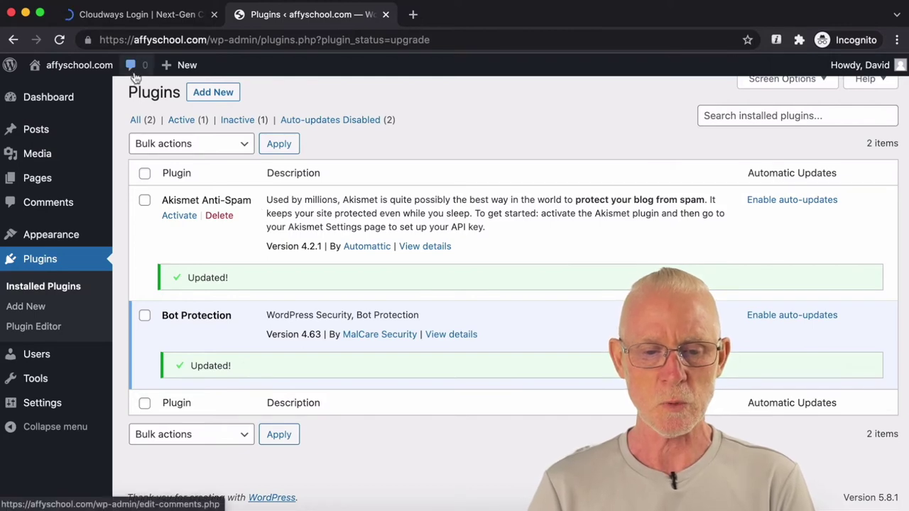
left_click(55, 101)
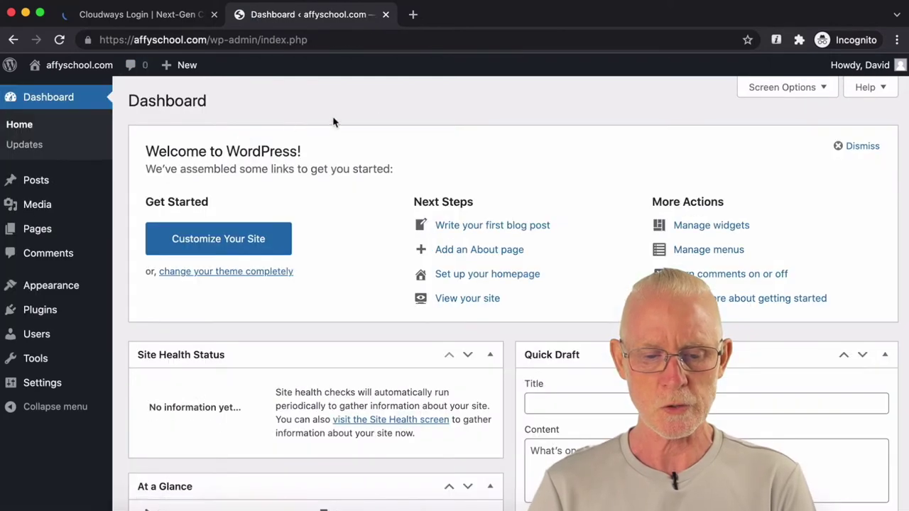
scroll(333, 122, "down", 5)
scroll(334, 122, "down", 1)
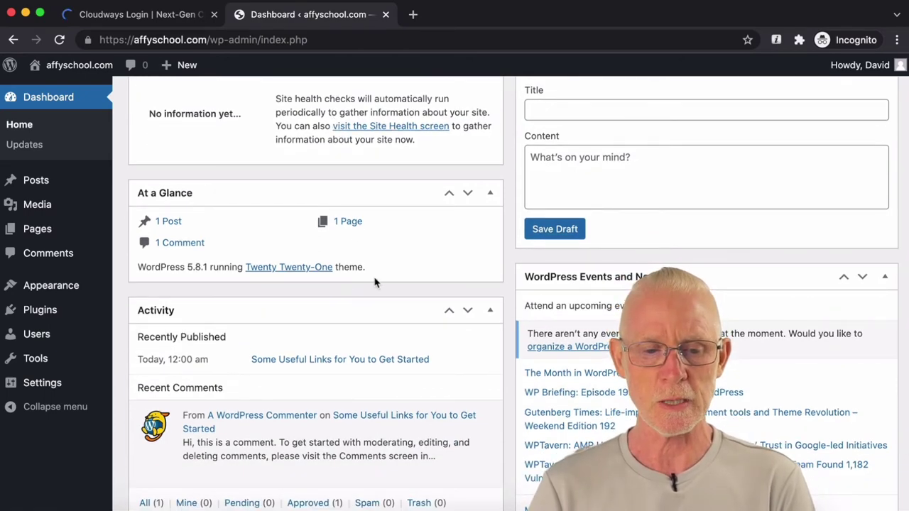
scroll(375, 282, "up", 6)
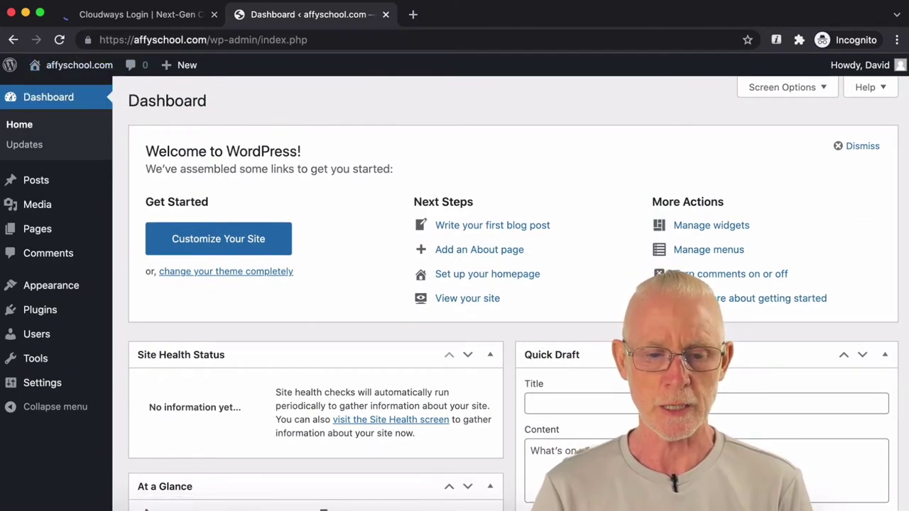
Step: Search the plugin directory for 'updraft', install and activate UpdraftPlus, then dismiss its welcome popup
left_click(48, 312)
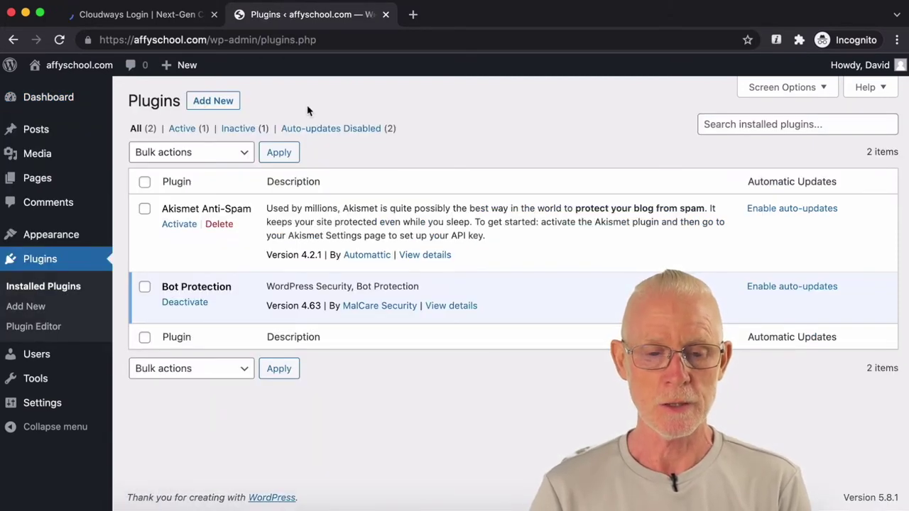
left_click(231, 107)
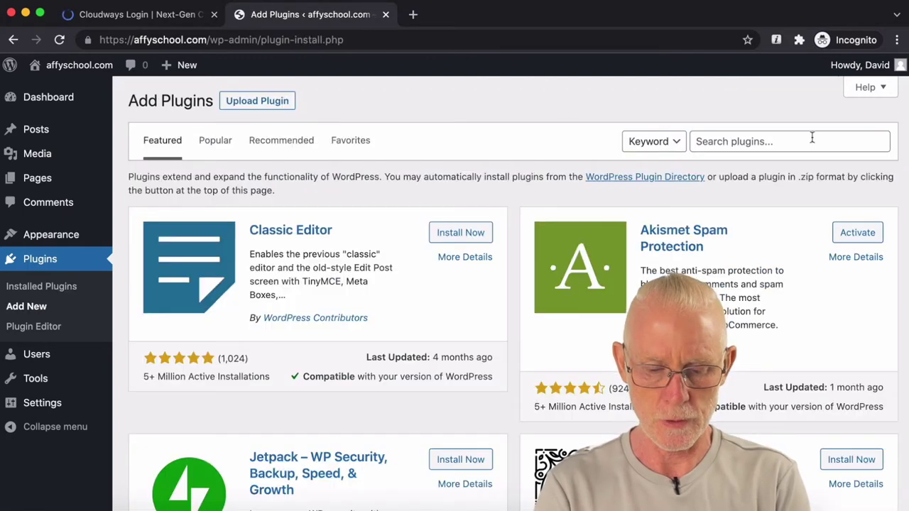
left_click(748, 146)
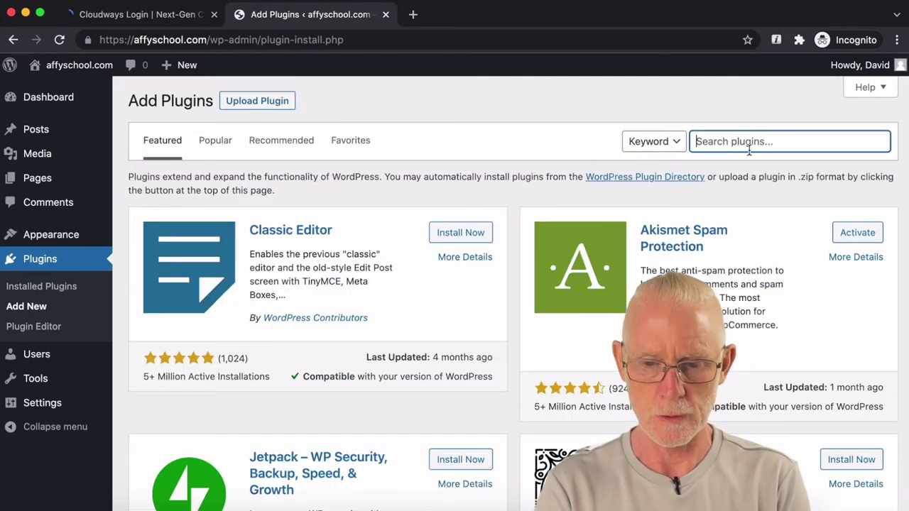
type("updraft")
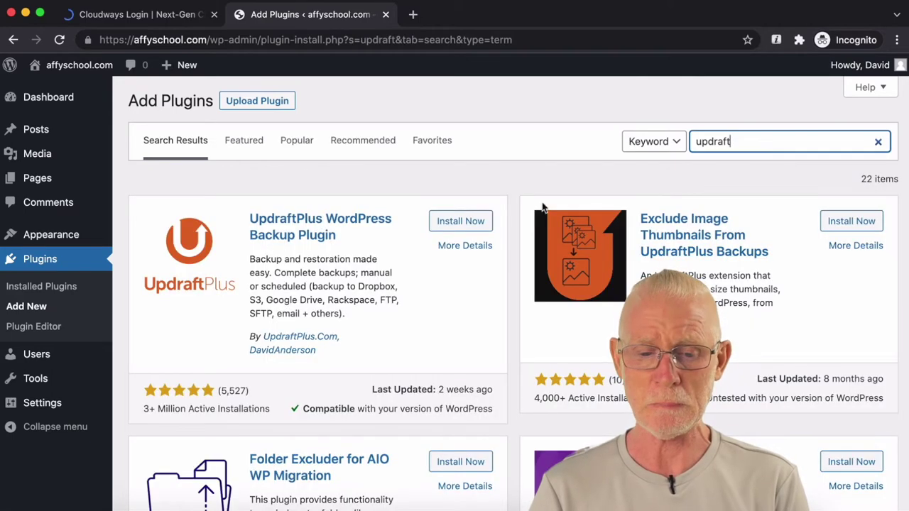
left_click(479, 222)
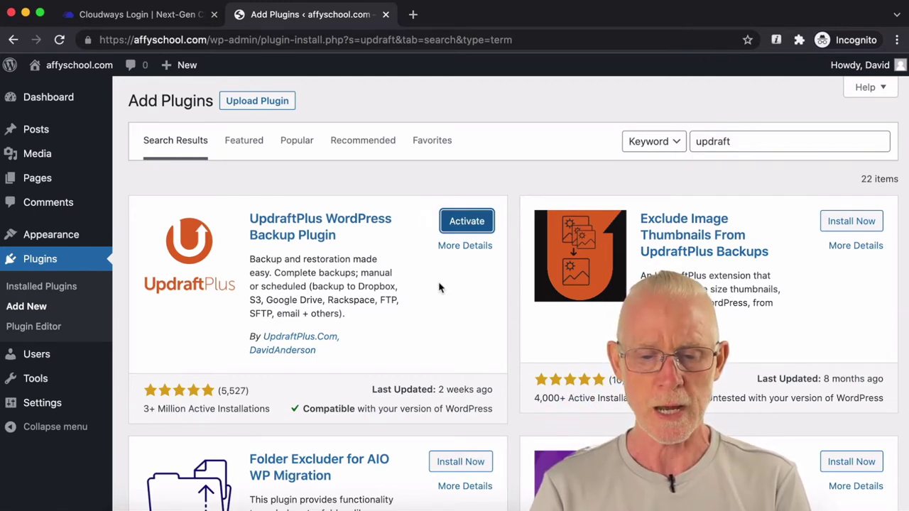
left_click(467, 223)
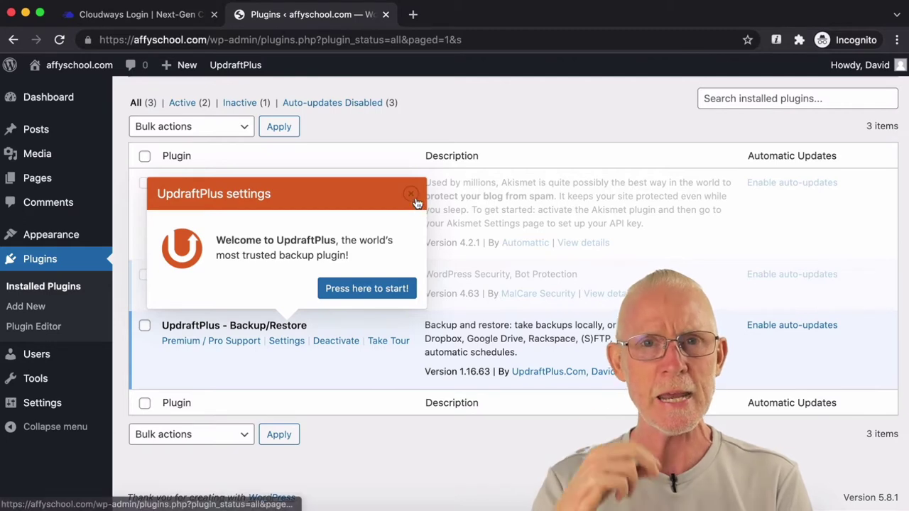
left_click(411, 194)
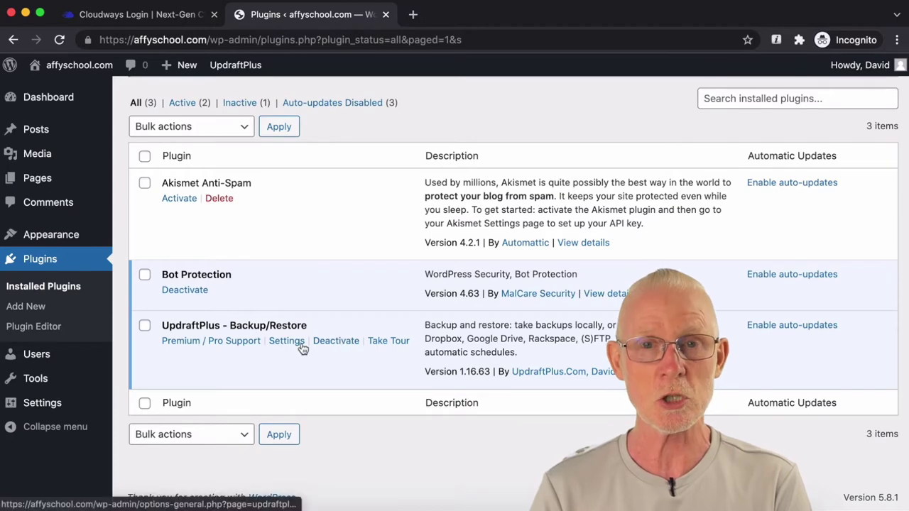
Step: Set the UpdraftPlus files backup schedule to Weekly and the database schedule to Daily
left_click(286, 342)
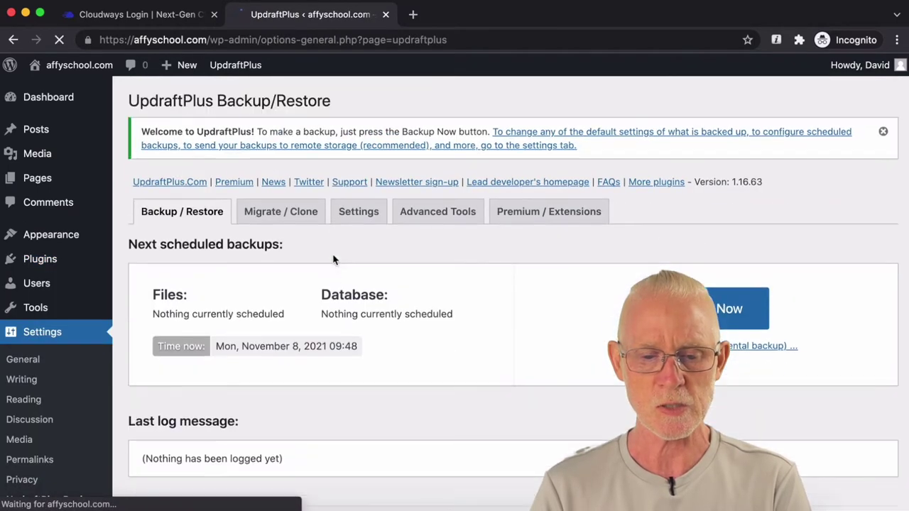
left_click(368, 215)
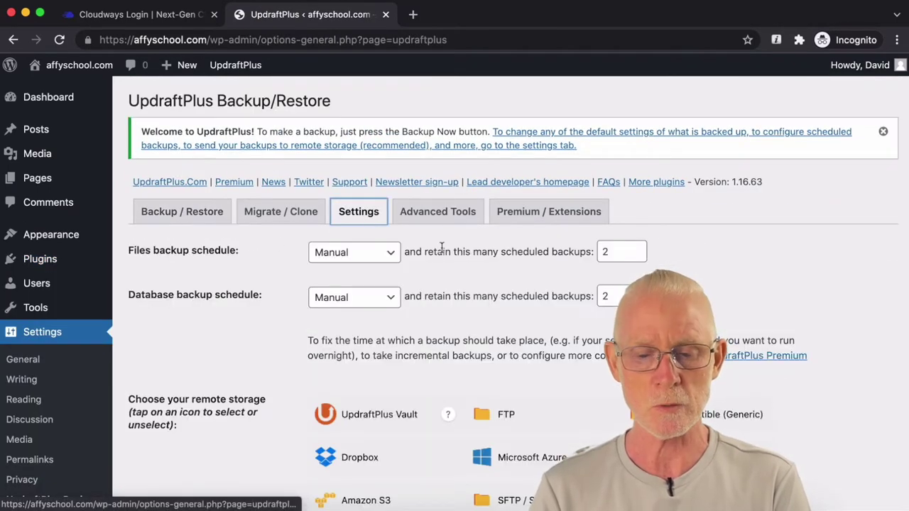
scroll(359, 227, "down", 1)
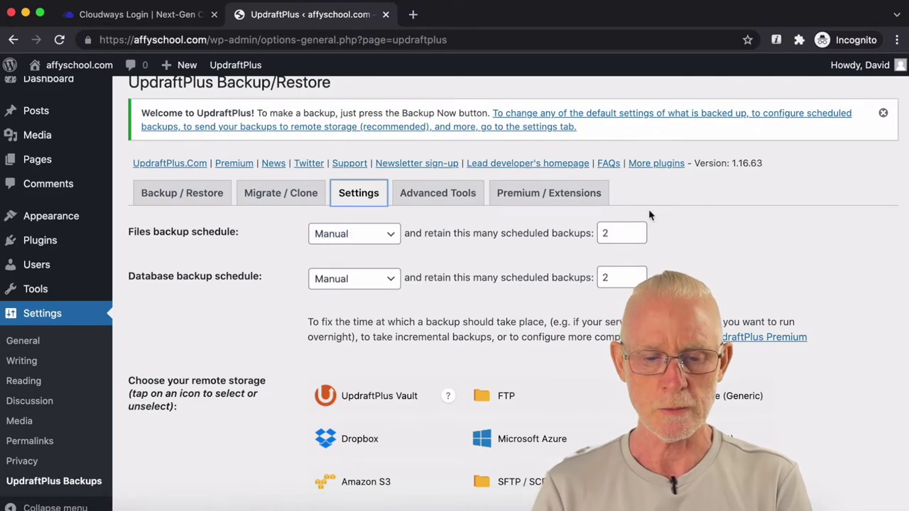
double_click(609, 233)
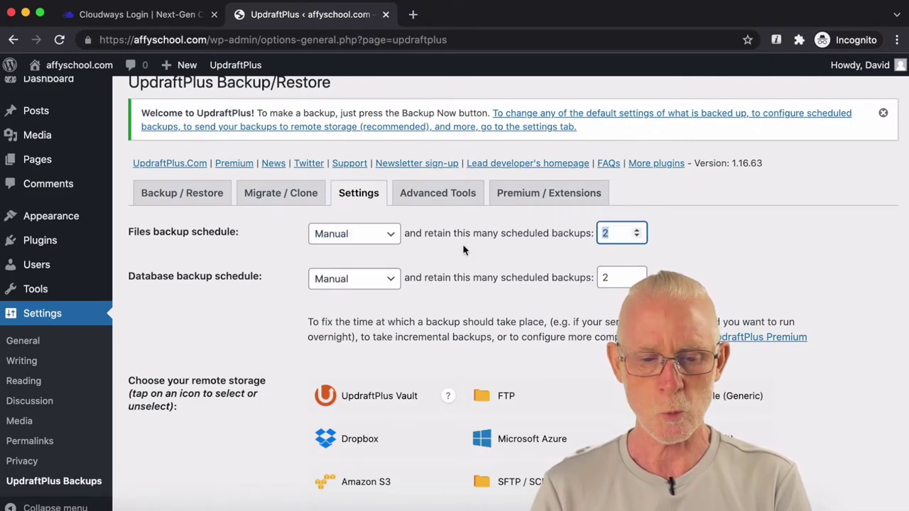
left_click(354, 233)
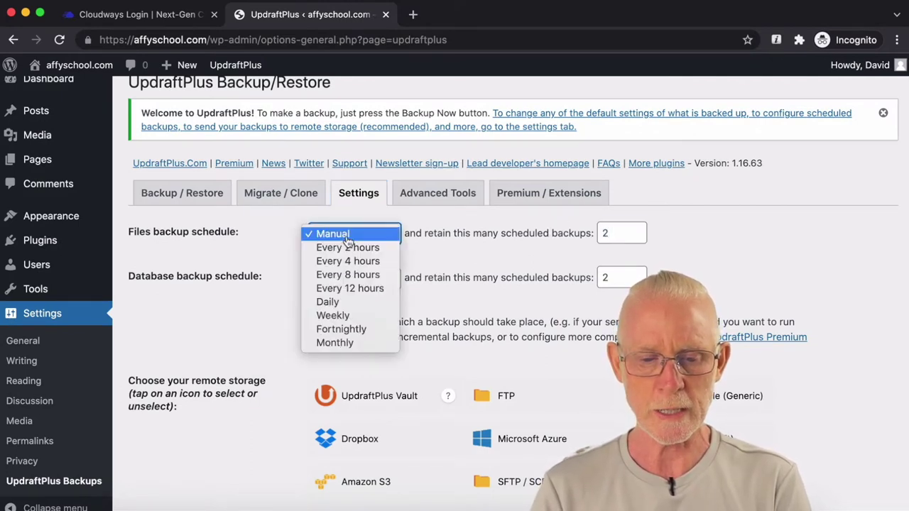
left_click(364, 318)
left_click(362, 278)
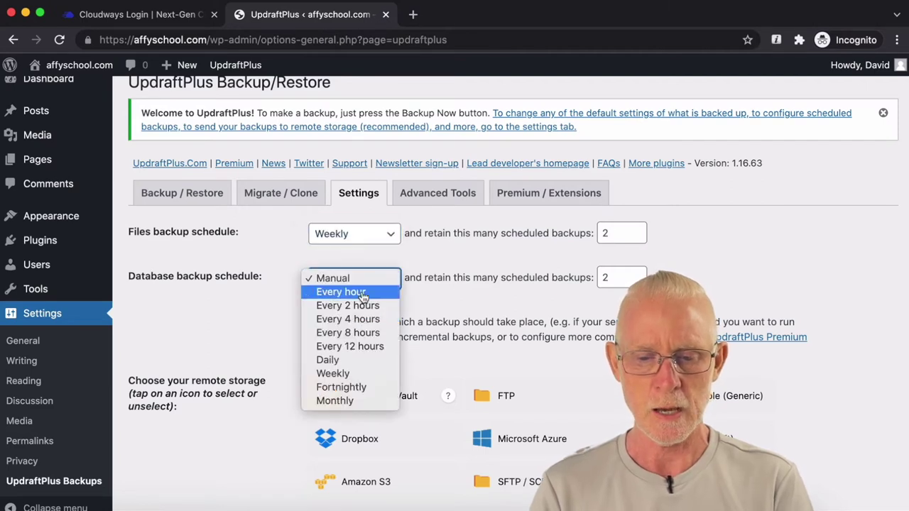
left_click(368, 361)
Step: Keep 4 file backups and 14 database backups, then save the settings
left_click_drag(608, 234, 588, 235)
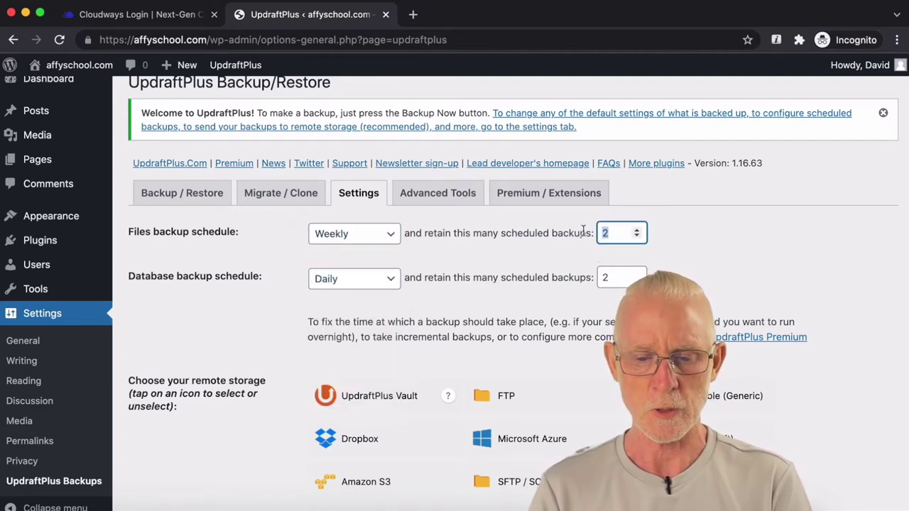
type("4")
left_click_drag(610, 279, 568, 277)
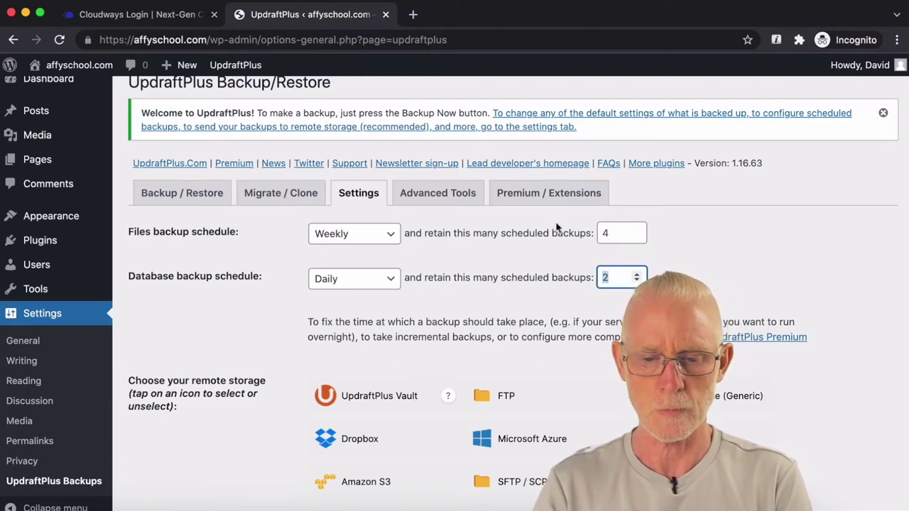
key("Tab")
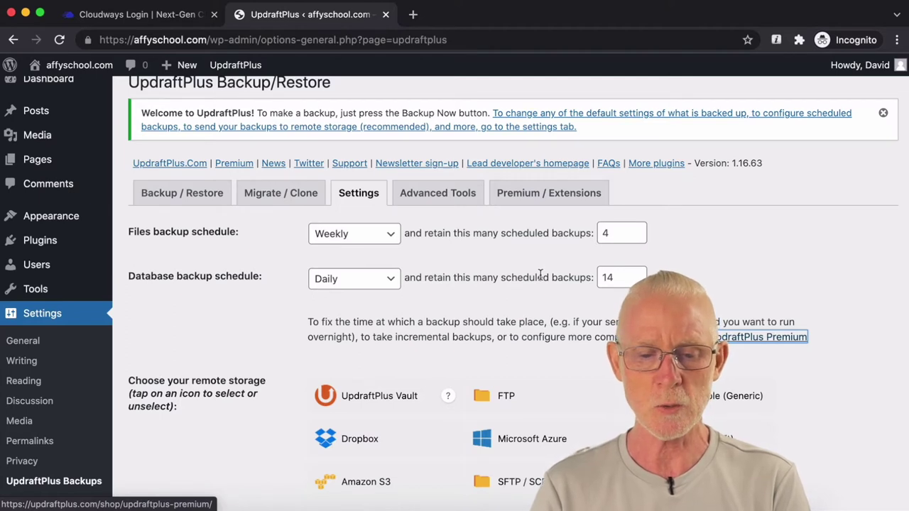
left_click(390, 282)
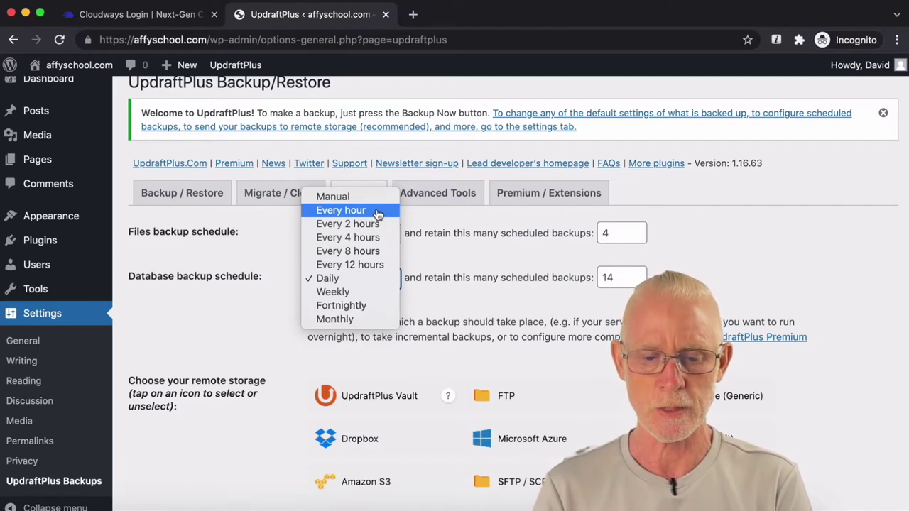
left_click(425, 296)
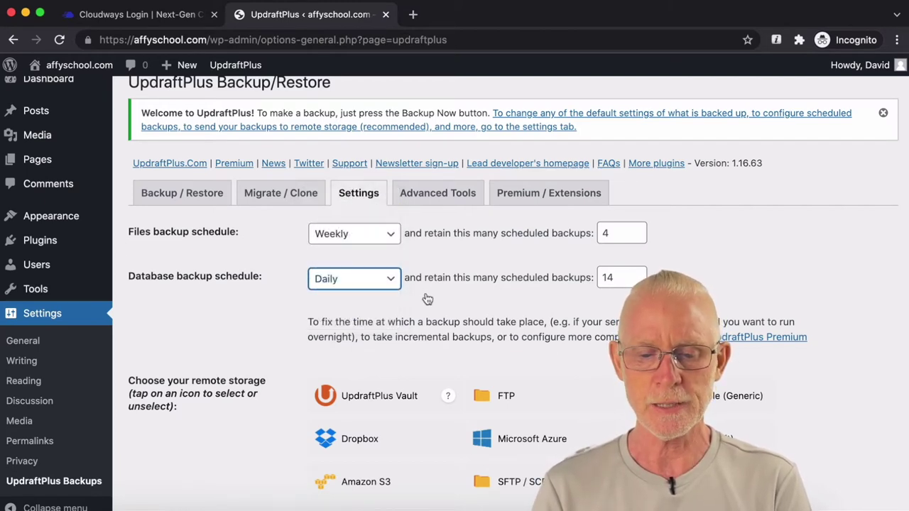
scroll(386, 314, "down", 5)
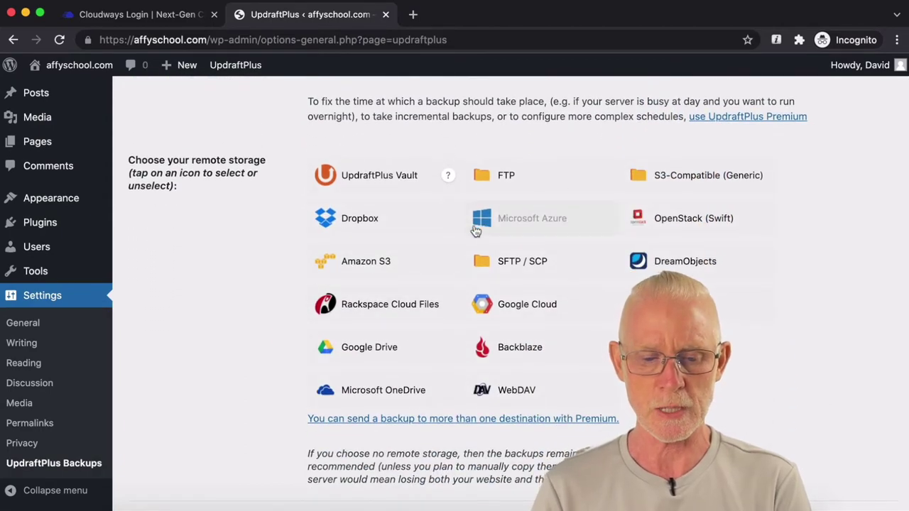
scroll(287, 280, "down", 15)
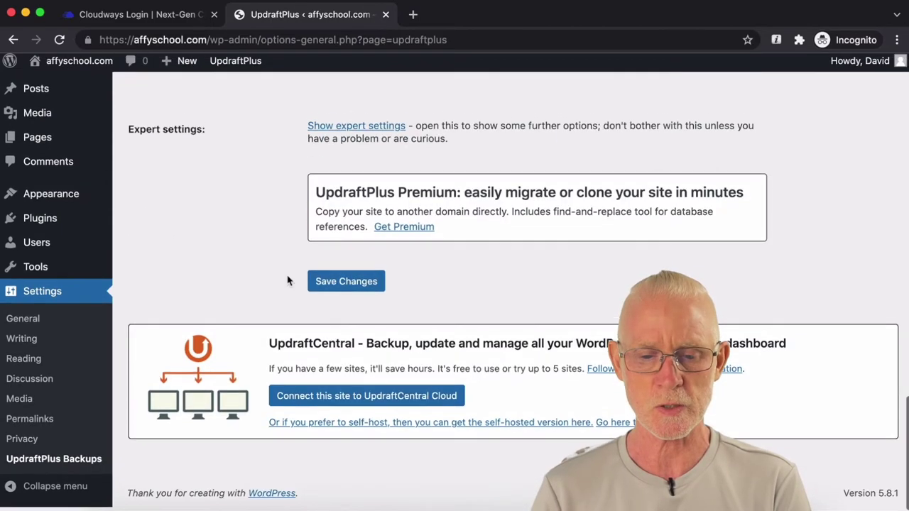
left_click(339, 286)
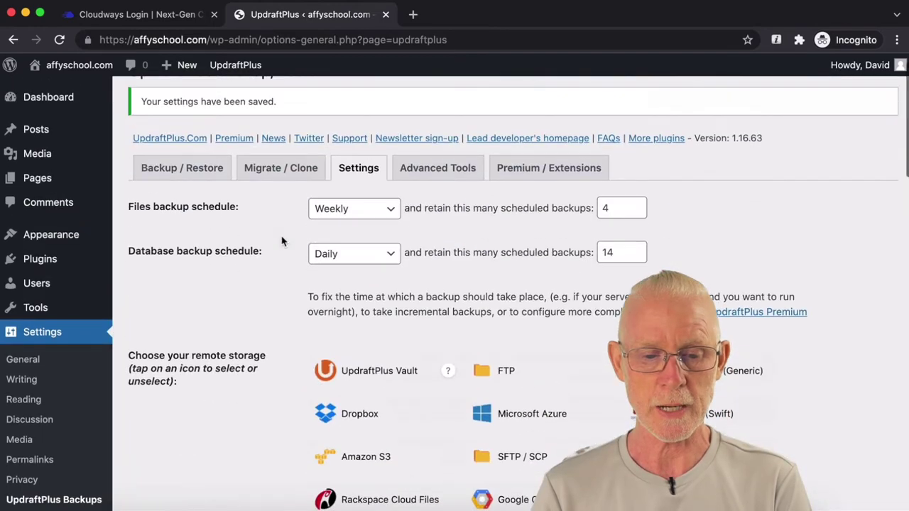
Step: Run a manual UpdraftPlus backup including both database and files
left_click(186, 176)
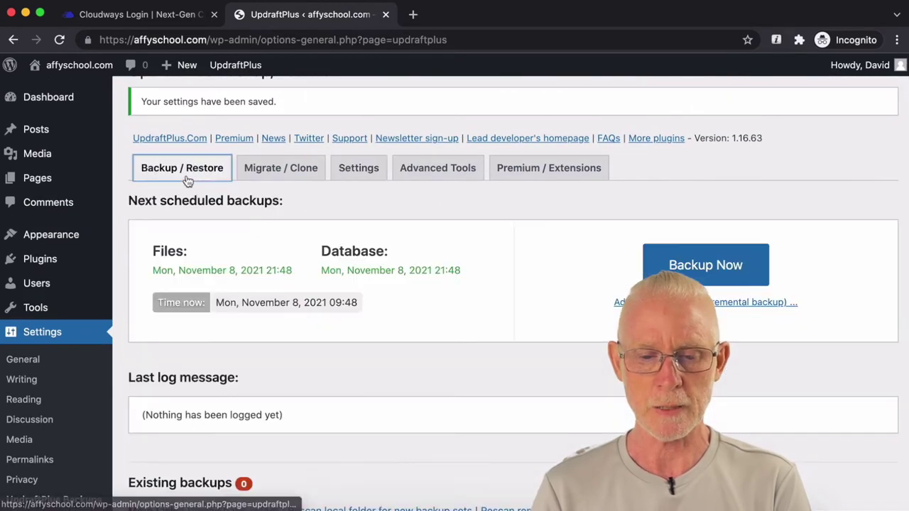
left_click(743, 266)
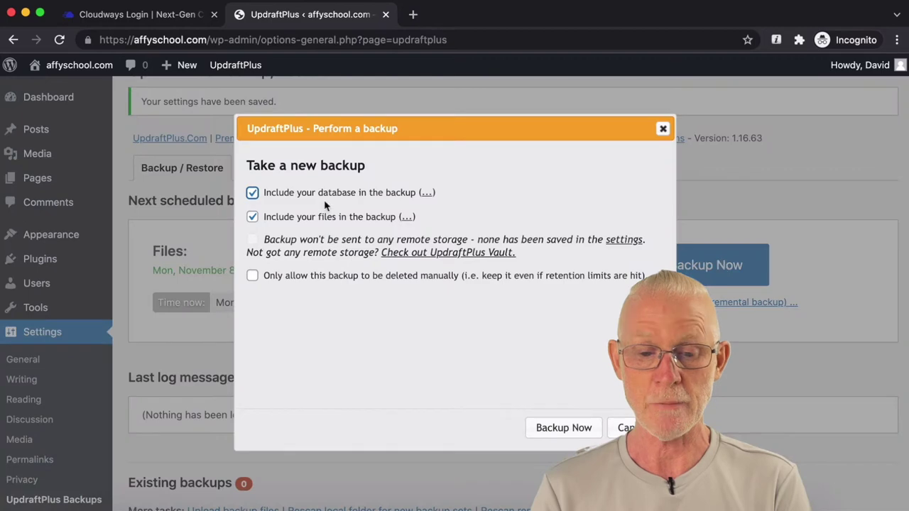
left_click(538, 427)
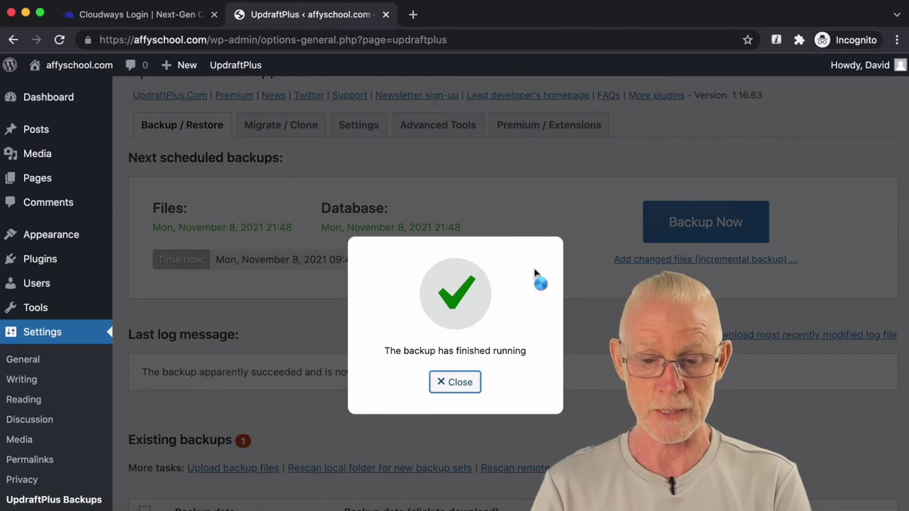
left_click(576, 303)
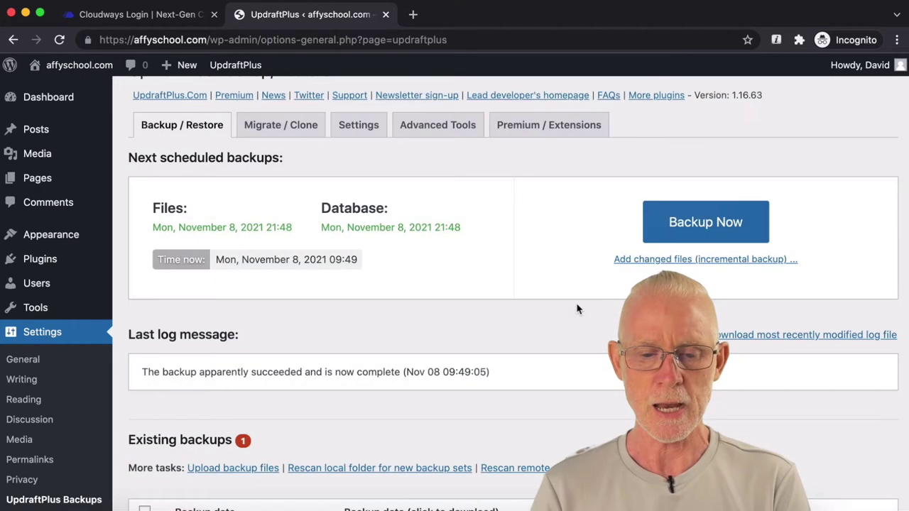
Step: Run a second, database-only backup with 'Include your files' unticked
left_click(692, 231)
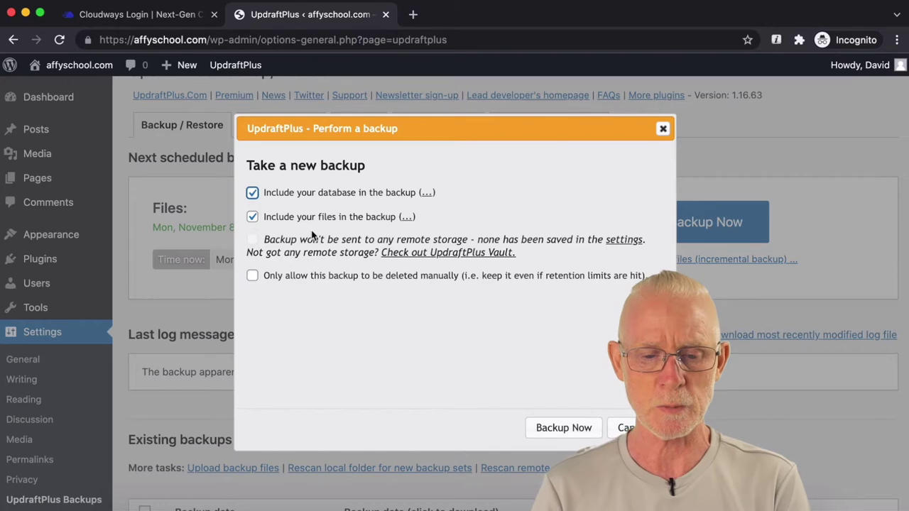
left_click(252, 217)
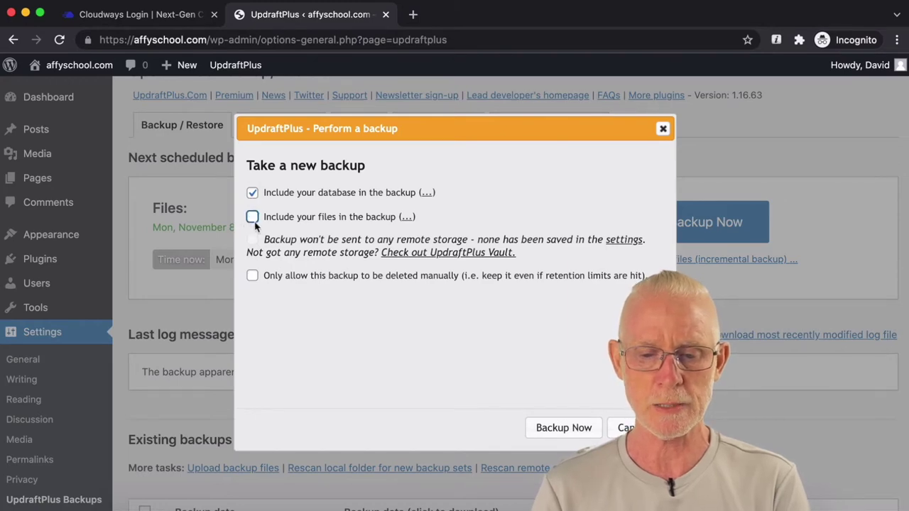
left_click(560, 427)
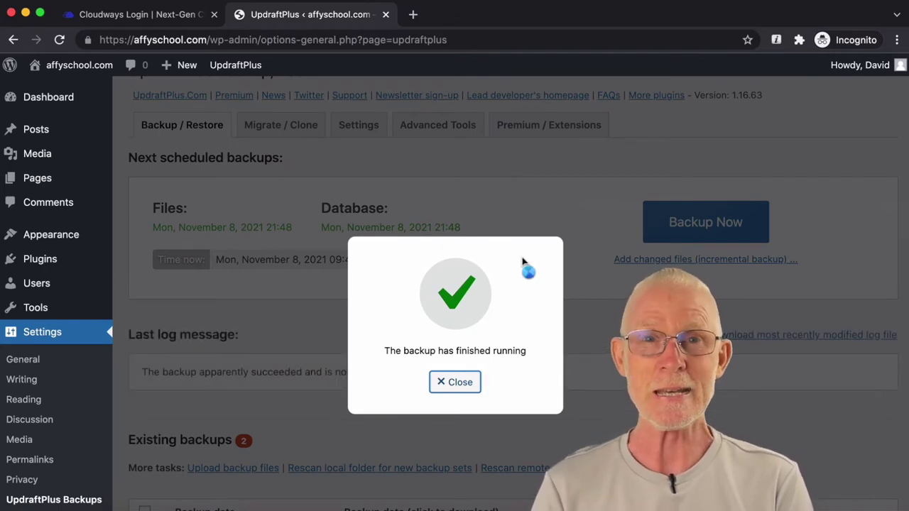
key("Escape")
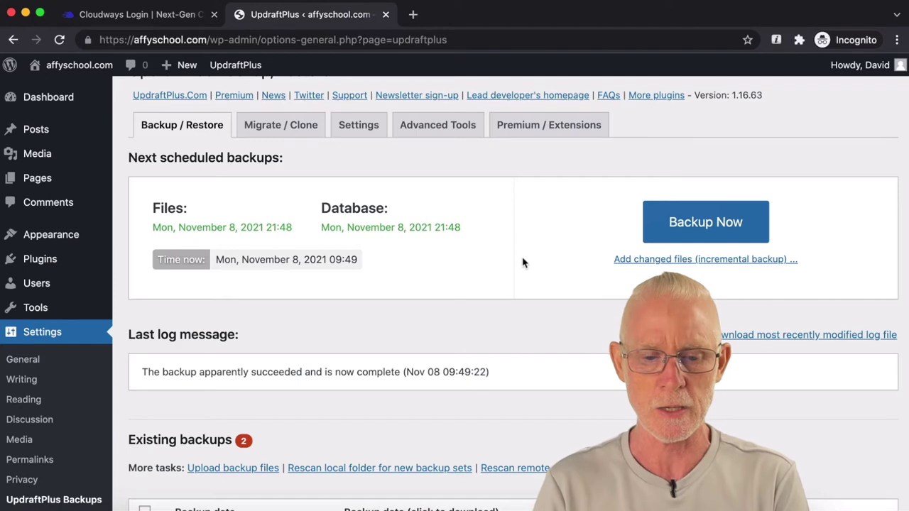
scroll(523, 262, "down", 5)
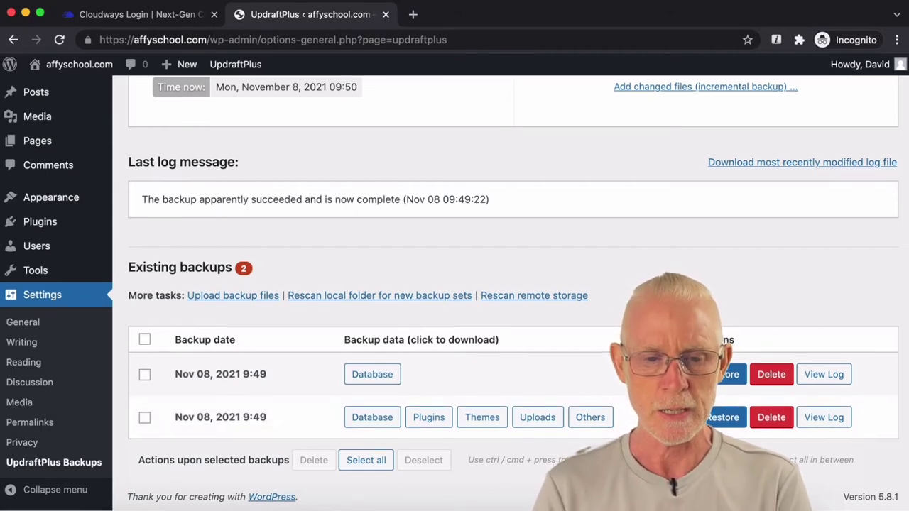
scroll(208, 79, "up", 6)
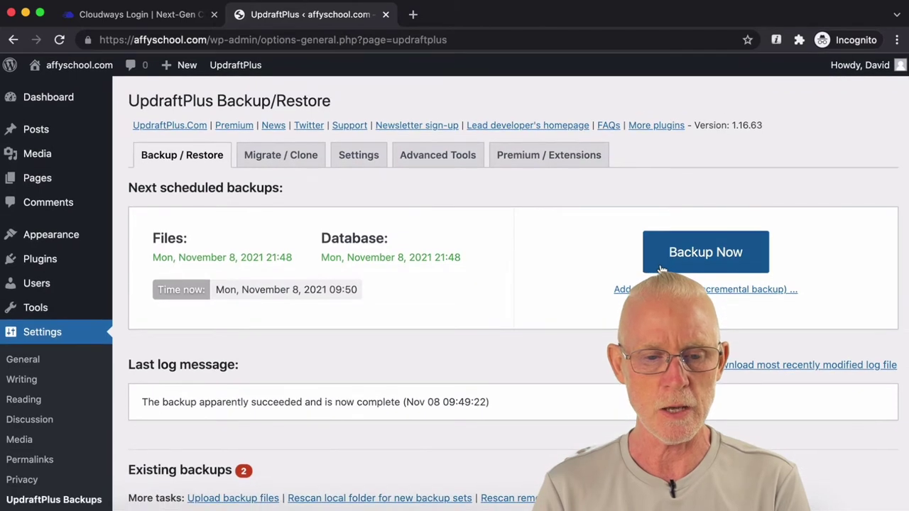
mouse_move(174, 66)
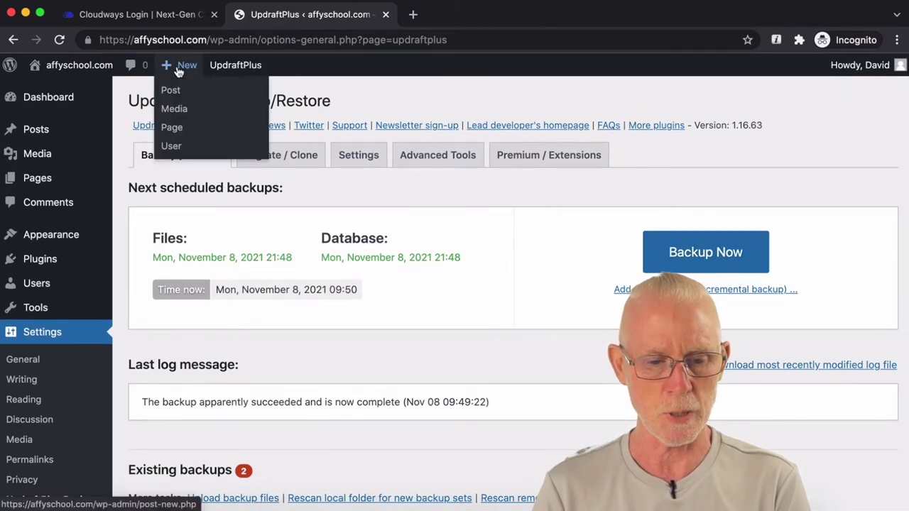
mouse_move(60, 269)
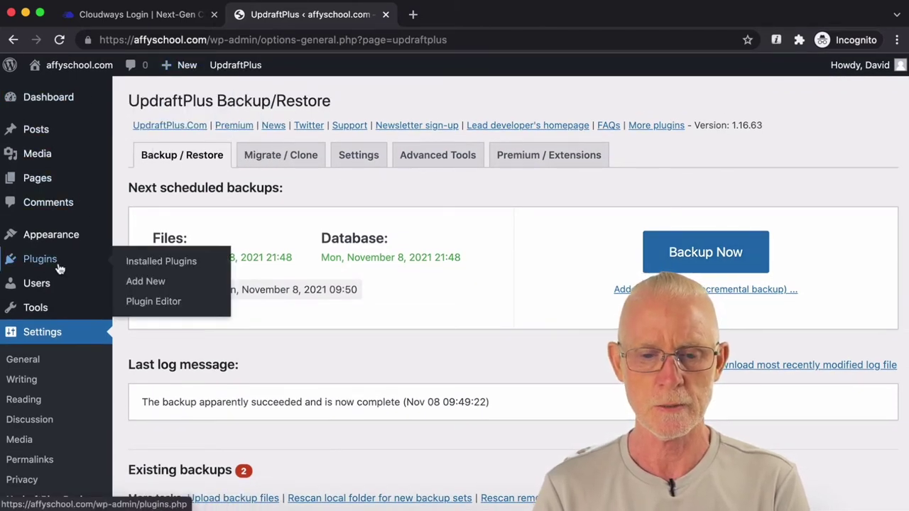
Step: Search the plugin directory for 'yoast', then install and activate Yoast SEO
left_click(142, 281)
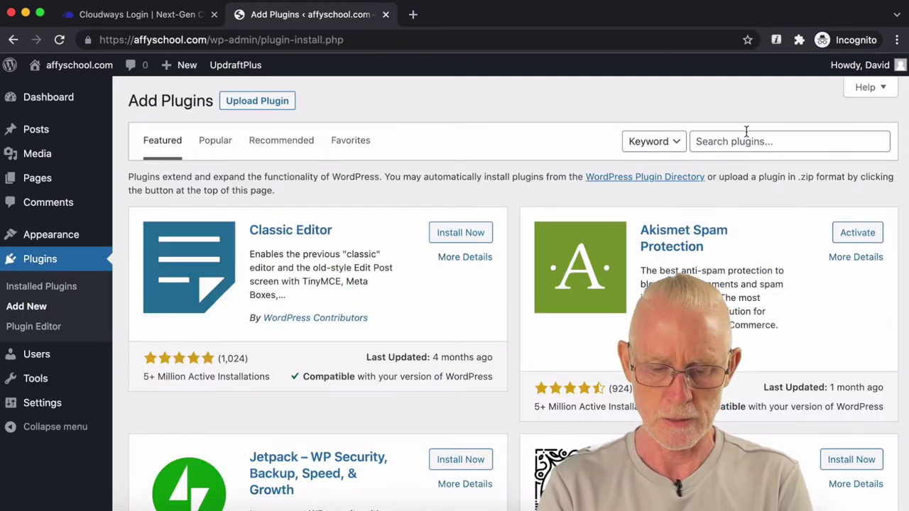
left_click(742, 140)
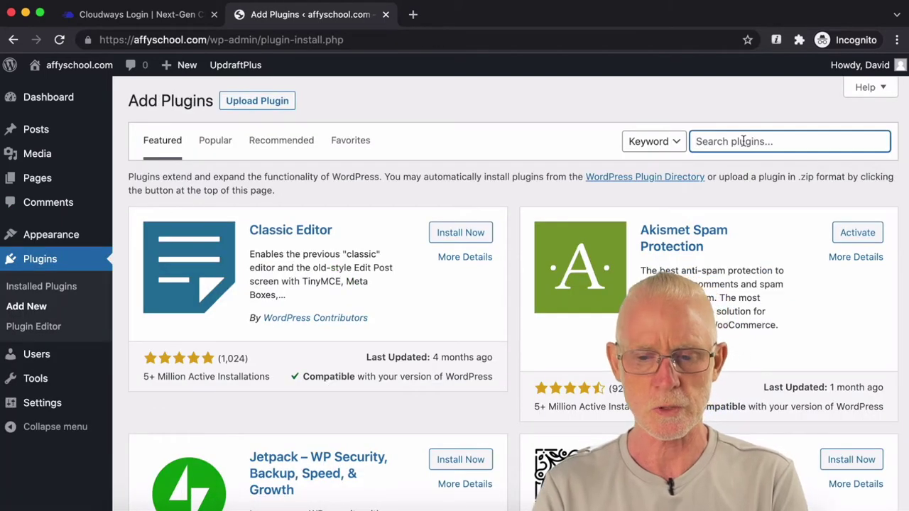
type("yoast")
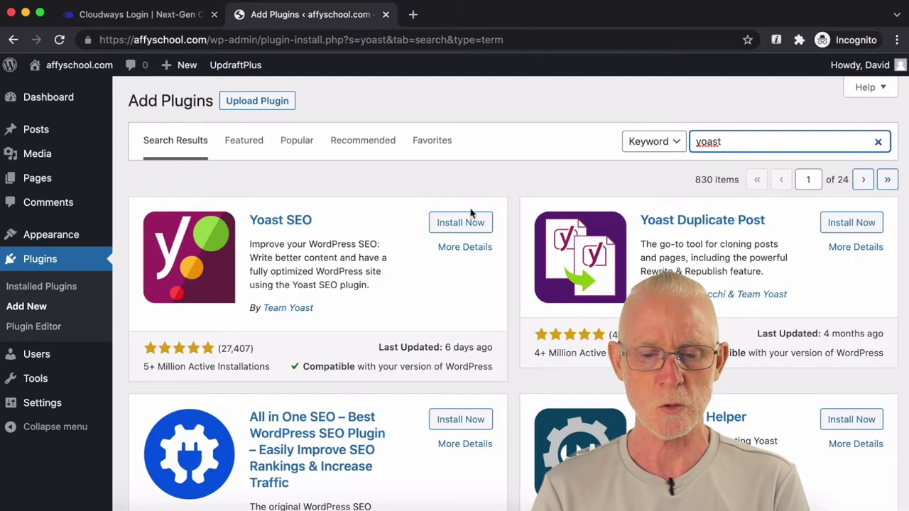
left_click(447, 231)
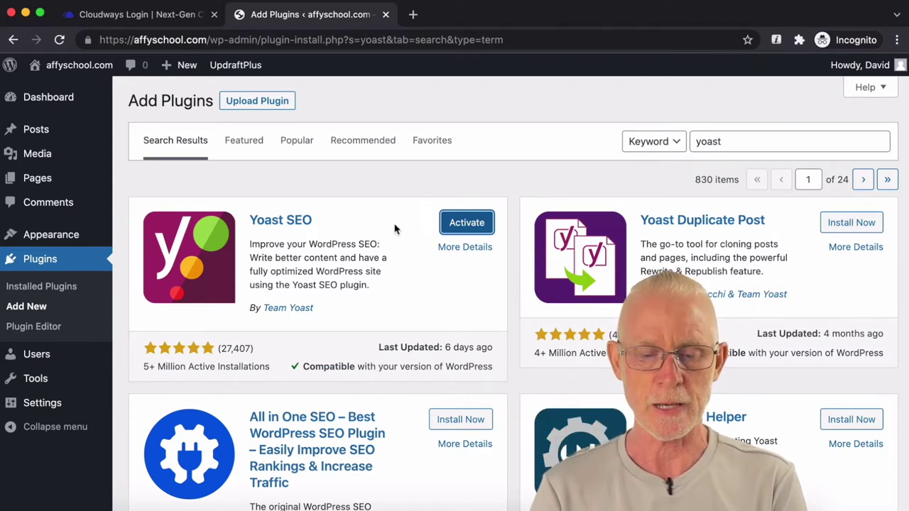
left_click(454, 226)
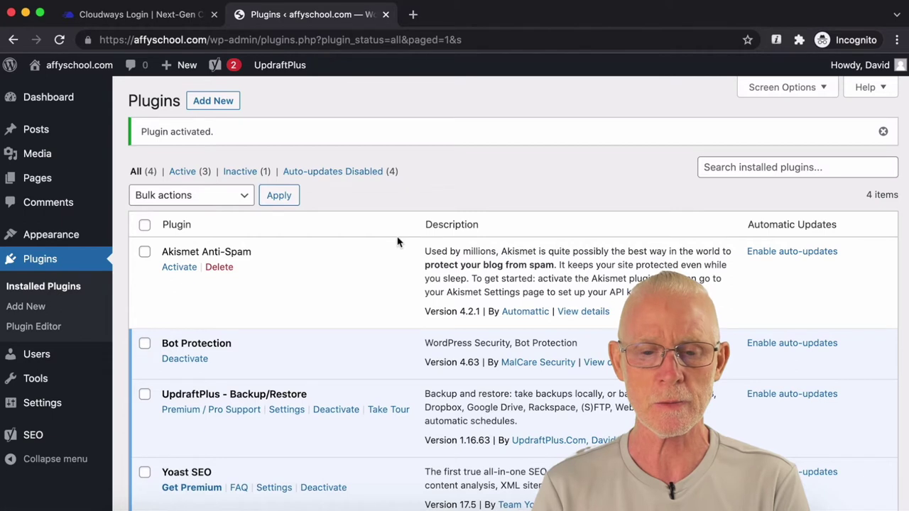
Step: Open getus.at/rankmath in a new browser tab
left_click(413, 20)
type("getus.at/r")
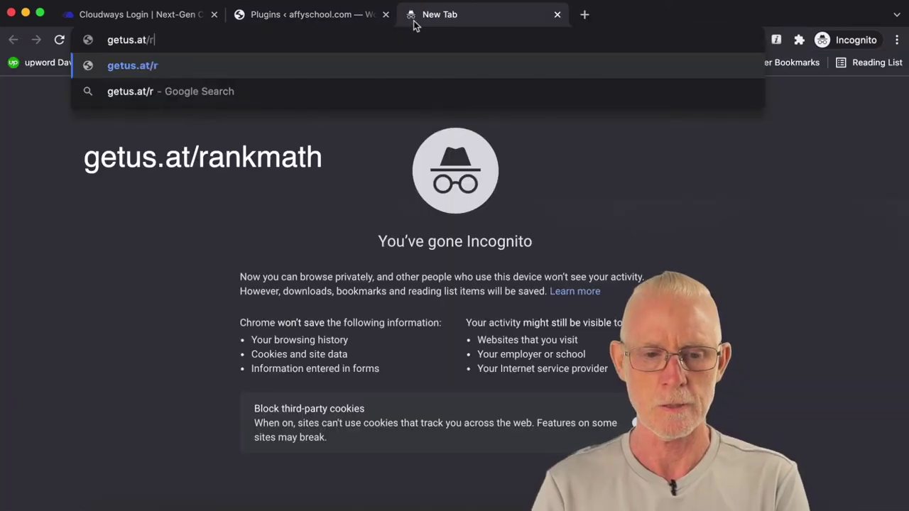
type("ankmath")
key("Return")
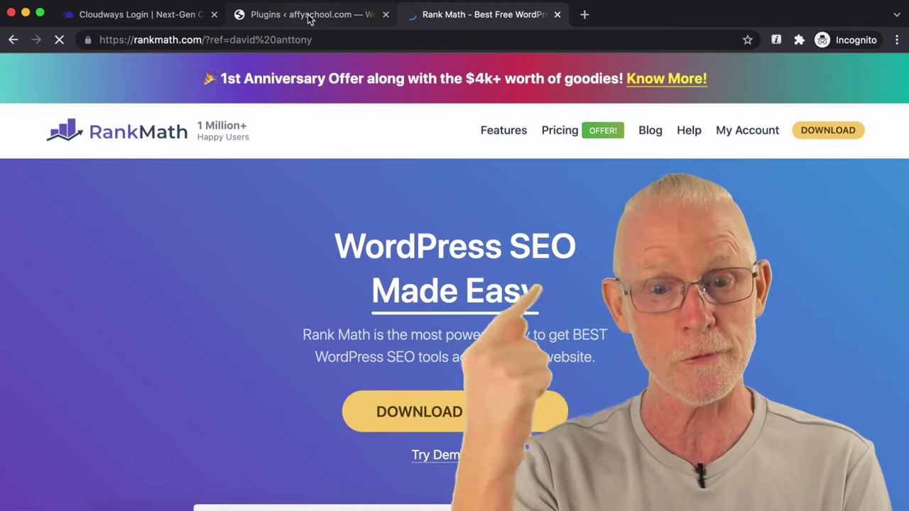
Step: Go back to the WordPress Plugins tab and close the Rank Math tab
left_click(312, 16)
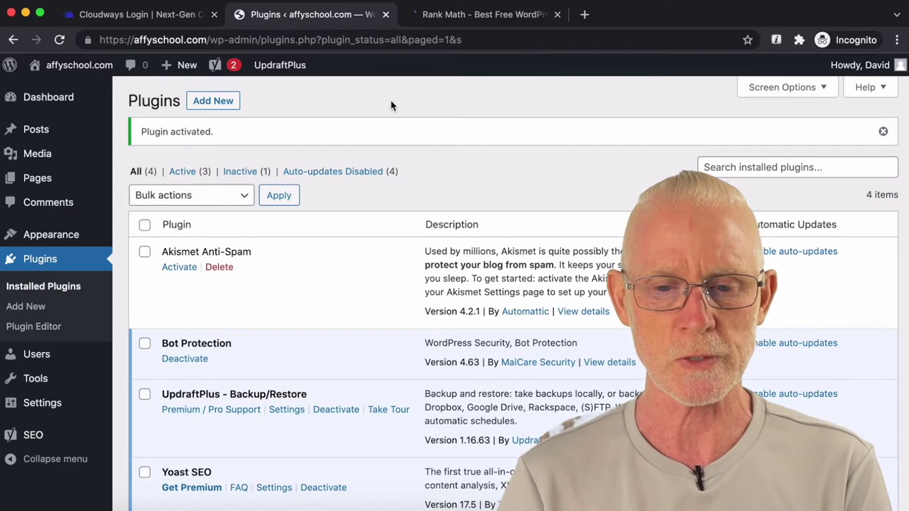
left_click(550, 23)
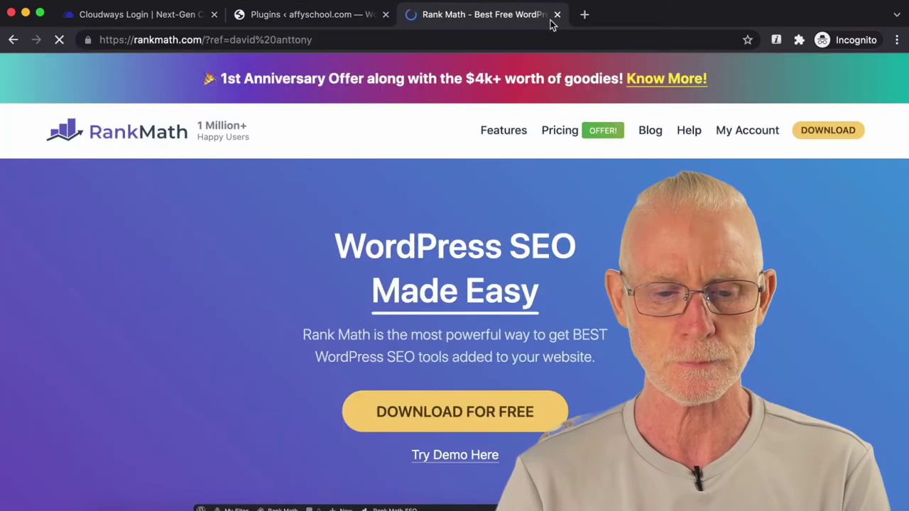
left_click(556, 15)
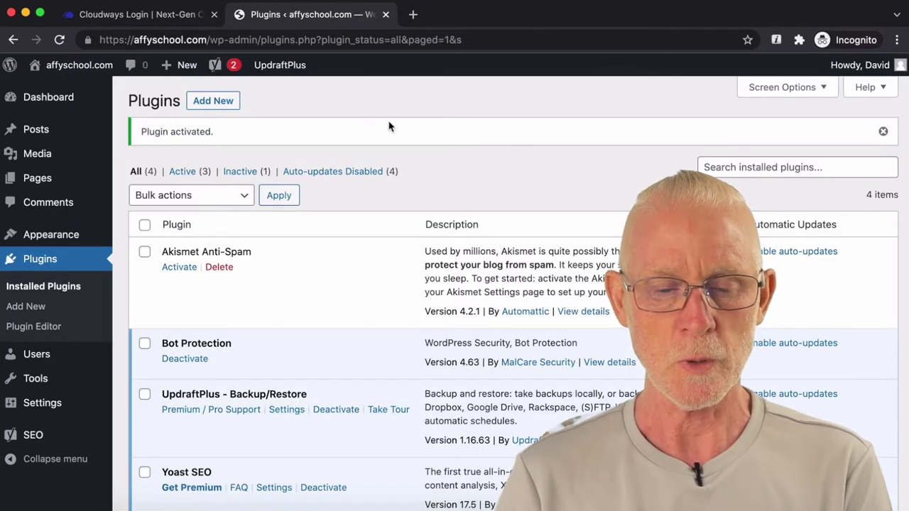
Step: Upload wp-rocket_3.10.1.zip as a new plugin, install it, and activate WP Rocket
scroll(389, 126, "down", 5)
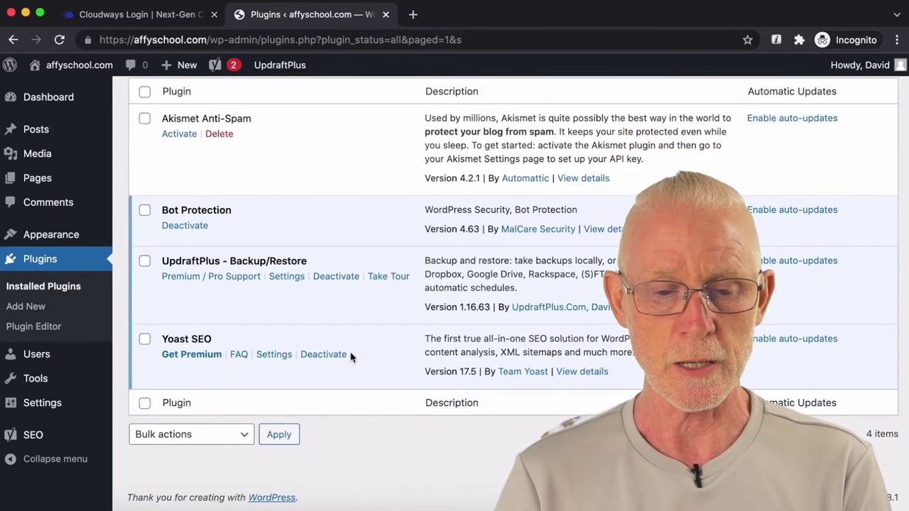
left_click(41, 306)
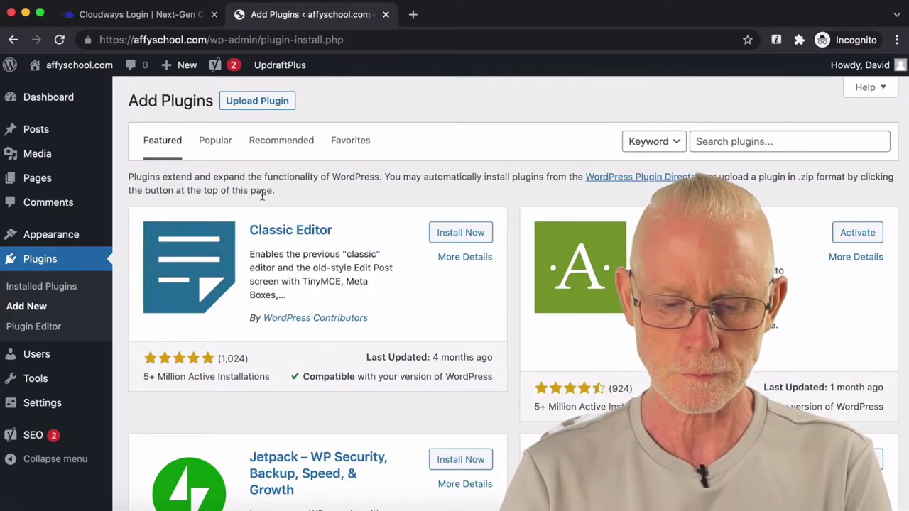
left_click(696, 141)
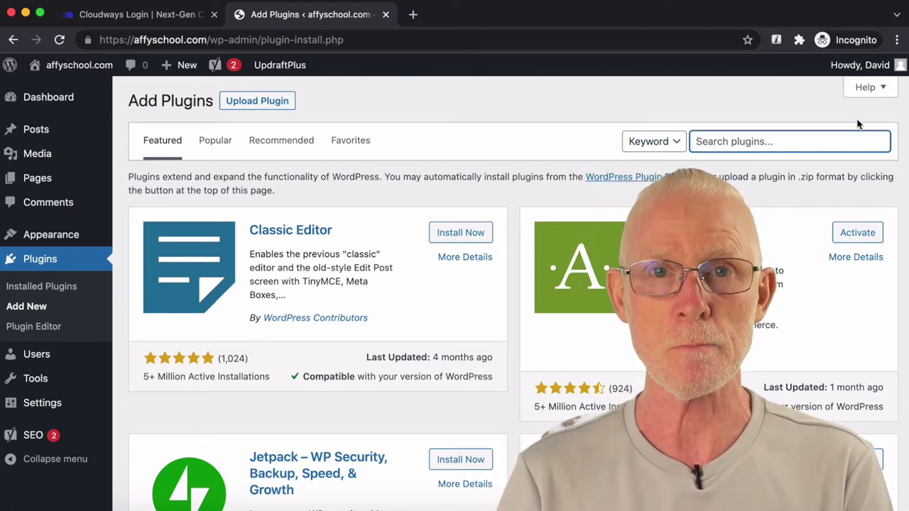
left_click(263, 104)
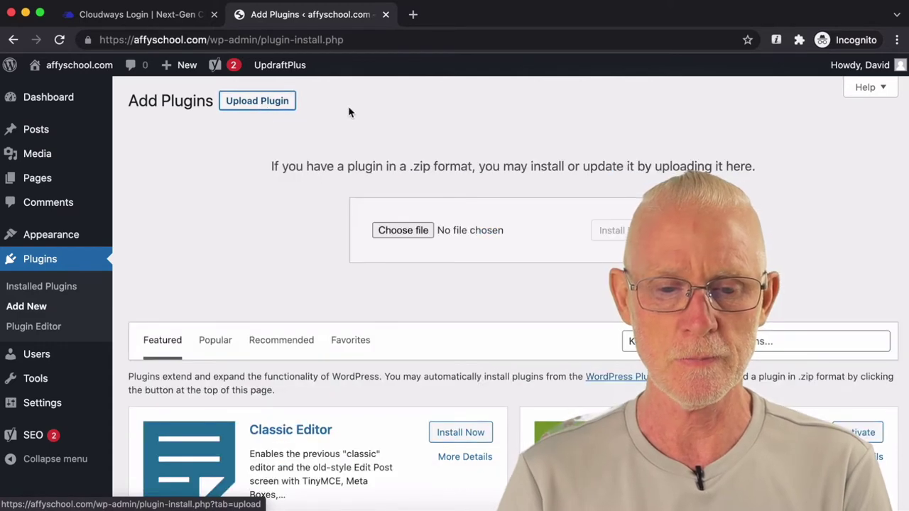
left_click(402, 230)
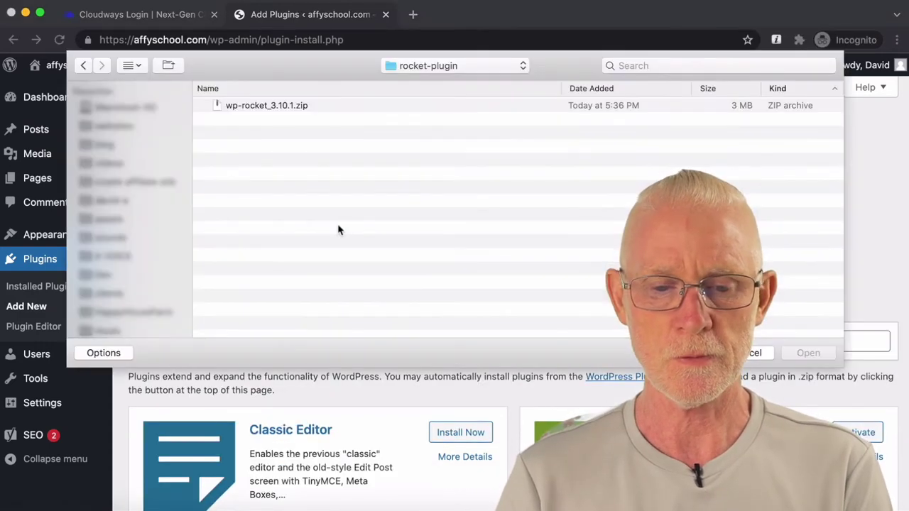
left_click(274, 108)
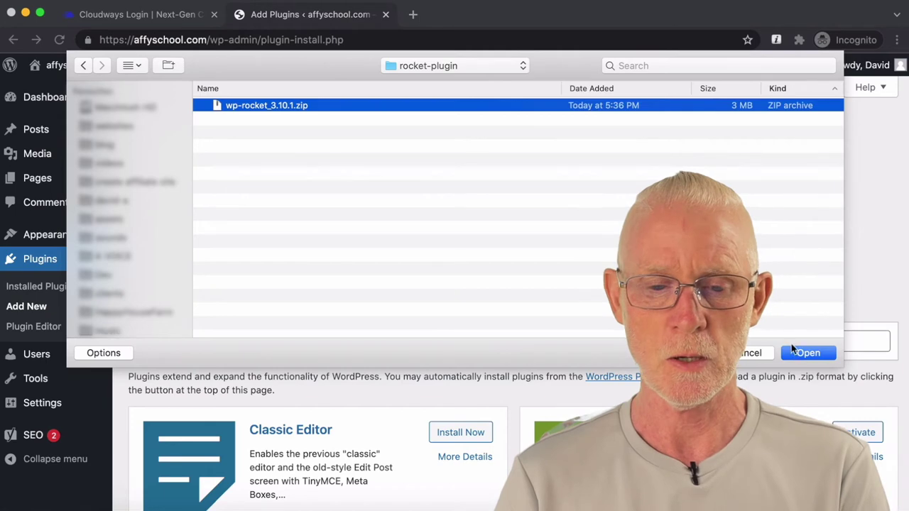
left_click(809, 353)
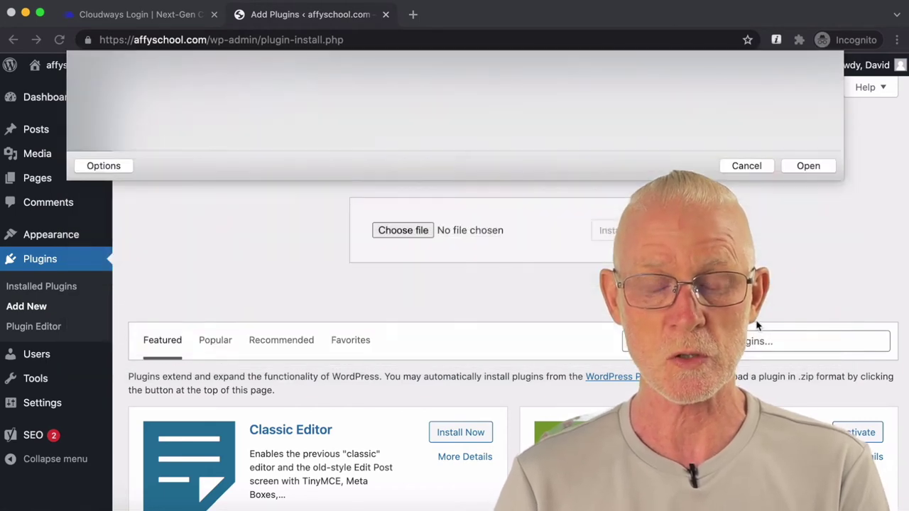
left_click(611, 230)
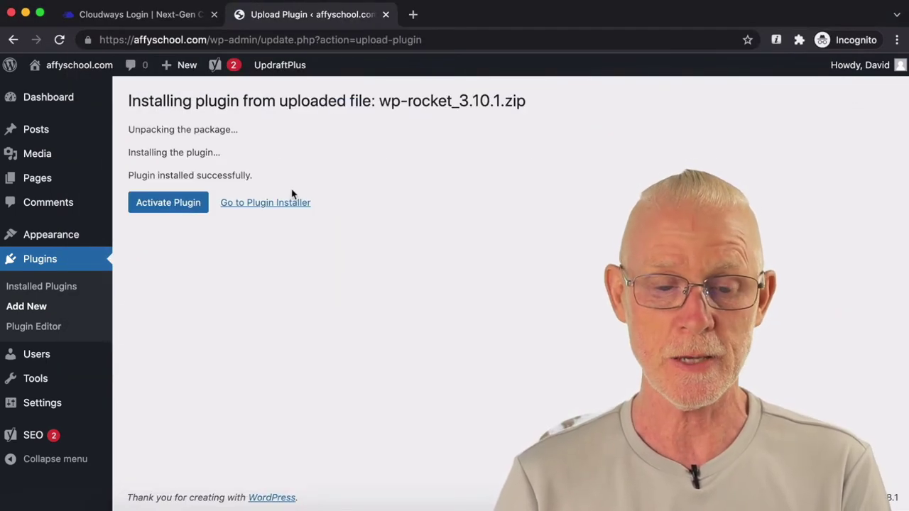
left_click(193, 205)
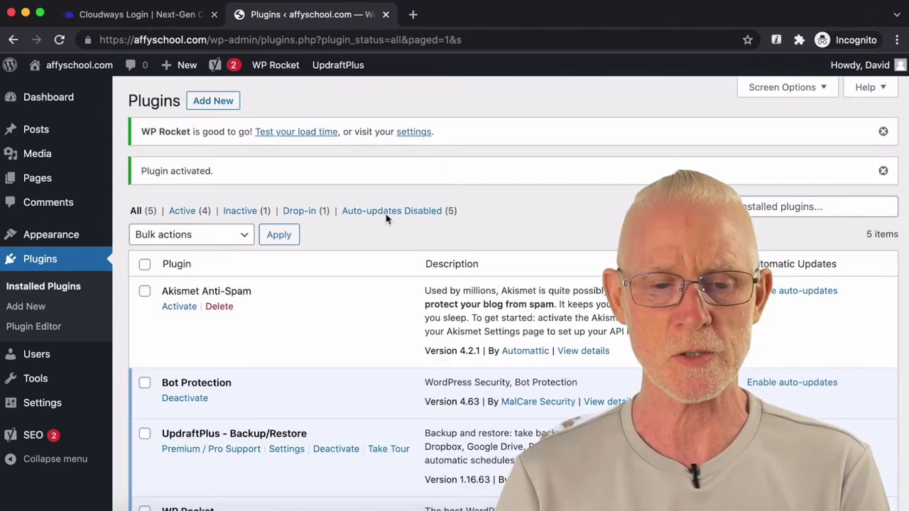
Step: Reload the Installed Plugins list and scroll to the active WP Rocket 3.10.1 row
left_click(61, 41)
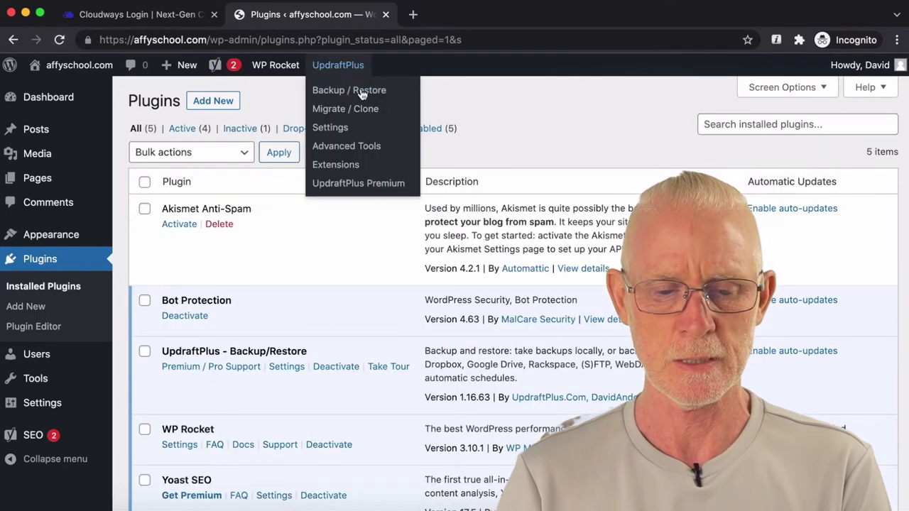
scroll(519, 106, "down", 3)
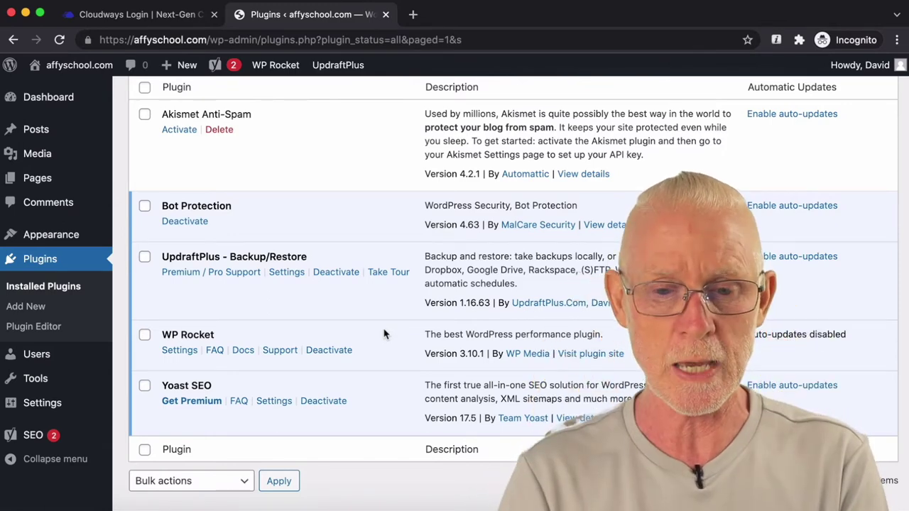
left_click(413, 15)
type("g")
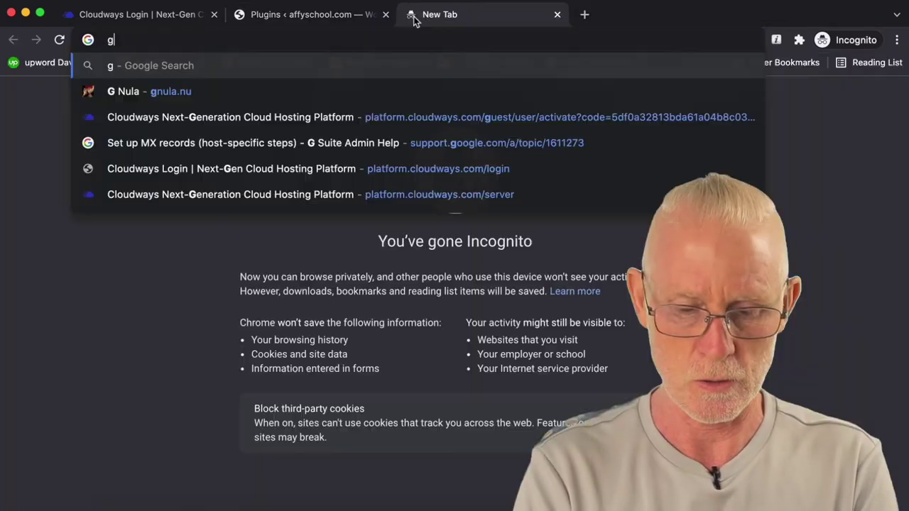
type("etus.at/wprocket")
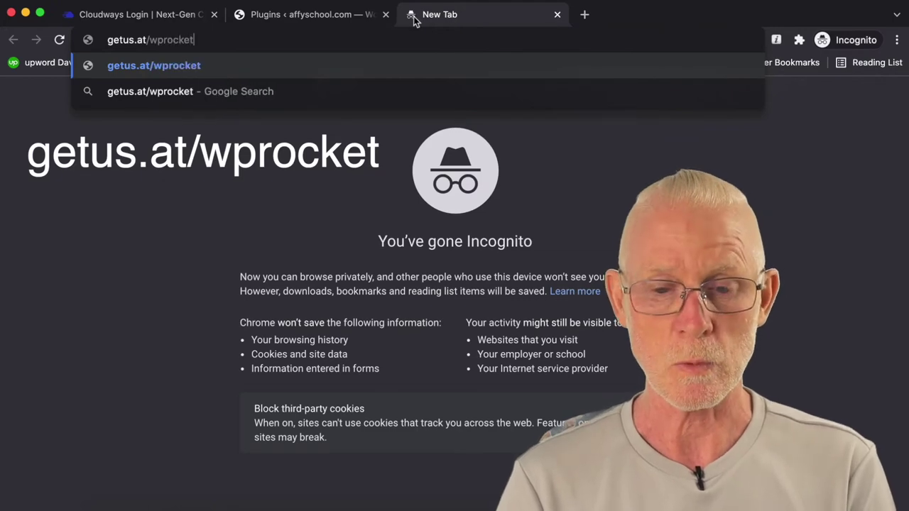
key("Return")
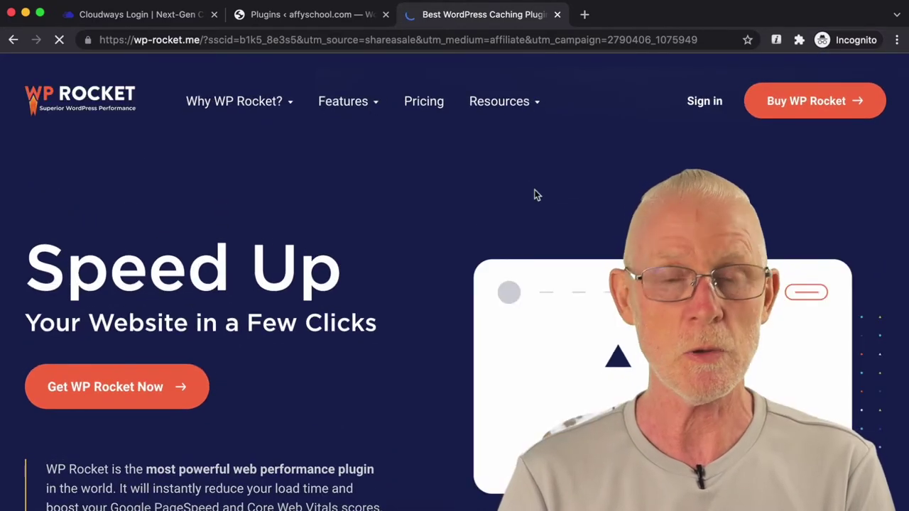
scroll(536, 195, "down", 2)
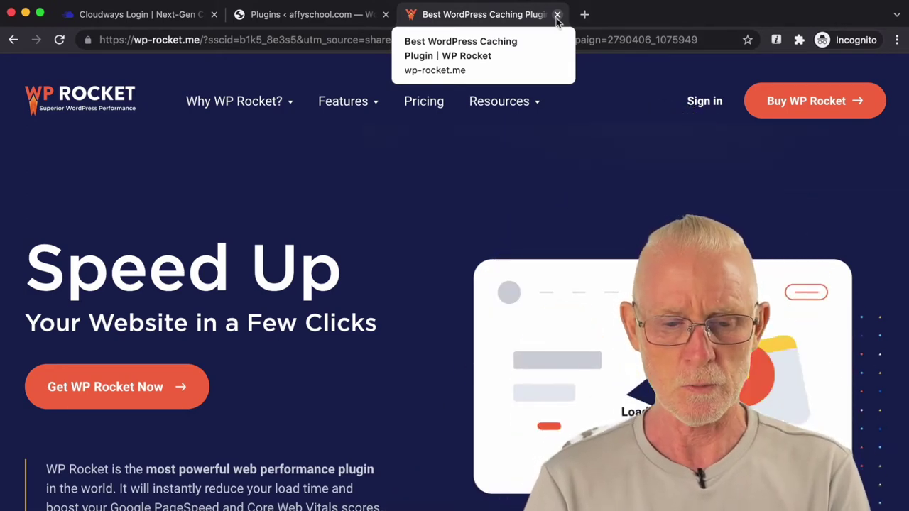
left_click(558, 15)
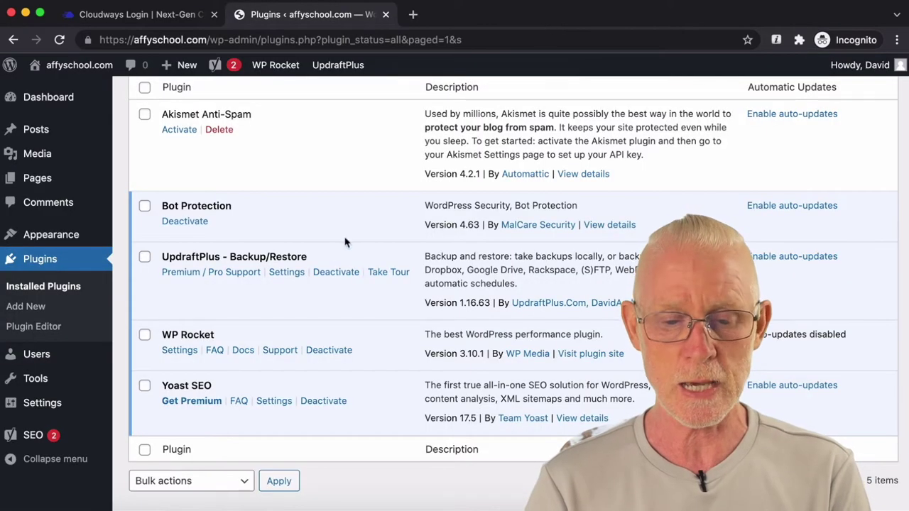
Step: Search Add Plugins for 'file manager', returning 1,036 results led by File Manager
scroll(359, 271, "down", 1)
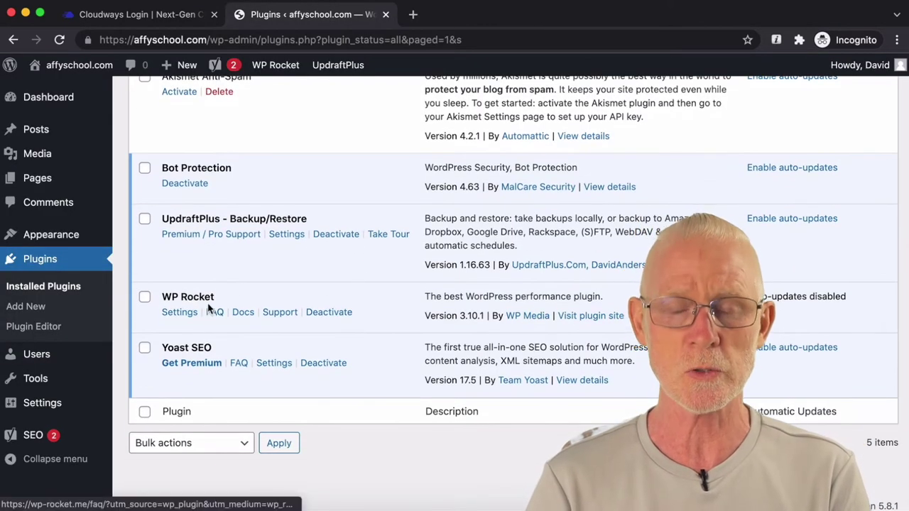
scroll(355, 416, "down", 1)
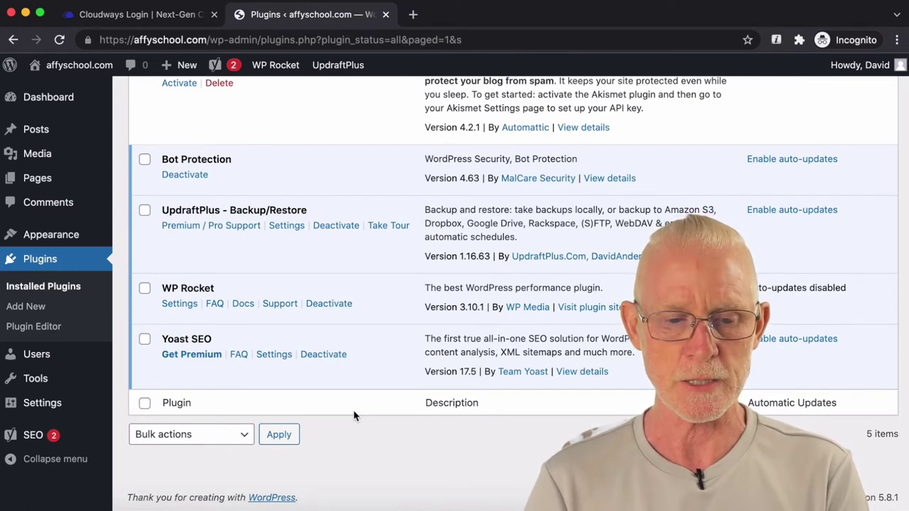
type("file manager")
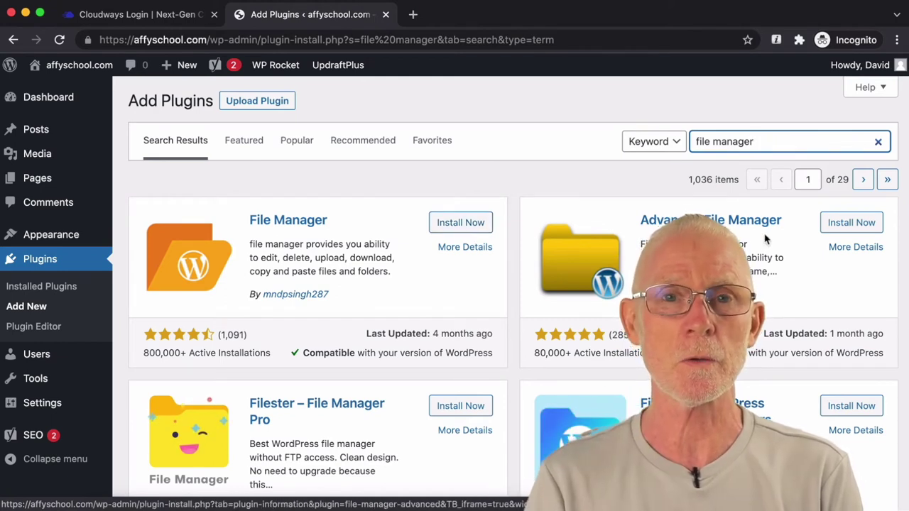
Step: Install the File Manager plugin from its search result card and activate it
left_click(461, 222)
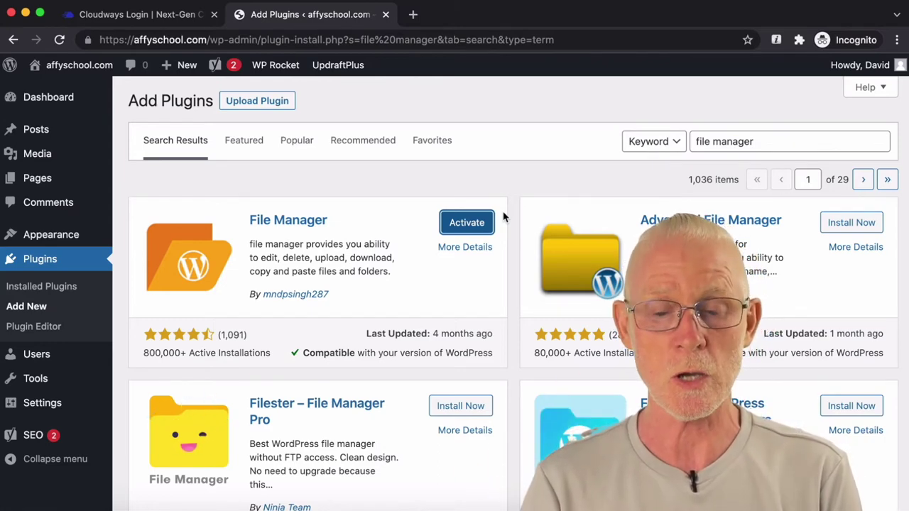
left_click(481, 222)
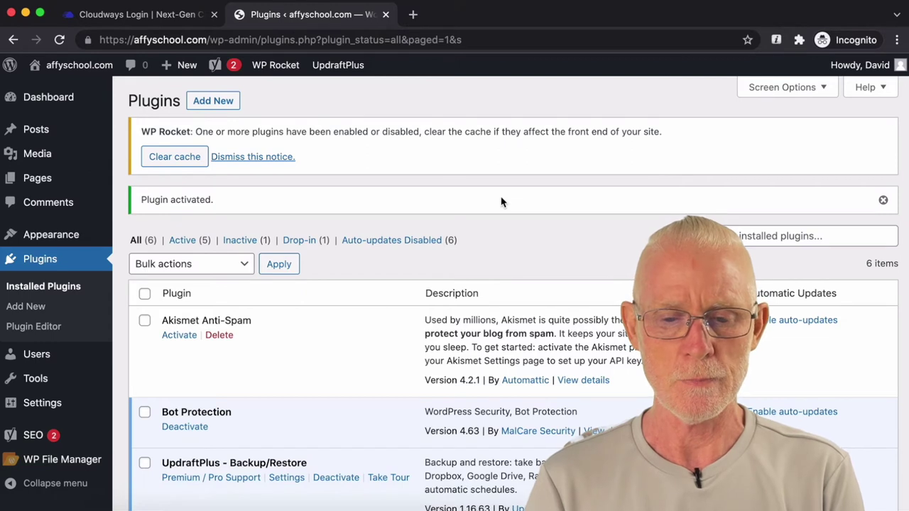
Step: Scroll down the Plugins page to the active WP File Manager 7.1.2 row
scroll(501, 203, "down", 1)
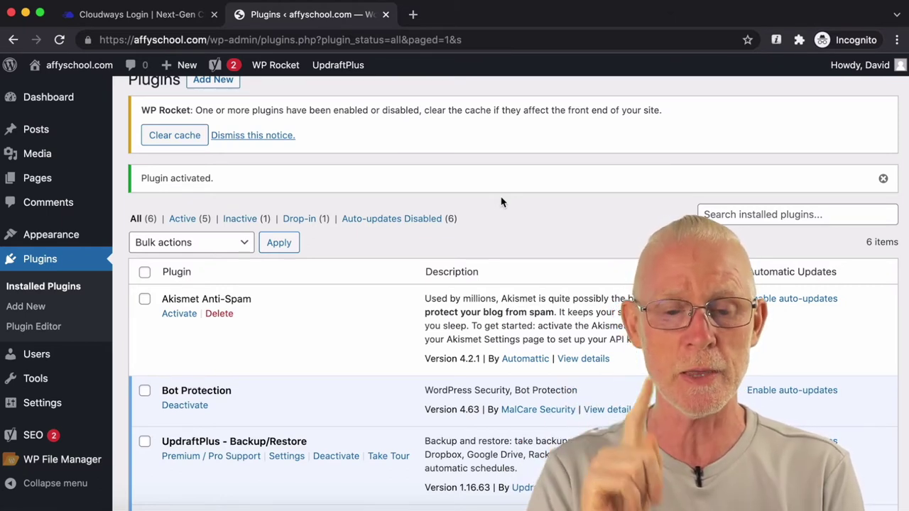
scroll(501, 202, "down", 5)
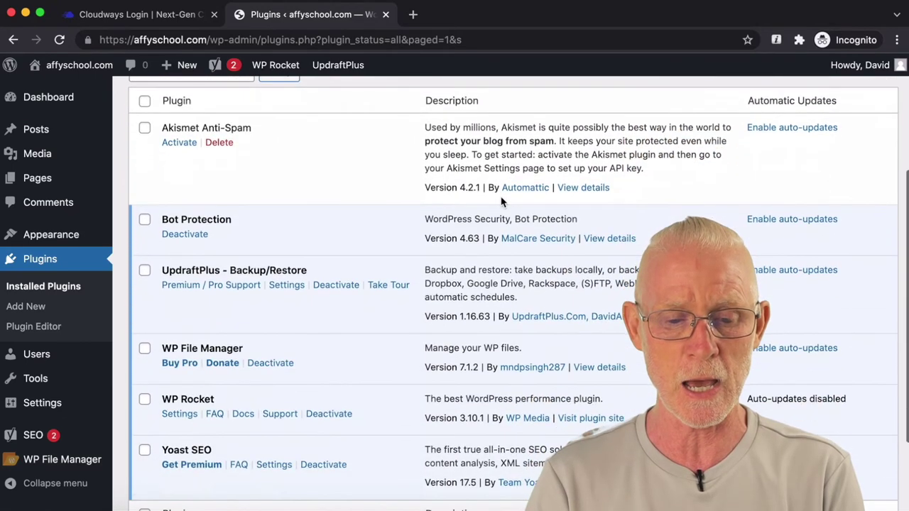
scroll(500, 202, "down", 2)
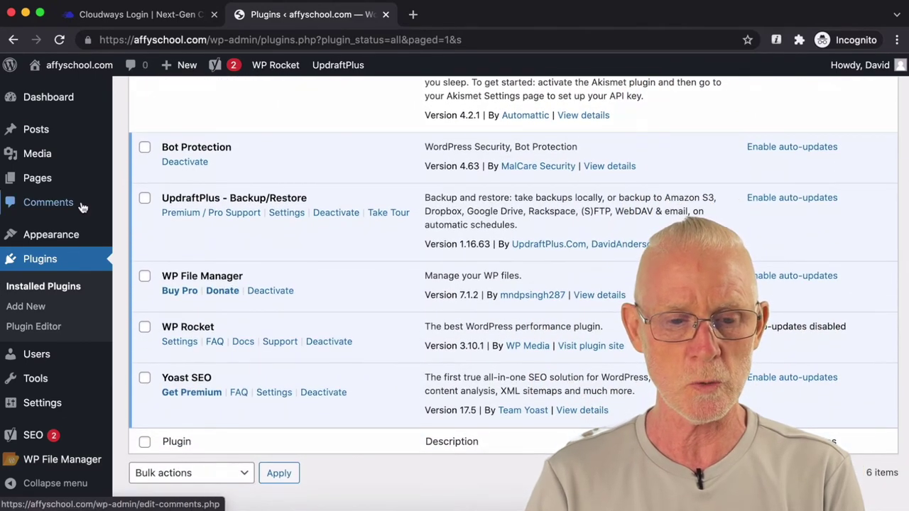
scroll(78, 228, "down", 1)
Step: Open the WP File Manager admin page and dismiss its welcome popup
left_click(58, 461)
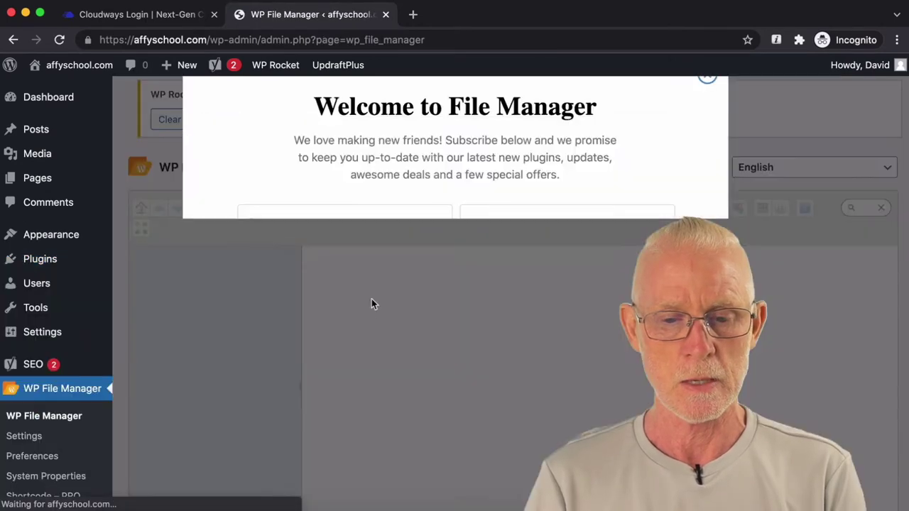
left_click(706, 119)
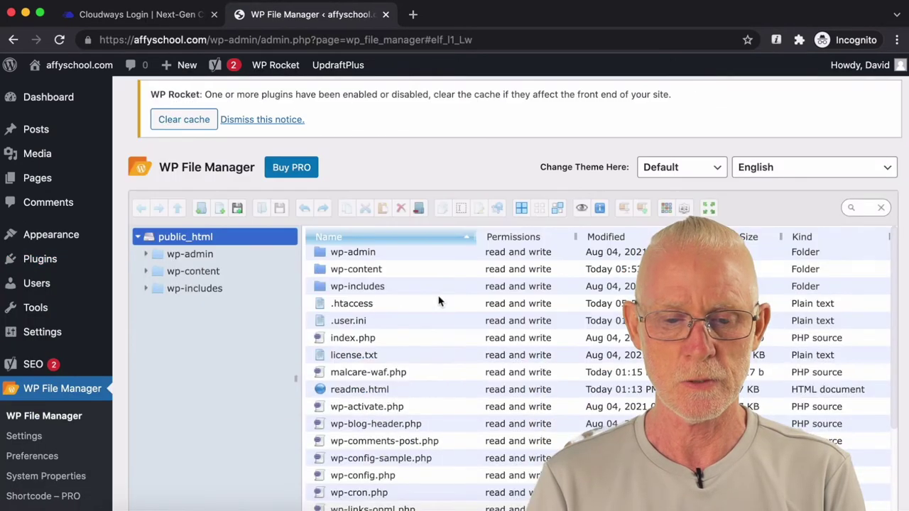
scroll(439, 302, "down", 3)
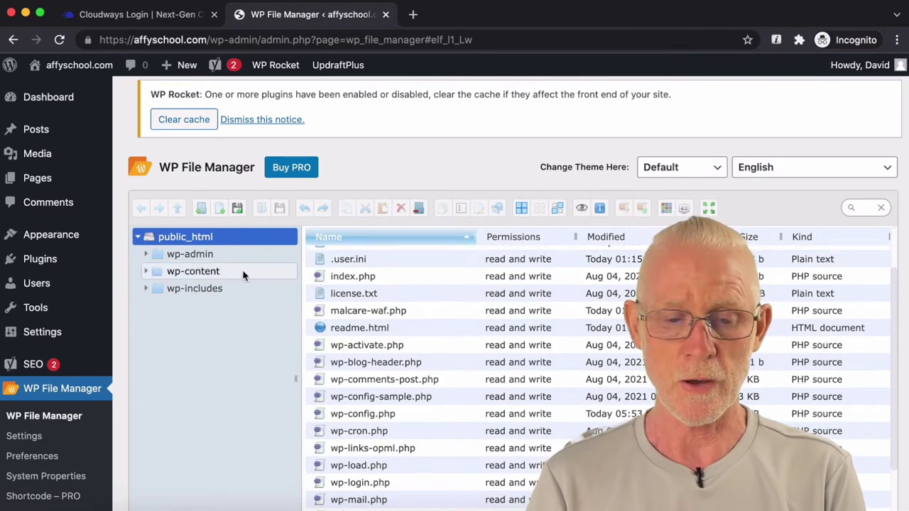
Step: Expand wp-content and open the updraft folder to list its backup archives and logs
left_click(146, 273)
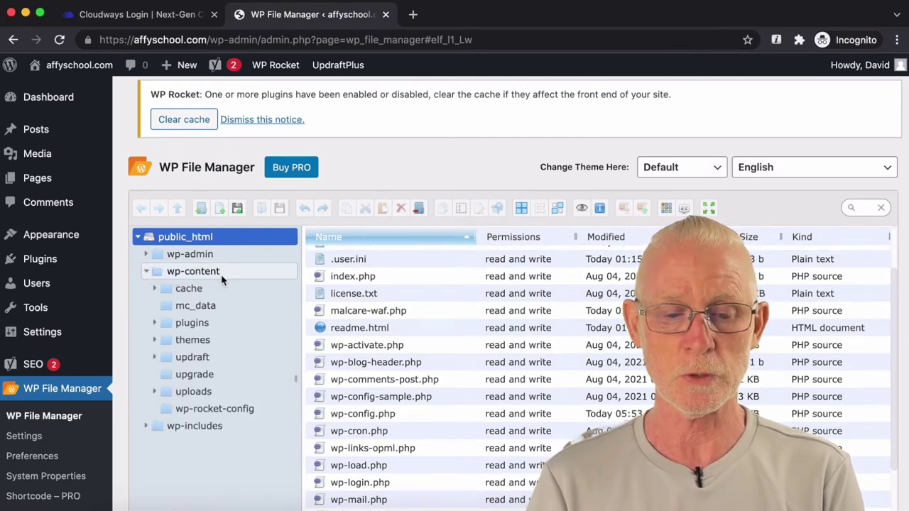
left_click(210, 356)
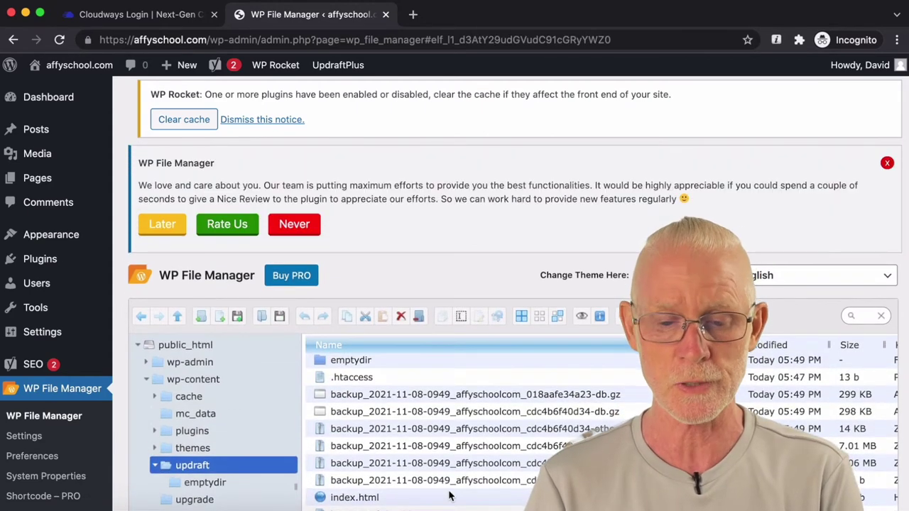
scroll(449, 495, "down", 1)
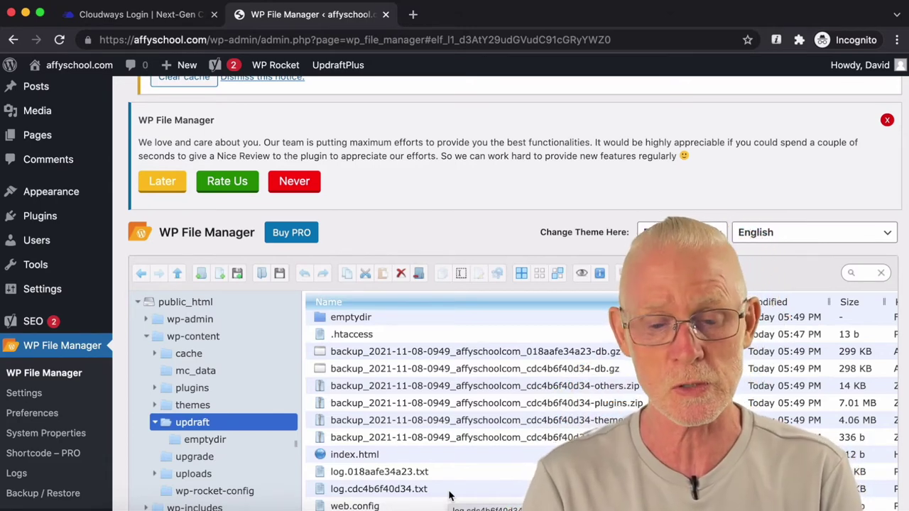
mouse_move(73, 323)
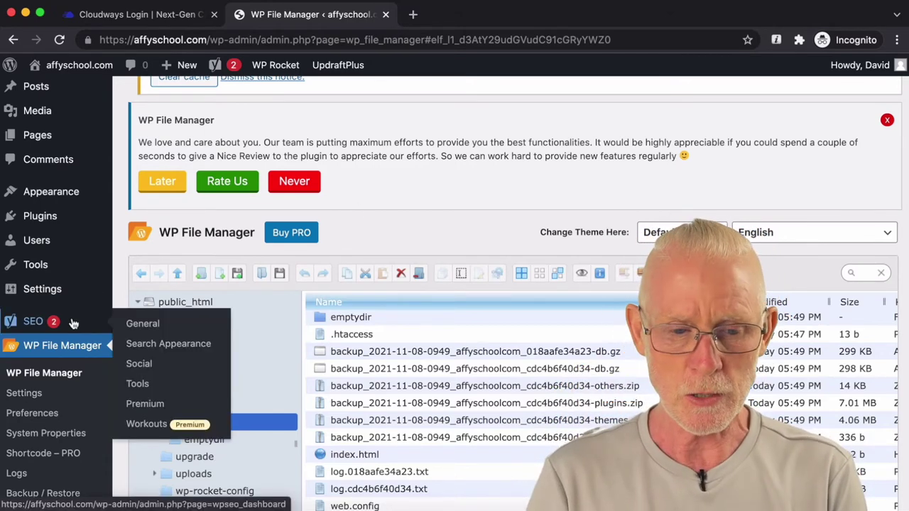
scroll(73, 323, "down", 1)
Step: Deactivate WP File Manager from the Installed Plugins list, leaving six plugins listed
mouse_move(42, 216)
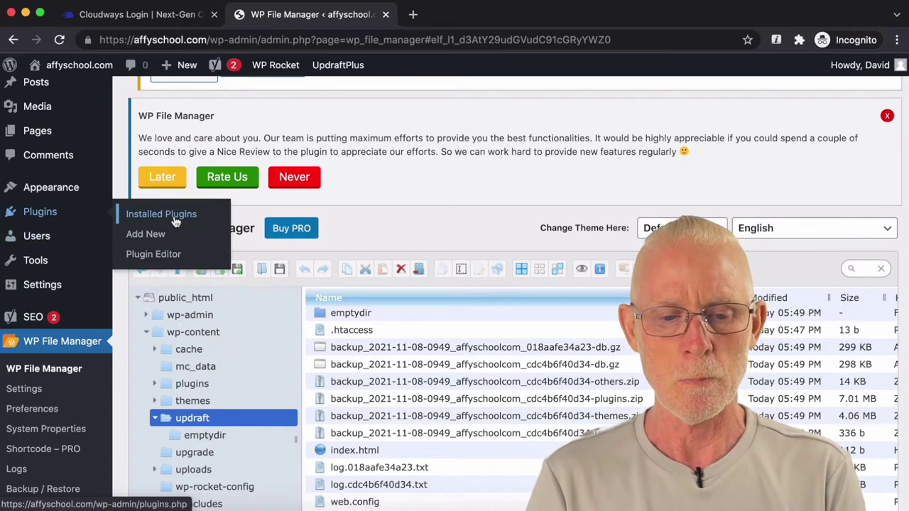
left_click(176, 222)
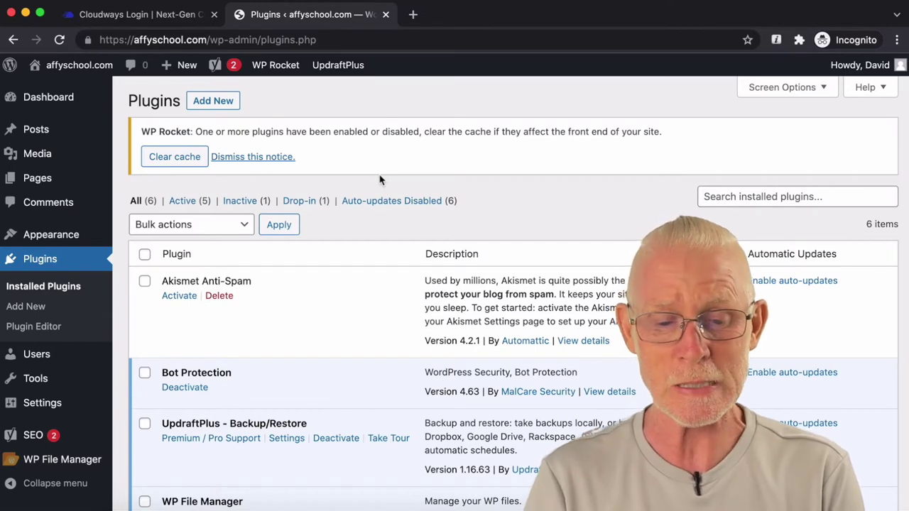
scroll(380, 180, "down", 1)
scroll(379, 180, "down", 2)
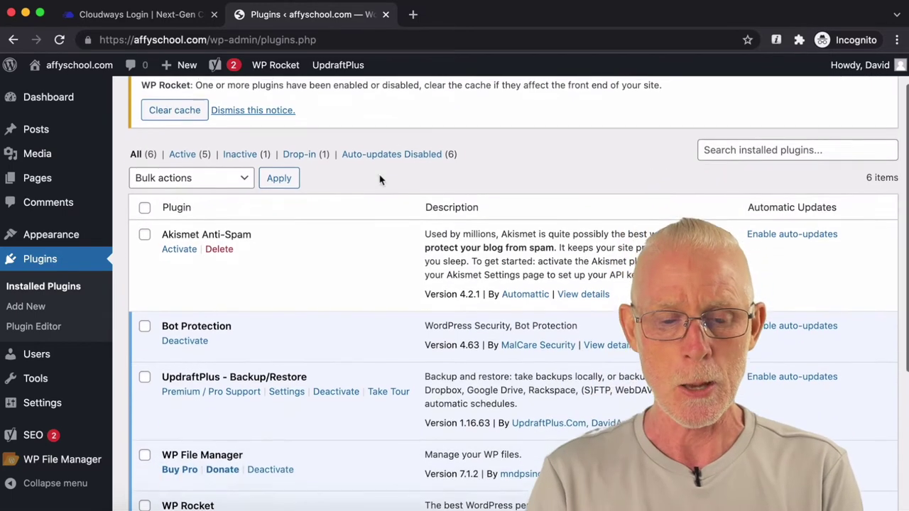
scroll(380, 180, "down", 5)
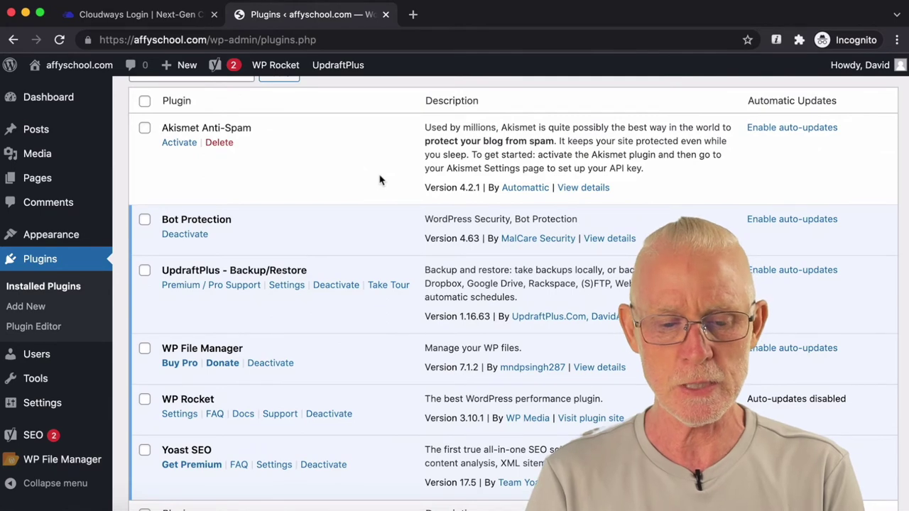
left_click(272, 363)
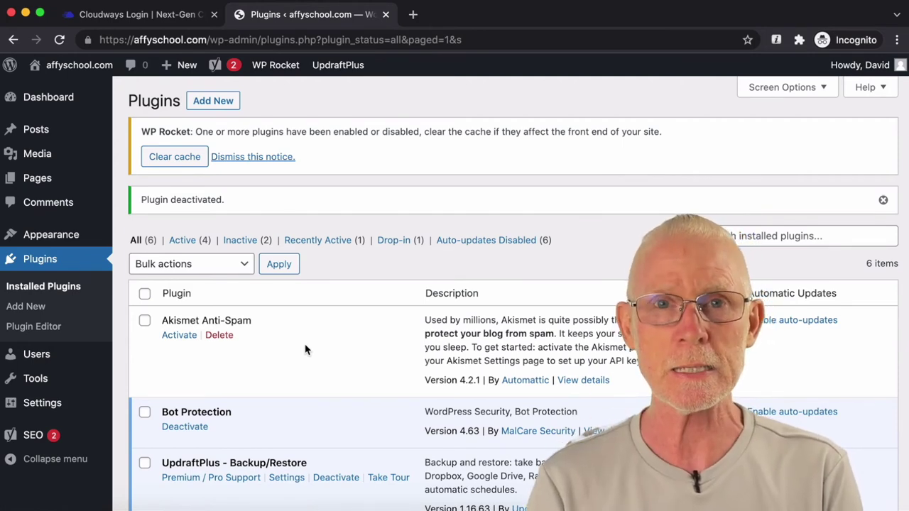
scroll(305, 350, "down", 3)
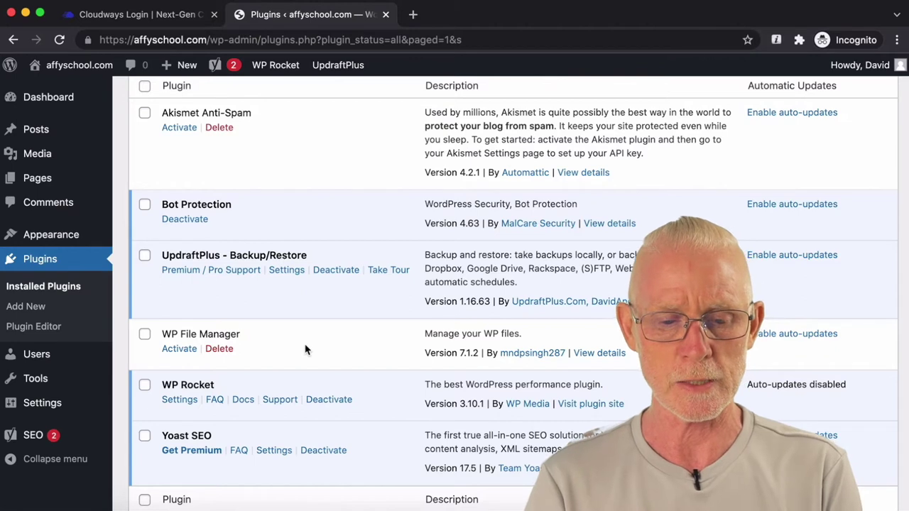
scroll(306, 349, "down", 1)
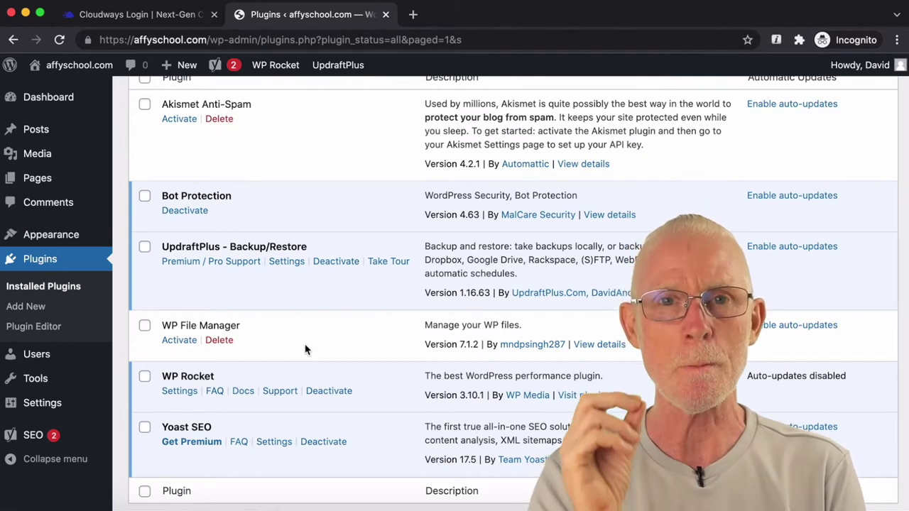
scroll(305, 349, "down", 1)
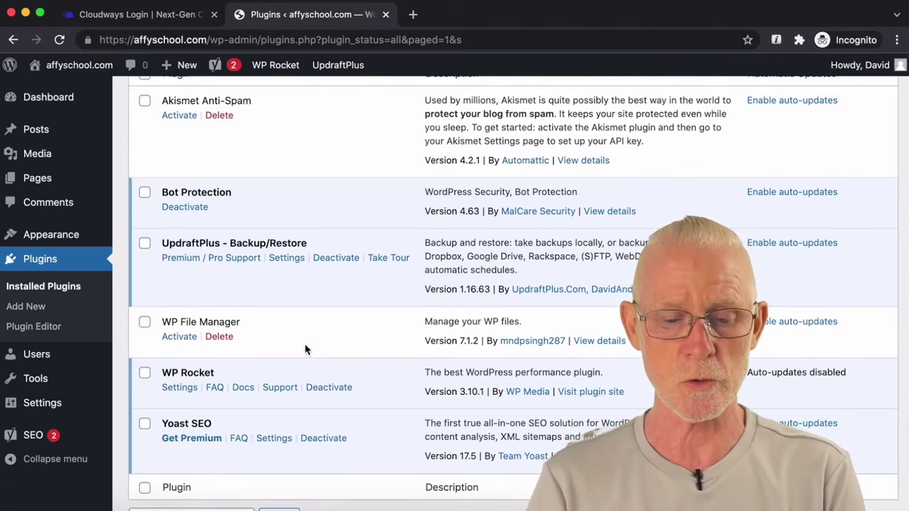
scroll(306, 349, "down", 1)
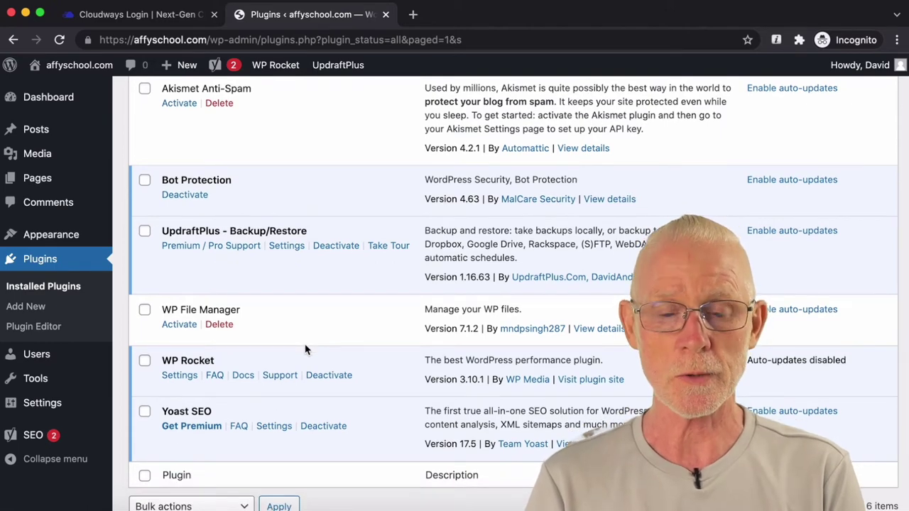
scroll(305, 349, "down", 1)
Step: Open the Yoast SEO General settings page
left_click(274, 424)
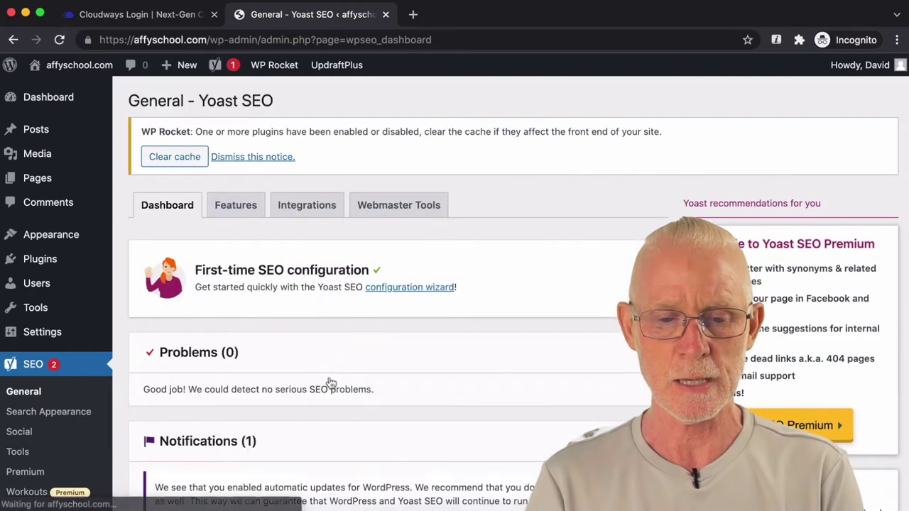
scroll(458, 264, "down", 2)
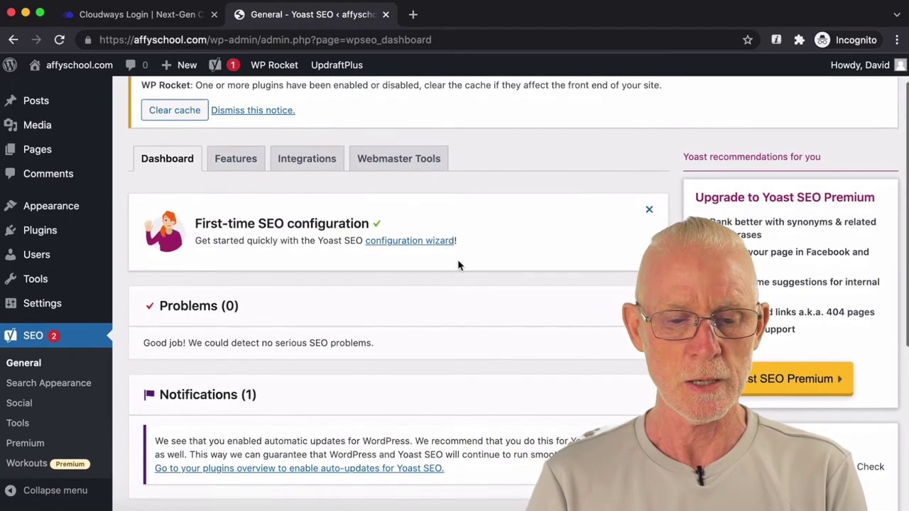
scroll(458, 265, "down", 5)
scroll(458, 264, "up", 3)
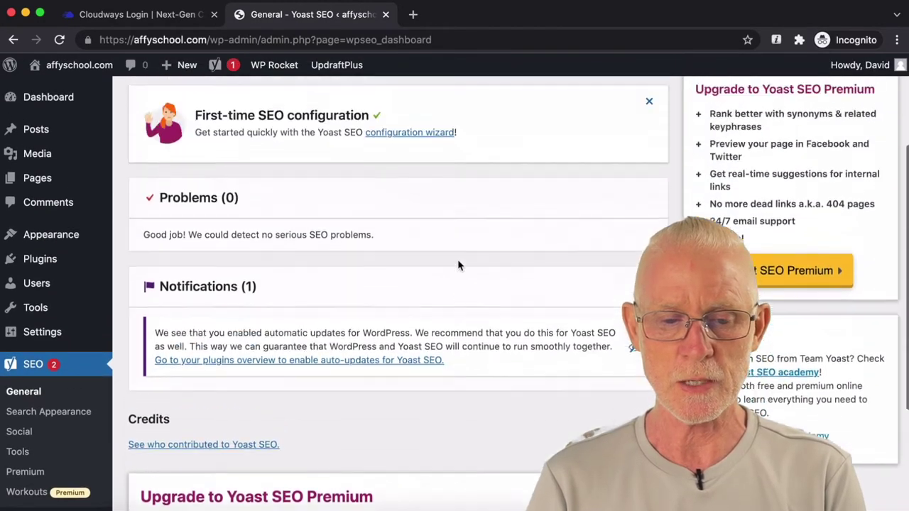
scroll(457, 265, "up", 5)
Step: Show the Features tab, highlighting Cornerstone content and XML sitemaps, and reveal the sitemaps explanation
left_click(236, 205)
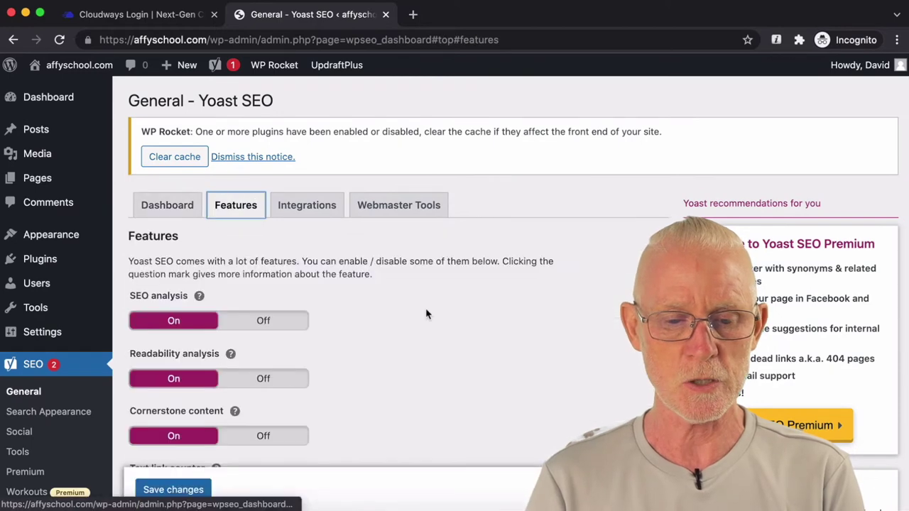
scroll(426, 314, "down", 3)
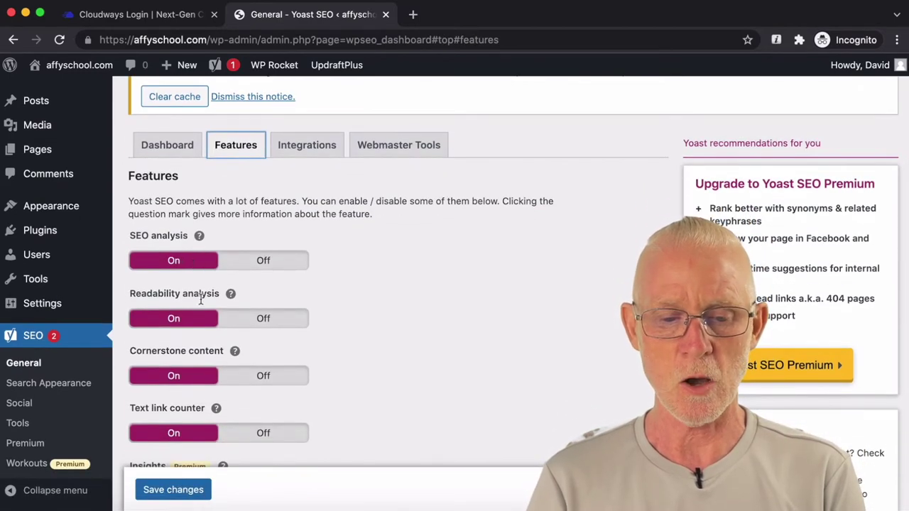
scroll(412, 378, "down", 3)
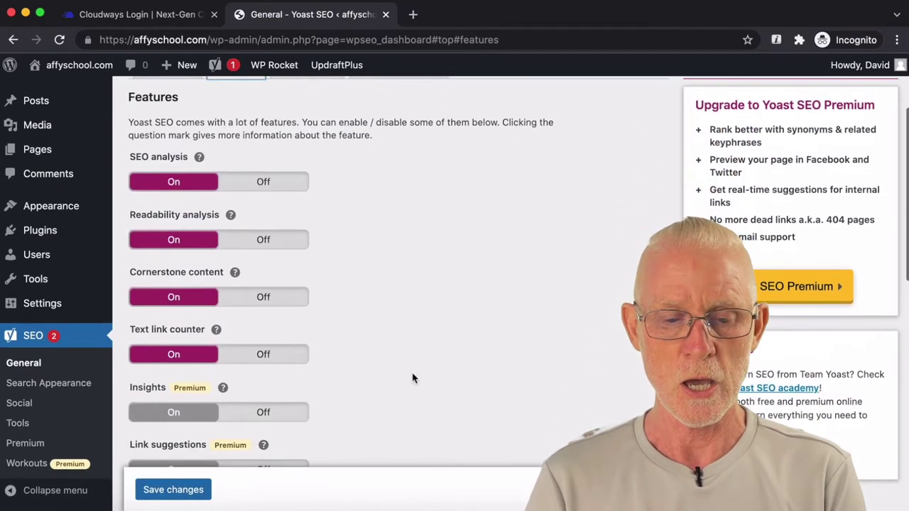
double_click(145, 273)
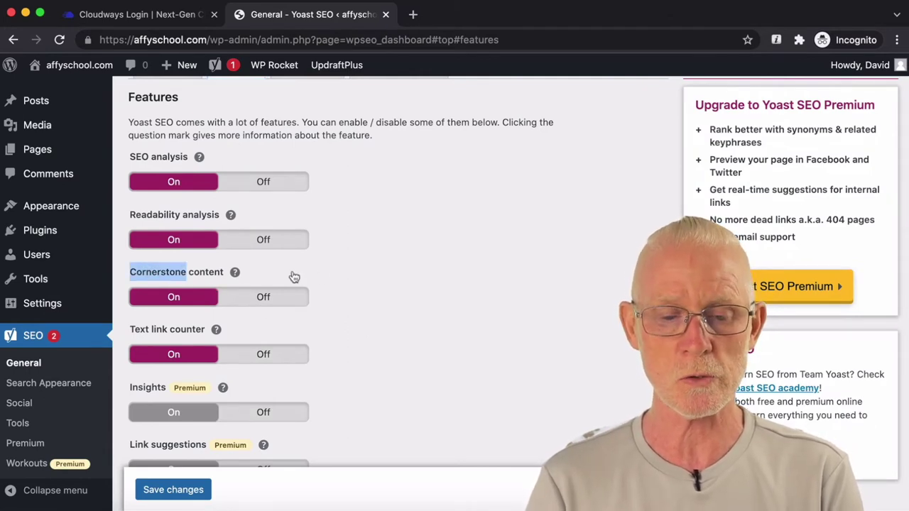
scroll(385, 291, "down", 2)
scroll(385, 290, "down", 4)
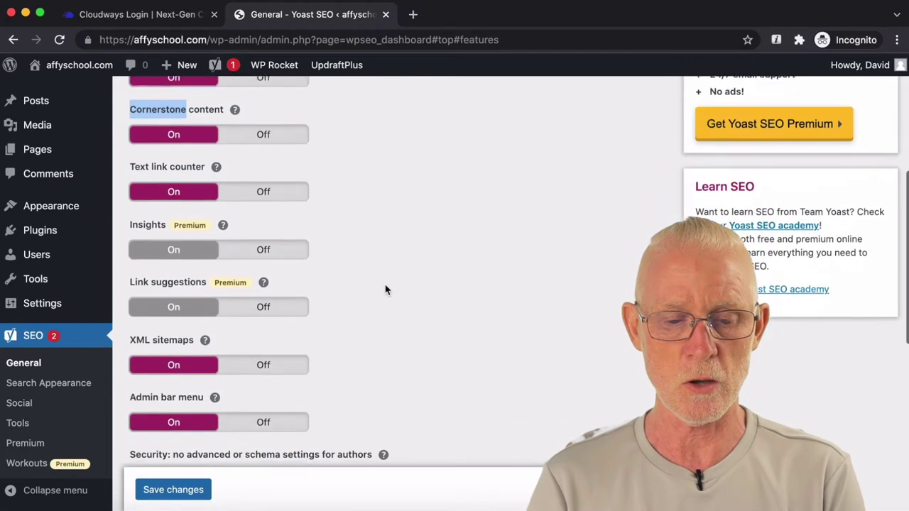
double_click(186, 309)
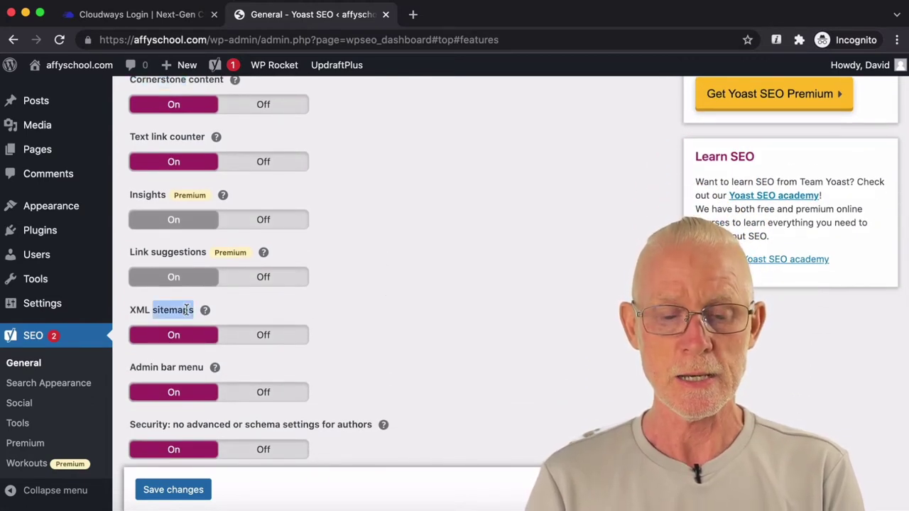
left_click(205, 310)
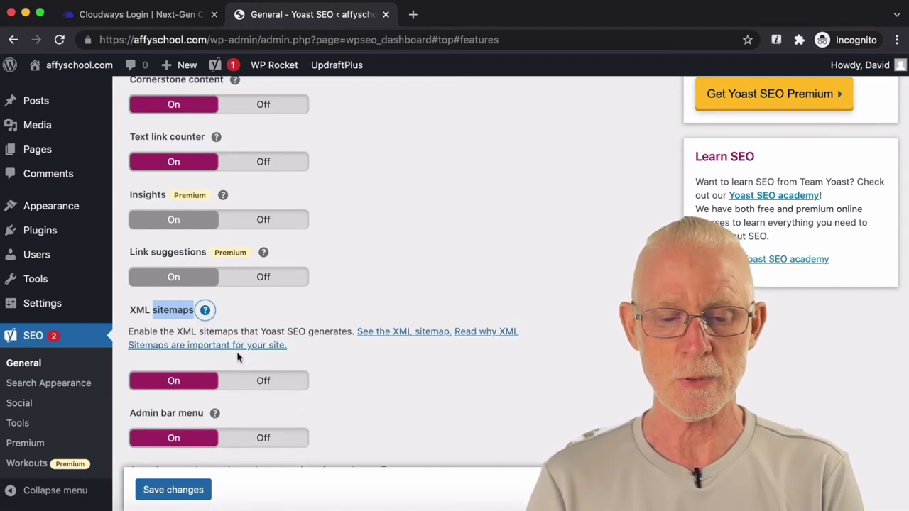
Step: Open the XML sitemap index in a new tab, then return to the General - Yoast SEO tab
left_click(389, 333)
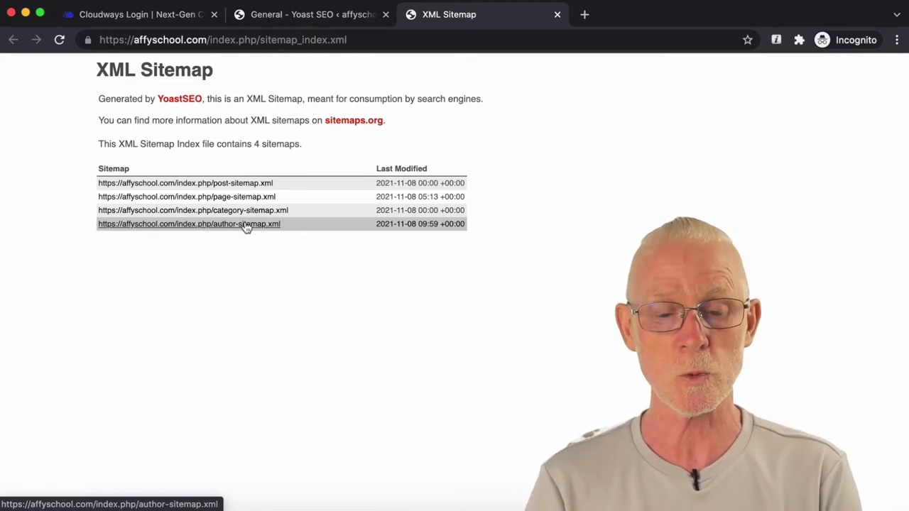
left_click(318, 27)
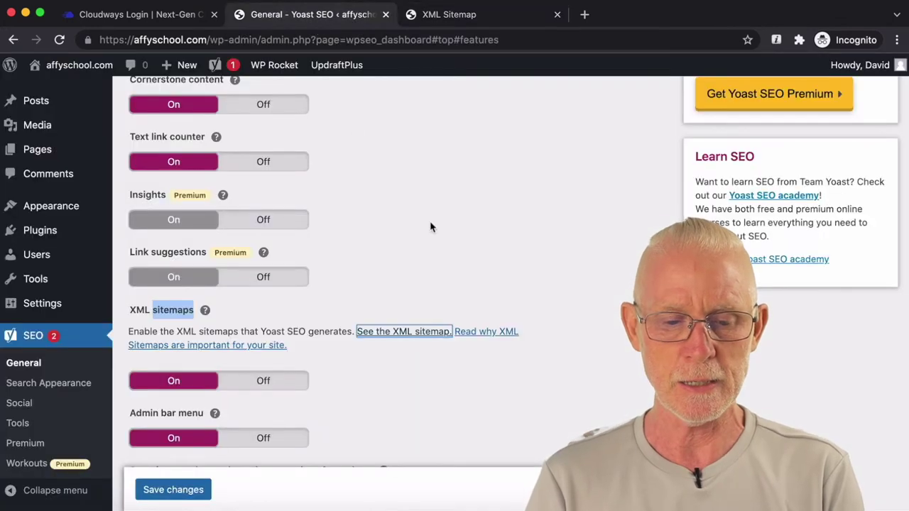
Step: Hide the XML sitemaps explanation and turn the REST API head endpoint Off
scroll(422, 231, "down", 1)
left_click(205, 262)
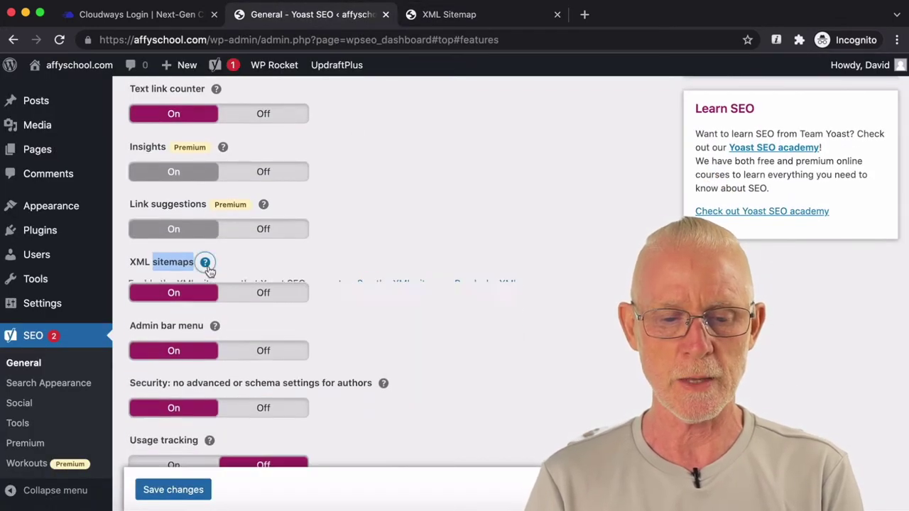
scroll(339, 273, "down", 1)
scroll(339, 273, "down", 2)
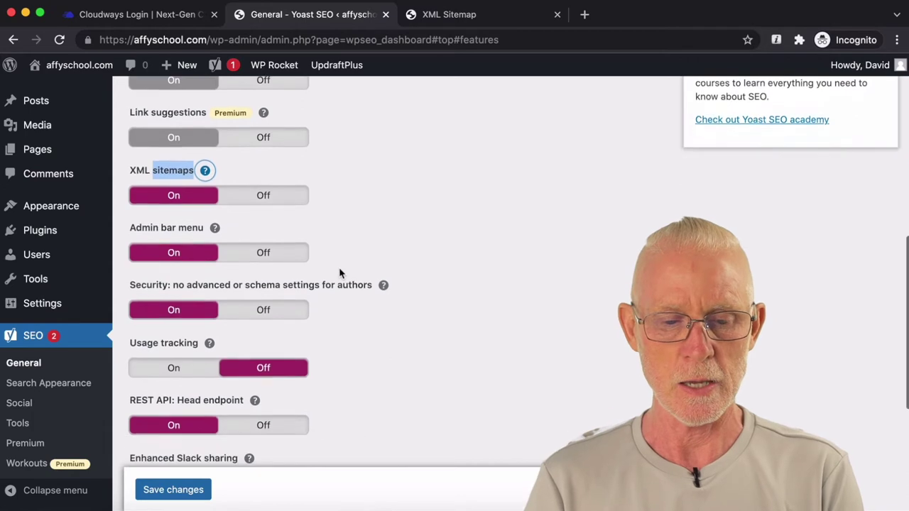
scroll(366, 303, "down", 2)
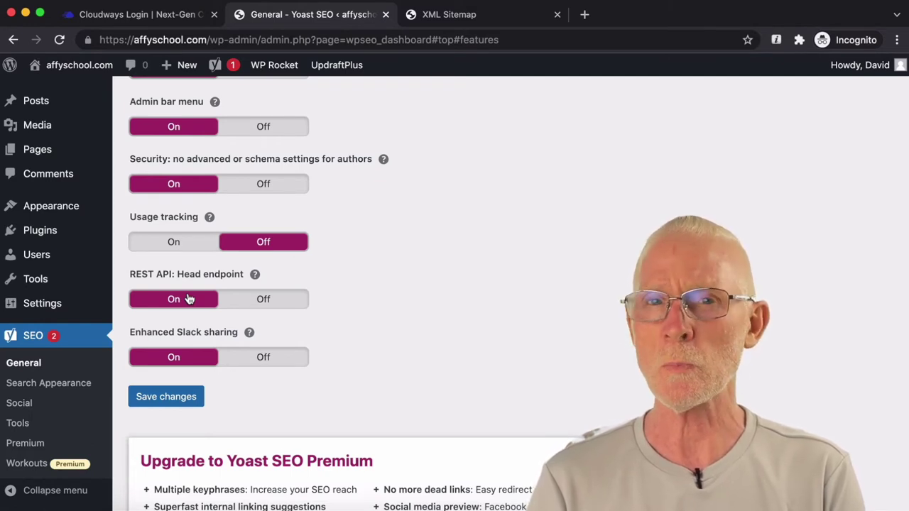
left_click(258, 299)
Step: Turn Enhanced Slack sharing Off and save the Yoast feature settings
scroll(359, 275, "down", 1)
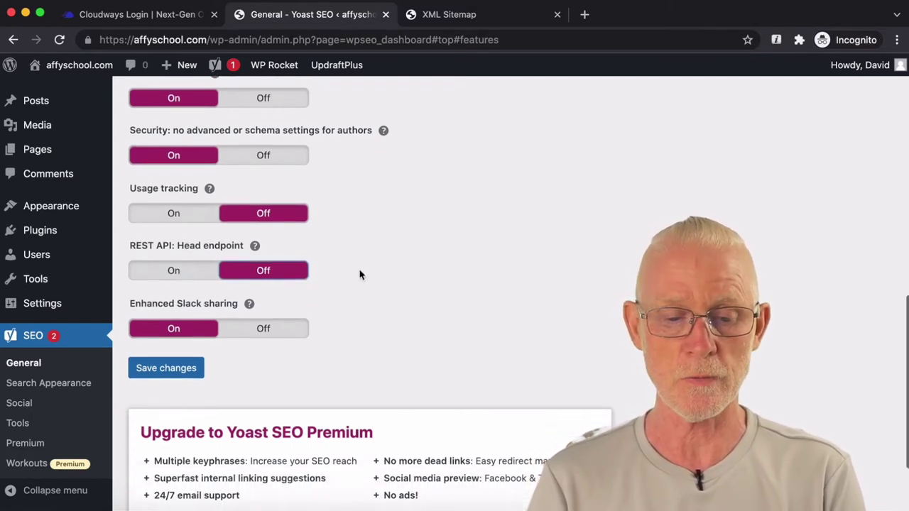
scroll(359, 275, "up", 1)
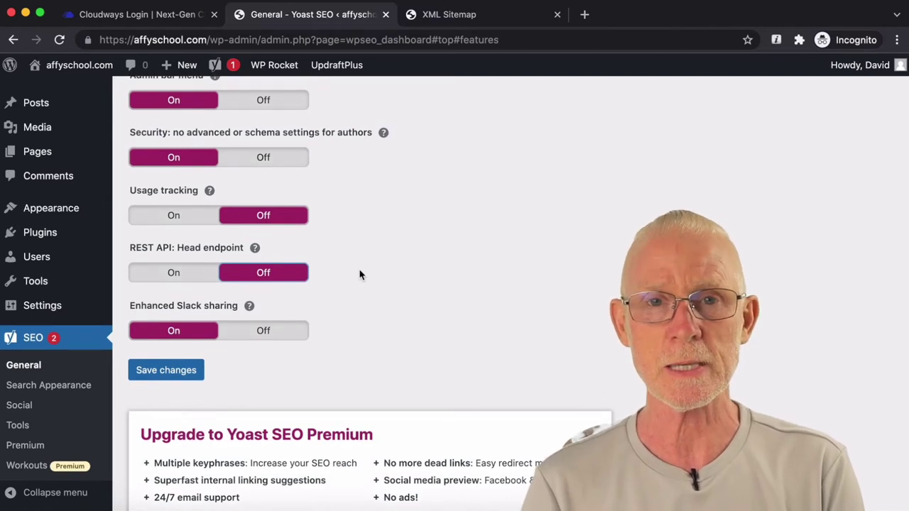
scroll(359, 275, "up", 1)
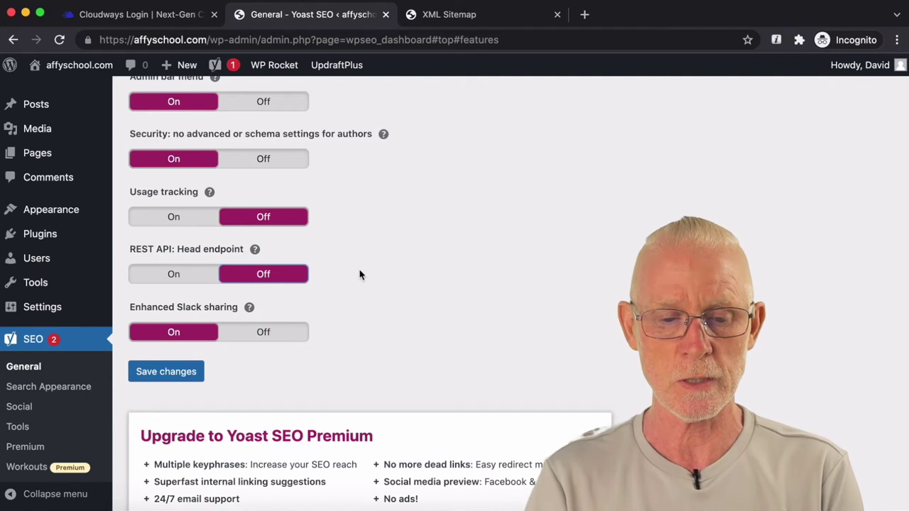
left_click(262, 337)
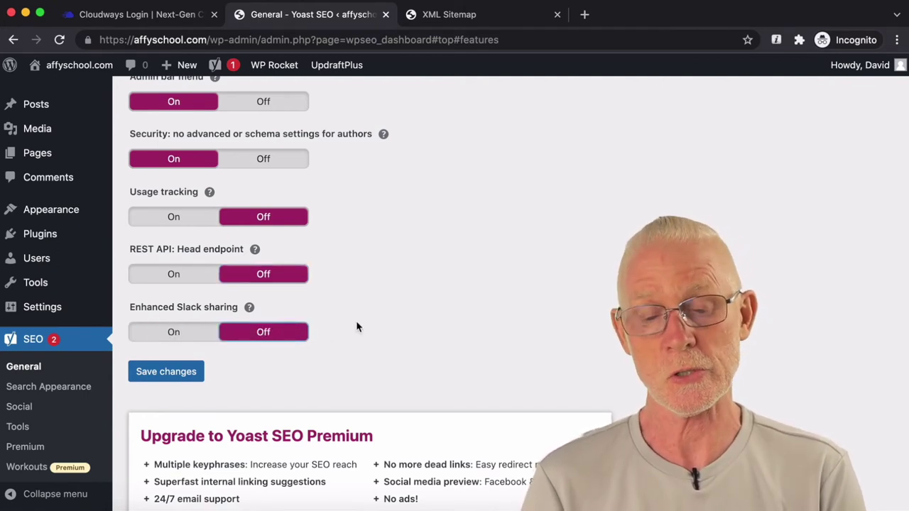
left_click(174, 371)
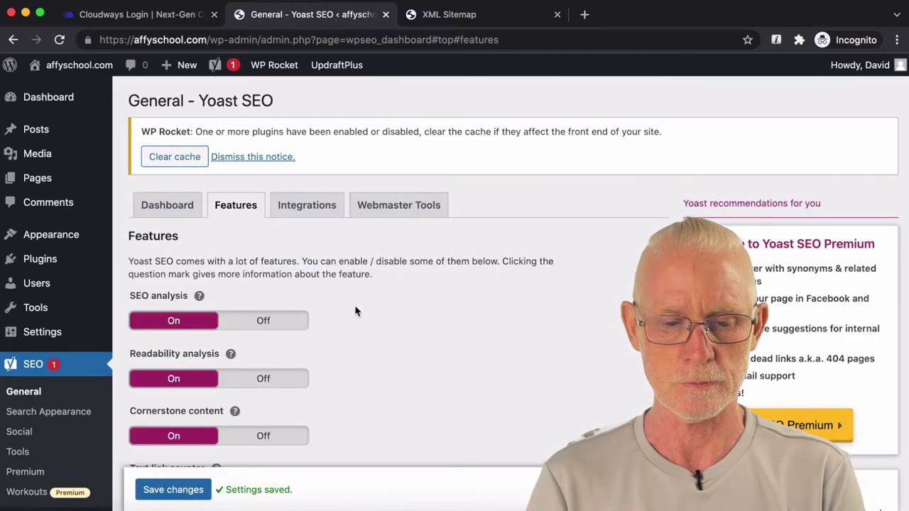
scroll(356, 311, "down", 20)
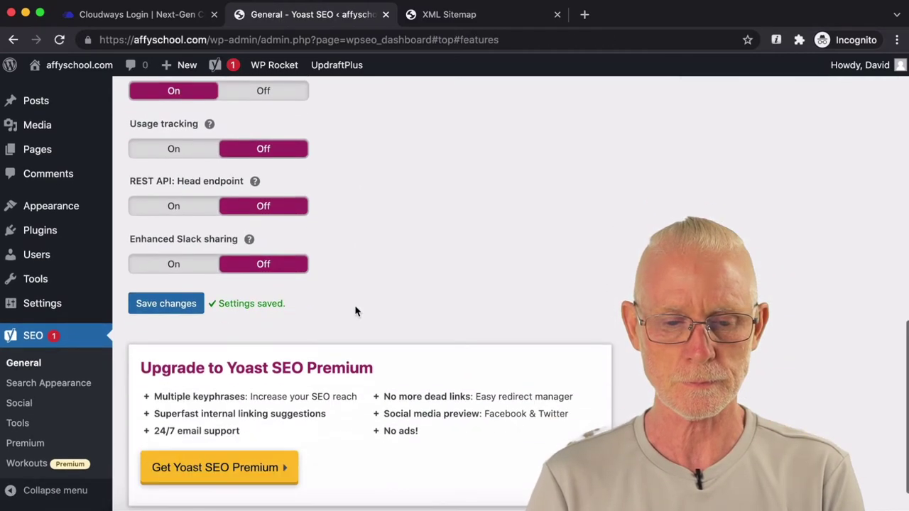
scroll(355, 310, "up", 20)
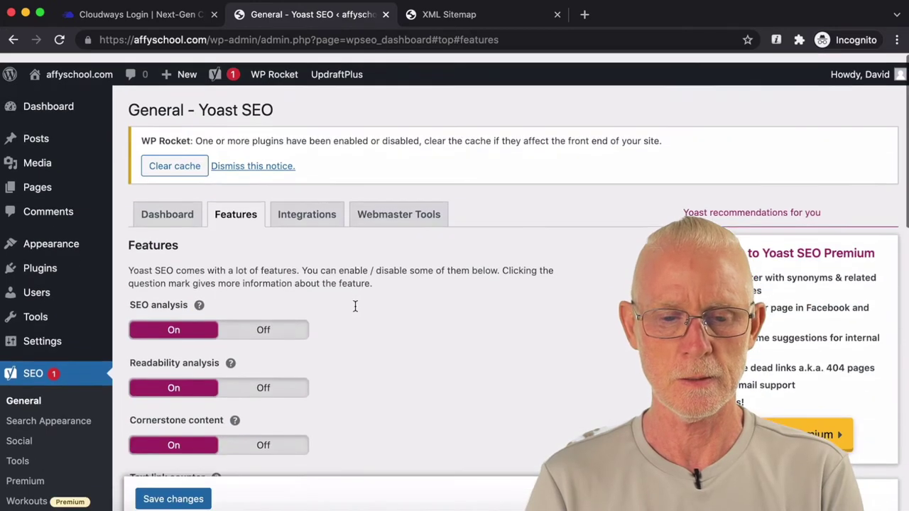
Step: Turn the Semrush integration Off on the Integrations tab, leaving Ryte integration On
left_click(311, 205)
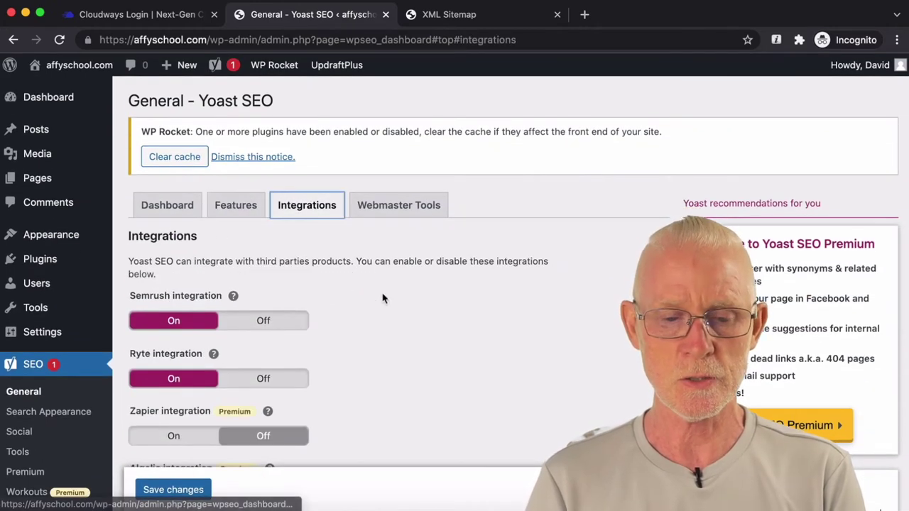
scroll(382, 298, "down", 2)
left_click(281, 225)
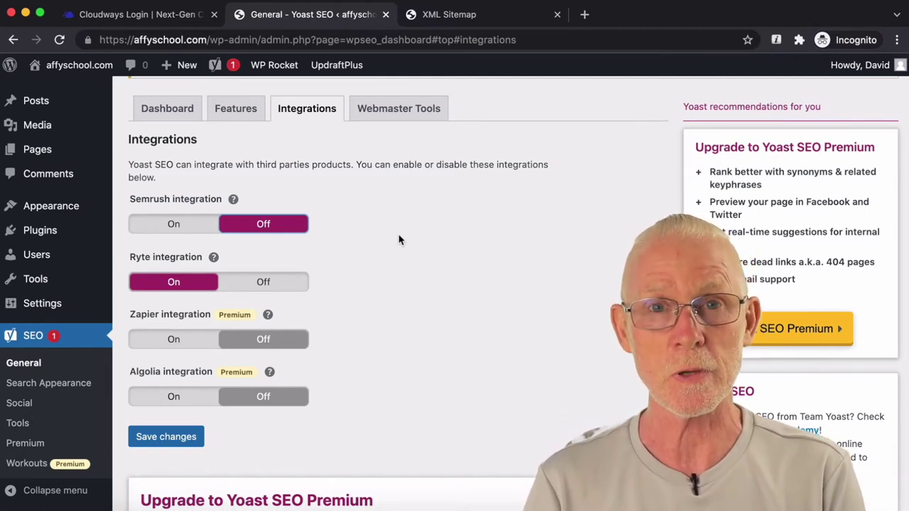
scroll(399, 240, "down", 1)
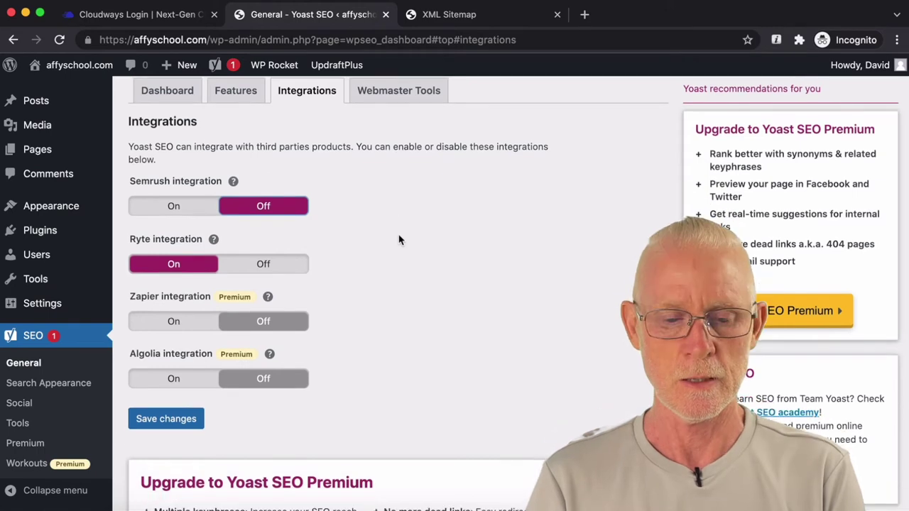
scroll(399, 240, "up", 5)
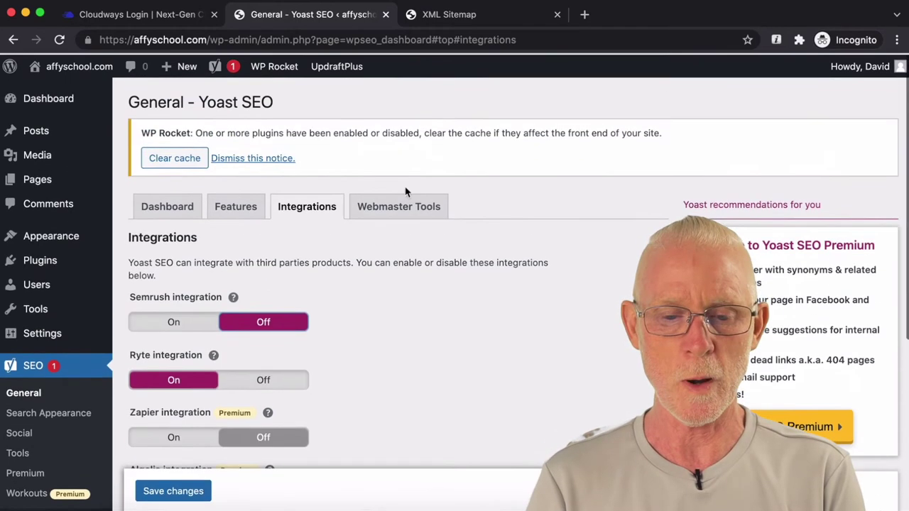
left_click(398, 205)
Step: Look over the Webmaster Tools verification fields, focusing the Google and Bing code boxes without entering codes
scroll(313, 281, "down", 3)
scroll(200, 285, "down", 4)
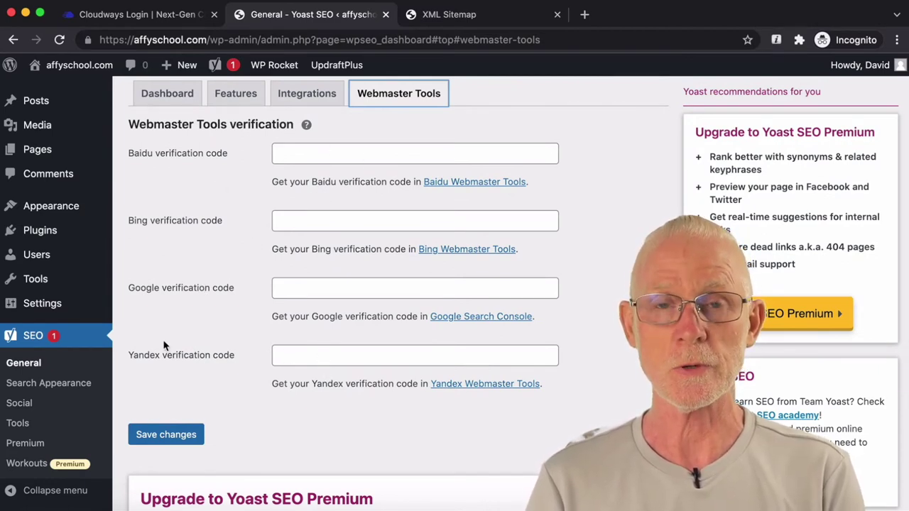
left_click(296, 286)
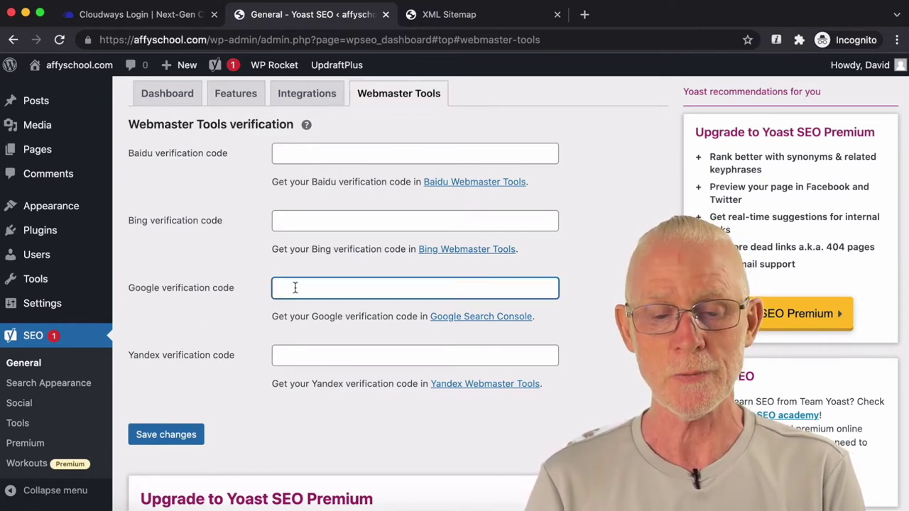
left_click(332, 228)
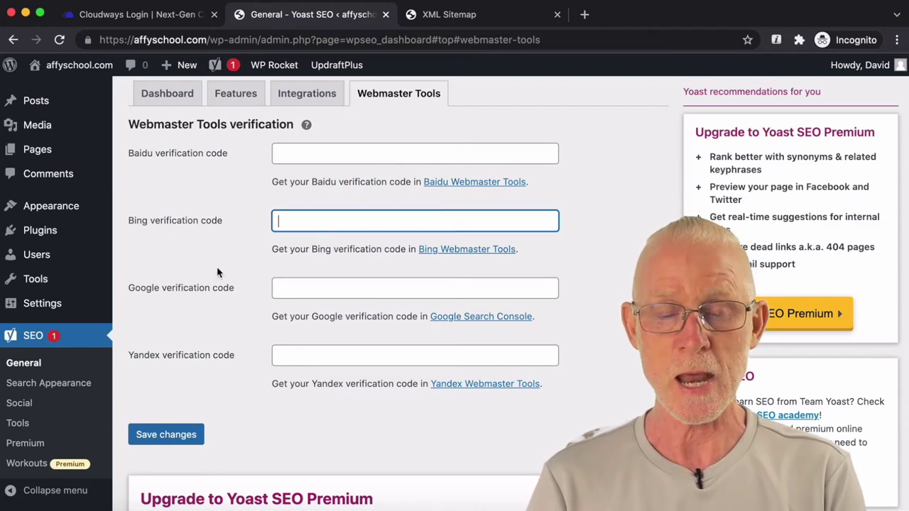
scroll(218, 271, "down", 1)
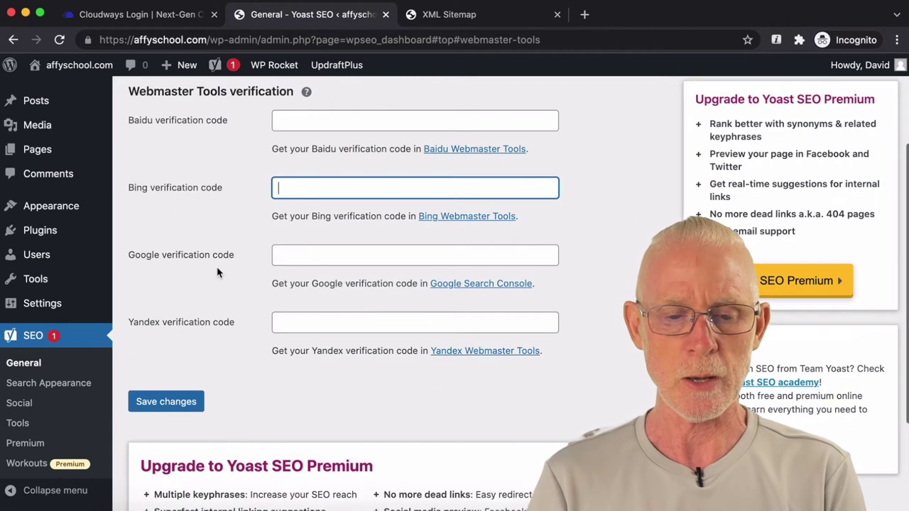
scroll(217, 266, "up", 1)
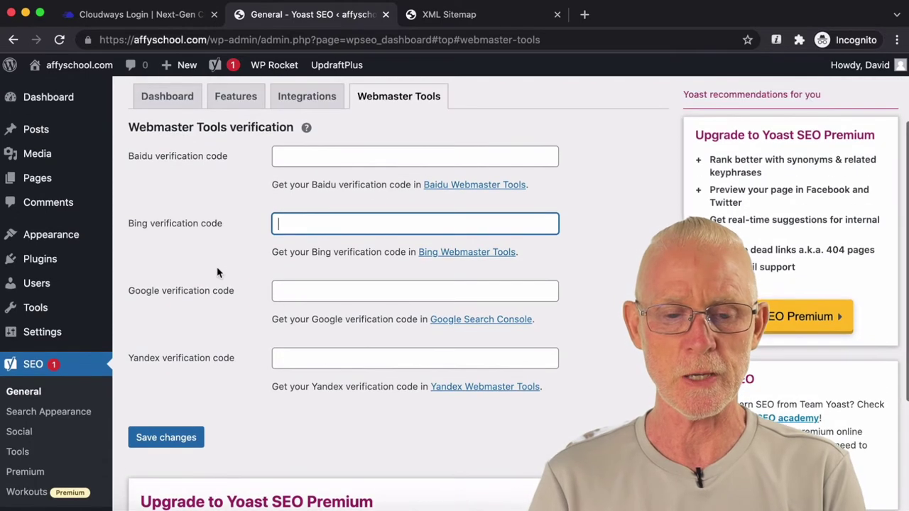
scroll(218, 273, "down", 1)
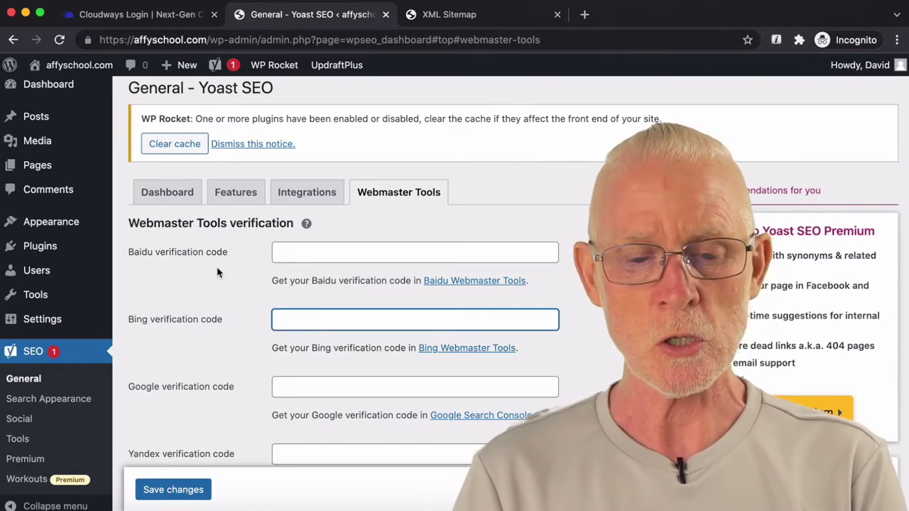
scroll(216, 270, "down", 1)
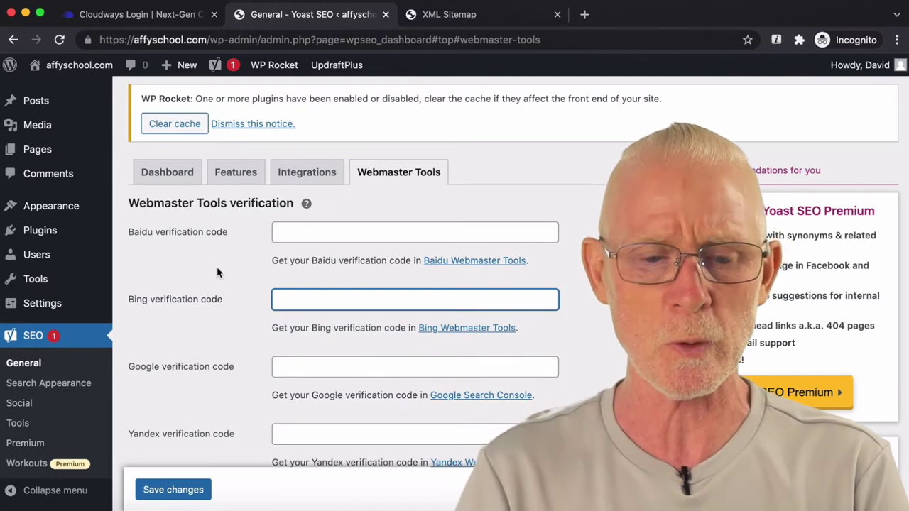
scroll(218, 272, "down", 3)
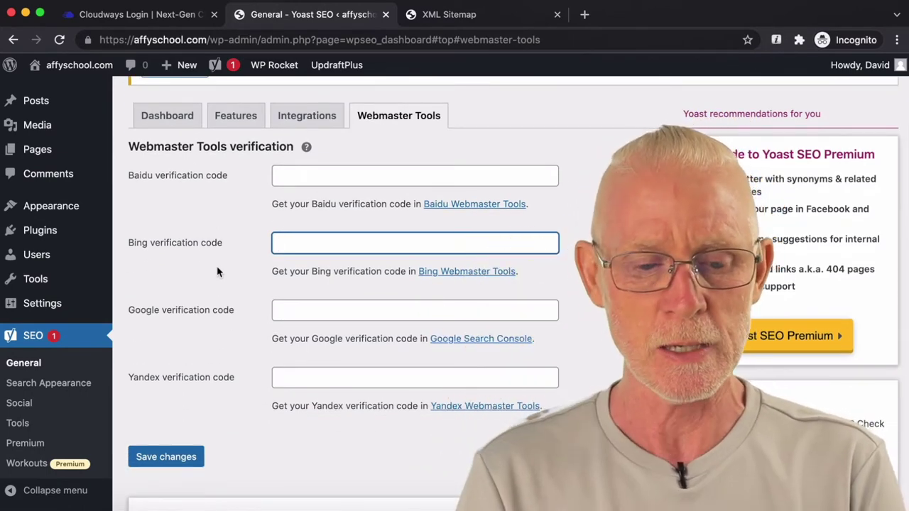
scroll(218, 272, "down", 2)
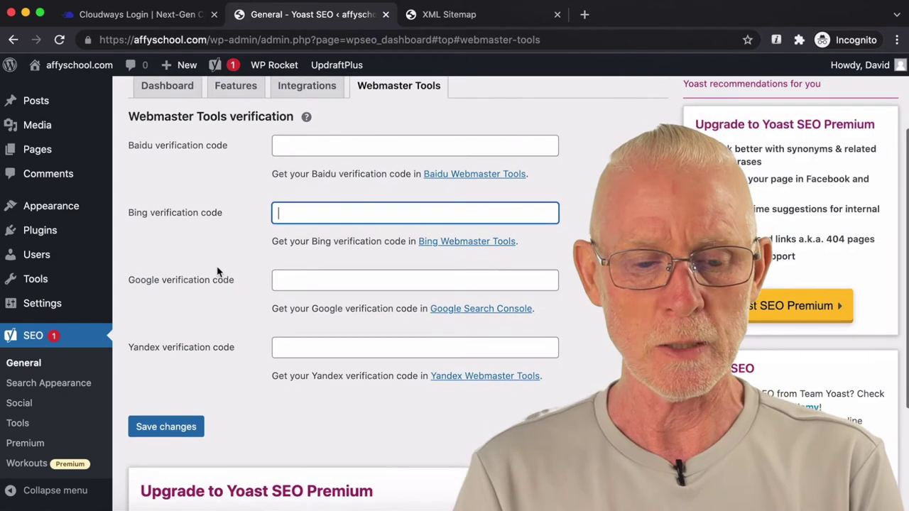
Step: Go to Yoast Search Appearance and scroll through the General tab's homepage settings
left_click(36, 388)
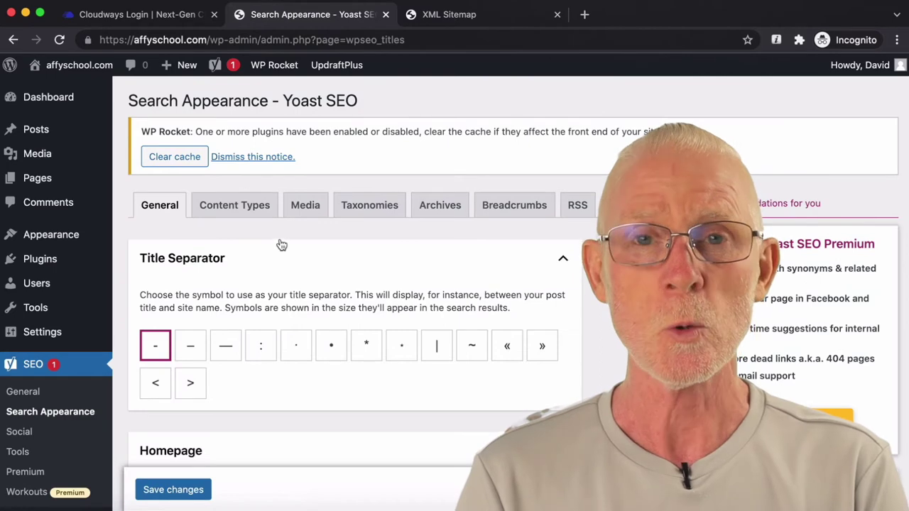
scroll(281, 245, "down", 4)
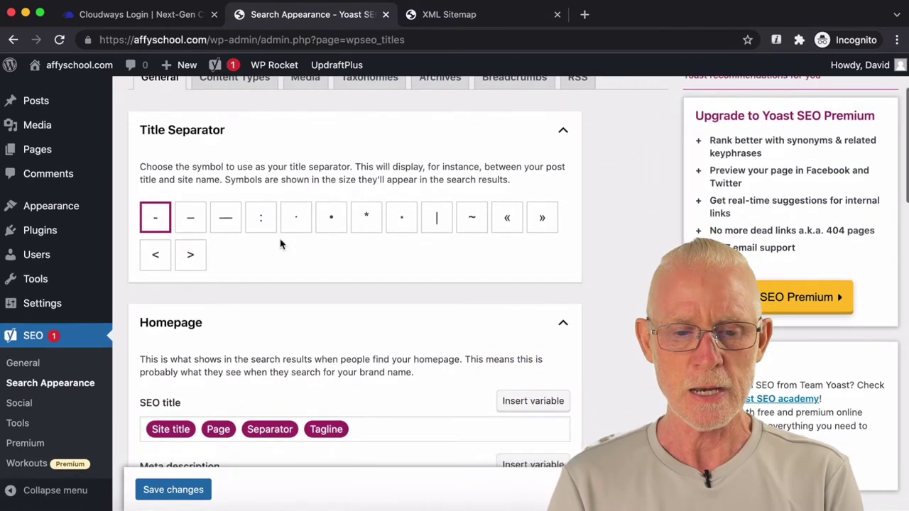
scroll(282, 244, "up", 1)
scroll(281, 244, "down", 3)
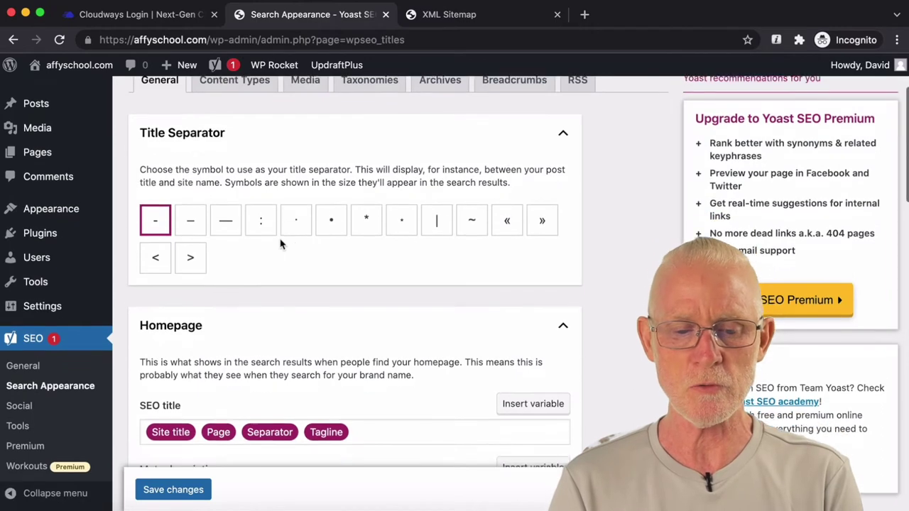
scroll(282, 244, "down", 3)
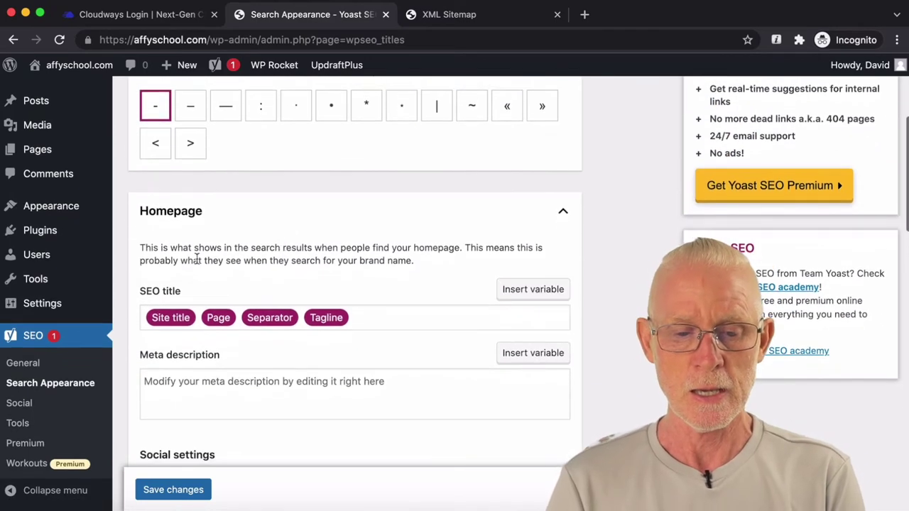
scroll(181, 247, "down", 1)
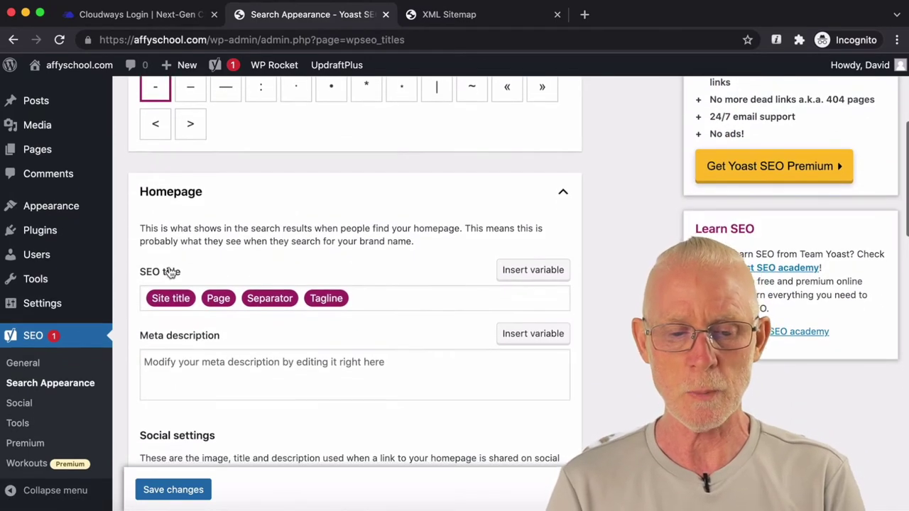
Step: Trim the homepage SEO title template down to just the Site title variable
left_click(378, 297)
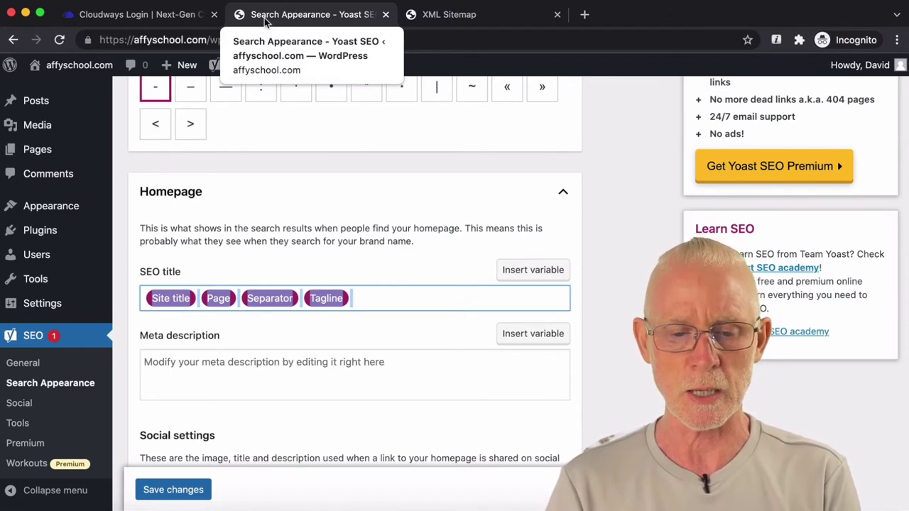
left_click(371, 294)
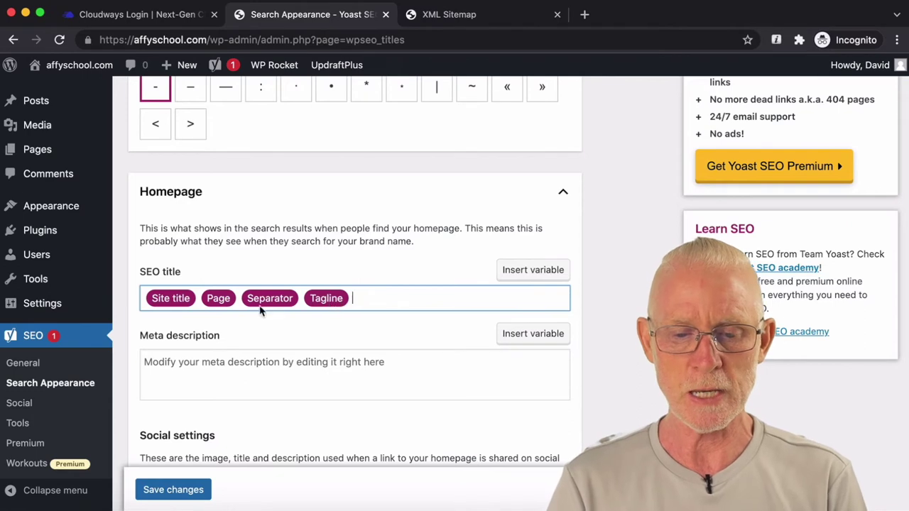
scroll(390, 301, "down", 1)
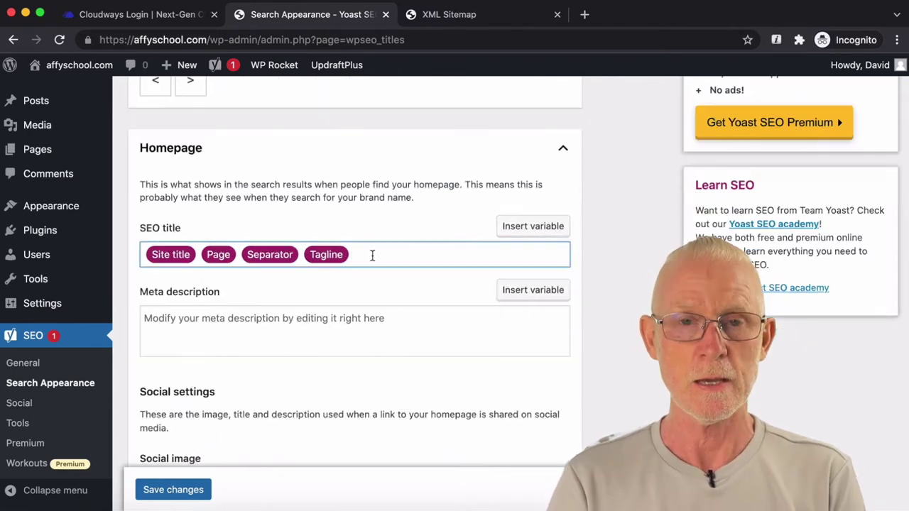
key("BackSpace")
key("BackSpace")
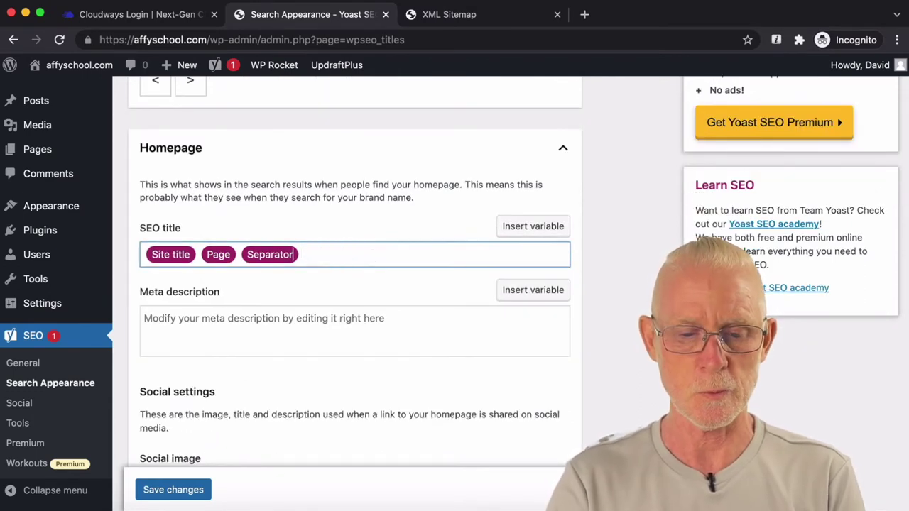
key("BackSpace")
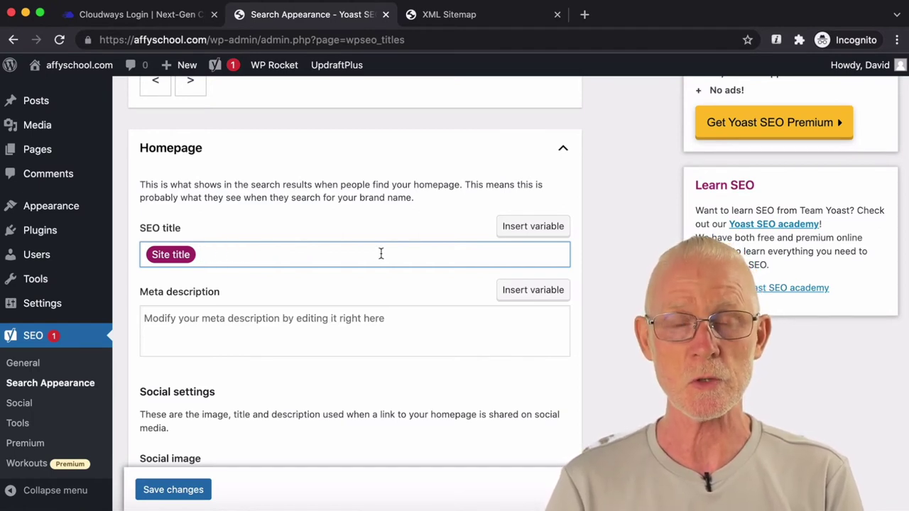
Step: Save the General search appearance settings
scroll(381, 253, "down", 1)
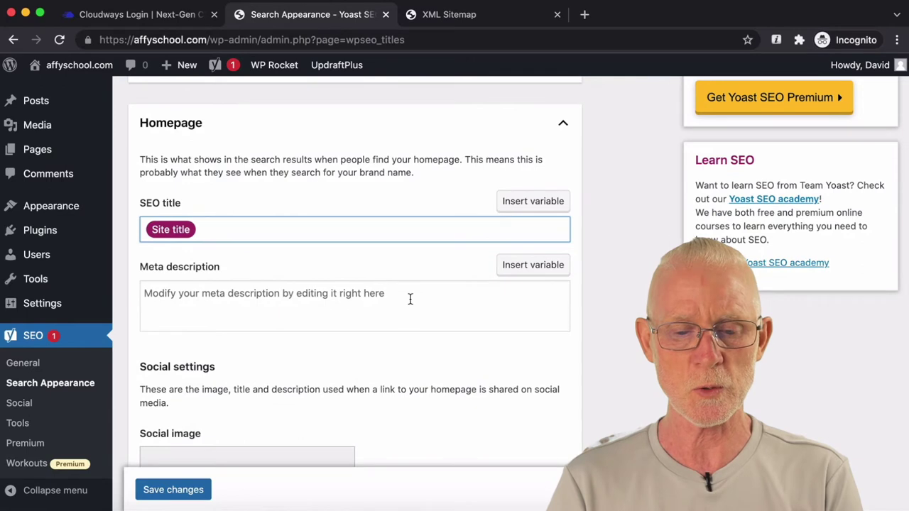
scroll(409, 300, "down", 10)
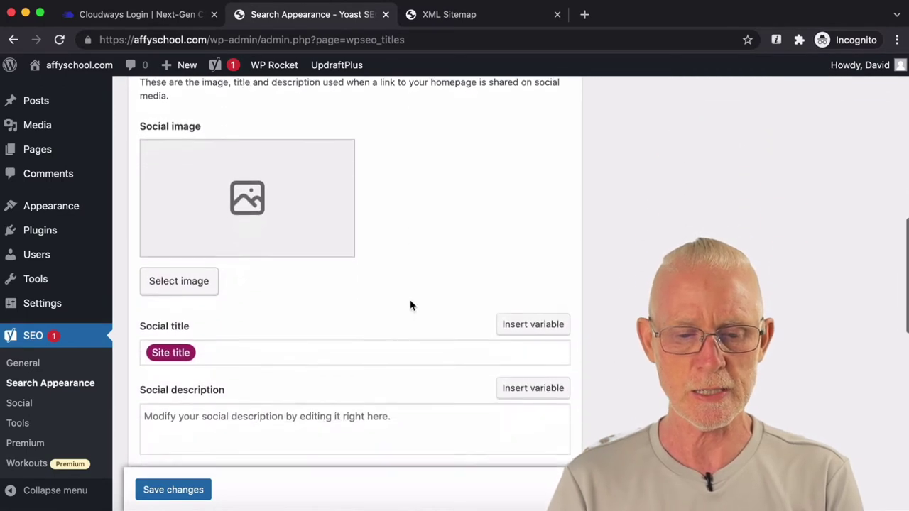
scroll(410, 305, "down", 10)
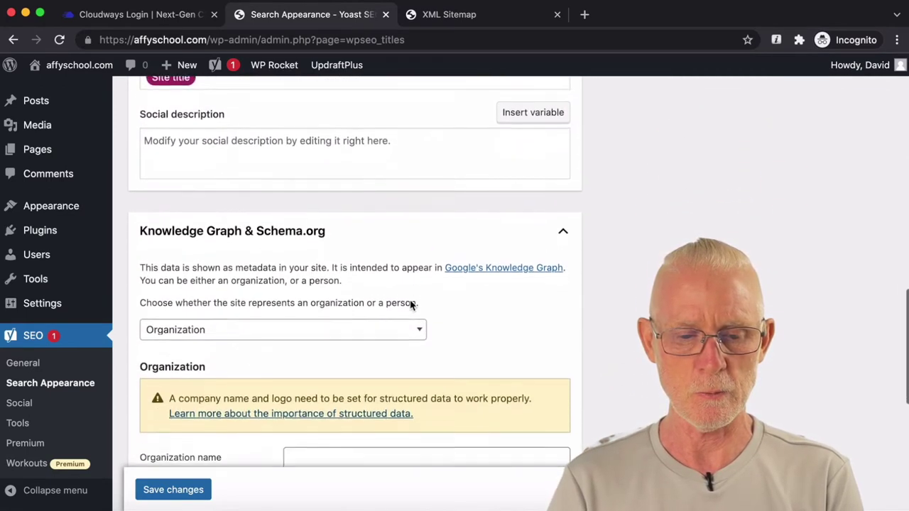
scroll(412, 305, "down", 10)
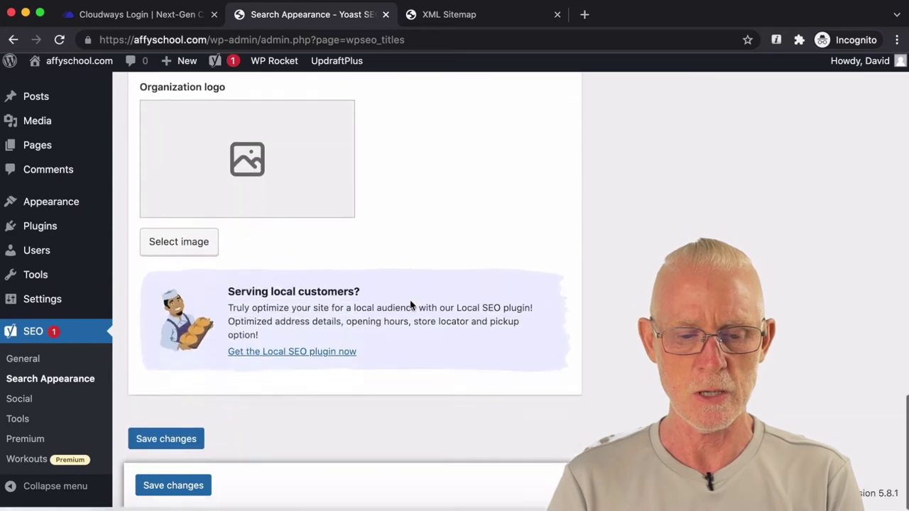
left_click(168, 441)
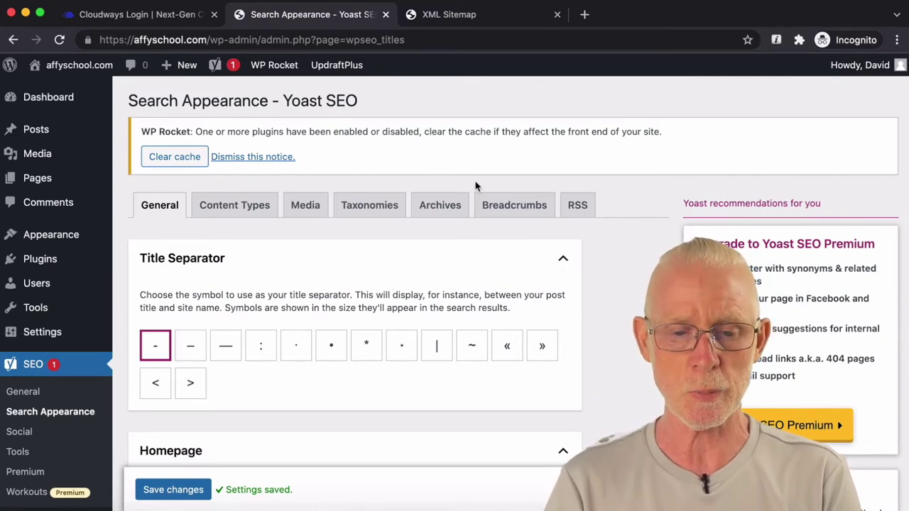
Step: Switch to the Content Types tab and scroll down to the Posts settings
left_click(250, 207)
scroll(340, 327, "down", 3)
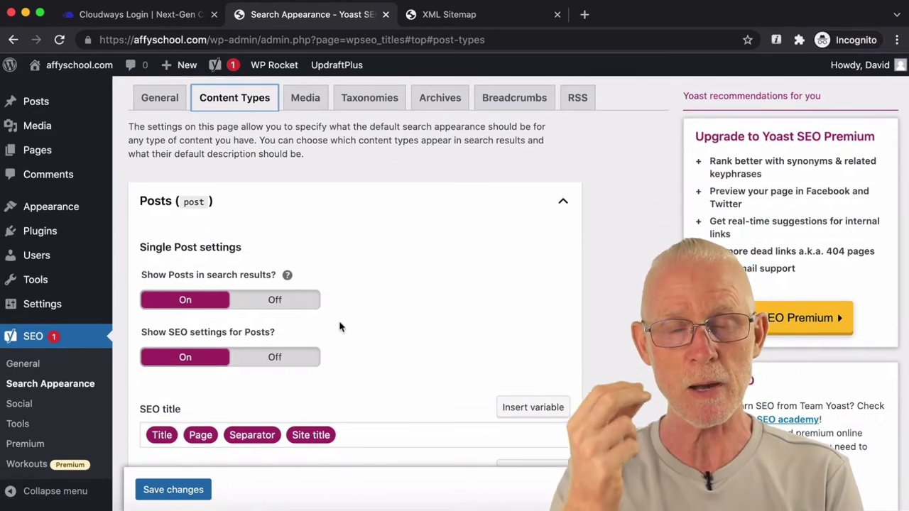
scroll(340, 327, "down", 1)
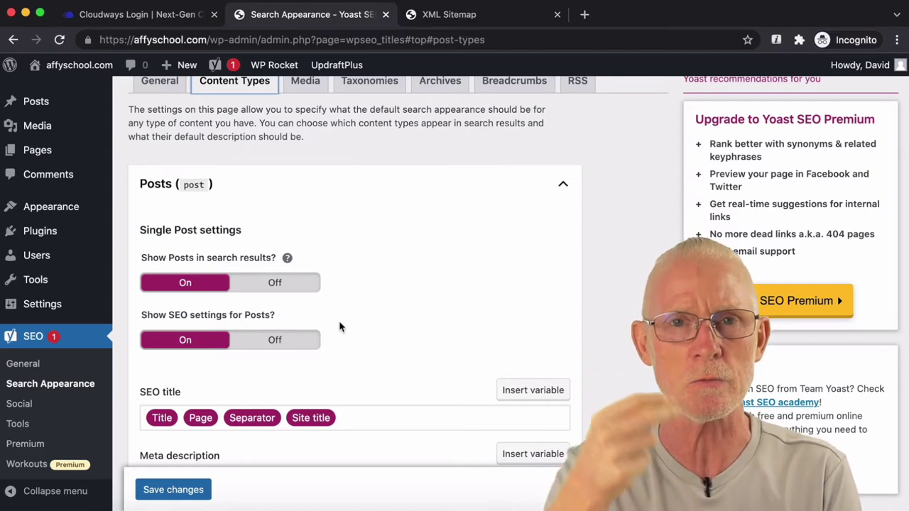
scroll(339, 326, "down", 1)
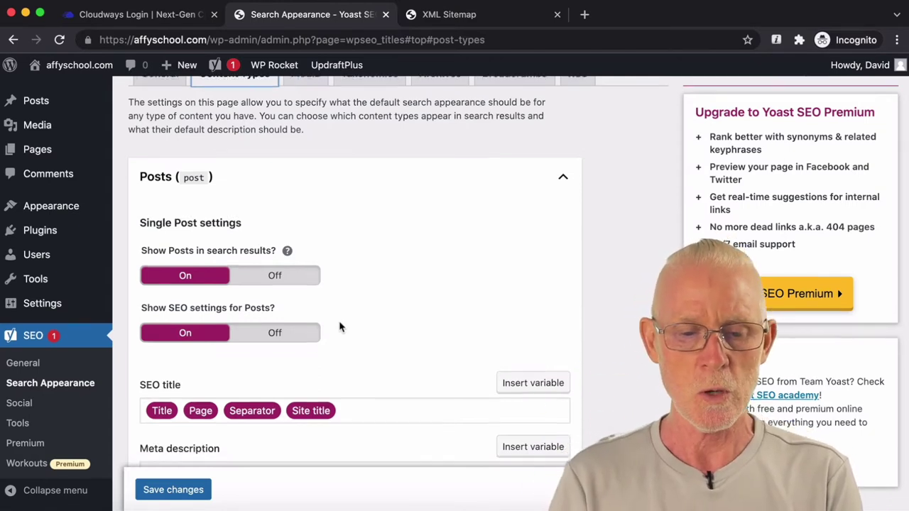
scroll(361, 261, "down", 2)
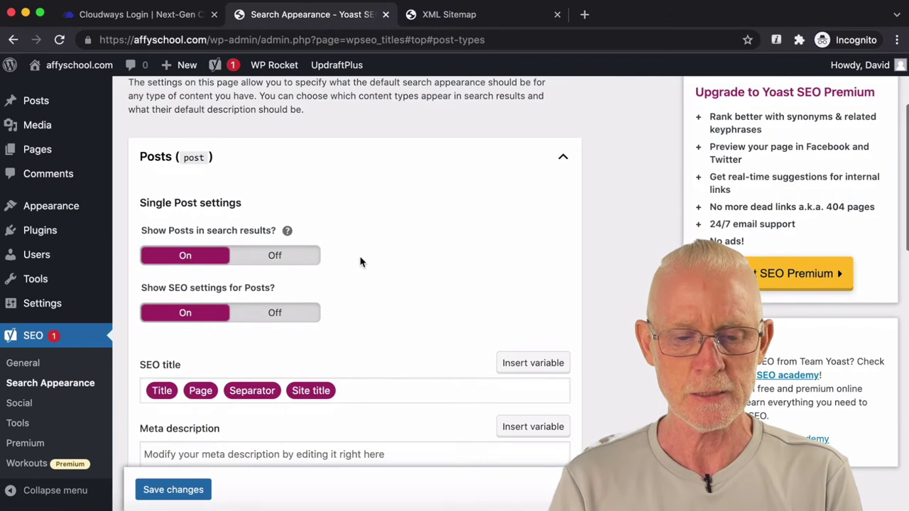
scroll(358, 262, "down", 3)
Step: Cut the Posts SEO title template down to only the Title variable and focus the meta description
left_click(339, 285)
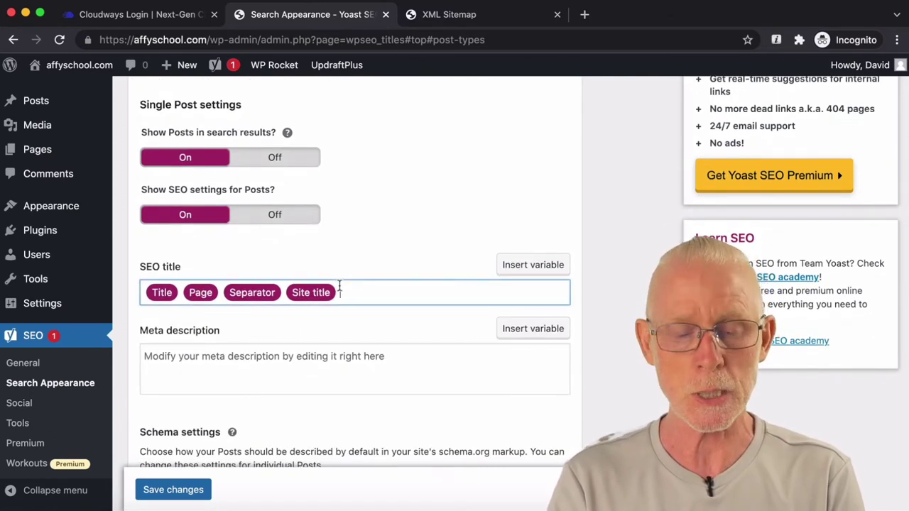
key("BackSpace")
key("BackSpace")
key("BackSpace")
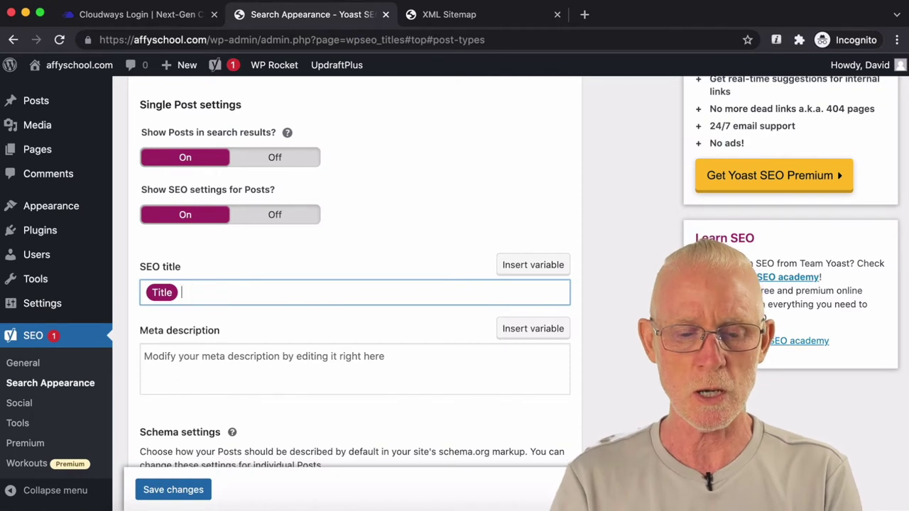
scroll(320, 325, "down", 1)
left_click(332, 328)
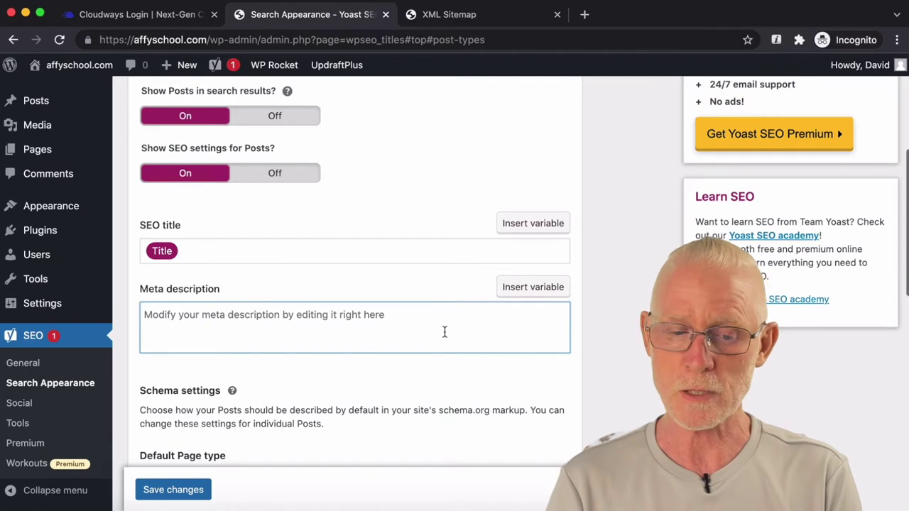
Step: Review the remaining Posts settings, including schema defaults Web Page and Article
scroll(445, 332, "down", 1)
scroll(444, 332, "down", 1)
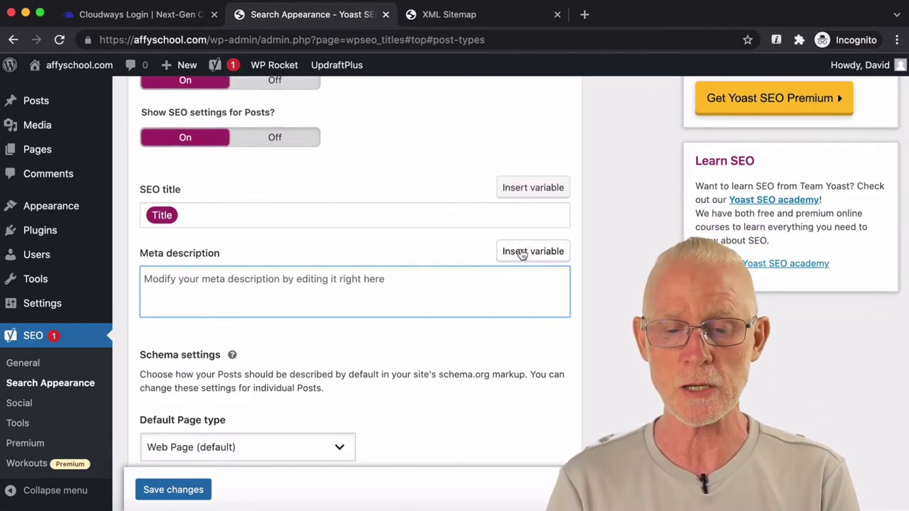
scroll(394, 270, "down", 2)
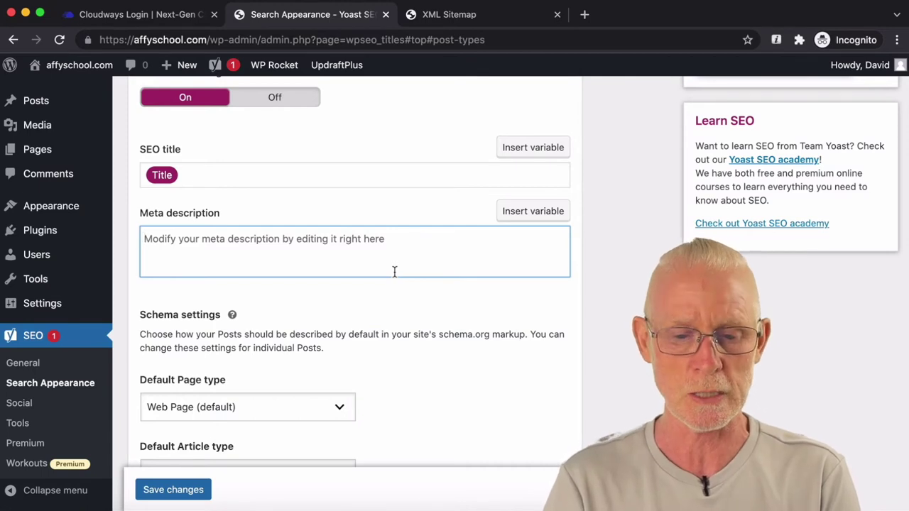
scroll(394, 272, "down", 1)
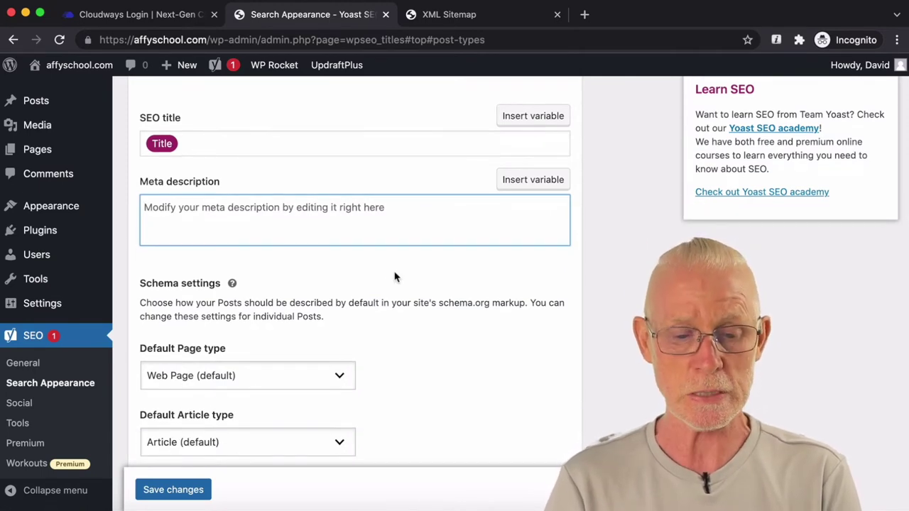
scroll(395, 277, "down", 4)
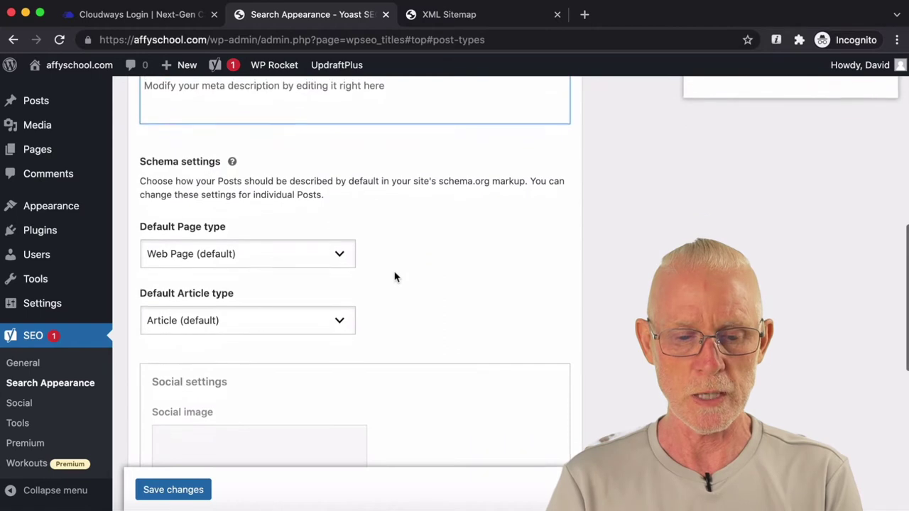
scroll(395, 276, "down", 12)
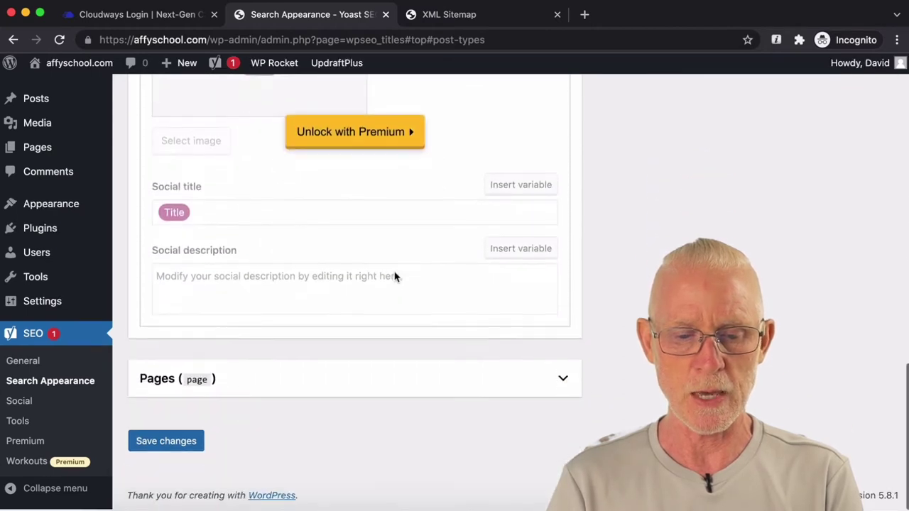
Step: Expand Pages and reduce its SEO title template to only the Title variable
left_click(362, 384)
scroll(362, 387, "down", 4)
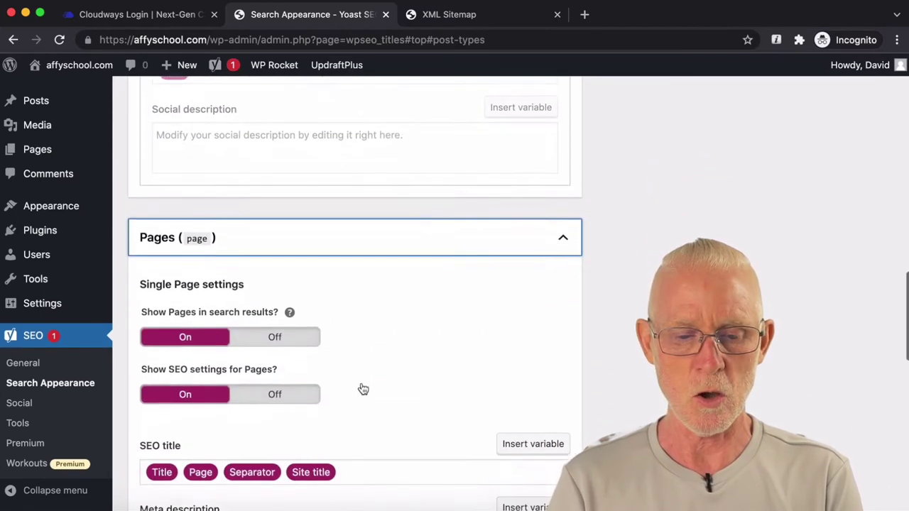
scroll(362, 387, "down", 5)
left_click(382, 303)
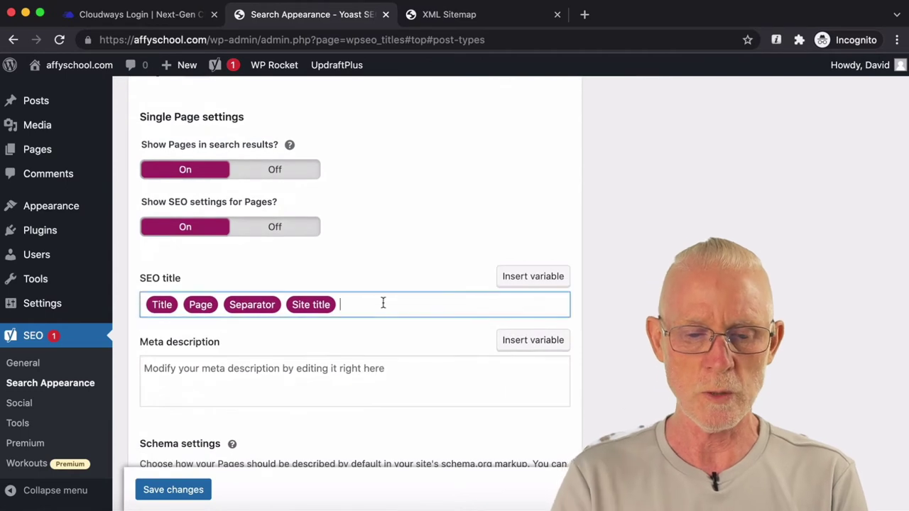
key("BackSpace")
key("BackSpace")
key("BackSpace")
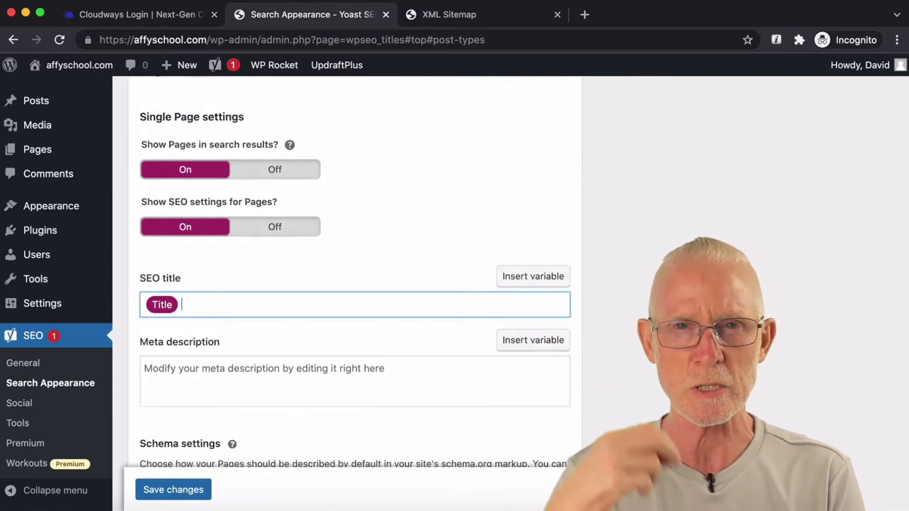
Step: Save the Content Types search appearance settings
scroll(383, 304, "down", 5)
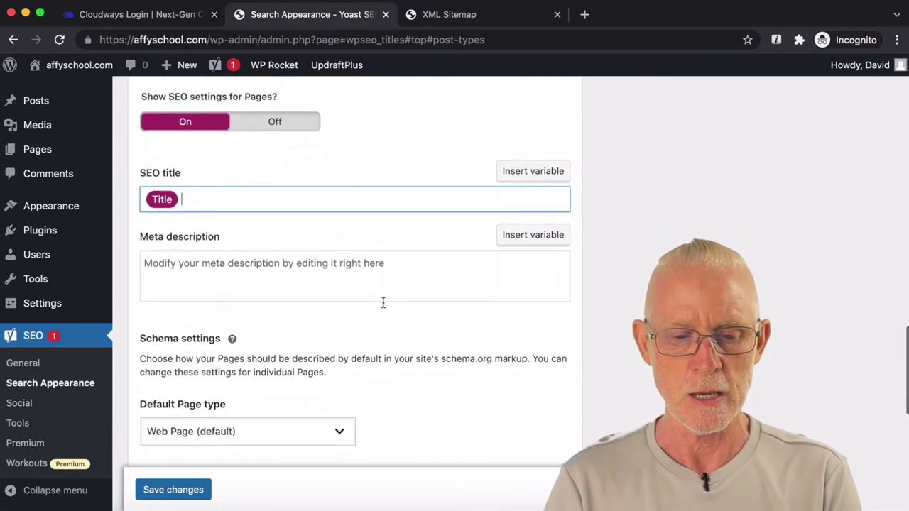
scroll(382, 306, "down", 10)
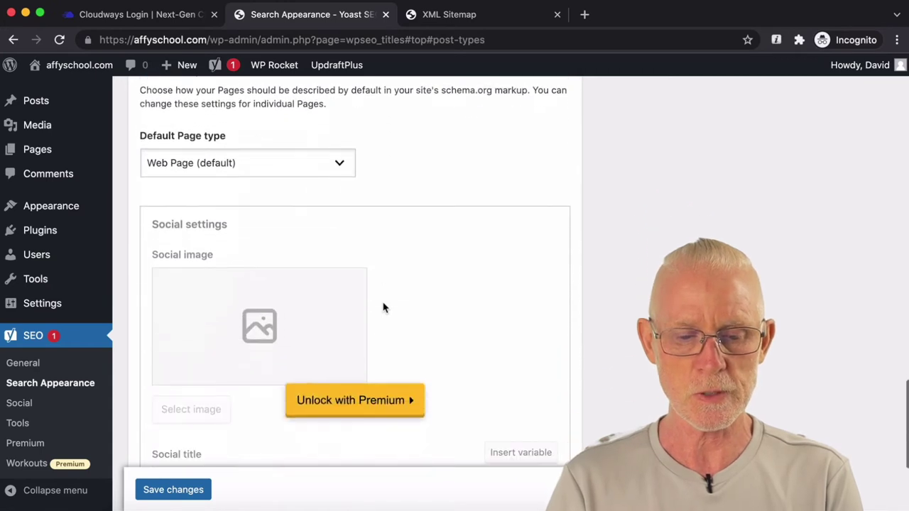
scroll(383, 307, "down", 2)
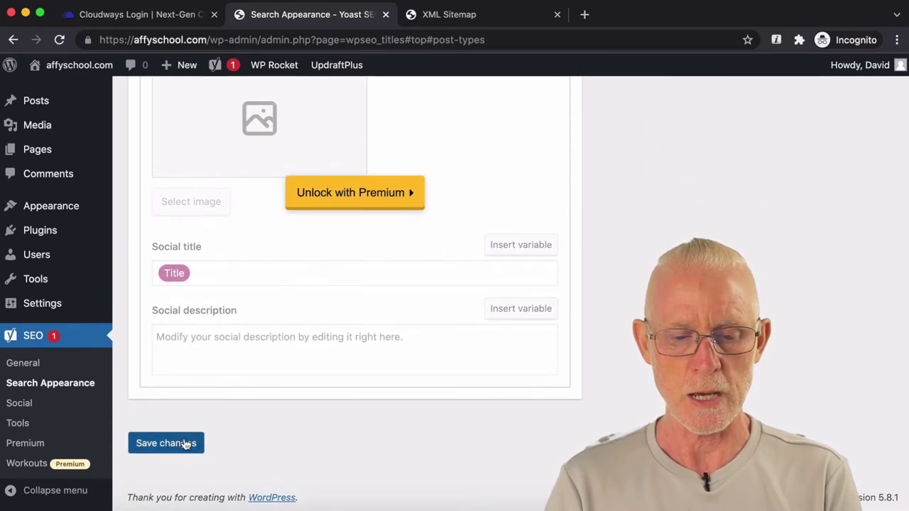
left_click(186, 443)
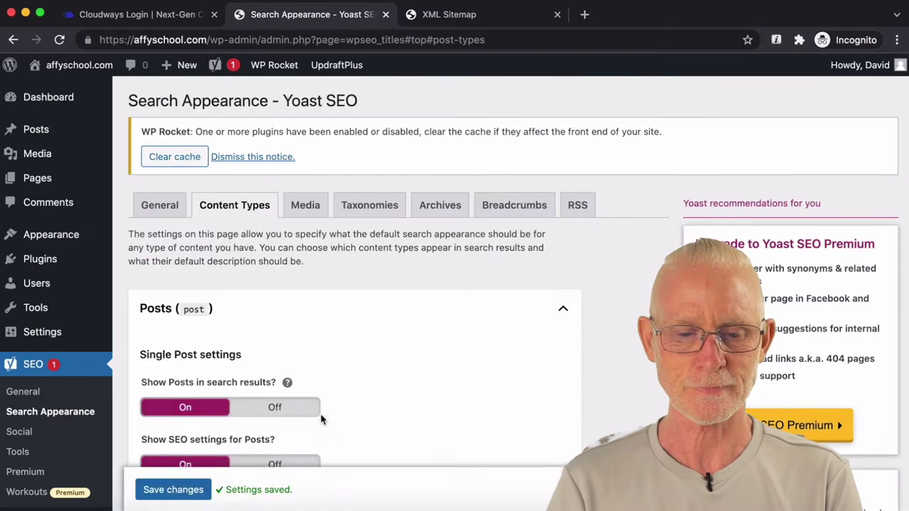
Step: Check the Media tab's attachment URL redirect (Yes), then go to the Taxonomies tab
left_click(317, 205)
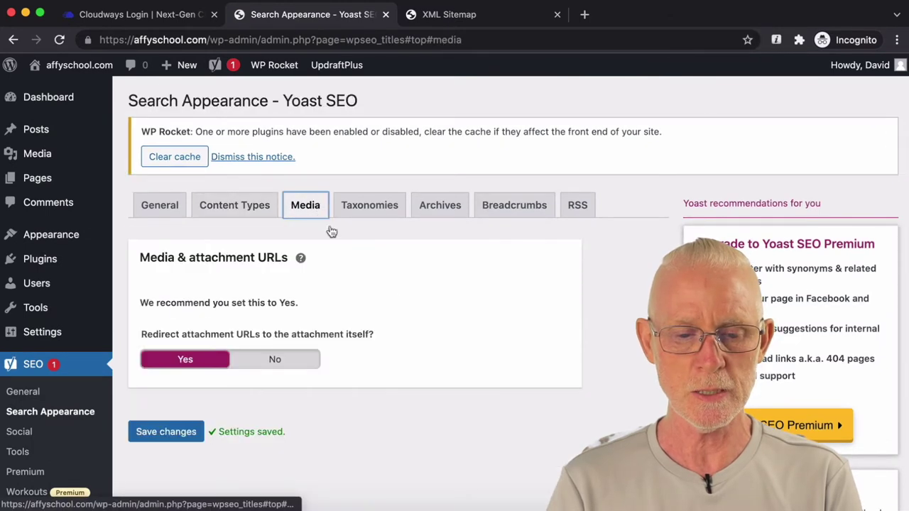
scroll(394, 298, "down", 1)
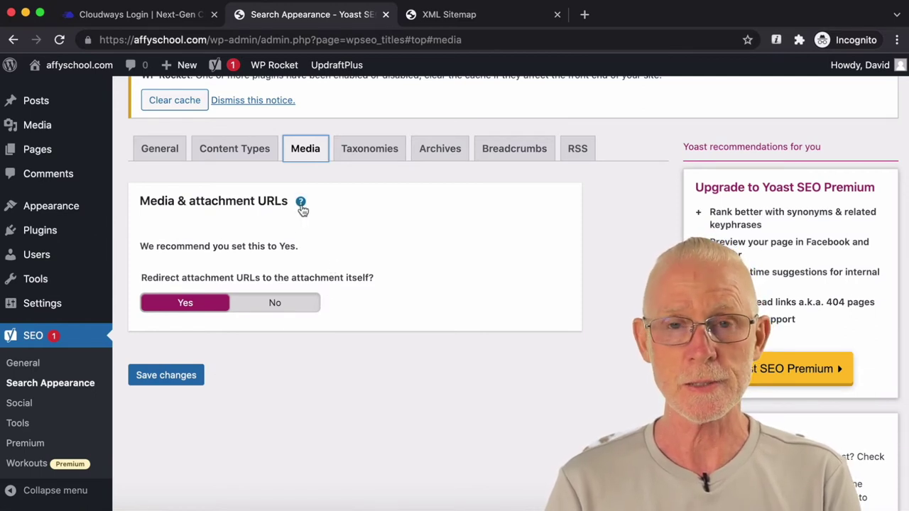
left_click(357, 154)
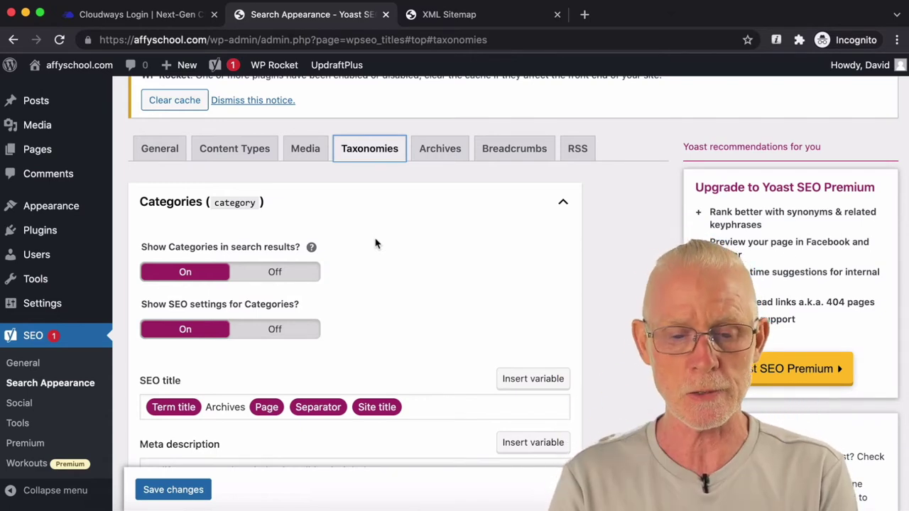
Step: Hide Categories from search results and turn off their SEO settings
scroll(376, 244, "down", 1)
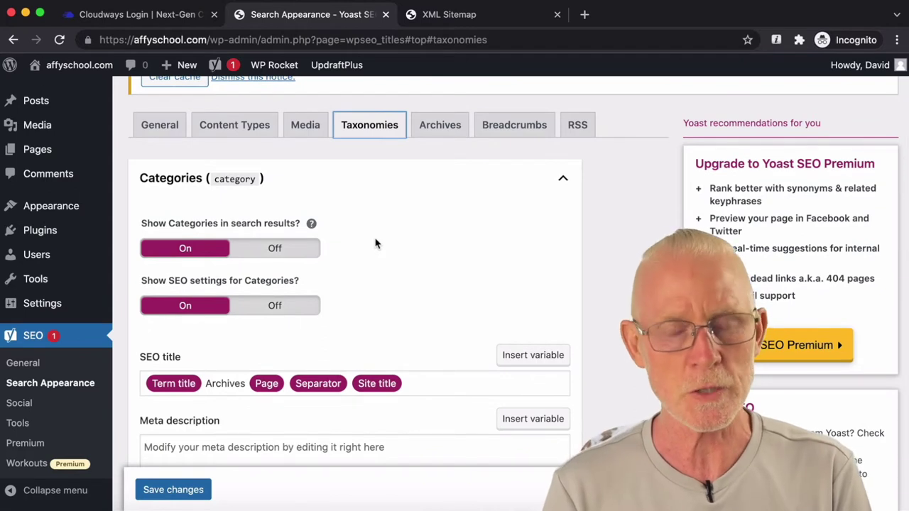
scroll(376, 244, "down", 1)
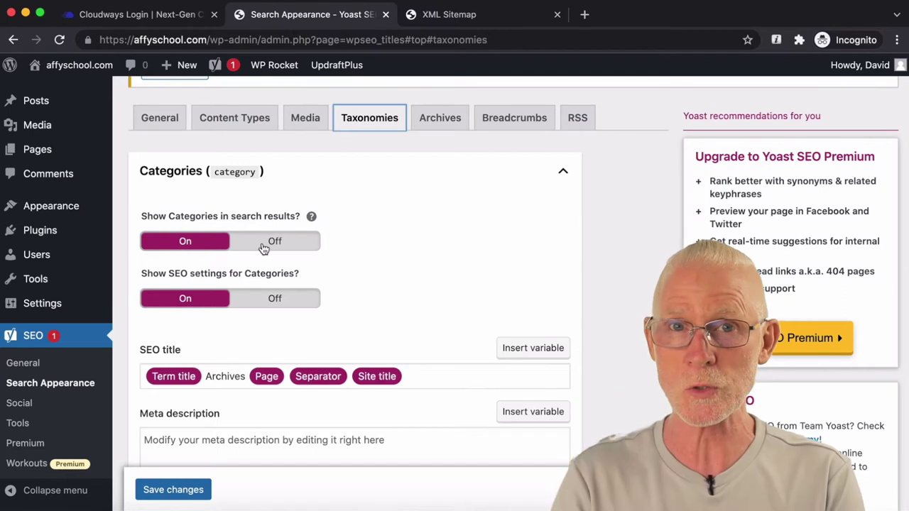
left_click(264, 247)
scroll(408, 221, "down", 1)
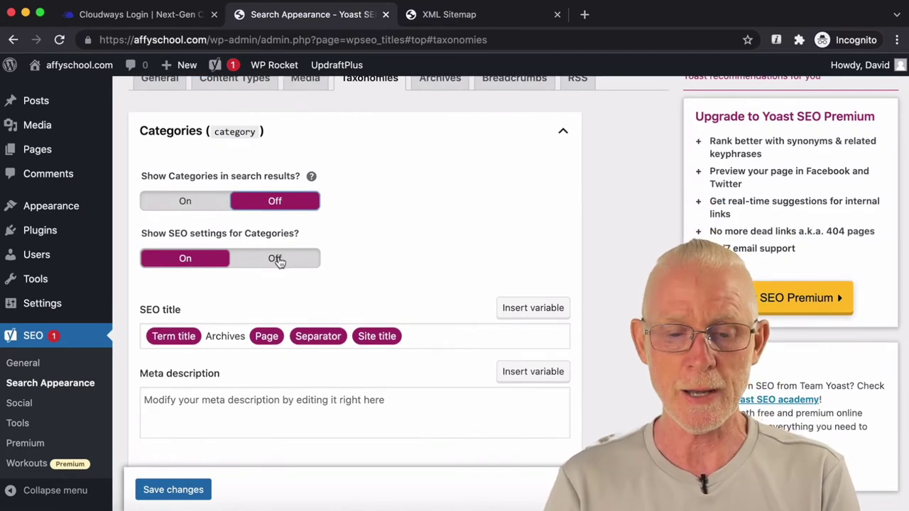
left_click(278, 261)
Step: Hide Tags from search results and turn off their SEO settings
scroll(347, 242, "down", 1)
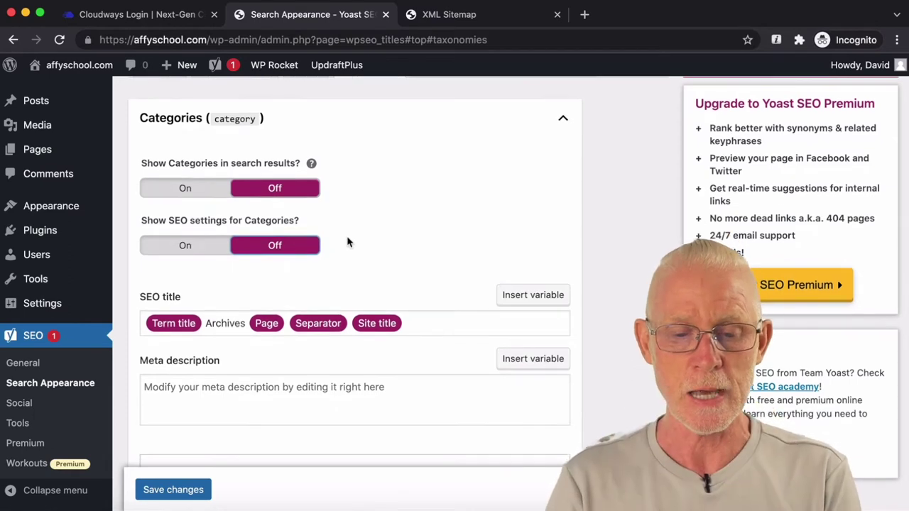
scroll(371, 233, "down", 5)
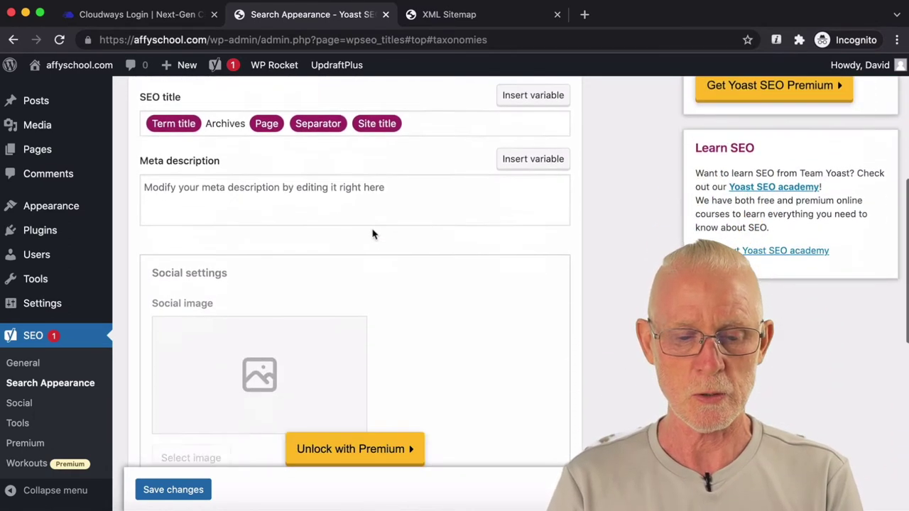
scroll(372, 234, "down", 9)
left_click(370, 241)
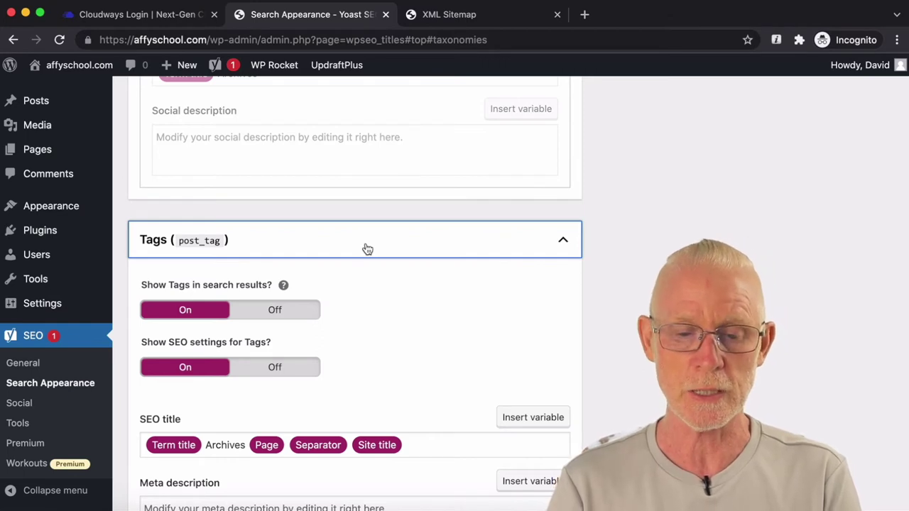
left_click(293, 312)
left_click(299, 371)
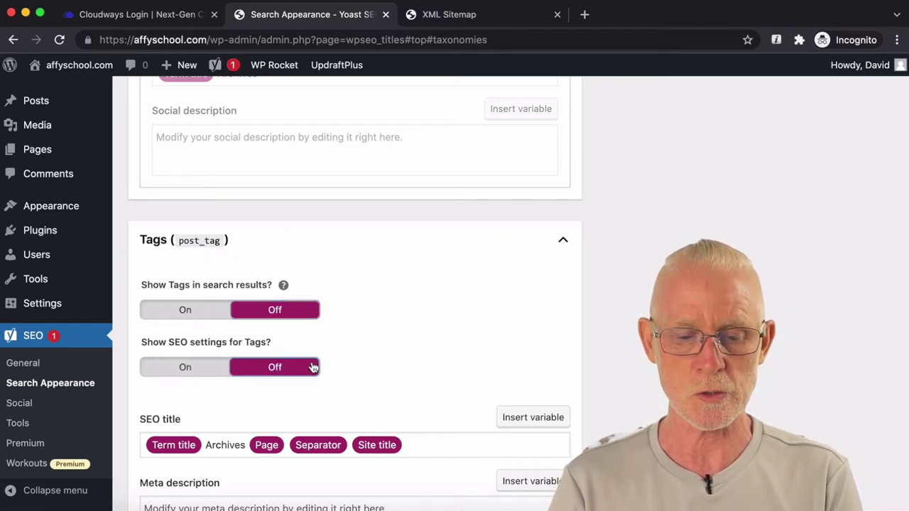
Step: Turn off format-based archives and save the Taxonomies settings
scroll(436, 308, "down", 10)
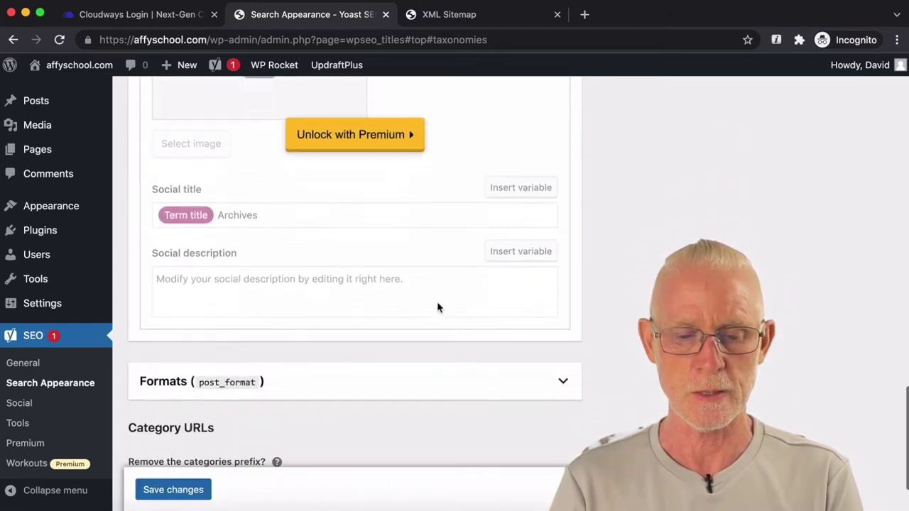
scroll(436, 308, "down", 3)
left_click(430, 299)
scroll(430, 300, "down", 2)
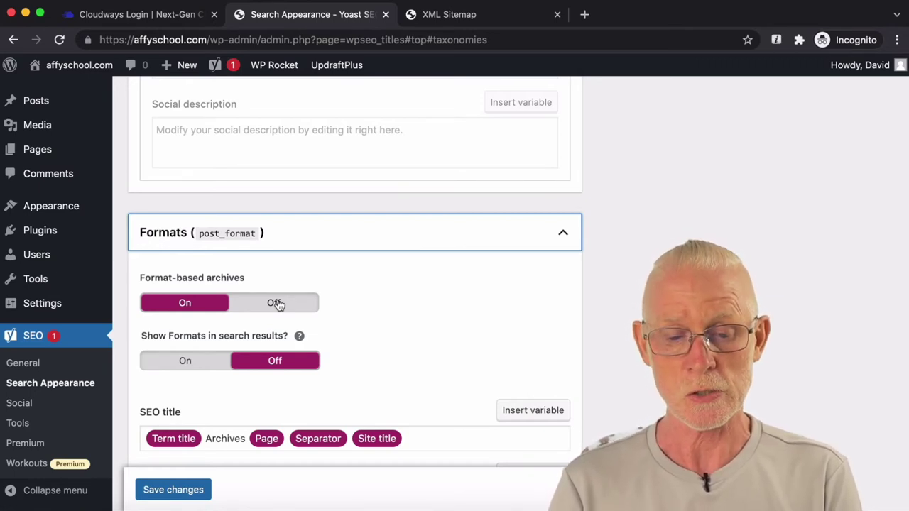
left_click(277, 304)
scroll(384, 296, "down", 5)
scroll(233, 420, "down", 5)
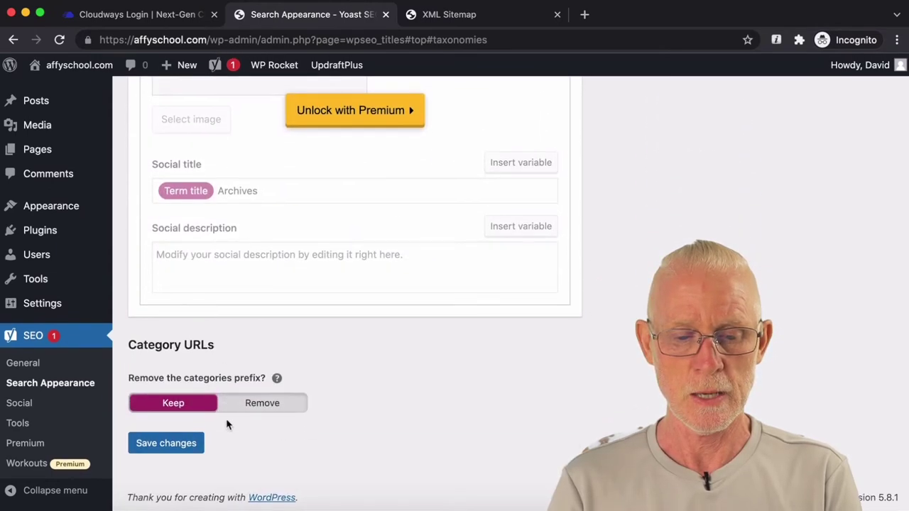
left_click(178, 449)
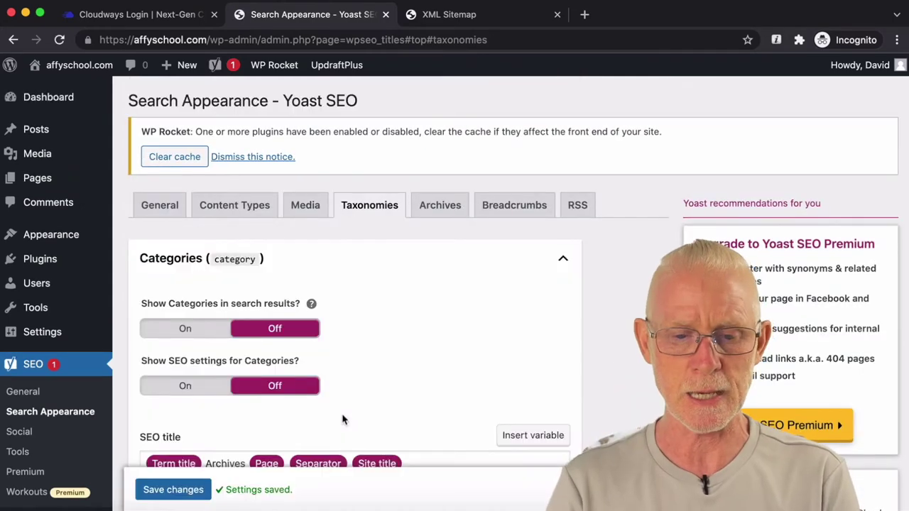
Step: Set Author archives and Date archives to Off on the Archives tab and save
left_click(436, 206)
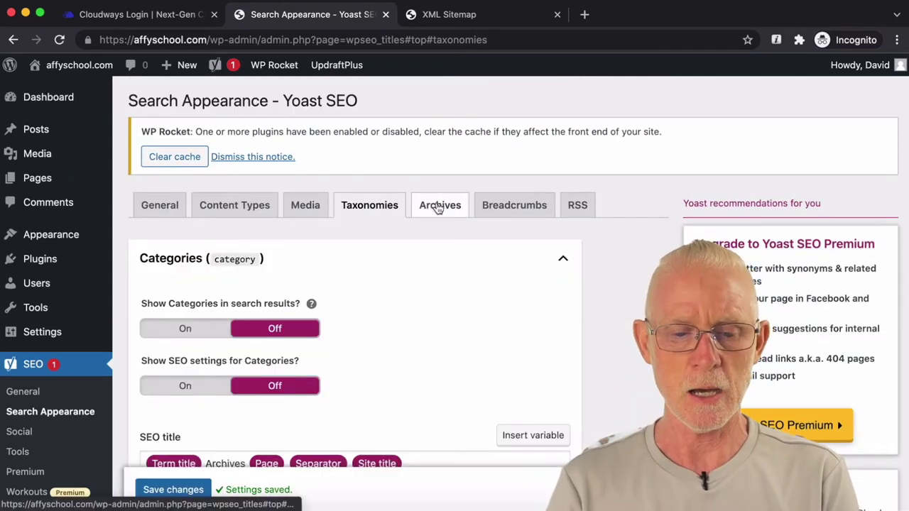
scroll(403, 328, "down", 1)
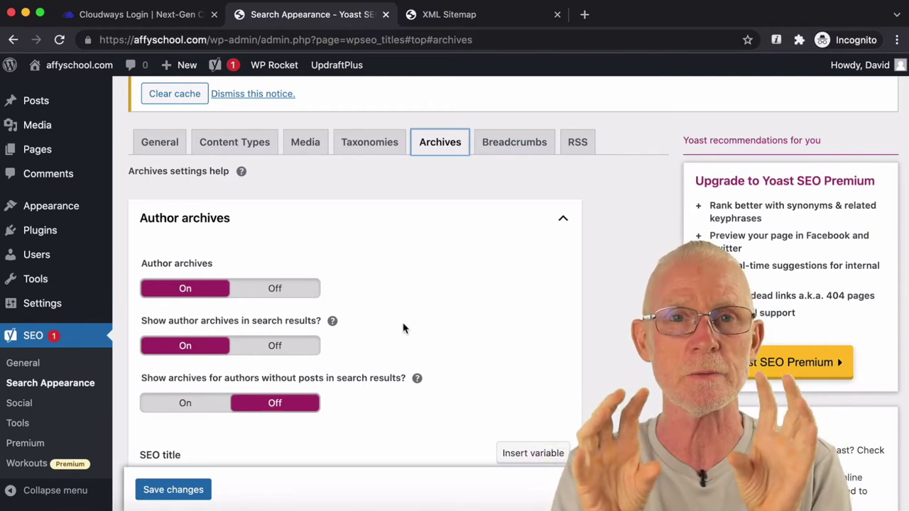
left_click(282, 294)
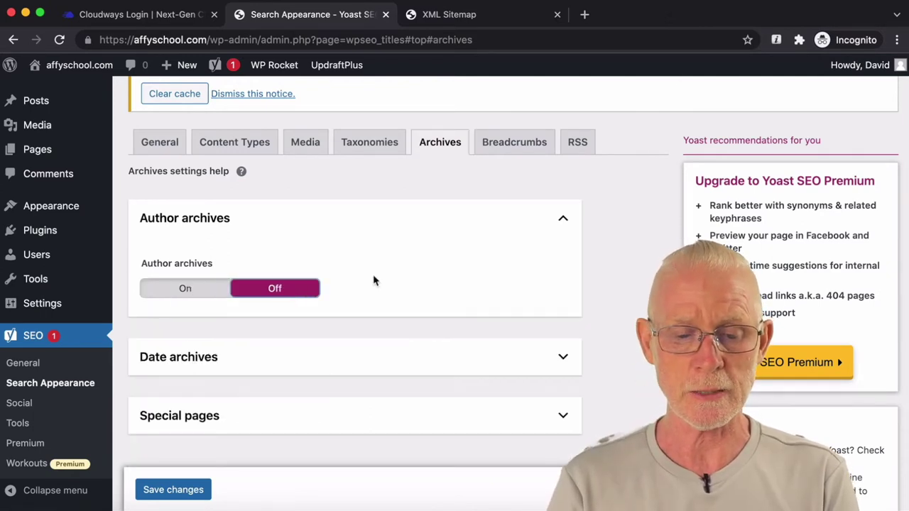
scroll(381, 279, "down", 1)
left_click(318, 353)
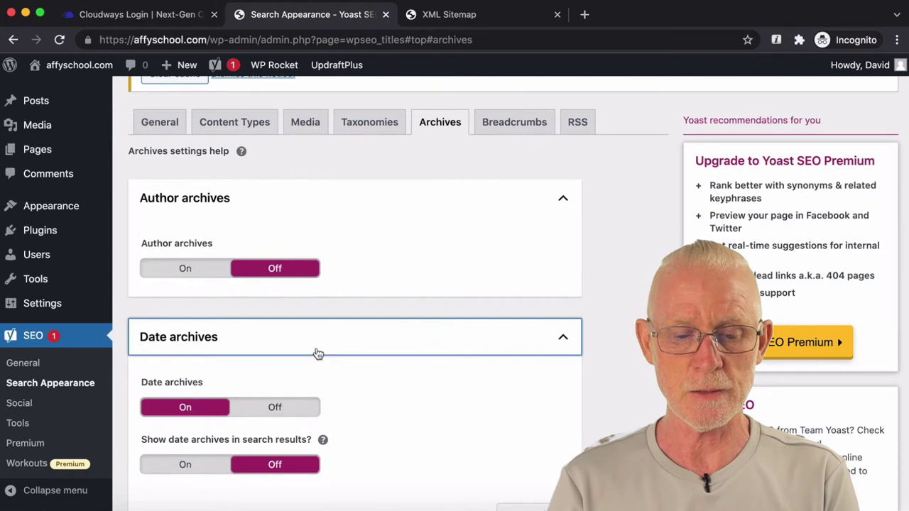
scroll(315, 353, "down", 3)
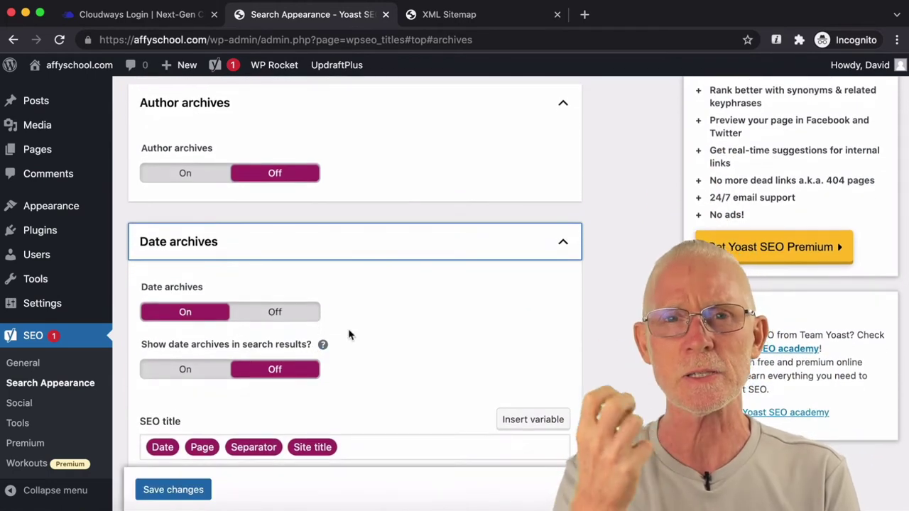
left_click(261, 318)
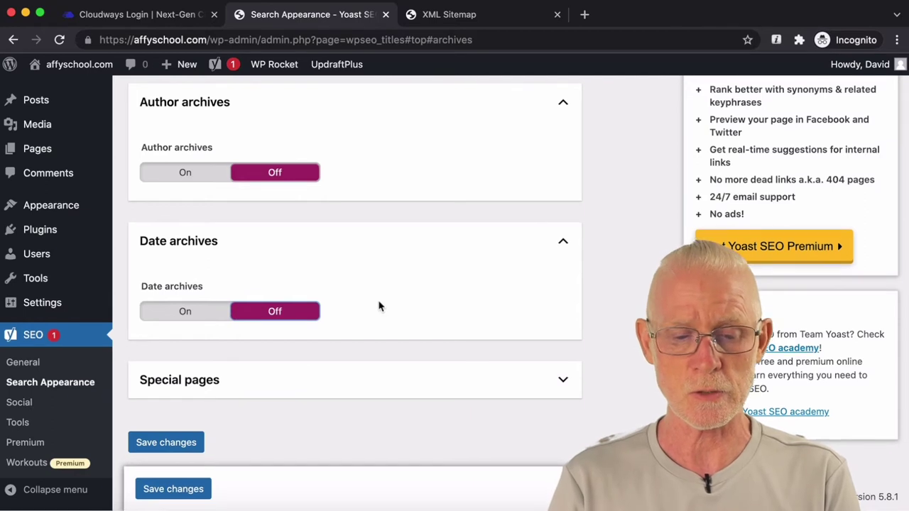
left_click(189, 446)
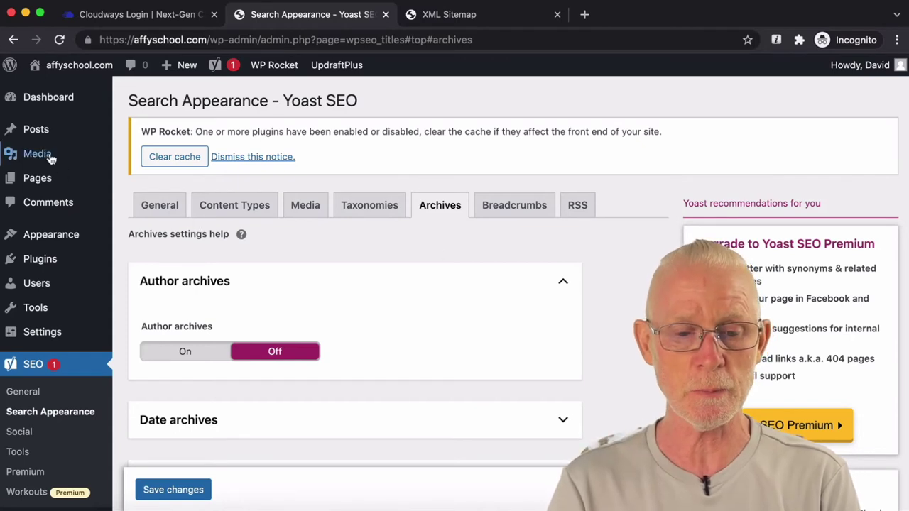
Step: Start a new post via Posts > Add New
mouse_move(42, 129)
left_click(170, 150)
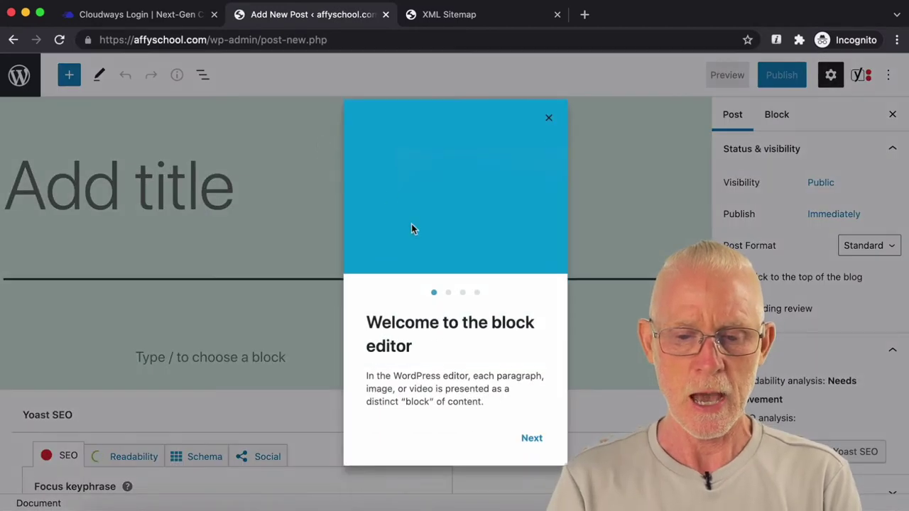
Step: Dismiss the block editor welcome tour and focus the Yoast SEO meta description field
left_click(548, 118)
scroll(605, 149, "down", 5)
scroll(606, 149, "down", 8)
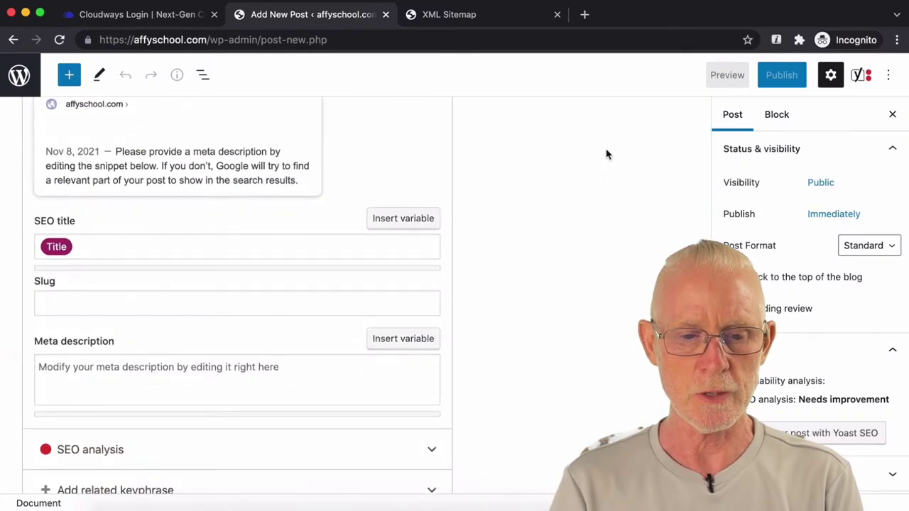
scroll(605, 151, "up", 7)
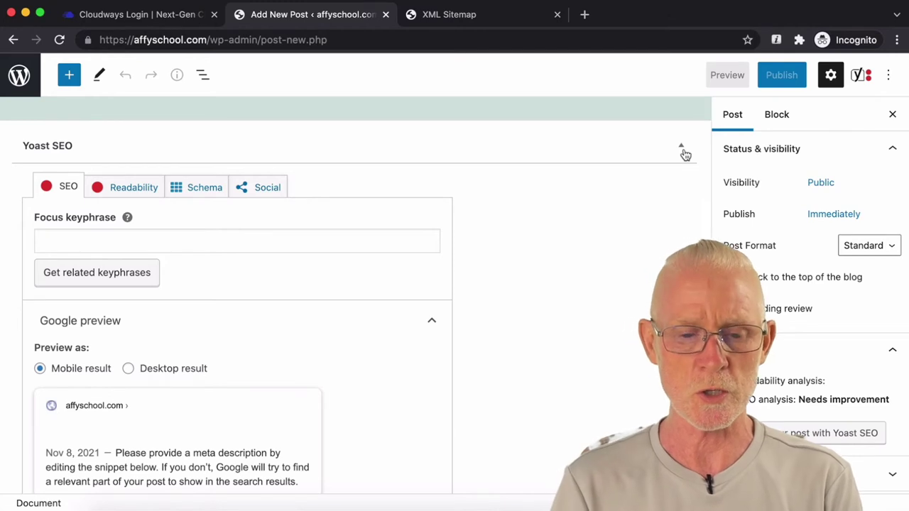
scroll(683, 154, "down", 1)
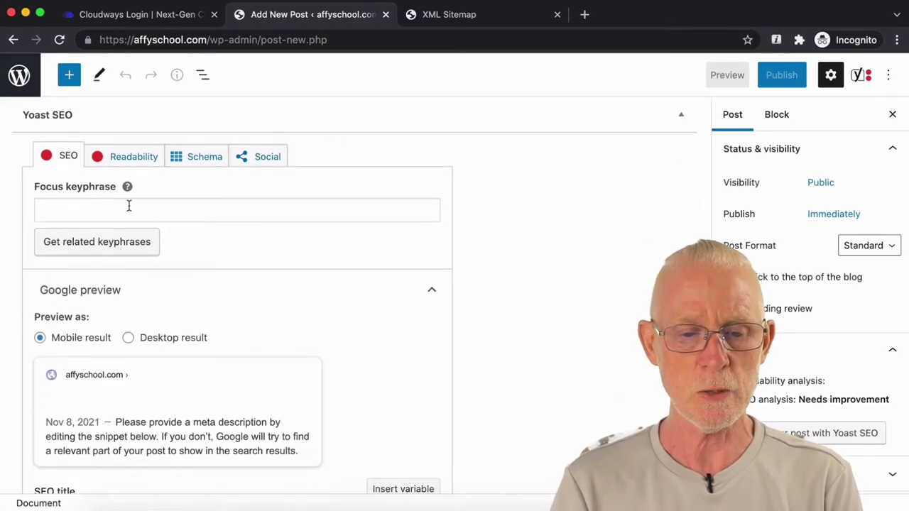
scroll(311, 197, "down", 5)
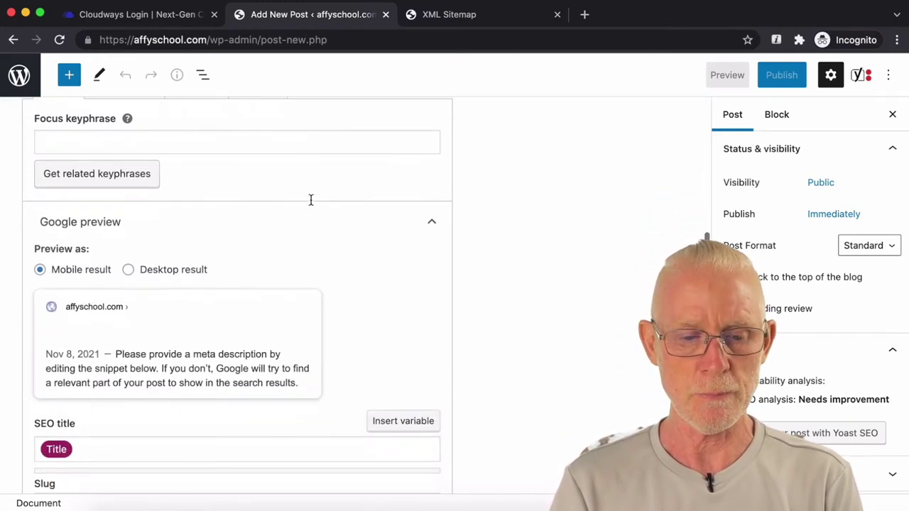
scroll(264, 296, "down", 2)
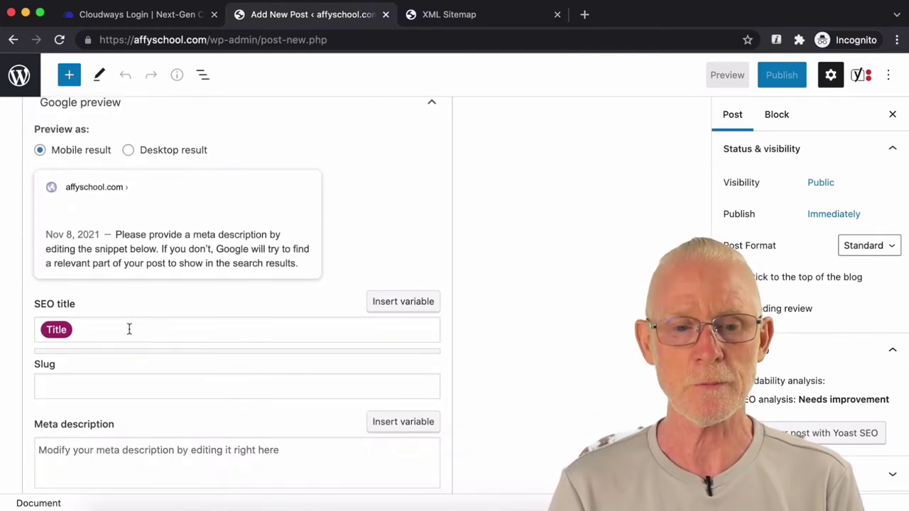
scroll(129, 328, "down", 2)
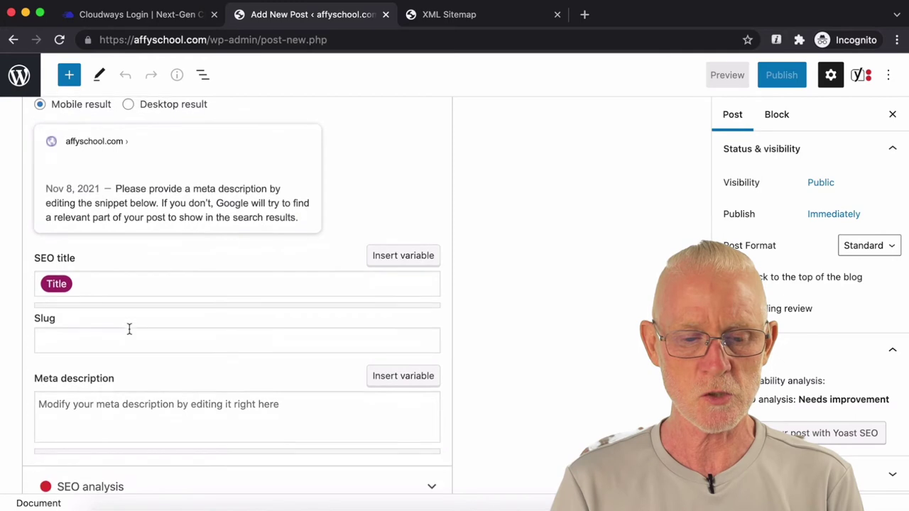
left_click(120, 398)
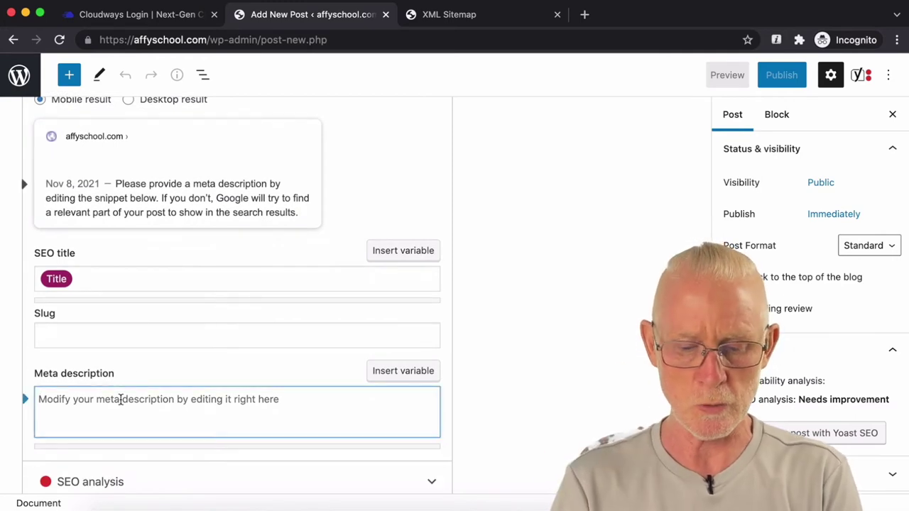
Step: Enter the meta description 'this is my description and is great ! yahoo !'
type("this us m")
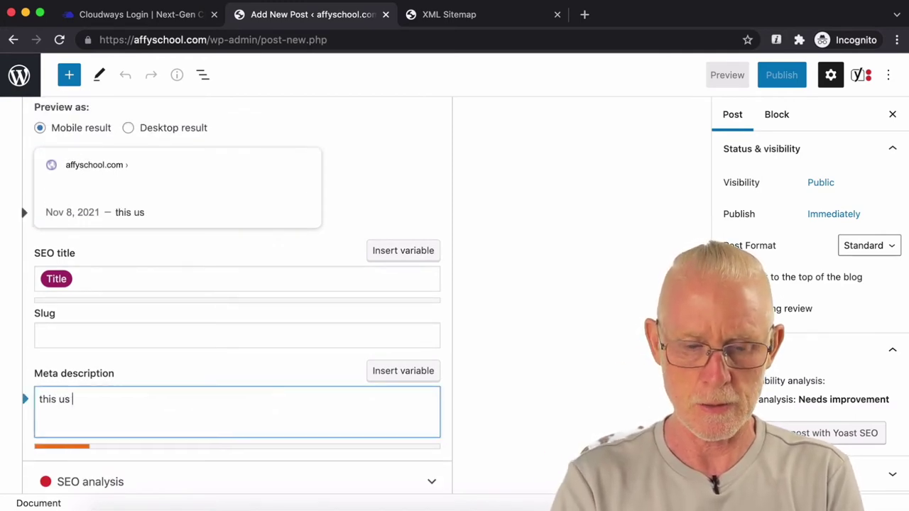
key("BackSpace")
key("BackSpace")
key("BackSpace")
key("BackSpace")
type("is ")
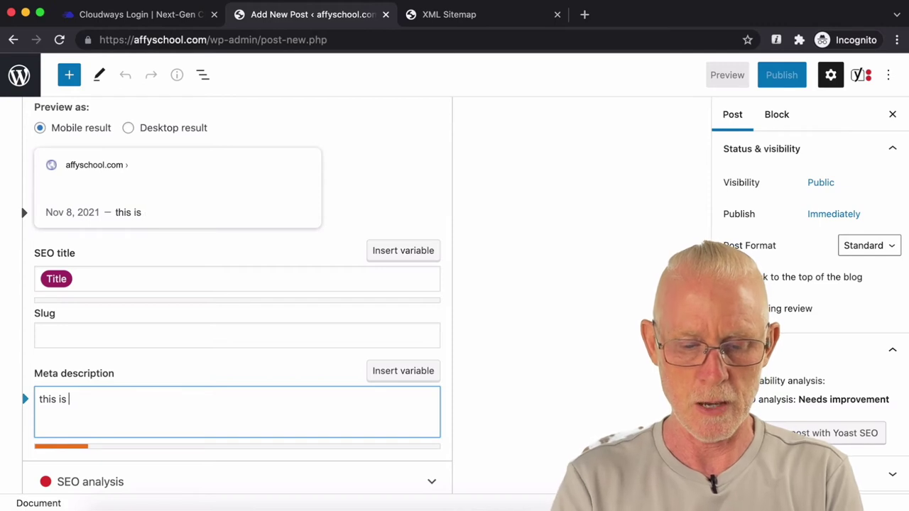
type("my descriptio")
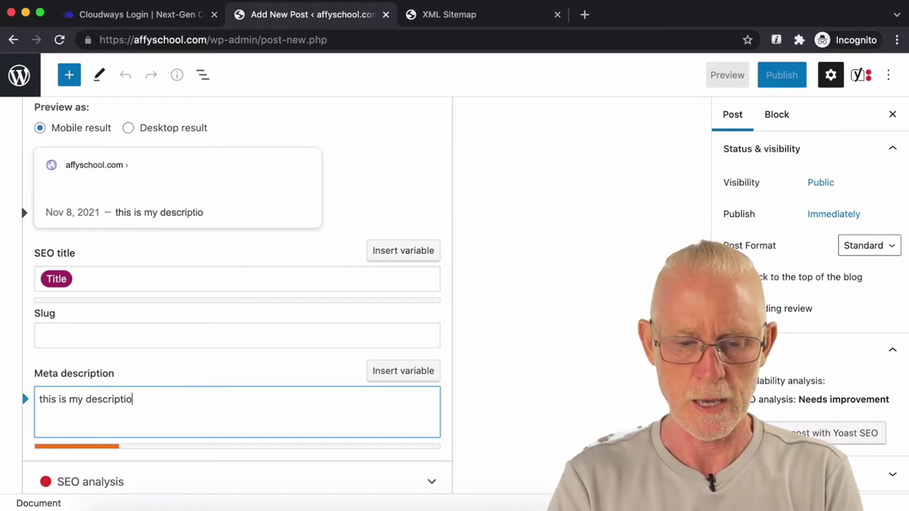
type("n and is great")
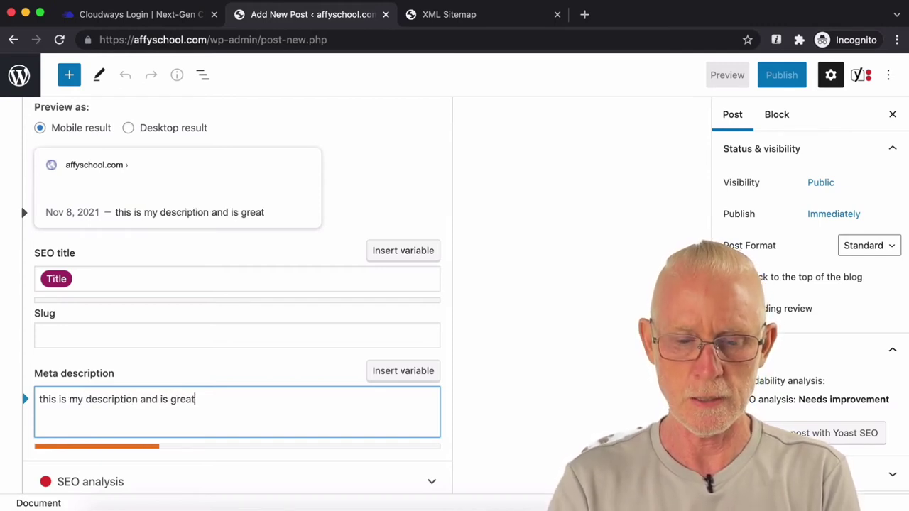
type(" ! yahoo !")
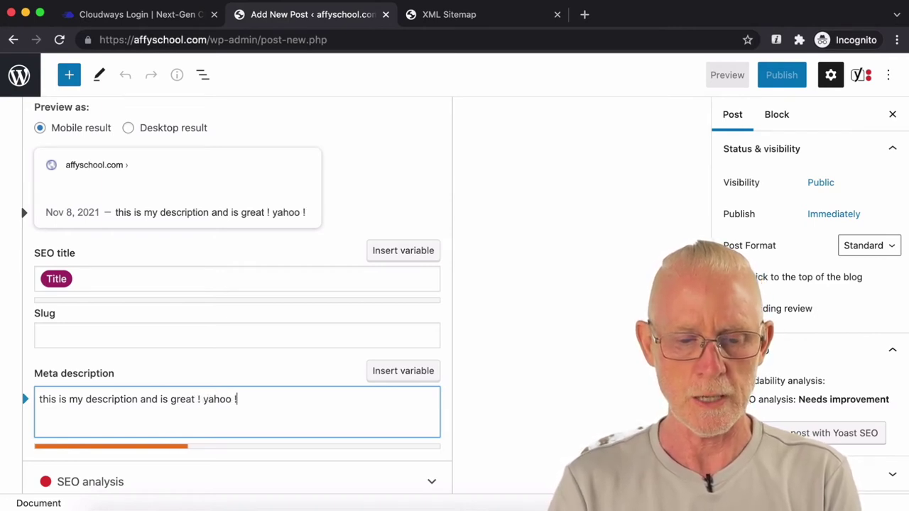
Step: Expand the Yoast Advanced section and scroll back up to the Google preview
scroll(237, 320, "down", 1)
scroll(237, 298, "down", 2)
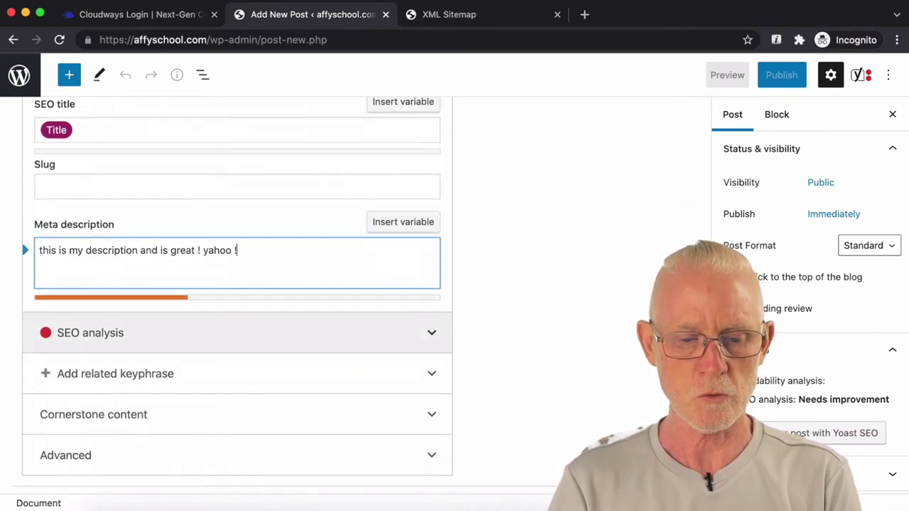
scroll(237, 298, "up", 4)
scroll(106, 440, "down", 4)
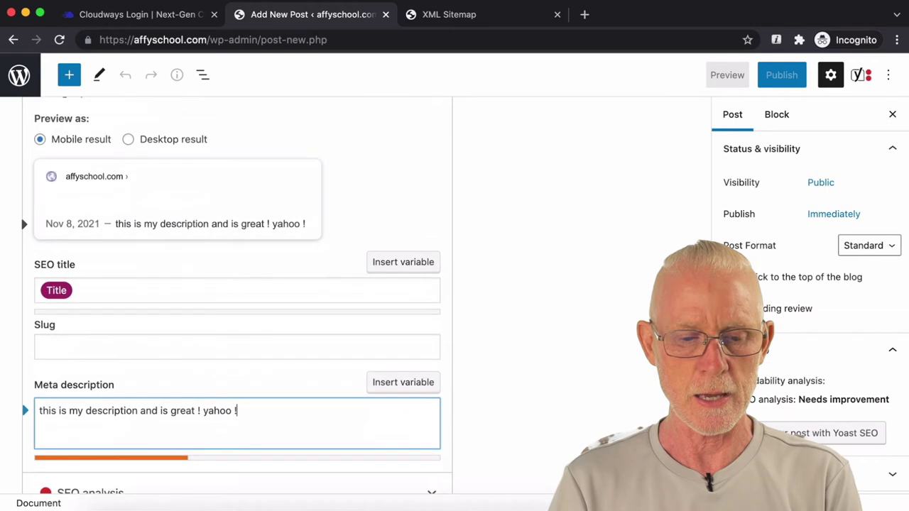
left_click(117, 462)
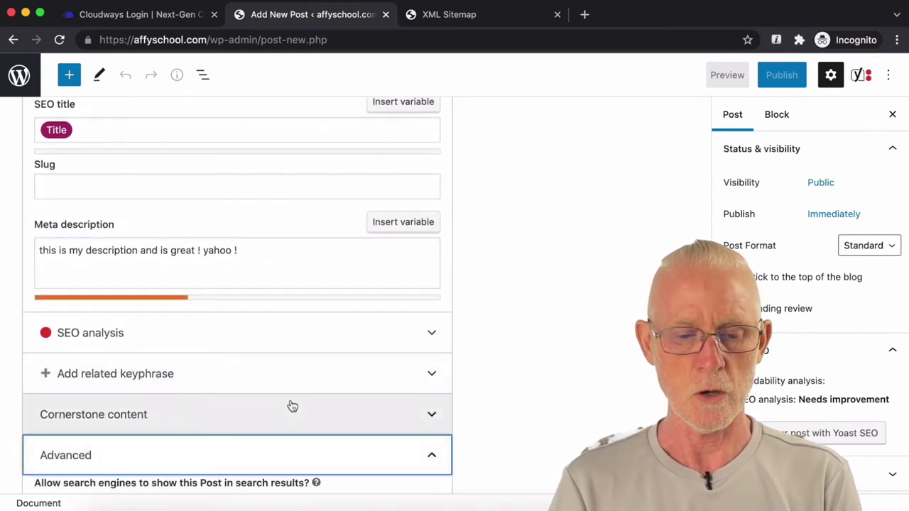
scroll(291, 406, "down", 6)
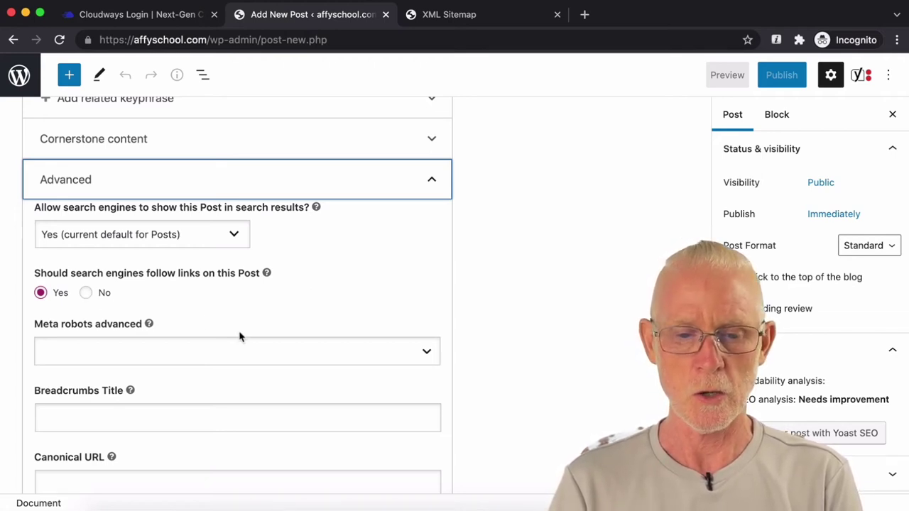
scroll(239, 337, "up", 10)
scroll(239, 337, "up", 2)
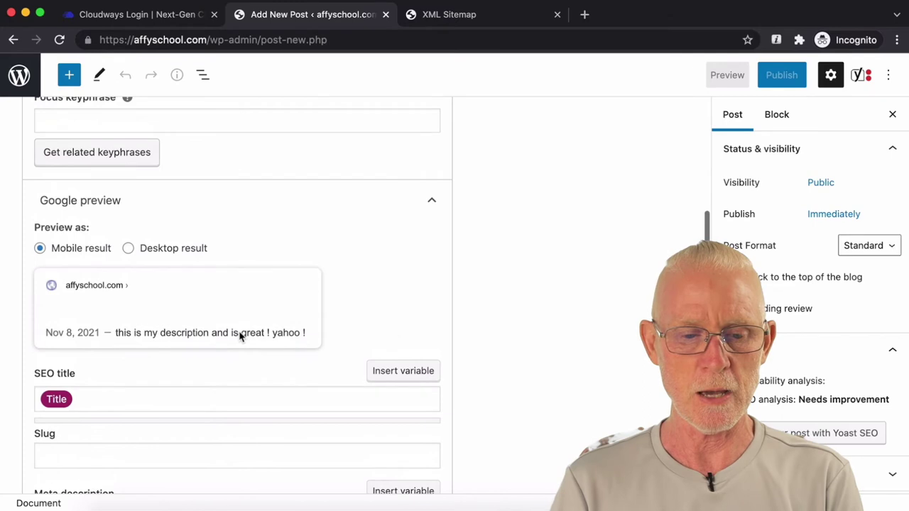
scroll(400, 307, "up", 9)
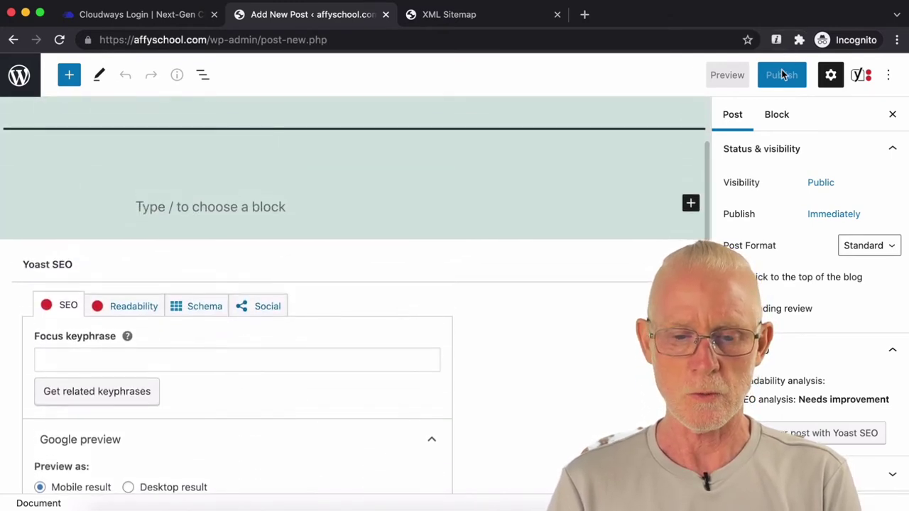
Step: Add a paragraph reading 'test' to the empty post, publish it, and view the live post
left_click(274, 207)
type("test")
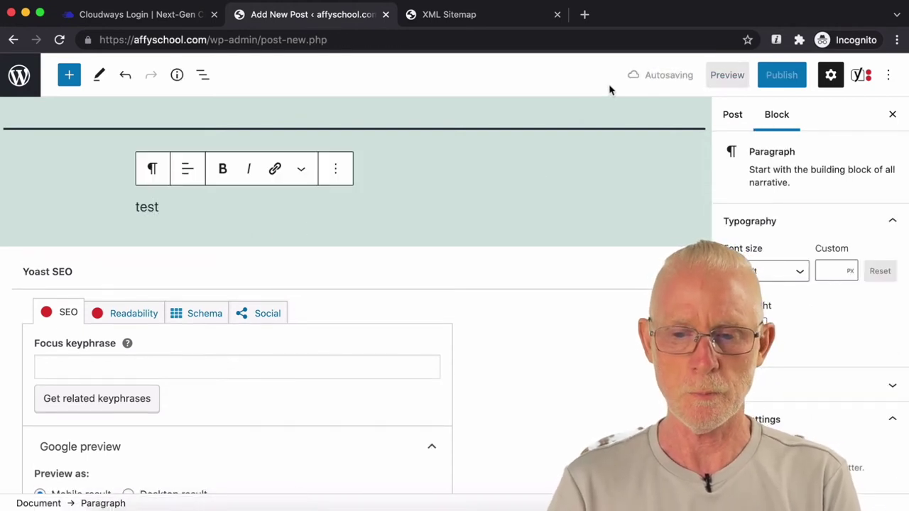
left_click(781, 75)
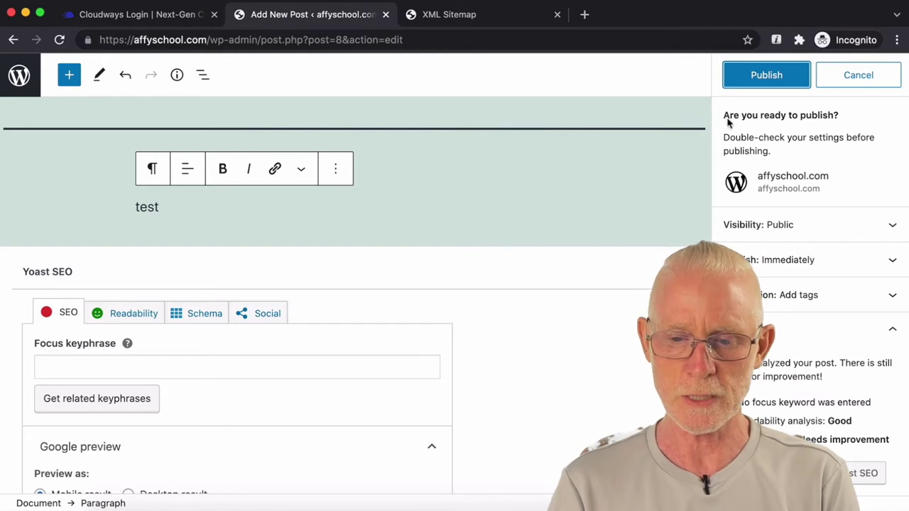
key("Return")
left_click(776, 231)
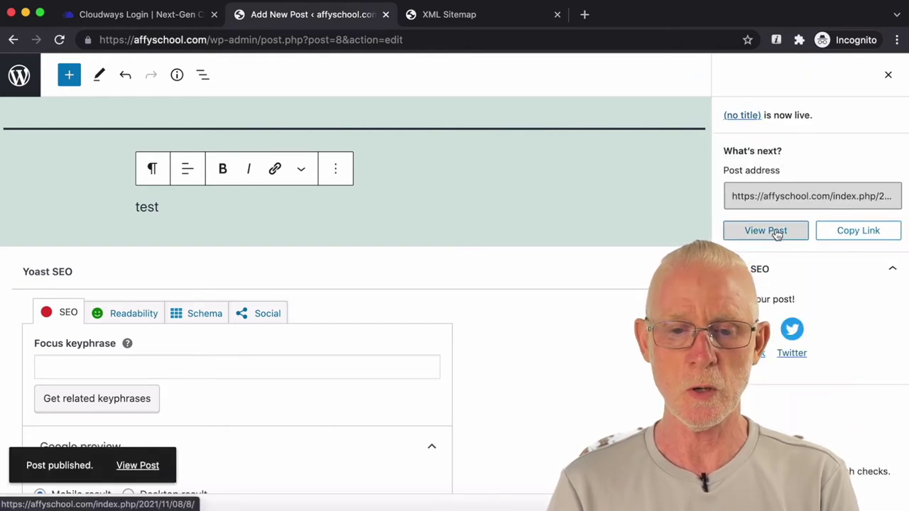
scroll(574, 163, "down", 1)
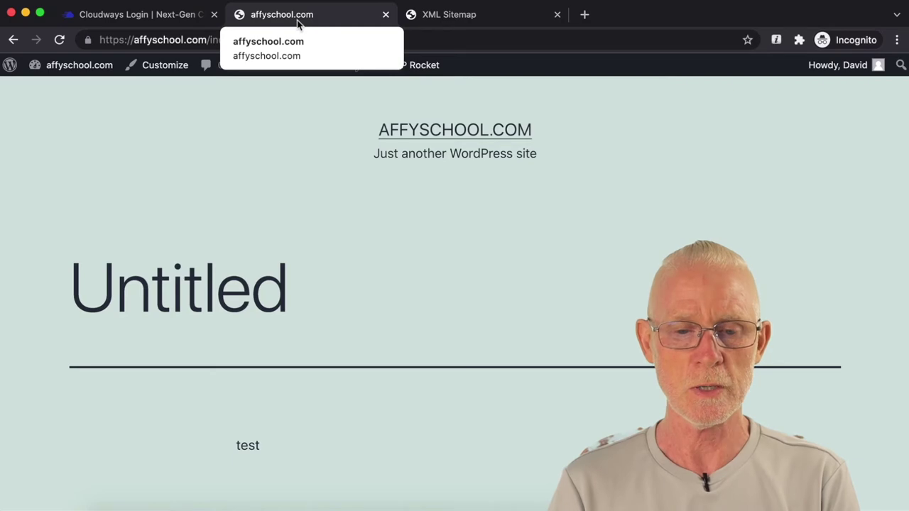
right_click(349, 205)
left_click(429, 354)
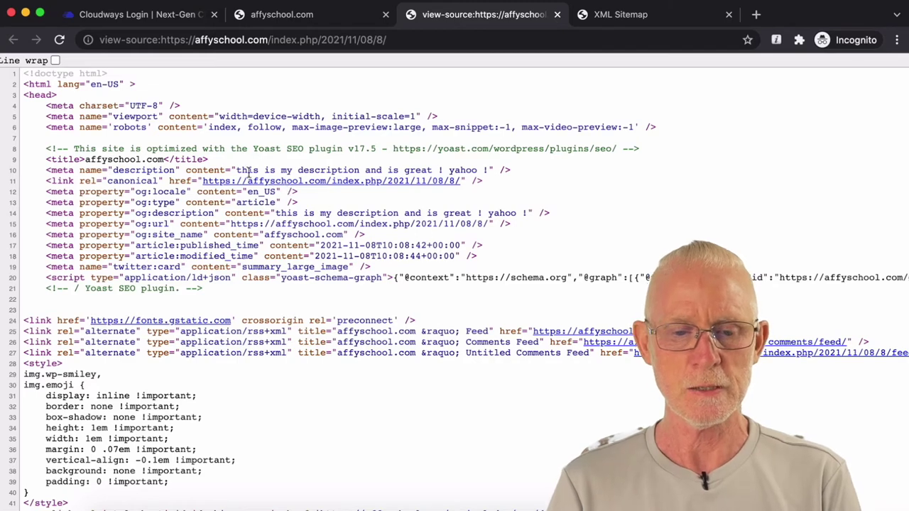
left_click_drag(237, 171, 491, 170)
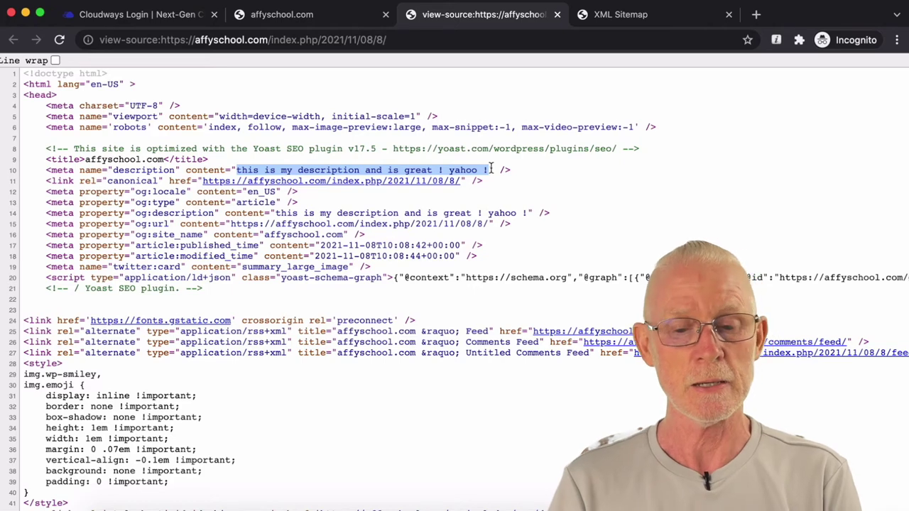
left_click(557, 15)
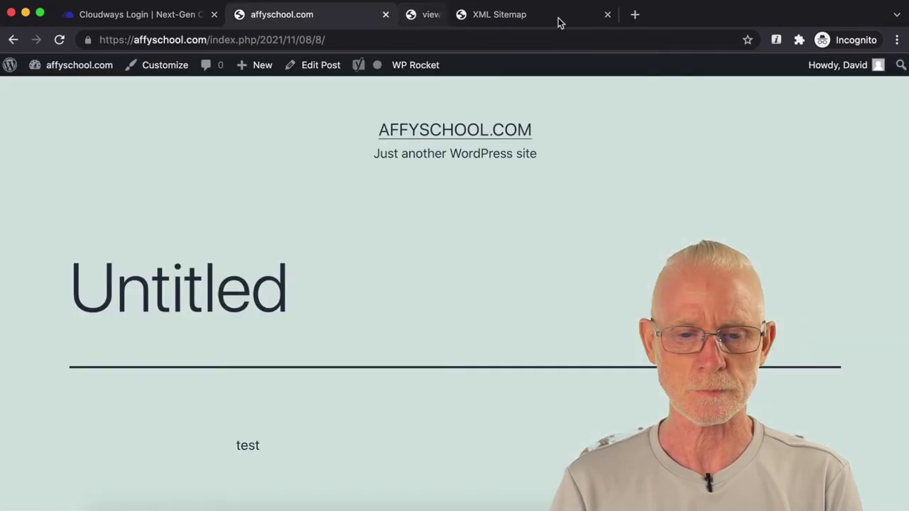
Step: Replace the Yoast SEO title variable with 'THIS is MY title!' and update the post
left_click(323, 65)
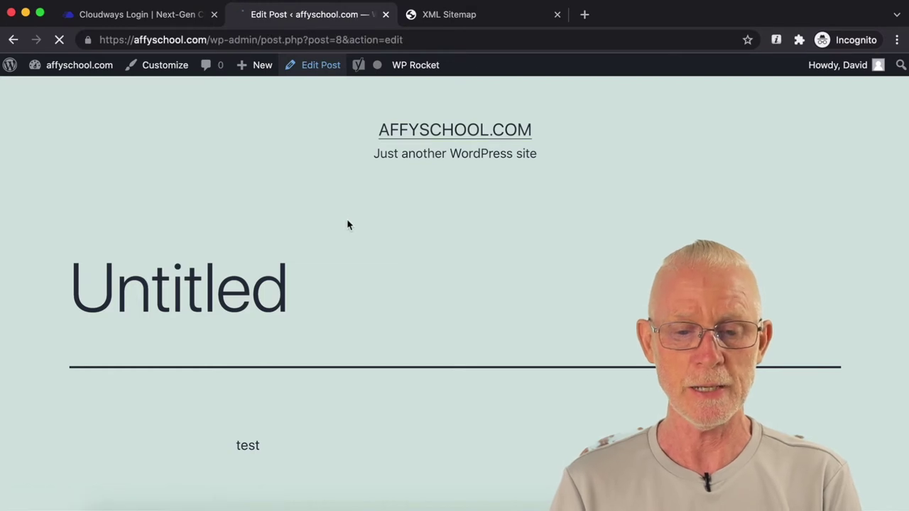
scroll(347, 225, "down", 5)
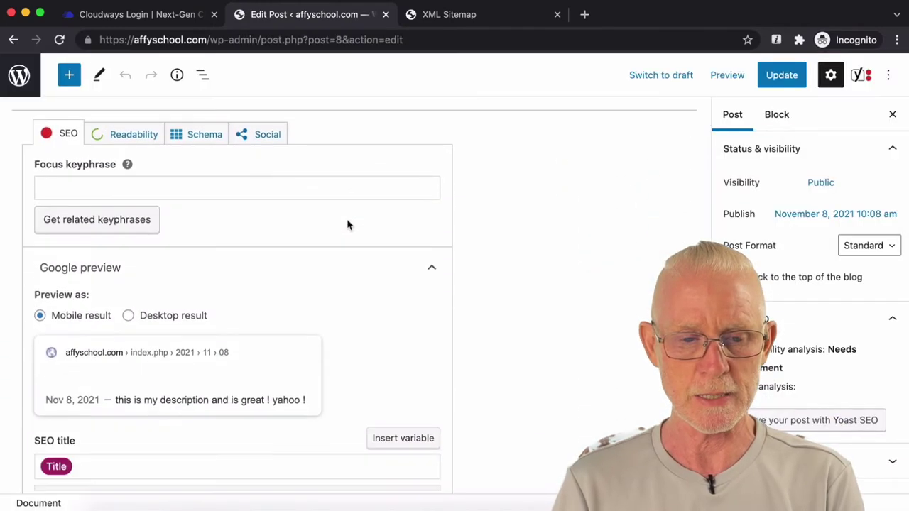
scroll(347, 225, "down", 3)
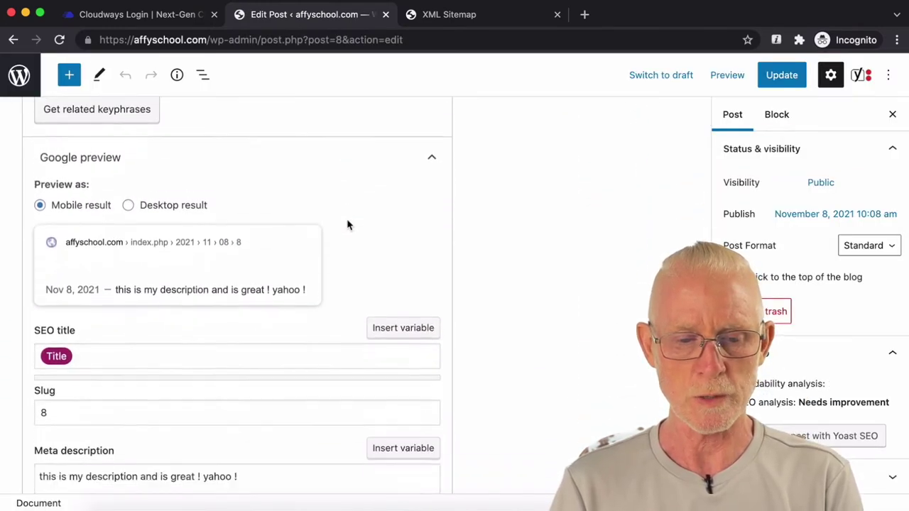
scroll(284, 241, "down", 2)
left_click(140, 284)
key("BackSpace")
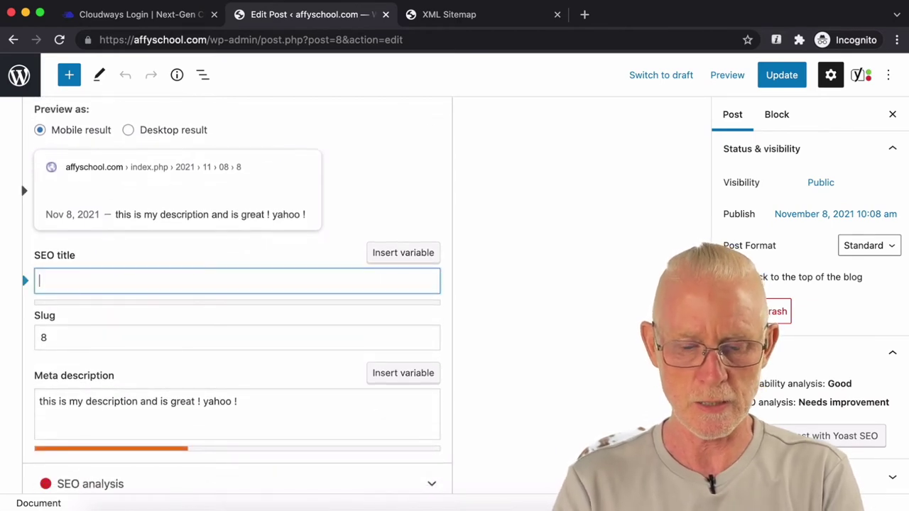
type("THIS is M")
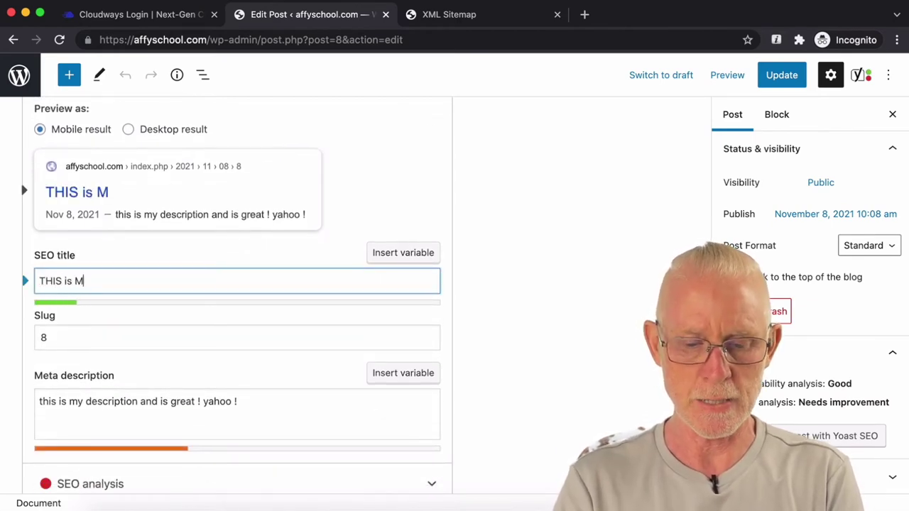
type("Y title!")
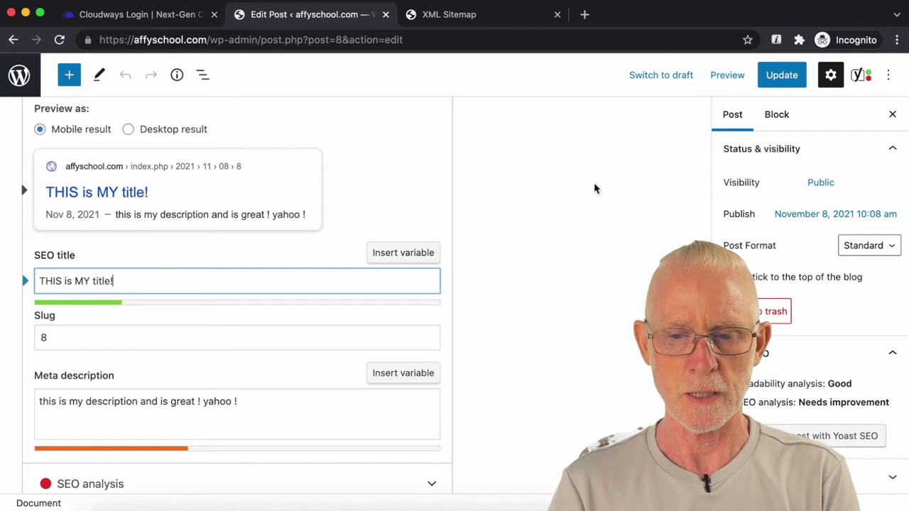
left_click(774, 79)
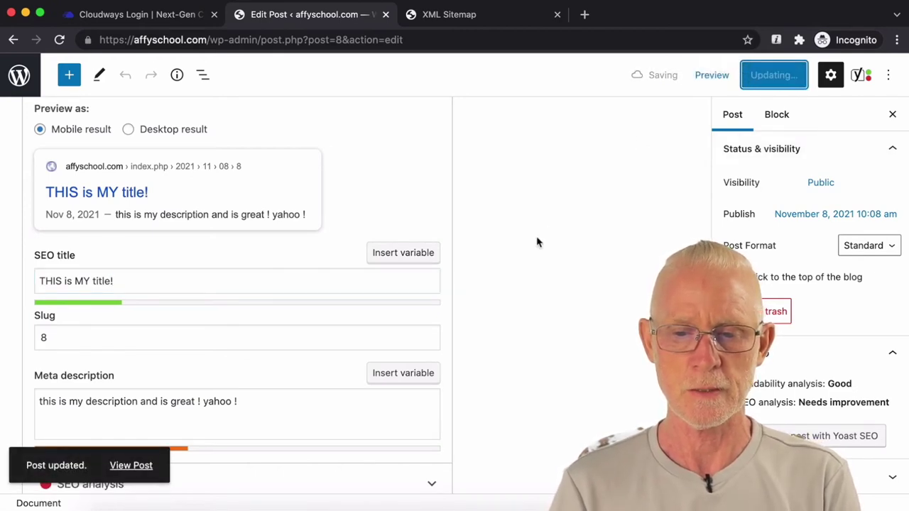
left_click(727, 76)
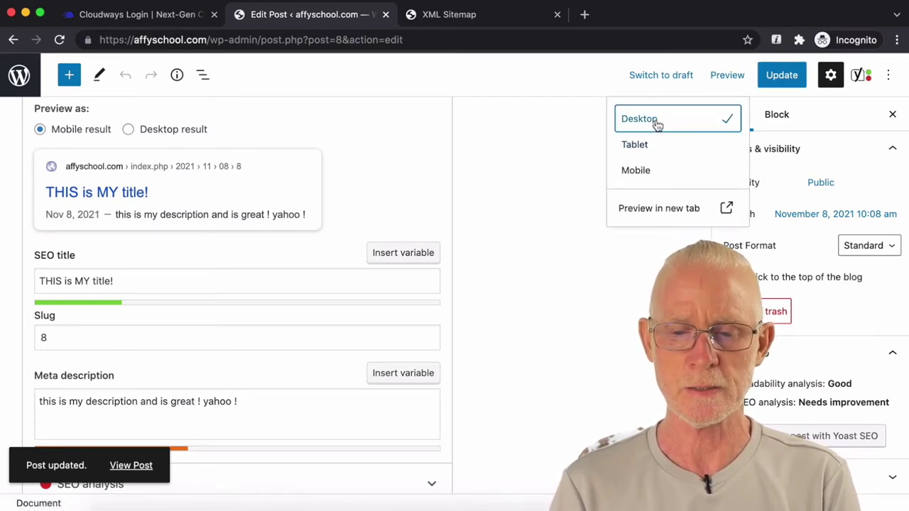
Step: Preview the post in a new tab to verify the 'THIS is MY title!' title, then close the preview and XML Sitemap tabs
left_click(655, 209)
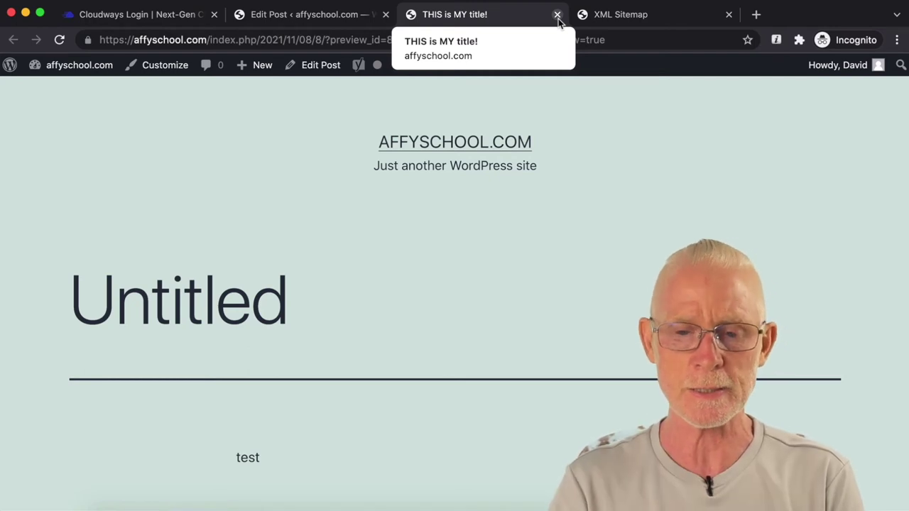
left_click(557, 15)
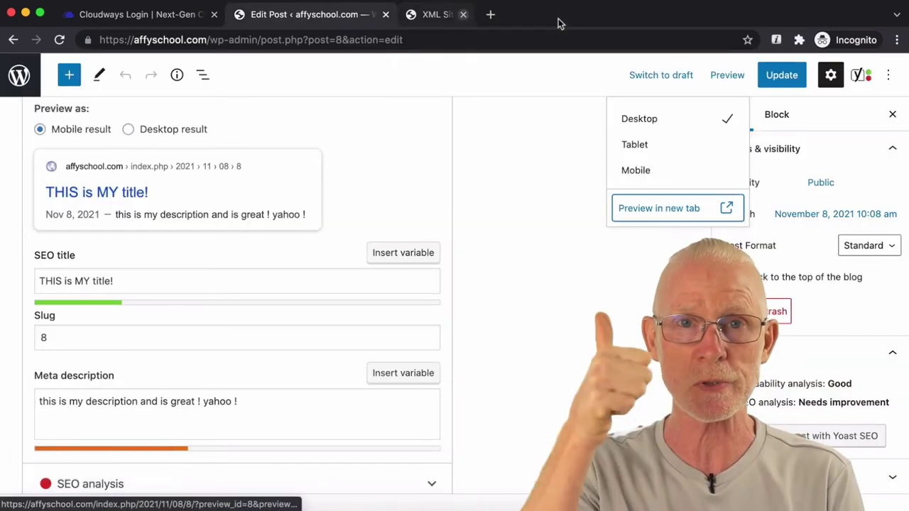
left_click(557, 15)
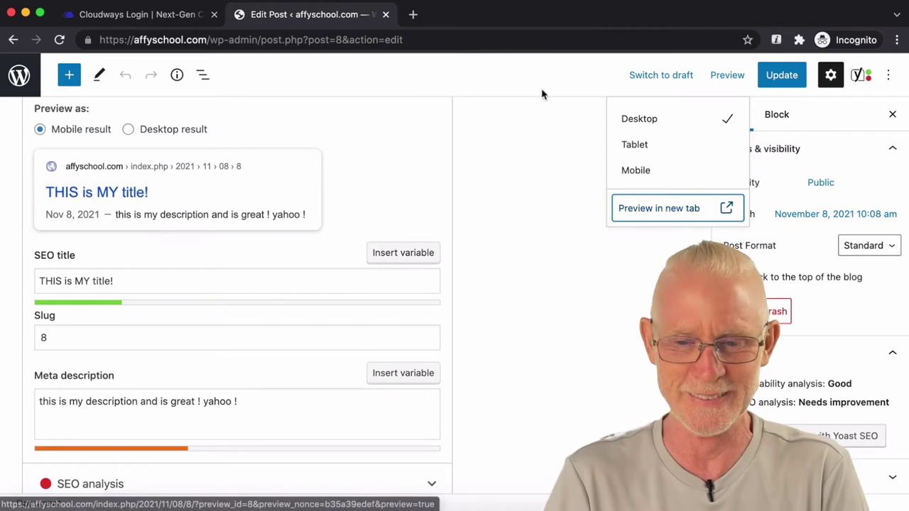
scroll(550, 193, "up", 8)
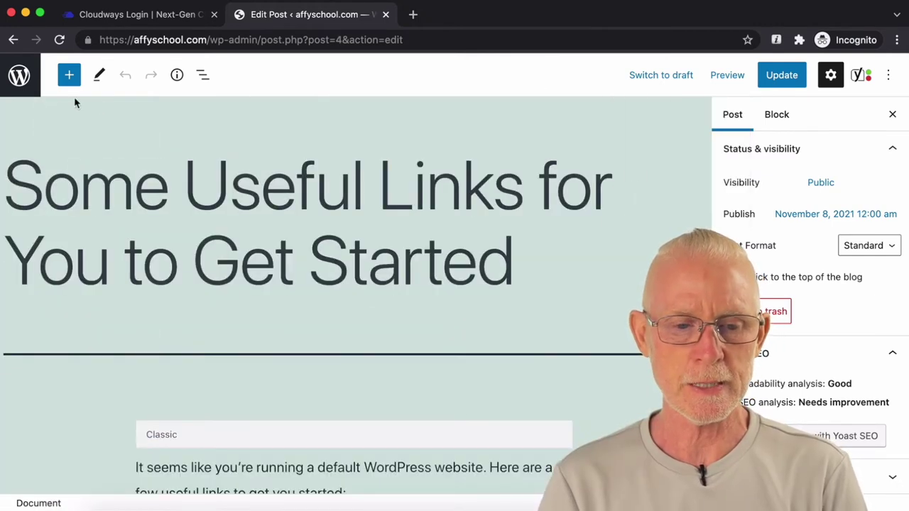
Step: Go to the WP Rocket settings page and dismiss the diagnostic-data and RocketCDN notices
left_click(27, 83)
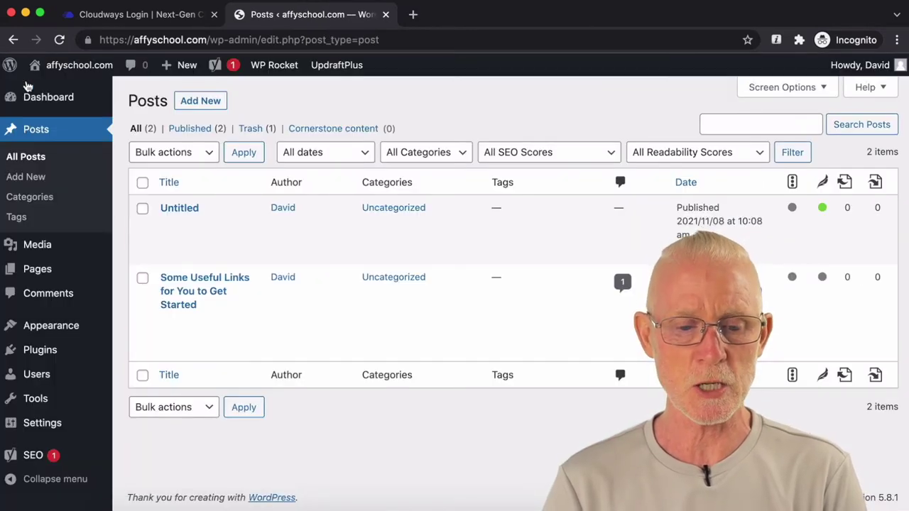
mouse_move(27, 93)
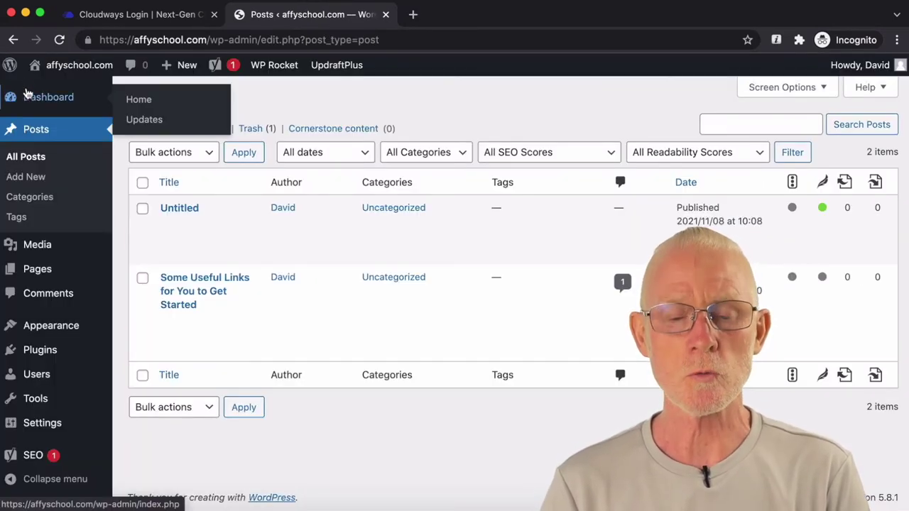
mouse_move(275, 68)
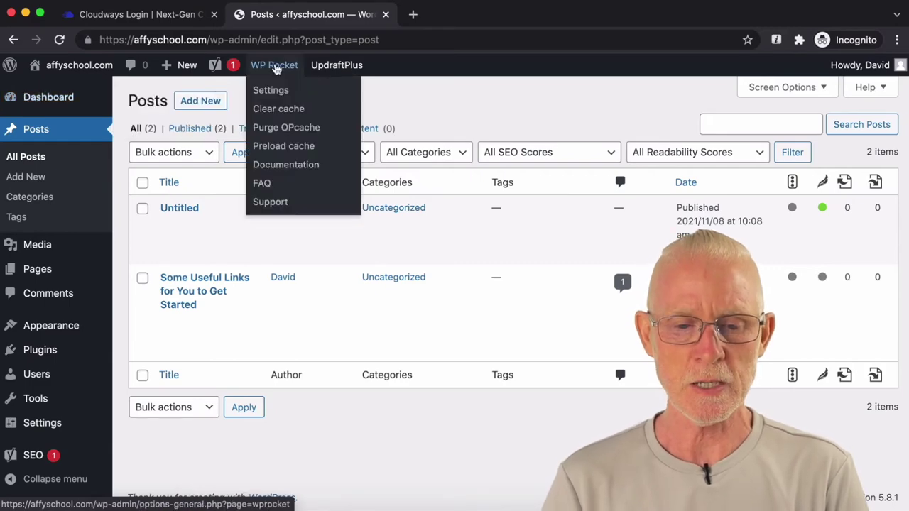
left_click(264, 92)
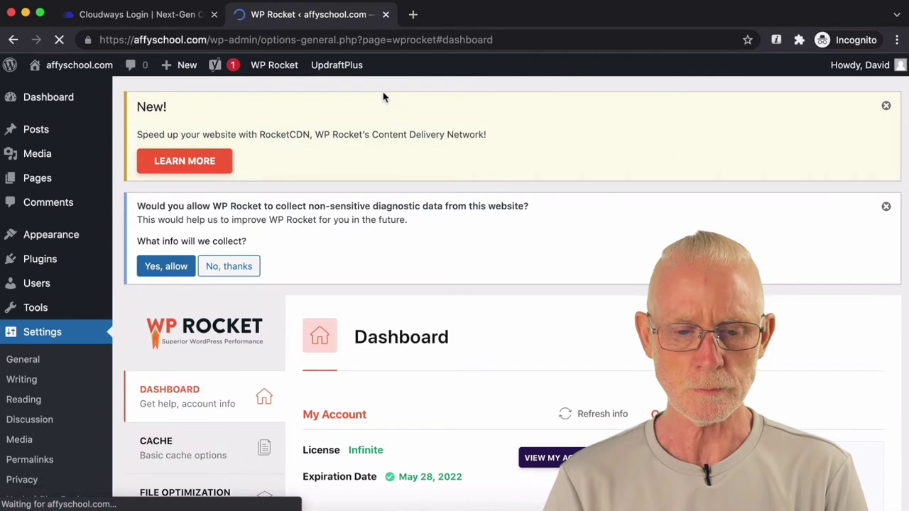
scroll(383, 98, "down", 1)
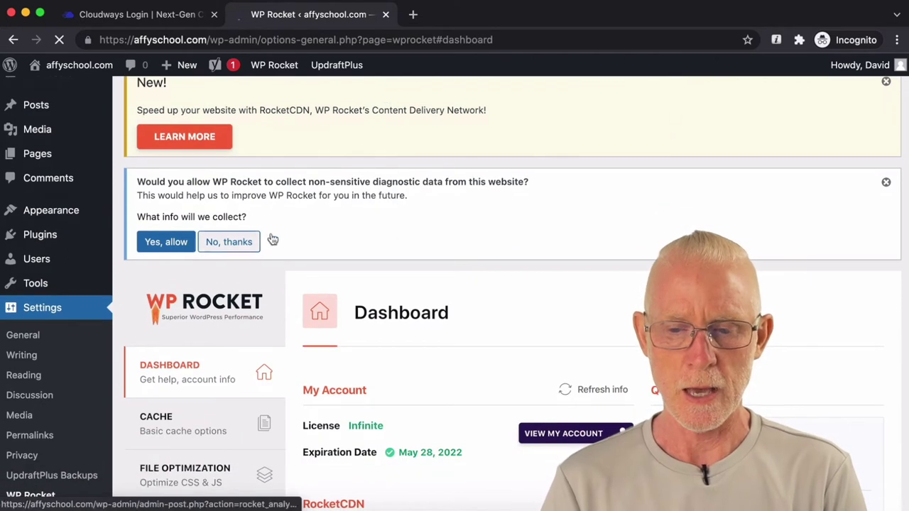
left_click(885, 183)
left_click(885, 83)
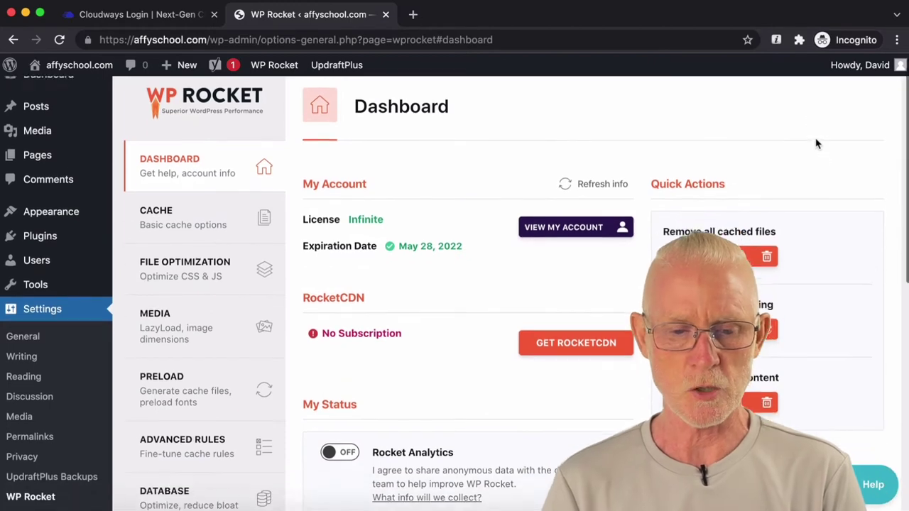
Step: Open WP Rocket's Cache section to review mobile and logged-in user caching
scroll(816, 142, "down", 2)
scroll(816, 142, "up", 3)
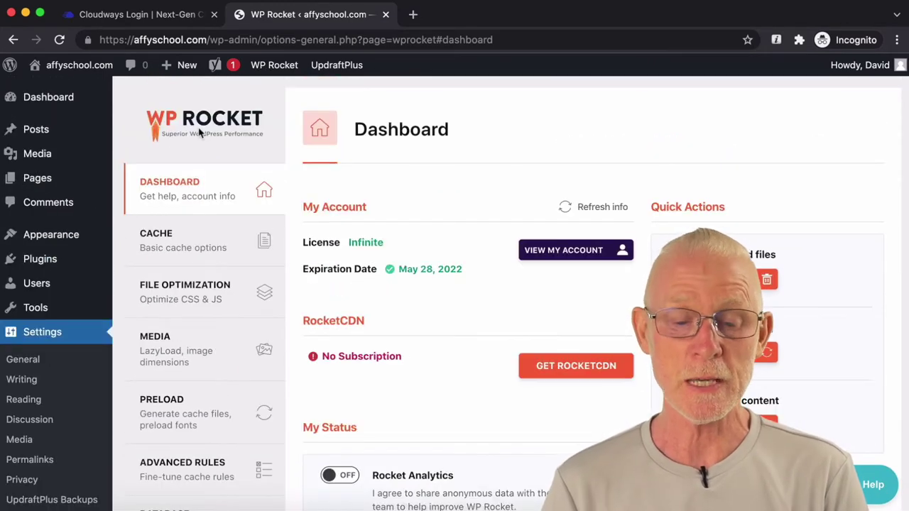
scroll(199, 153, "down", 1)
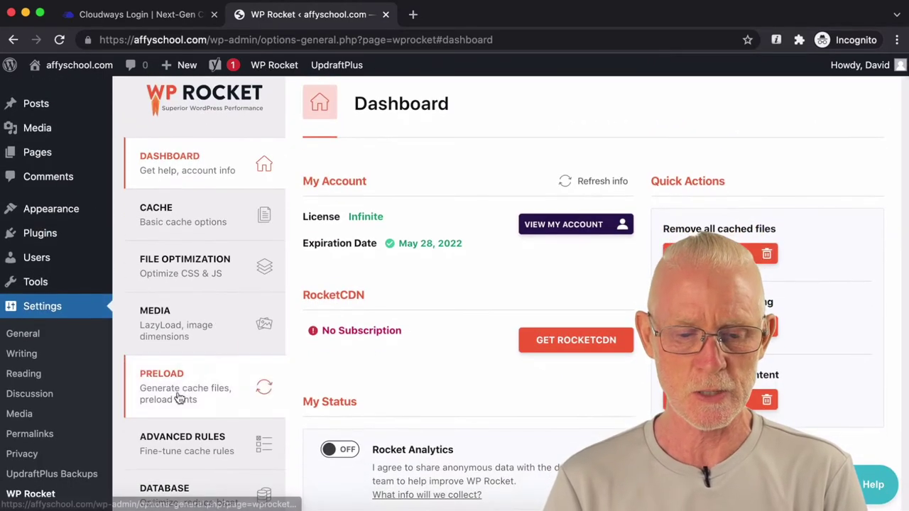
scroll(178, 400, "down", 3)
scroll(178, 400, "up", 4)
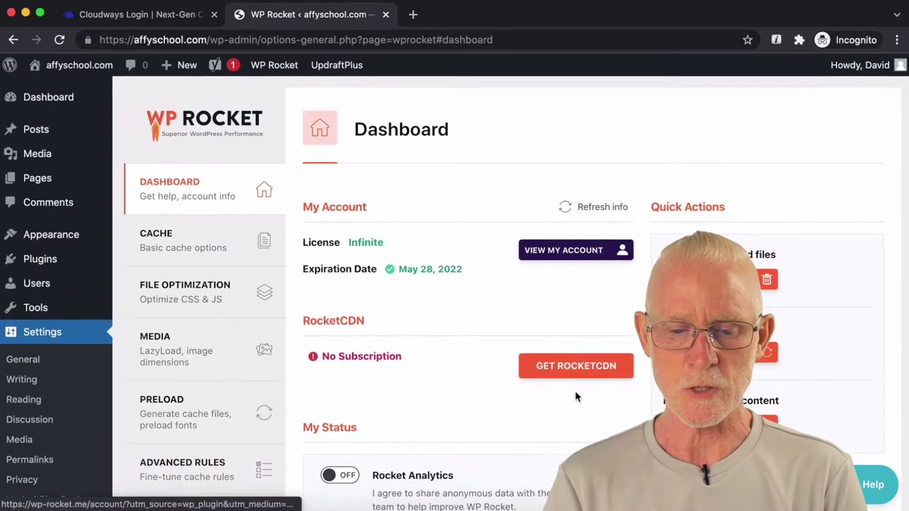
left_click(195, 252)
scroll(464, 204, "down", 1)
scroll(464, 203, "down", 10)
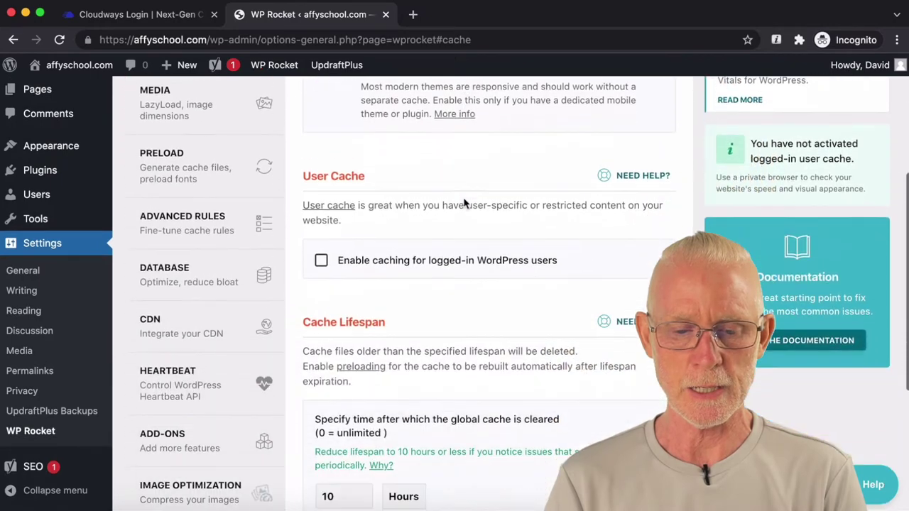
scroll(462, 203, "up", 10)
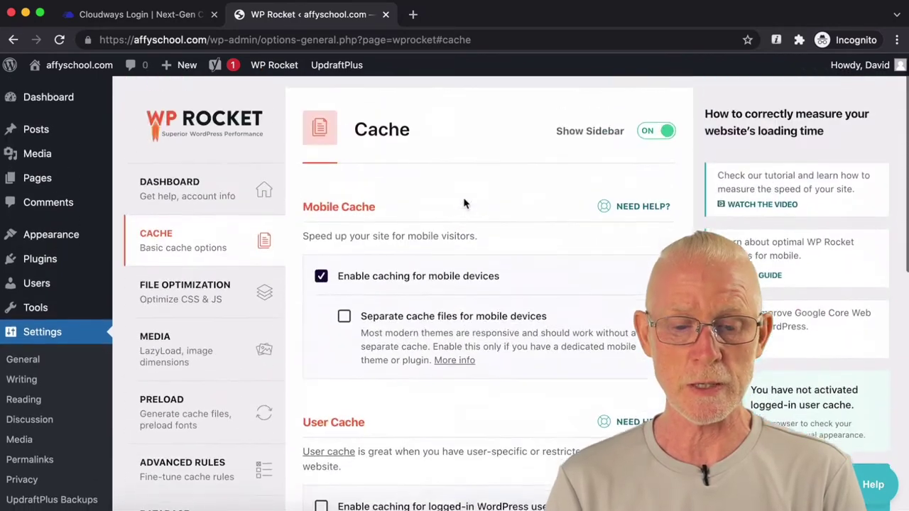
Step: In File Optimization, enable Minify CSS and Optimize CSS delivery with Remove Unused CSS
left_click(173, 291)
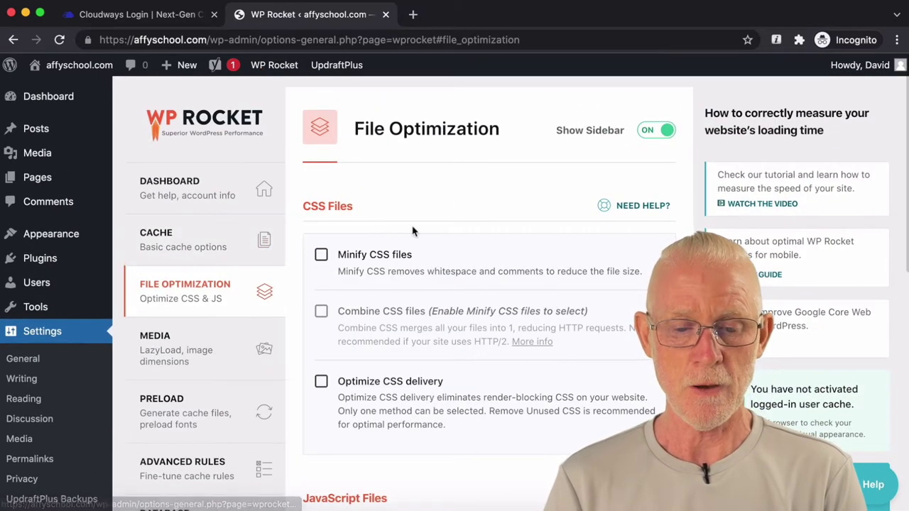
scroll(495, 220, "down", 1)
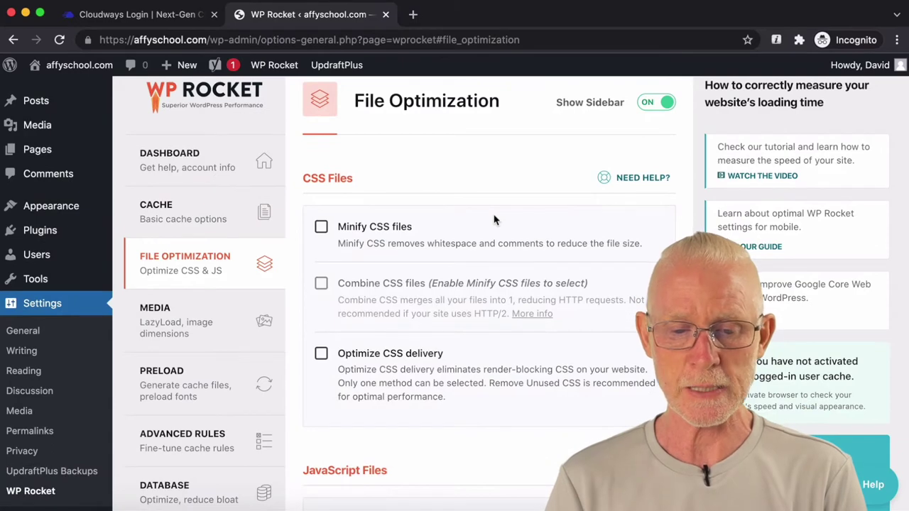
left_click(323, 224)
scroll(461, 284, "down", 1)
left_click(446, 323)
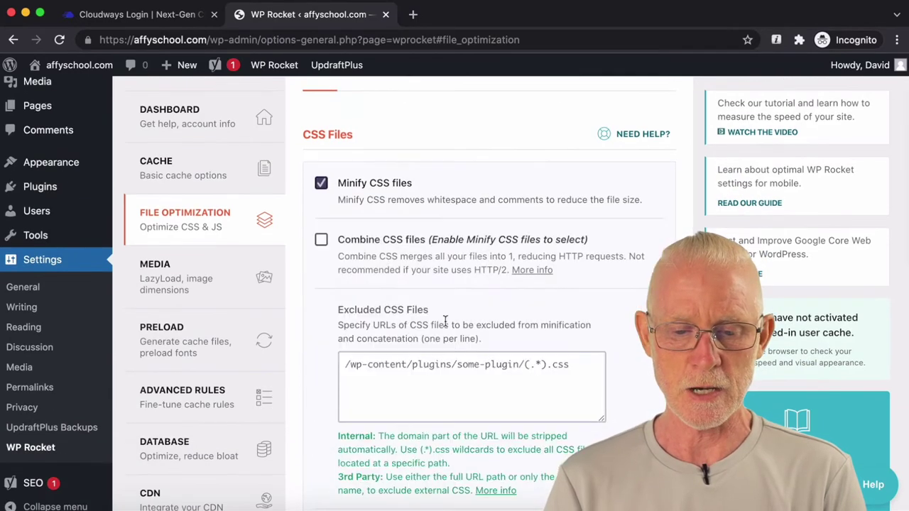
scroll(533, 307, "down", 5)
scroll(533, 309, "down", 2)
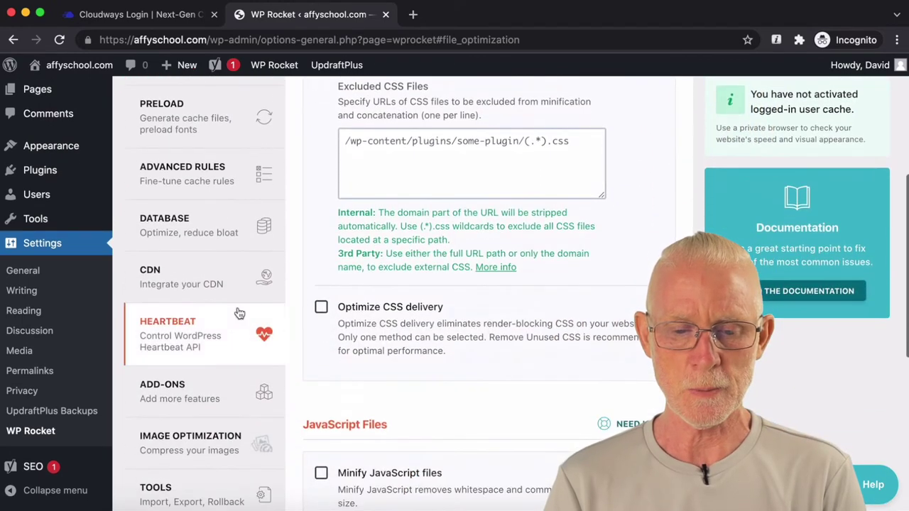
left_click(321, 291)
scroll(468, 320, "down", 4)
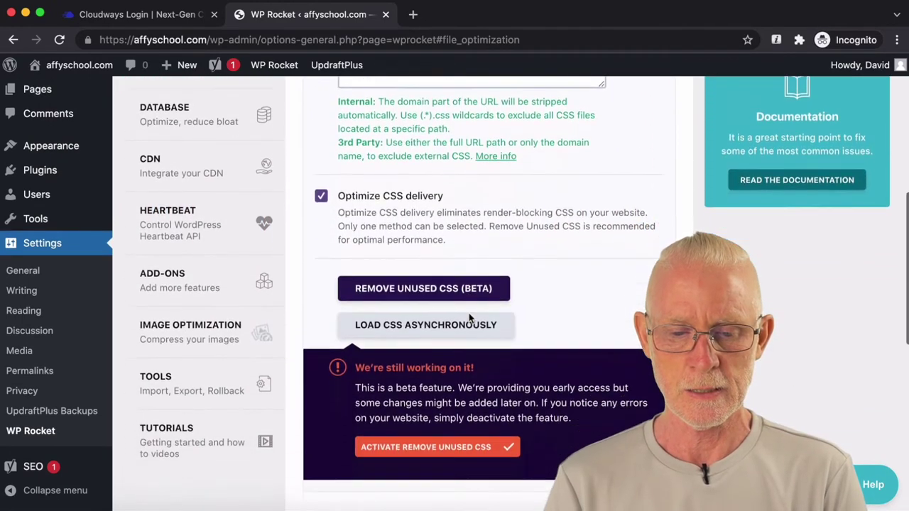
left_click(479, 413)
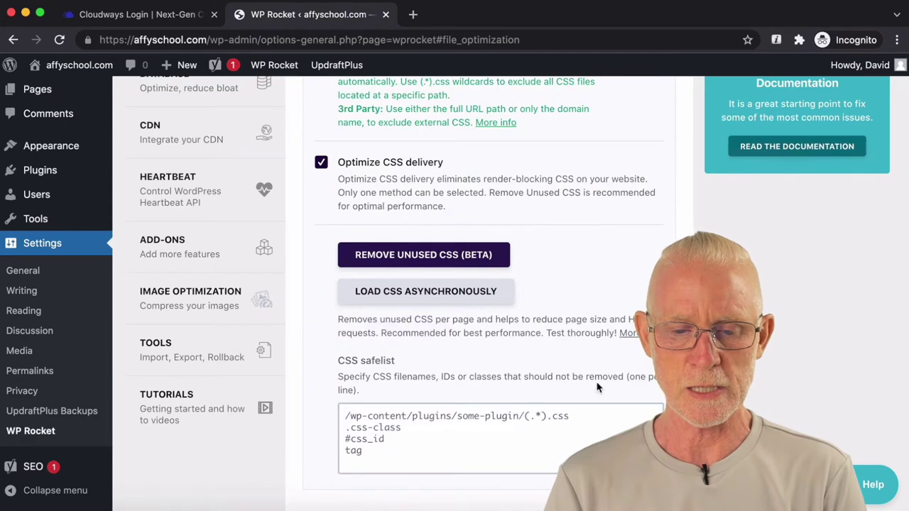
scroll(594, 367, "down", 10)
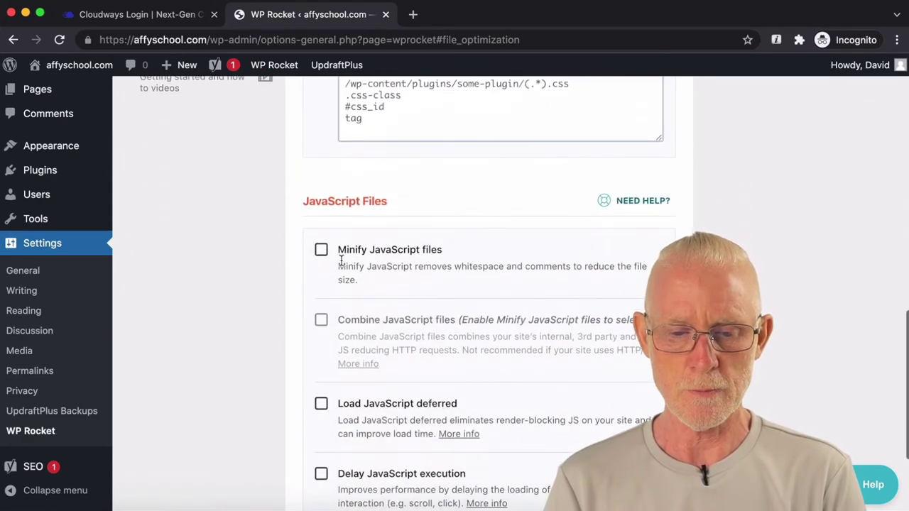
Step: Enable Minify JavaScript, Load JavaScript deferred, and Delay JavaScript execution
left_click(321, 250)
left_click(418, 397)
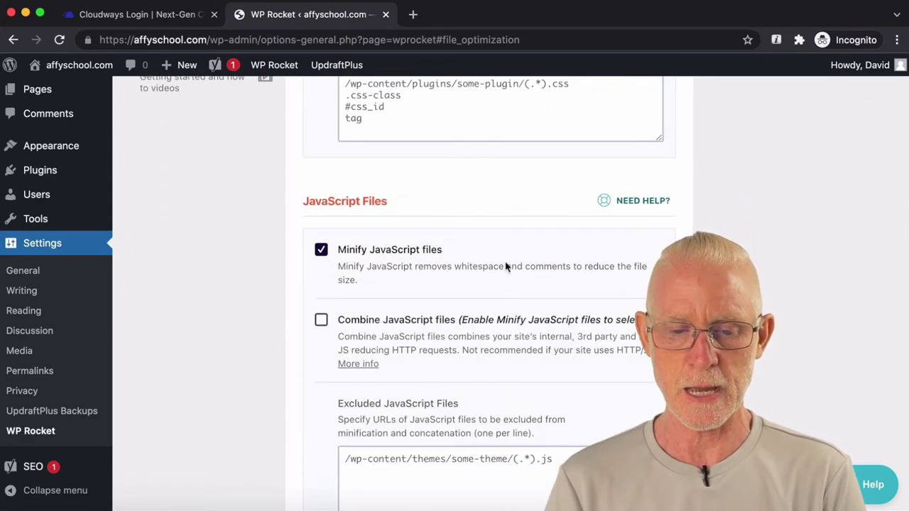
scroll(497, 277, "down", 1)
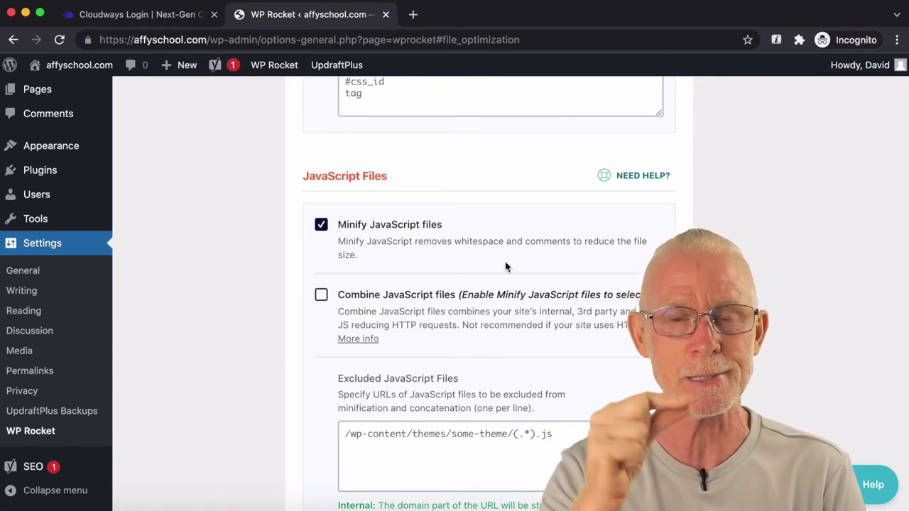
scroll(482, 268, "down", 1)
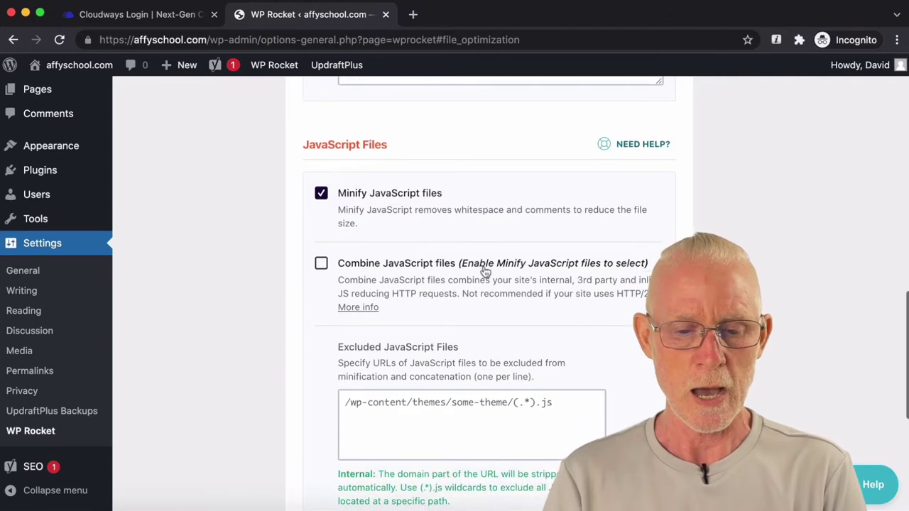
scroll(426, 273, "down", 3)
scroll(450, 273, "down", 5)
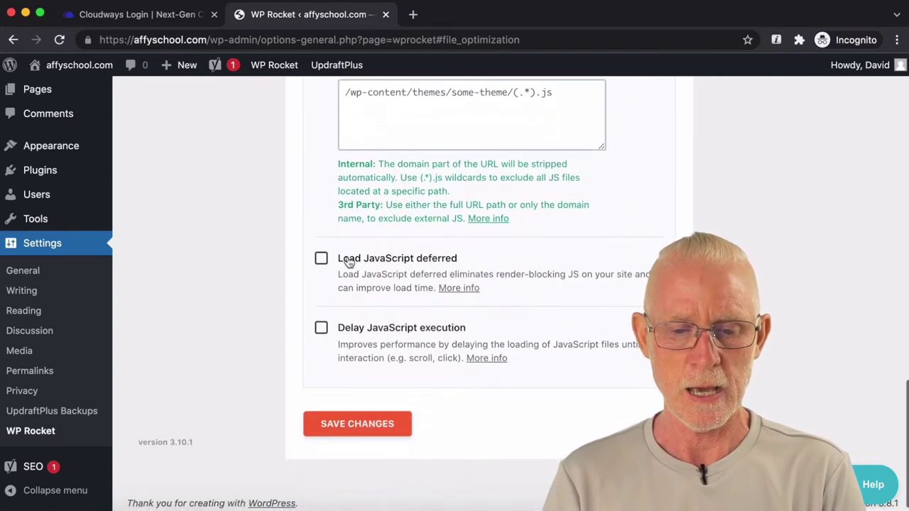
left_click(321, 259)
left_click(321, 328)
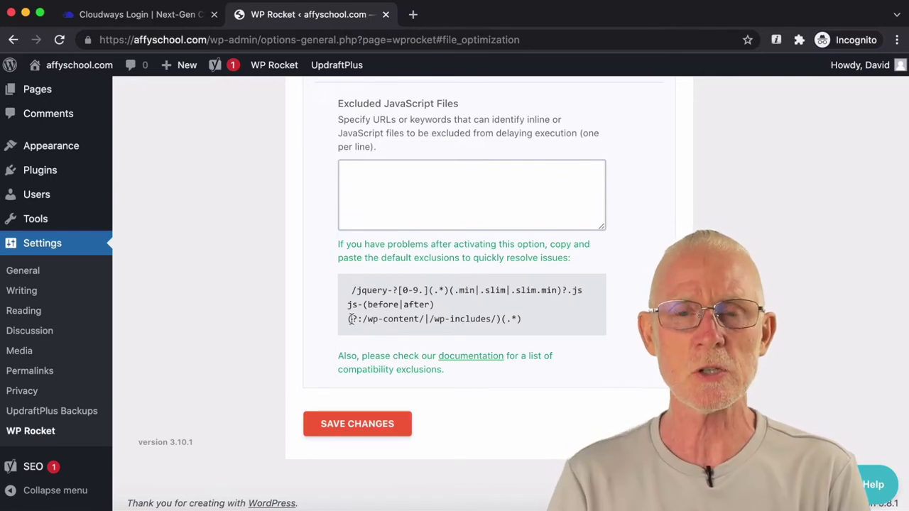
Step: Save the WP Rocket file optimization settings
scroll(332, 319, "up", 15)
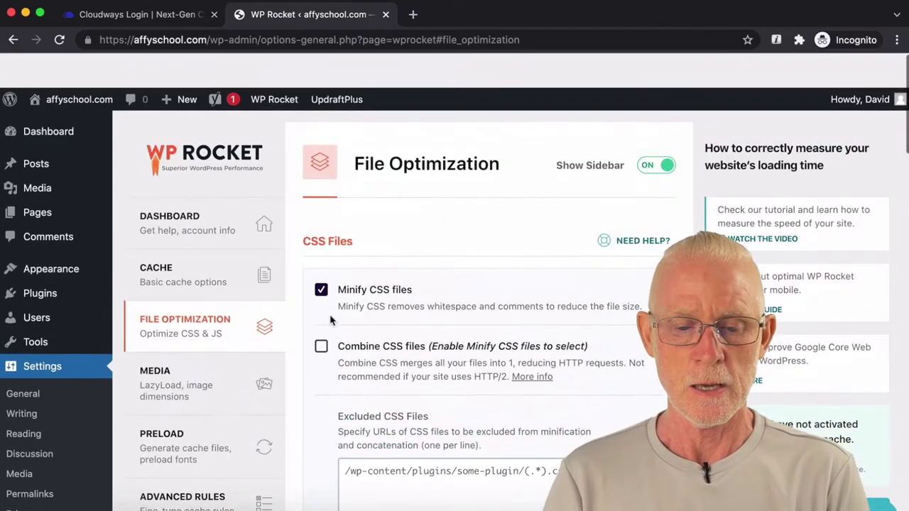
scroll(330, 321, "down", 5)
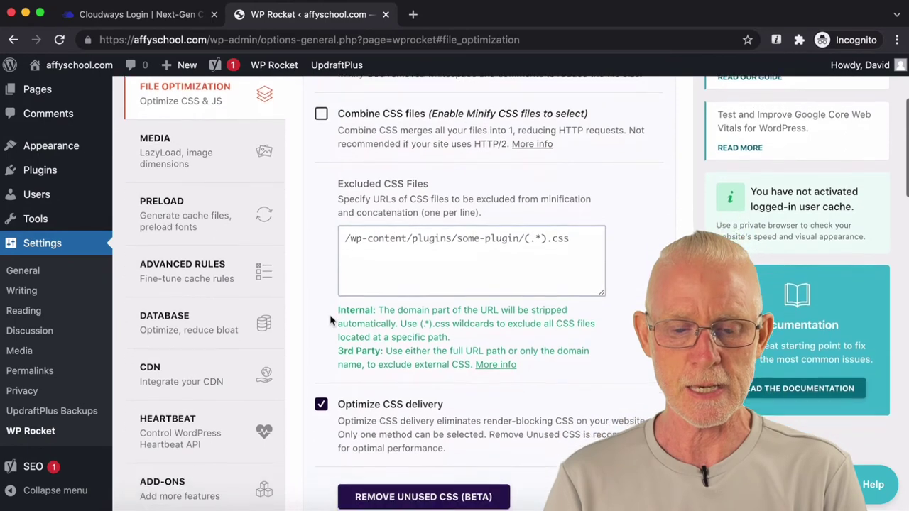
scroll(330, 320, "down", 8)
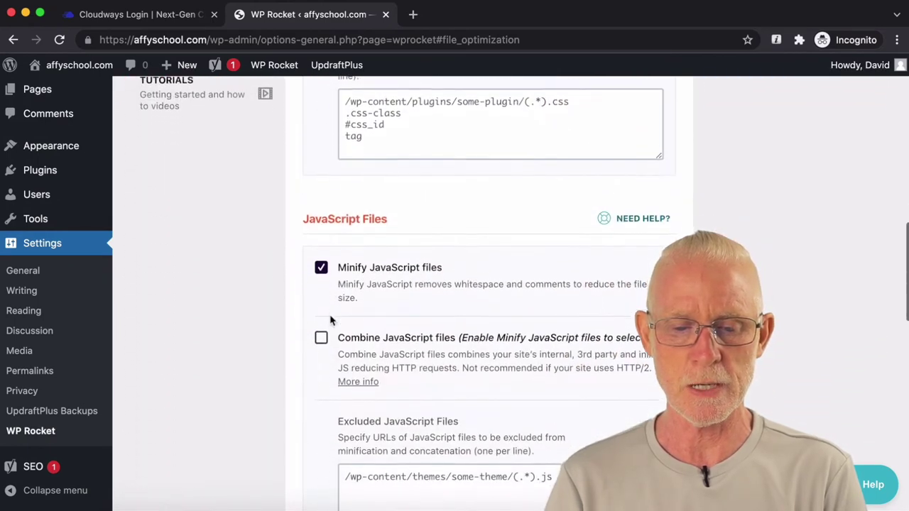
scroll(532, 275, "down", 7)
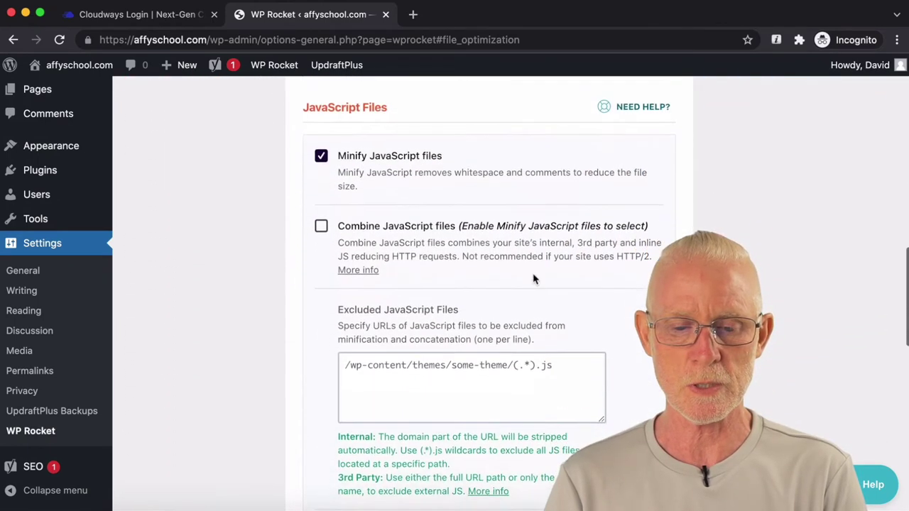
scroll(534, 279, "down", 6)
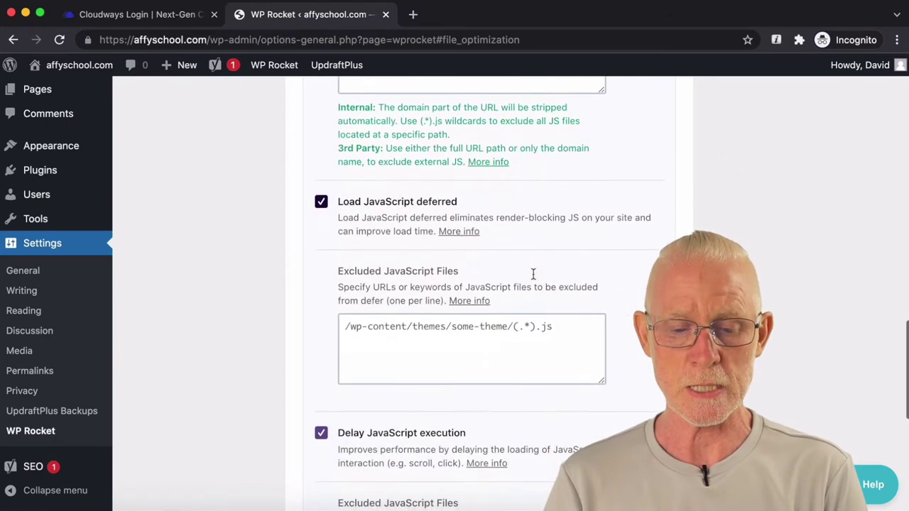
scroll(534, 279, "down", 8)
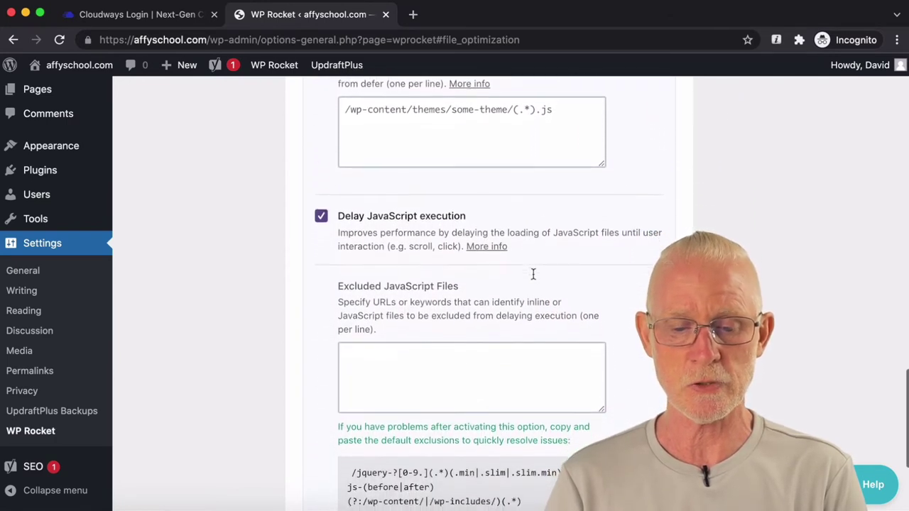
scroll(532, 274, "down", 3)
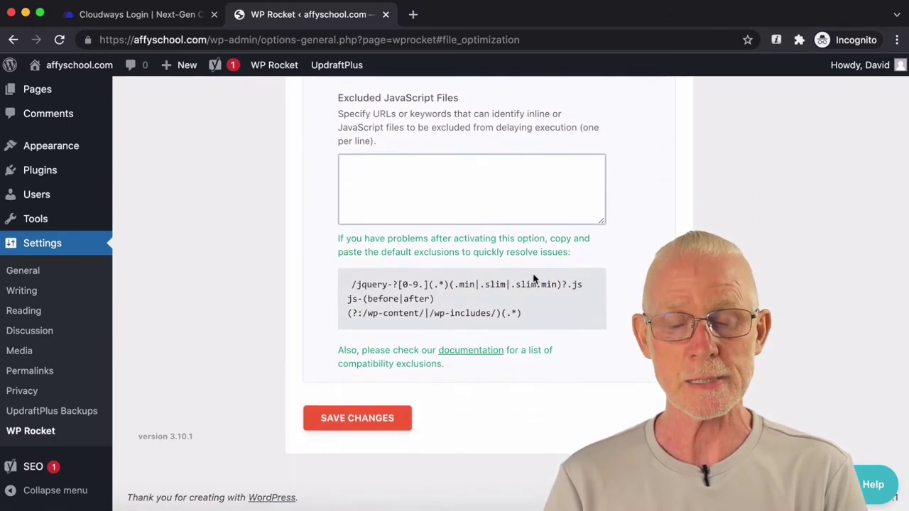
left_click(382, 421)
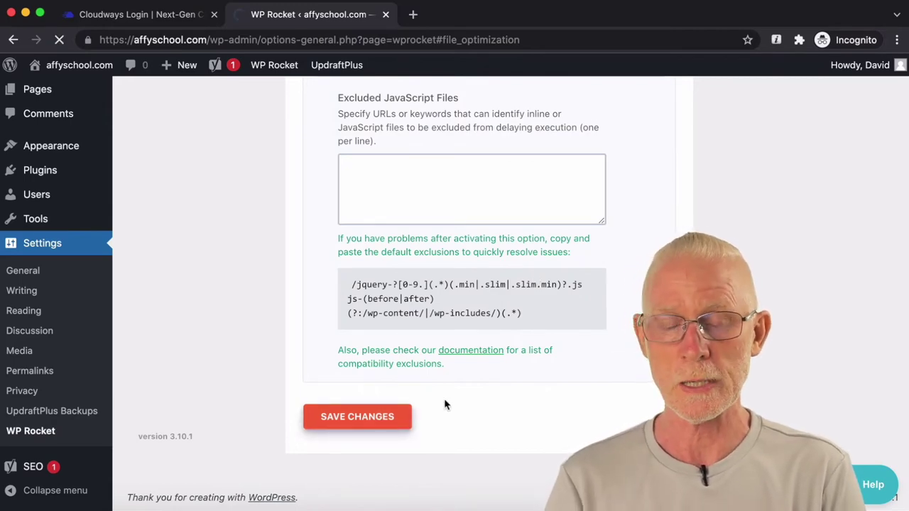
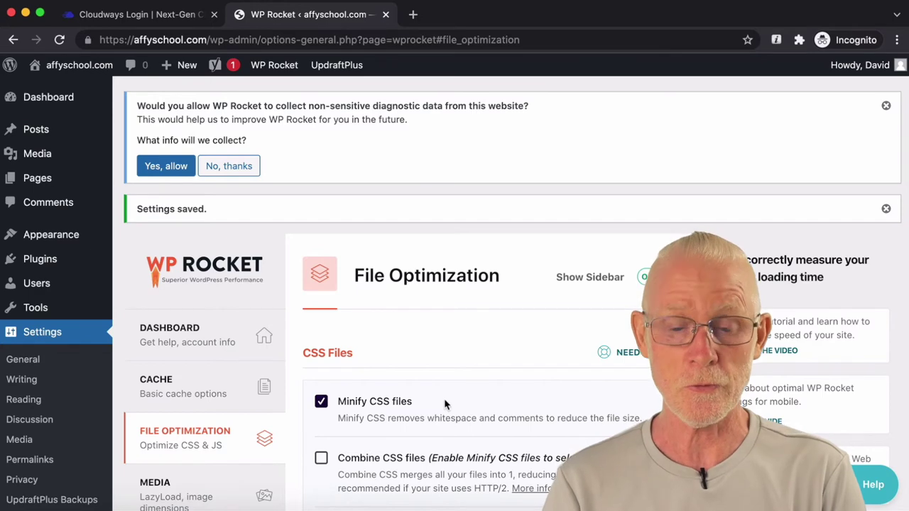
Step: Turn on LazyLoad for images and for iframes and videos in WP Rocket's Media section
scroll(445, 403, "down", 3)
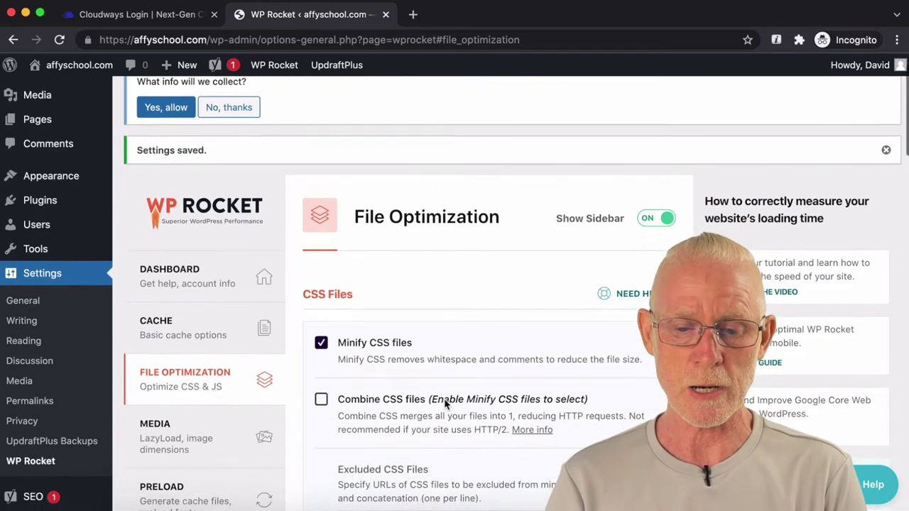
scroll(445, 403, "down", 3)
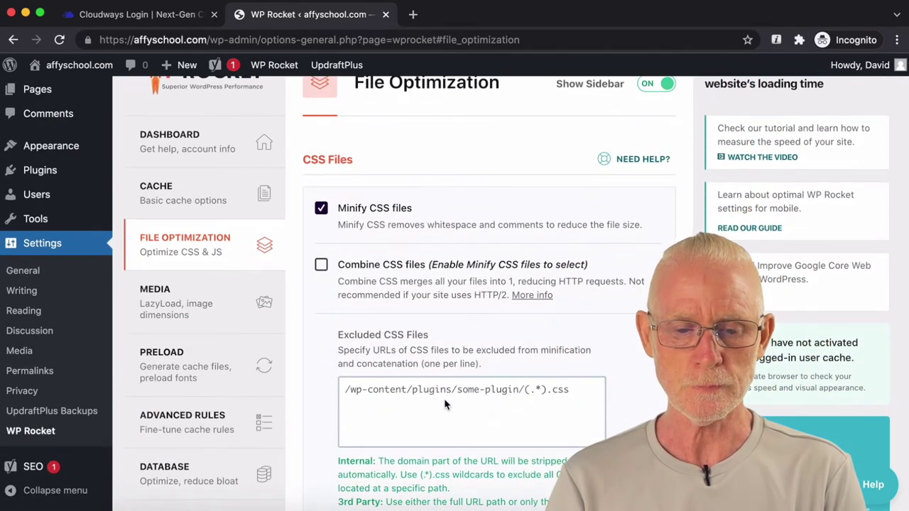
scroll(445, 404, "down", 15)
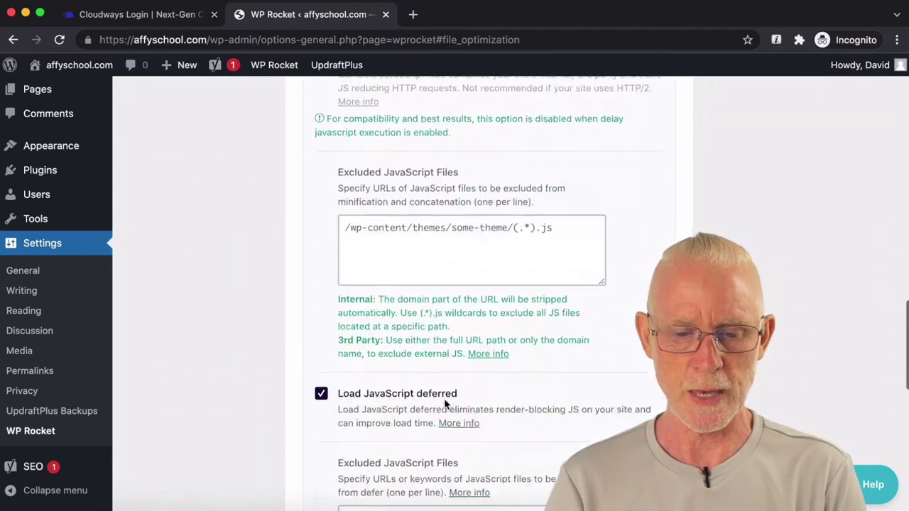
scroll(440, 404, "up", 20)
scroll(438, 404, "down", 8)
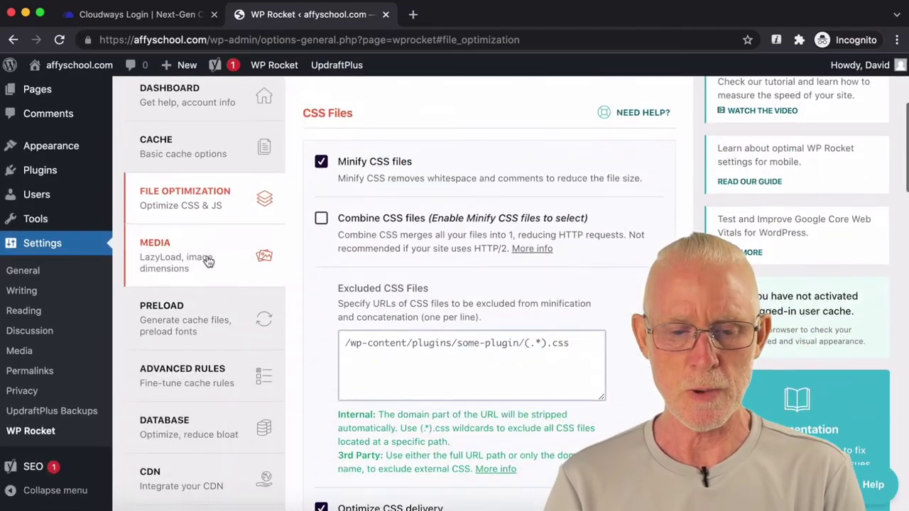
left_click(207, 261)
left_click(321, 306)
scroll(430, 311, "down", 1)
scroll(429, 311, "down", 1)
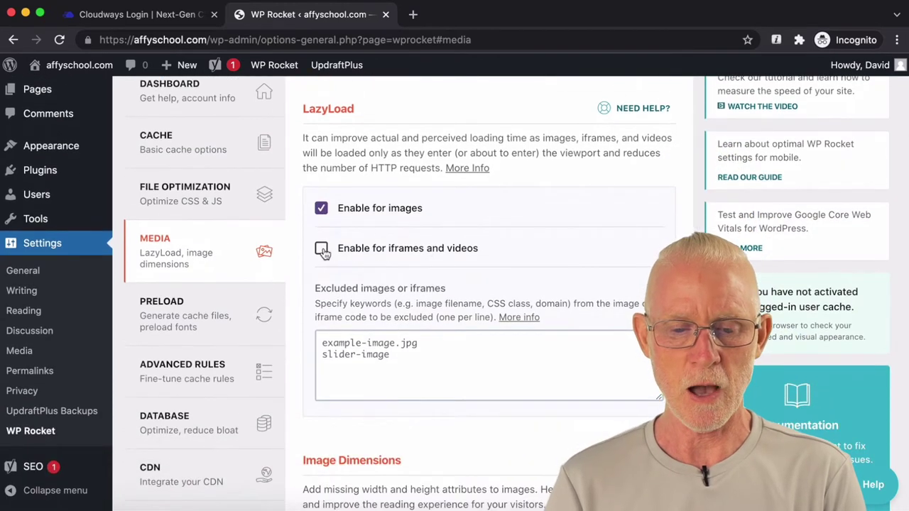
left_click(321, 248)
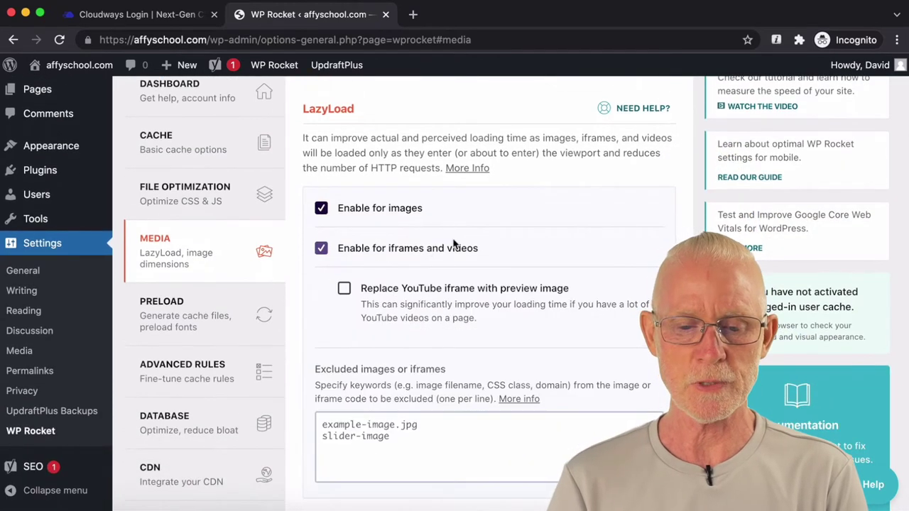
Step: Enable YouTube preview images and adding missing image dimensions, then save the Media settings
left_click(347, 290)
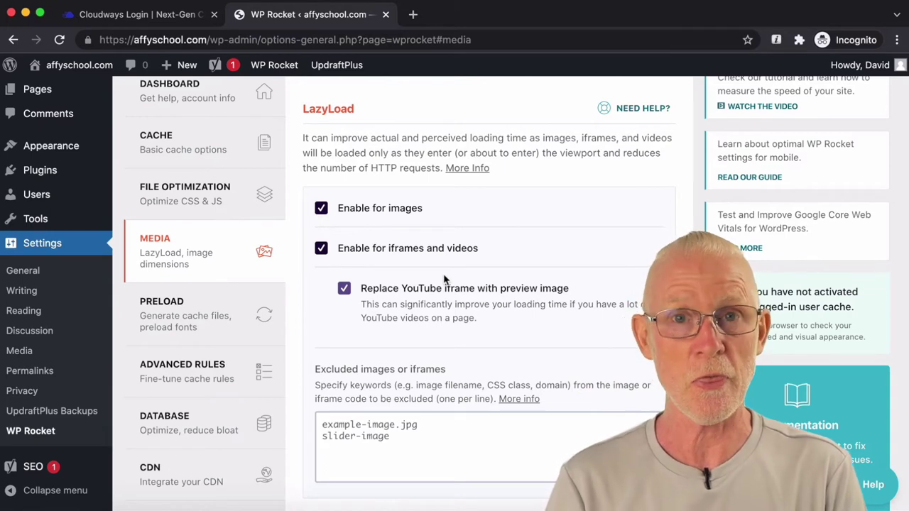
scroll(443, 279, "down", 1)
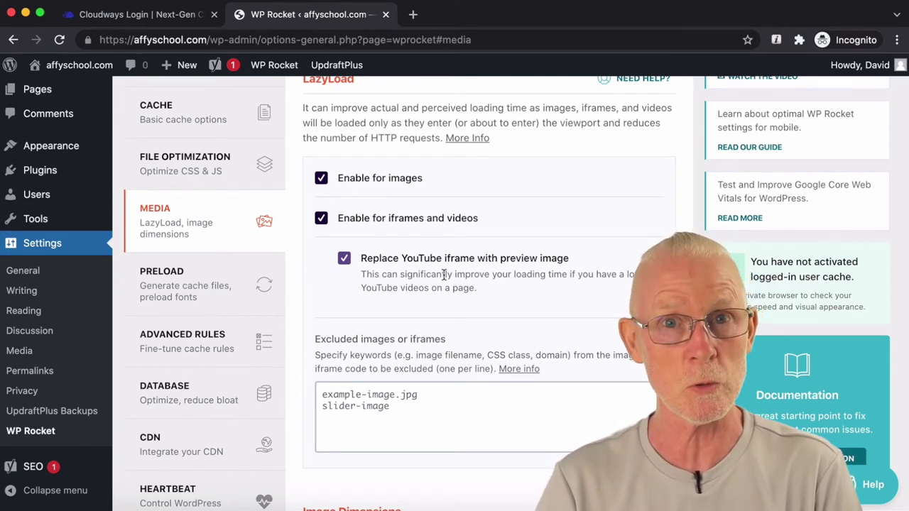
scroll(444, 275, "down", 10)
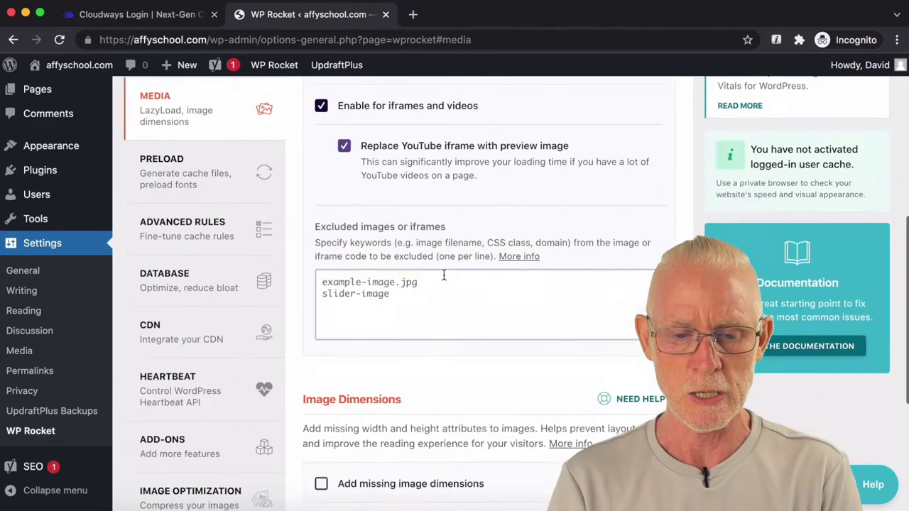
left_click(321, 232)
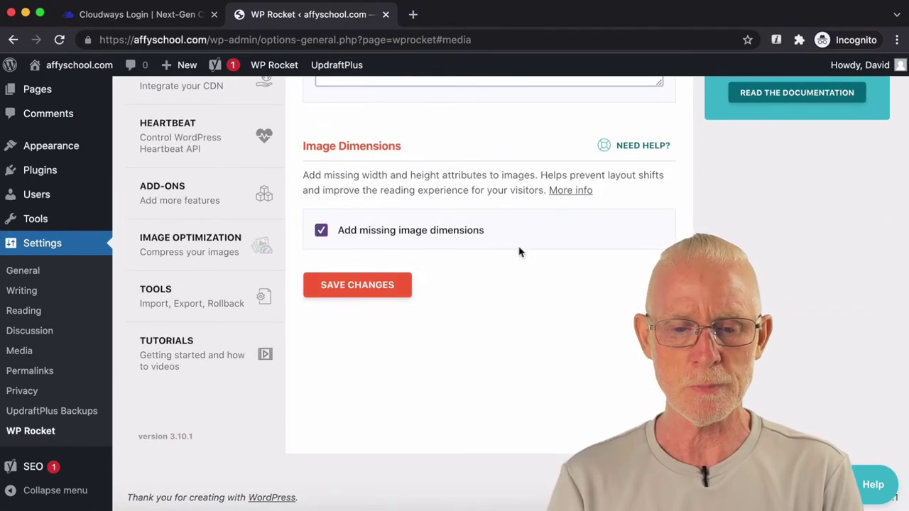
scroll(519, 249, "up", 5)
scroll(518, 250, "down", 6)
left_click(354, 278)
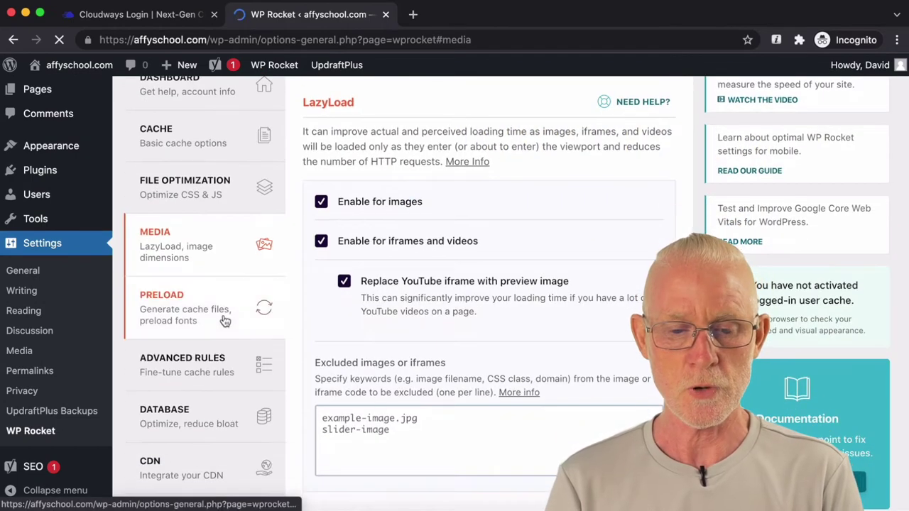
Step: Enable sitemap-based cache preloading from the Yoast SEO XML sitemap, then copy the site's home URL
left_click(223, 314)
scroll(495, 248, "down", 2)
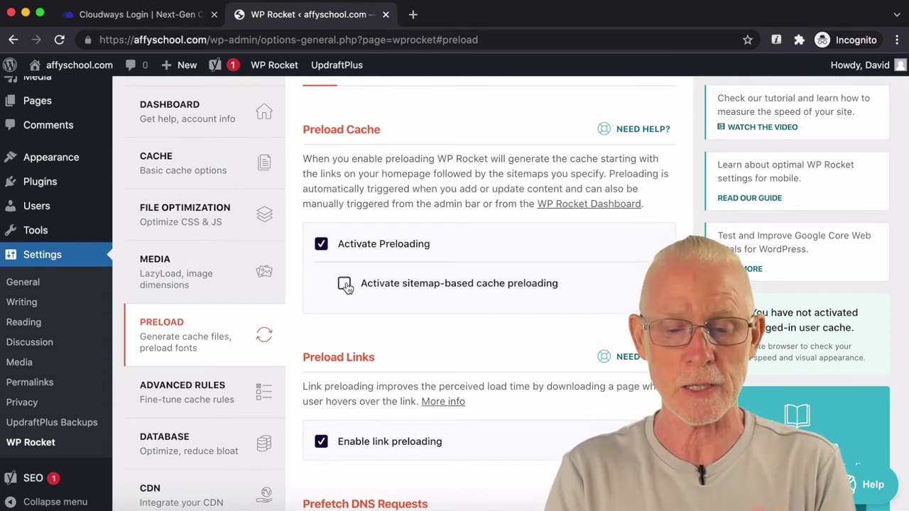
left_click(345, 285)
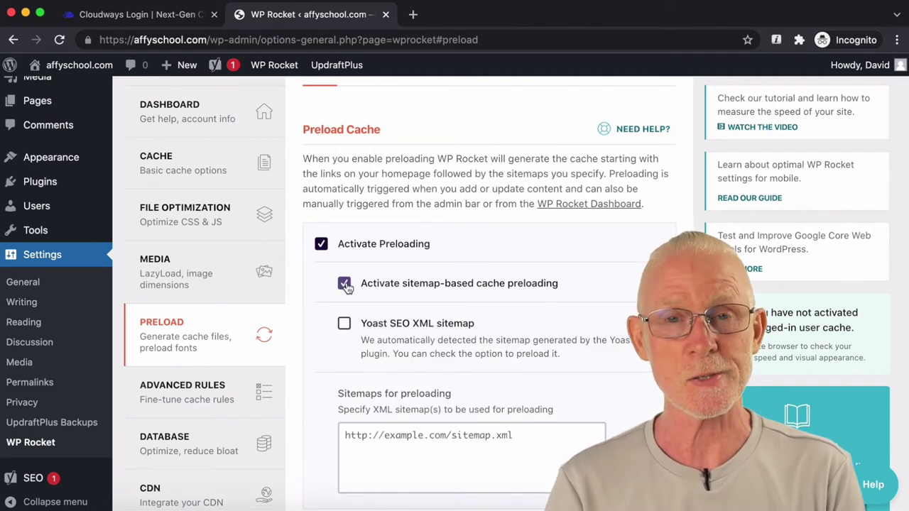
left_click(345, 324)
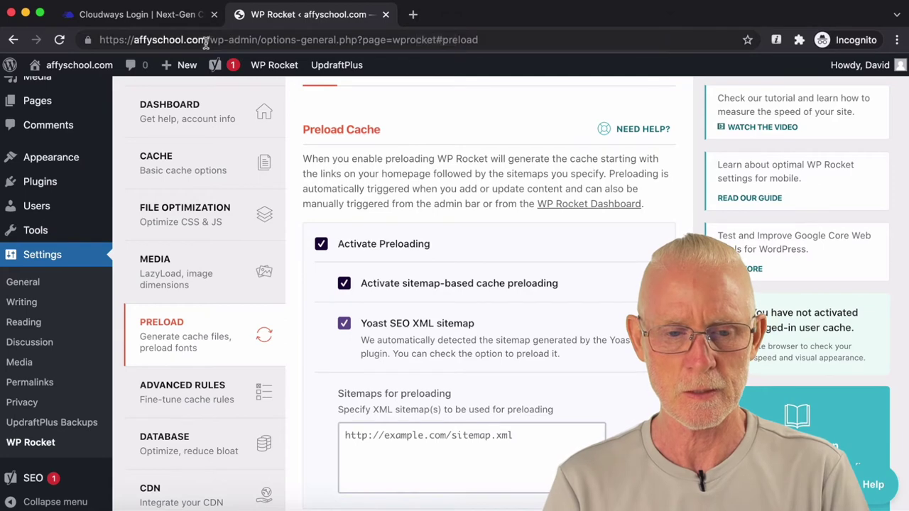
left_click_drag(209, 39, 11, 40)
key("super+c")
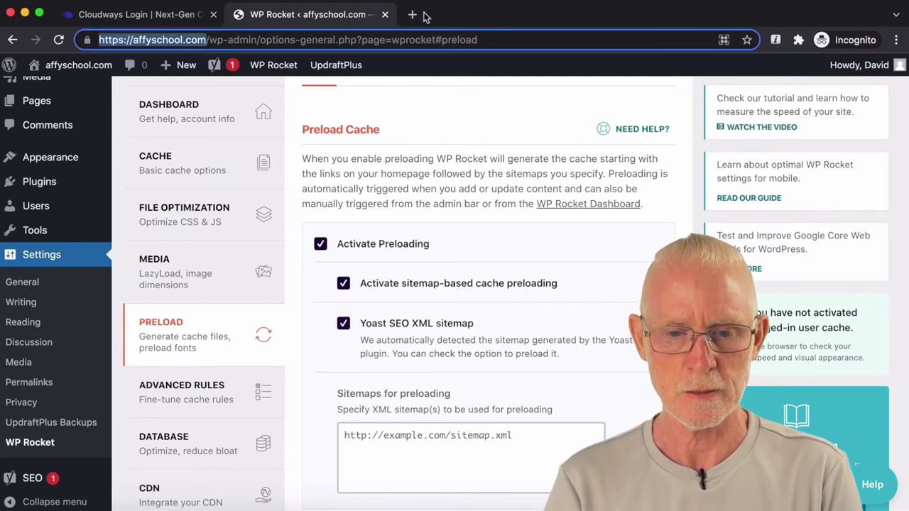
Step: Load the site's sitemap_index.xml in a new tab, view post-sitemap.xml's 3 URLs, then go back to WP Rocket
left_click(412, 14)
key("super+v")
type("sitemap_")
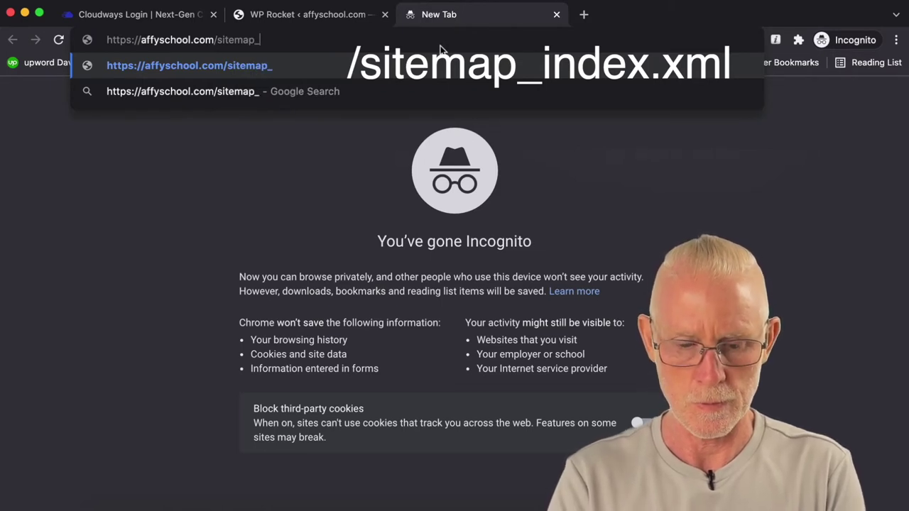
type("index.x")
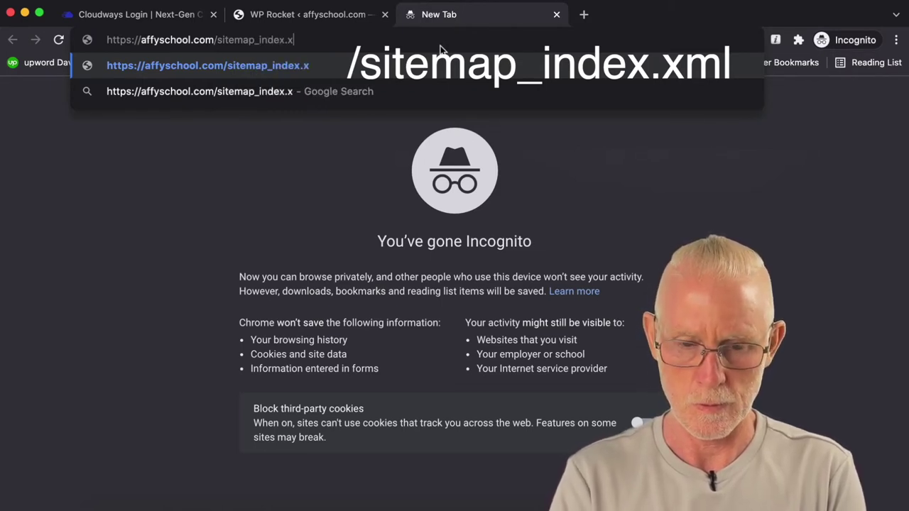
type("ml")
key("Return")
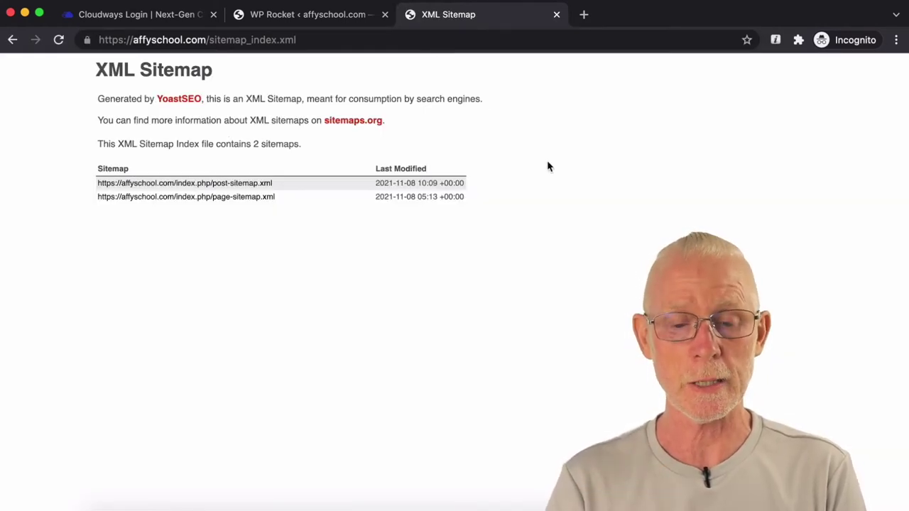
left_click(259, 184)
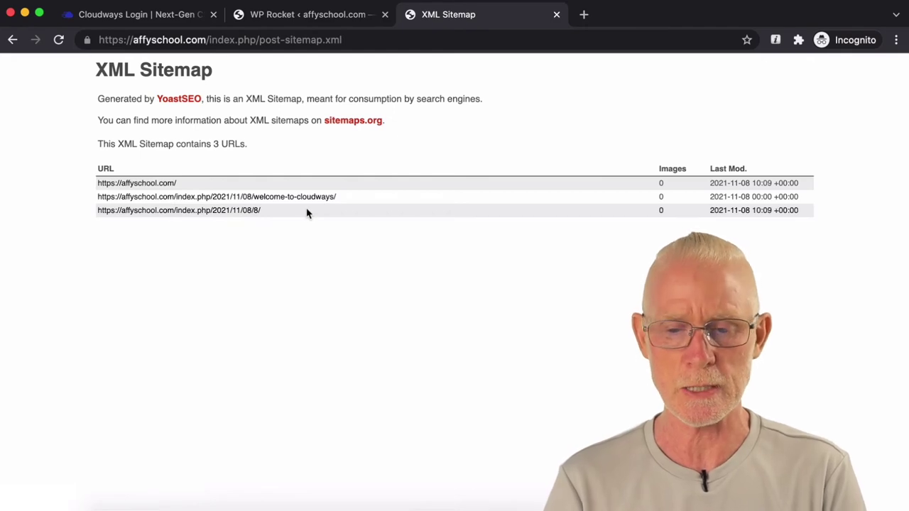
left_click(298, 21)
scroll(443, 205, "down", 2)
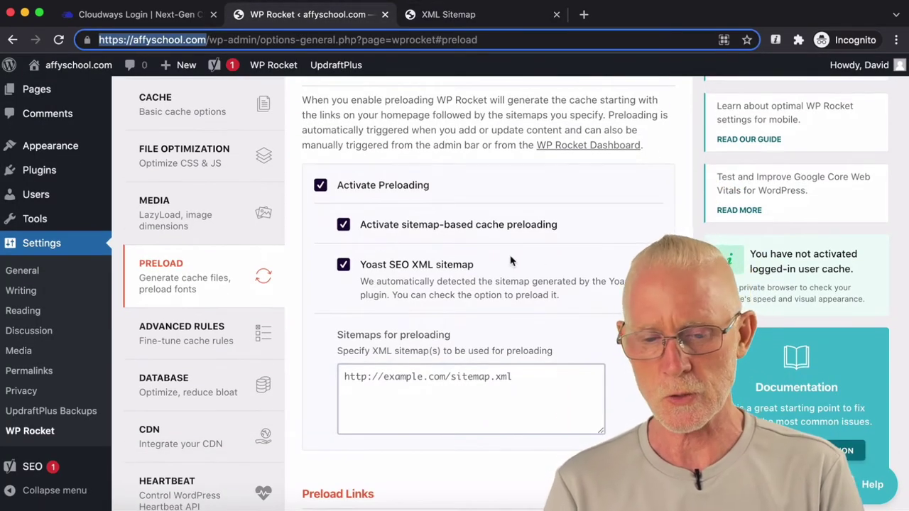
scroll(546, 261, "down", 1)
scroll(547, 261, "down", 3)
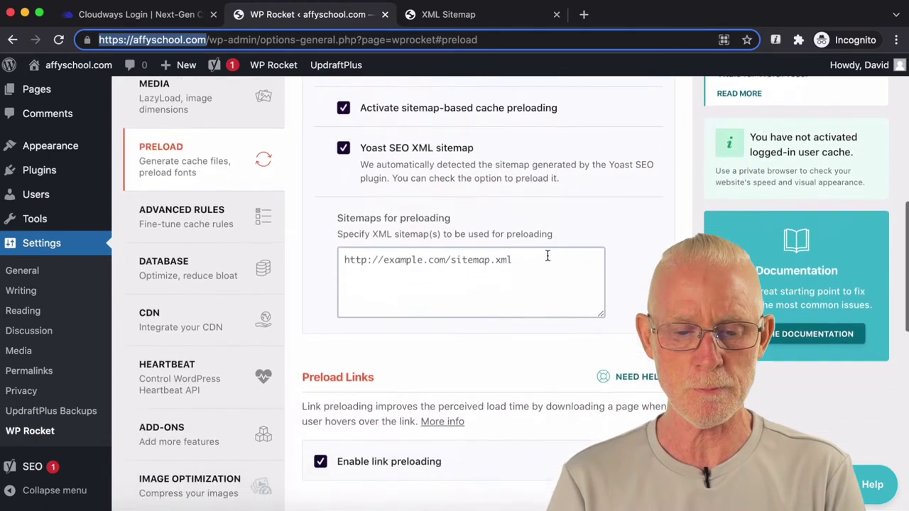
scroll(546, 260, "down", 6)
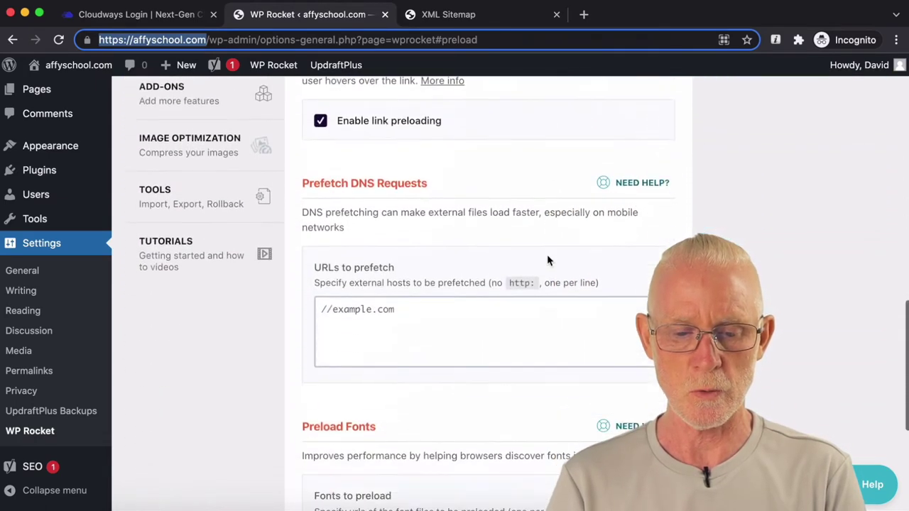
scroll(546, 260, "down", 1)
scroll(547, 261, "up", 5)
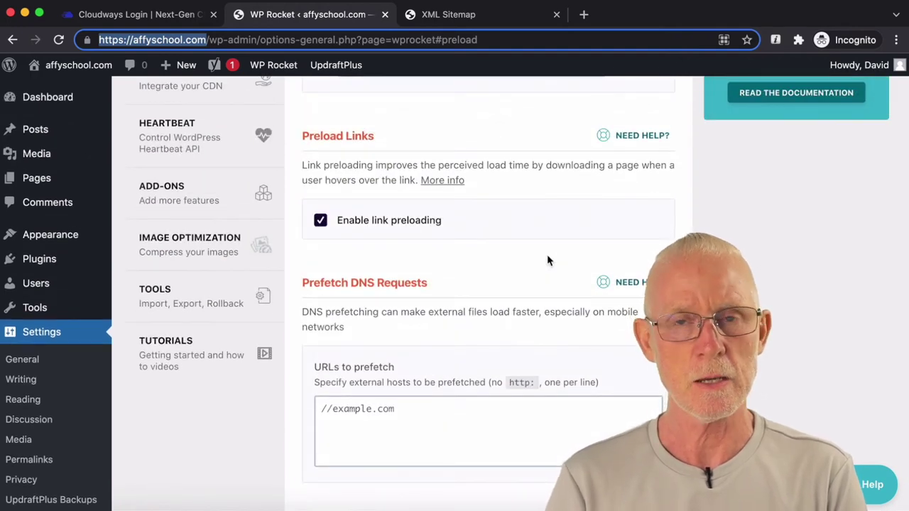
scroll(547, 261, "up", 1)
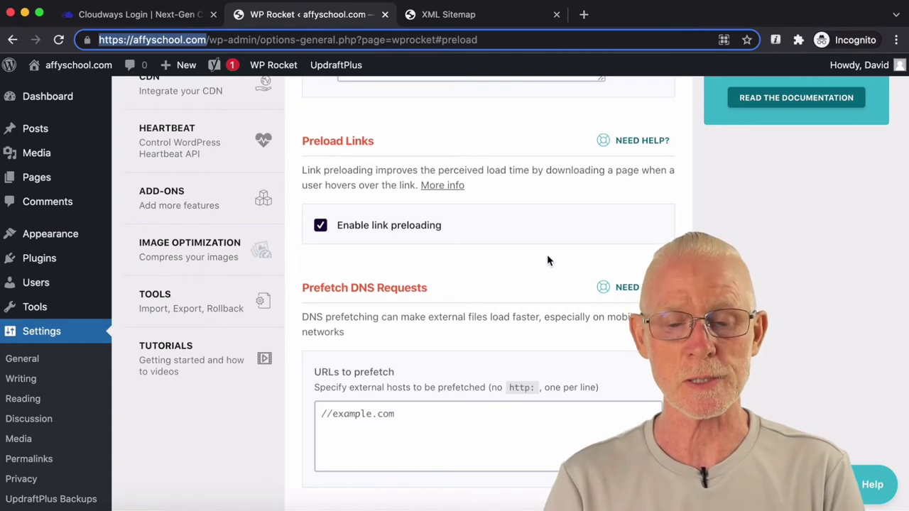
scroll(546, 260, "down", 1)
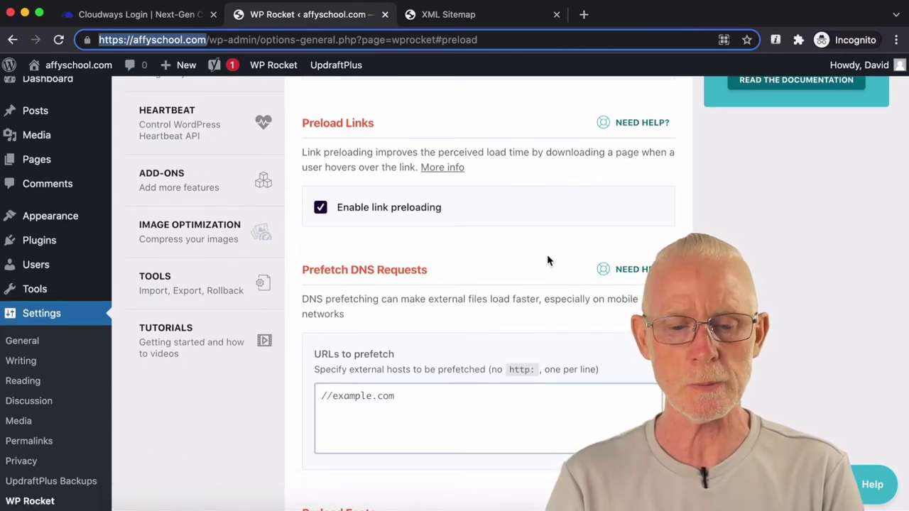
scroll(546, 261, "down", 1)
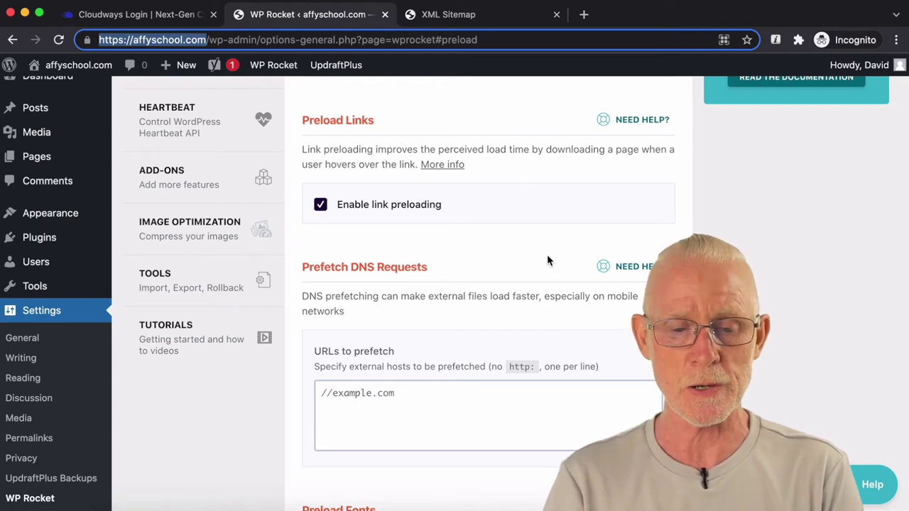
scroll(547, 261, "up", 5)
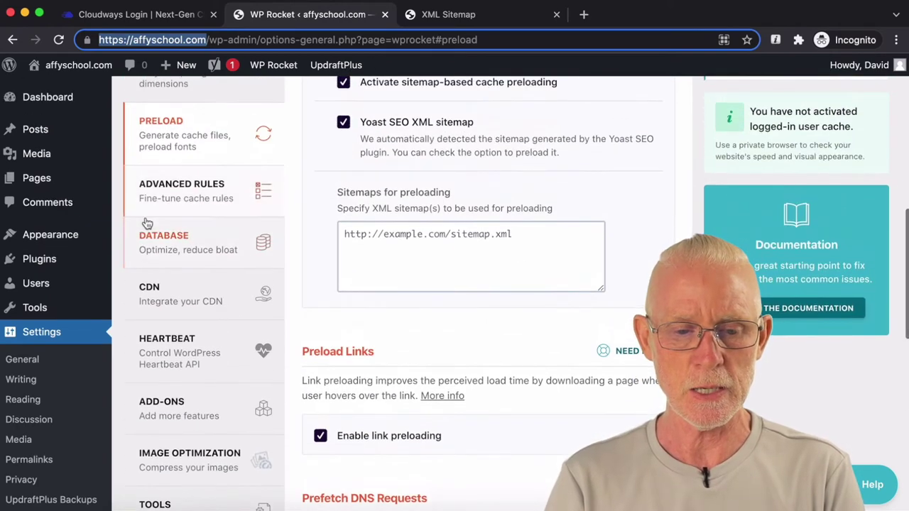
Step: Select cleanup of post revisions, auto drafts, trashed posts, spam and trashed comments, and all transients
left_click(181, 242)
scroll(404, 223, "down", 1)
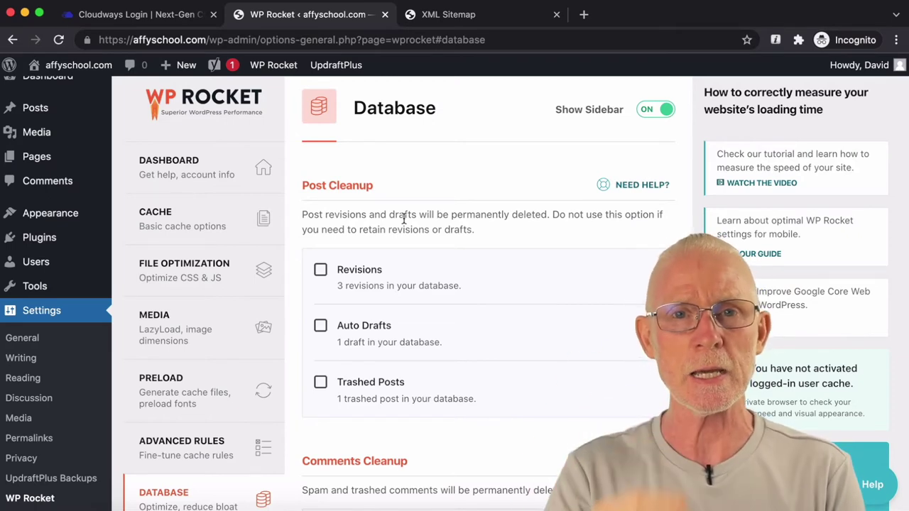
scroll(397, 222, "down", 1)
left_click(320, 253)
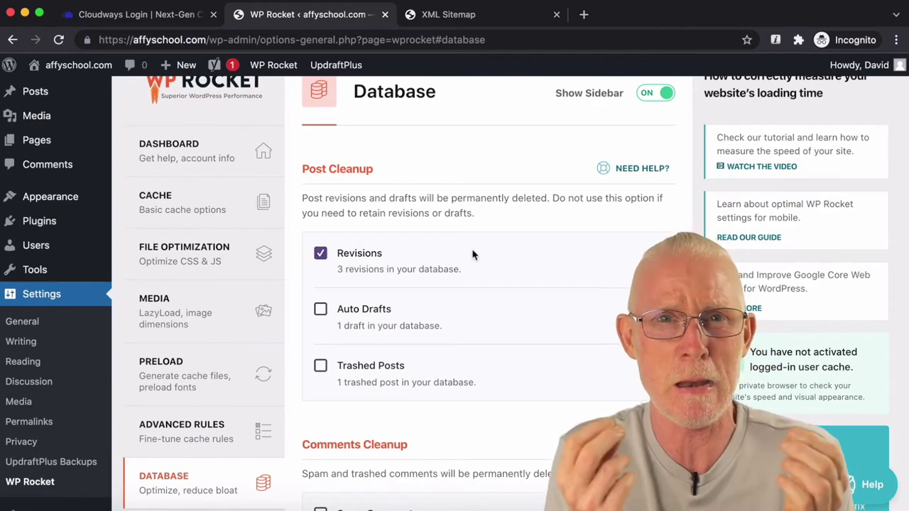
left_click(320, 309)
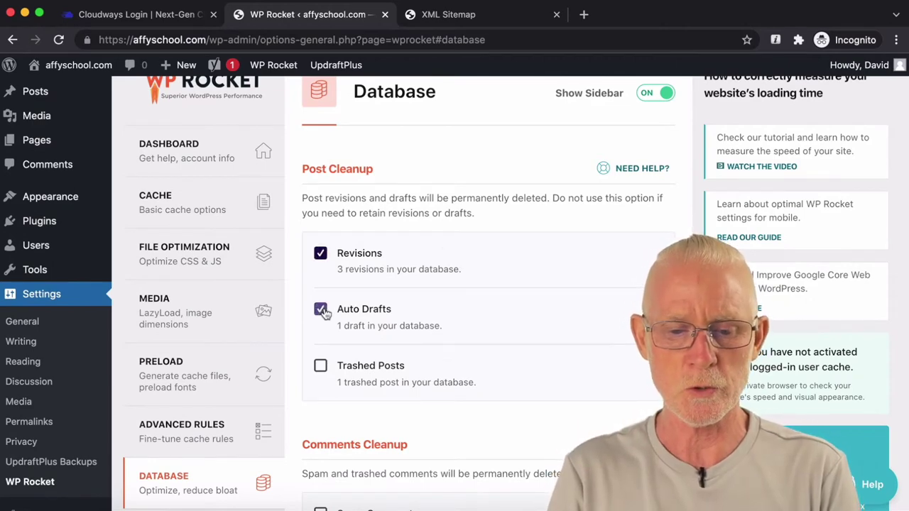
scroll(510, 291, "down", 3)
left_click(320, 271)
scroll(488, 277, "down", 7)
left_click(320, 202)
left_click(320, 258)
scroll(355, 284, "down", 4)
left_click(320, 302)
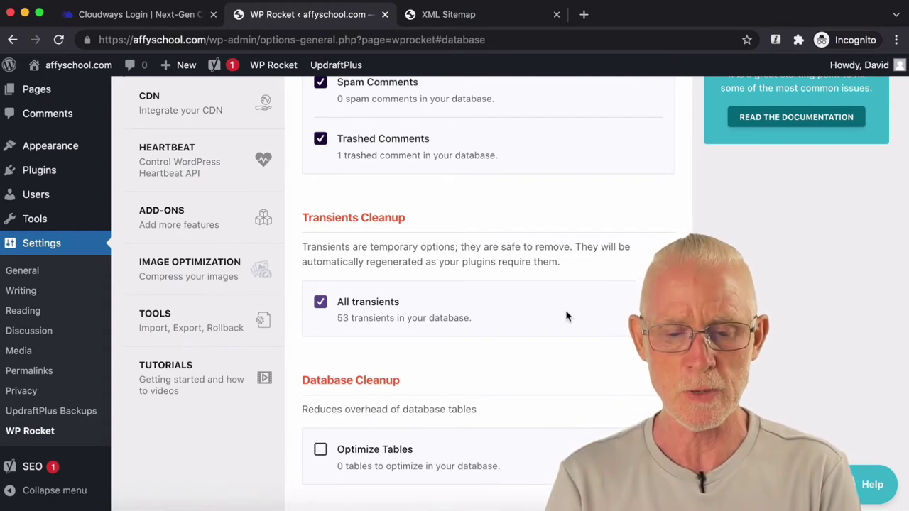
Step: Turn on Optimize Tables and Schedule Automatic Cleanup
scroll(566, 317, "down", 4)
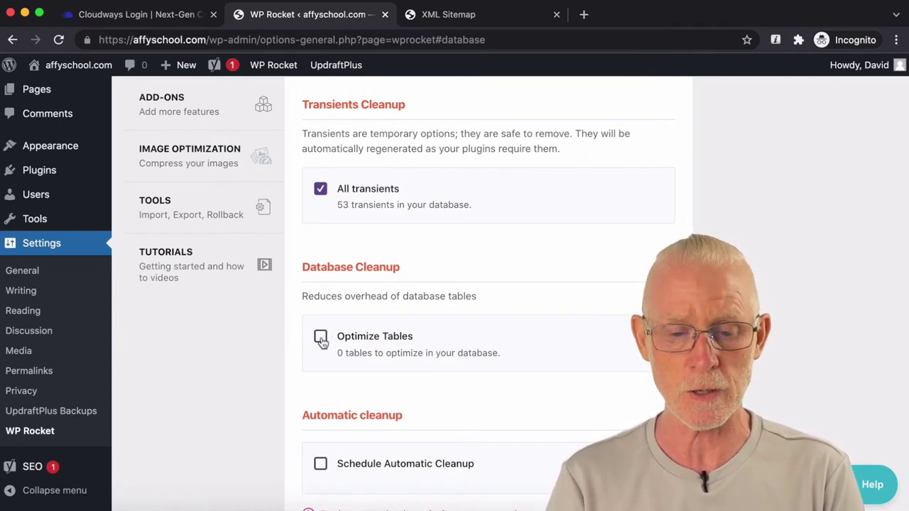
left_click(320, 339)
scroll(431, 317, "down", 4)
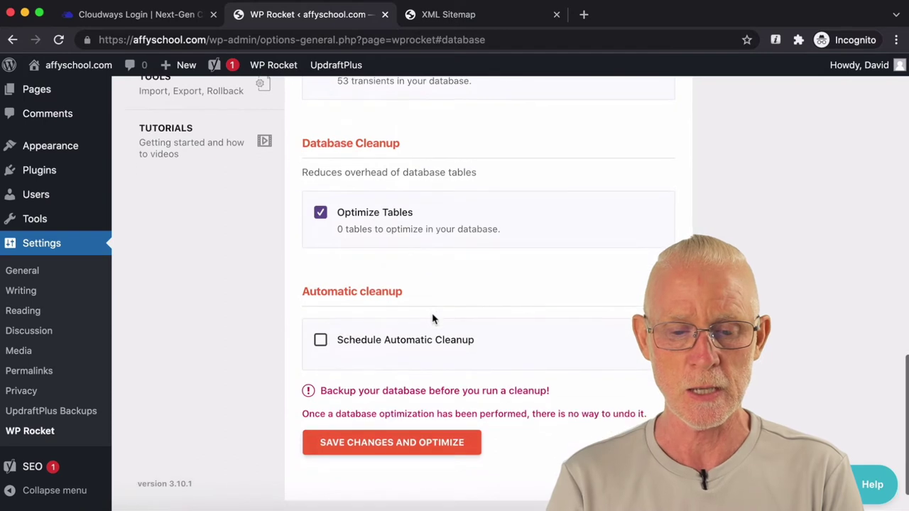
left_click(320, 340)
scroll(487, 318, "down", 1)
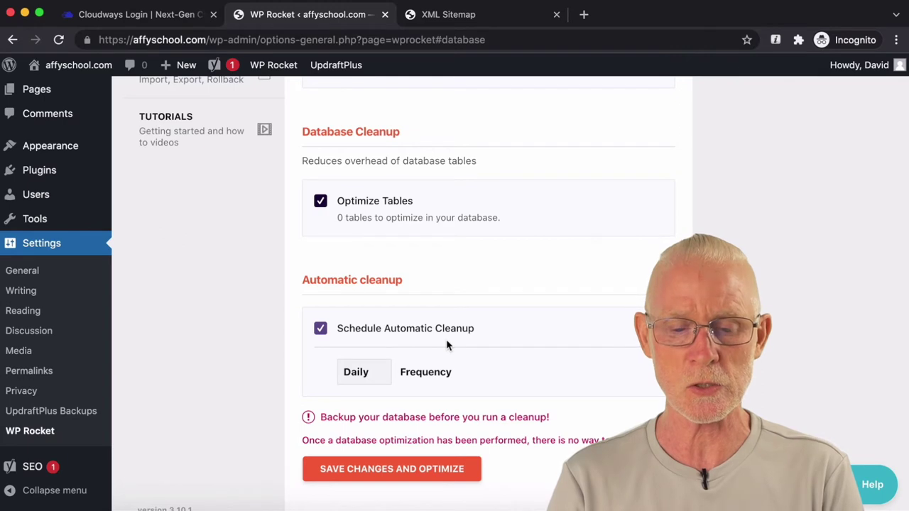
Step: Pick the automatic database cleanup frequency from the Frequency dropdown
scroll(447, 345, "down", 1)
left_click(363, 365)
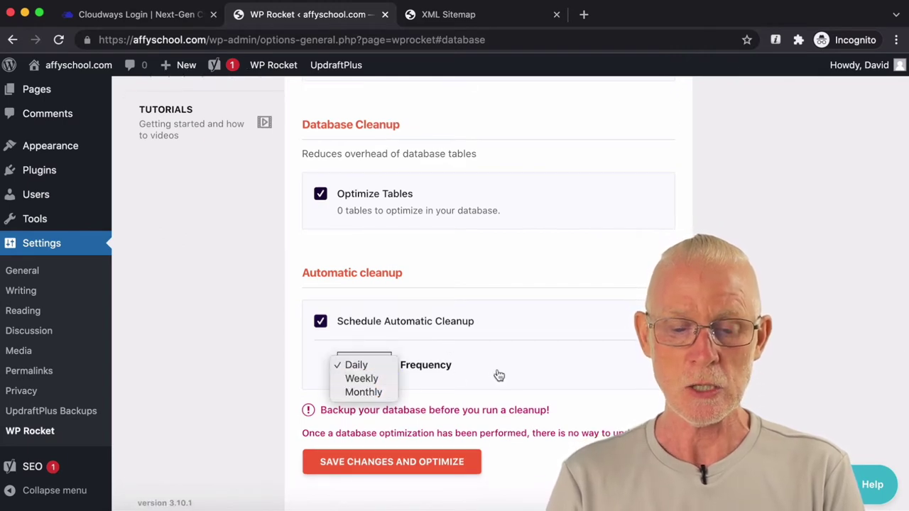
key("Escape")
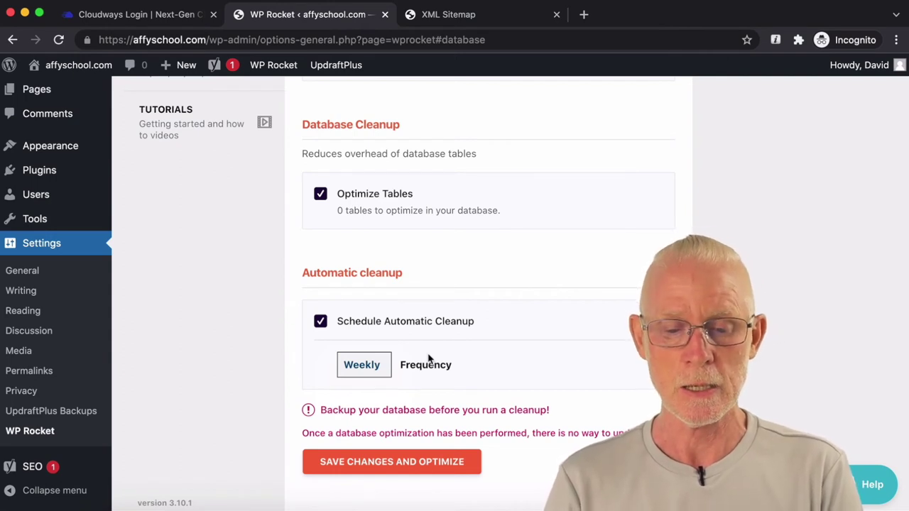
left_click(375, 369)
left_click(395, 374)
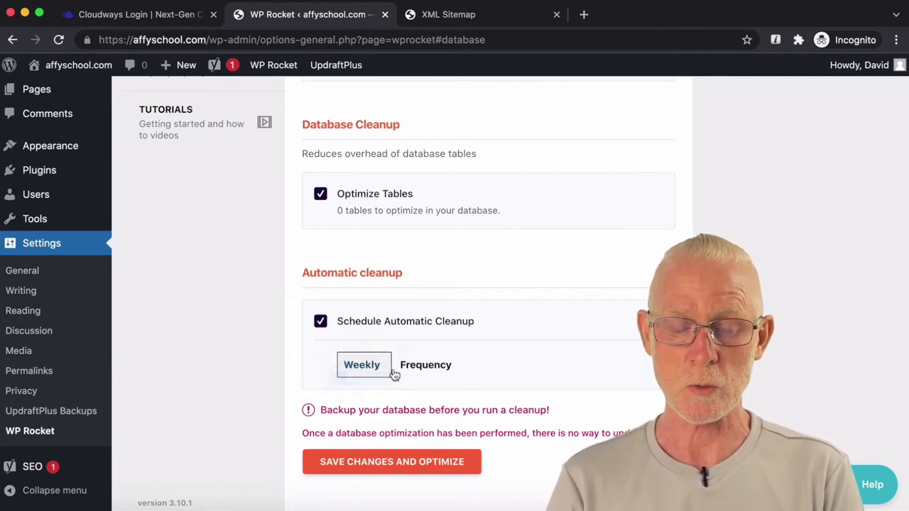
left_click(375, 374)
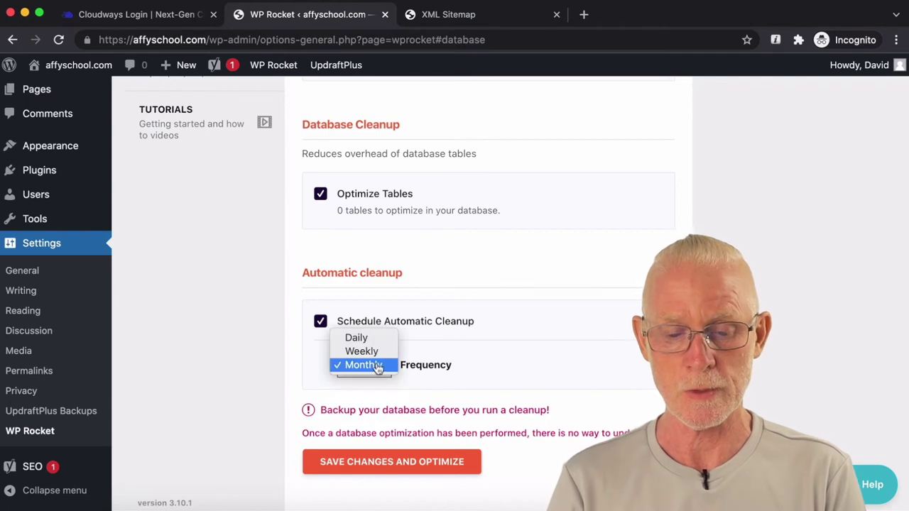
left_click(362, 351)
Step: Save and run the database optimization, which reports 8 transients optimized, and review the results
left_click(395, 460)
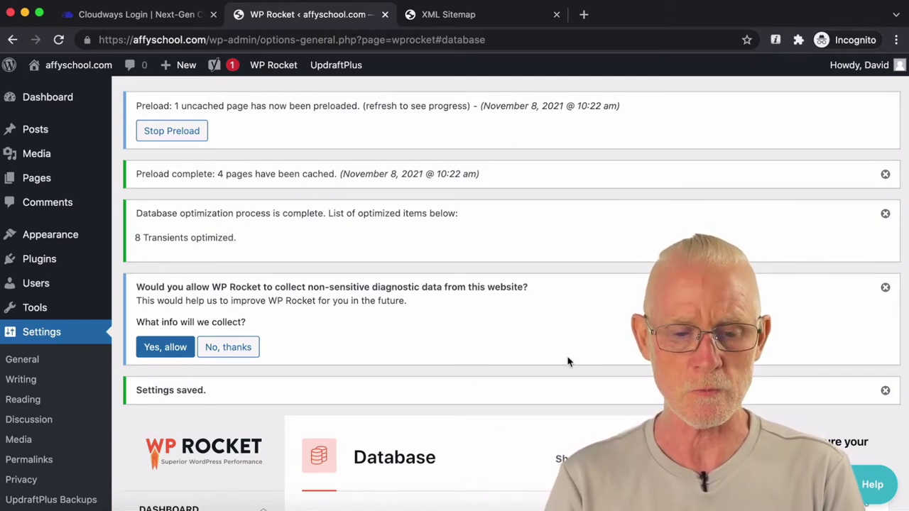
left_click(885, 287)
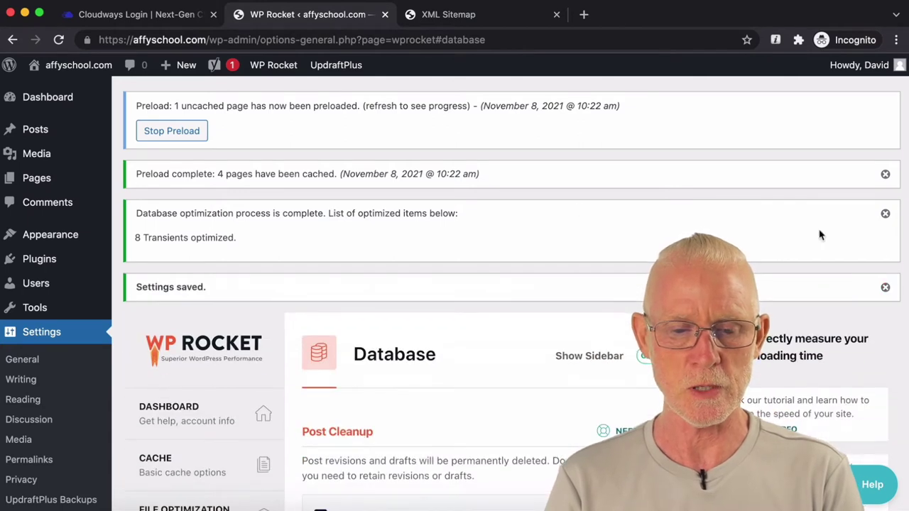
left_click_drag(350, 251, 128, 211)
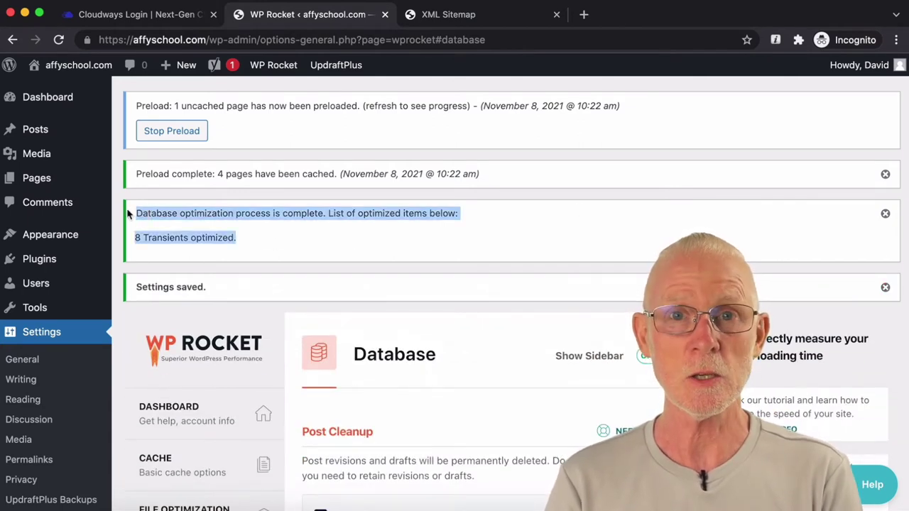
scroll(366, 209, "down", 1)
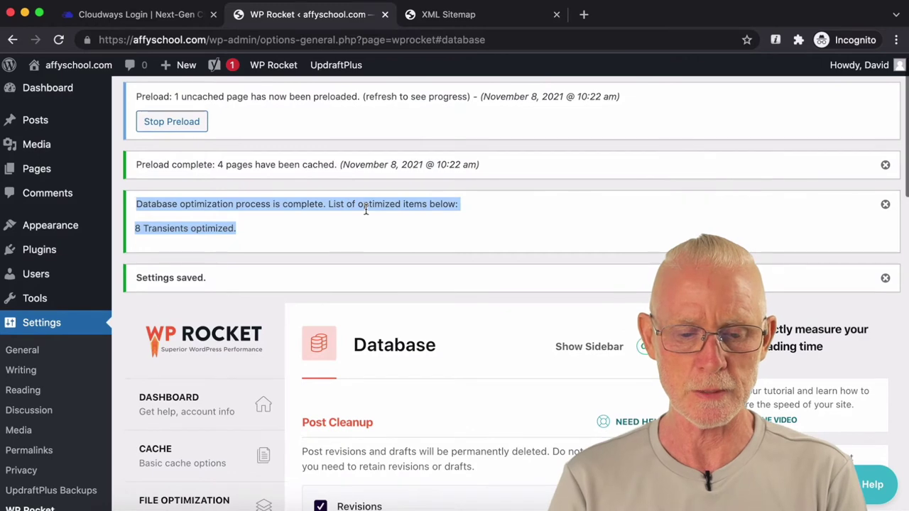
scroll(366, 209, "down", 10)
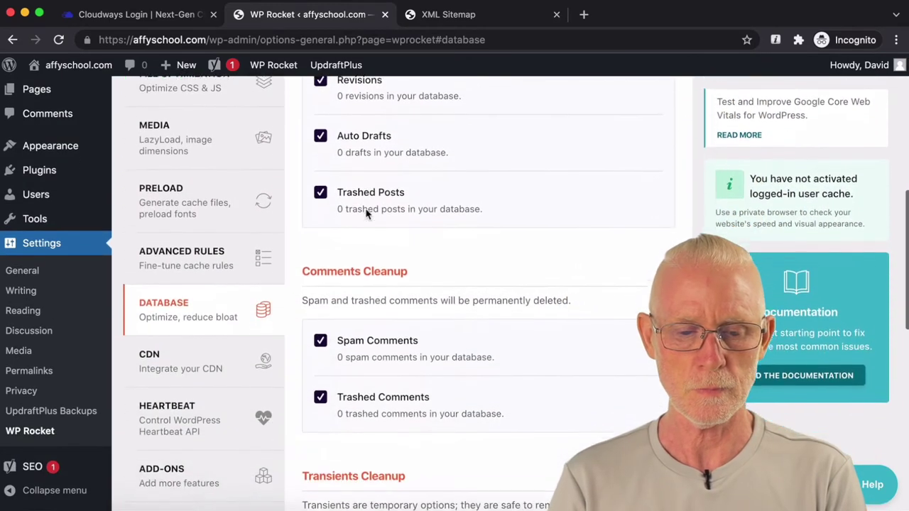
scroll(365, 213, "down", 3)
Step: Review WP Rocket's Heartbeat settings
left_click(231, 254)
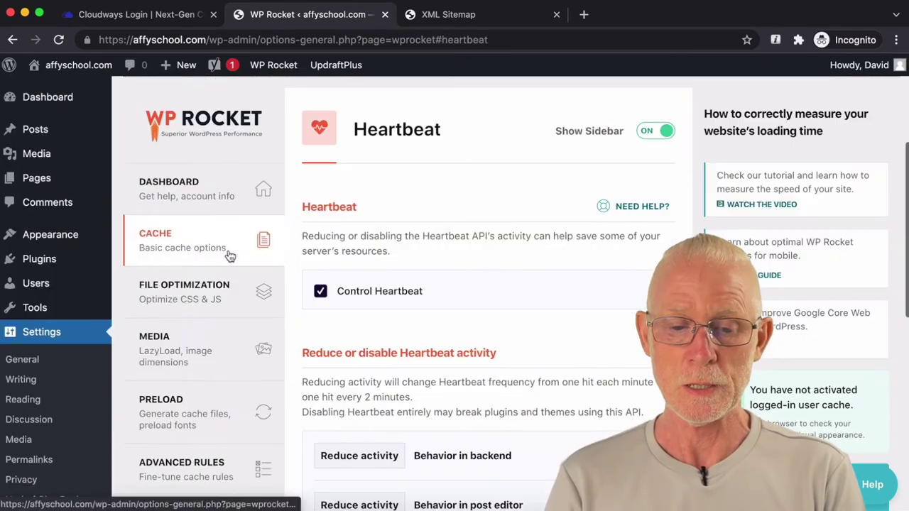
scroll(537, 254, "down", 3)
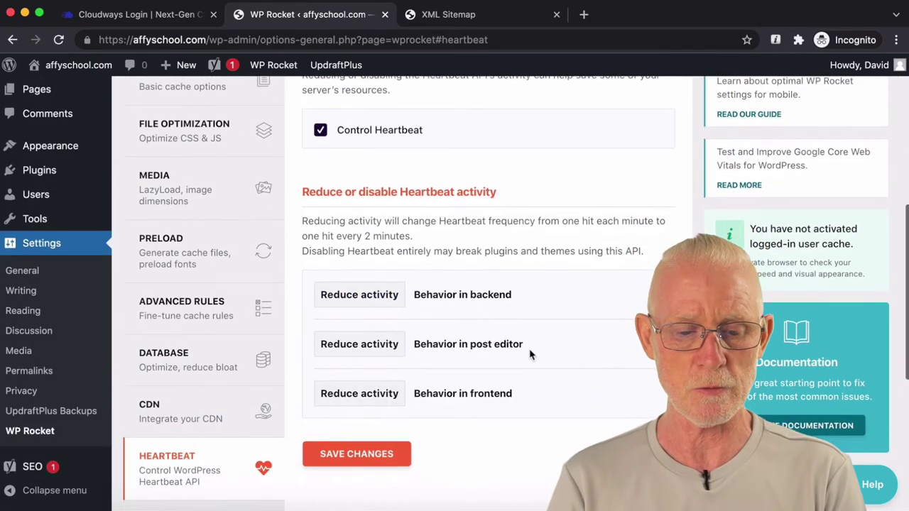
scroll(529, 355, "down", 5)
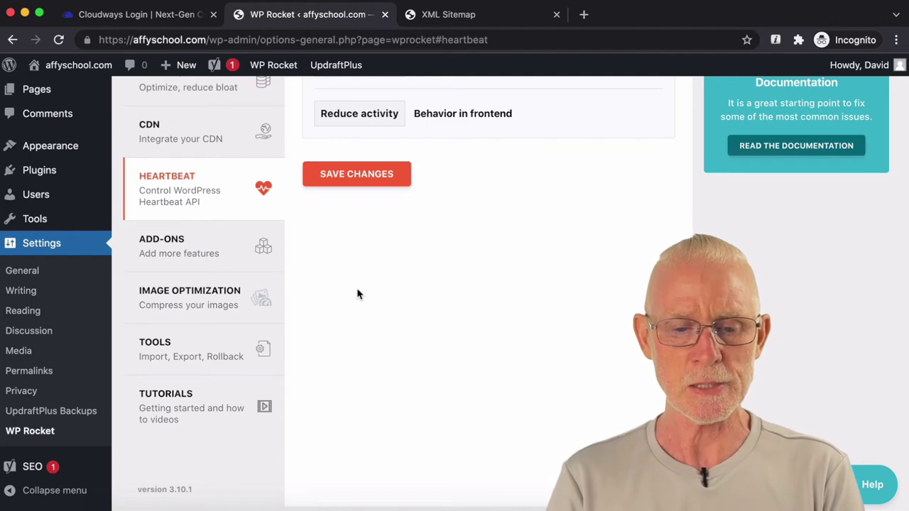
Step: Look through the Add-ons section, leaving WebP Compatibility, Cloudflare and Sucuri off
left_click(208, 254)
scroll(409, 311, "down", 10)
scroll(409, 311, "down", 1)
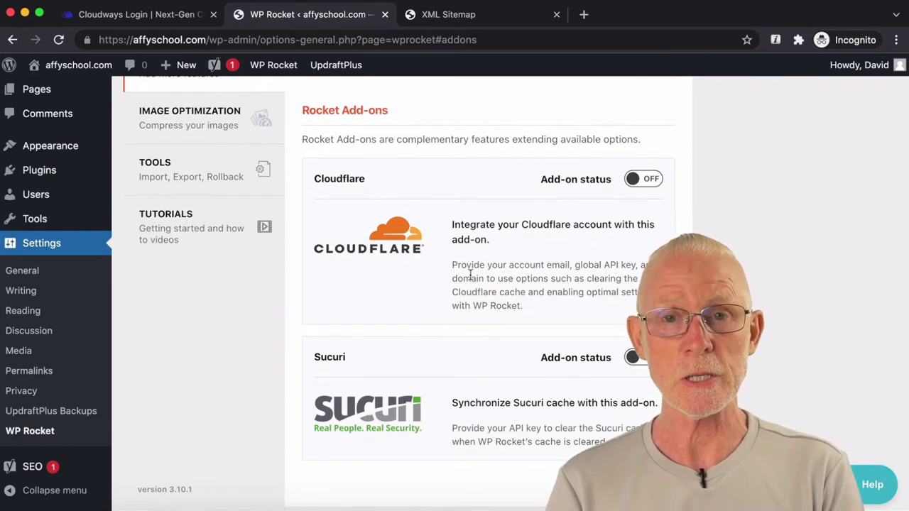
scroll(469, 275, "down", 1)
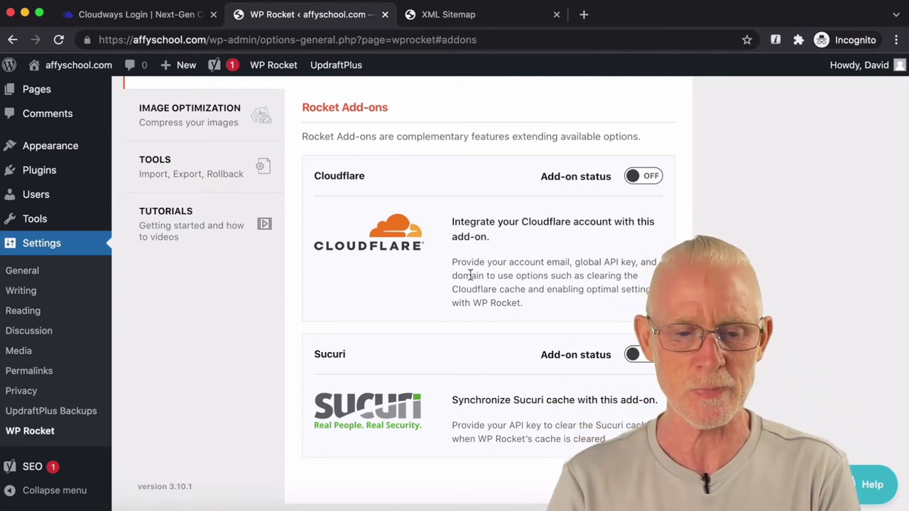
scroll(239, 298, "up", 7)
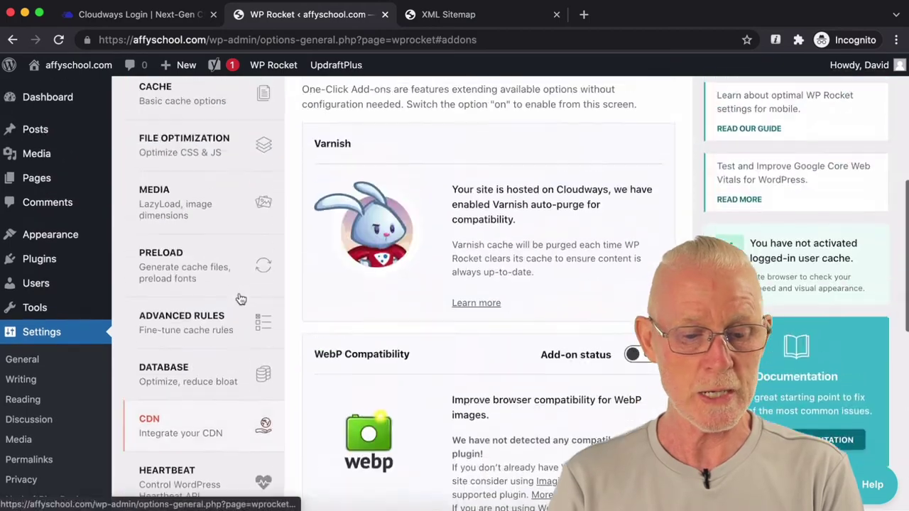
scroll(241, 299, "down", 3)
scroll(239, 298, "down", 3)
scroll(239, 298, "up", 15)
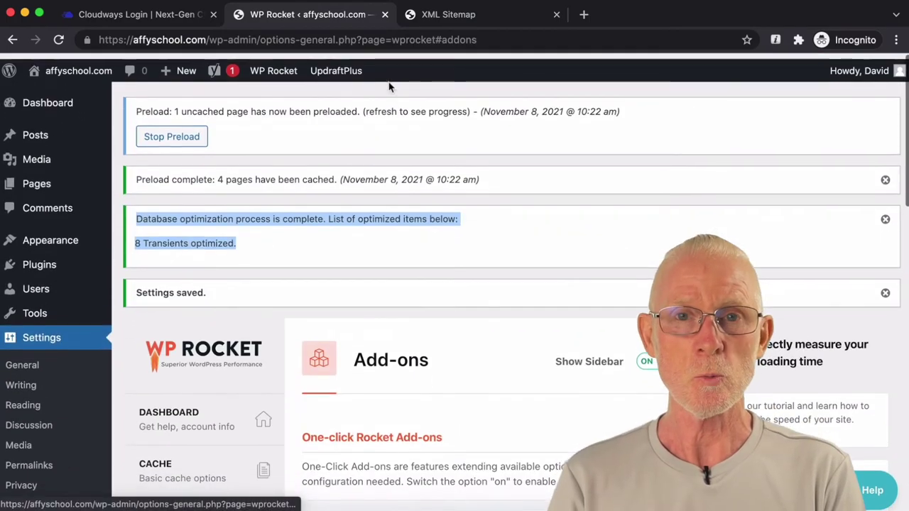
Step: Purge the OPcache and clear the whole site cache from the WP Rocket admin-bar menu
left_click(395, 89)
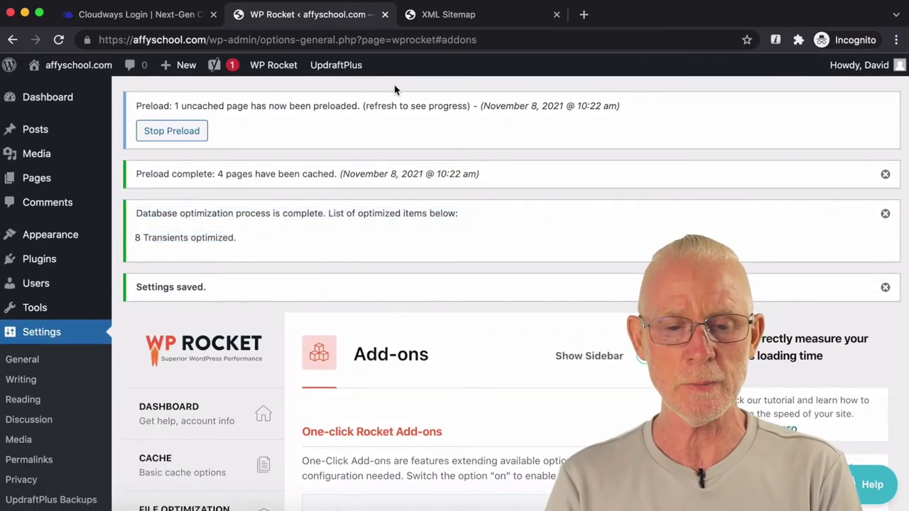
mouse_move(287, 77)
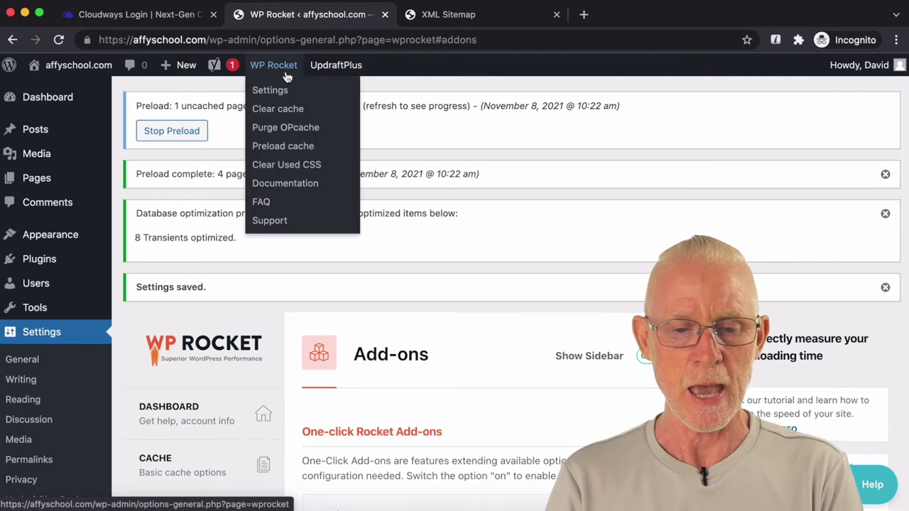
left_click(310, 129)
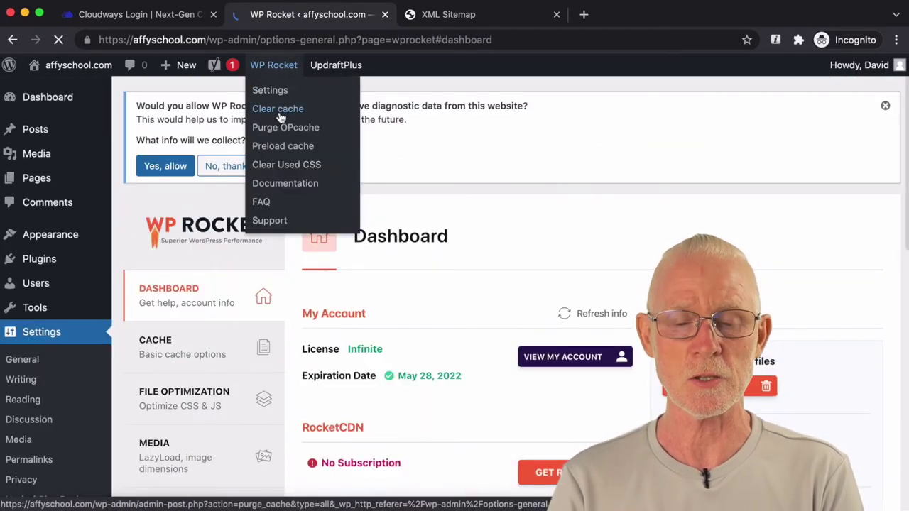
left_click(315, 115)
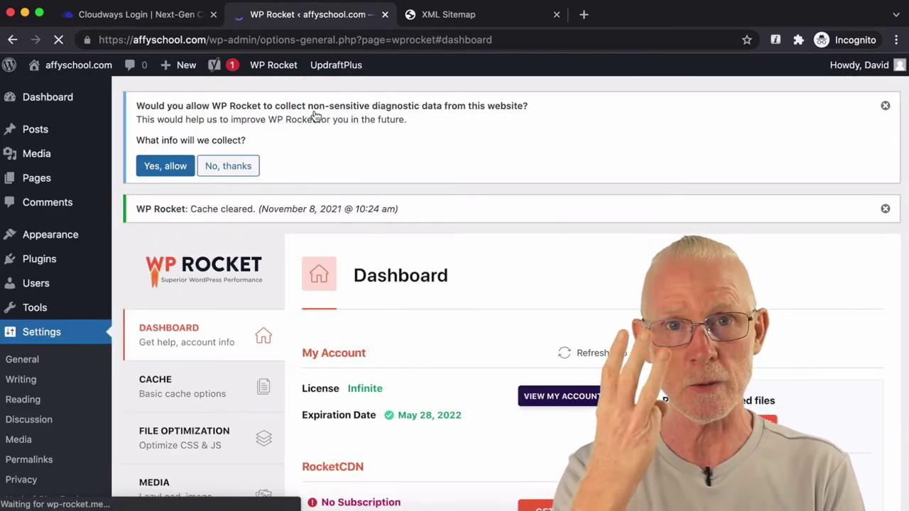
Step: Clear the Used CSS cache and scroll through the WP Rocket Dashboard
mouse_move(289, 75)
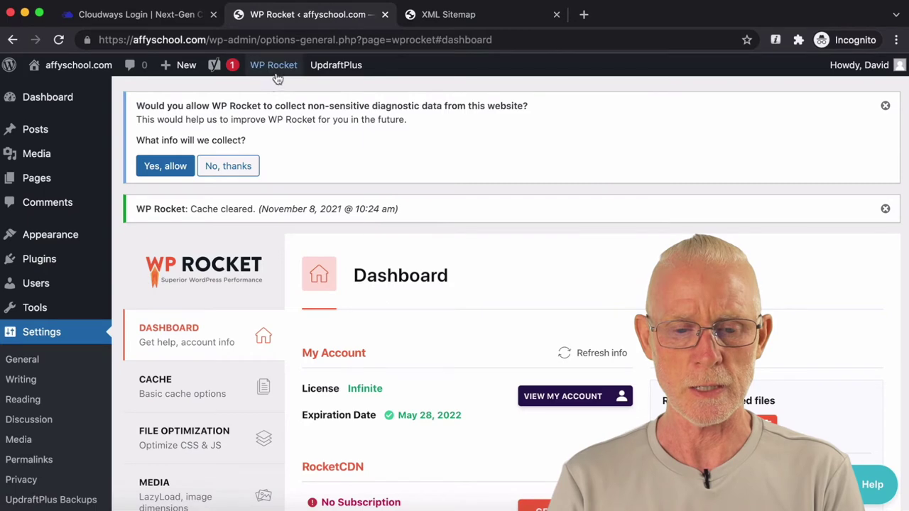
left_click(281, 166)
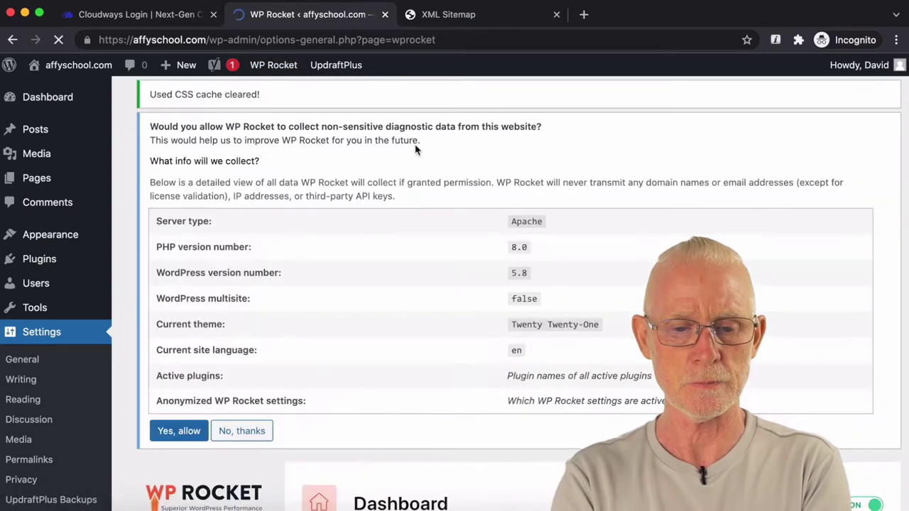
scroll(416, 150, "down", 5)
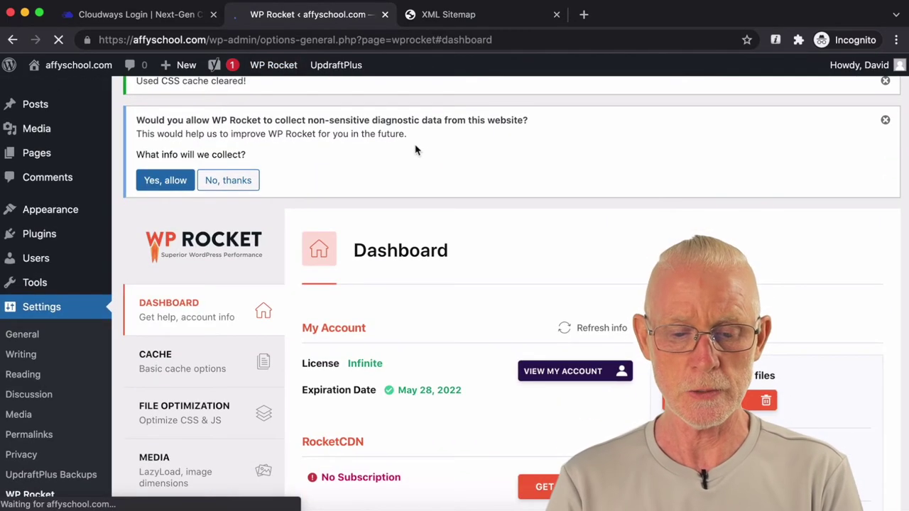
scroll(416, 149, "down", 1)
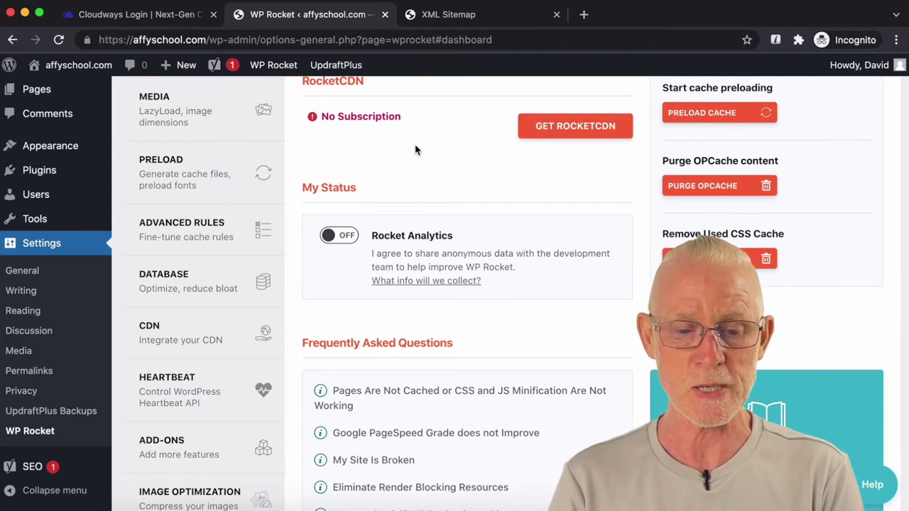
scroll(415, 149, "down", 1)
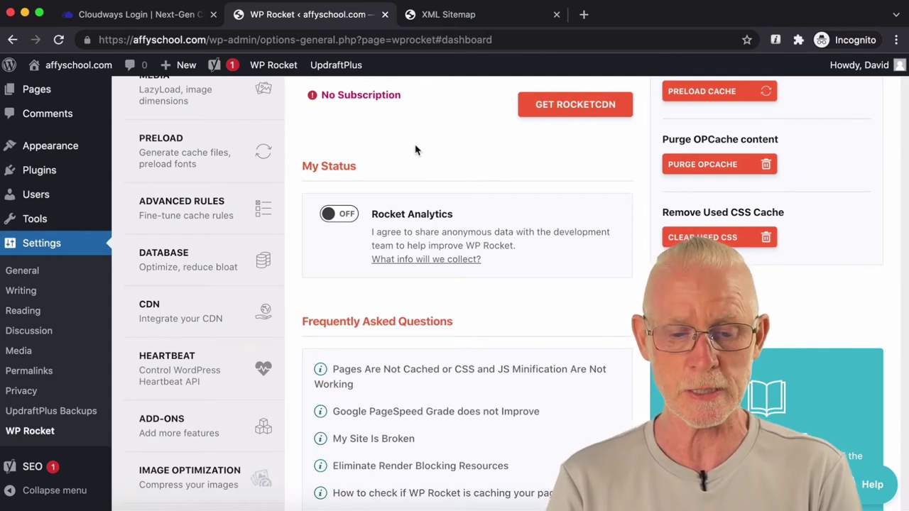
Step: Go to gtmetrix.com in a new tab, open the latest affyschool.com report, and Re-Test it
key("super+t")
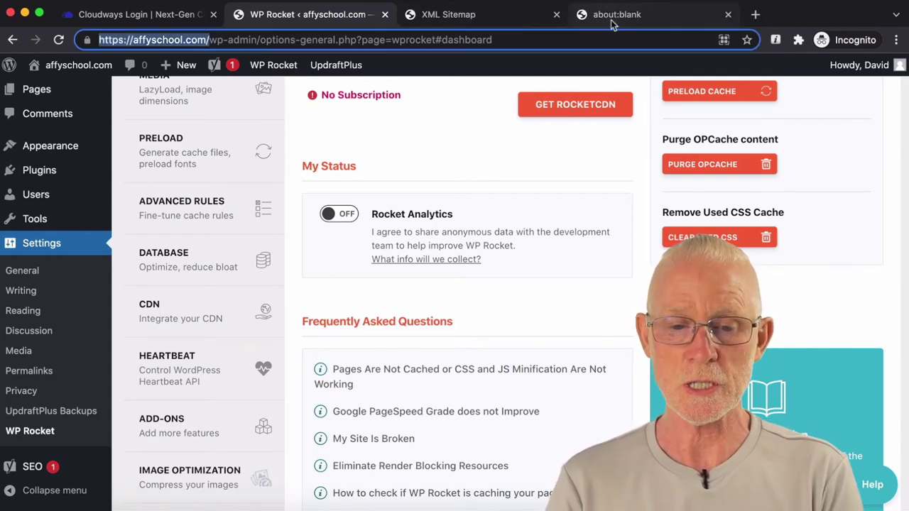
left_click(612, 21)
left_click(335, 43)
type("gt")
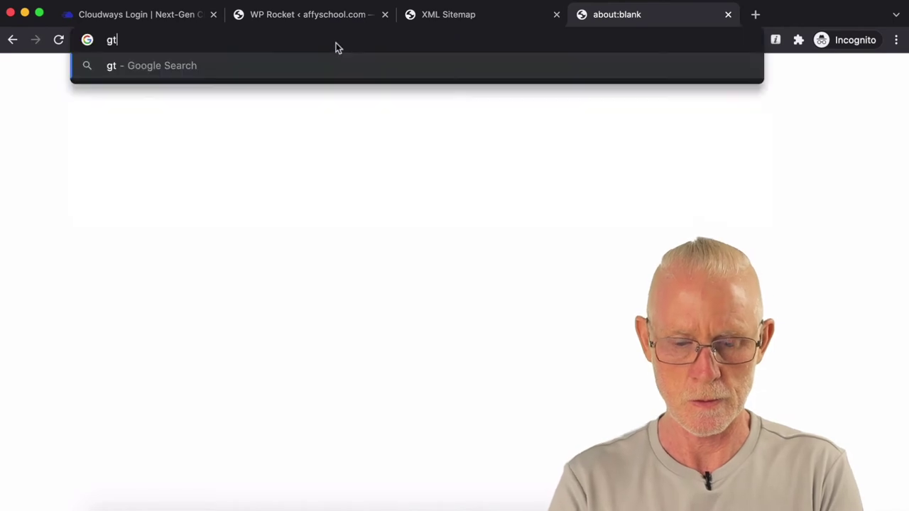
type("metrix.com")
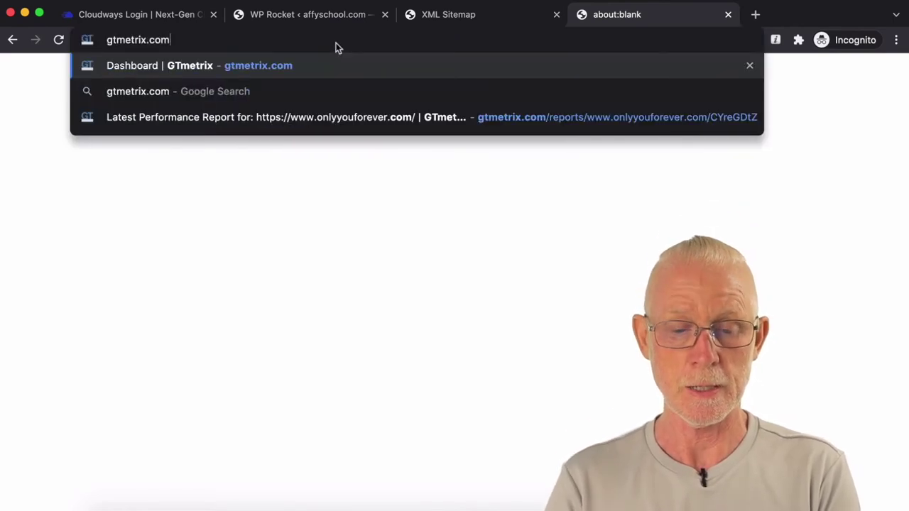
key("Return")
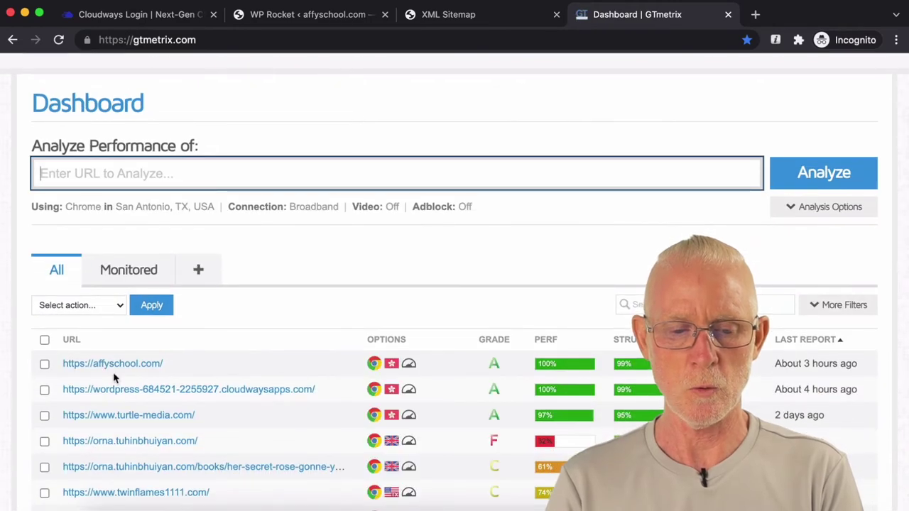
left_click(118, 365)
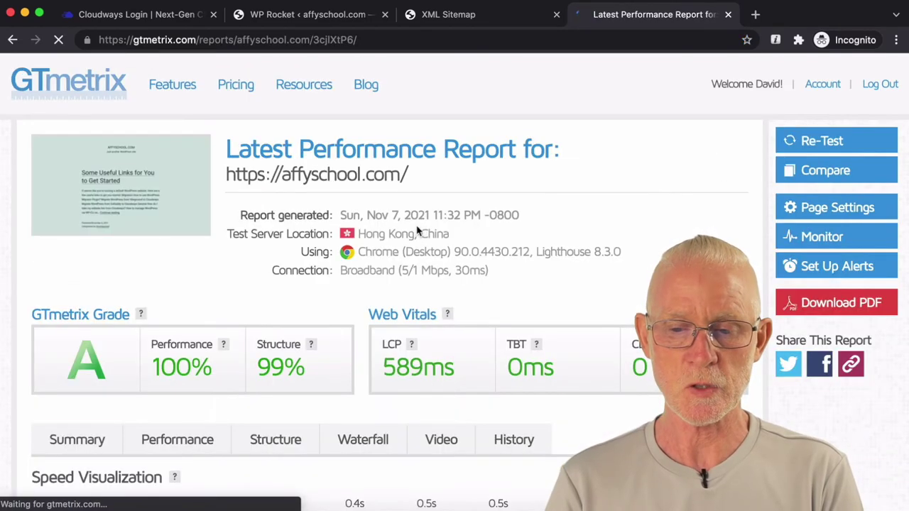
left_click(820, 142)
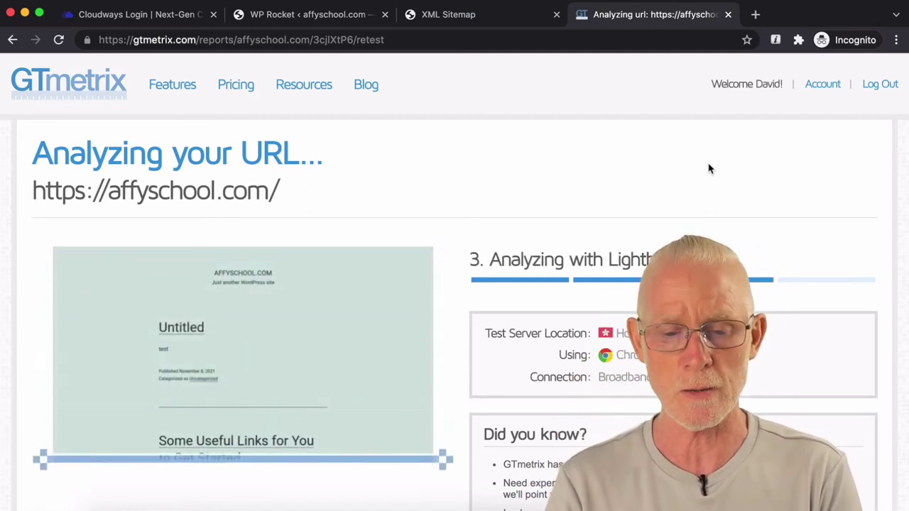
Step: Scroll through the affyschool.com report: grade A, 99% performance, 759ms LCP, and Speed Visualization
scroll(708, 169, "down", 1)
scroll(707, 168, "down", 1)
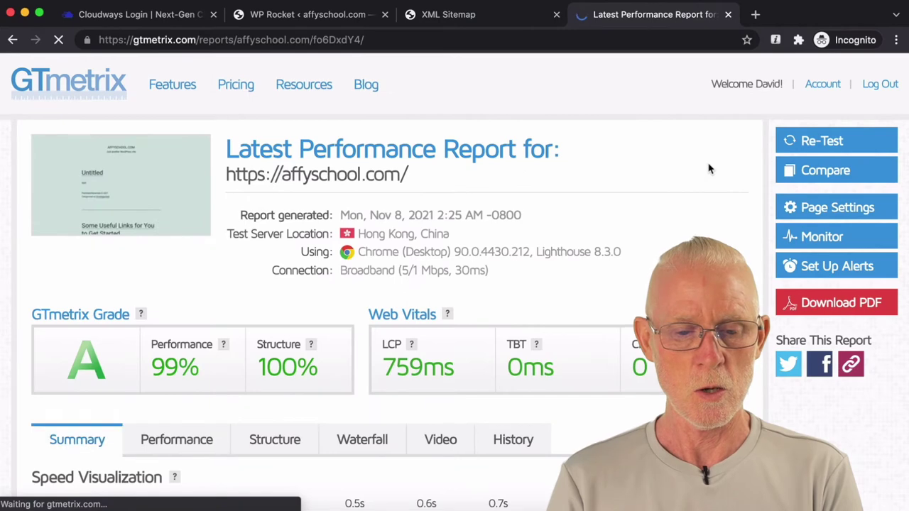
scroll(707, 169, "down", 1)
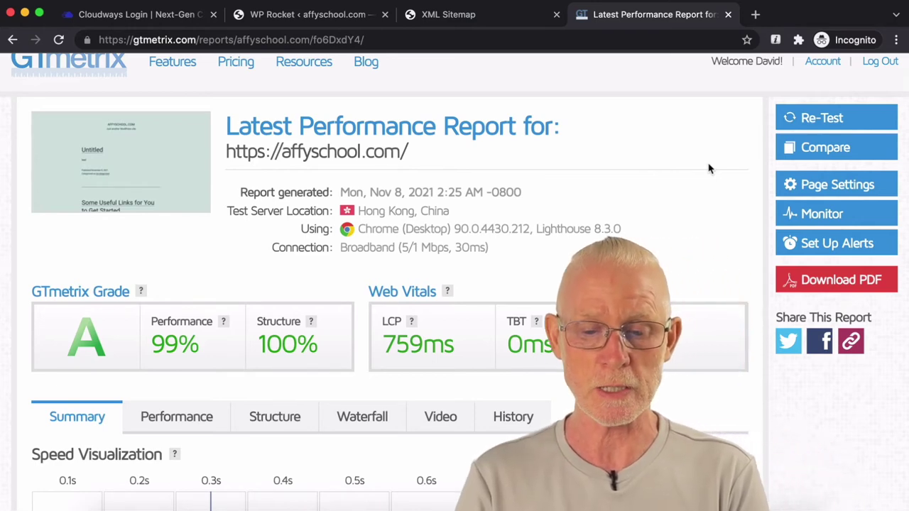
scroll(708, 169, "down", 1)
scroll(707, 168, "down", 5)
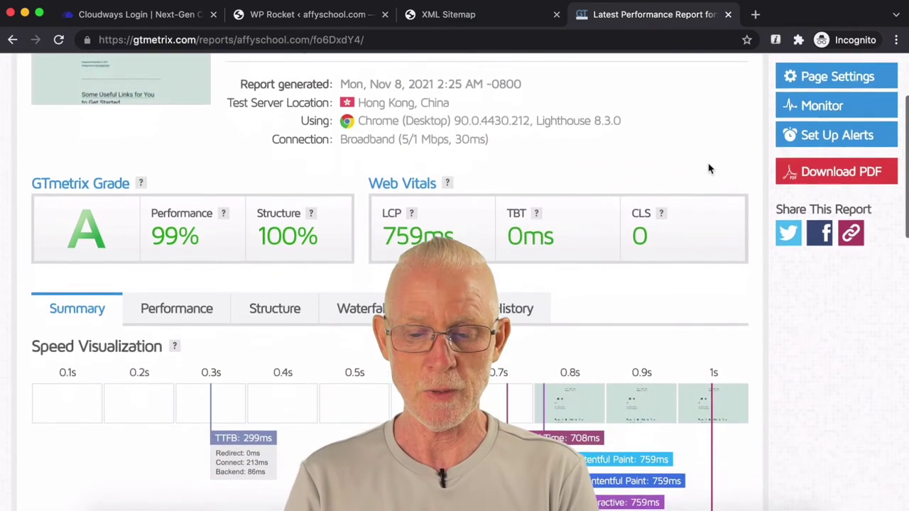
scroll(708, 168, "down", 1)
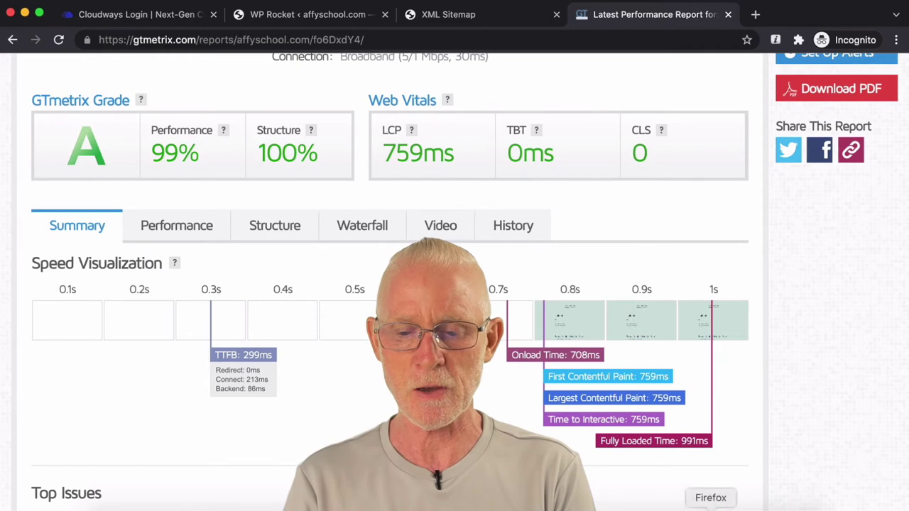
scroll(740, 410, "up", 5)
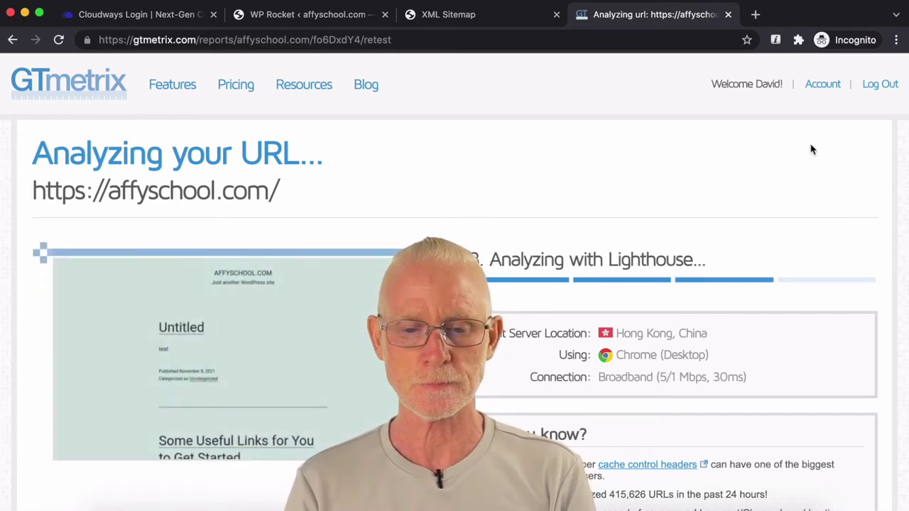
Step: Open the affyschool.com report from the GTmetrix dashboard and switch to its History tab
scroll(811, 143, "down", 5)
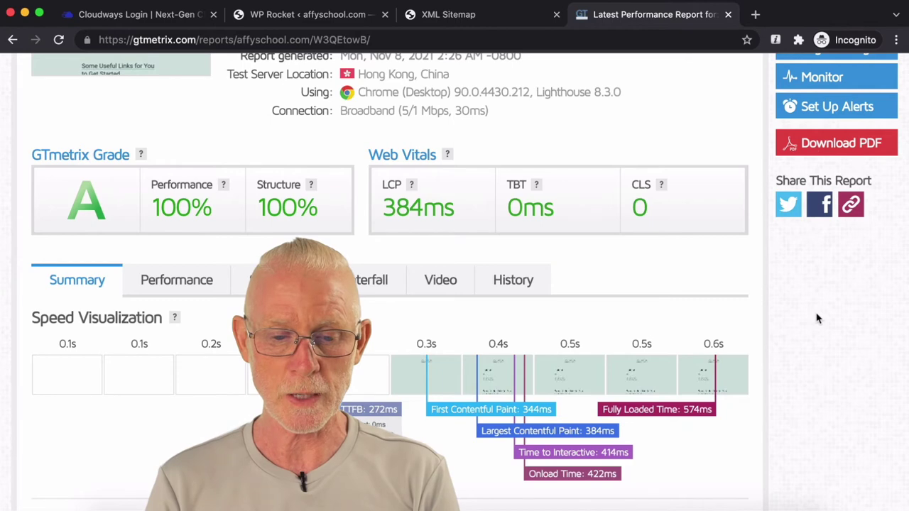
scroll(816, 318, "down", 2)
scroll(816, 319, "up", 7)
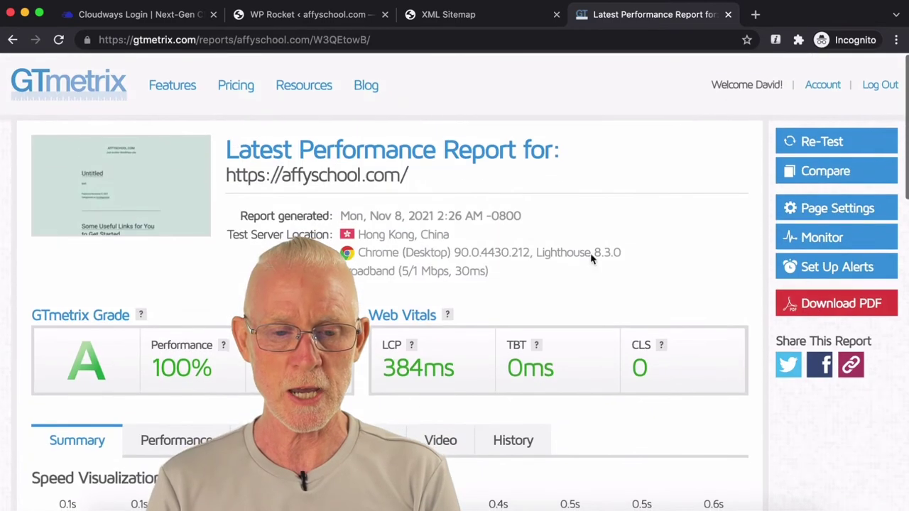
scroll(458, 145, "down", 4)
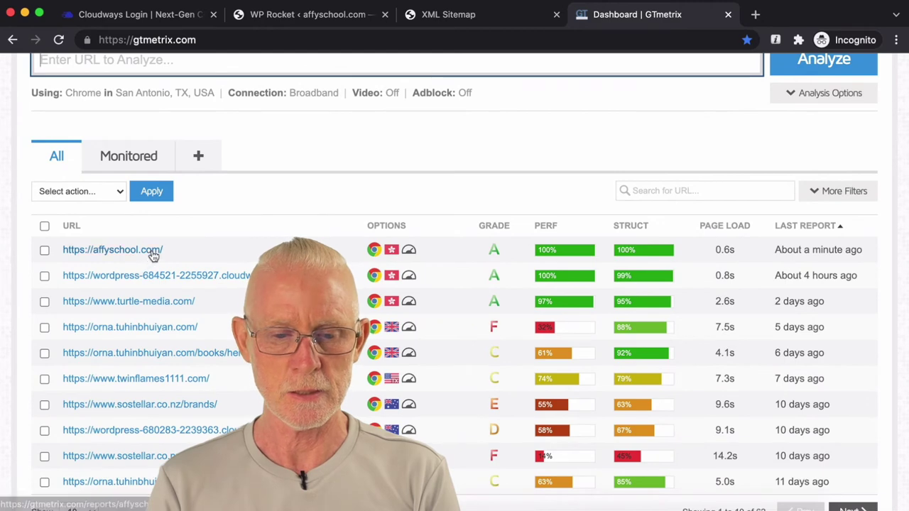
left_click(112, 250)
left_click(521, 298)
Step: Compare the history charts for page metrics, page sizes and request counts, and page scores
scroll(673, 263, "down", 3)
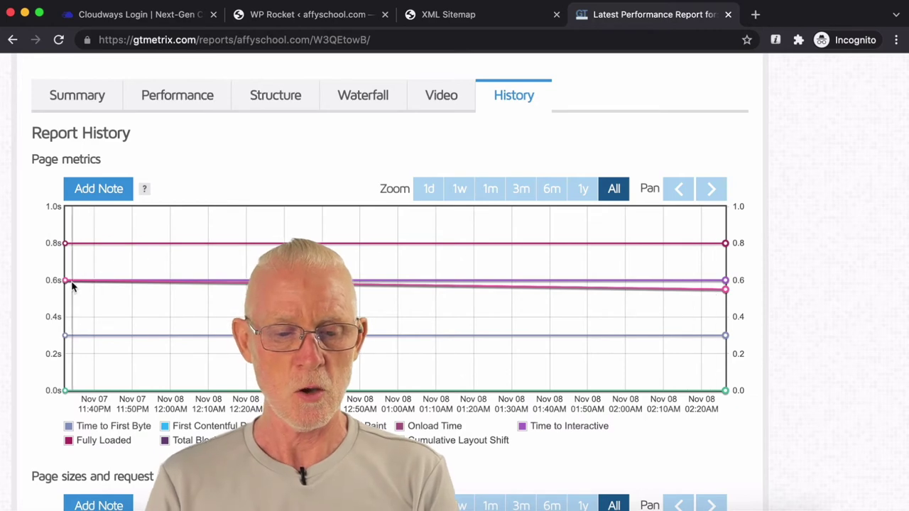
mouse_move(68, 288)
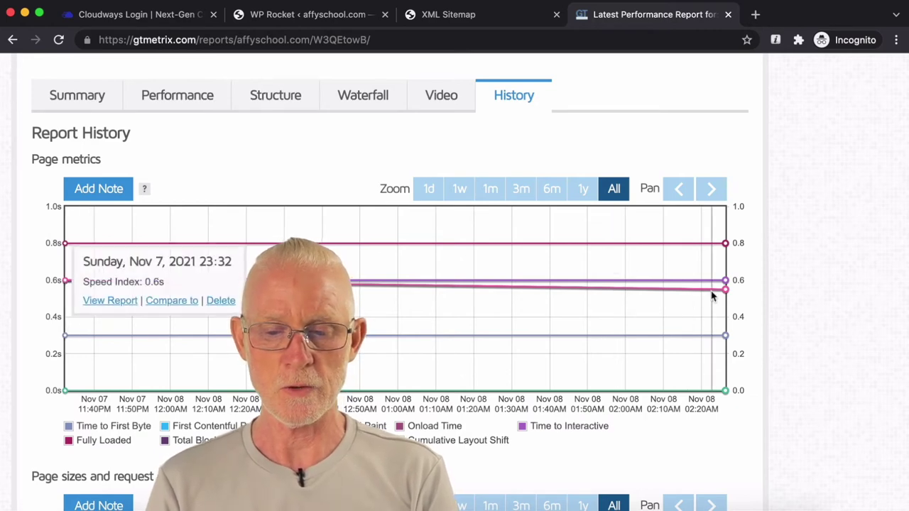
mouse_move(722, 295)
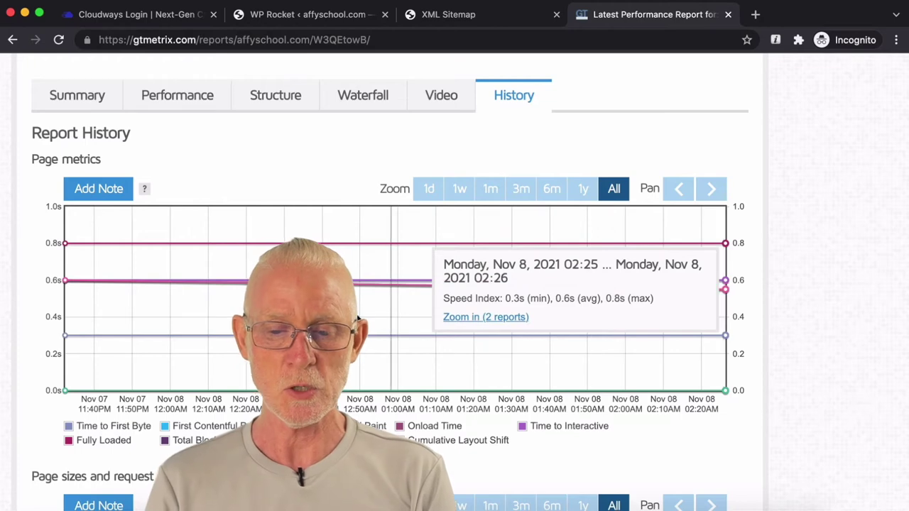
scroll(639, 303, "down", 4)
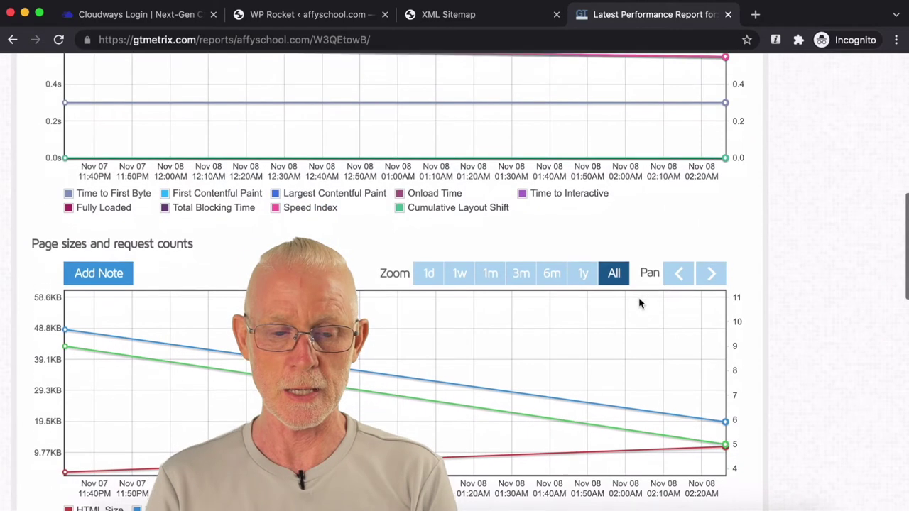
scroll(639, 303, "down", 1)
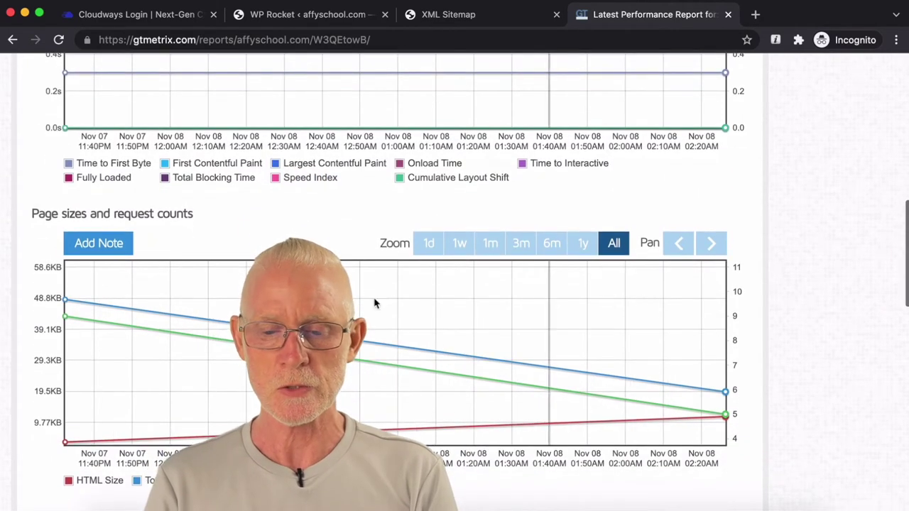
scroll(748, 339, "down", 9)
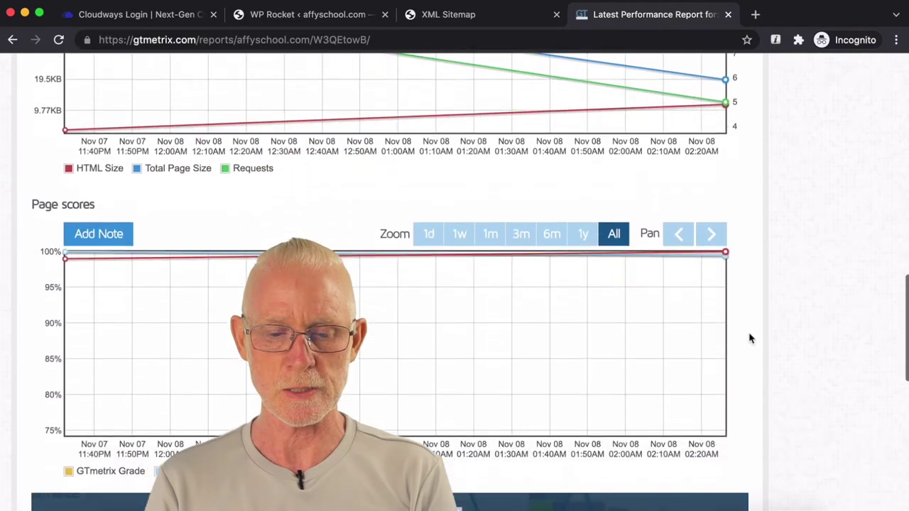
scroll(749, 339, "up", 15)
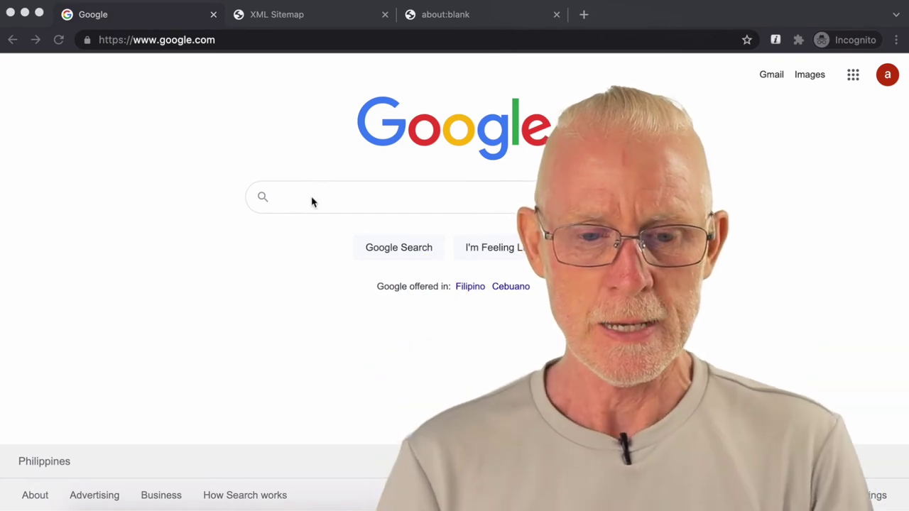
Step: Search Google for 'google search console' using the autocomplete suggestion
left_click(311, 198)
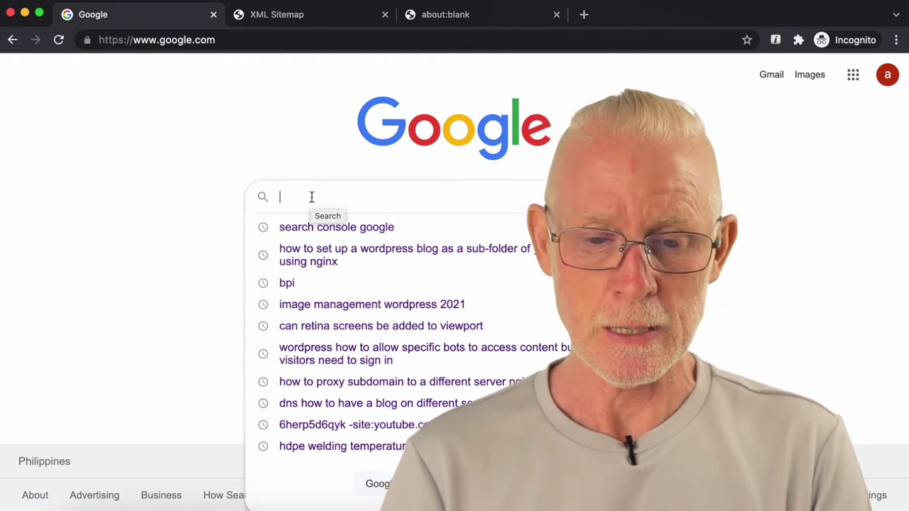
type("s")
key("BackSpace")
type("go")
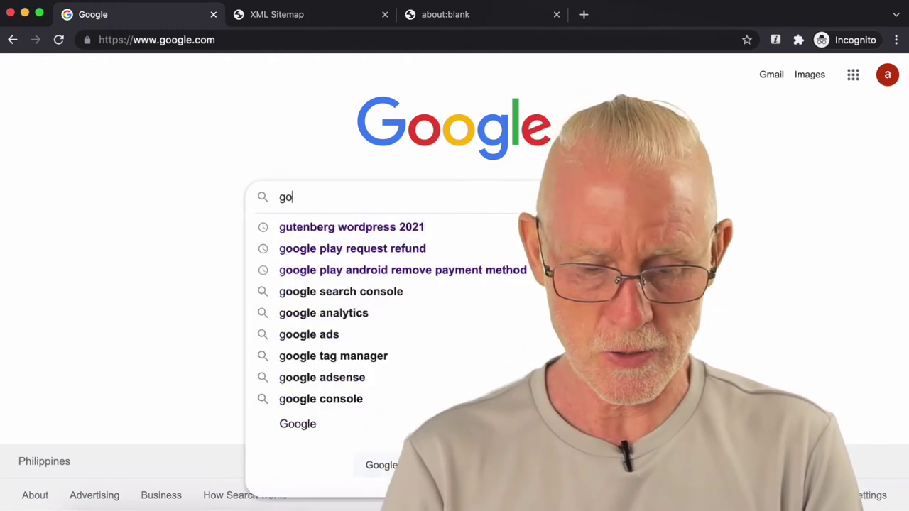
type("ogle search")
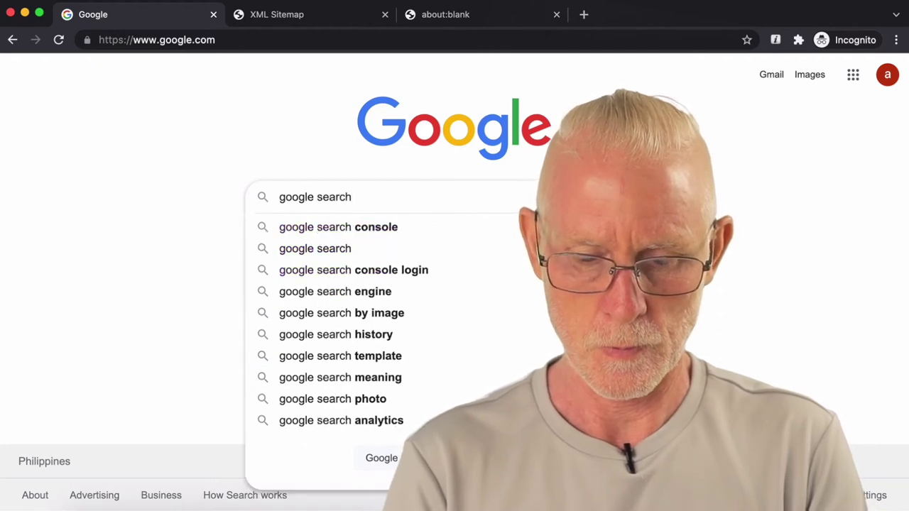
key("Down")
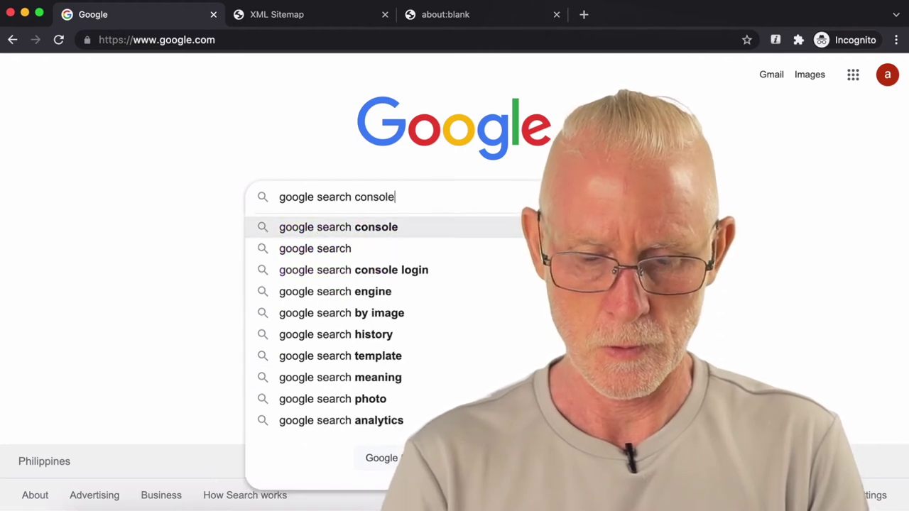
key("Return")
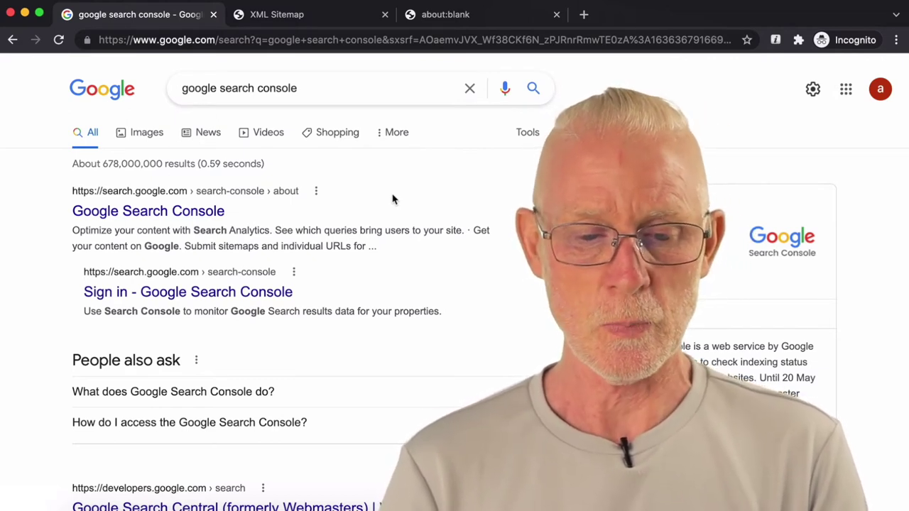
left_click(221, 211)
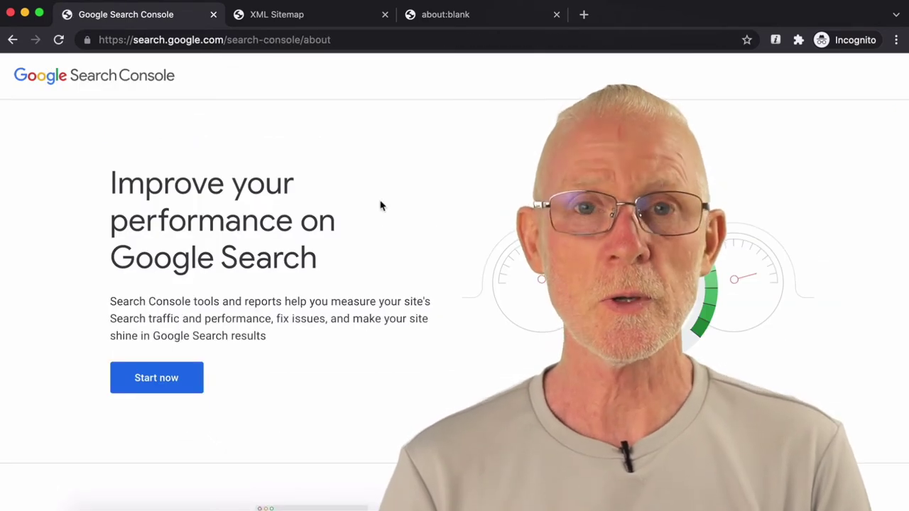
left_click(172, 386)
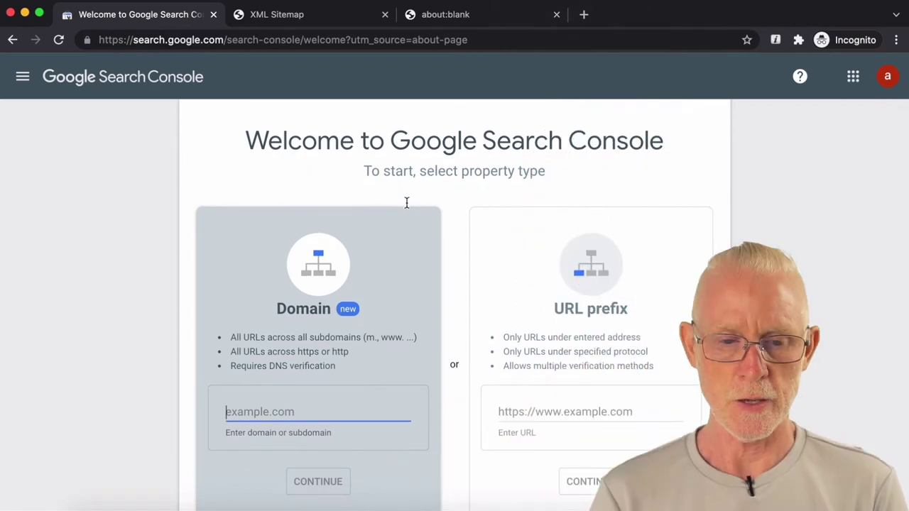
scroll(407, 207, "down", 2)
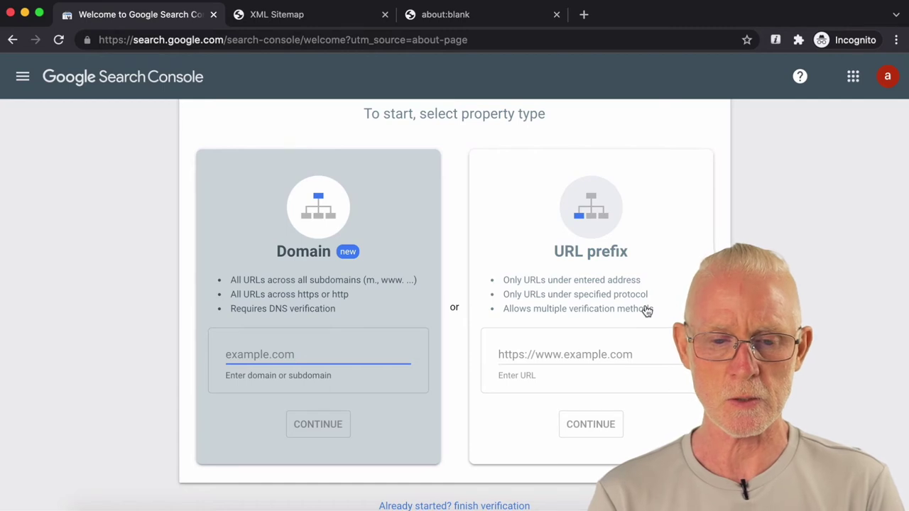
left_click(619, 365)
type("https://affyschool.com/")
key("Return")
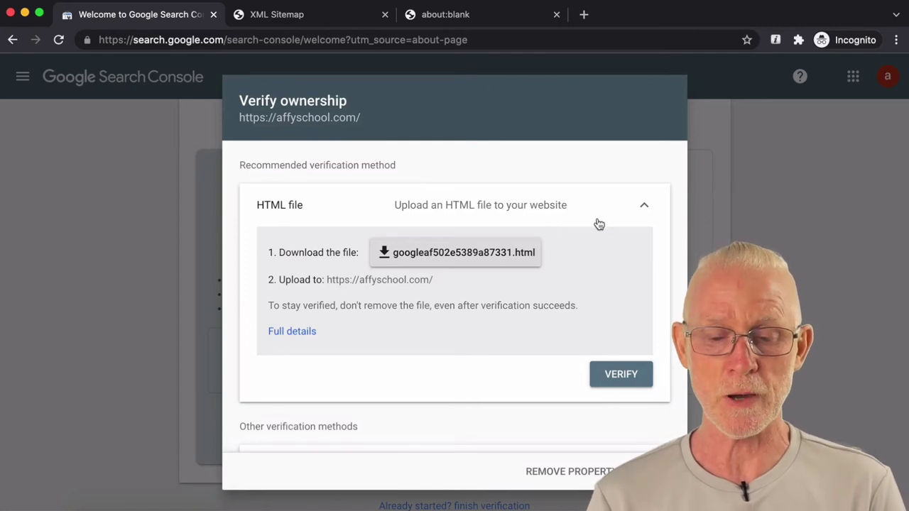
left_click(489, 261)
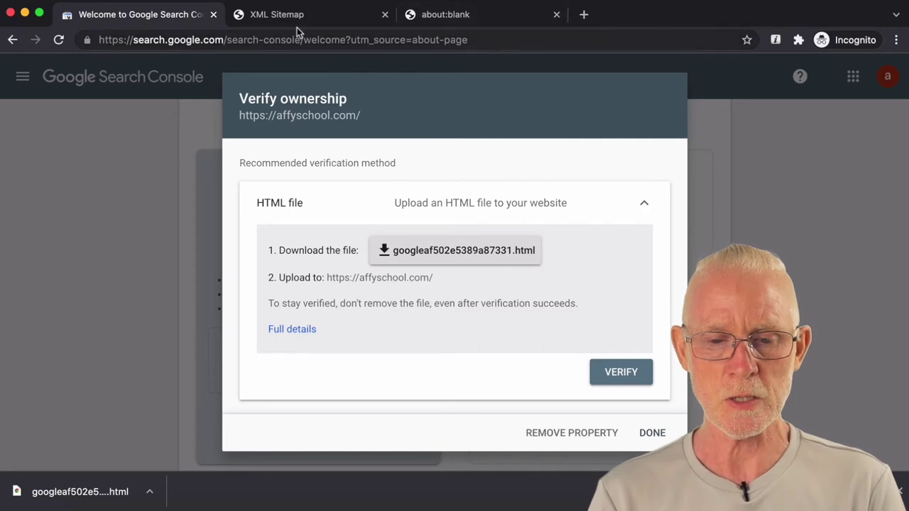
left_click(467, 22)
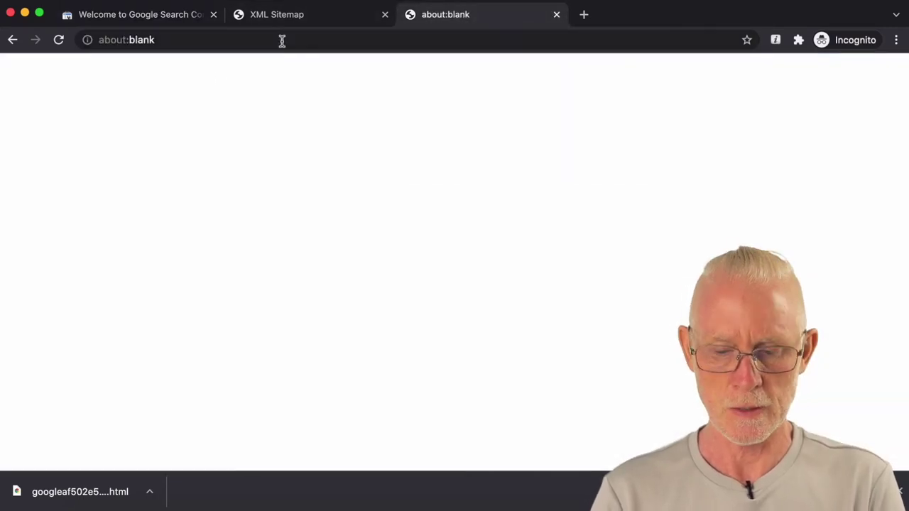
Step: Load the affyschool.com wp-admin dashboard
left_click(282, 41)
type("https://affyschool.com/")
type("wp-")
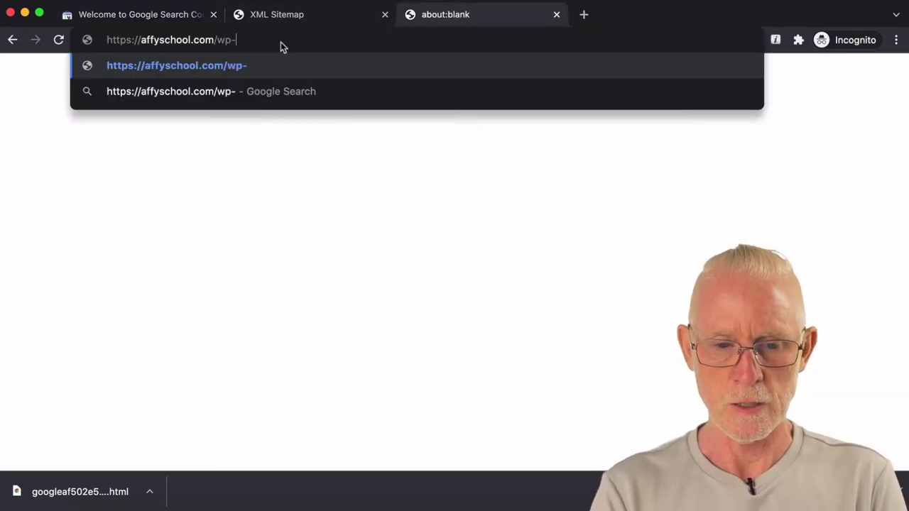
type("admin")
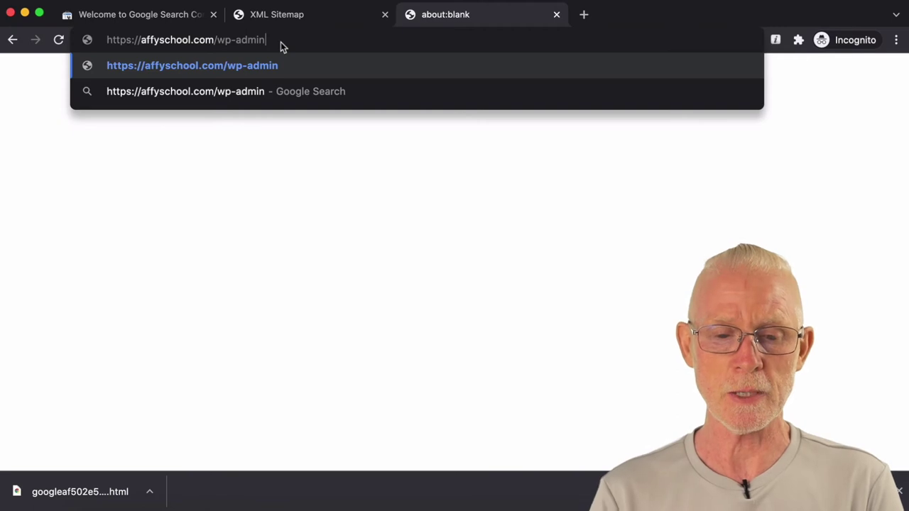
key("Return")
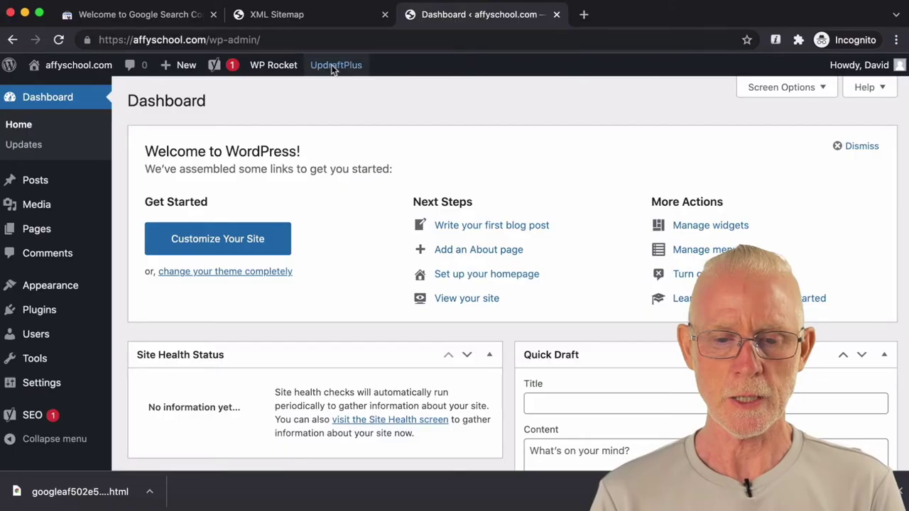
Step: Activate WP File Manager under Installed Plugins and open its file browser
mouse_move(335, 64)
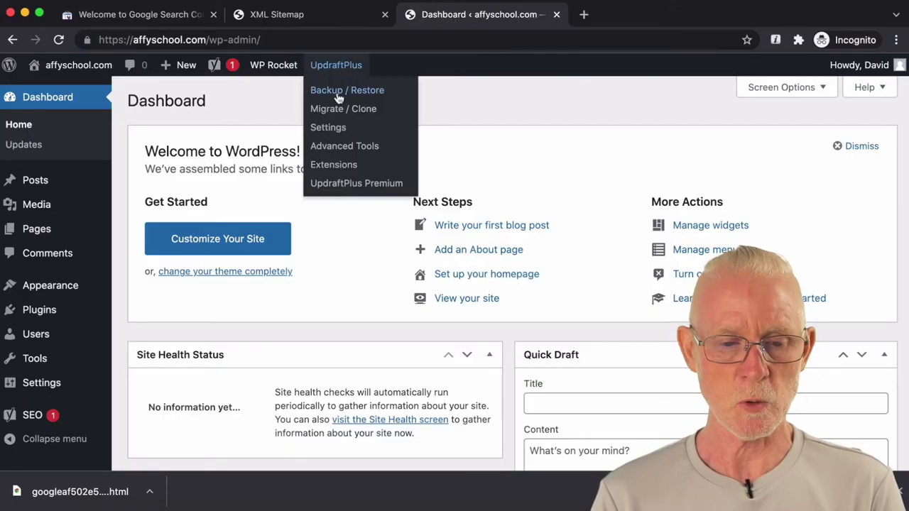
scroll(122, 166, "down", 2)
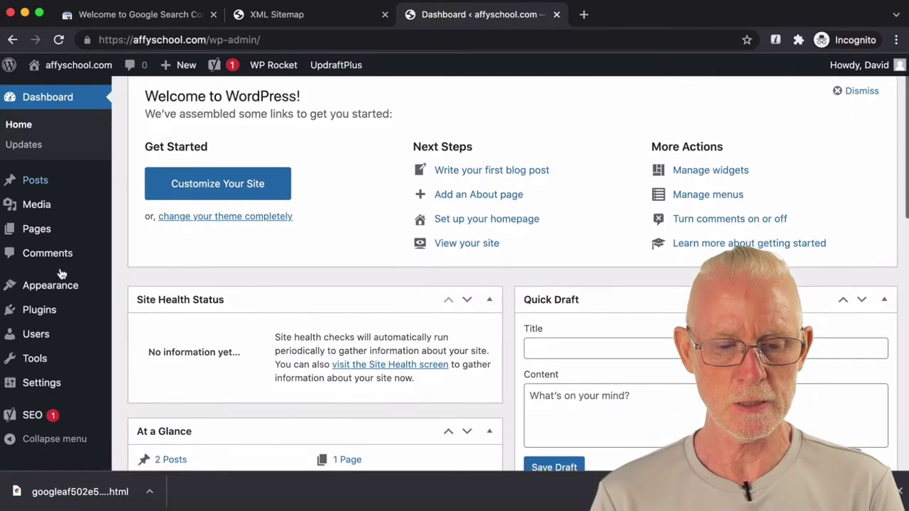
mouse_move(53, 310)
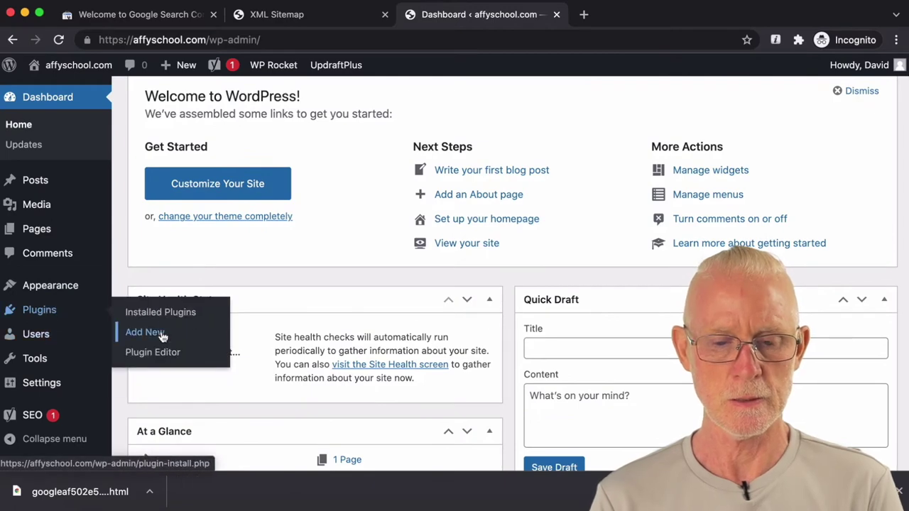
left_click(173, 317)
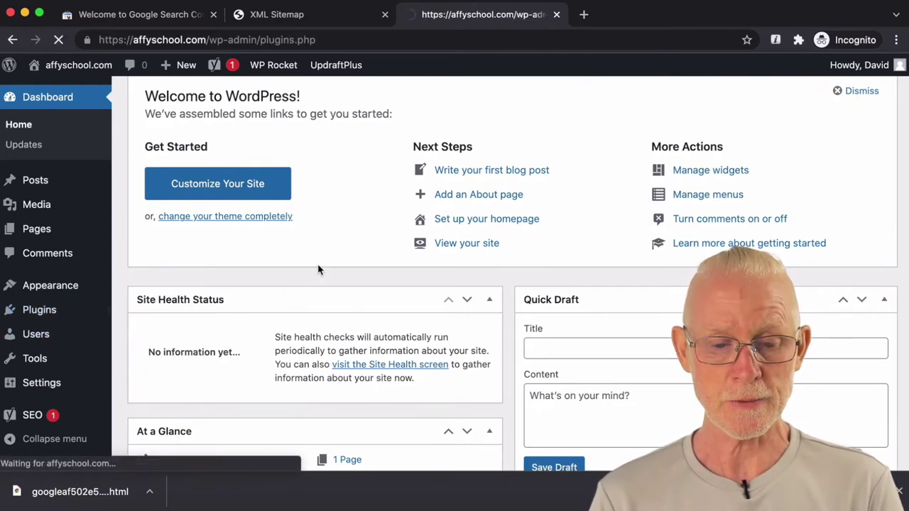
scroll(317, 269, "down", 5)
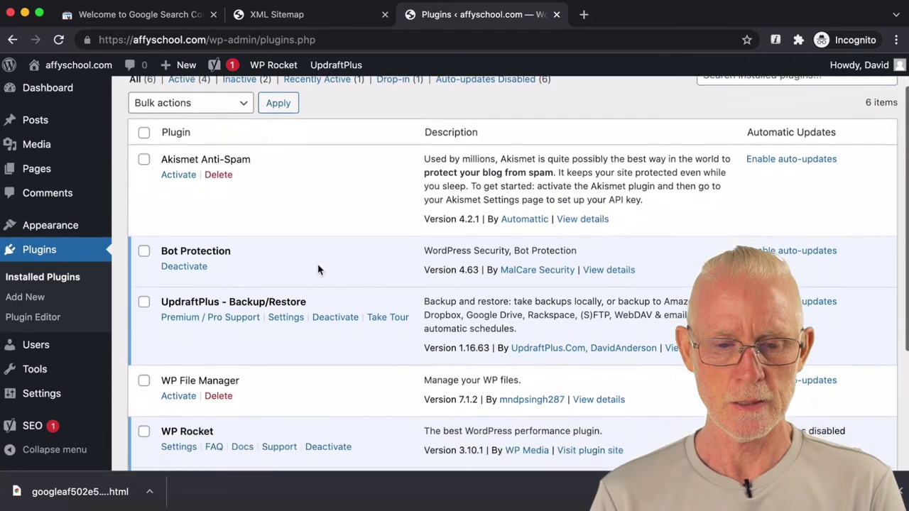
left_click(178, 212)
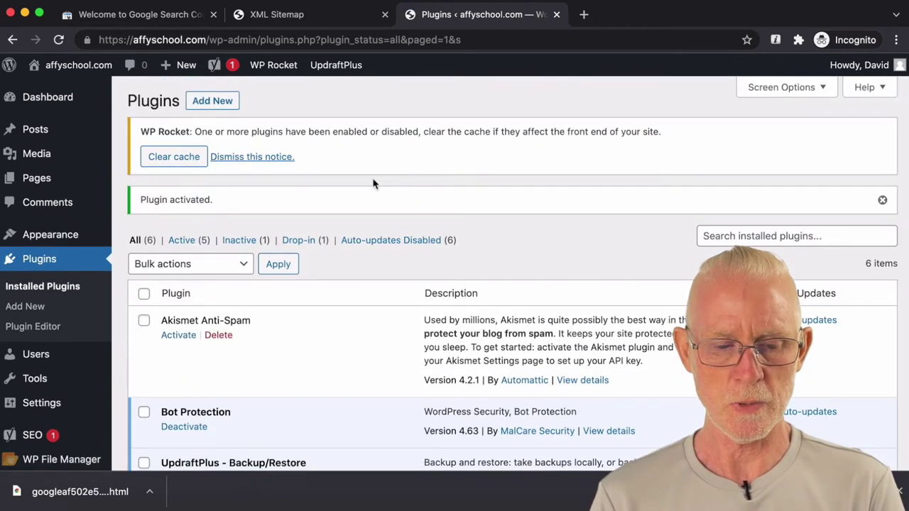
scroll(367, 201, "down", 3)
mouse_move(66, 430)
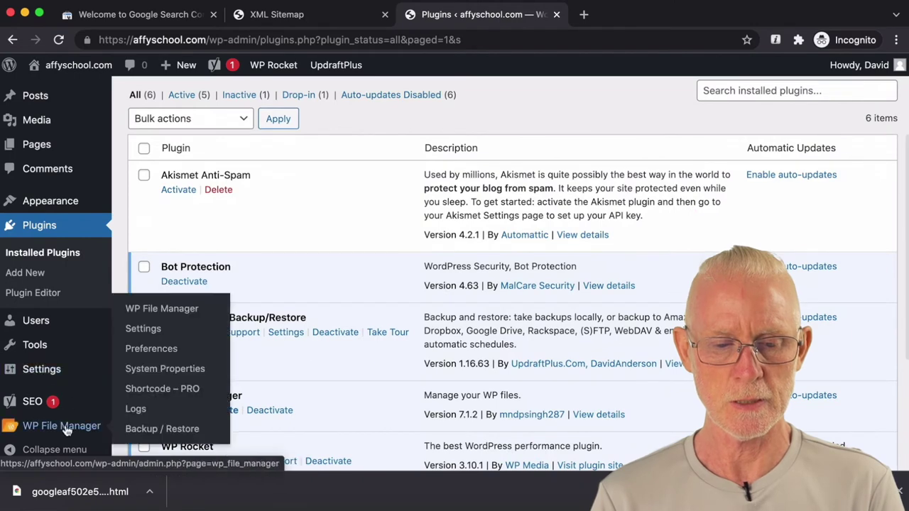
left_click(158, 308)
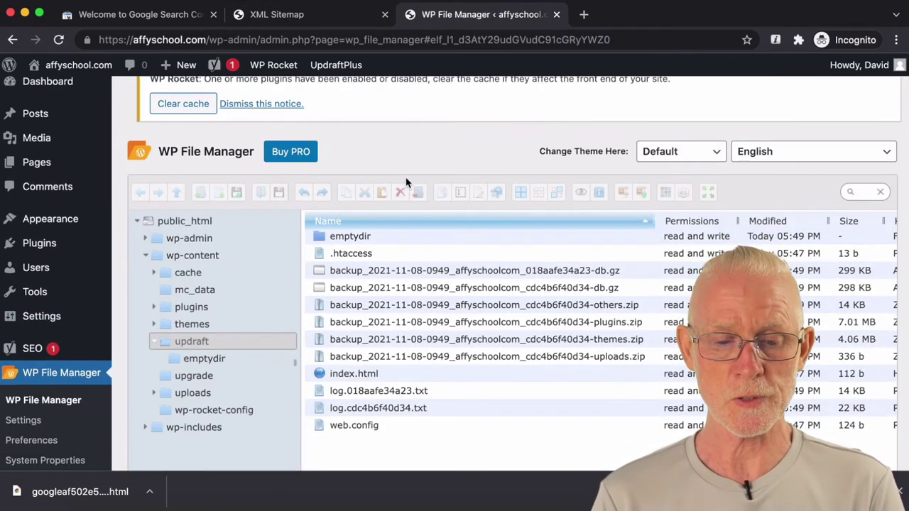
Step: Upload the downloaded Google verification HTML file into public_html
left_click(198, 223)
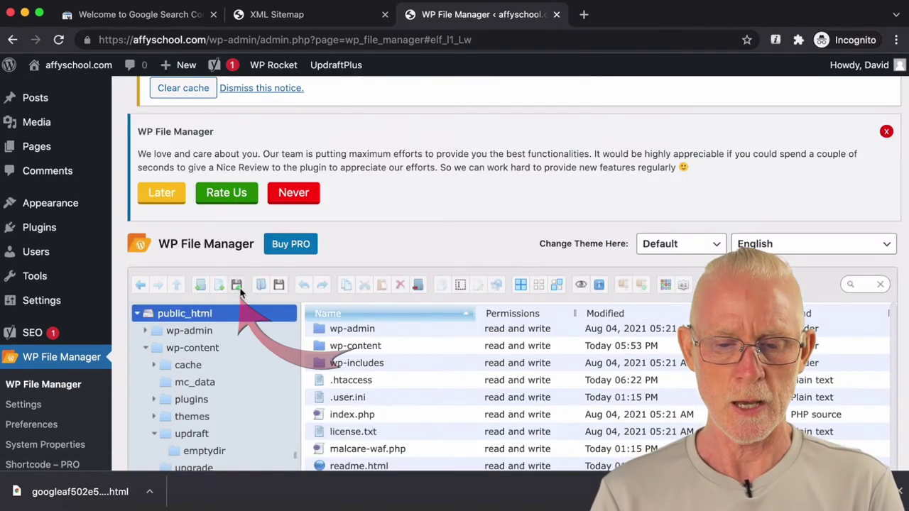
left_click(239, 285)
scroll(494, 258, "down", 1)
scroll(494, 258, "down", 5)
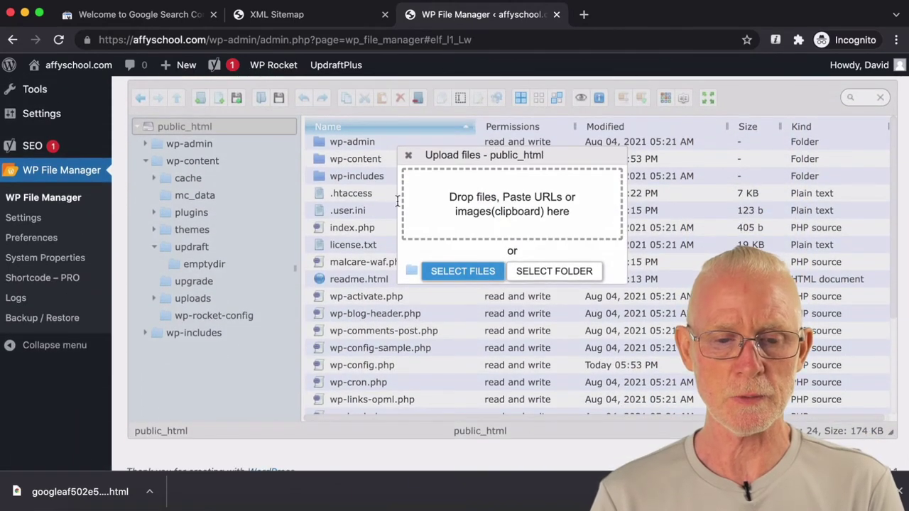
left_click(160, 19)
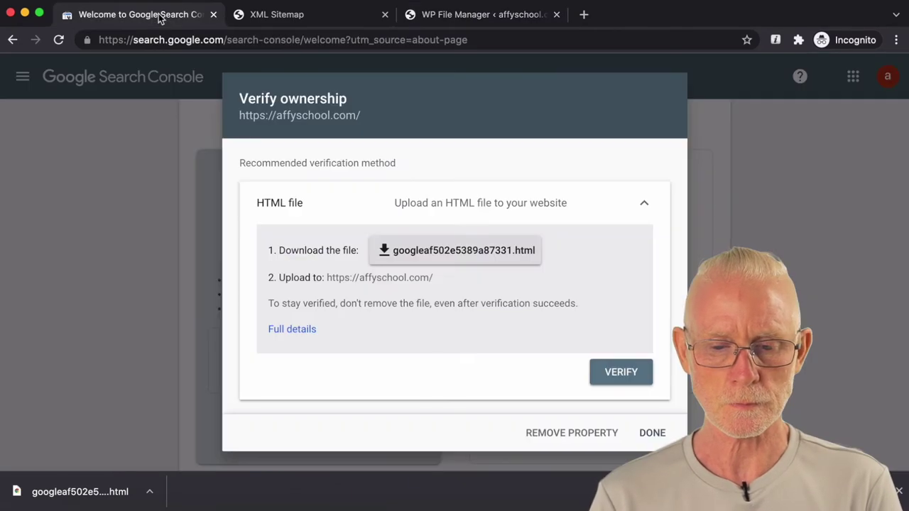
left_click(496, 260)
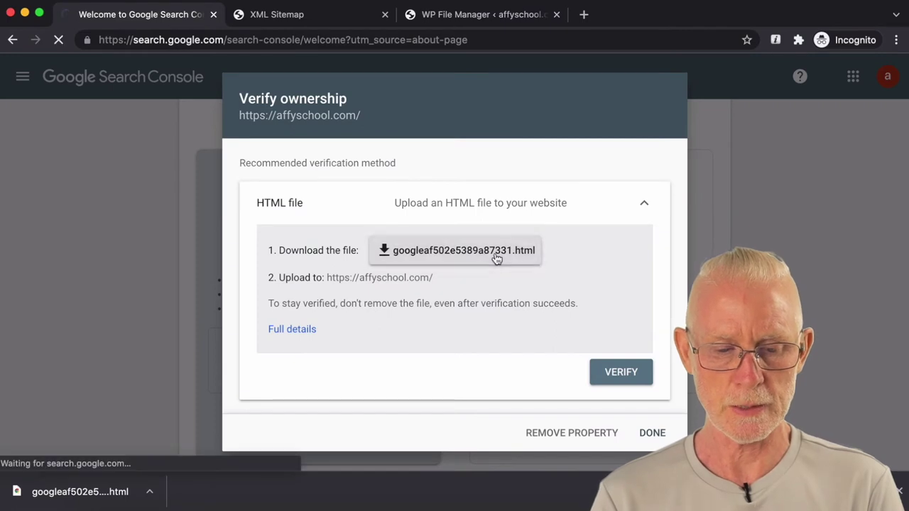
left_click(456, 20)
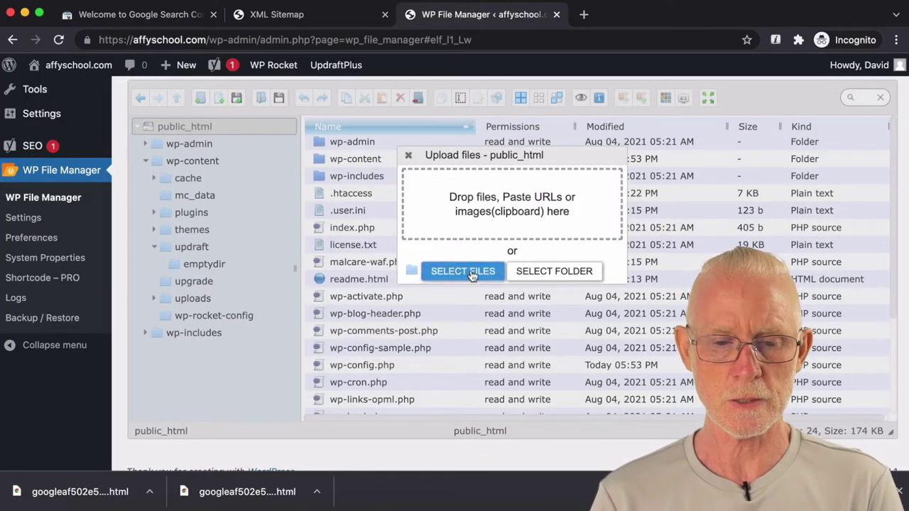
left_click(471, 273)
left_click(329, 105)
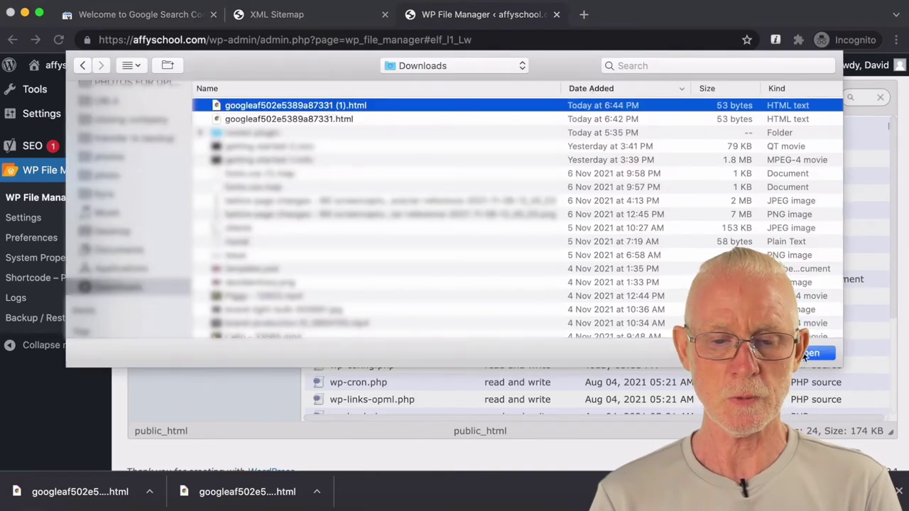
left_click(808, 354)
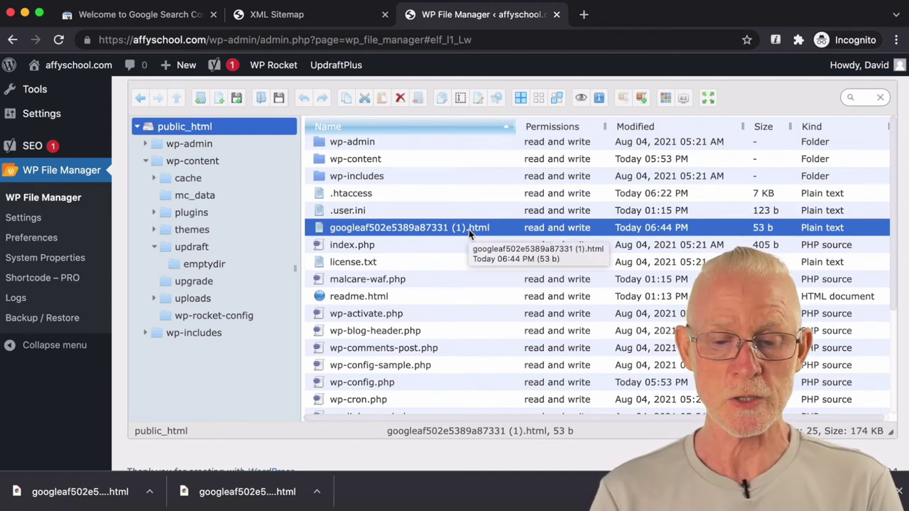
Step: Rename the uploaded file to googleaf502e5389a87331.html, dropping the (1) suffix
right_click(452, 230)
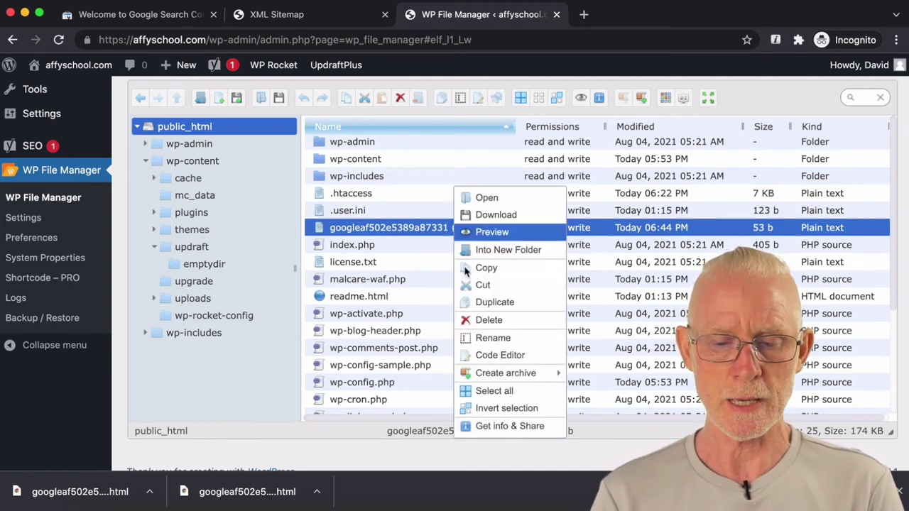
left_click(493, 338)
left_click(353, 242)
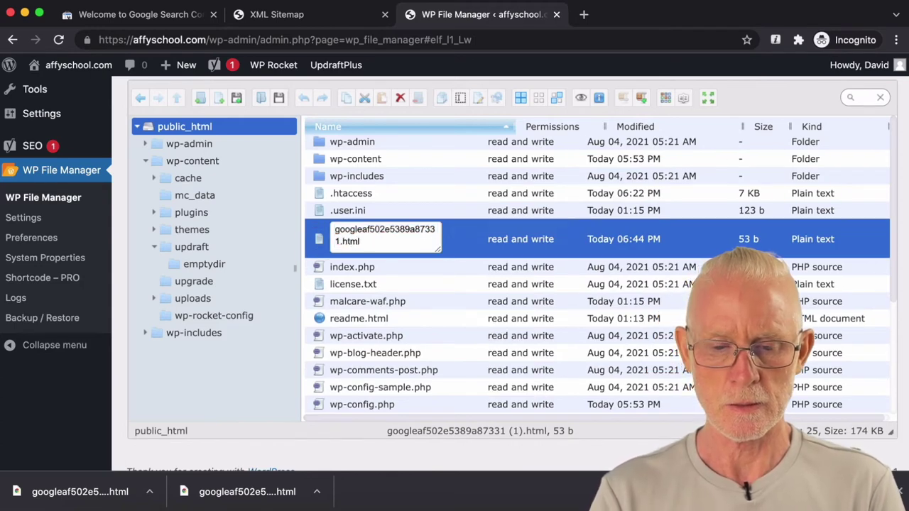
key("Return")
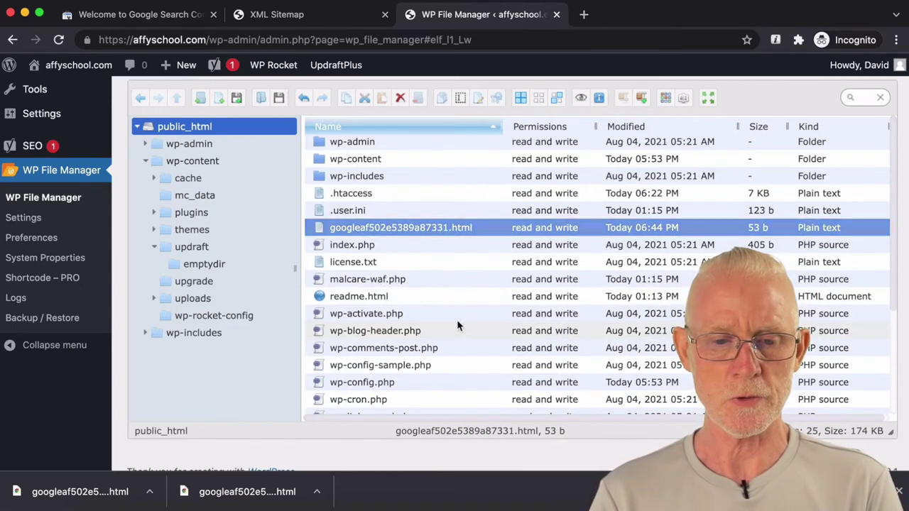
left_click(135, 14)
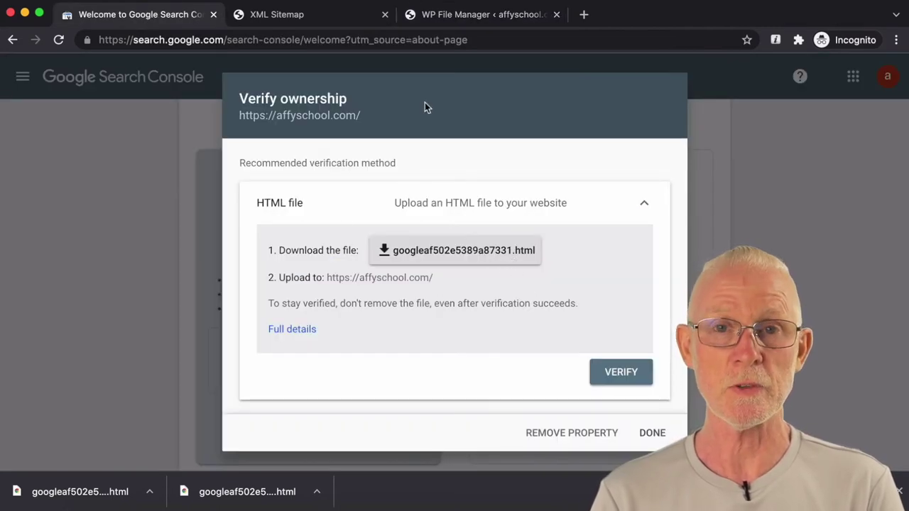
left_click(468, 14)
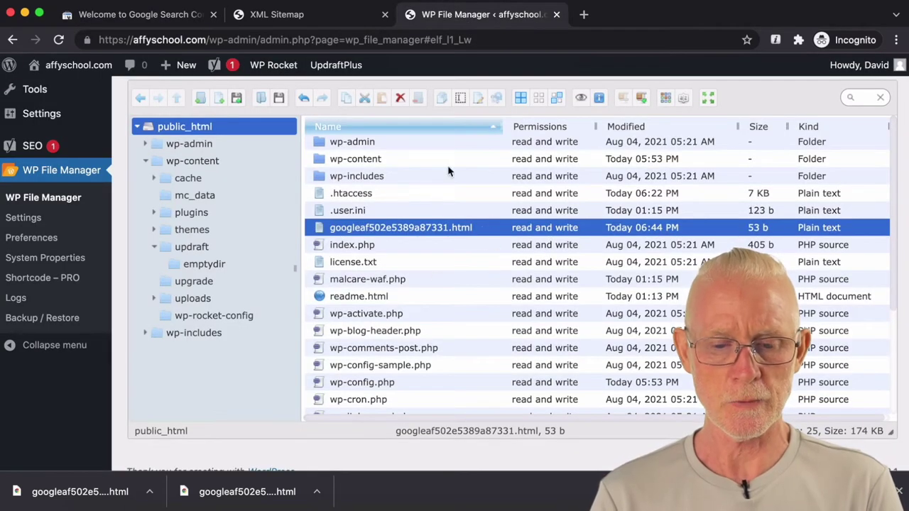
Step: Verify affyschool.com ownership and open its Overview, dismissing the welcome dialog and tip card
left_click(167, 16)
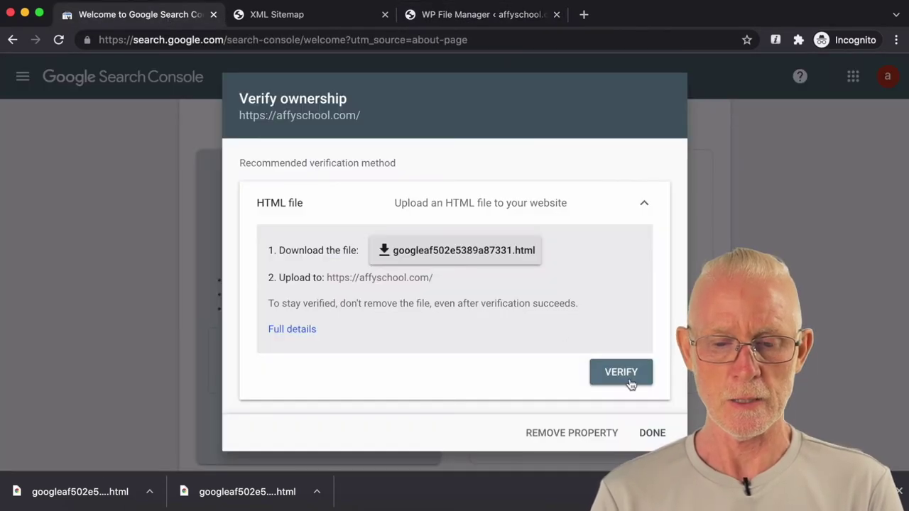
left_click(622, 374)
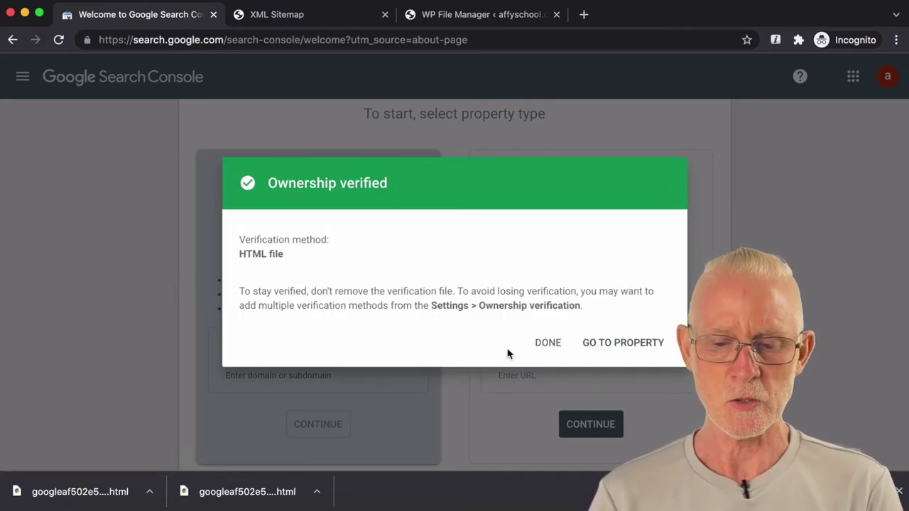
left_click(612, 346)
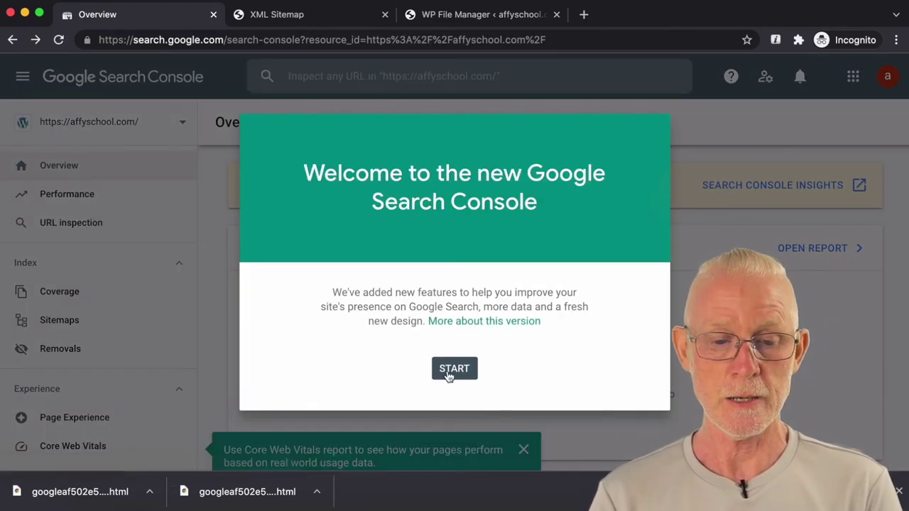
left_click(449, 374)
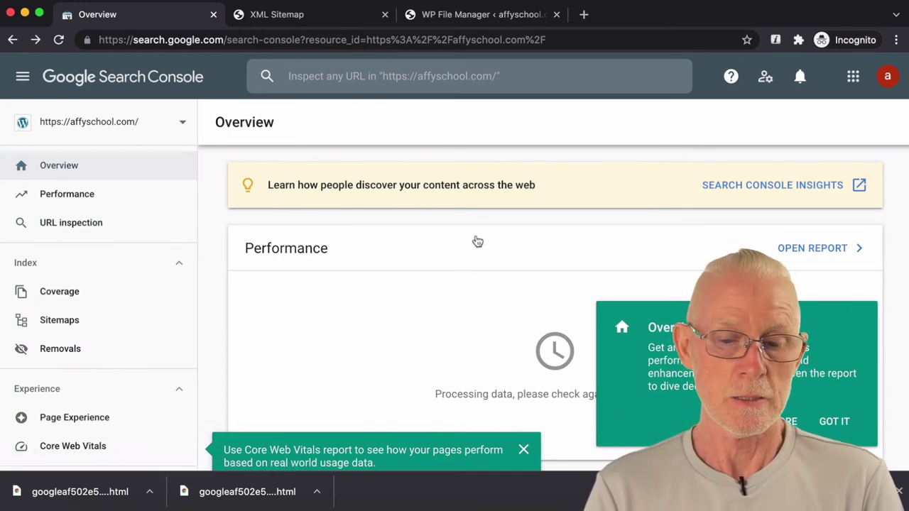
left_click(834, 421)
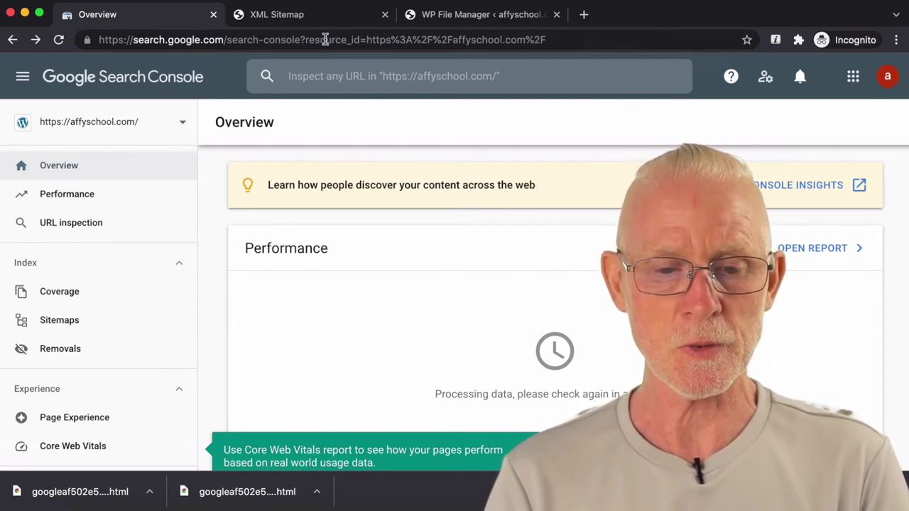
Step: Copy the sitemap_index.xml address from the XML Sitemap page
left_click(306, 16)
left_click(230, 40)
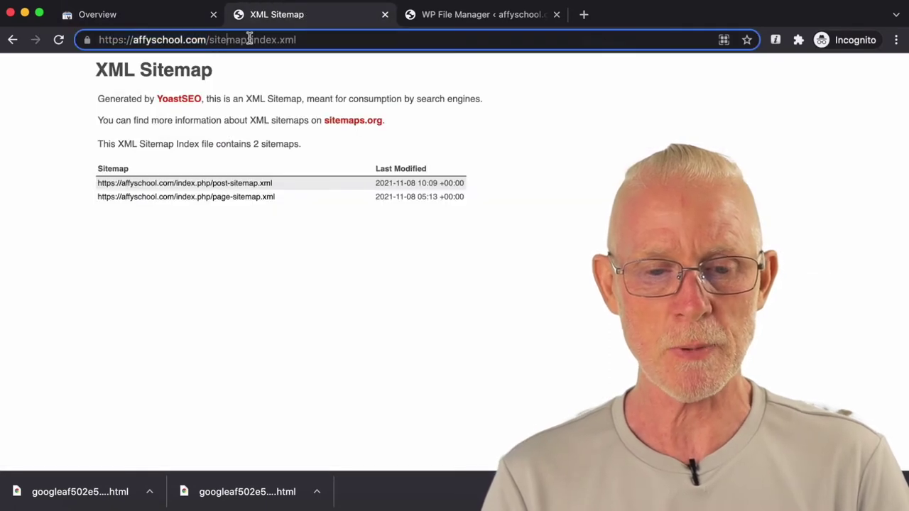
left_click_drag(320, 40, 235, 41)
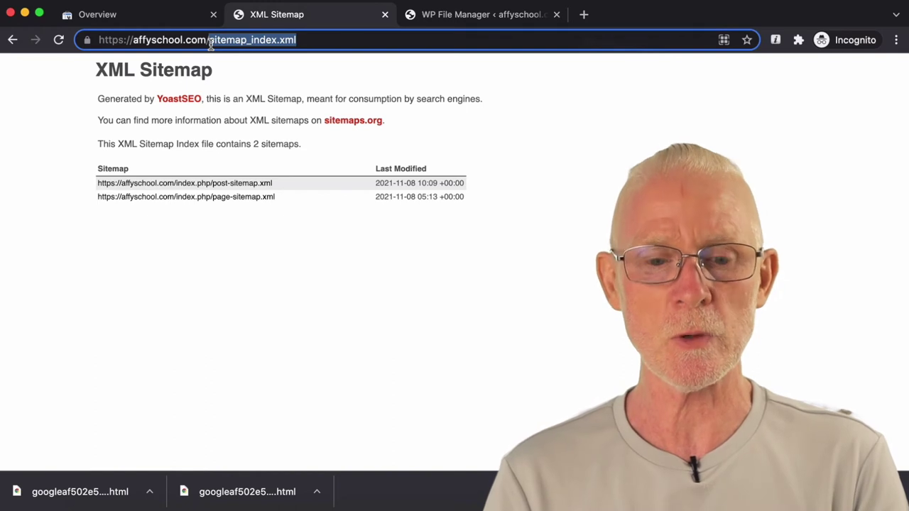
triple_click(327, 40)
key("super+c")
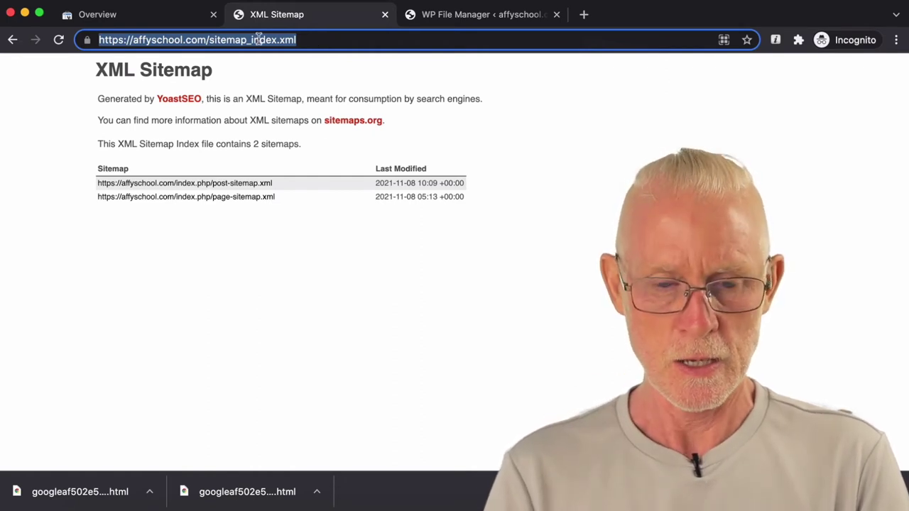
Step: Submit sitemap_index.xml in the Sitemaps report and close the confirmation
left_click(156, 20)
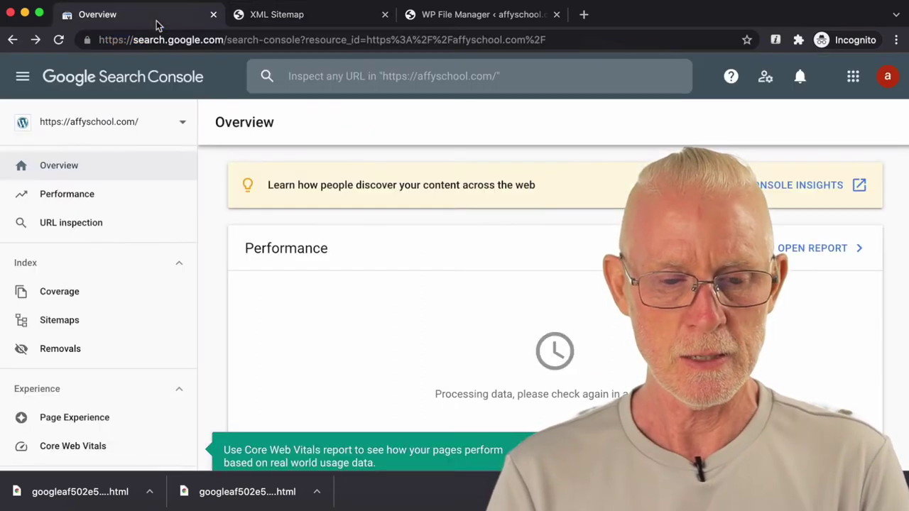
scroll(118, 263, "down", 1)
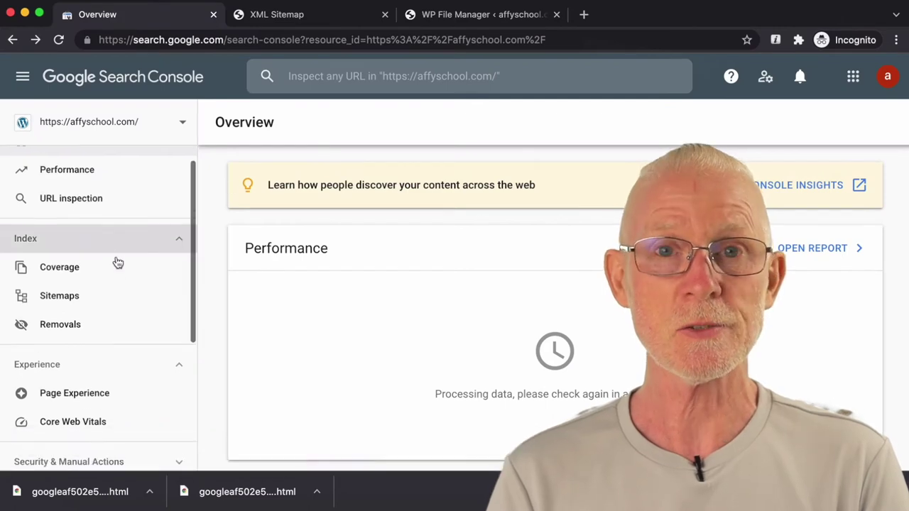
left_click(73, 293)
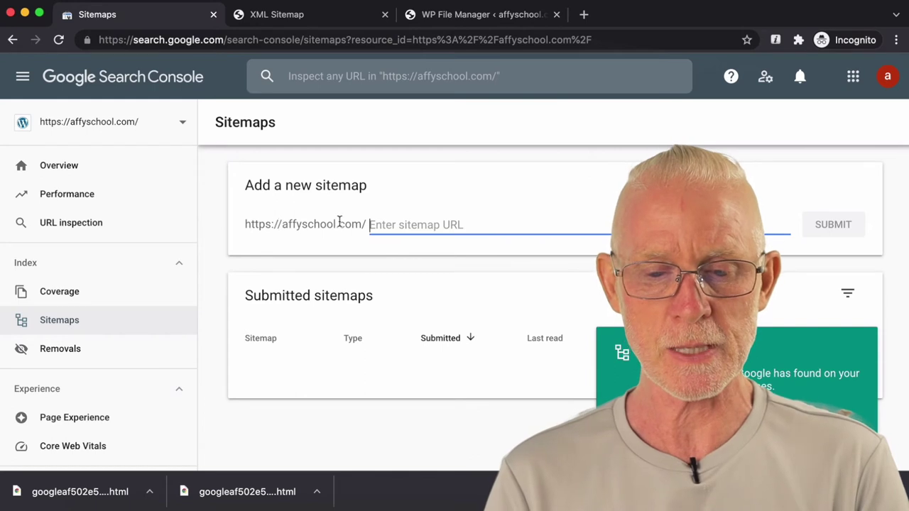
key("super+v")
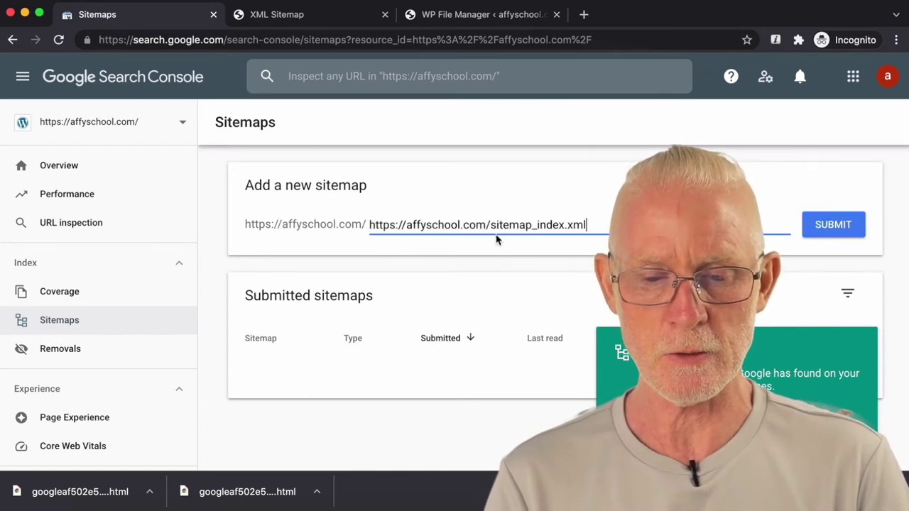
left_click_drag(490, 224, 354, 226)
key("BackSpace")
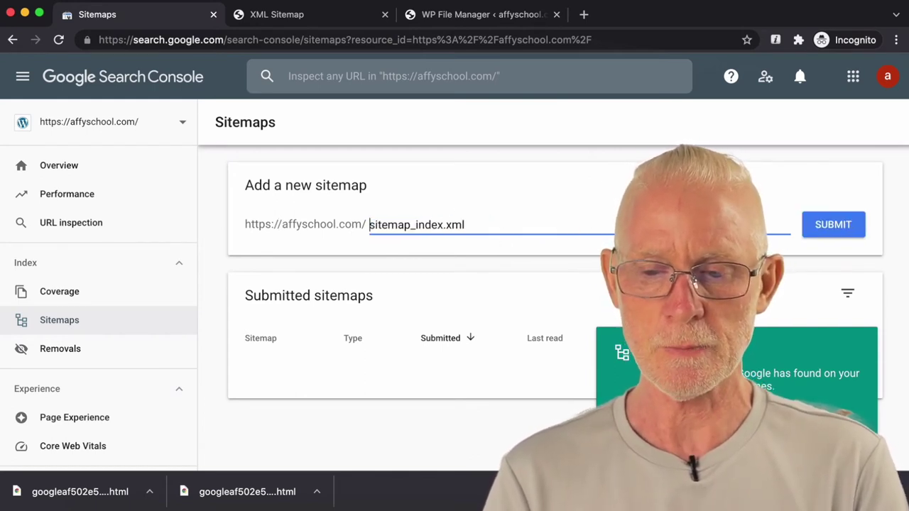
left_click(845, 233)
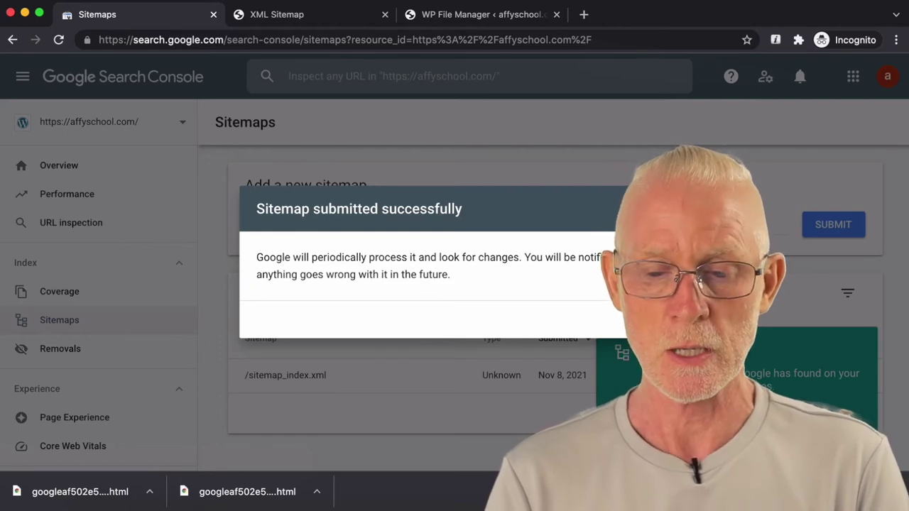
key("Escape")
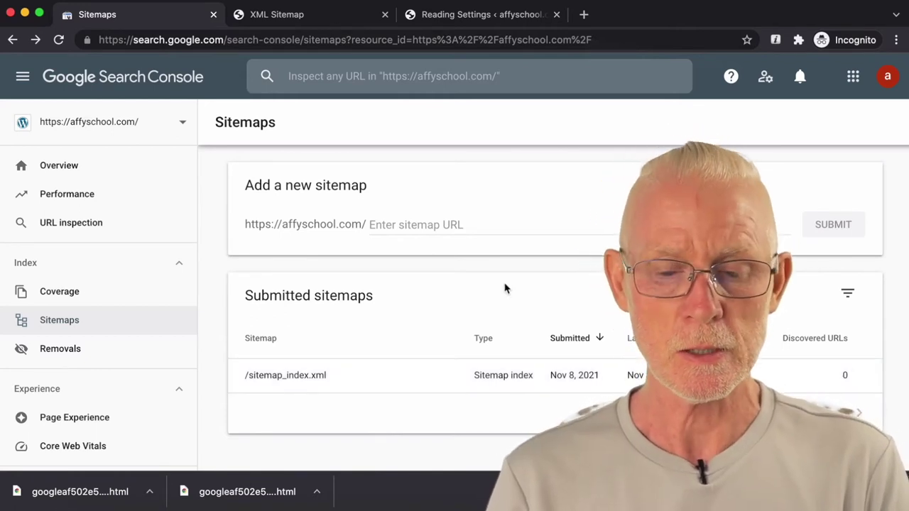
Step: Open the Core Web Vitals report under Experience in the sidebar
scroll(506, 289, "down", 1)
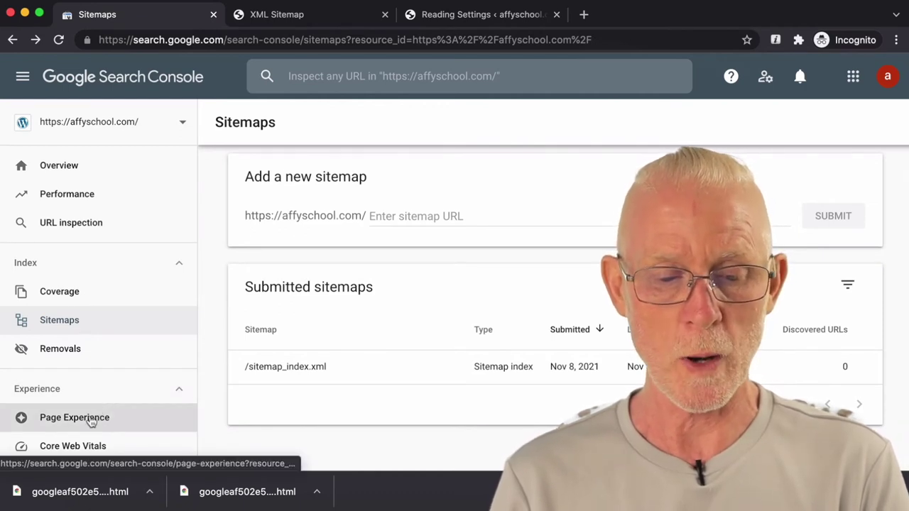
scroll(120, 397, "down", 2)
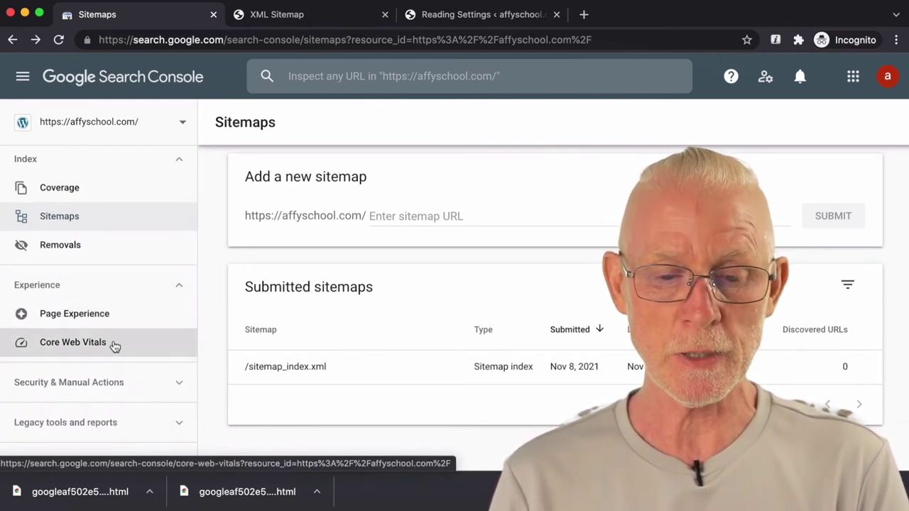
left_click(115, 345)
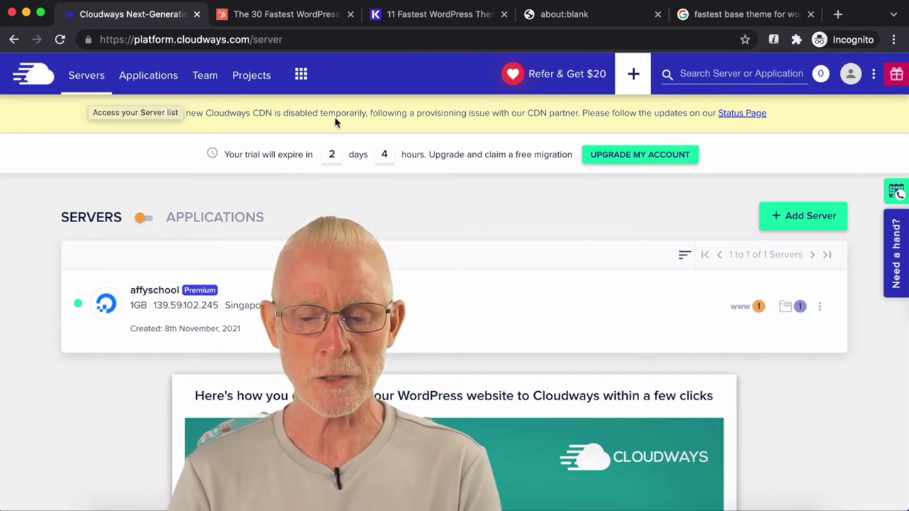
Step: Open the affyschool app's wp-admin from Cloudways and log out of WordPress
left_click(739, 309)
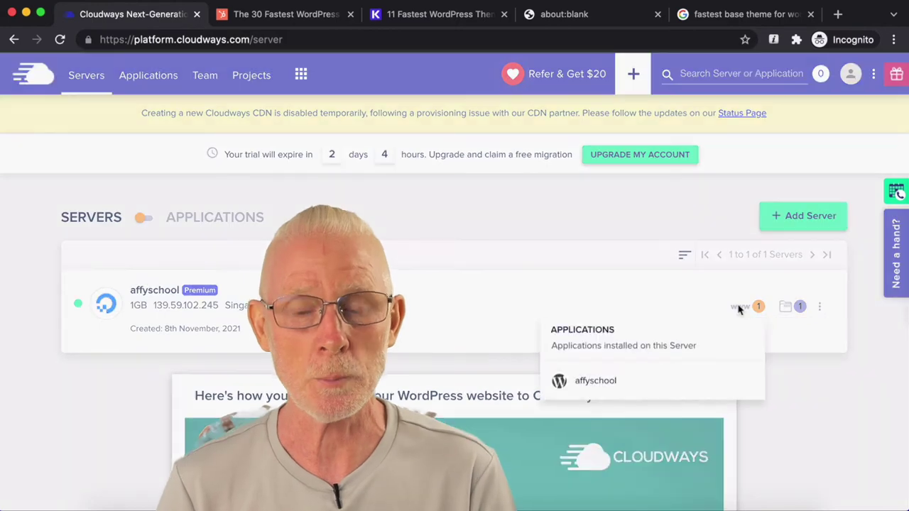
left_click(596, 381)
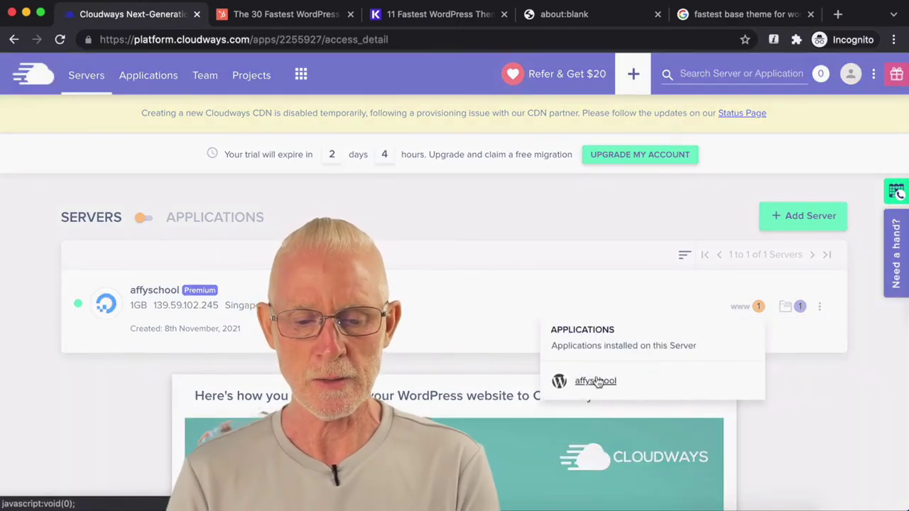
scroll(499, 334, "down", 3)
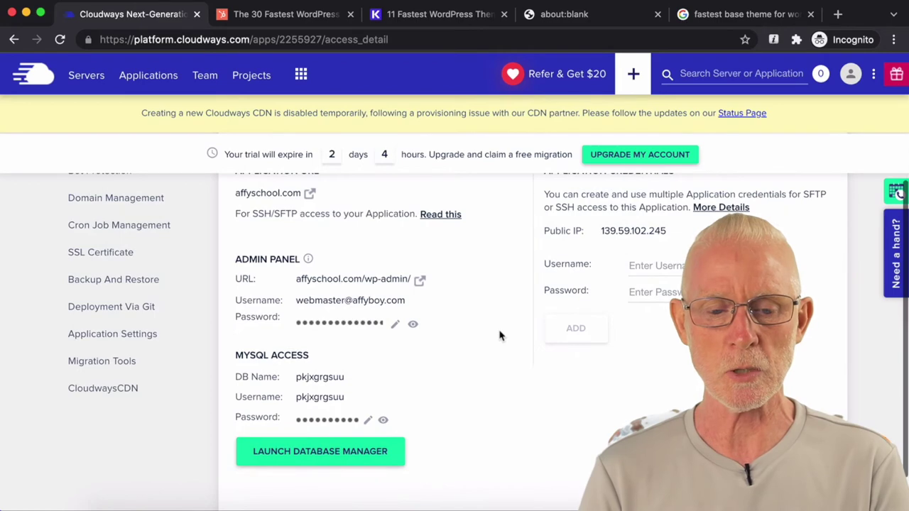
left_click(420, 280)
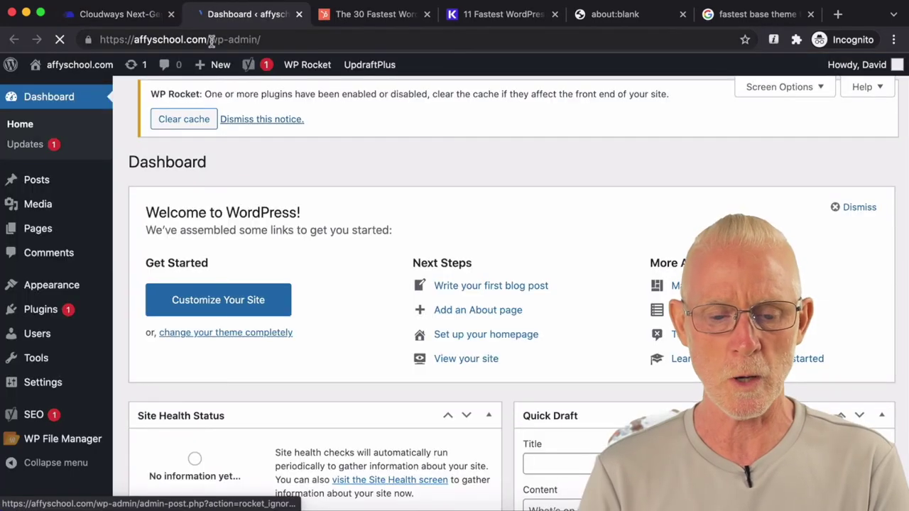
left_click_drag(209, 39, 290, 40)
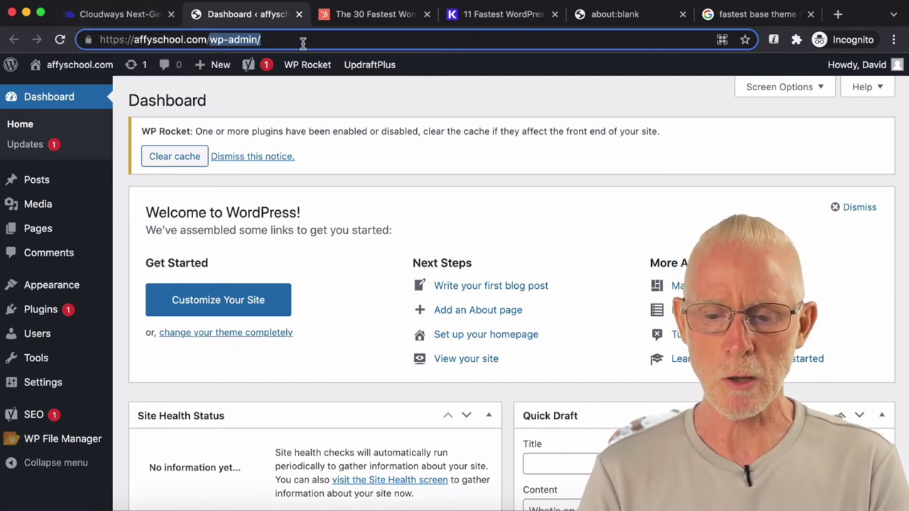
mouse_move(879, 76)
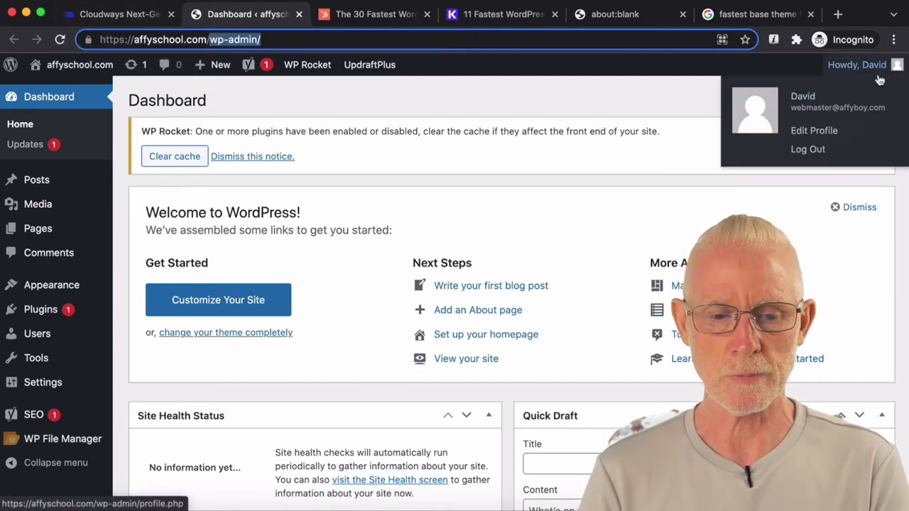
left_click(814, 150)
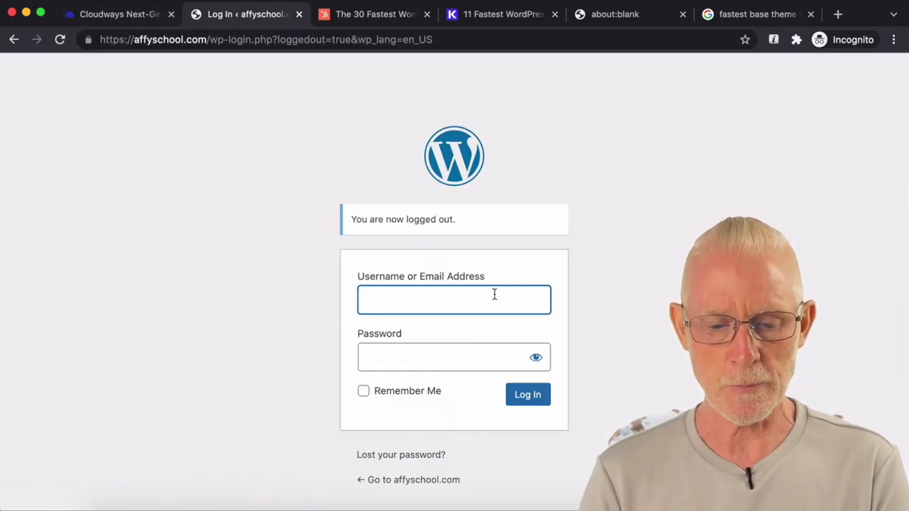
Step: Copy the admin username and password from Cloudways Access Details into the WordPress login form
left_click(122, 14)
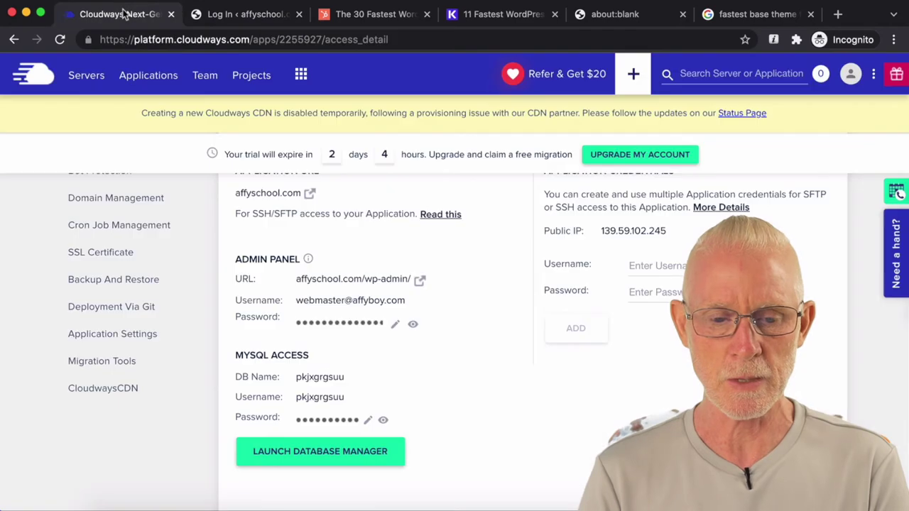
left_click(358, 304)
left_click(247, 22)
key("super+v")
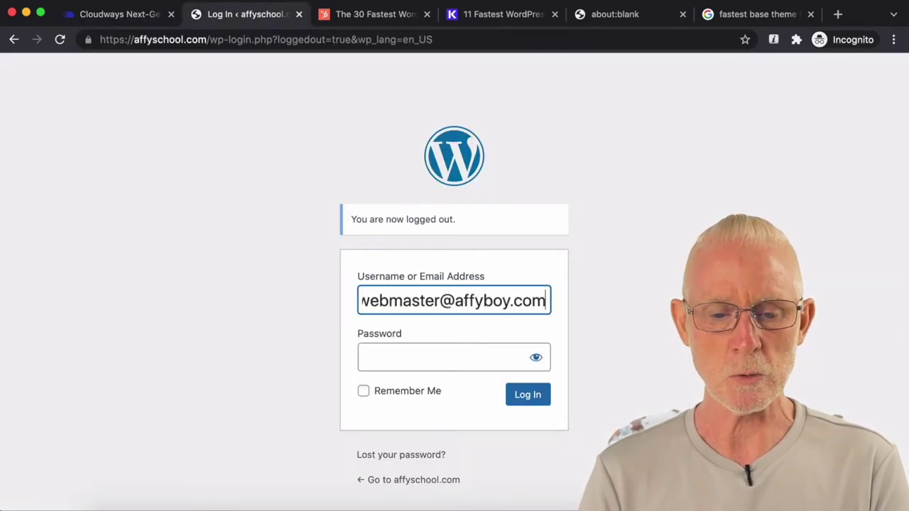
left_click(108, 11)
left_click(362, 326)
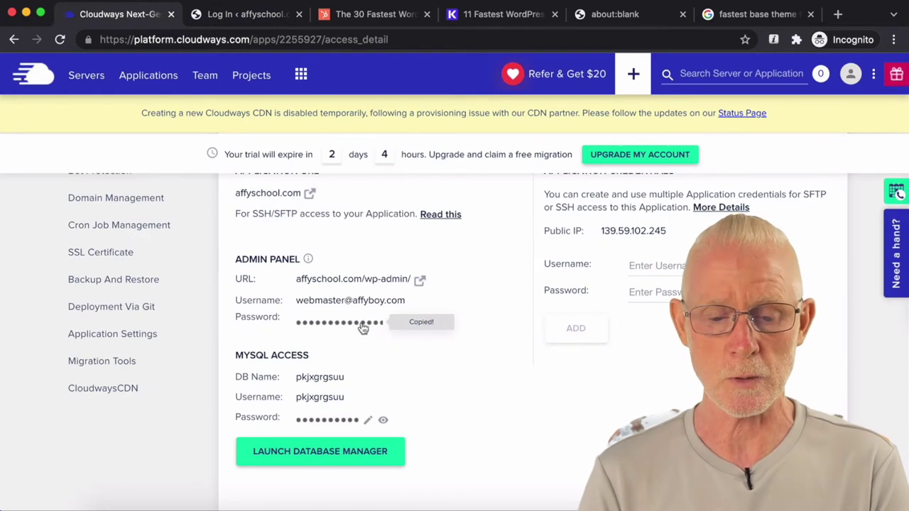
left_click(252, 21)
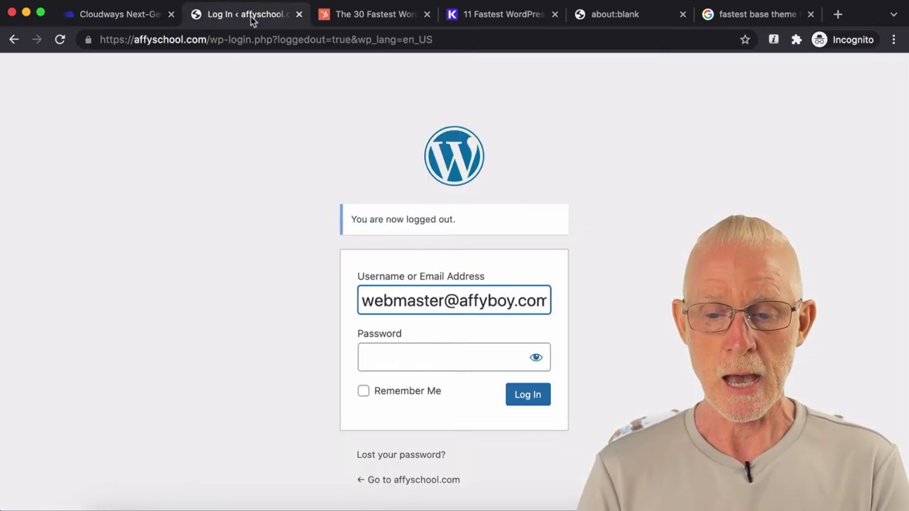
left_click(407, 362)
Step: Log in with the pasted admin password, save it in LastPass, and close the Cloudways tab
key("super+v")
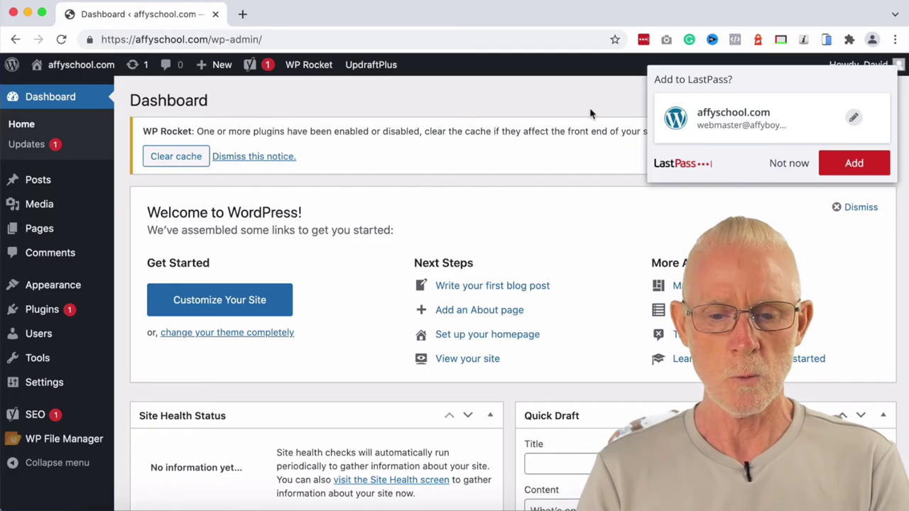
left_click(845, 164)
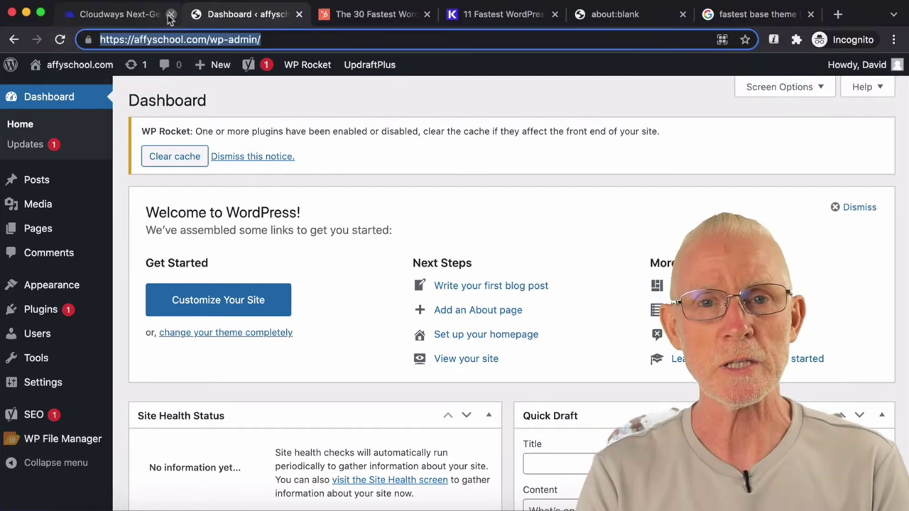
left_click(171, 14)
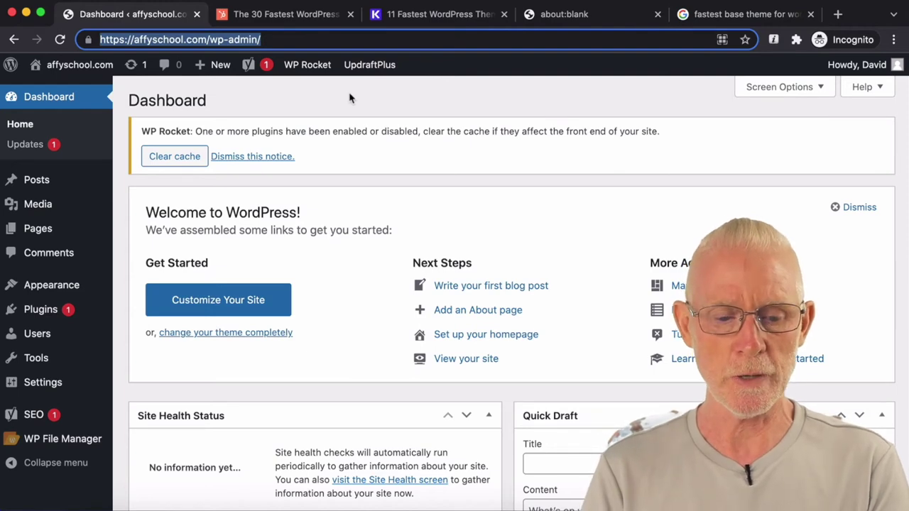
Step: Activate the Twenty Nineteen theme from Appearance > Themes
mouse_move(51, 285)
left_click(151, 290)
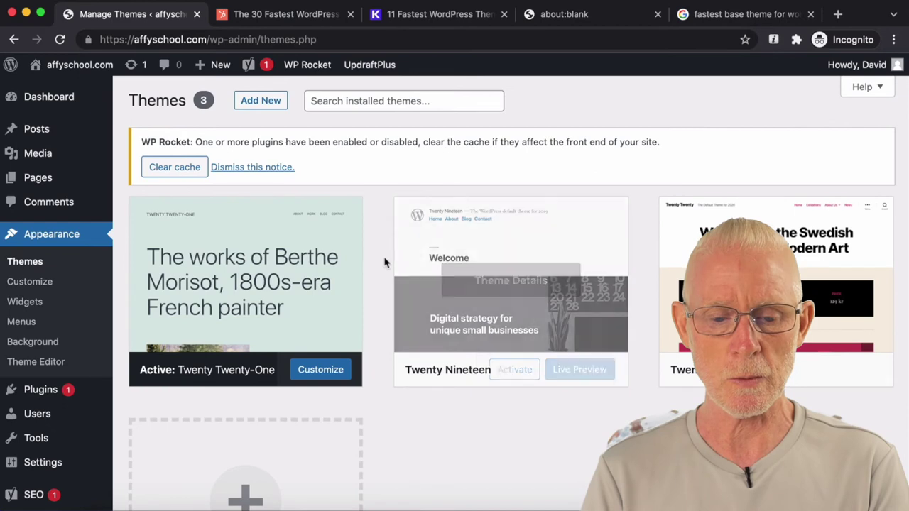
scroll(566, 241, "down", 2)
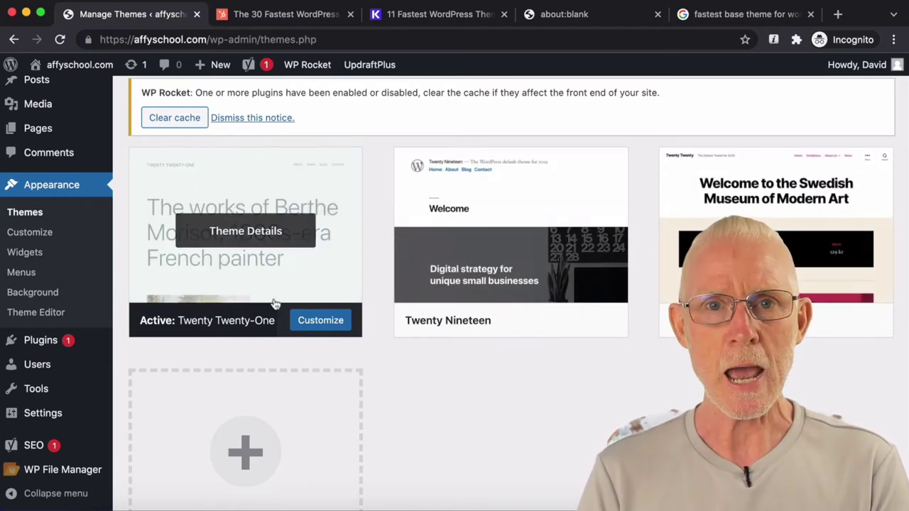
mouse_move(582, 284)
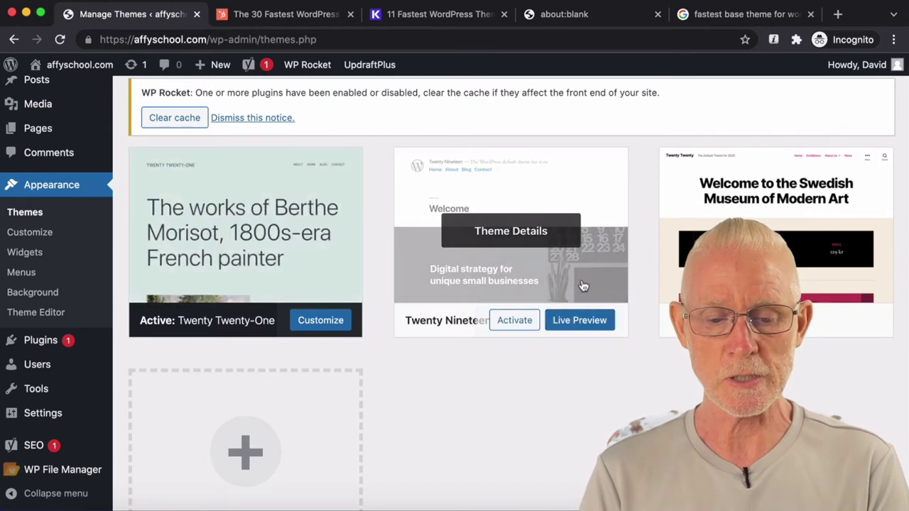
left_click(514, 320)
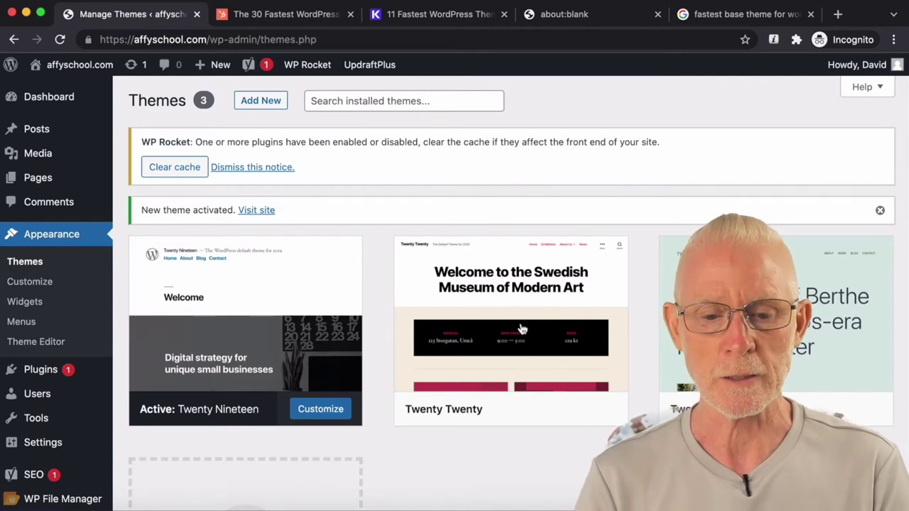
mouse_move(310, 68)
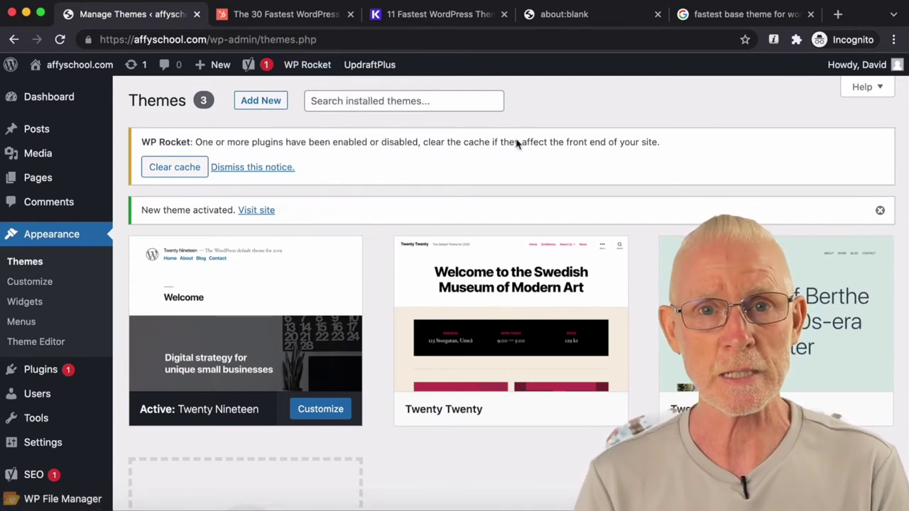
mouse_move(322, 269)
key("super+l")
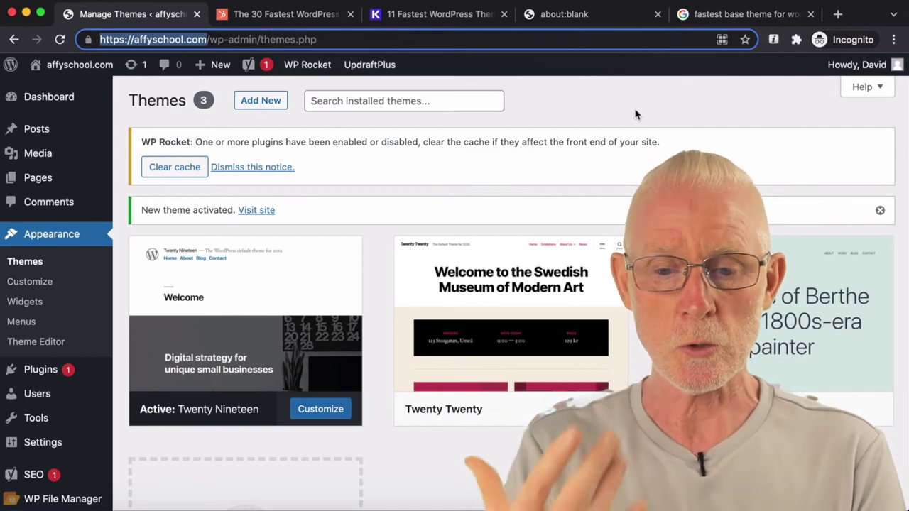
Step: Go to the 'fastest base theme for wordpress 2021 free' Google results and scroll through them
left_click(747, 14)
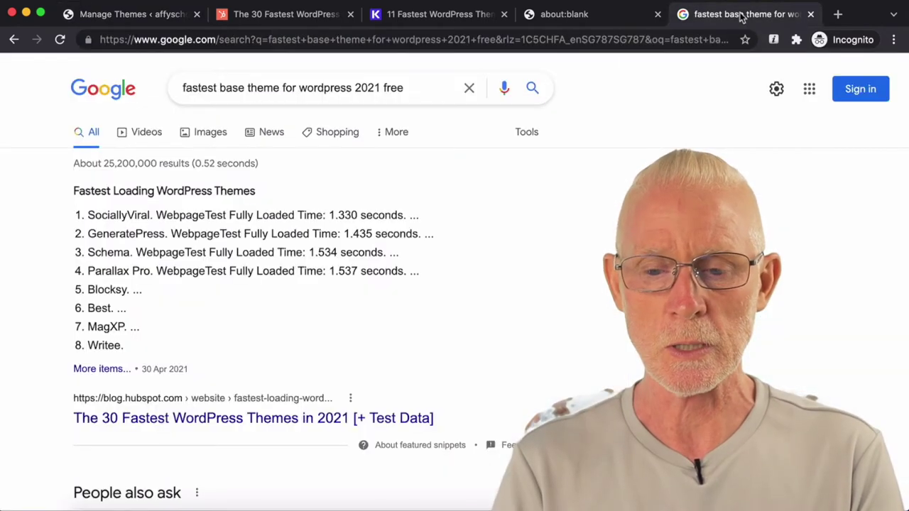
triple_click(409, 90)
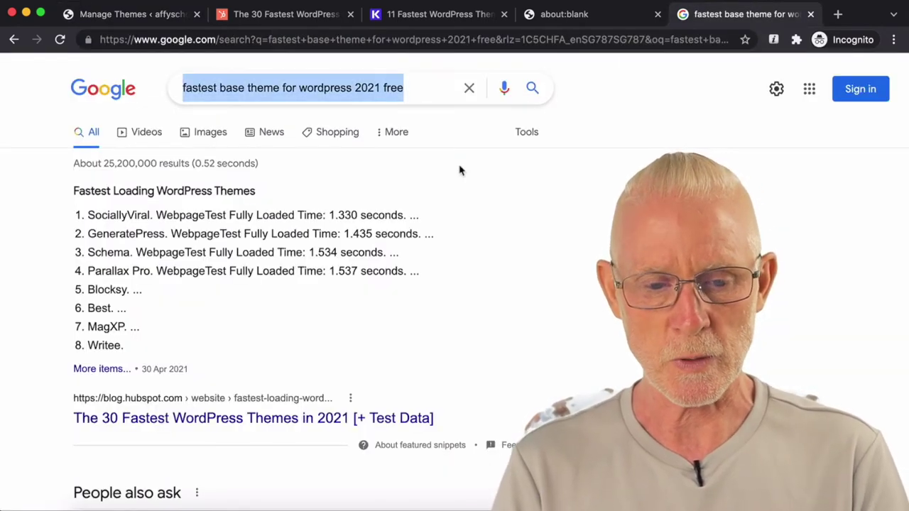
scroll(460, 171, "down", 5)
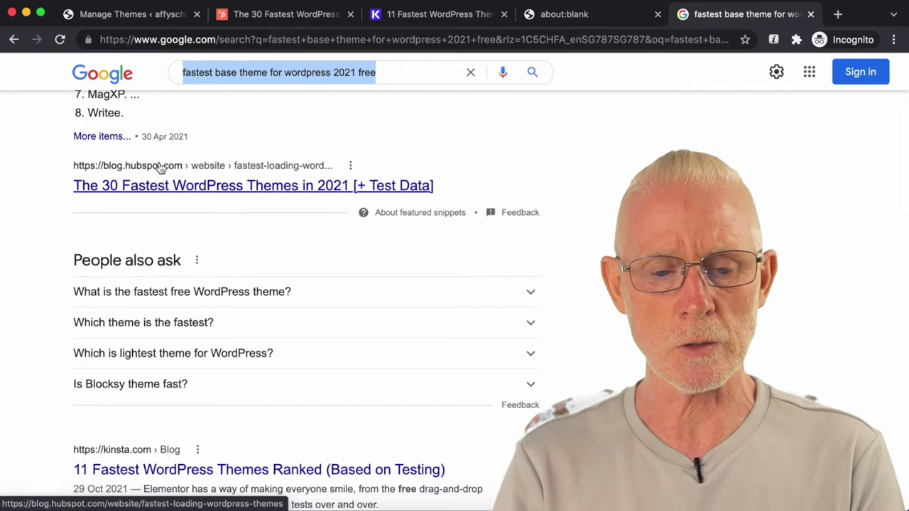
scroll(261, 136, "down", 1)
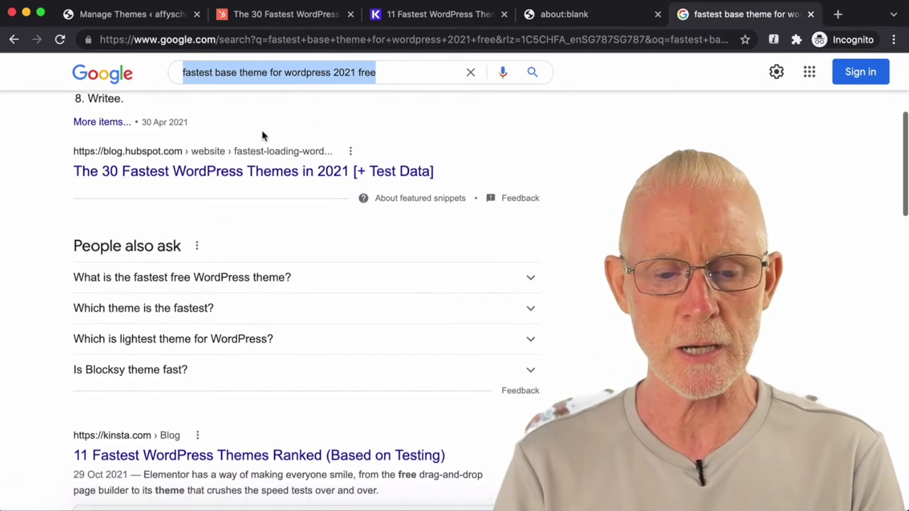
scroll(477, 146, "down", 1)
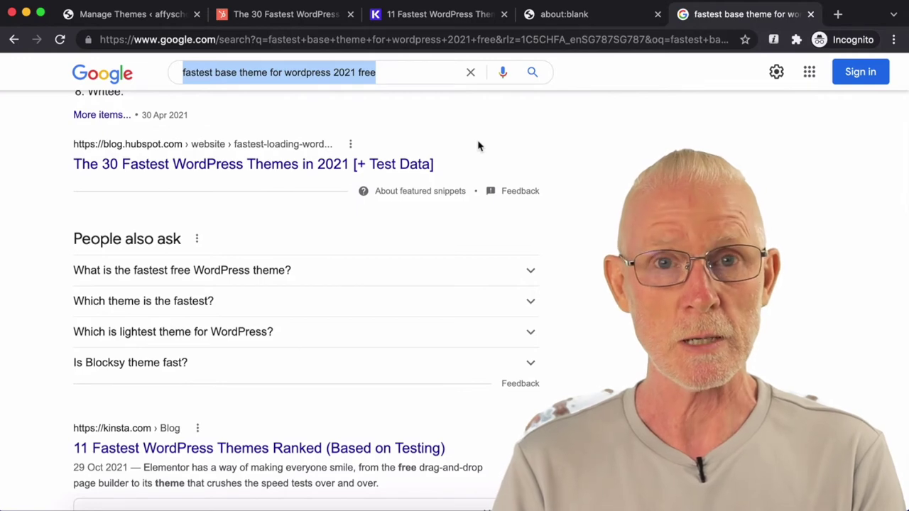
scroll(477, 145, "down", 5)
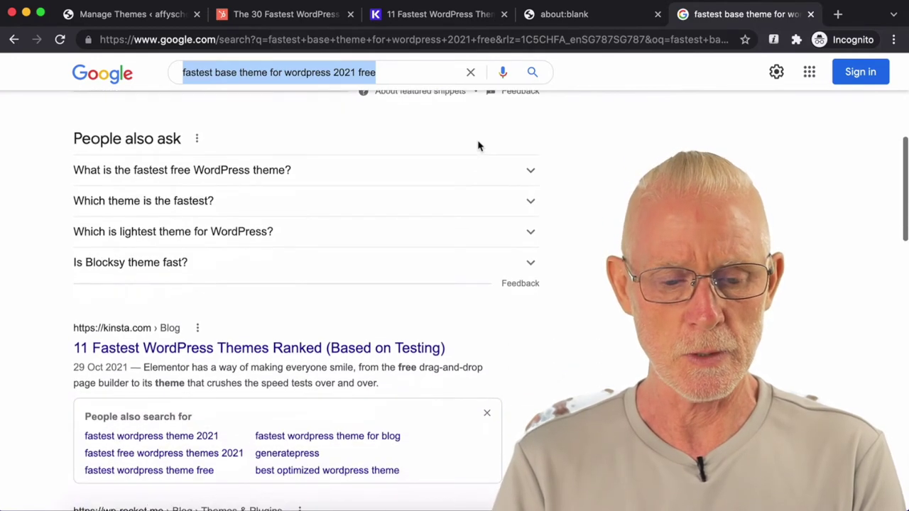
Step: Switch to the HubSpot fastest-themes article and dismiss its subscribe popup
left_click(320, 17)
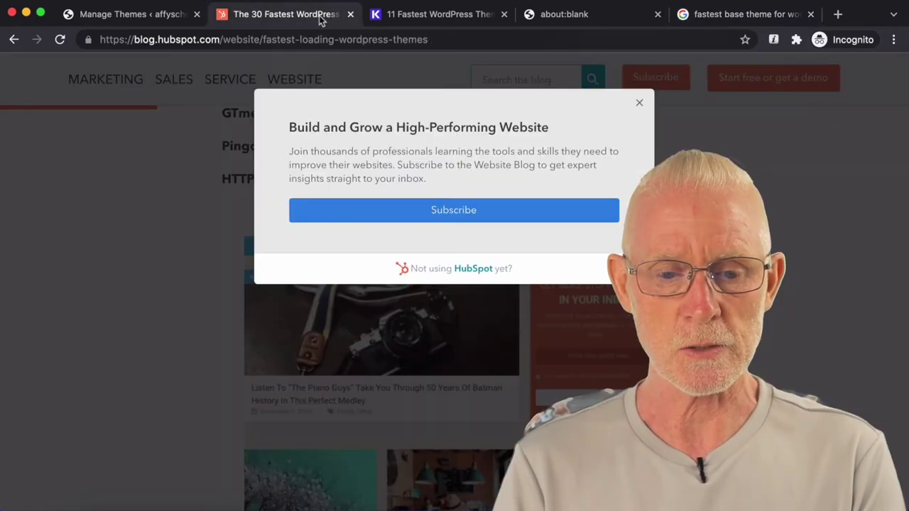
left_click(639, 106)
scroll(639, 107, "up", 15)
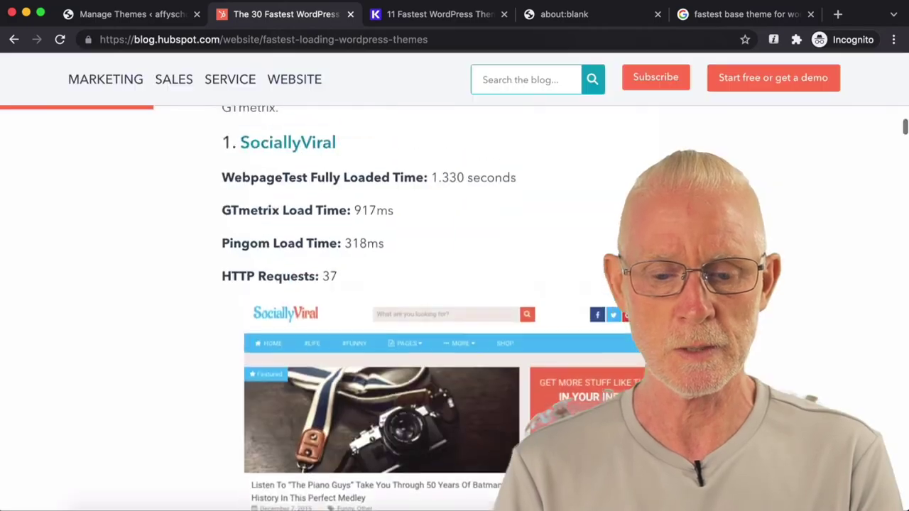
scroll(454, 284, "up", 10)
Step: Scroll to the #1 entry and select the theme name SociallyViral
scroll(454, 284, "down", 10)
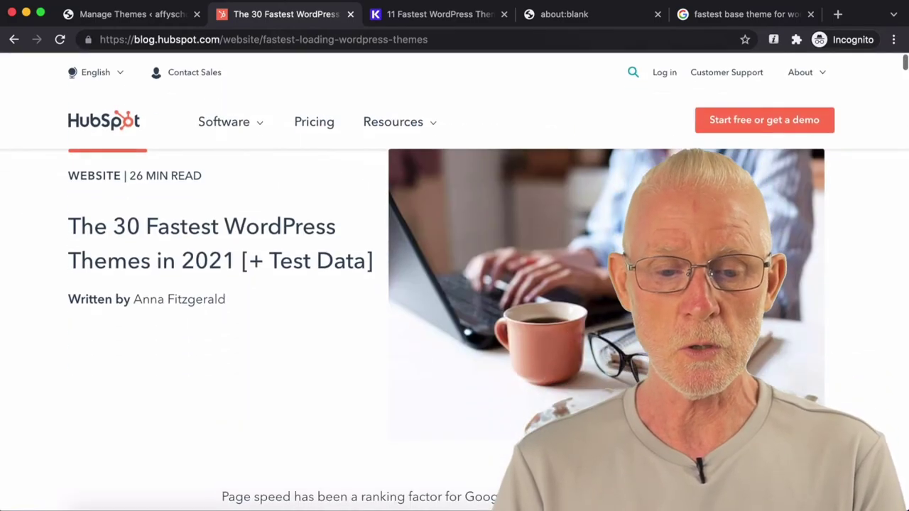
scroll(454, 284, "down", 20)
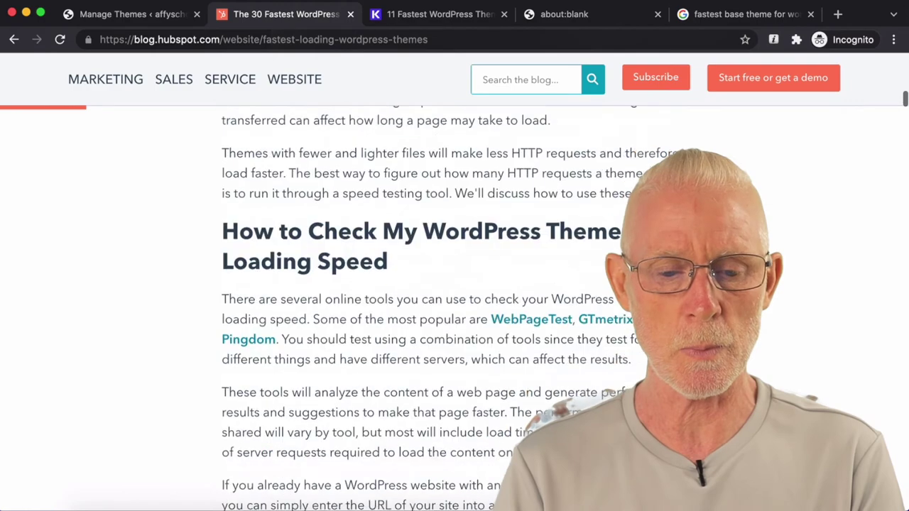
scroll(454, 284, "down", 10)
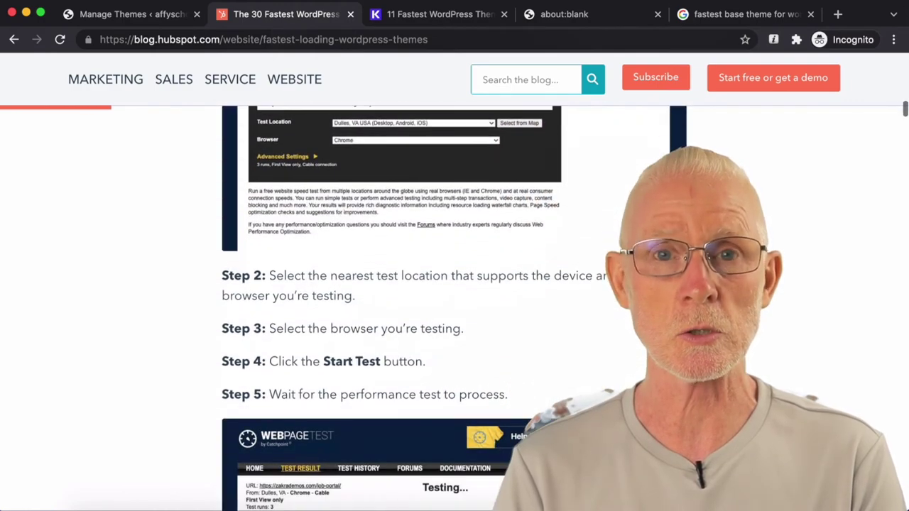
scroll(454, 284, "down", 15)
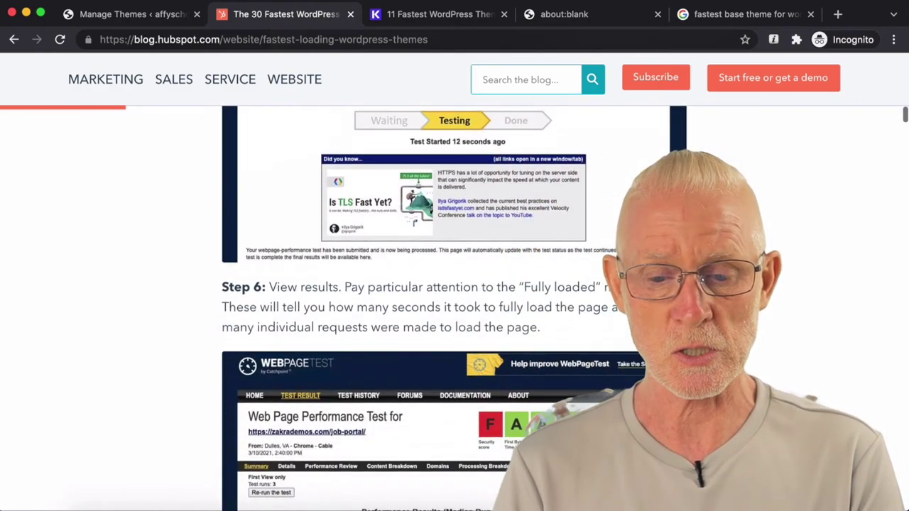
scroll(454, 284, "down", 5)
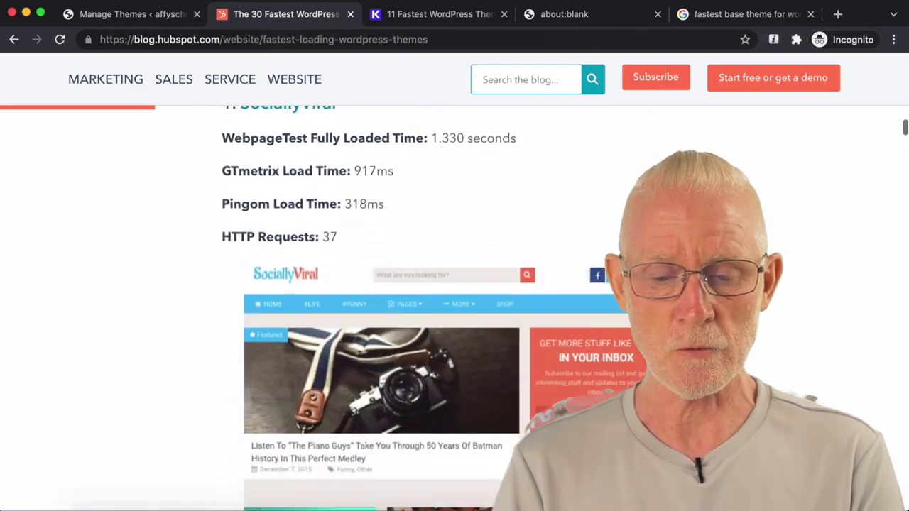
scroll(454, 284, "up", 4)
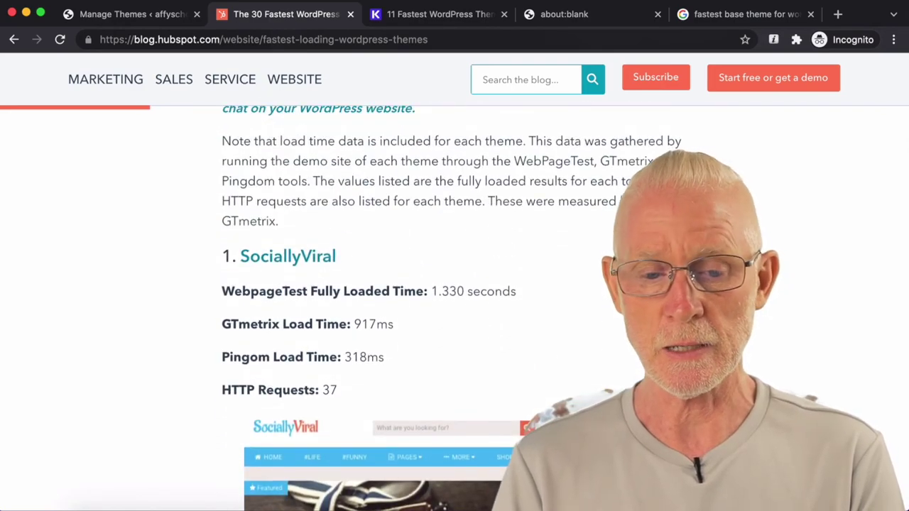
scroll(454, 284, "up", 20)
scroll(454, 284, "down", 8)
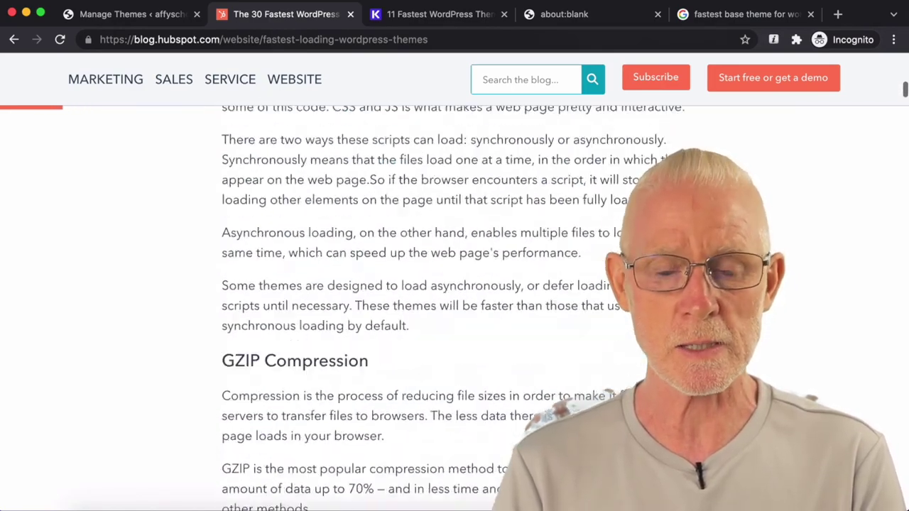
scroll(454, 284, "down", 20)
scroll(454, 284, "down", 15)
scroll(454, 284, "down", 2)
left_click_drag(348, 199, 238, 197)
key("ctrl+c")
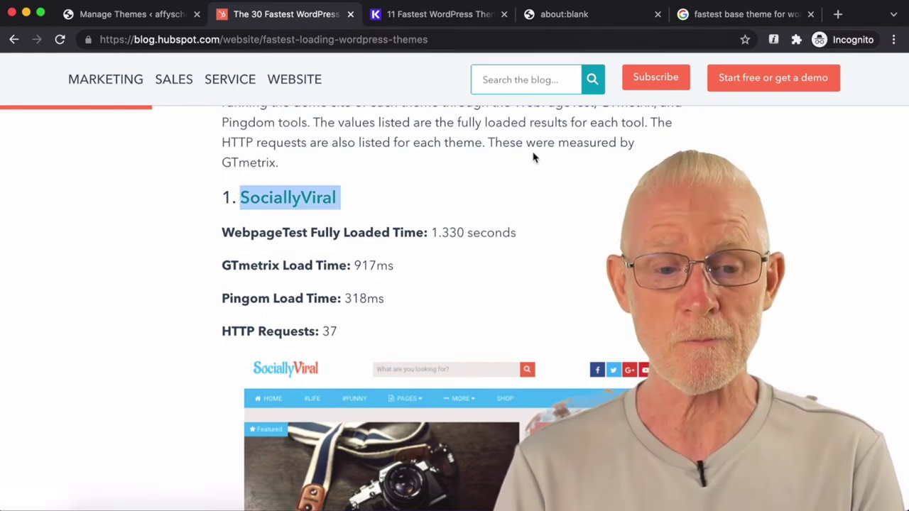
Step: Open Add Themes from the theme management page and paste SociallyViral into the theme search
left_click(139, 14)
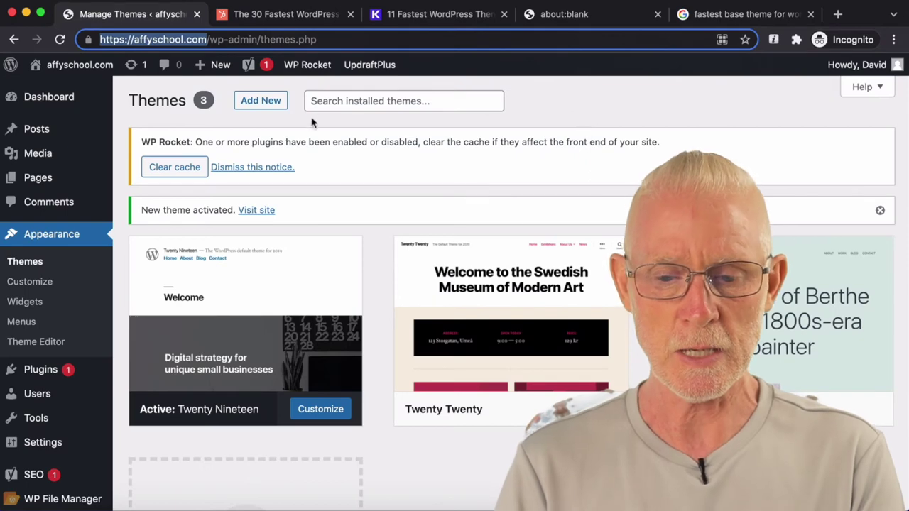
left_click(260, 101)
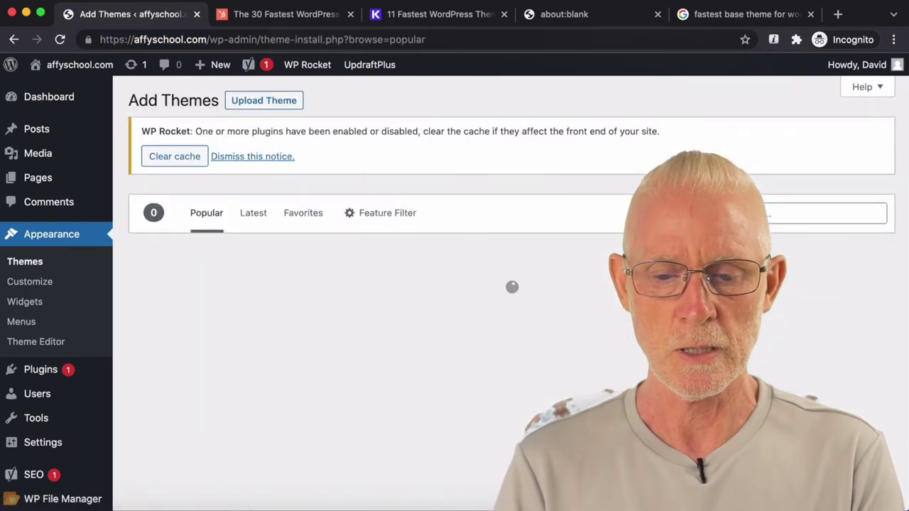
left_click(823, 213)
key("ctrl+v")
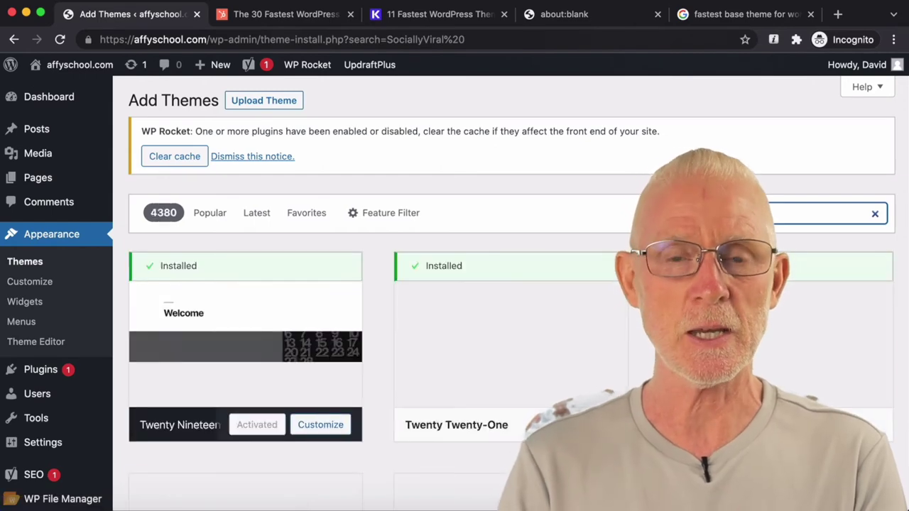
Step: Remove the trailing space so the search returns the single SociallyViral theme
scroll(511, 284, "down", 1)
scroll(817, 284, "down", 4)
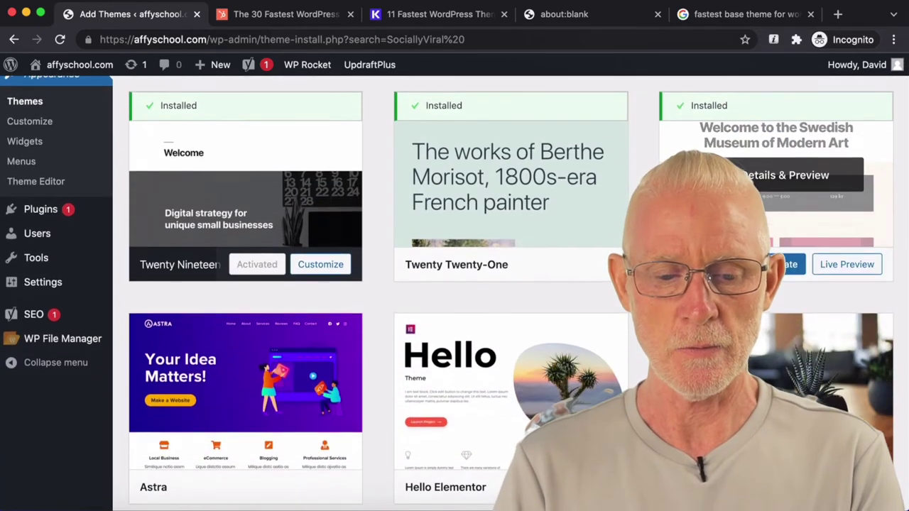
scroll(817, 283, "up", 3)
scroll(668, 155, "down", 4)
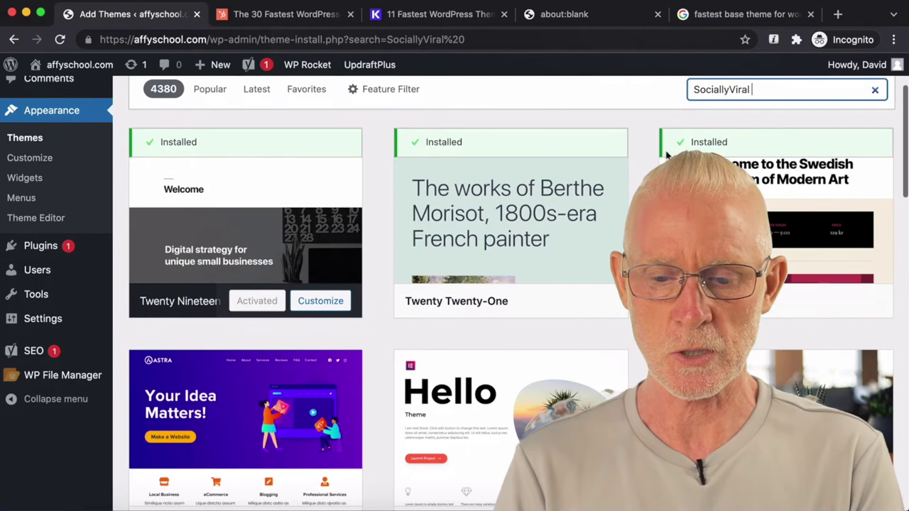
scroll(667, 155, "down", 7)
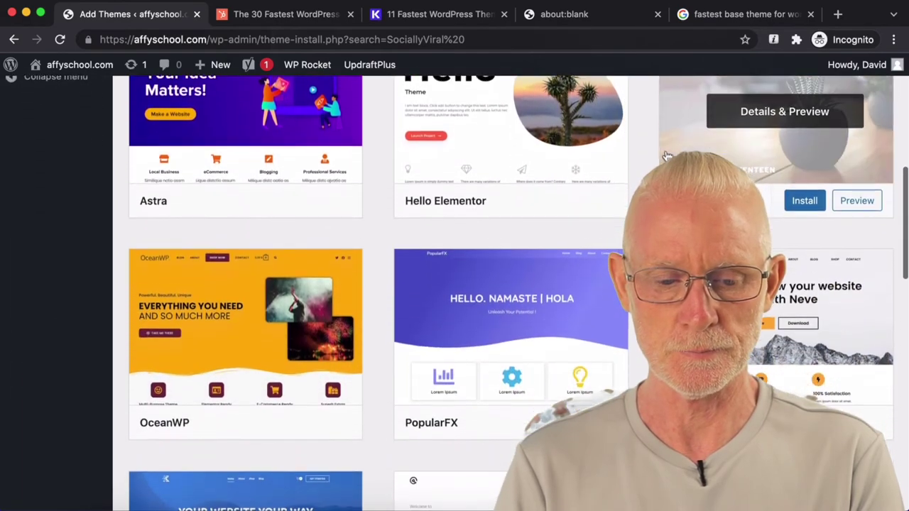
scroll(667, 154, "up", 12)
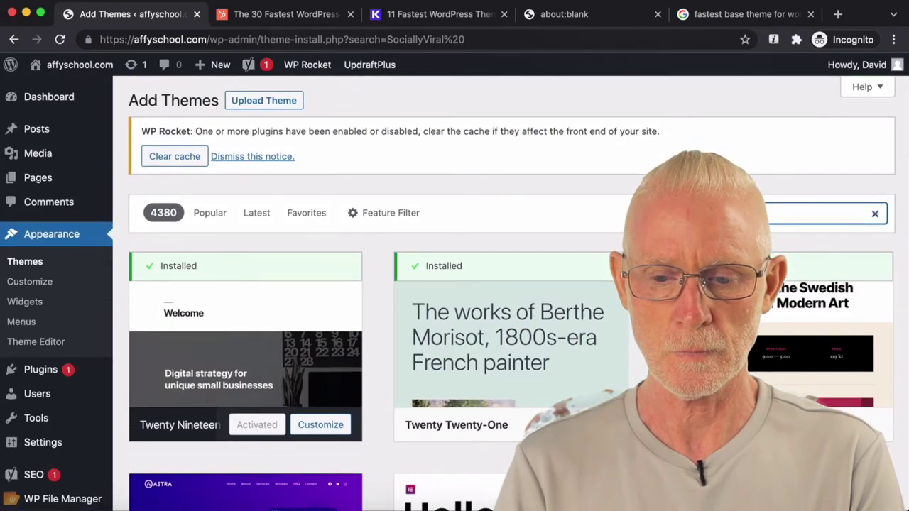
key("BackSpace")
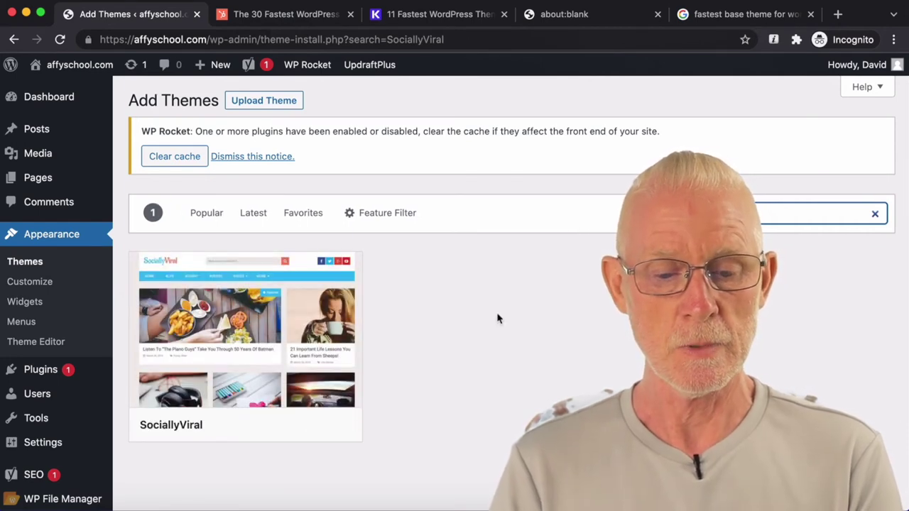
mouse_move(298, 286)
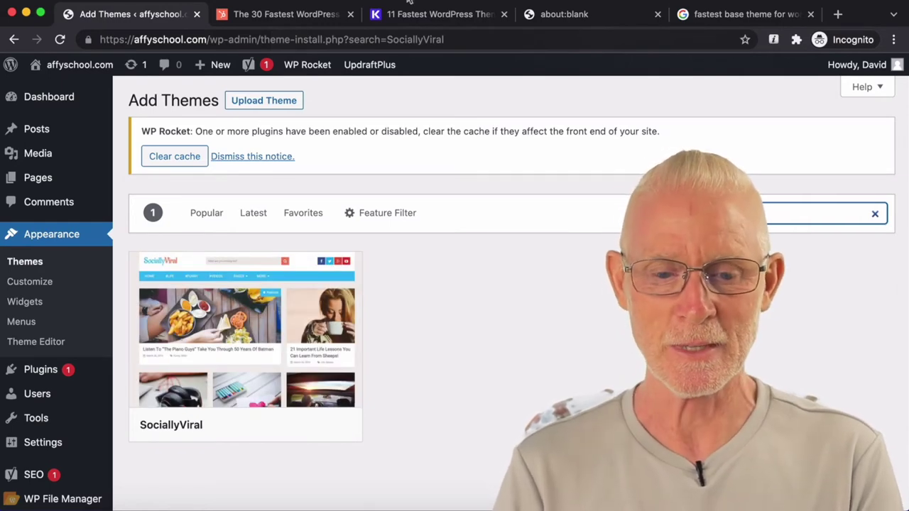
Step: View SociallyViral's stats in the HubSpot article: 917ms GTmetrix, 318ms Pingdom, 37 requests
left_click(301, 20)
scroll(461, 185, "down", 1)
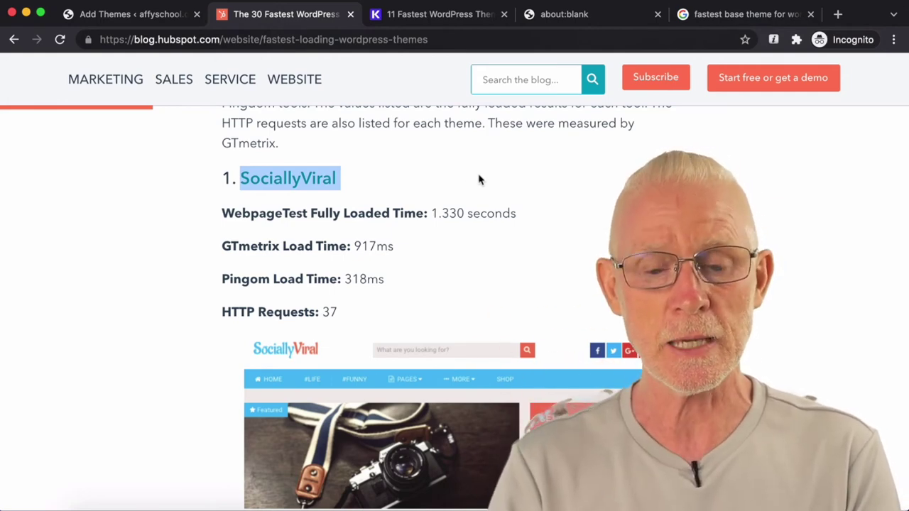
scroll(477, 178, "up", 2)
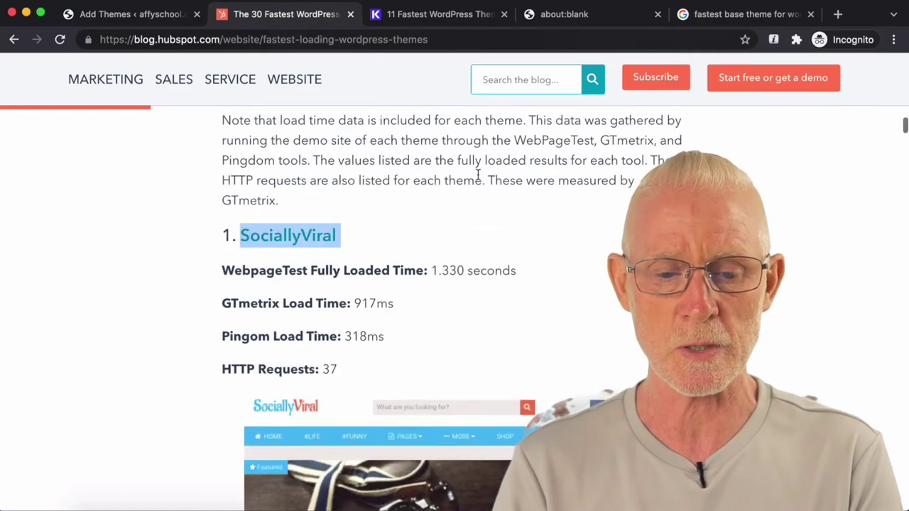
left_click(446, 22)
Step: Scroll the Kinsta article to the Hello Elementor section and highlight its heading
scroll(523, 203, "up", 15)
scroll(526, 204, "up", 10)
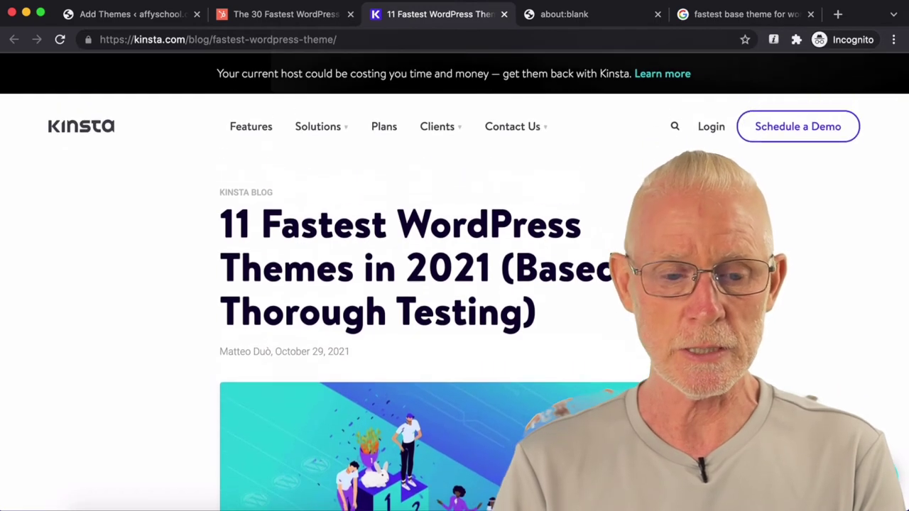
scroll(454, 303, "down", 1)
scroll(455, 303, "down", 1)
scroll(454, 303, "down", 1)
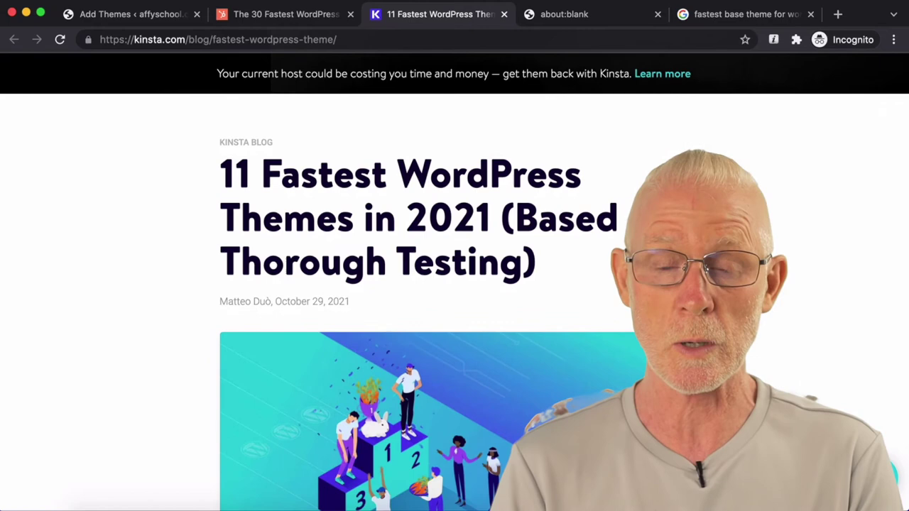
scroll(454, 303, "up", 2)
scroll(454, 302, "down", 1)
scroll(454, 302, "up", 1)
scroll(454, 302, "down", 1)
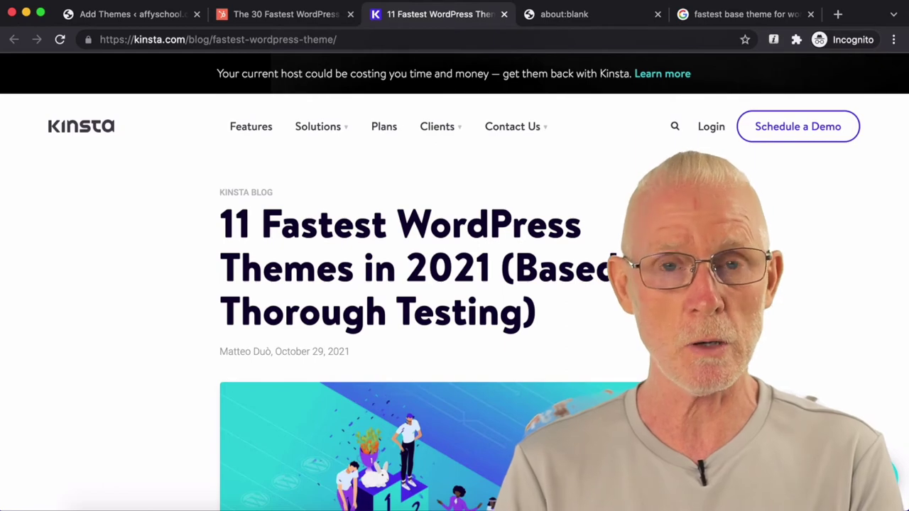
scroll(455, 302, "down", 8)
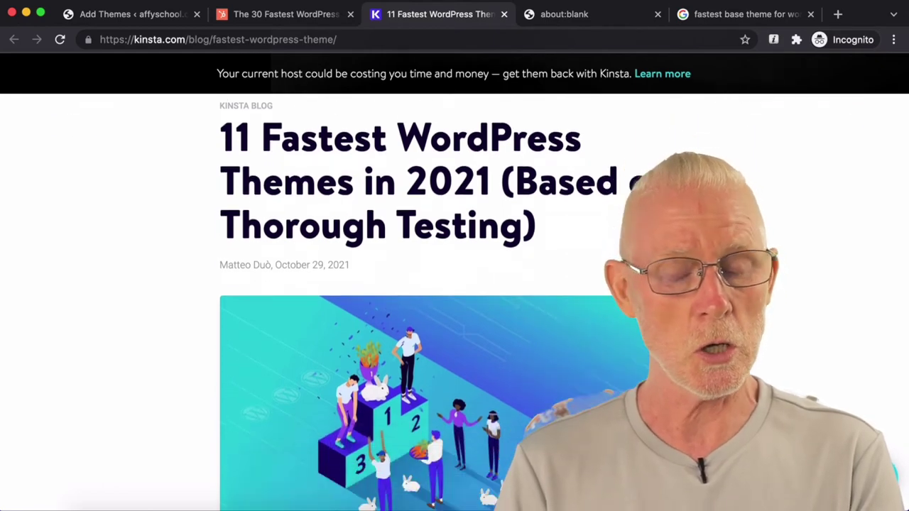
scroll(454, 303, "down", 10)
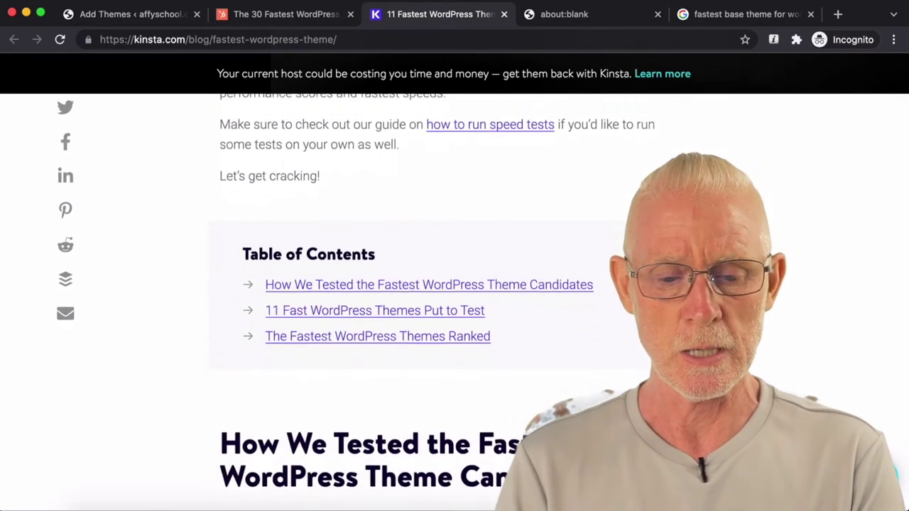
scroll(455, 303, "down", 1)
scroll(454, 302, "down", 1)
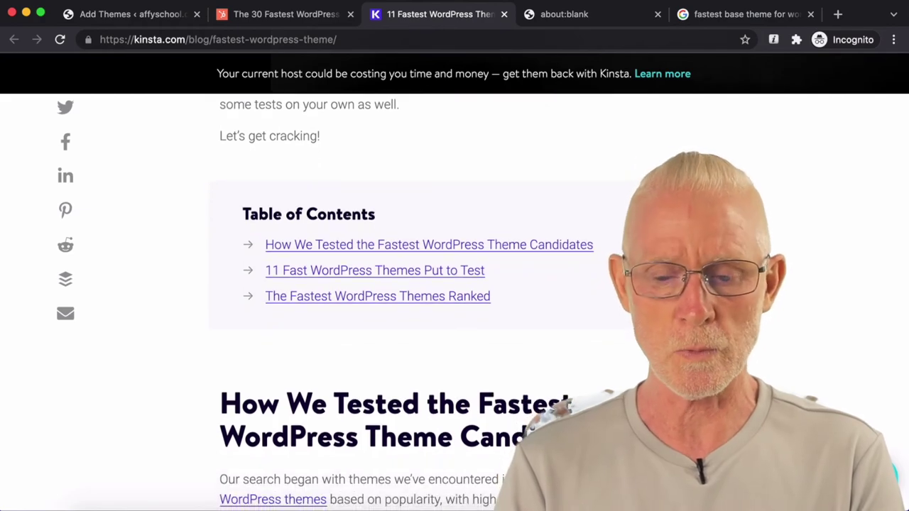
scroll(455, 303, "down", 15)
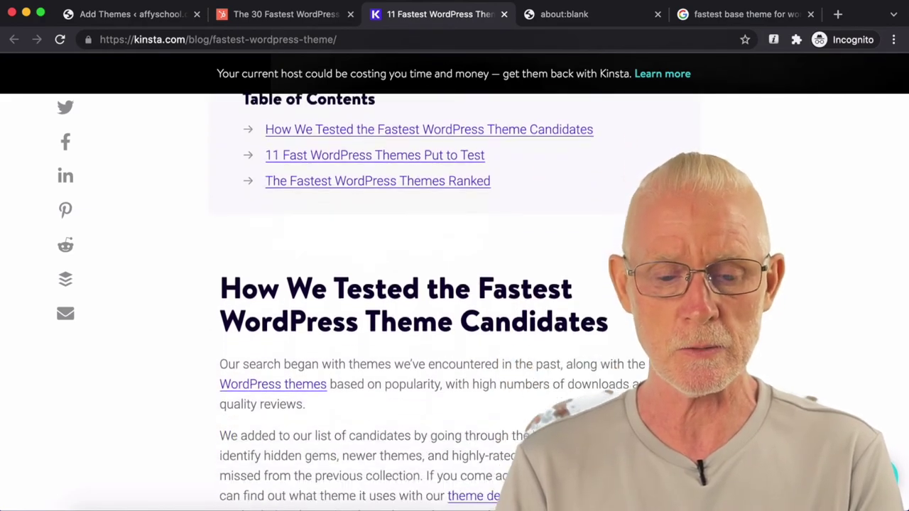
scroll(455, 302, "down", 3)
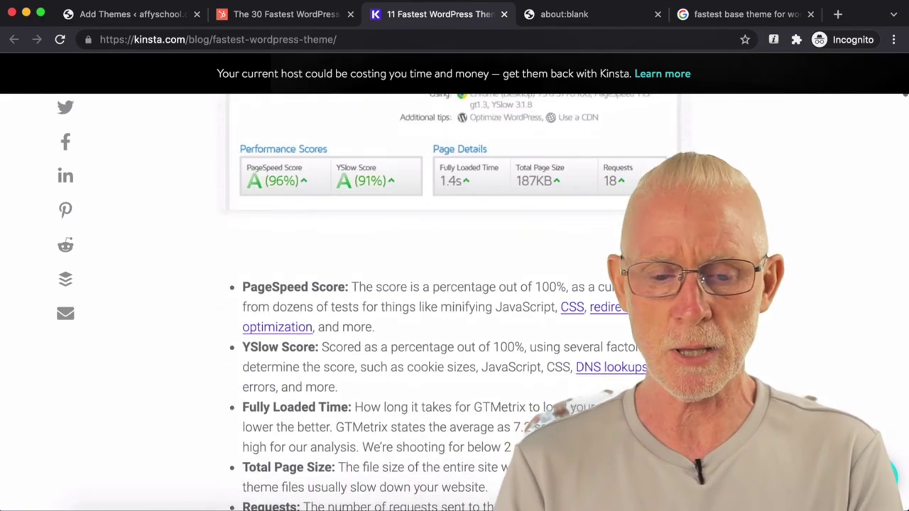
scroll(454, 302, "down", 8)
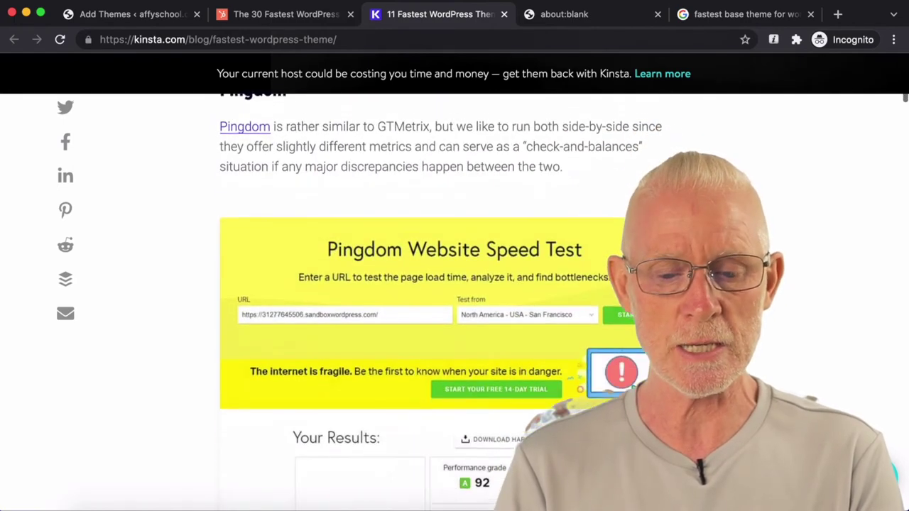
scroll(455, 303, "down", 14)
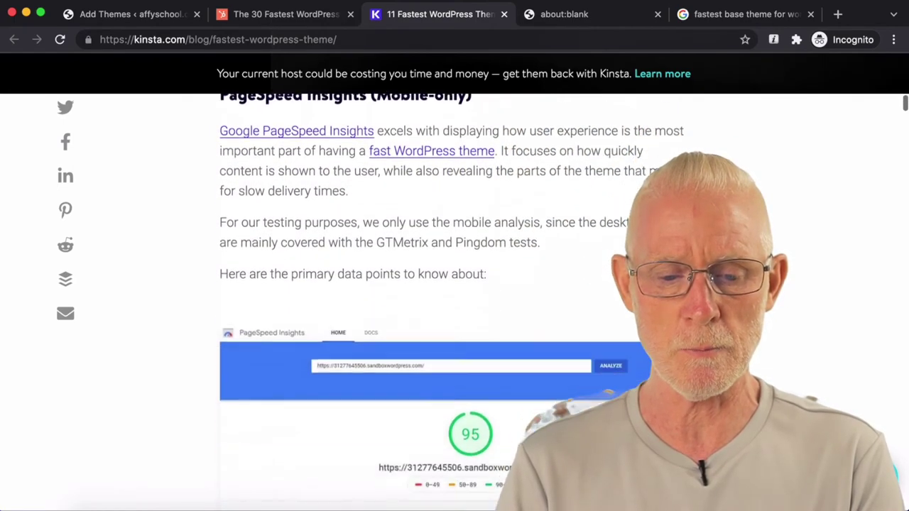
scroll(454, 302, "down", 10)
scroll(454, 303, "up", 3)
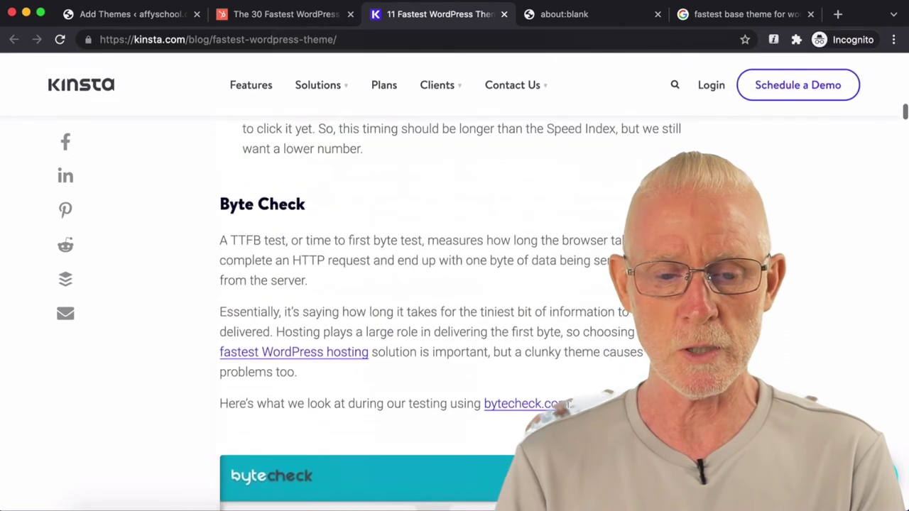
scroll(454, 303, "down", 15)
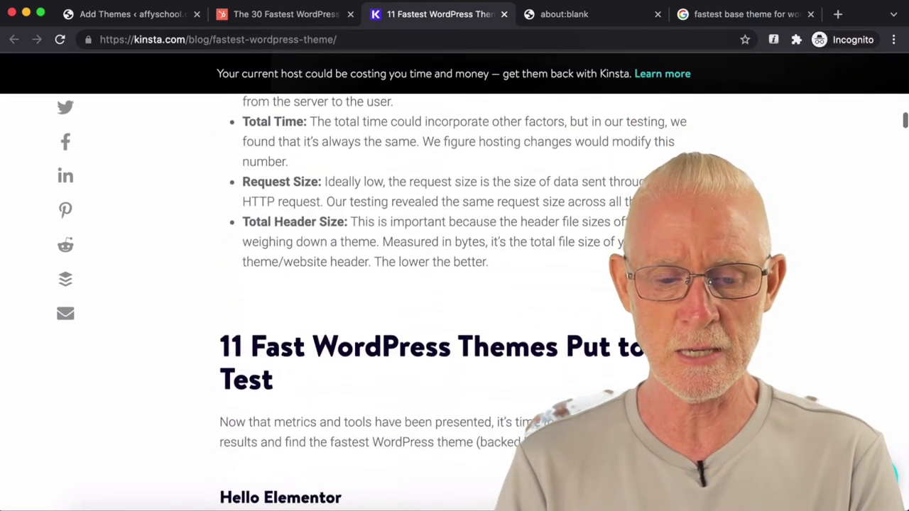
scroll(454, 302, "down", 1)
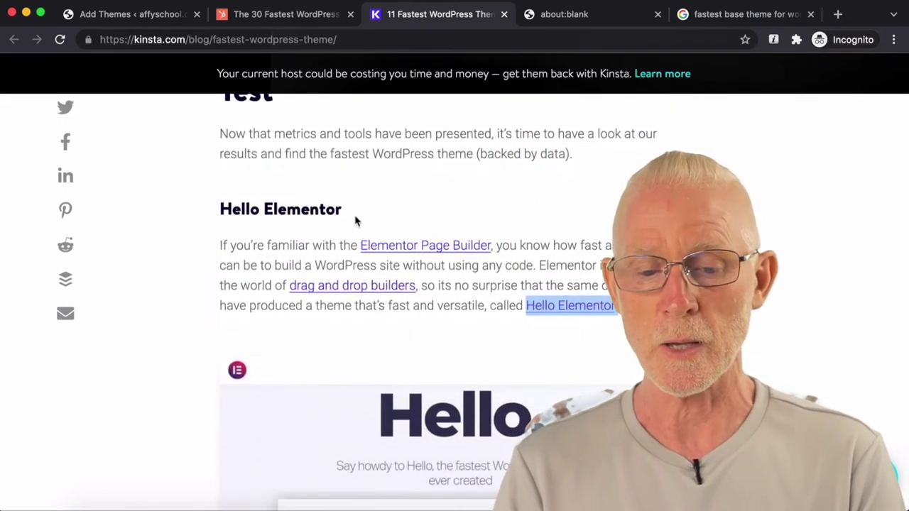
left_click_drag(340, 210, 296, 217)
left_click_drag(220, 185, 287, 205)
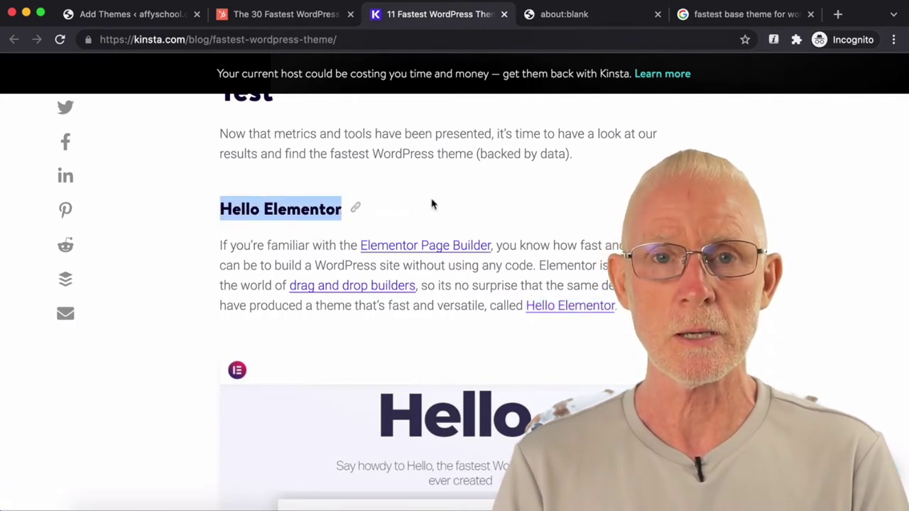
Step: Read Hello Elementor's results (1.2s GTmetrix, 385ms Pingdom, 8 requests), then return to HubSpot
scroll(487, 203, "down", 1)
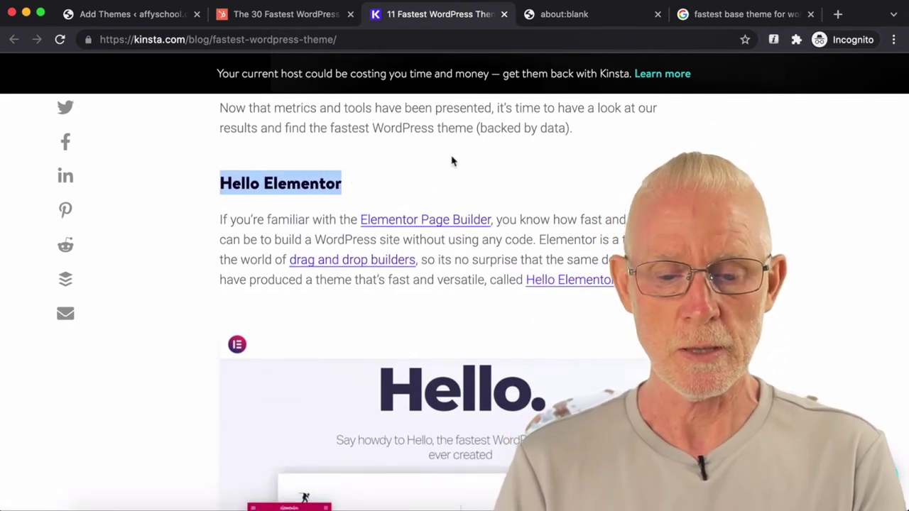
scroll(638, 177, "down", 15)
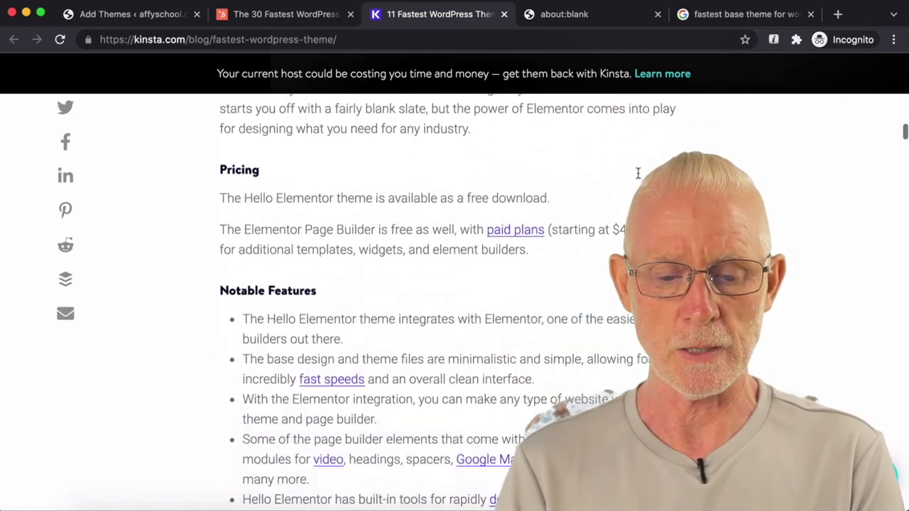
scroll(638, 177, "up", 15)
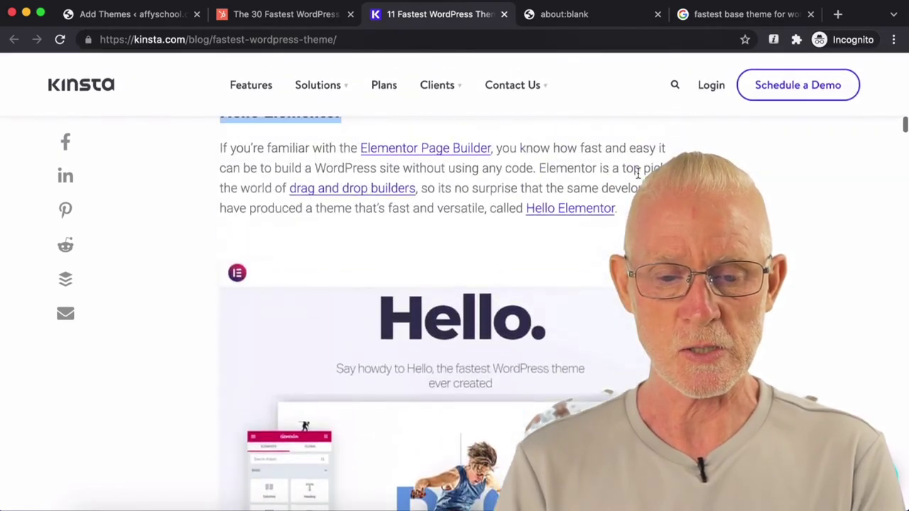
scroll(638, 177, "down", 15)
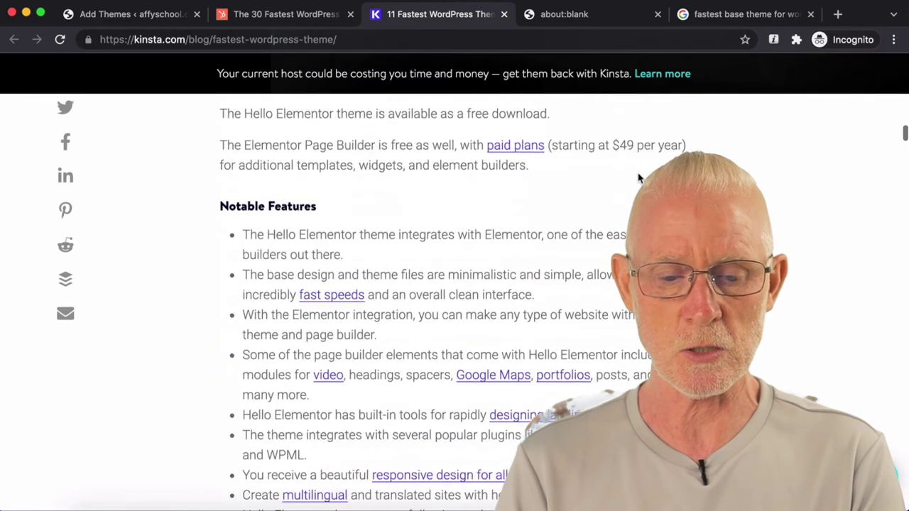
scroll(638, 177, "down", 5)
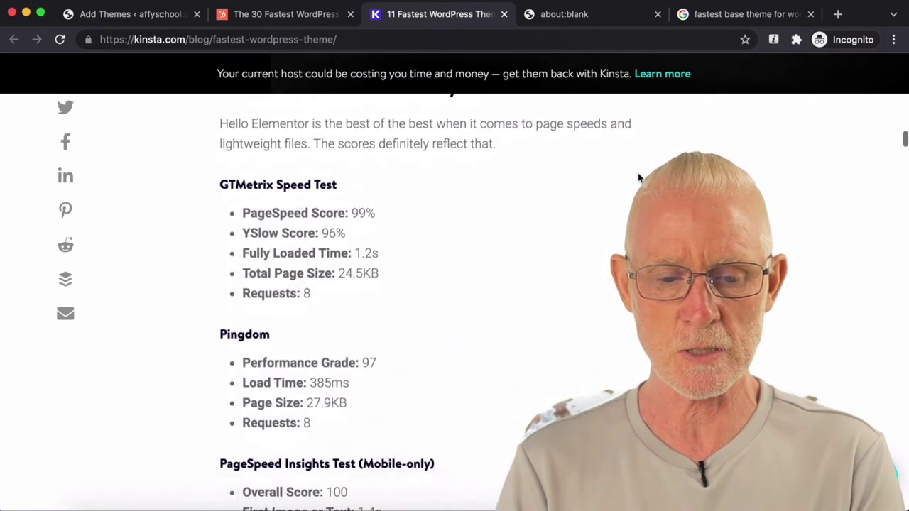
left_click(321, 9)
scroll(440, 213, "down", 1)
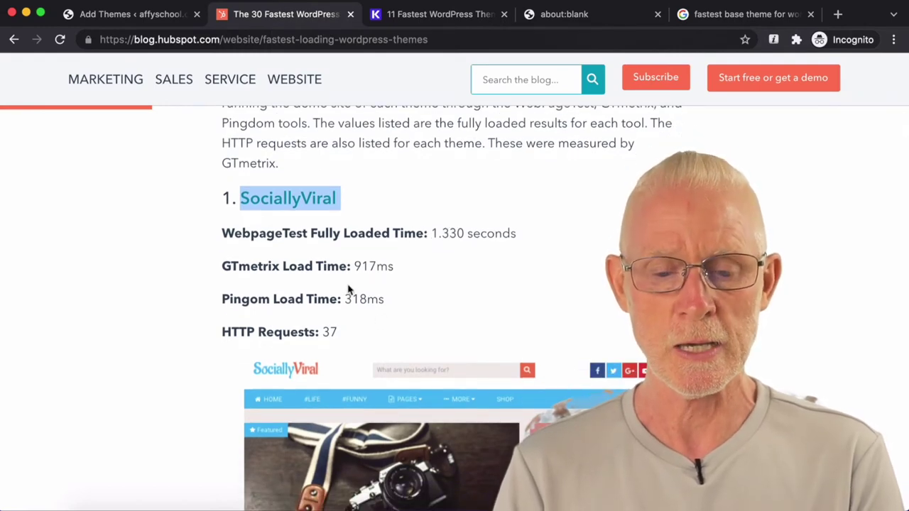
Step: Highlight SociallyViral's 37 HTTP requests, then review GeneratePress (1.435 s) and Schema (1.534 s)
left_click_drag(343, 335, 221, 336)
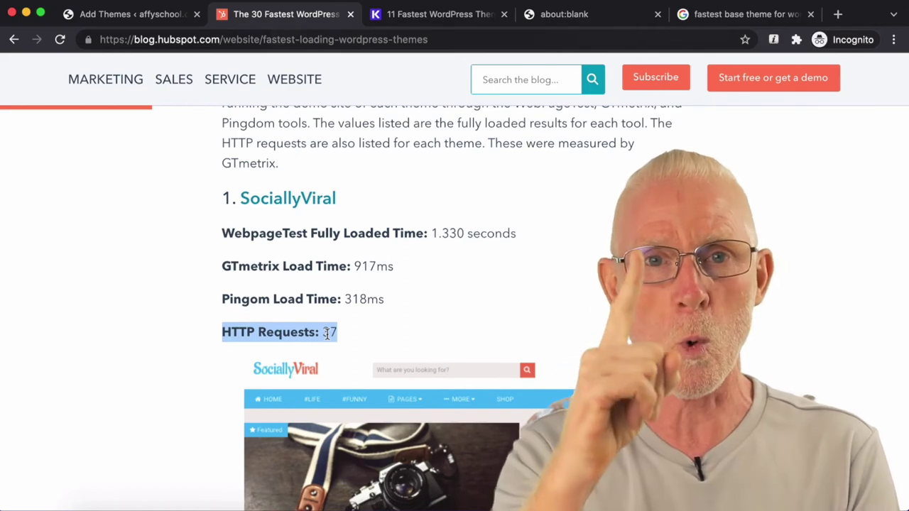
scroll(430, 310, "down", 1)
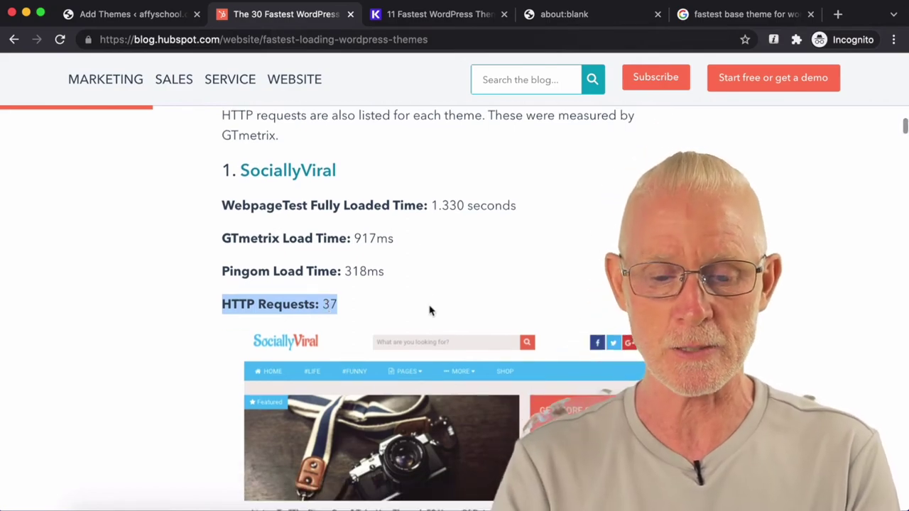
scroll(513, 298, "down", 10)
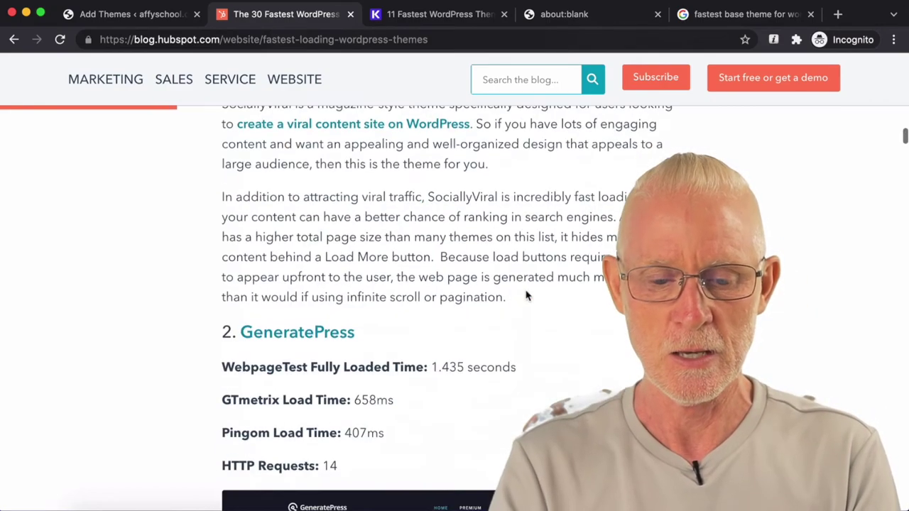
scroll(527, 296, "down", 15)
scroll(526, 296, "down", 15)
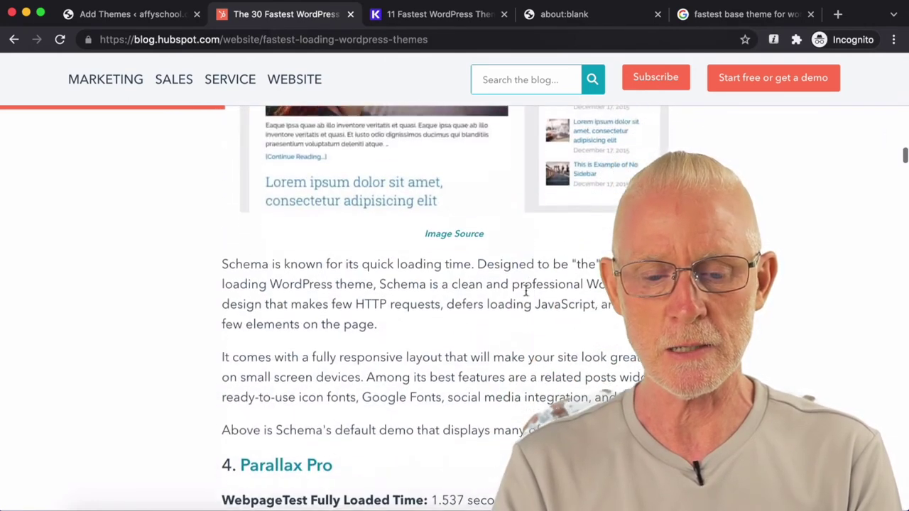
scroll(525, 290, "down", 1)
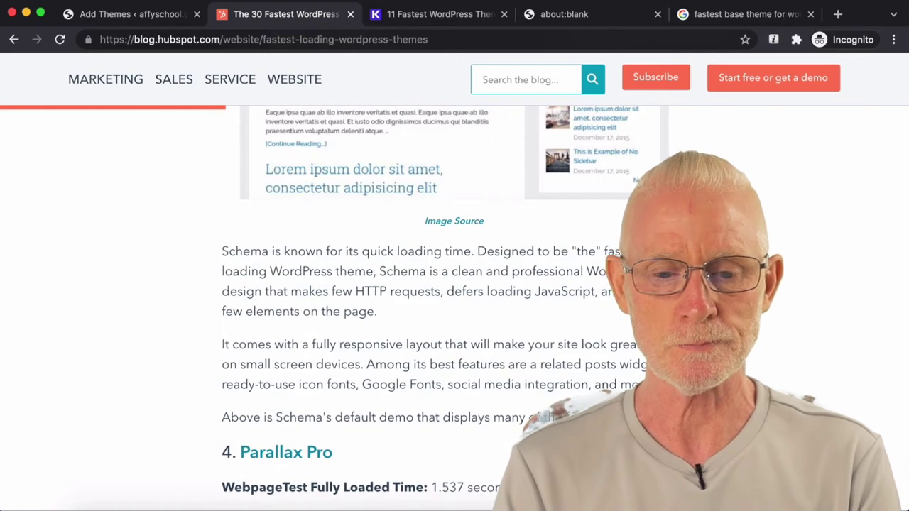
left_click(166, 24)
scroll(533, 189, "down", 2)
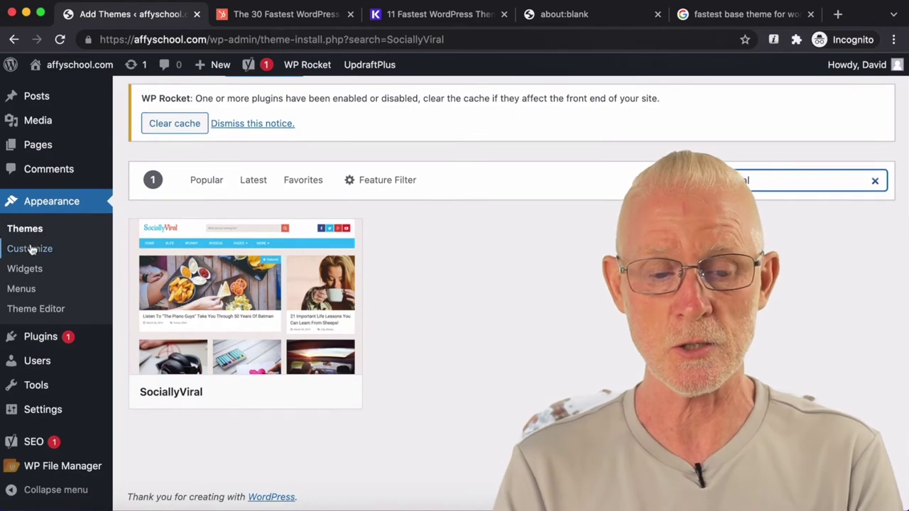
left_click(31, 249)
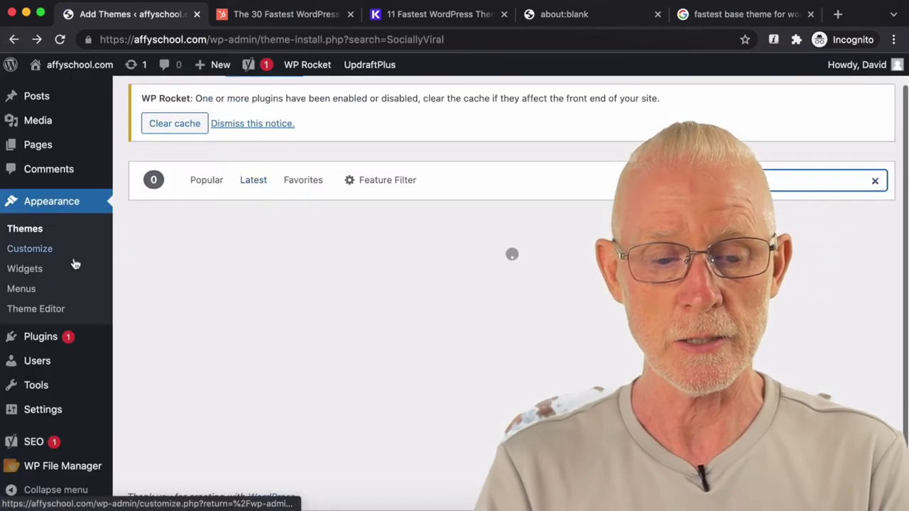
mouse_move(324, 261)
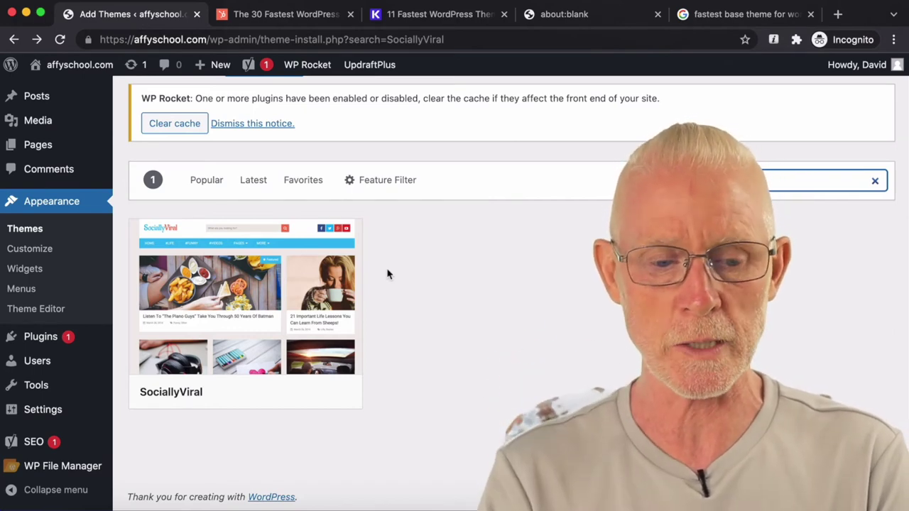
Step: Browse wp-content/themes in WP File Manager, then return to Appearance > Themes
left_click(61, 469)
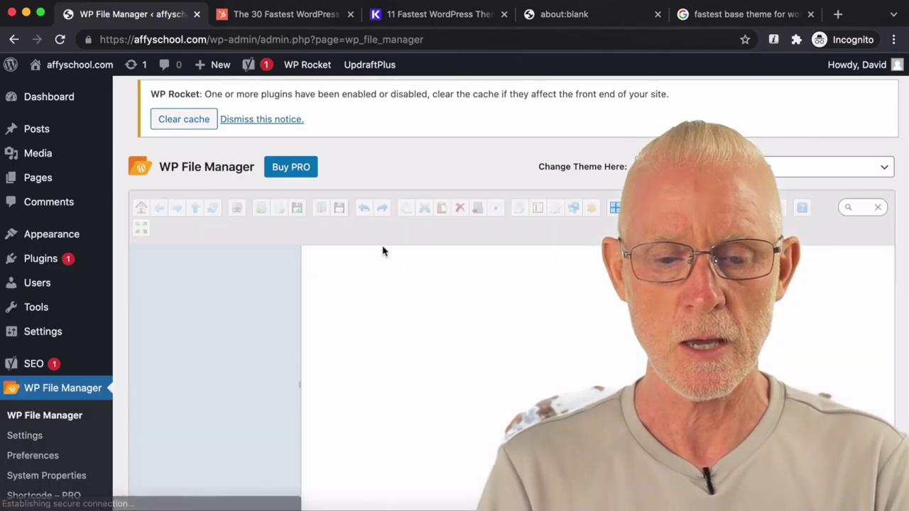
scroll(379, 246, "down", 1)
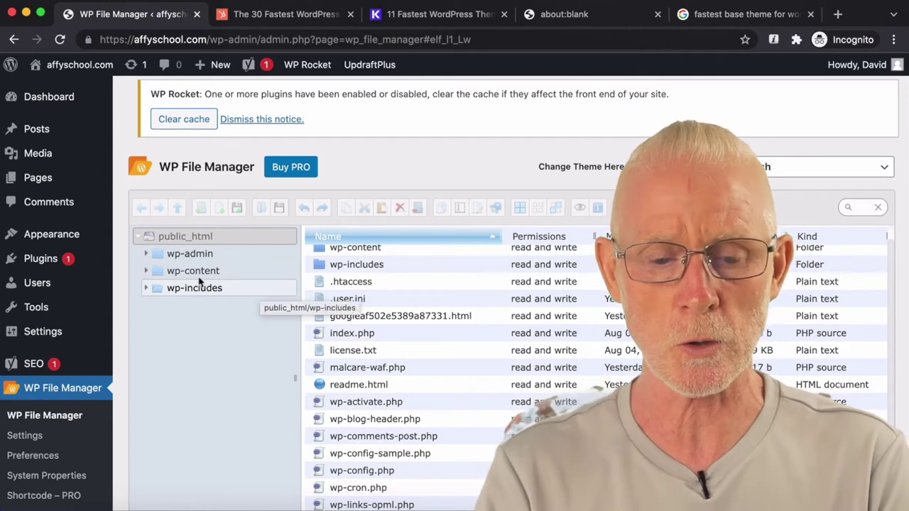
left_click(199, 273)
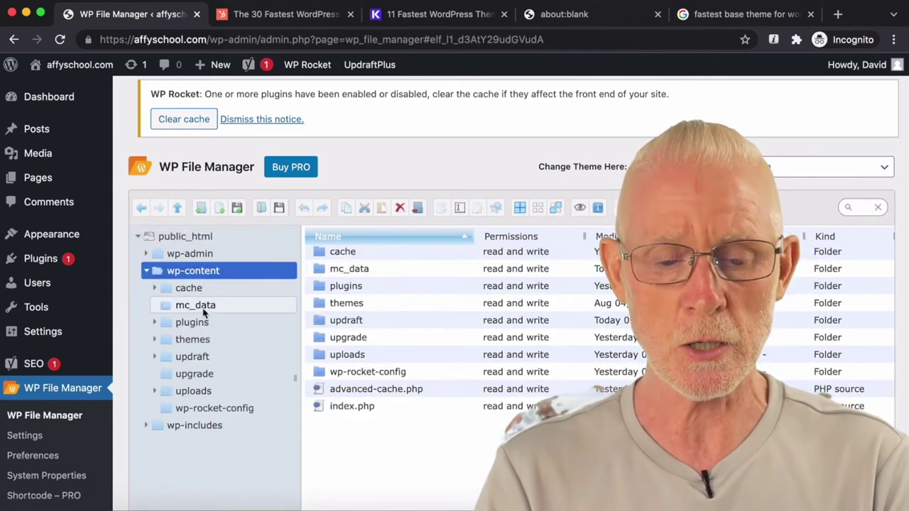
scroll(204, 313, "down", 1)
left_click(196, 325)
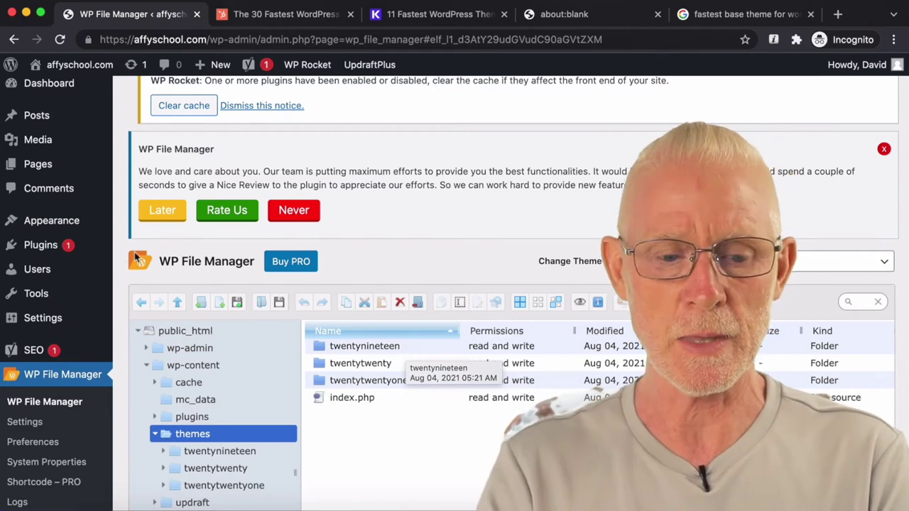
mouse_move(50, 220)
left_click(151, 228)
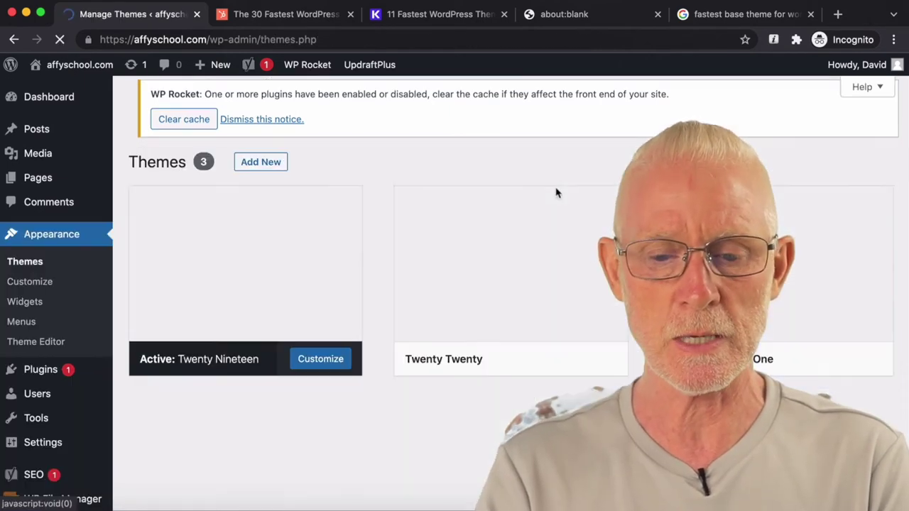
Step: Delete Twenty Twenty-One from its theme details panel and confirm with OK
scroll(873, 270, "down", 2)
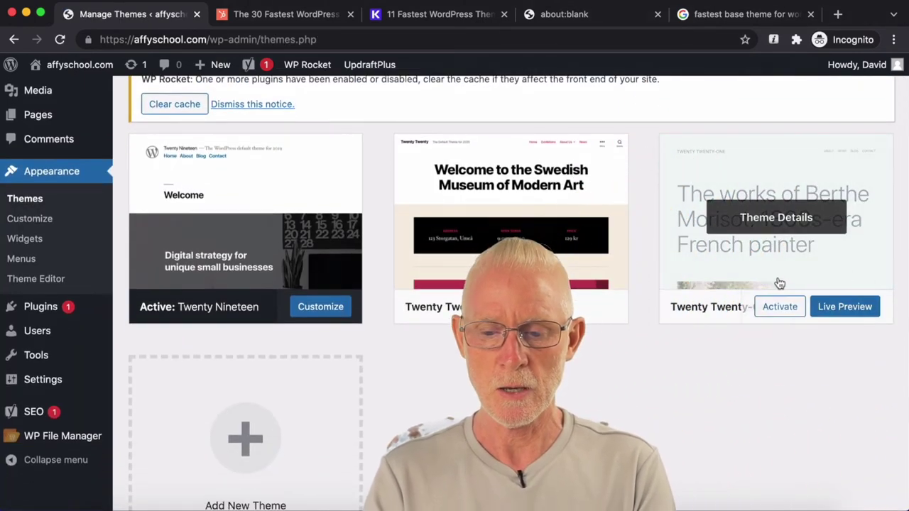
left_click(779, 283)
scroll(837, 389, "down", 1)
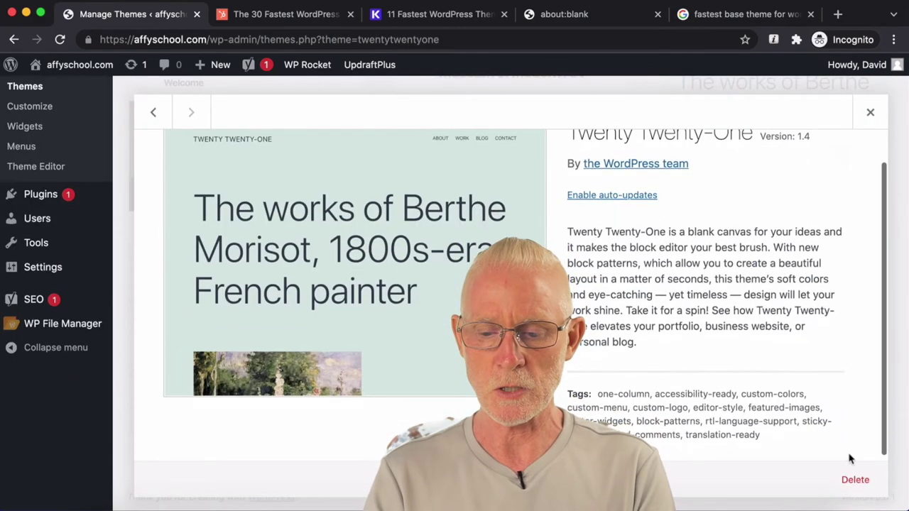
left_click(855, 479)
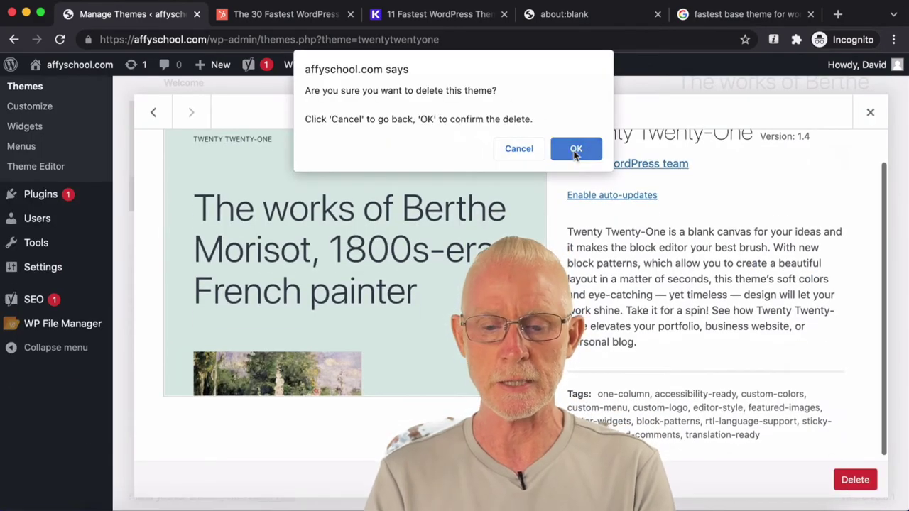
left_click(576, 148)
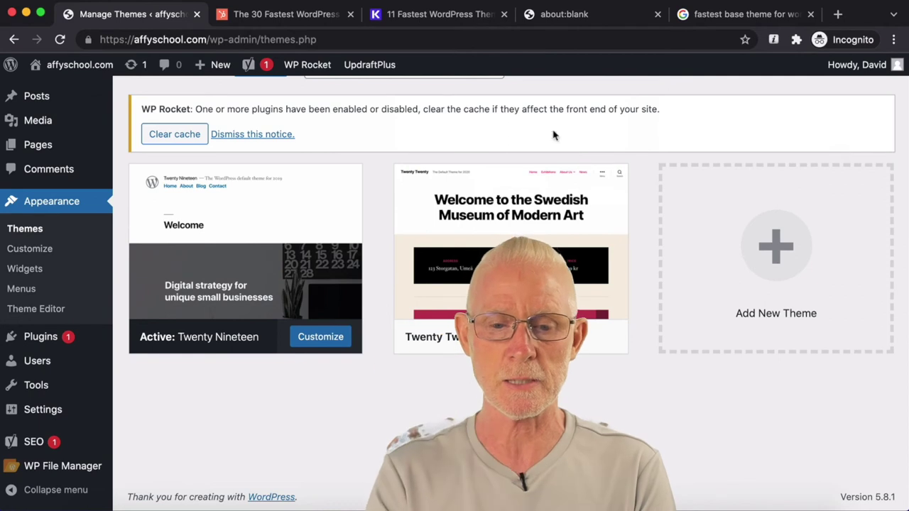
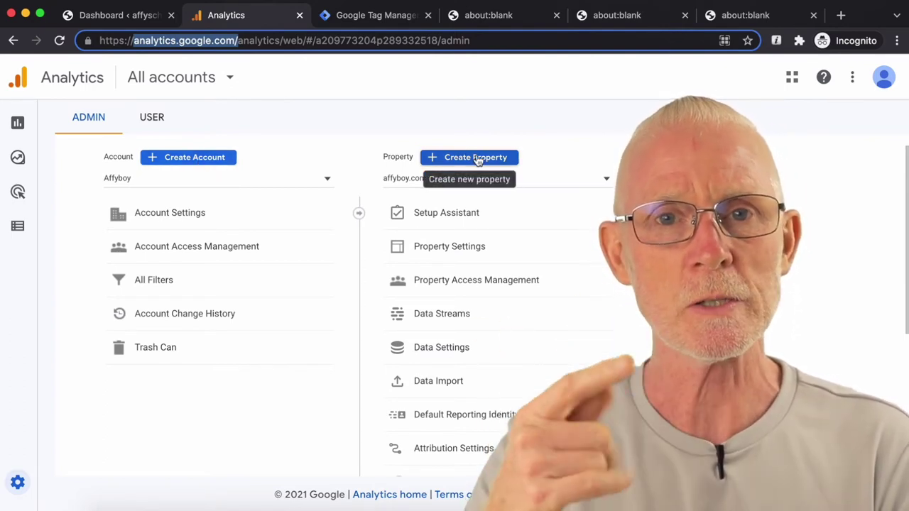
Step: Start a new Google Analytics account named 'affy'
left_click(212, 161)
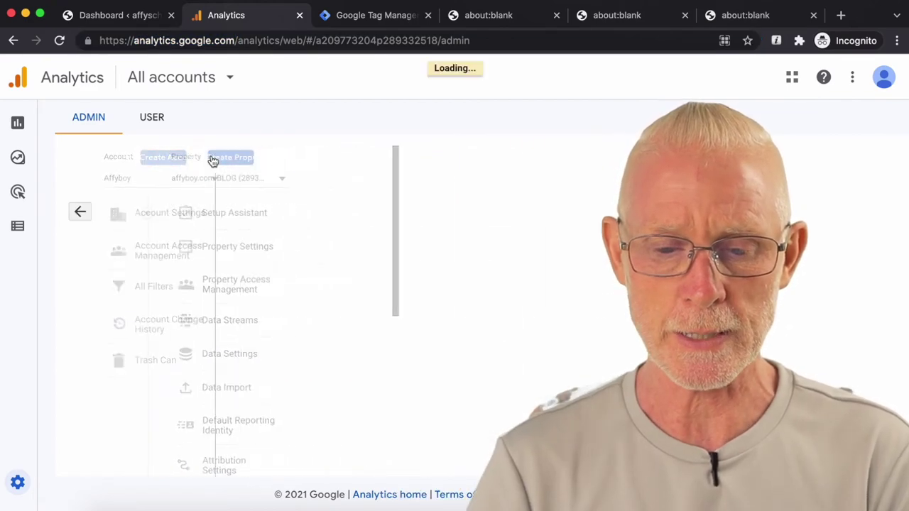
scroll(368, 236, "down", 1)
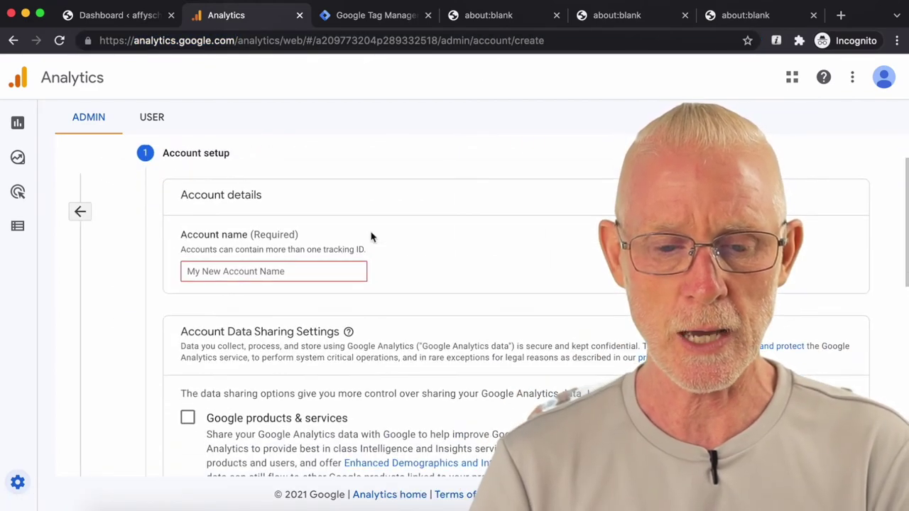
left_click(316, 270)
type("affyschool")
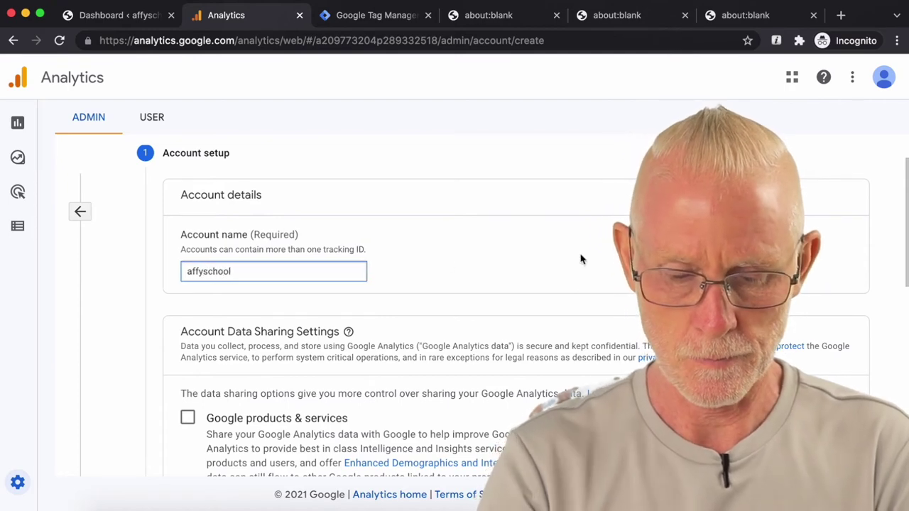
scroll(580, 259, "down", 5)
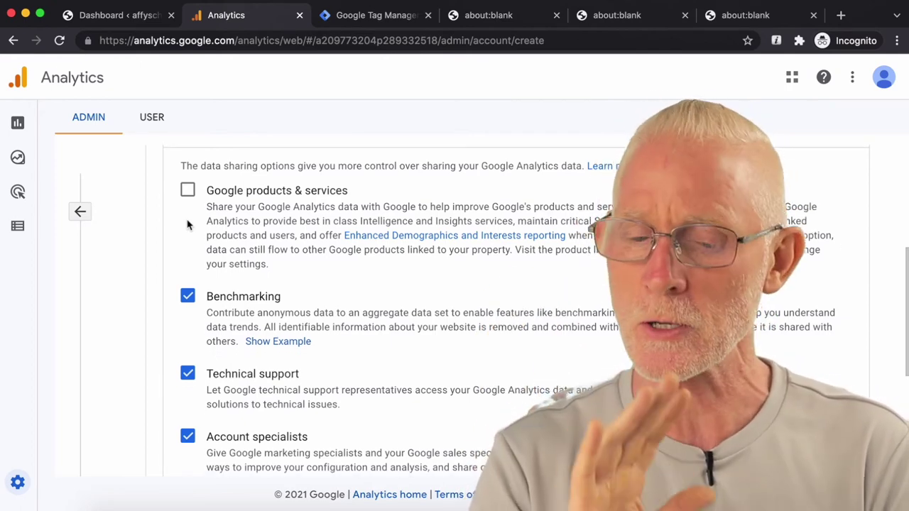
Step: Turn off Benchmarking, Technical support and Account specialists data sharing, then continue to property setup
scroll(192, 216, "down", 1)
left_click(187, 279)
left_click(188, 356)
scroll(193, 356, "down", 2)
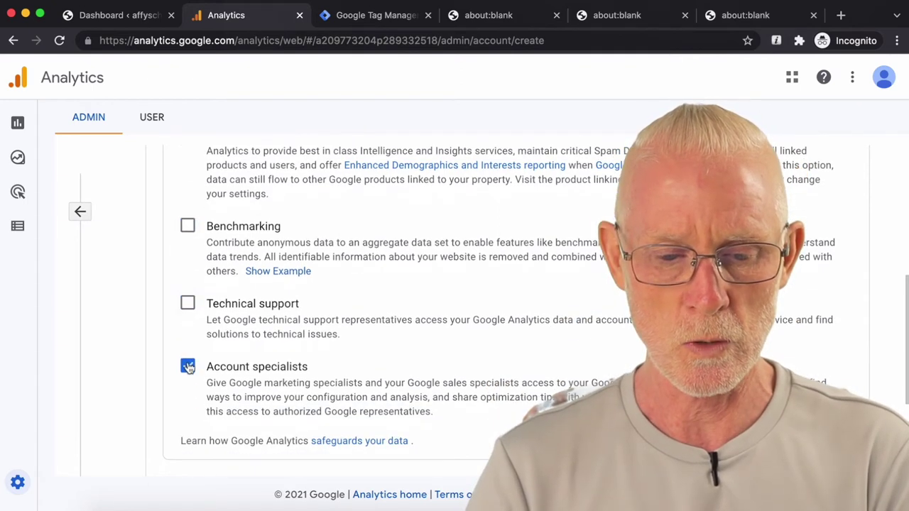
left_click(188, 367)
scroll(183, 392, "down", 3)
scroll(183, 392, "down", 3)
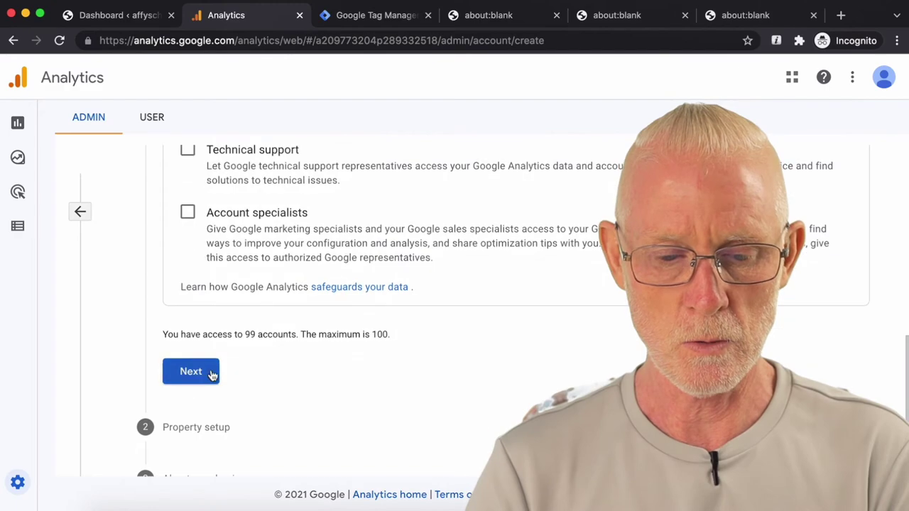
left_click(211, 374)
scroll(246, 364, "down", 10)
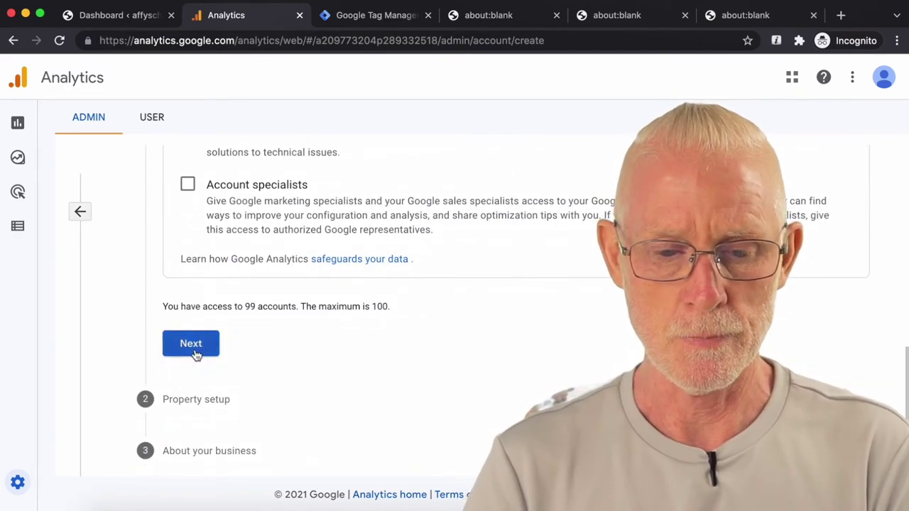
left_click(191, 344)
Step: Name the property 'affyschool' and set its reporting country to Singapore
scroll(362, 314, "up", 2)
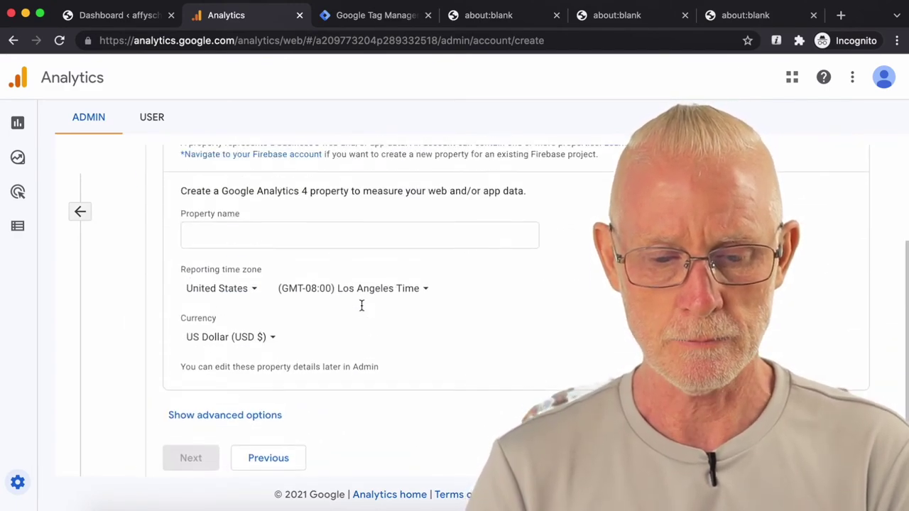
left_click(347, 247)
type("affyschool")
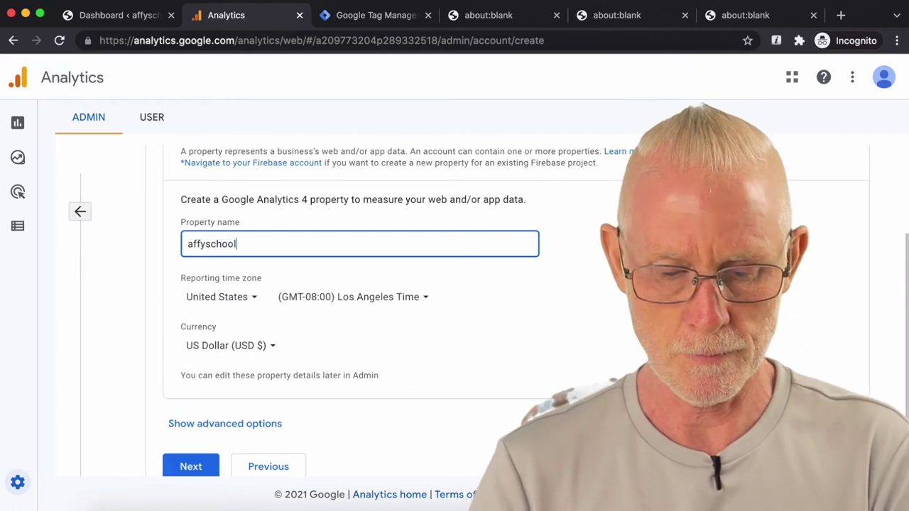
scroll(340, 252, "down", 1)
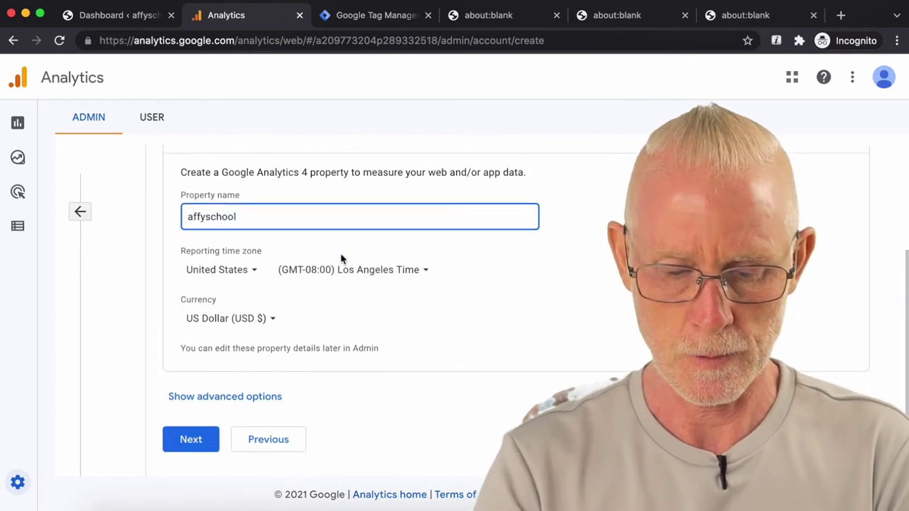
left_click(247, 274)
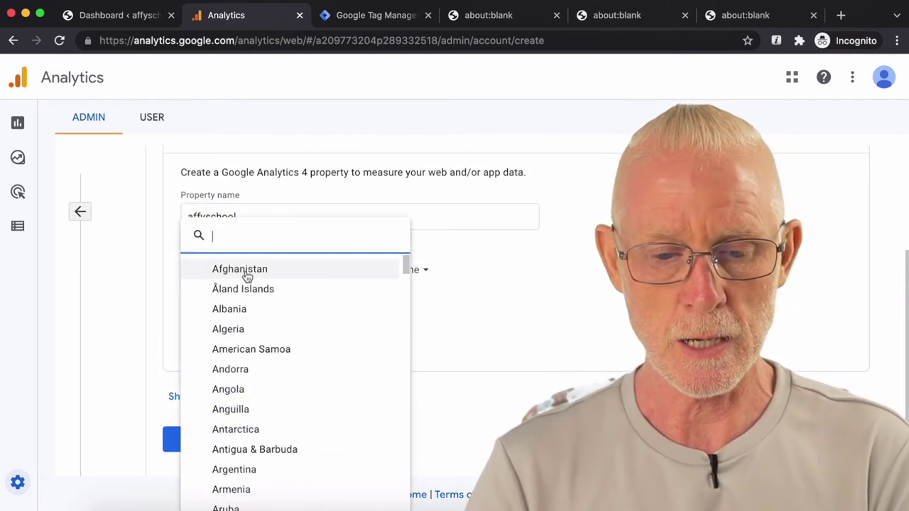
type("s")
scroll(260, 325, "down", 15)
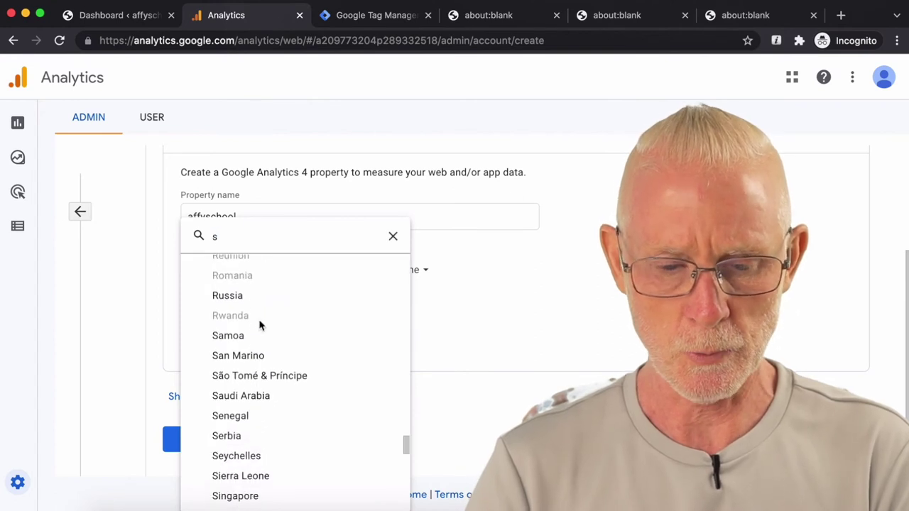
scroll(260, 324, "down", 2)
left_click(253, 360)
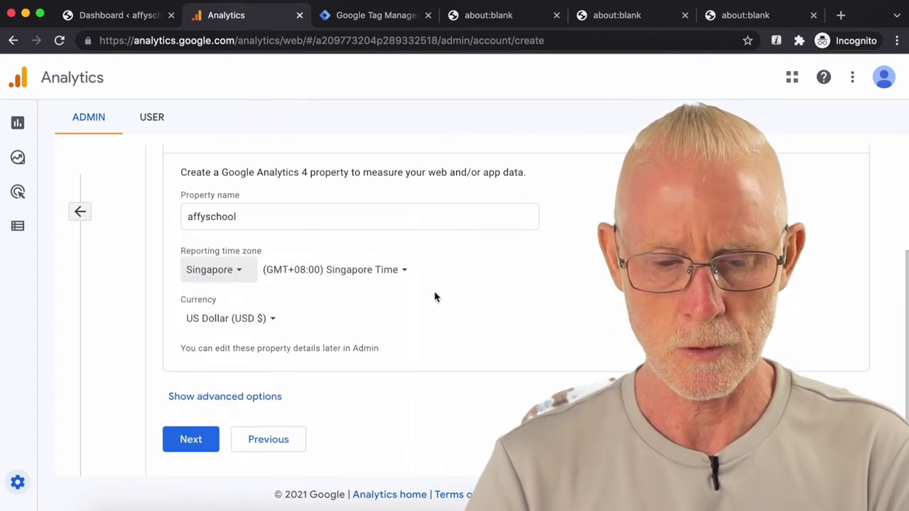
scroll(436, 297, "down", 1)
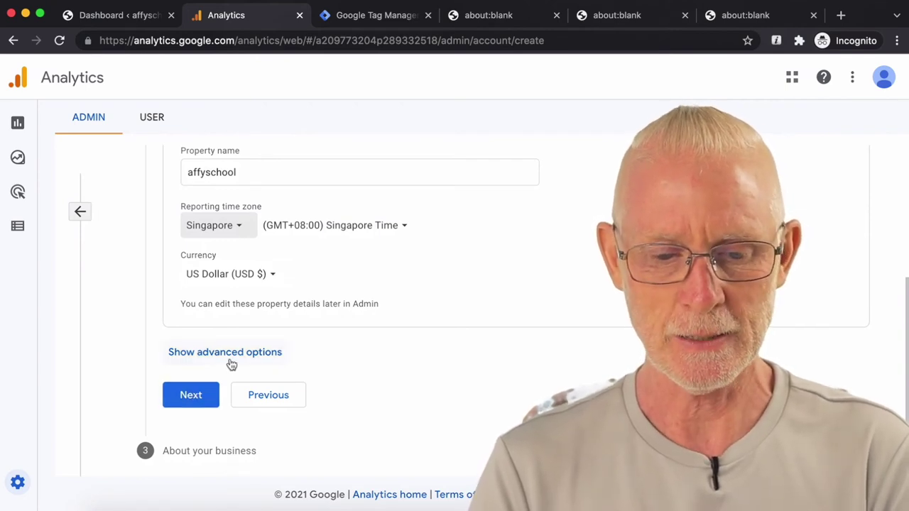
left_click(198, 405)
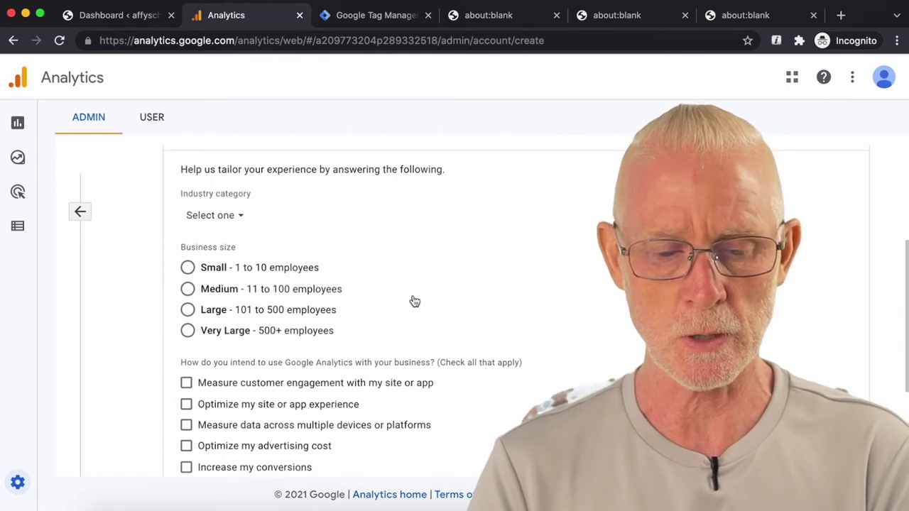
Step: Choose Medium business size with customer engagement and site/app experience goals
scroll(411, 300, "down", 1)
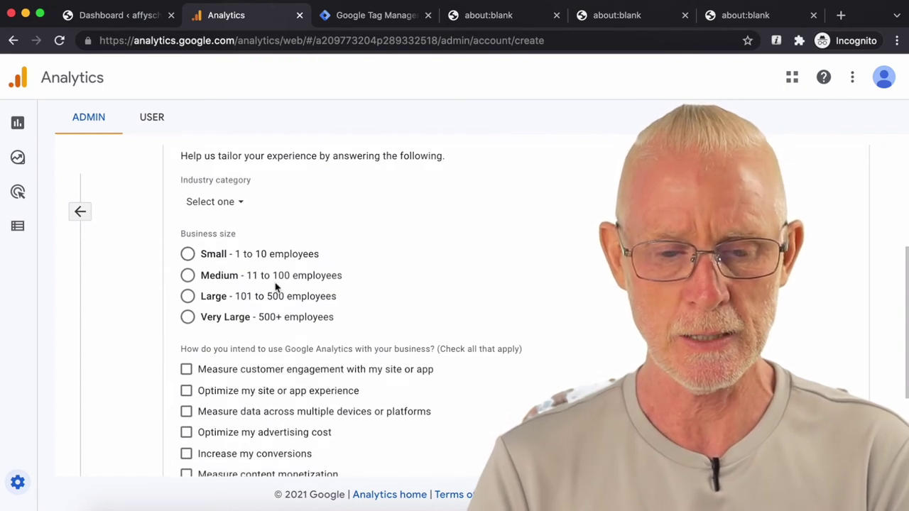
left_click(188, 276)
scroll(343, 272, "down", 3)
scroll(412, 254, "down", 1)
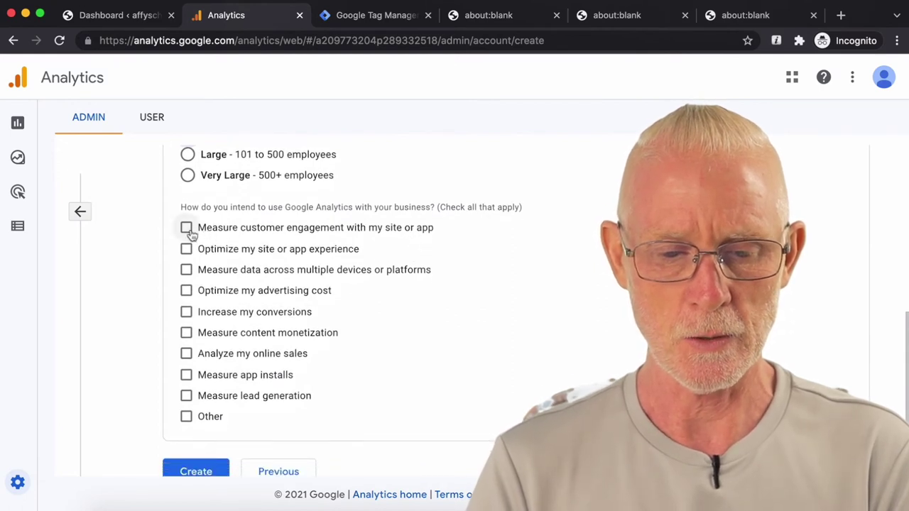
left_click(186, 228)
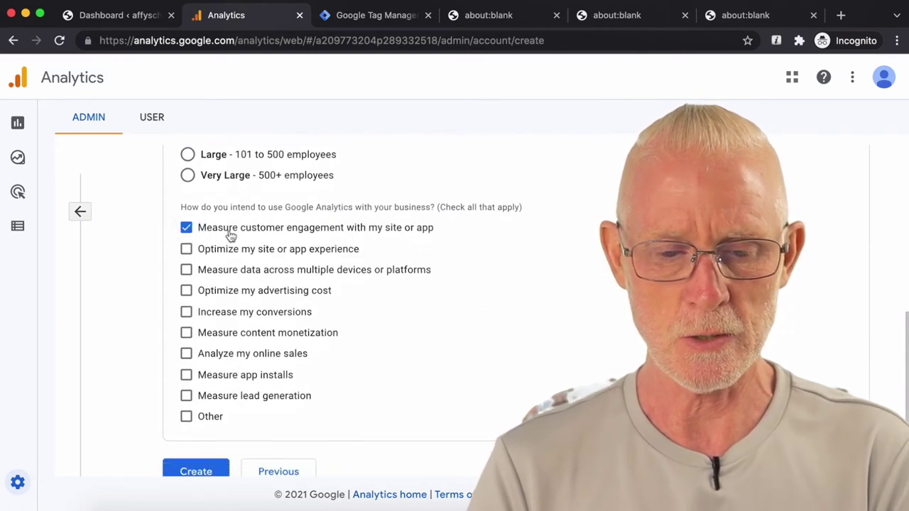
left_click(186, 248)
scroll(393, 298, "down", 1)
Step: Create the account and accept the terms of service, including the GDPR terms
left_click(196, 446)
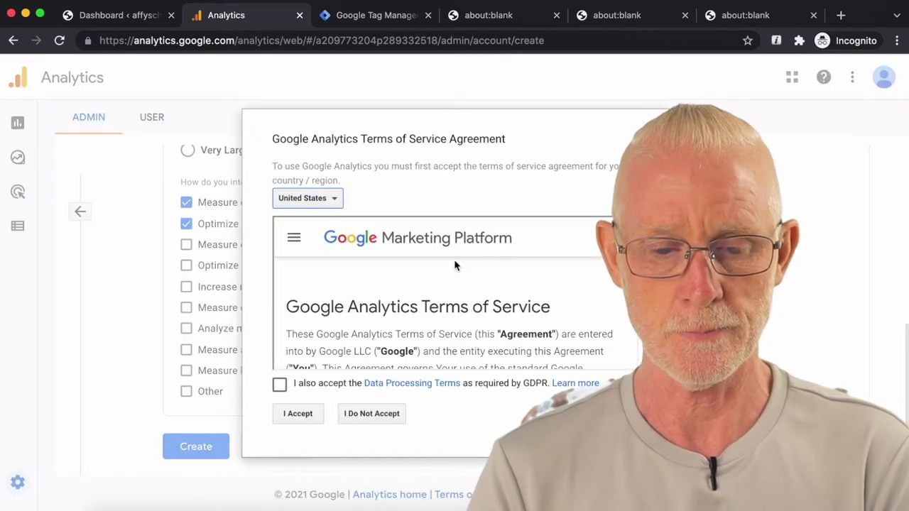
scroll(456, 264, "down", 5)
left_click(279, 383)
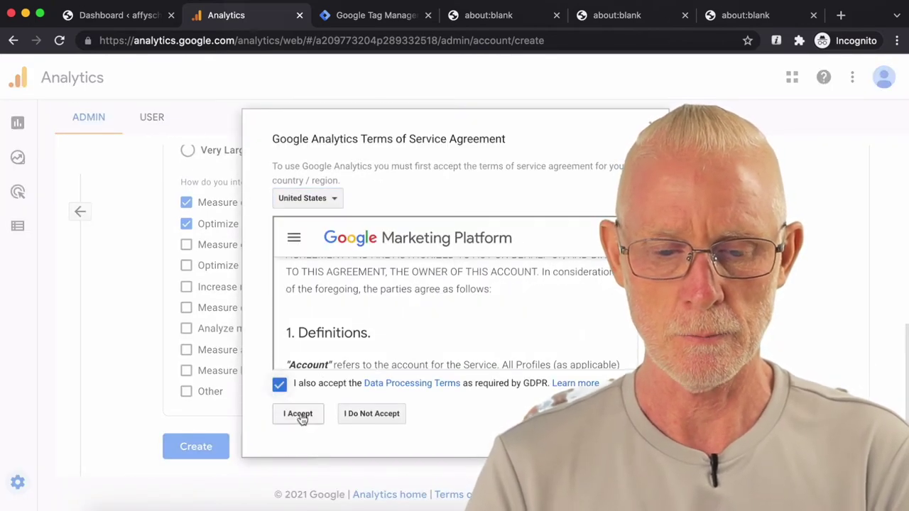
left_click(298, 413)
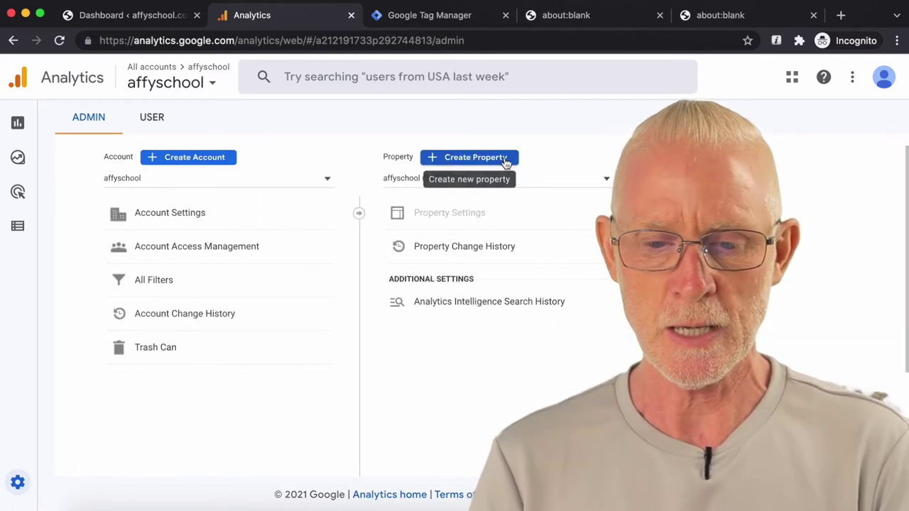
Step: Start a new property named 'affyschool' with Singapore as the reporting country
left_click(505, 162)
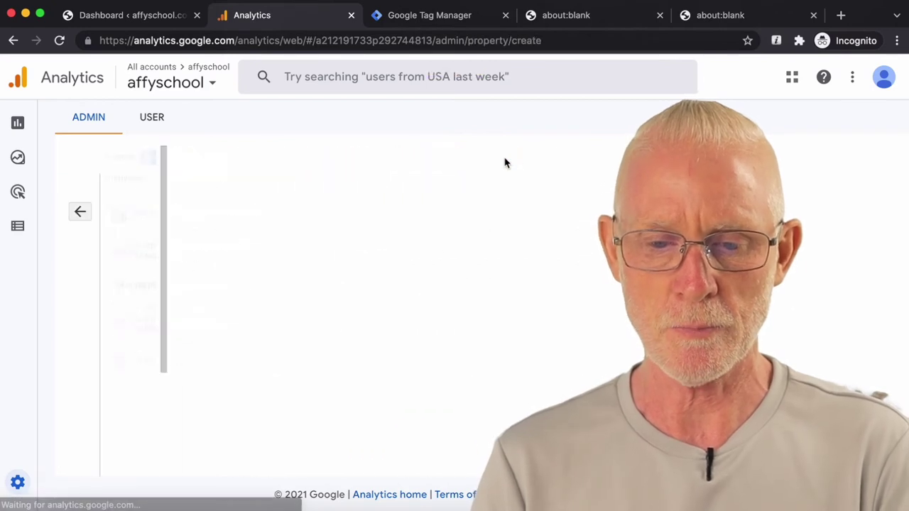
left_click(320, 371)
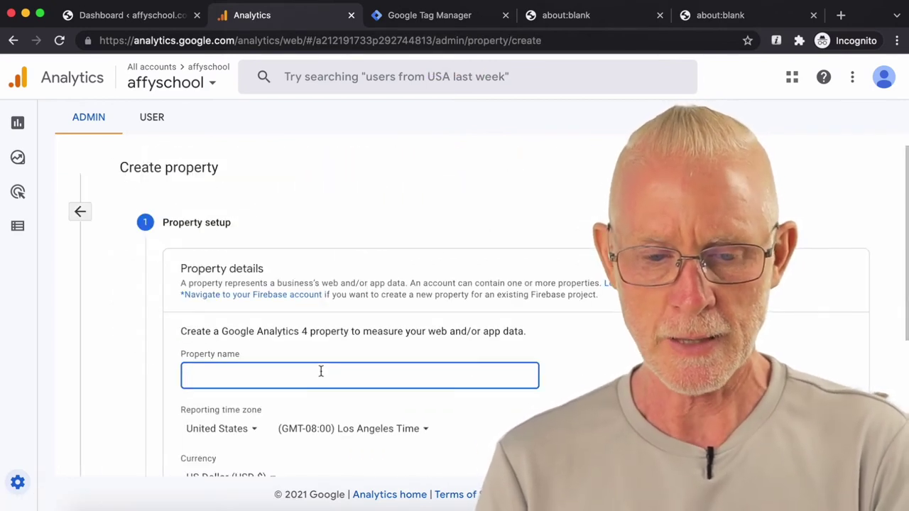
type("affyschool")
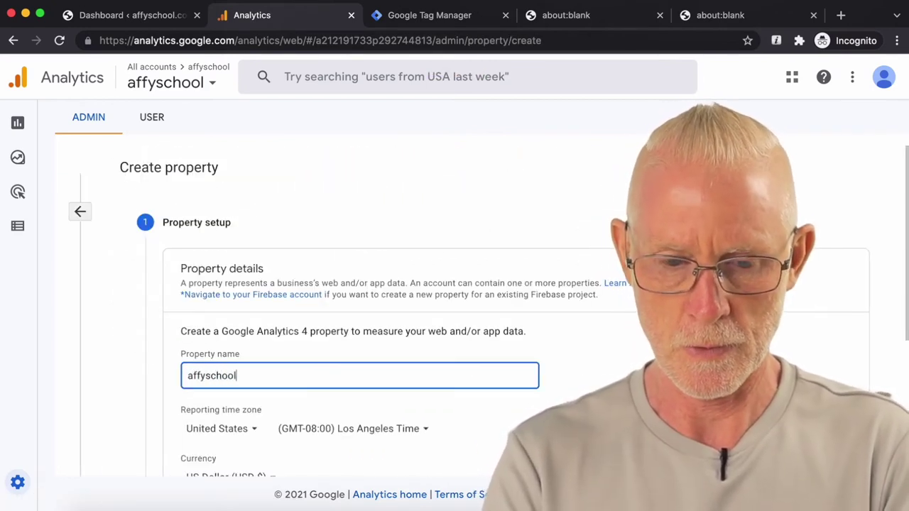
scroll(257, 326, "down", 3)
left_click(252, 306)
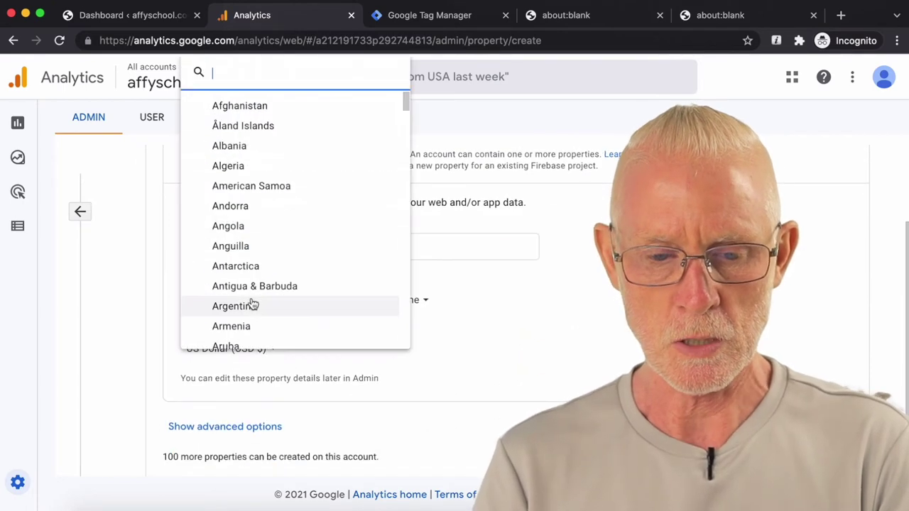
type("s")
scroll(253, 305, "down", 2)
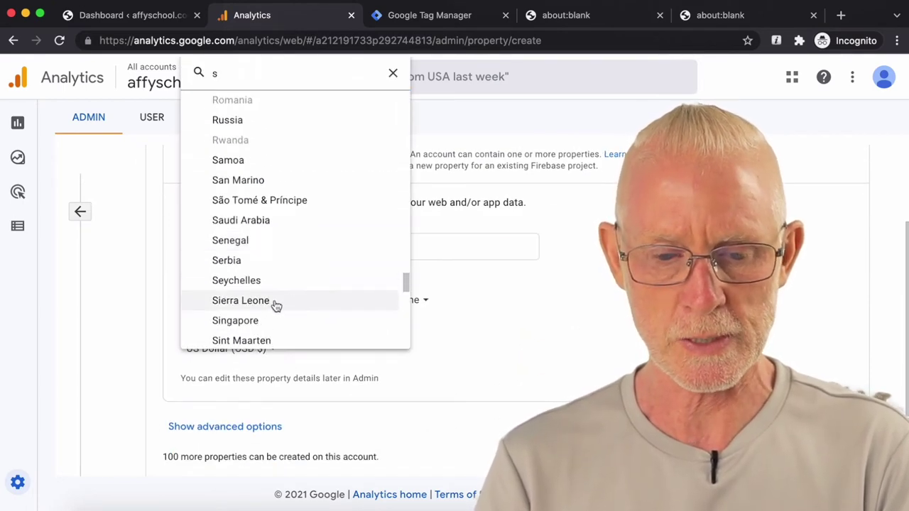
left_click(254, 323)
Step: Set business size to Medium, tick measuring customer engagement, and create the property
scroll(331, 292, "down", 3)
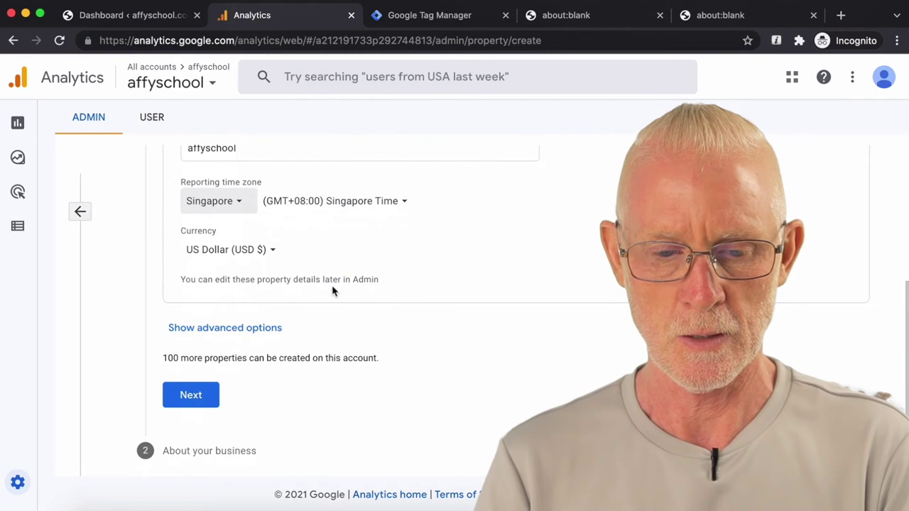
left_click(210, 392)
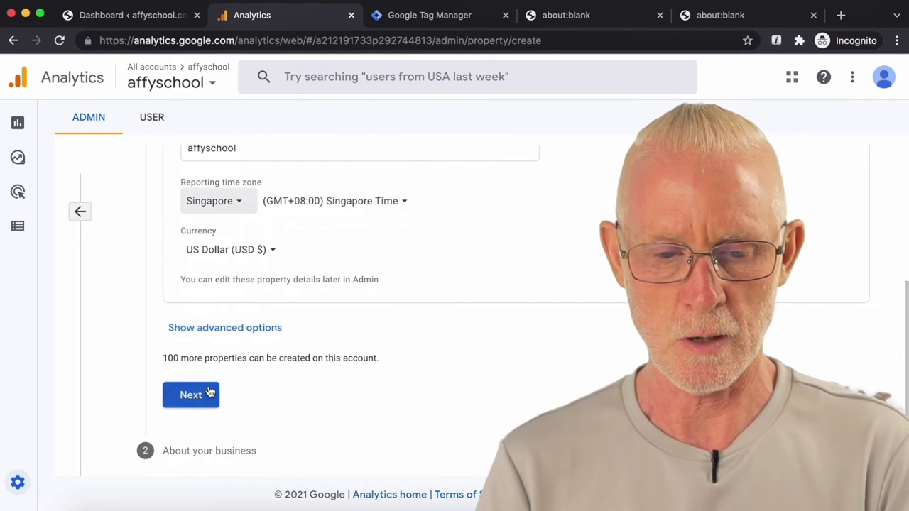
left_click(253, 327)
scroll(416, 337, "down", 2)
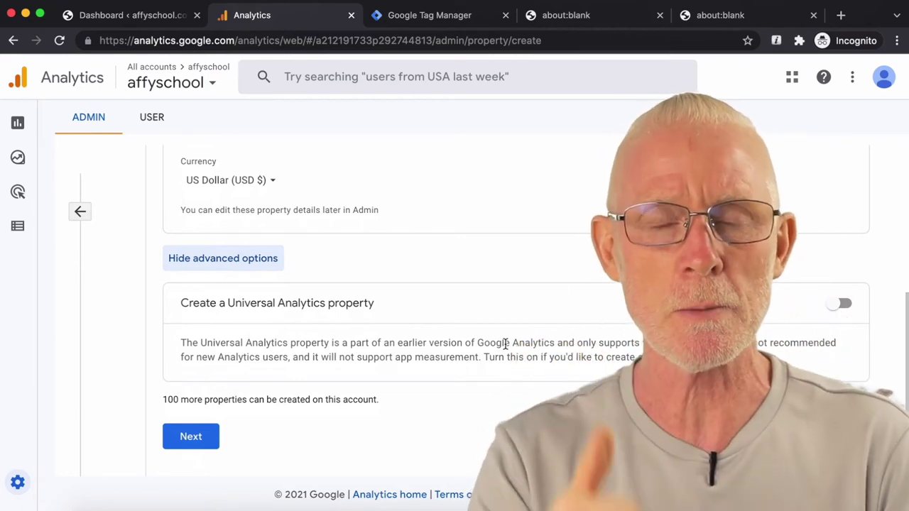
left_click(207, 437)
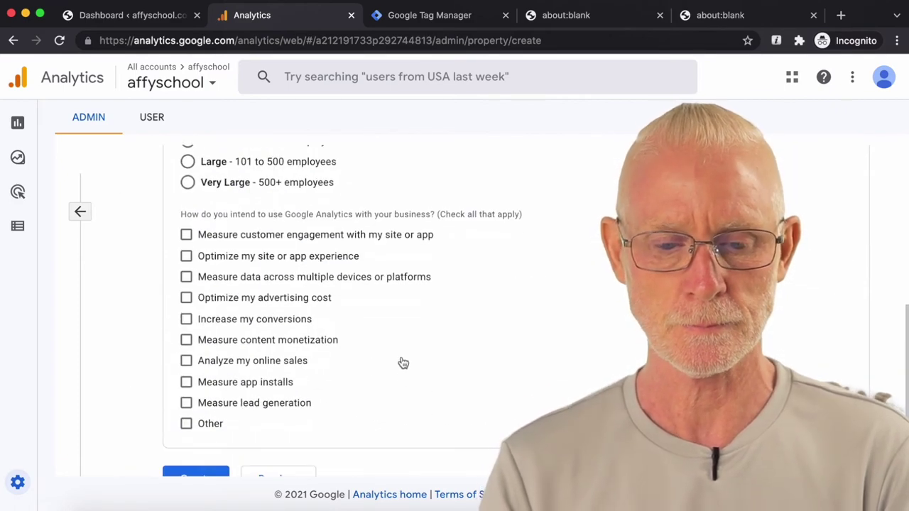
scroll(402, 363, "up", 3)
left_click(202, 221)
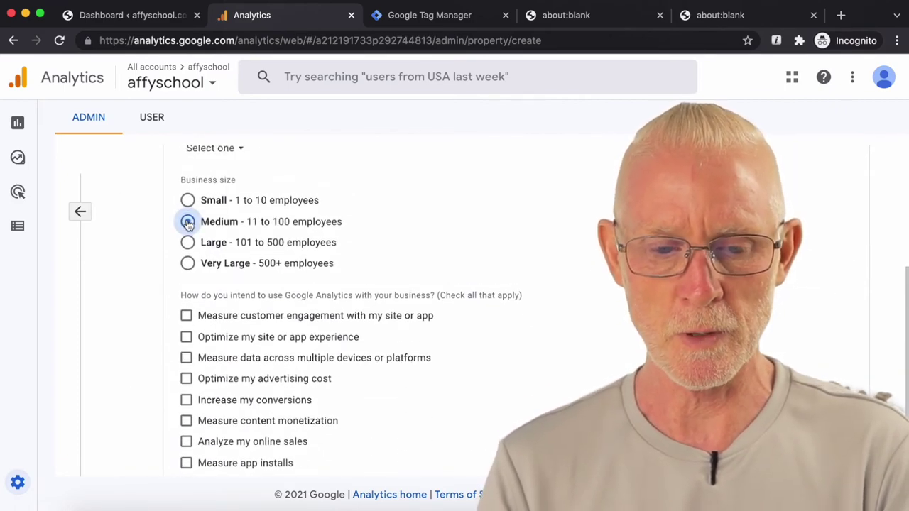
left_click(186, 315)
scroll(374, 318, "down", 3)
left_click(196, 445)
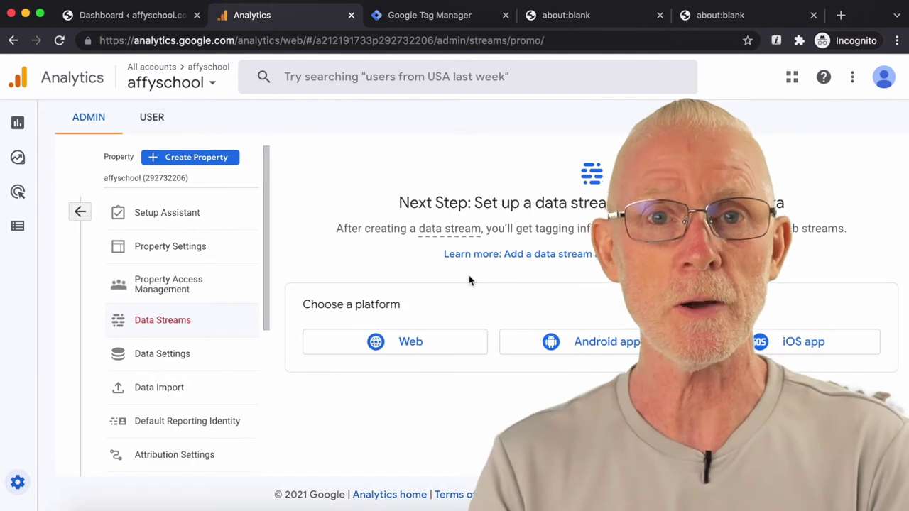
left_click(424, 352)
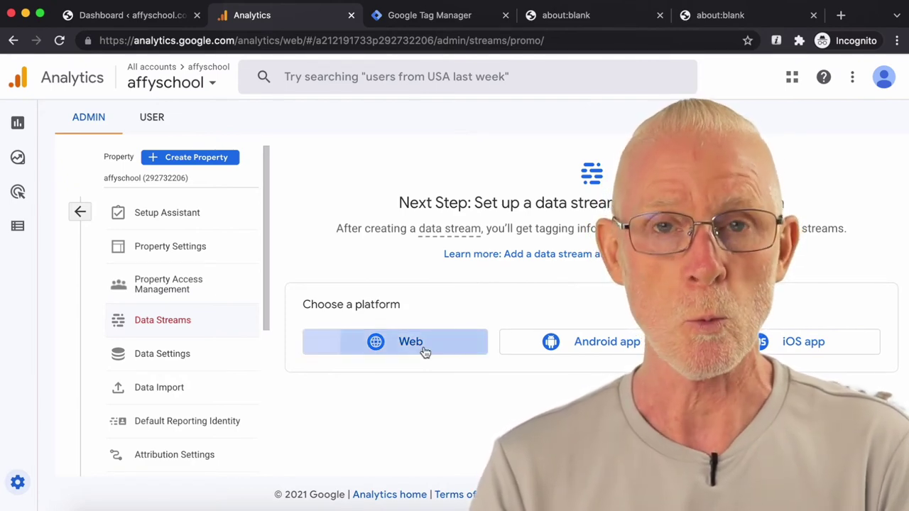
left_click(401, 207)
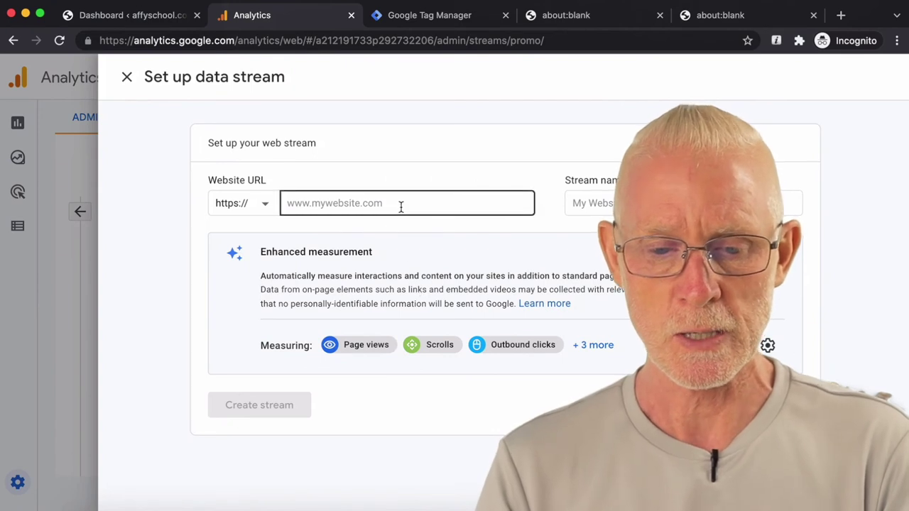
left_click(265, 205)
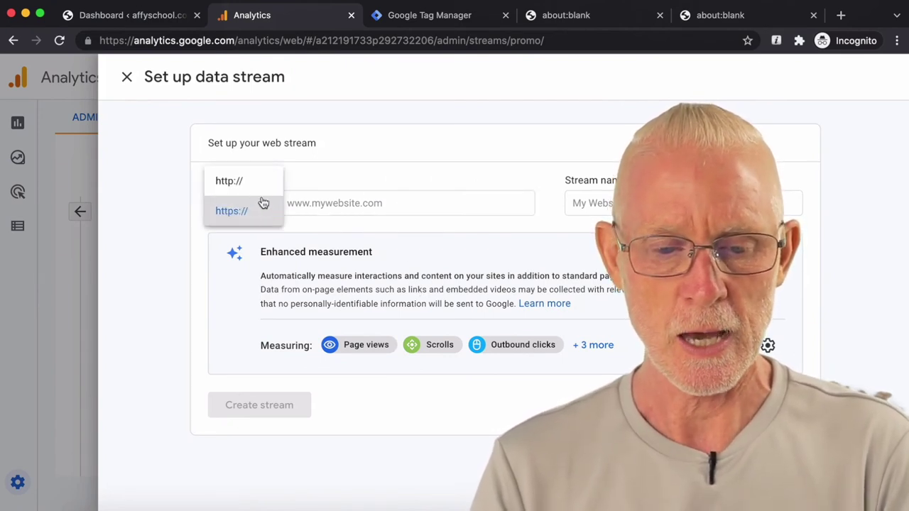
left_click(350, 205)
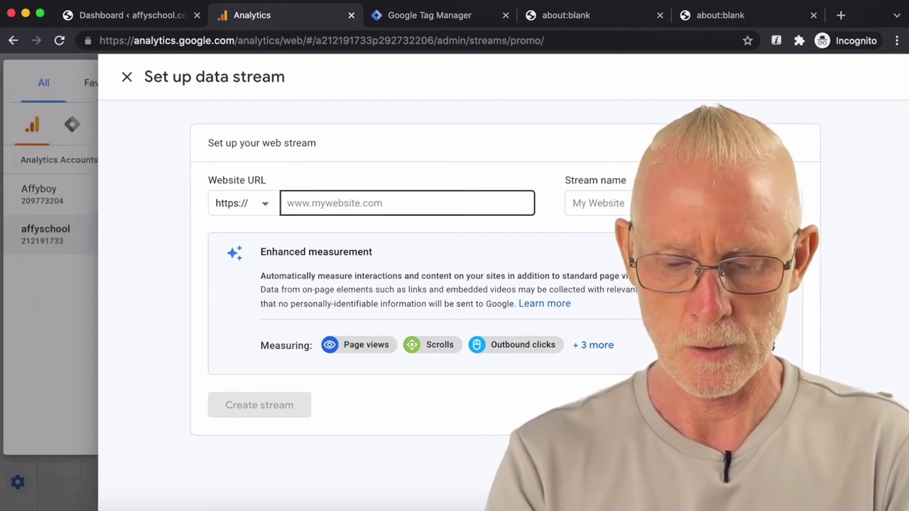
left_click(360, 203)
type("a")
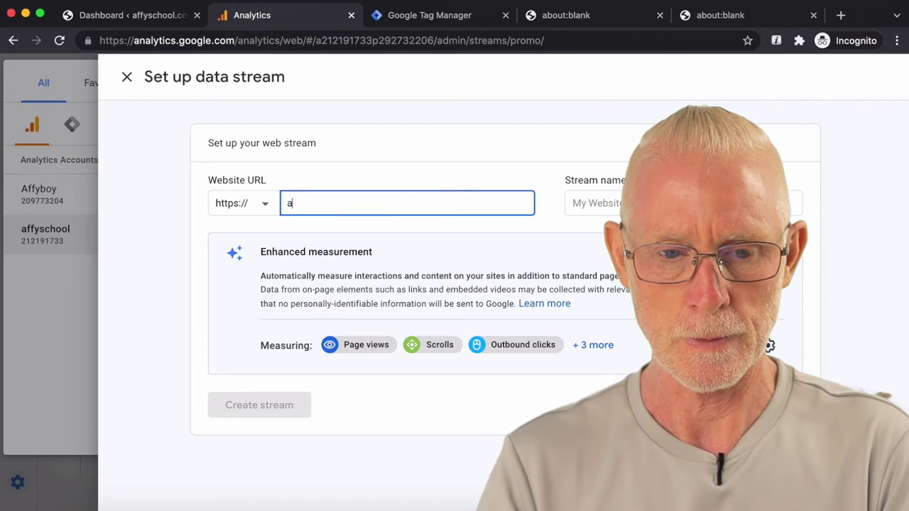
type("ffyscho")
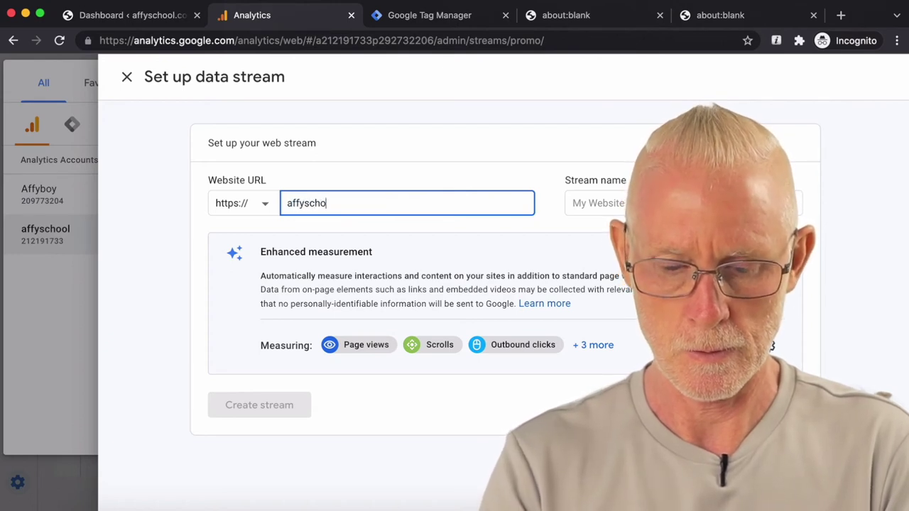
type("ol.com")
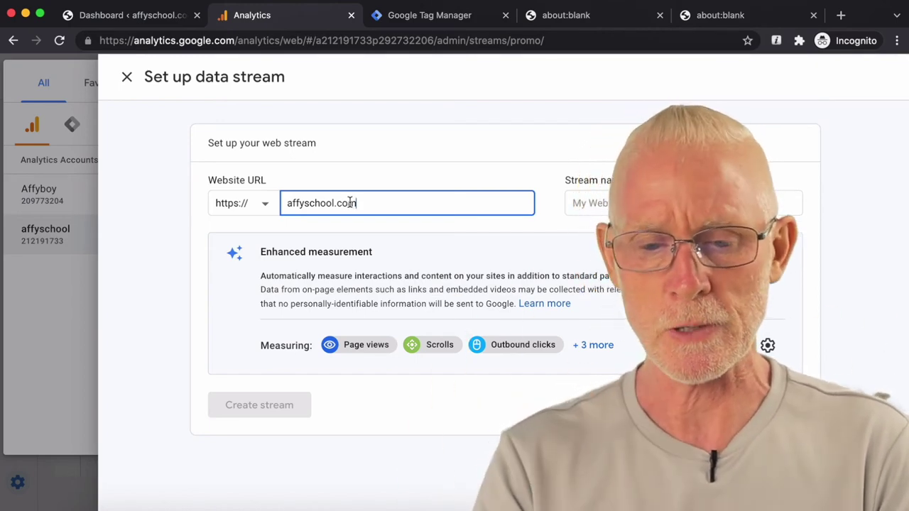
double_click(320, 203)
key("ctrl+c")
key("Tab")
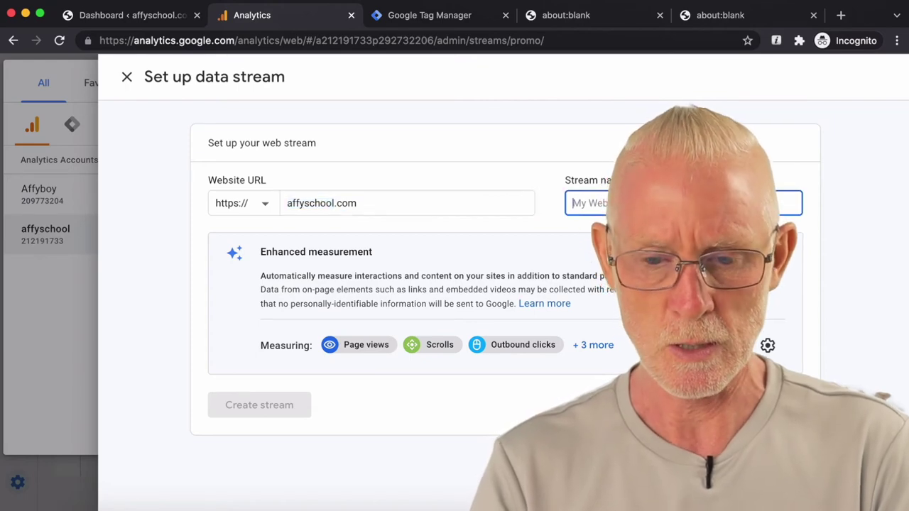
key("ctrl+v")
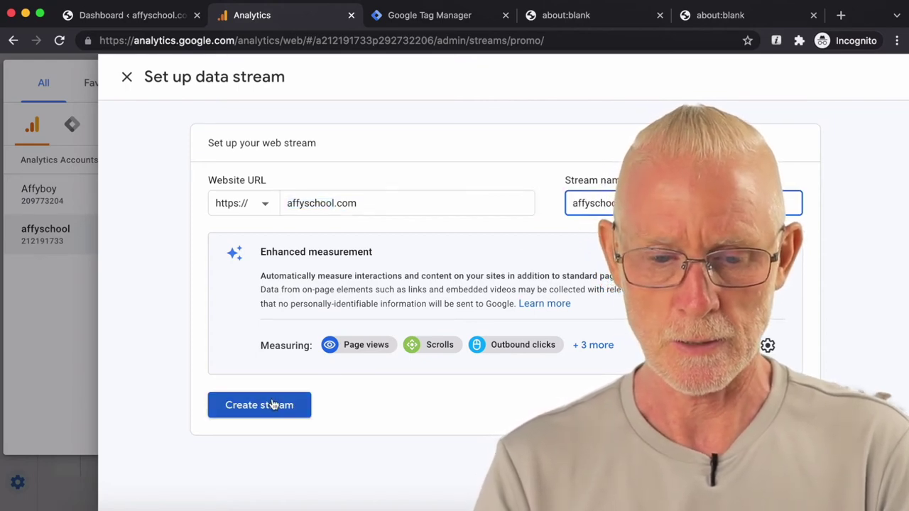
left_click(272, 405)
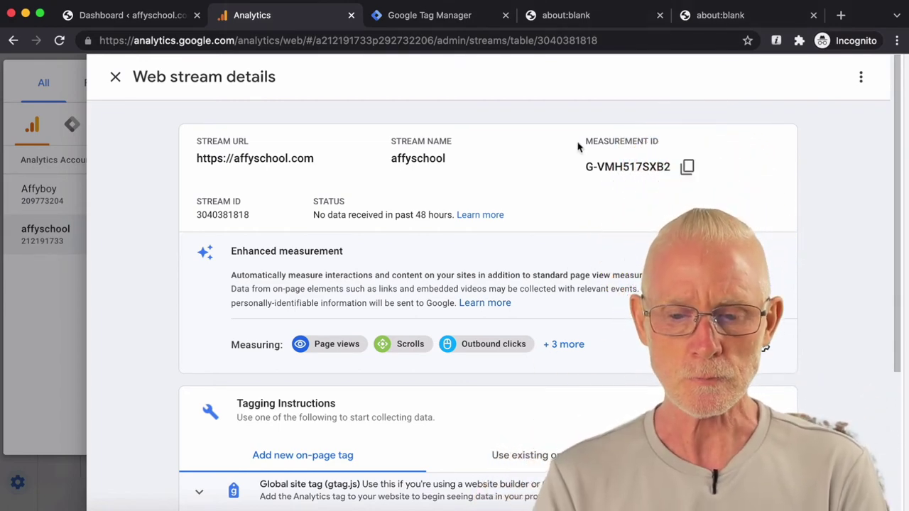
Step: Select the stream's measurement ID and scroll down to the tagging instructions
left_click_drag(586, 168, 654, 167)
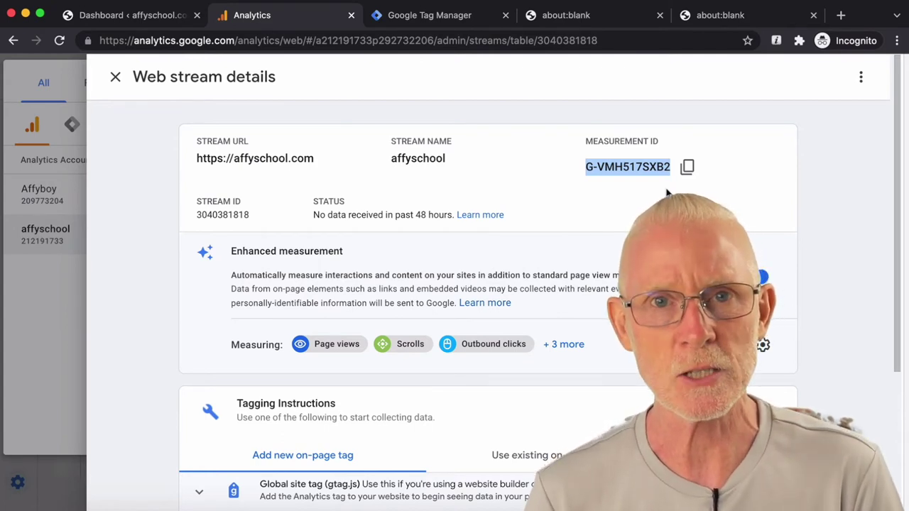
scroll(666, 193, "down", 5)
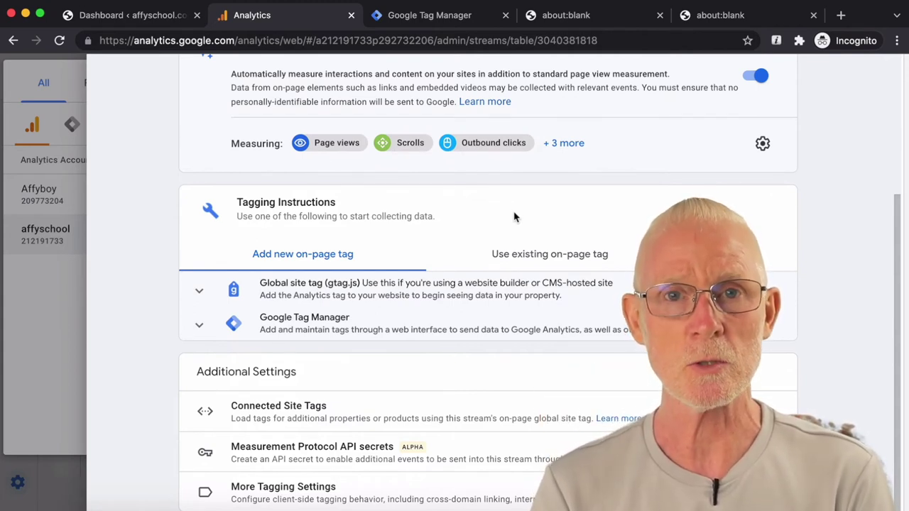
Step: In Tag Manager, start an account named 'affyschool' located in Singapore
left_click(455, 11)
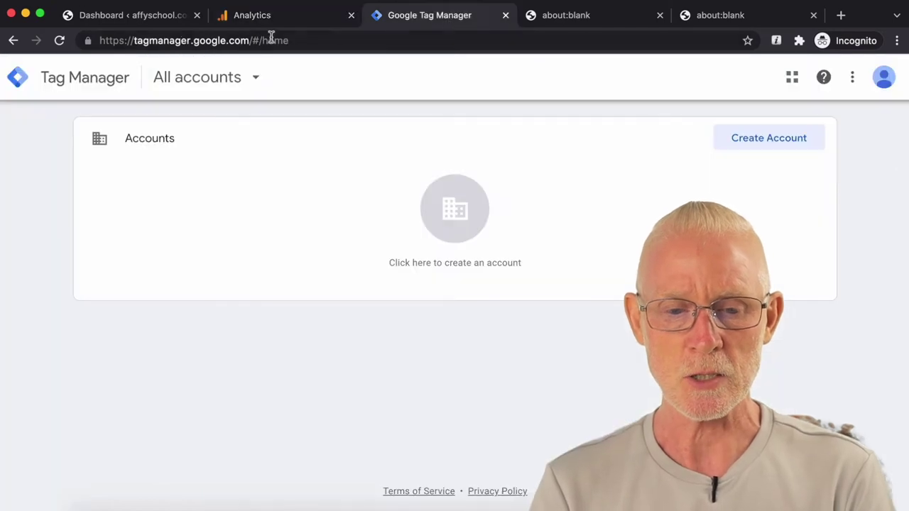
left_click_drag(249, 41, 129, 43)
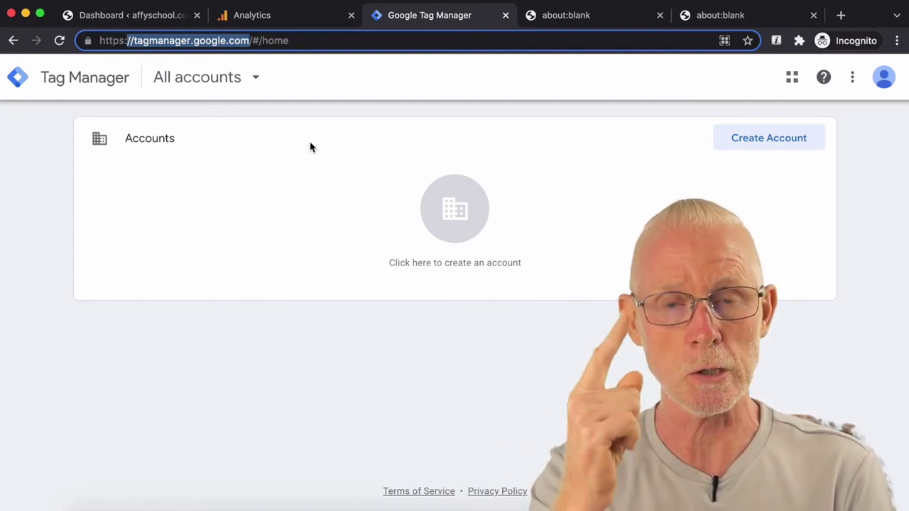
left_click(782, 139)
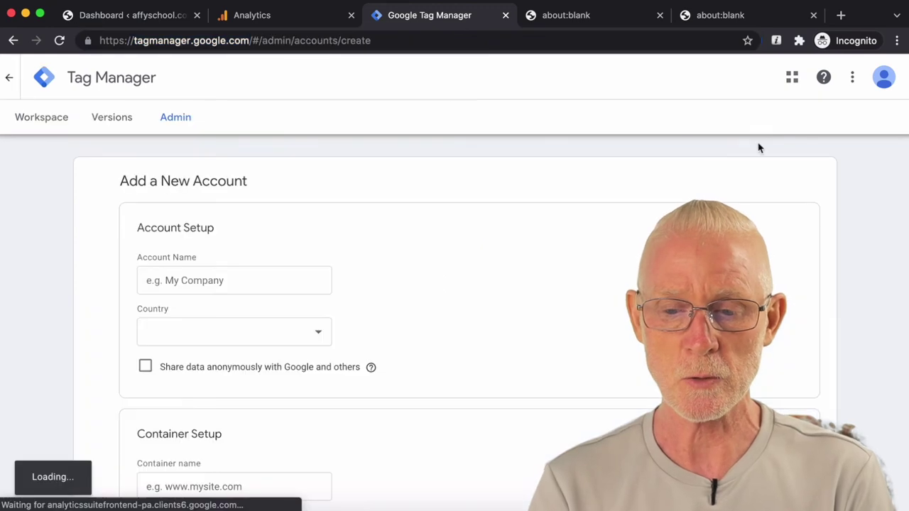
scroll(710, 166, "down", 1)
left_click(304, 241)
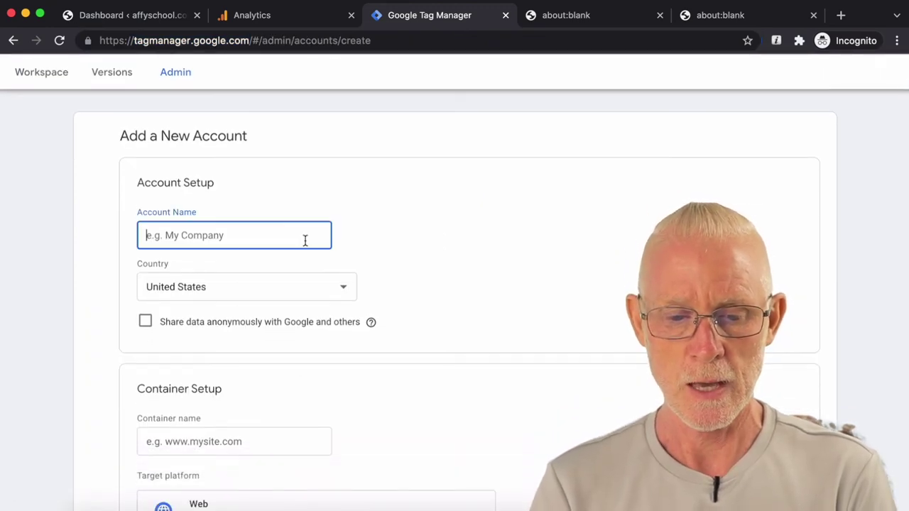
type("affyschool")
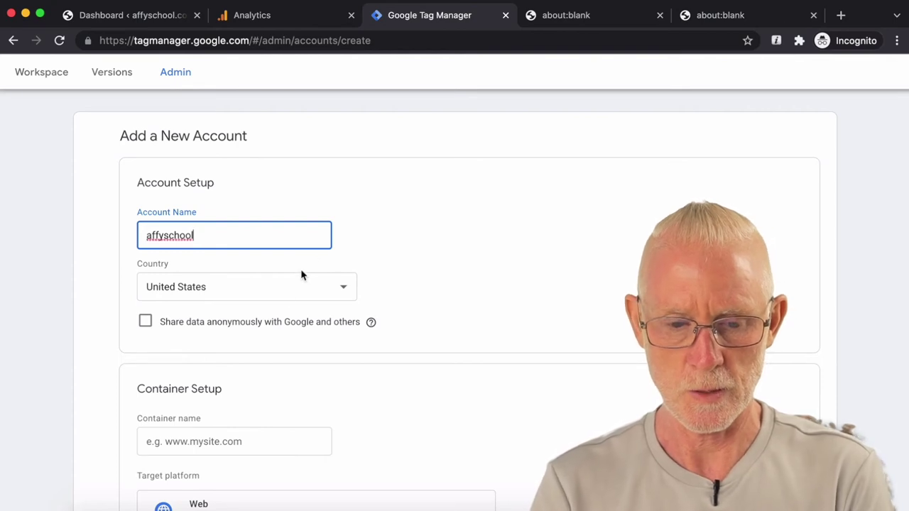
left_click(282, 294)
scroll(282, 296, "up", 5)
scroll(283, 296, "down", 1)
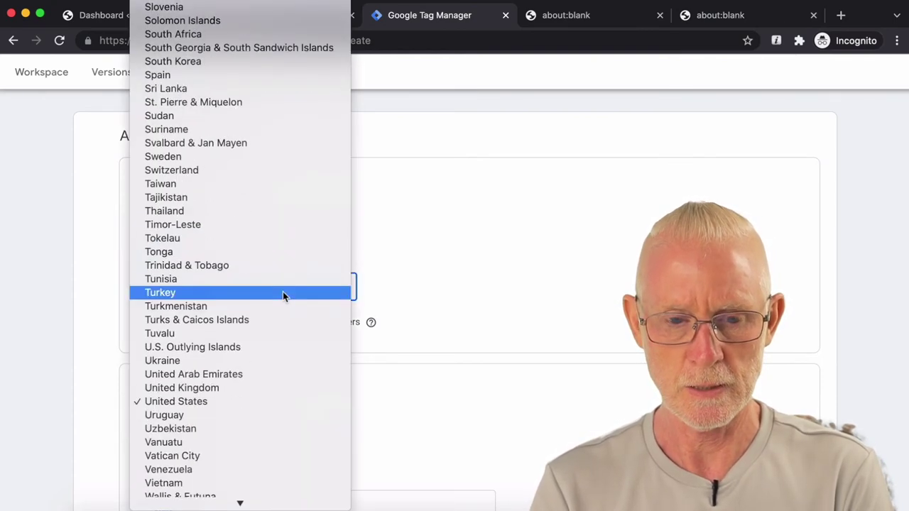
scroll(266, 335, "down", 1)
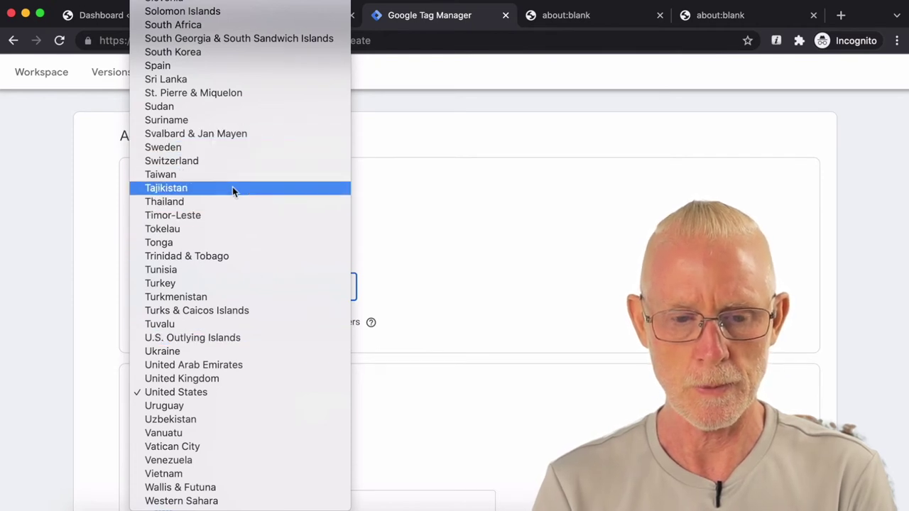
scroll(259, 128, "up", 5)
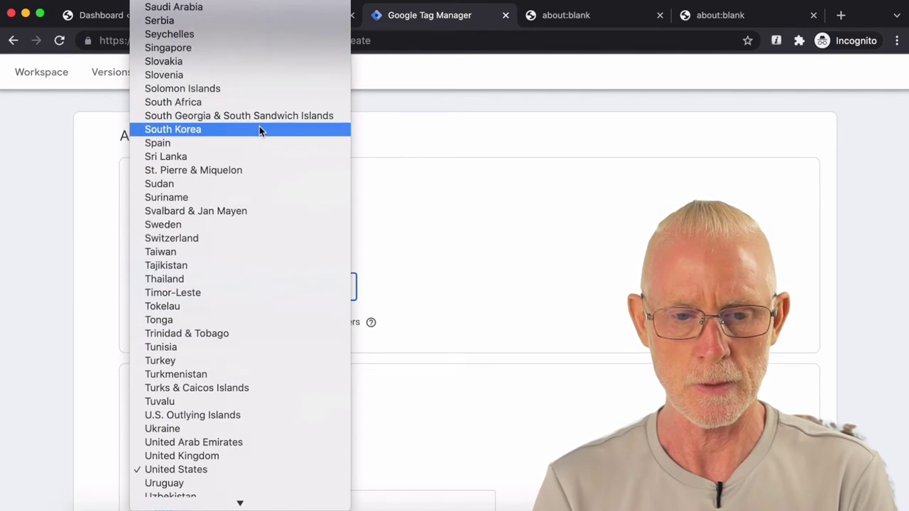
left_click(259, 48)
Step: Name the container 'affyschool', target the Web platform, and create it
scroll(329, 152, "down", 1)
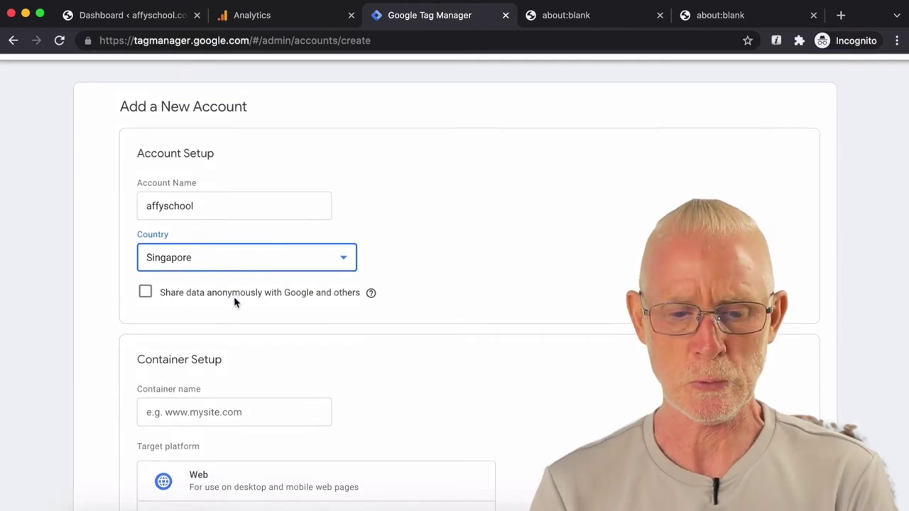
scroll(234, 305, "down", 1)
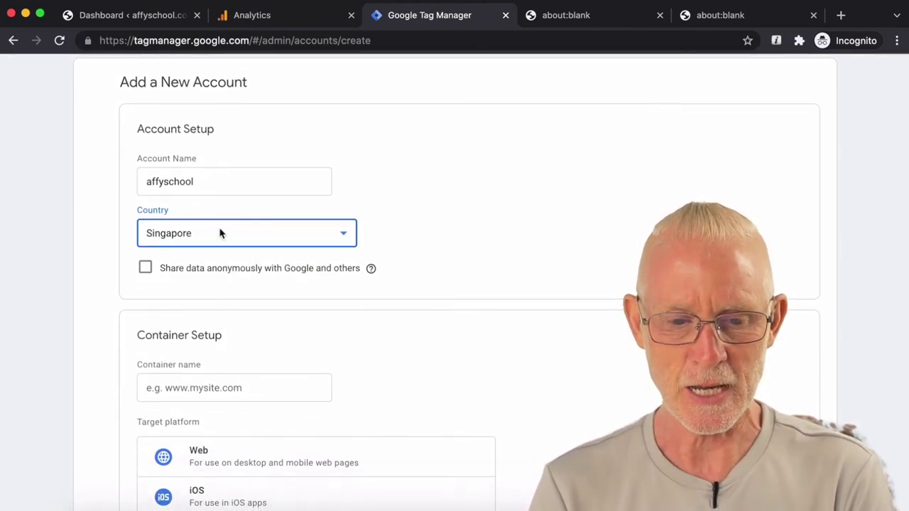
double_click(177, 183)
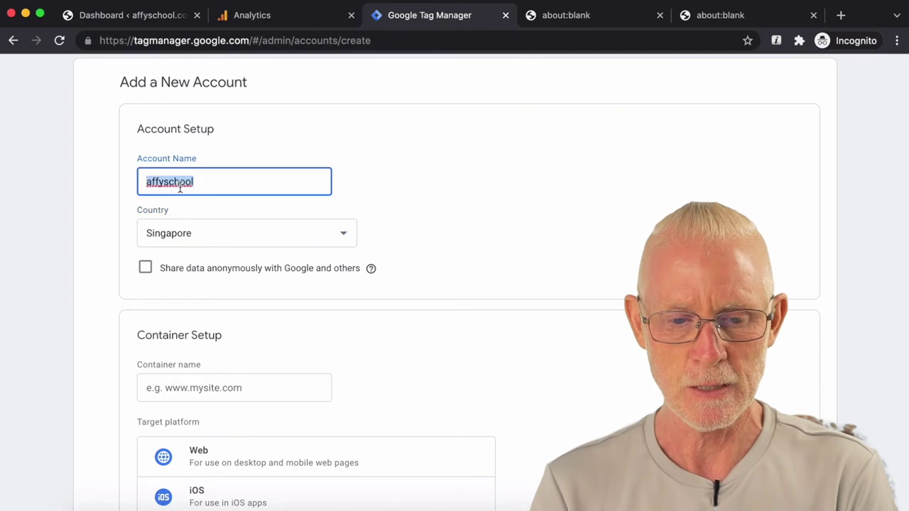
left_click(196, 386)
key("ctrl+v")
scroll(421, 377, "down", 2)
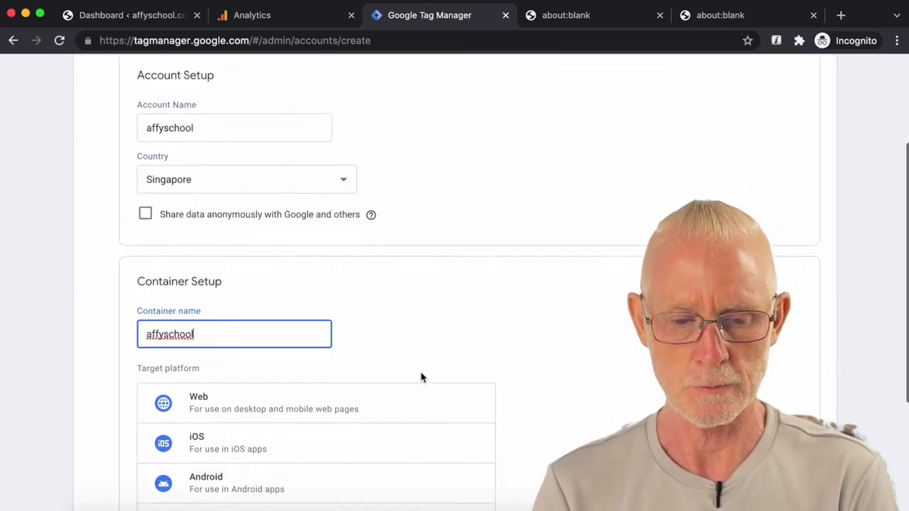
scroll(421, 377, "down", 4)
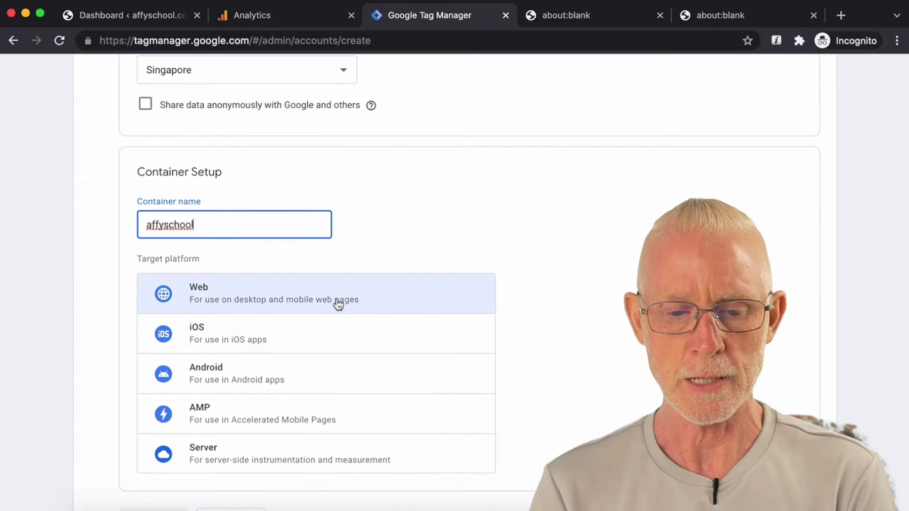
left_click(338, 303)
scroll(464, 286, "down", 1)
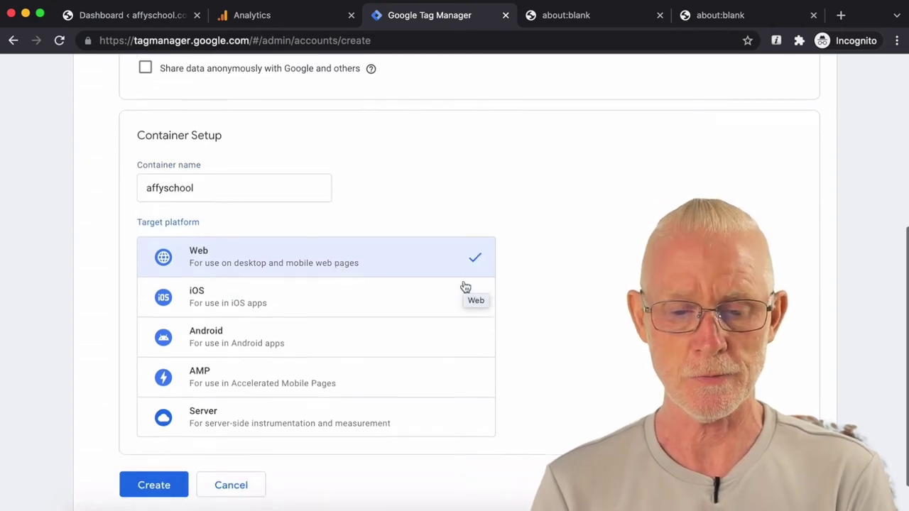
scroll(465, 286, "down", 1)
left_click(150, 444)
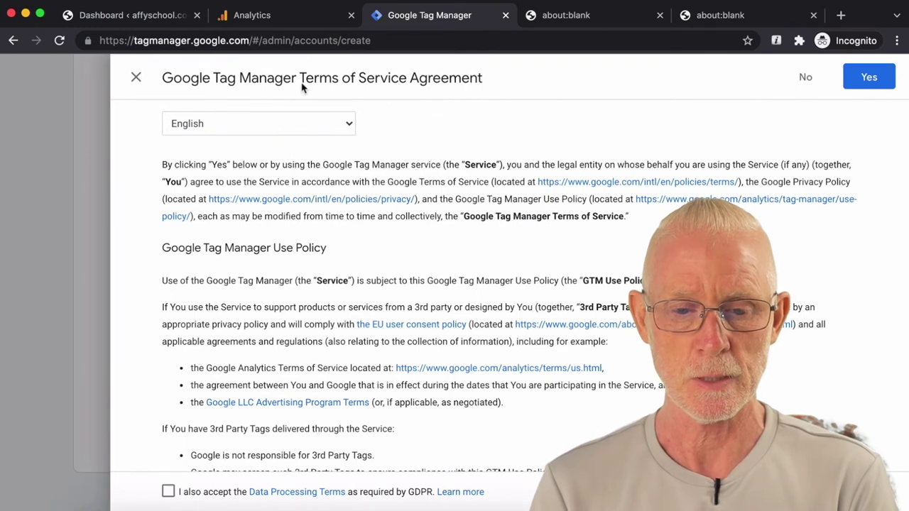
Step: Accept the GDPR data processing terms and the Tag Manager terms of service
scroll(265, 328, "down", 2)
left_click(168, 491)
scroll(348, 383, "down", 5)
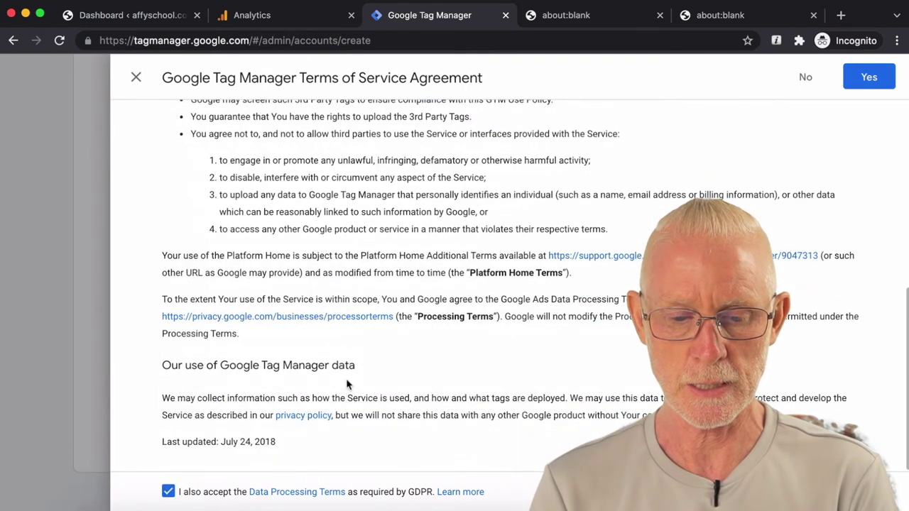
left_click(867, 80)
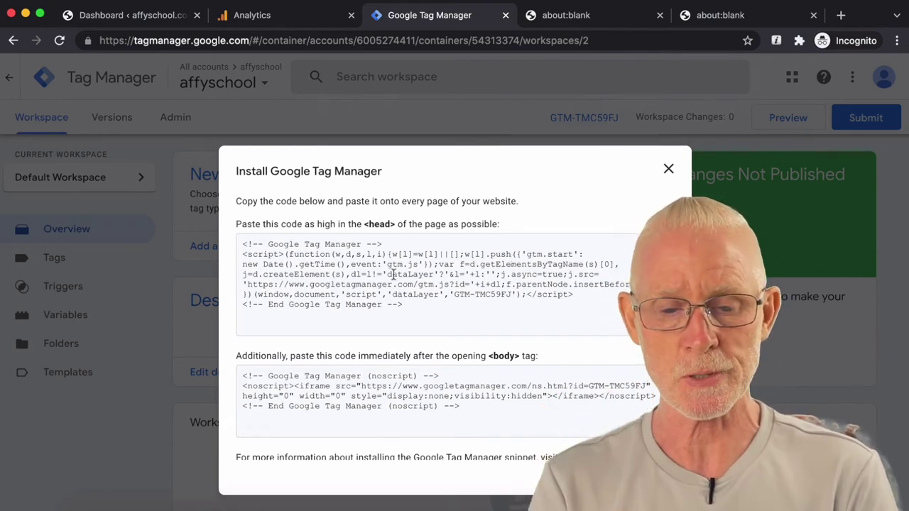
Step: Copy the head code snippet into a new blank text document
left_click_drag(244, 249, 447, 314)
key("super+c")
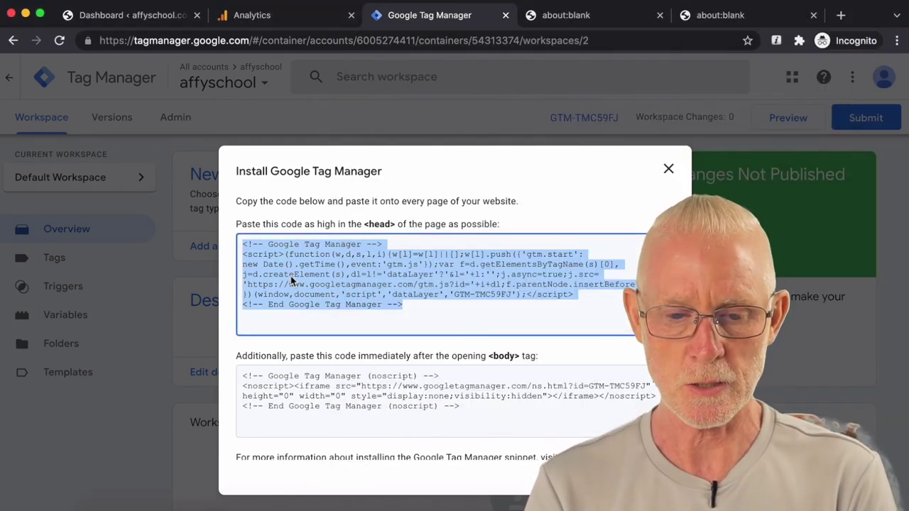
left_click(247, 501)
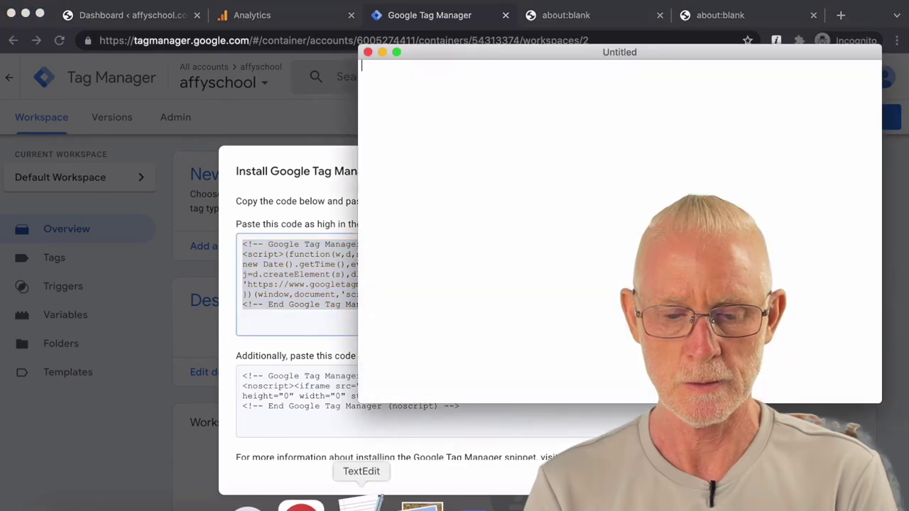
key("super+v")
key("Return")
key("Return")
key("Return")
key("Return")
key("Return")
key("Return")
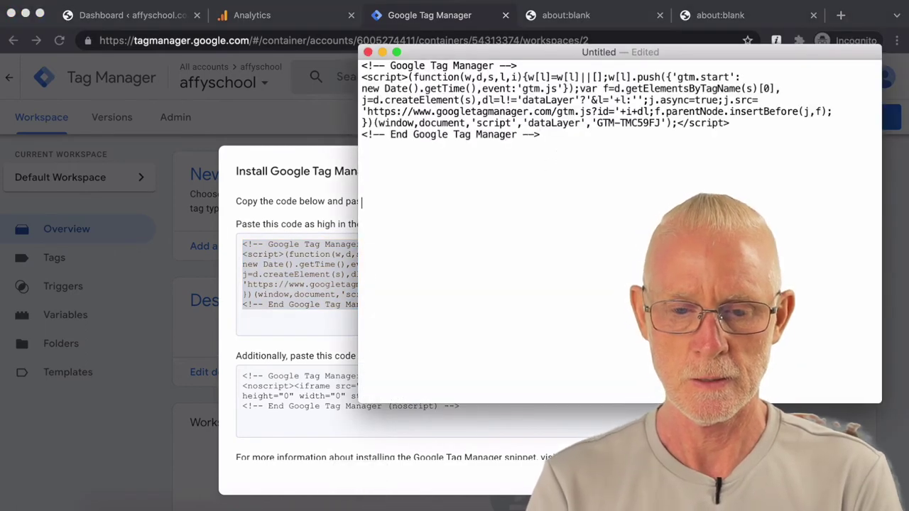
Step: Add the head placement instruction above the head code in the note
left_click(320, 319)
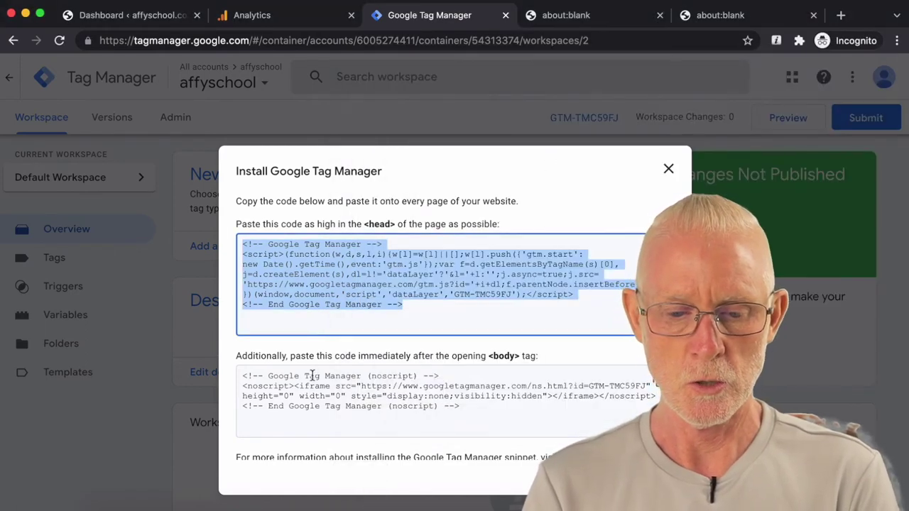
left_click(312, 376)
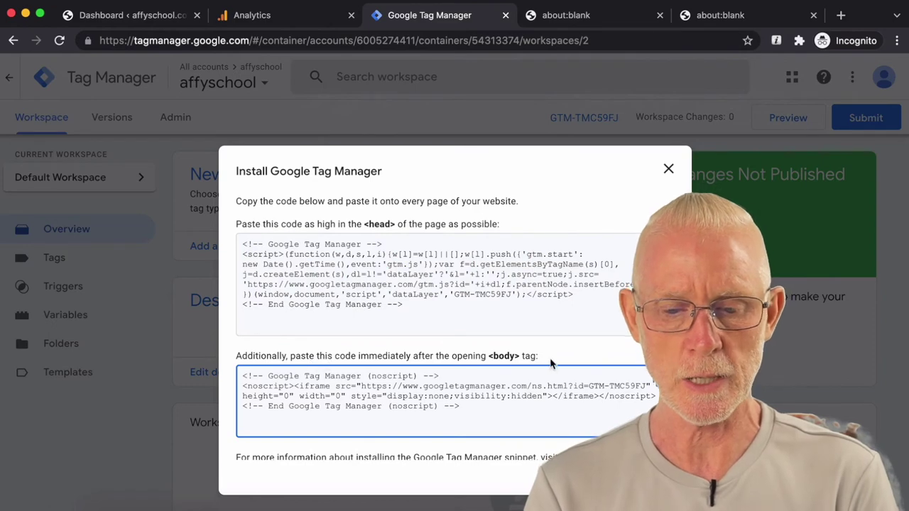
left_click_drag(515, 229, 235, 236)
key("super+c")
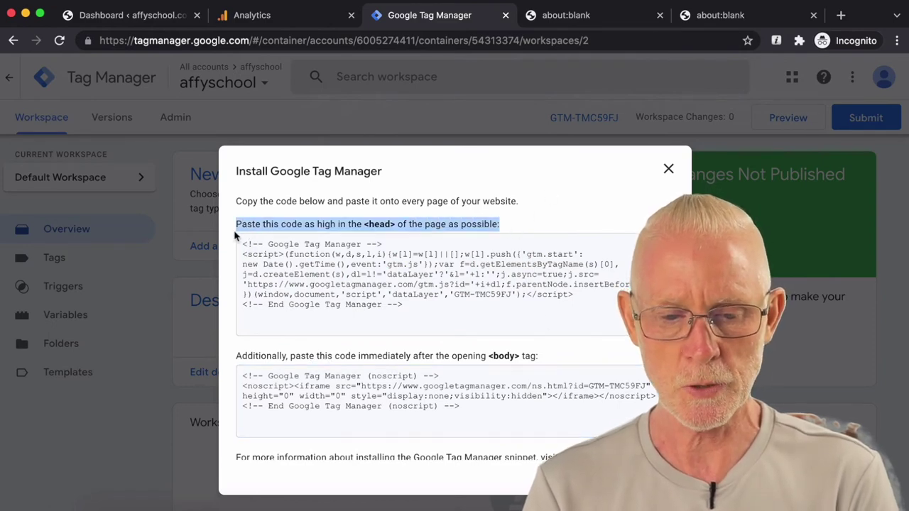
left_click(361, 498)
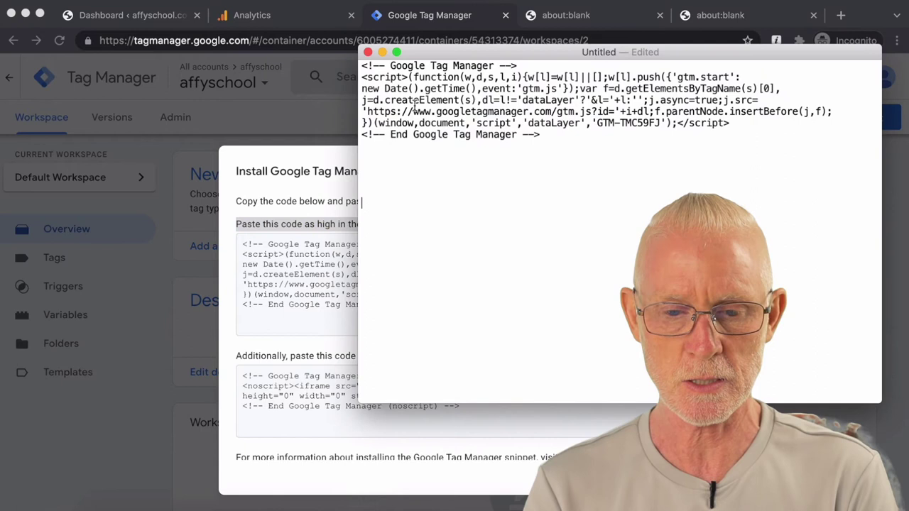
left_click(363, 65)
key("super+v")
key("Return")
key("Return")
key("Return")
key("Return")
key("Return")
key("Return")
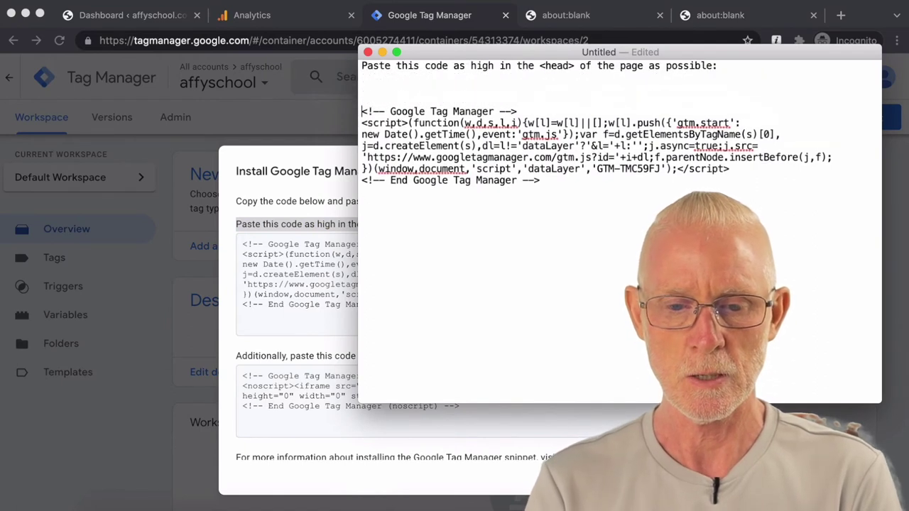
key("Return")
key("Return")
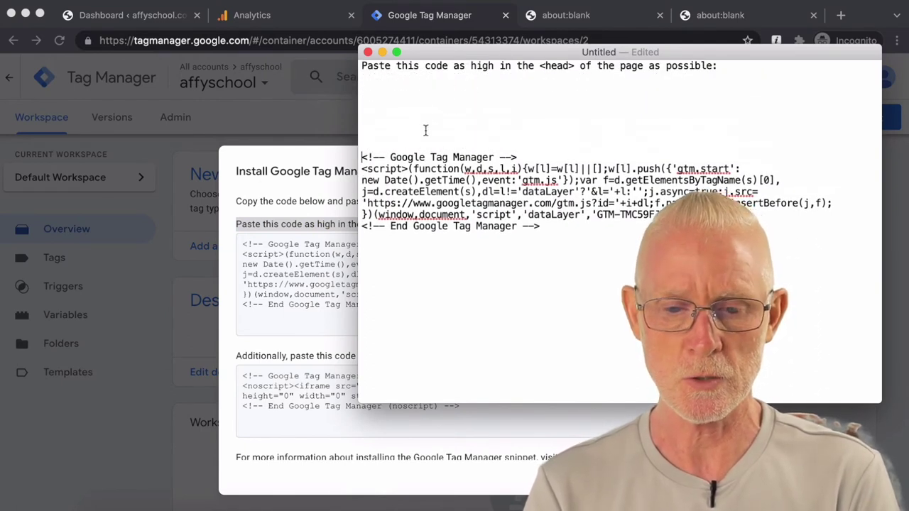
key("BackSpace")
key("BackSpace")
key("BackSpace")
key("BackSpace")
left_click(399, 225)
key("Return")
Step: Copy the body placement instruction line into the note
left_click(275, 292)
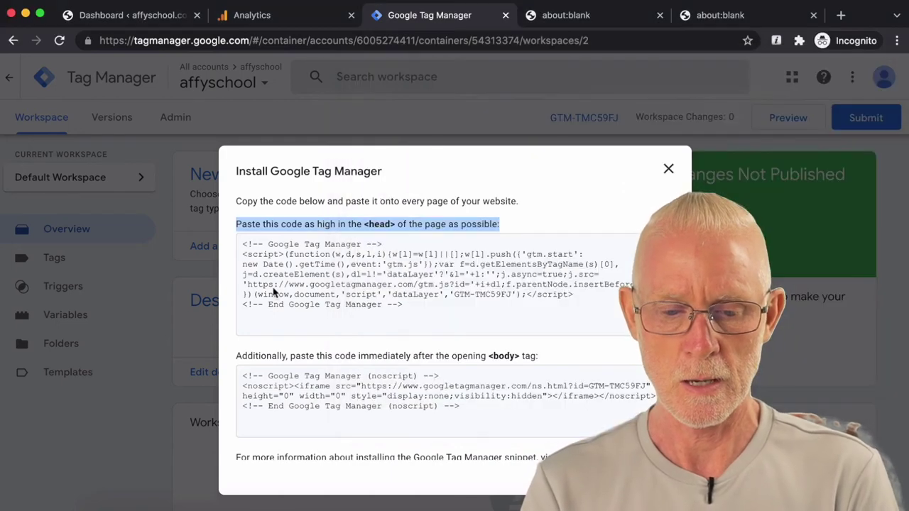
left_click(530, 355)
left_click(239, 358, "shift")
key("super+c")
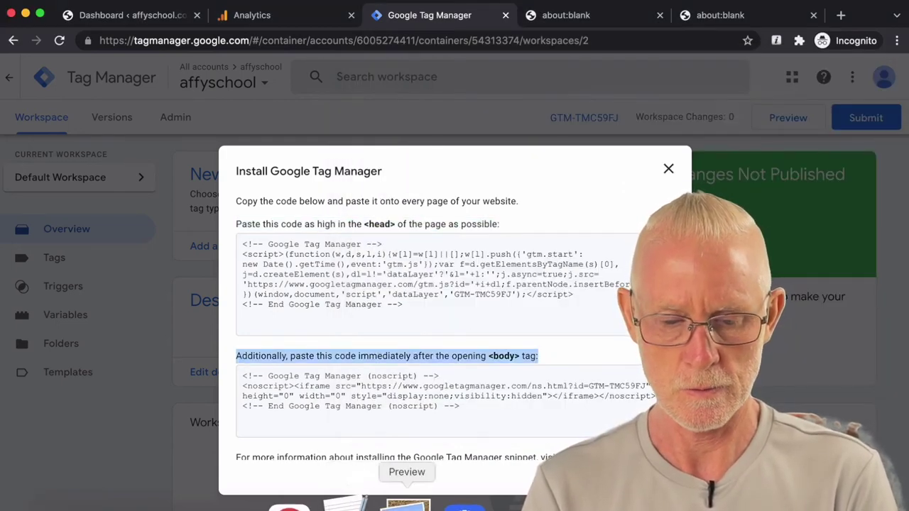
left_click(361, 505)
key("super+v")
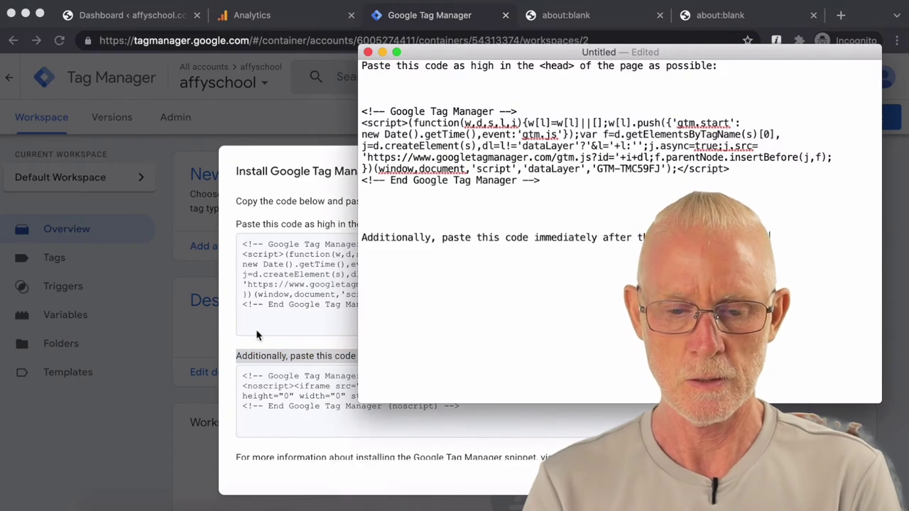
Step: Paste the noscript body code snippet into the note and close the install instructions
left_click(266, 343)
left_click(273, 396)
left_click(334, 394)
key("super+c")
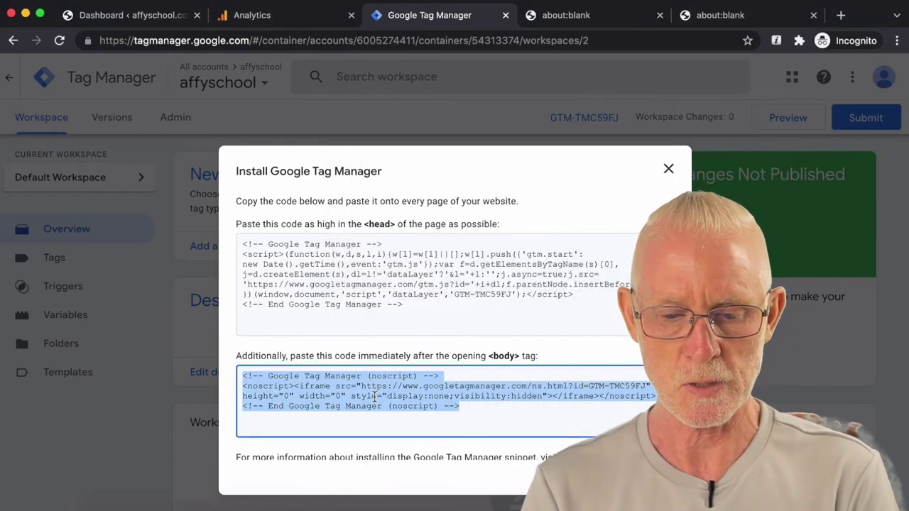
left_click(361, 506)
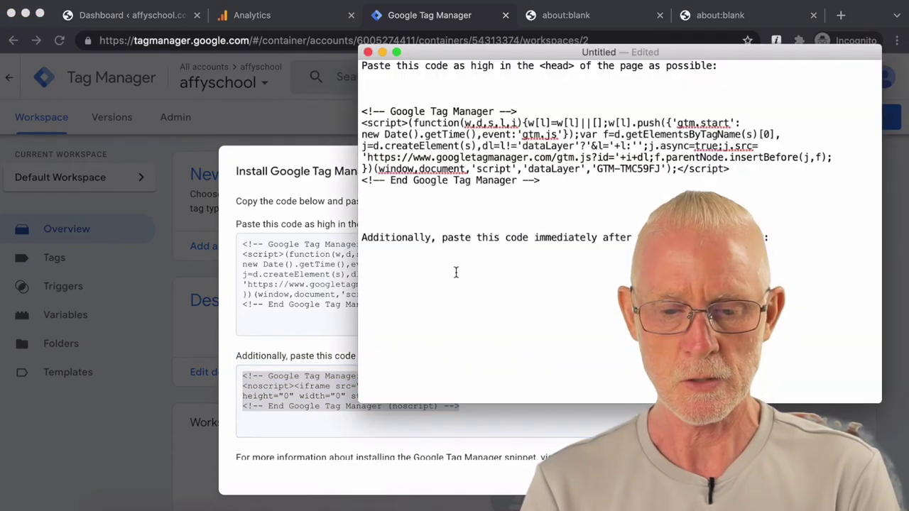
key("super+v")
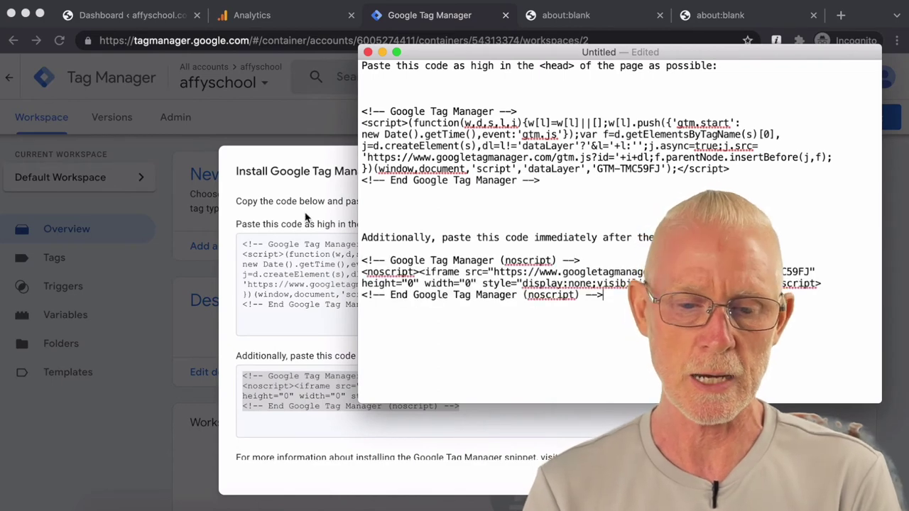
left_click(307, 218)
scroll(331, 231, "down", 1)
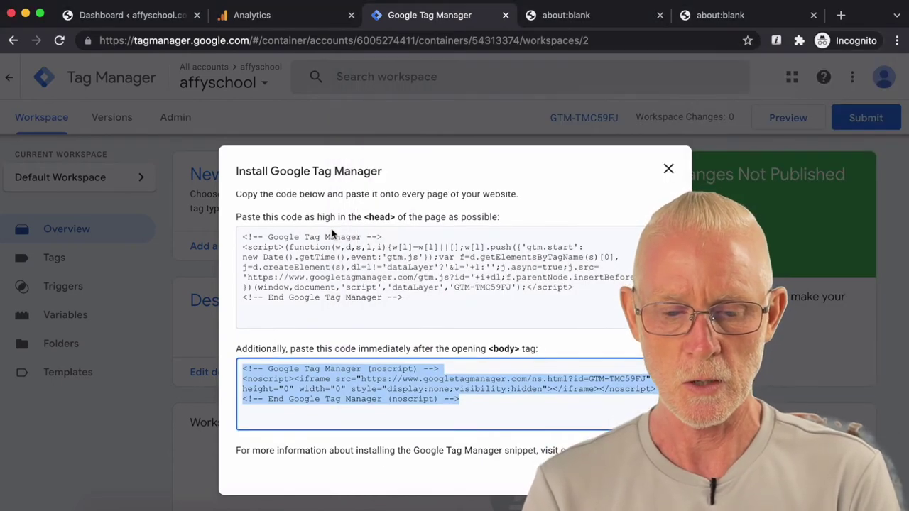
key("Escape")
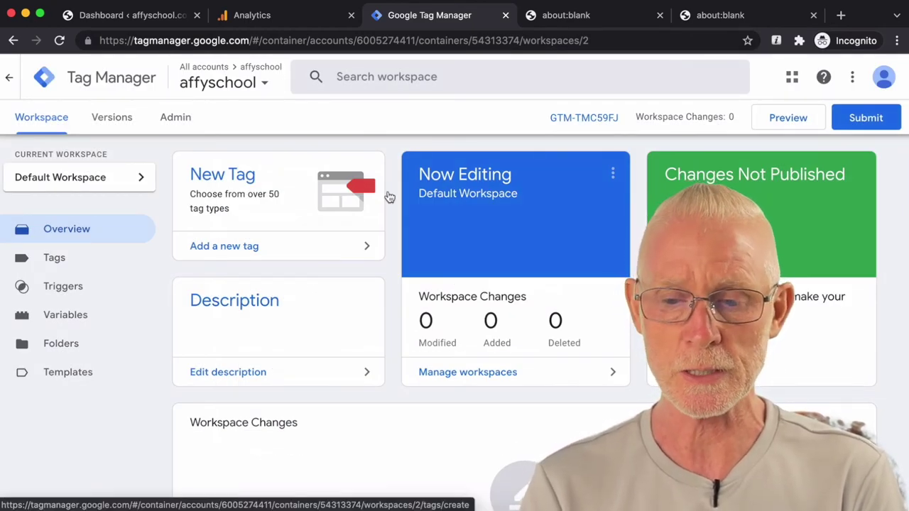
scroll(386, 197, "down", 1)
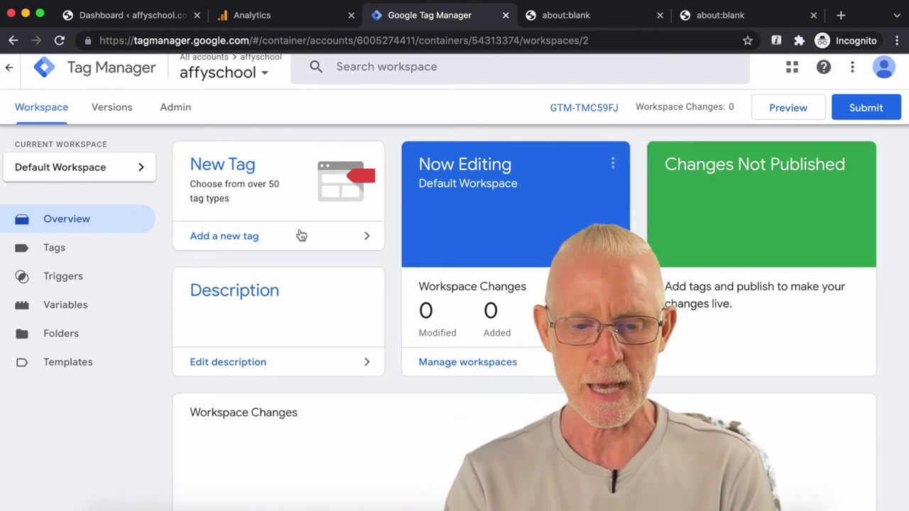
Step: Add a GA4 Configuration tag holding the pasted measurement ID and bring up its triggers
left_click(247, 239)
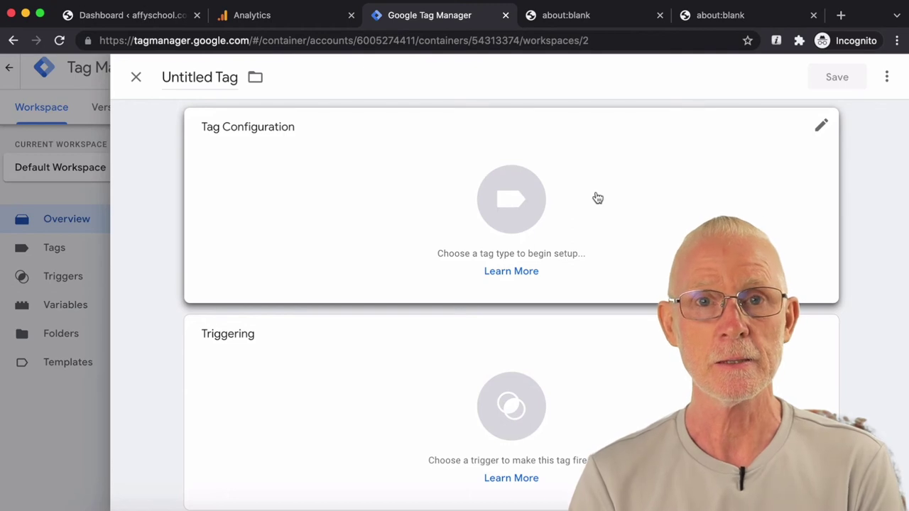
scroll(597, 198, "down", 1)
scroll(594, 197, "down", 1)
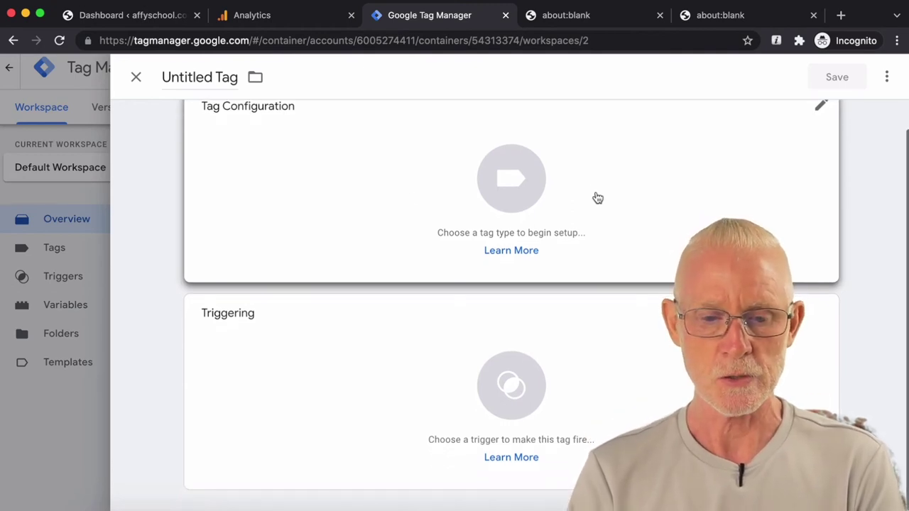
scroll(348, 201, "up", 1)
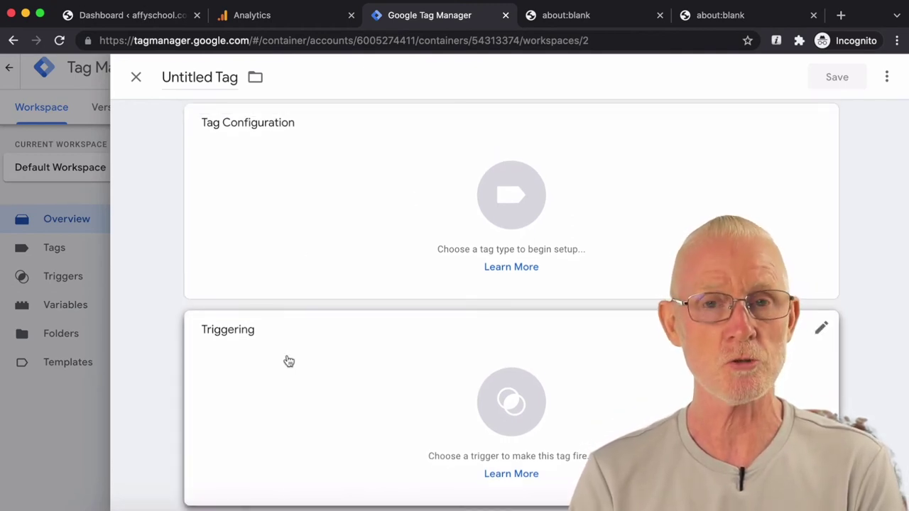
left_click(518, 203)
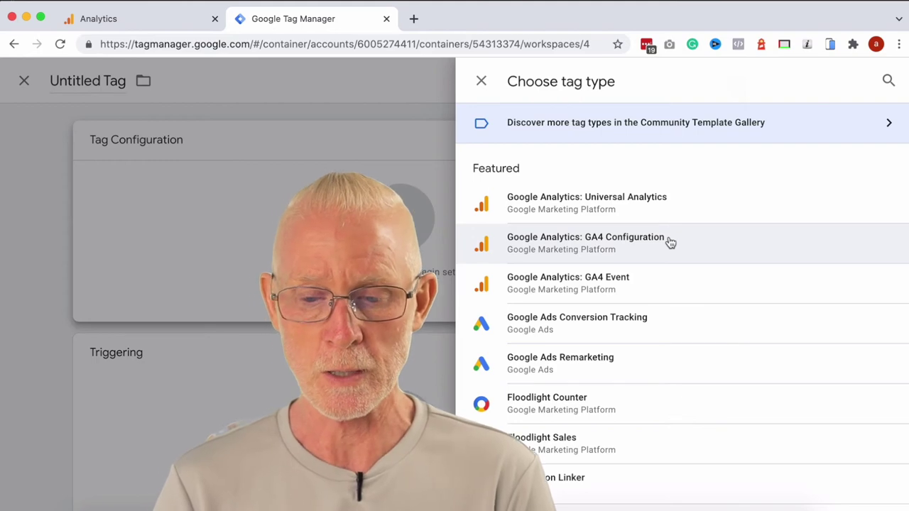
left_click(670, 242)
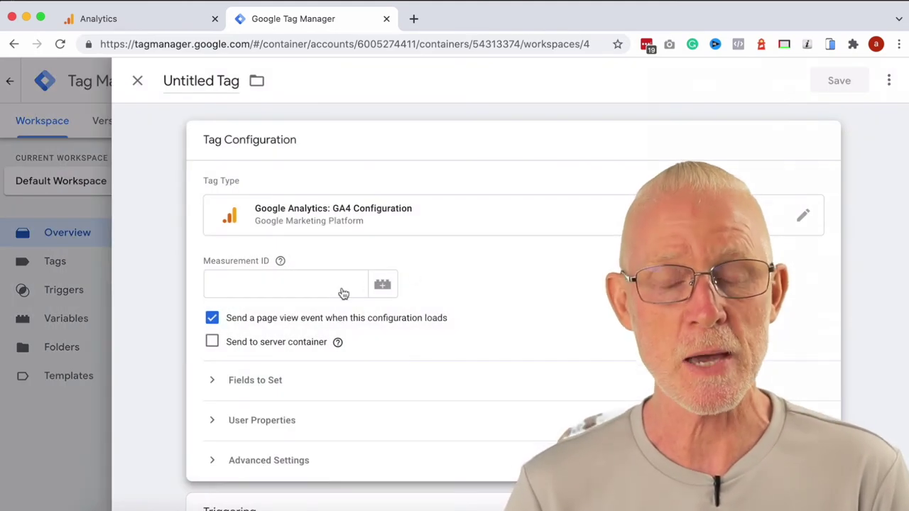
left_click(333, 283)
type("G-VMH517SXB2")
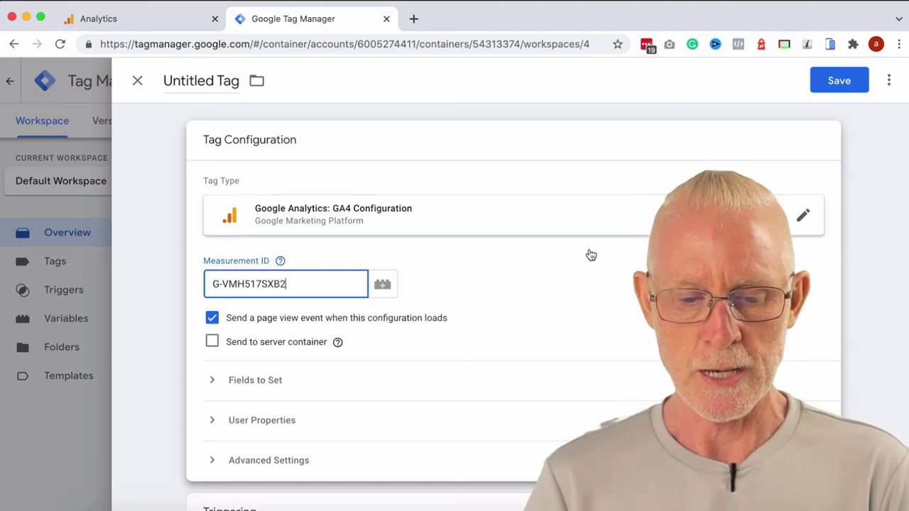
scroll(590, 252, "down", 5)
left_click(531, 383)
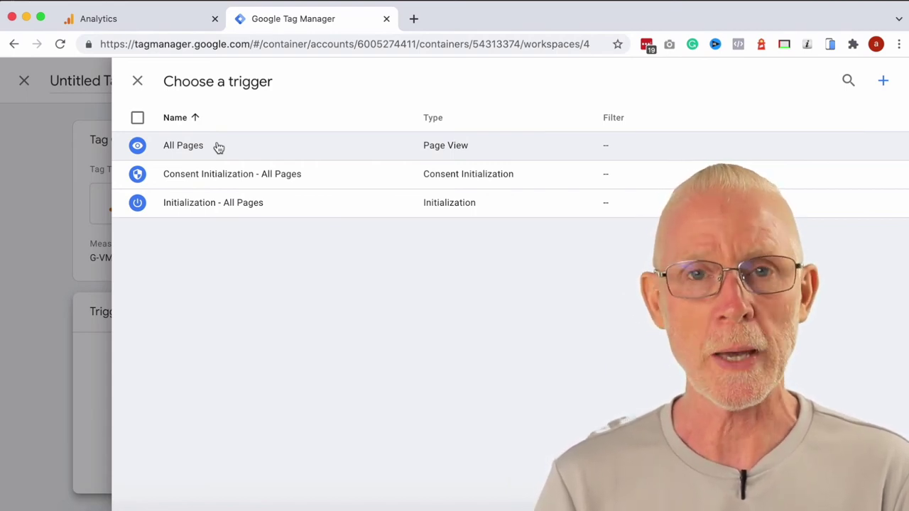
Step: Fire the tag on All Pages, save it as 'Google Analytics GA4 Configuration 1', and begin submitting
left_click(218, 147)
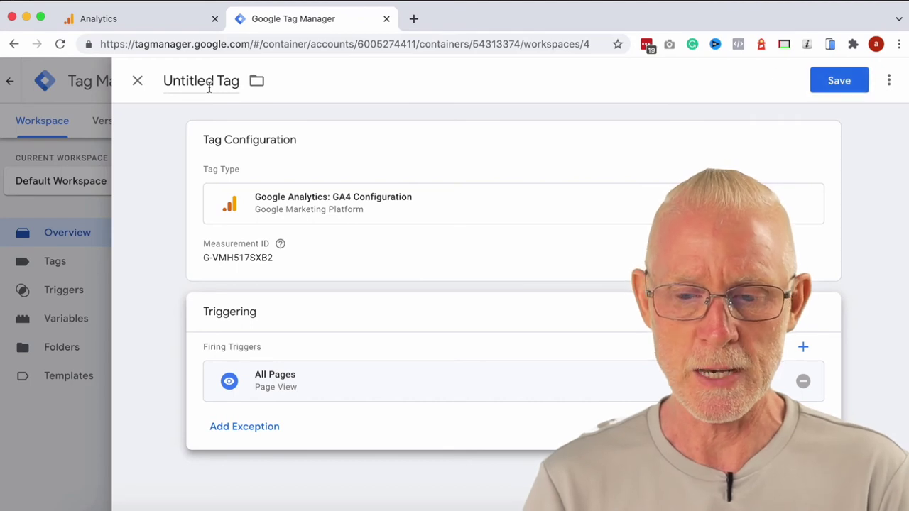
left_click(842, 84)
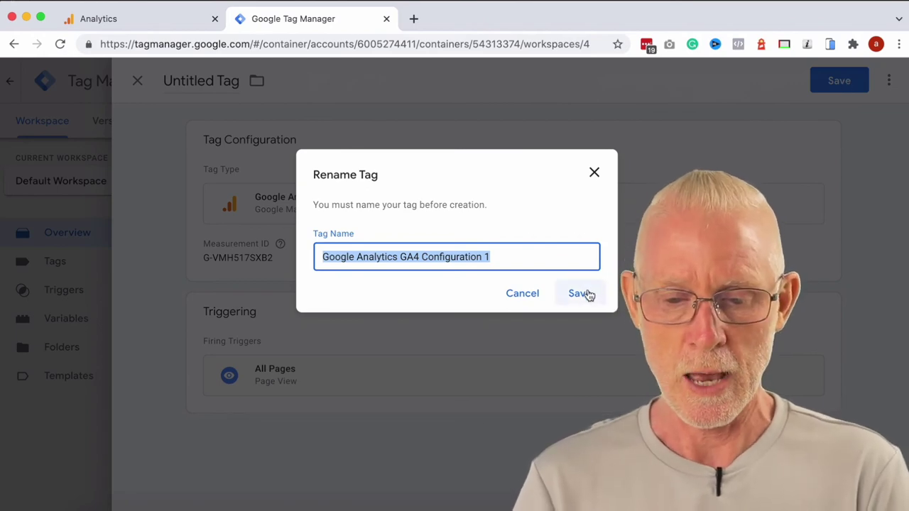
left_click(586, 294)
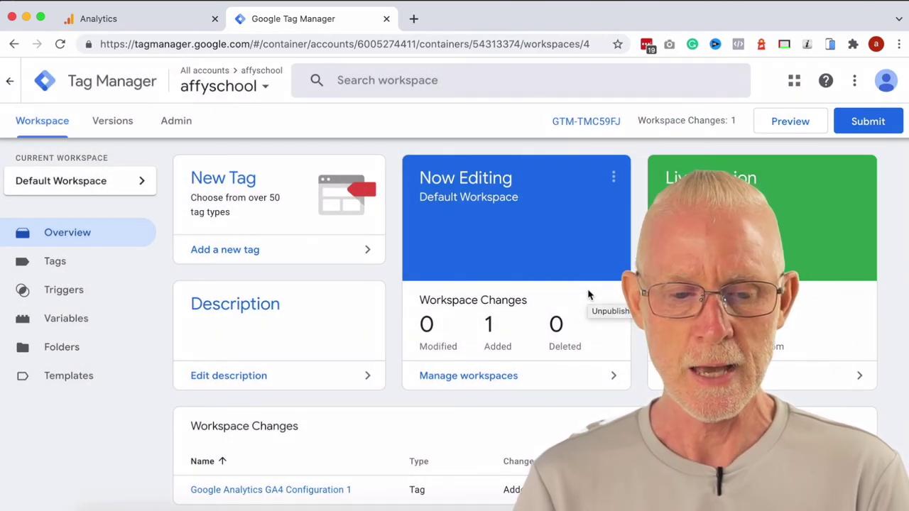
scroll(587, 294, "down", 3)
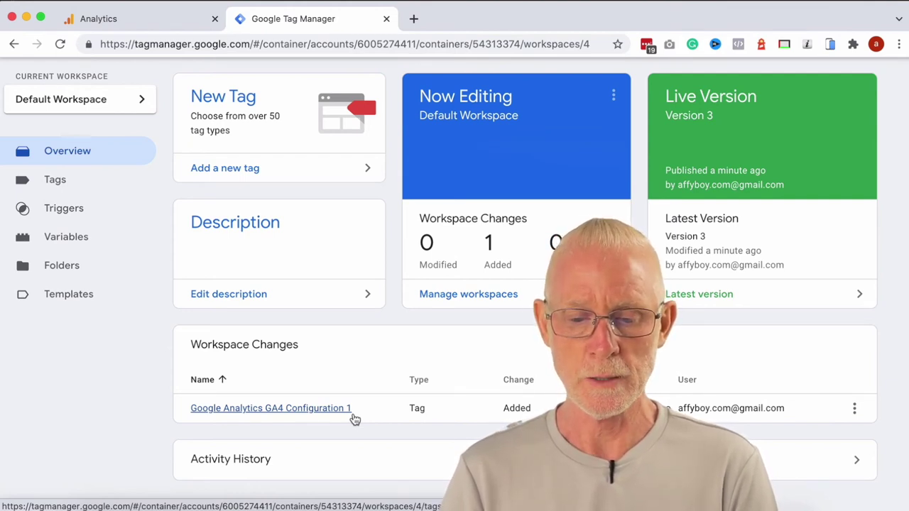
scroll(355, 419, "up", 2)
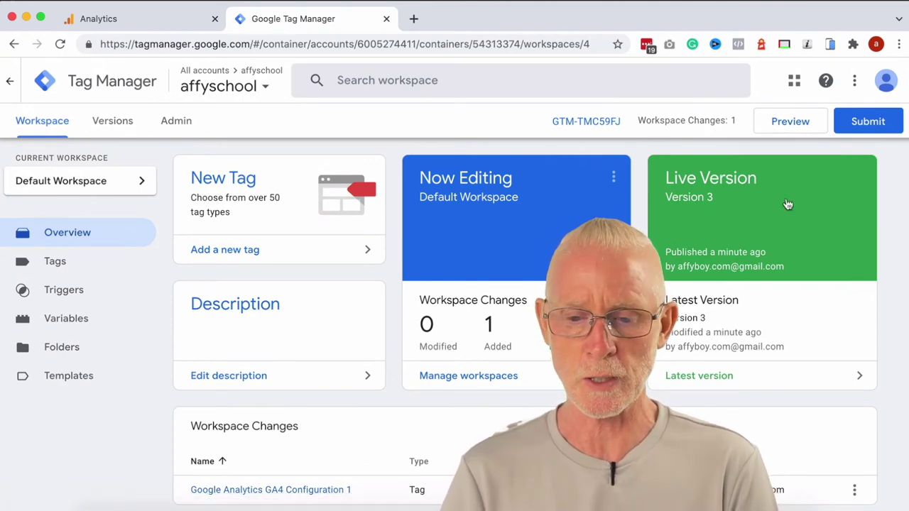
left_click(873, 122)
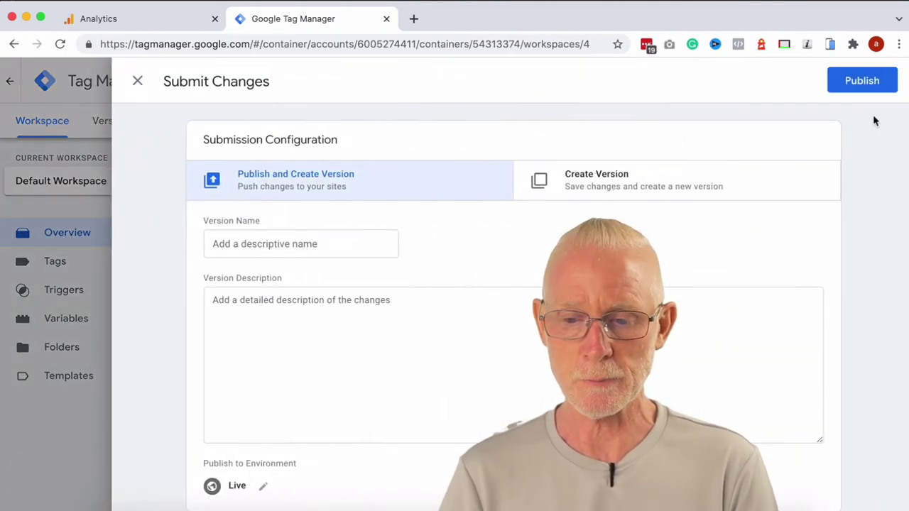
Step: Publish the container as Version 4, with 'added tag' as both version name and description
left_click(360, 248)
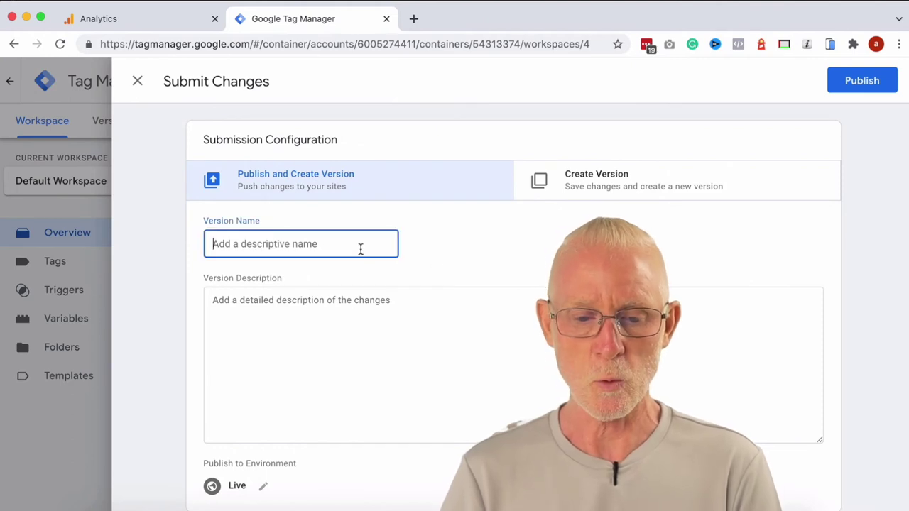
type("added tag")
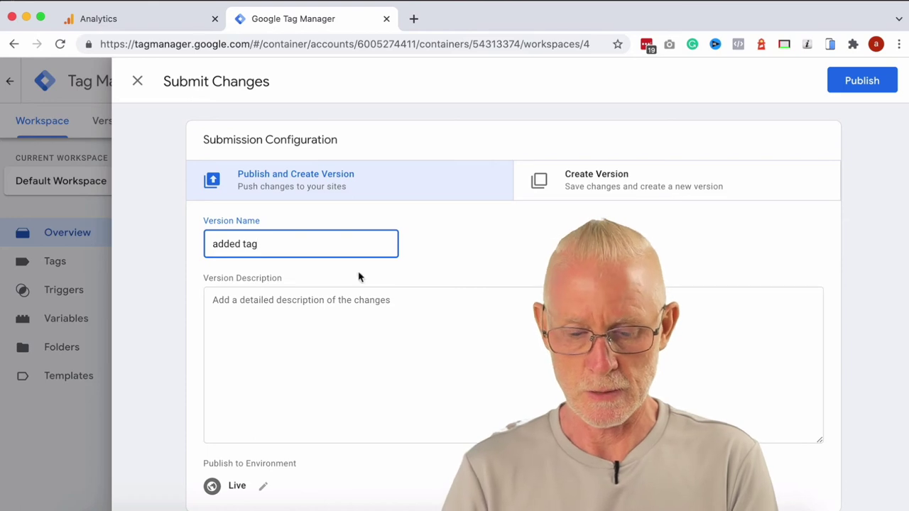
left_click(361, 324)
type("added")
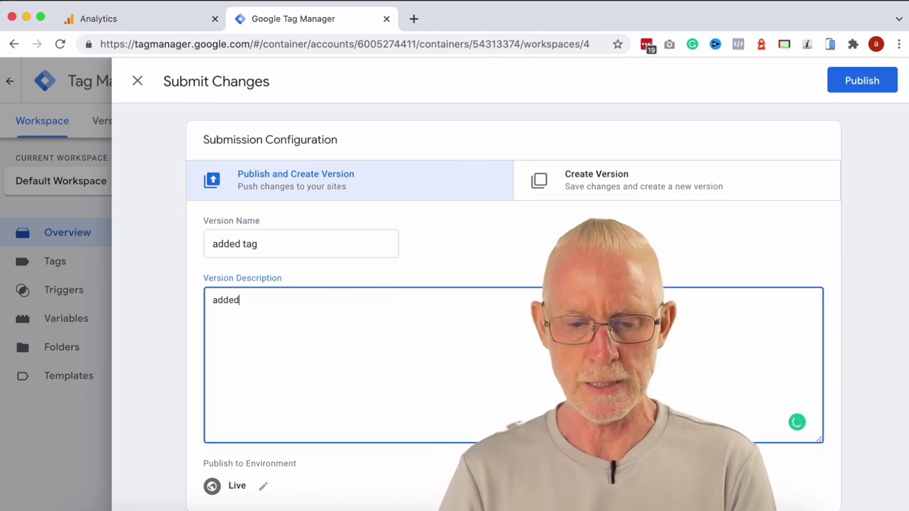
type(" tag")
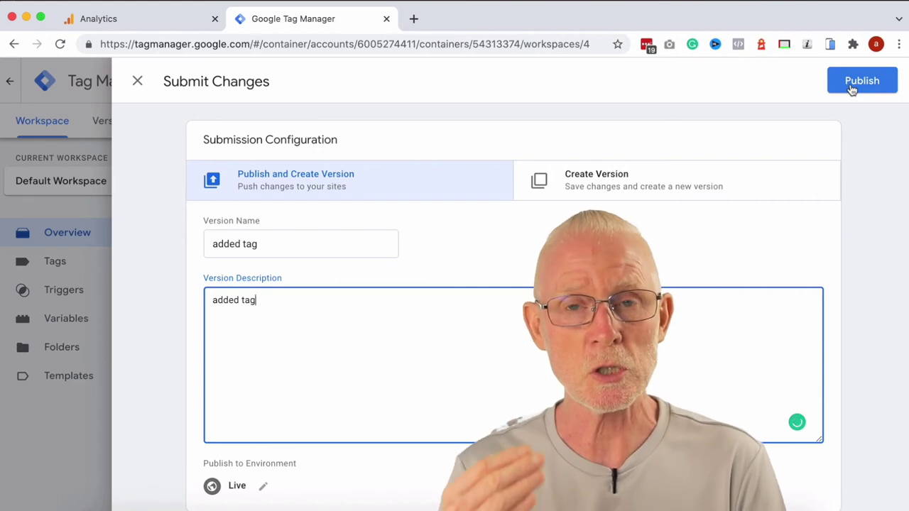
left_click(852, 88)
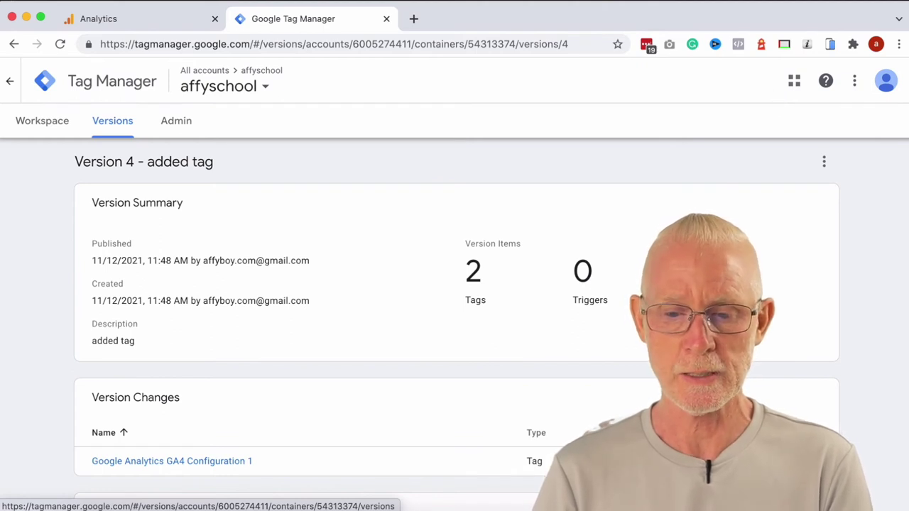
Step: Return to the Tag Manager container workspace
left_click(41, 122)
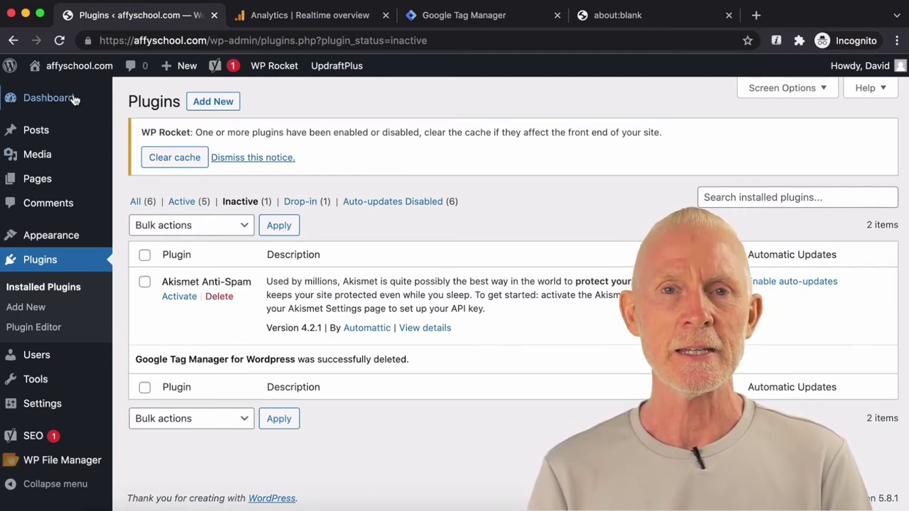
Step: Open the WordPress Dashboard, then go to the Add New plugins page
left_click(165, 92)
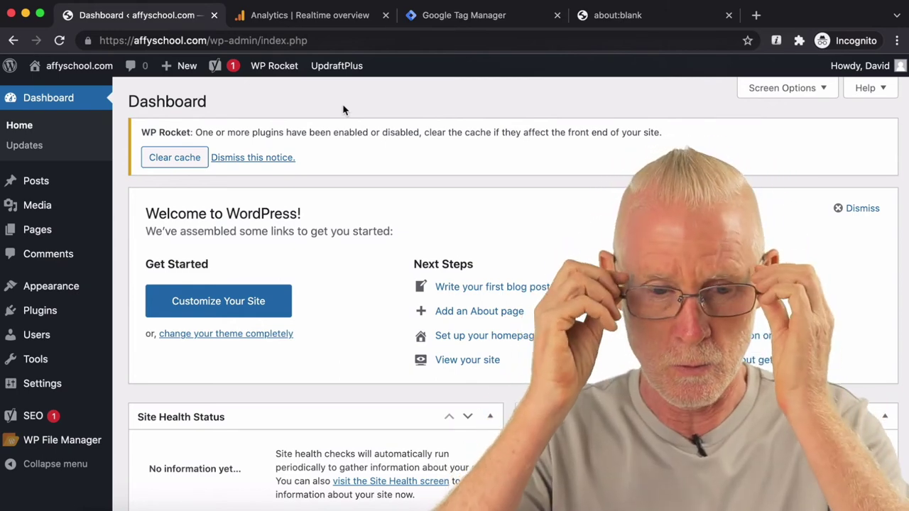
scroll(343, 106, "down", 1)
mouse_move(36, 311)
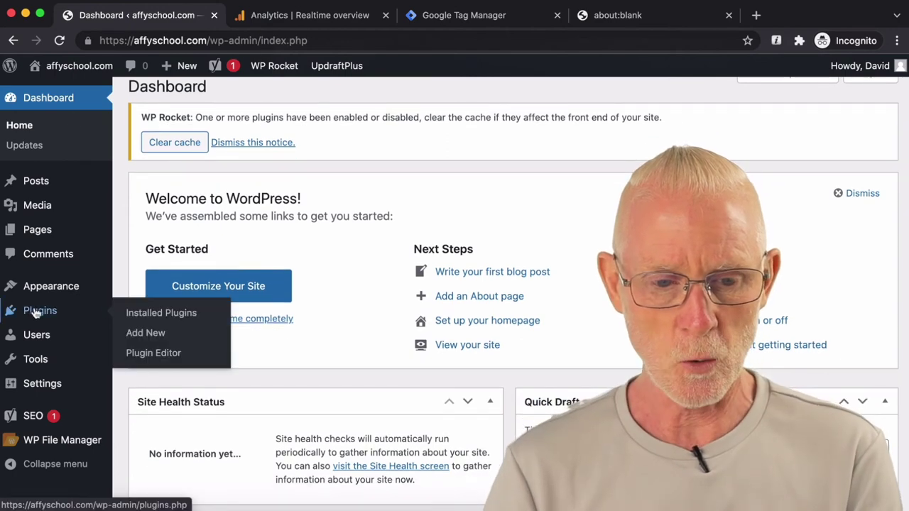
left_click(146, 332)
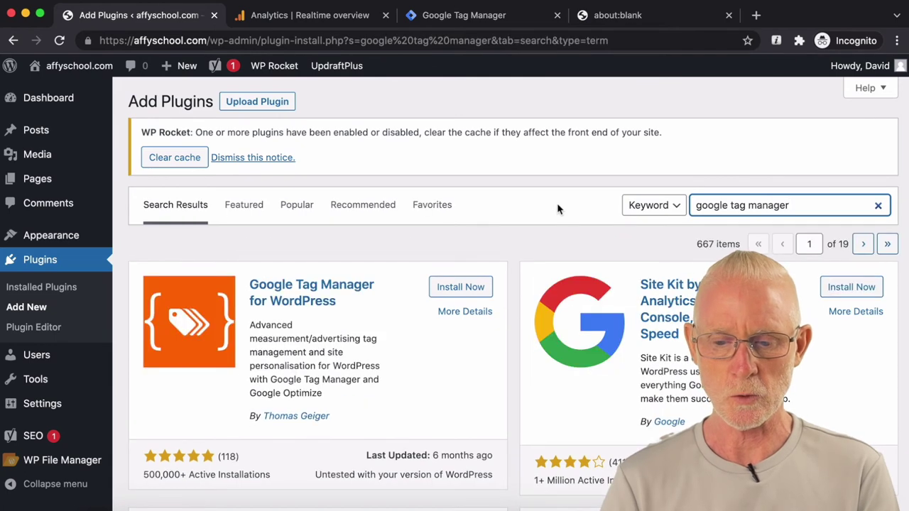
Step: Check the Google Tag Manager for WordPress listing's reviews and installs, then install and activate it
scroll(426, 365, "down", 5)
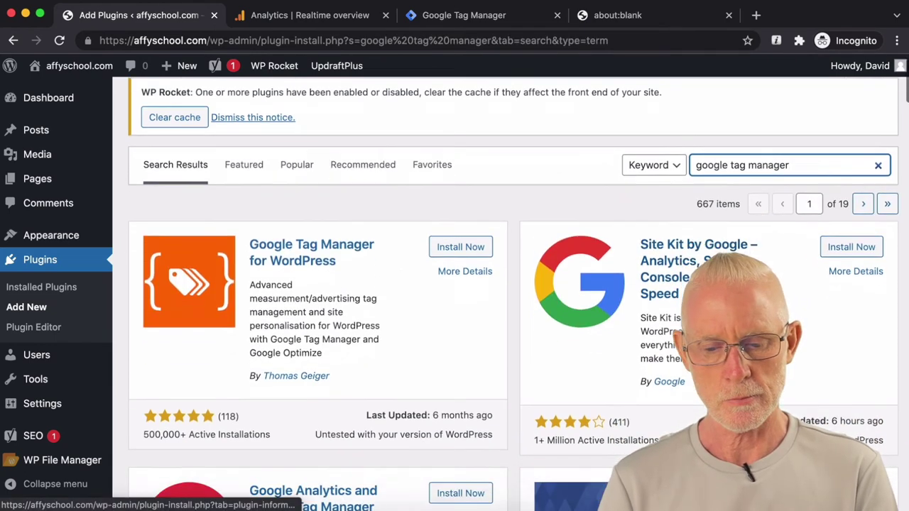
scroll(376, 235, "up", 3)
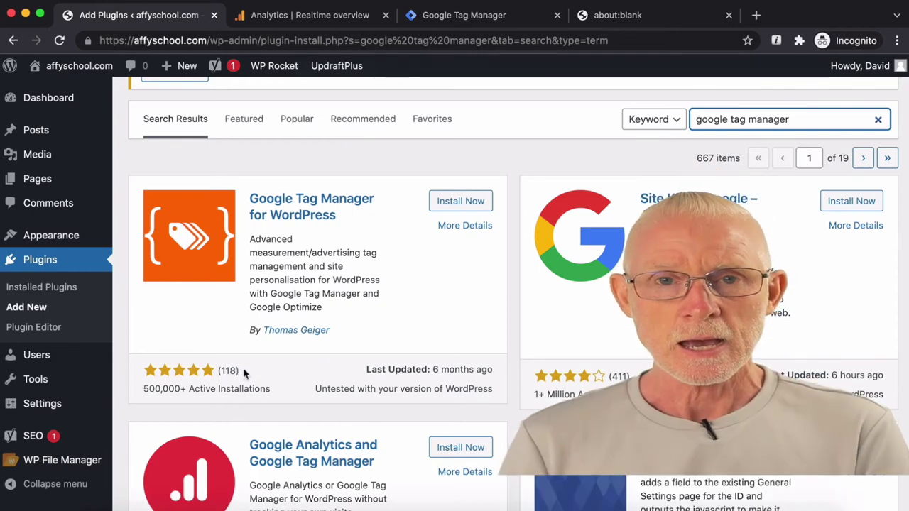
left_click(243, 374)
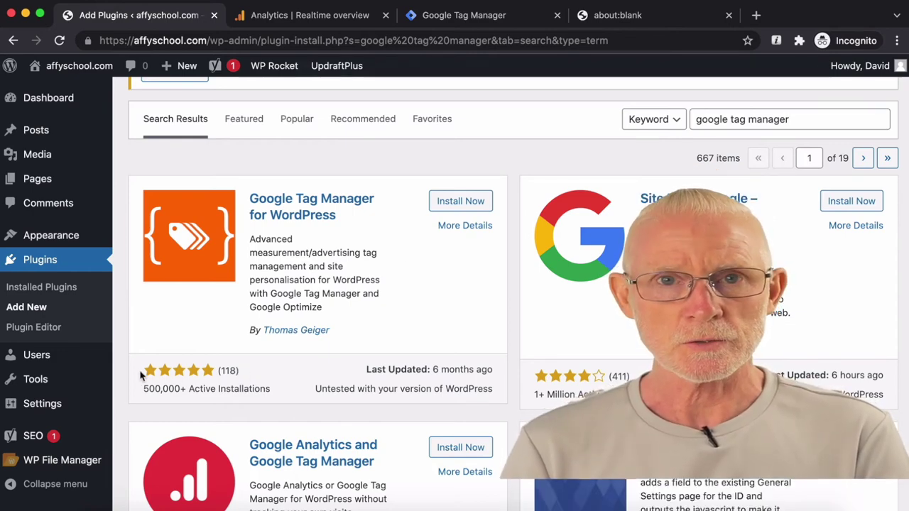
double_click(229, 370)
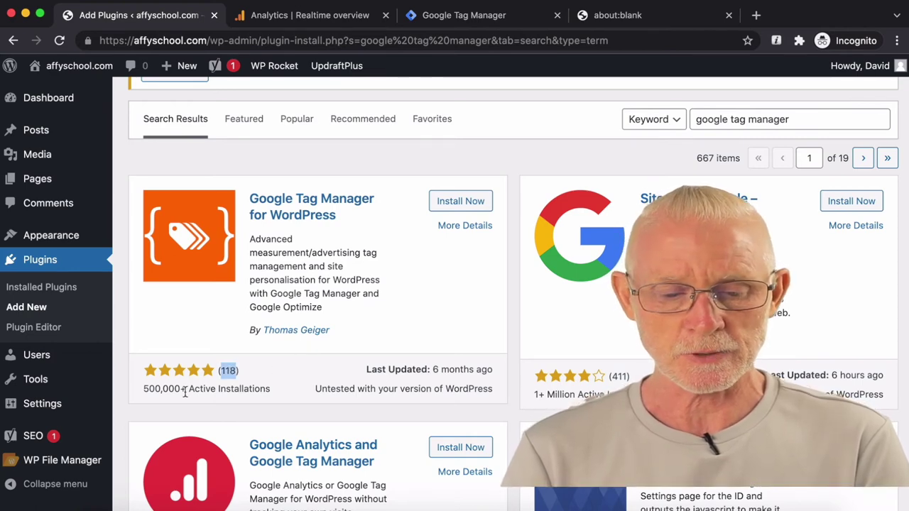
left_click_drag(217, 370, 193, 387)
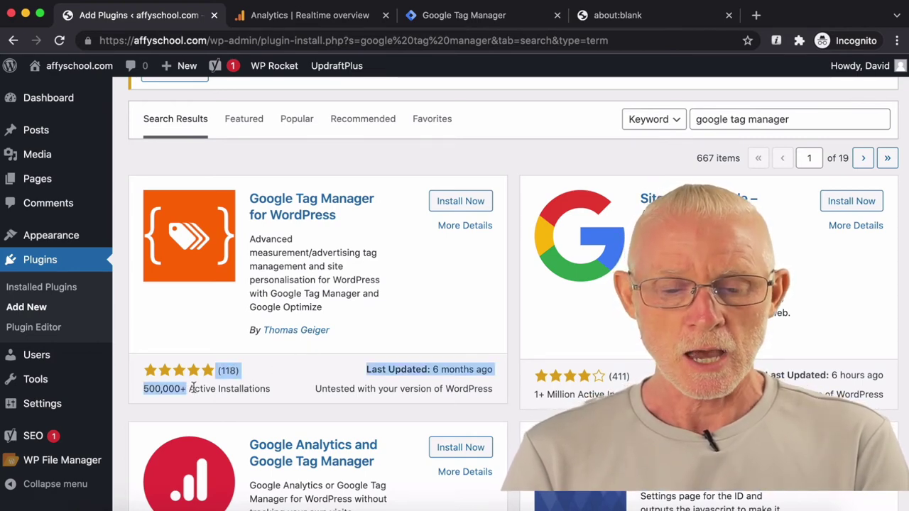
left_click_drag(371, 382, 496, 376)
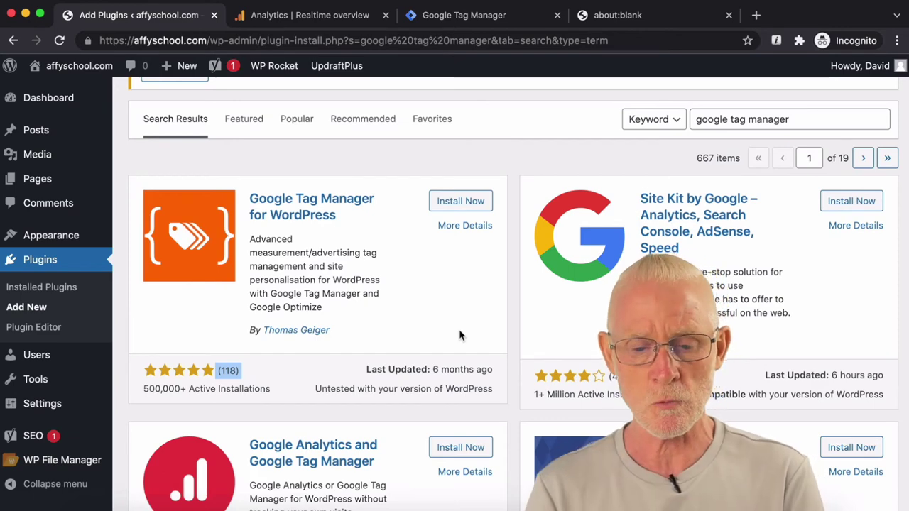
left_click(462, 202)
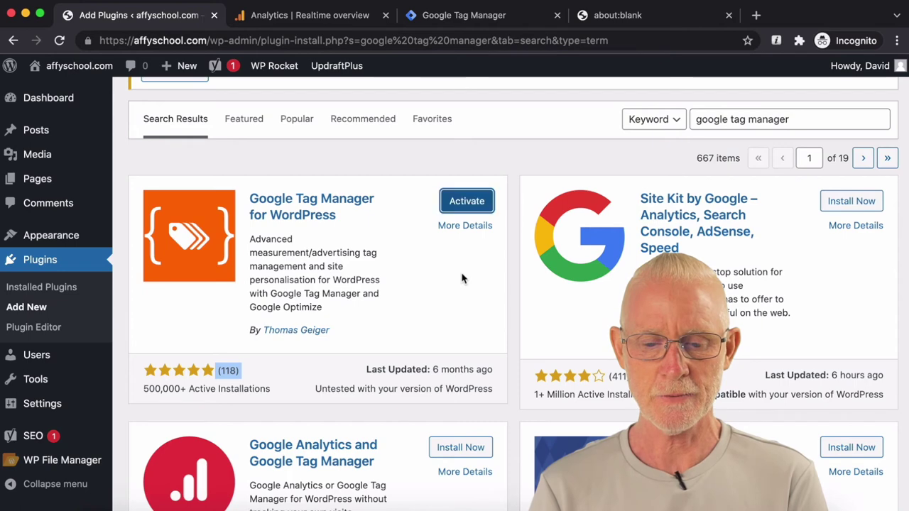
left_click(466, 207)
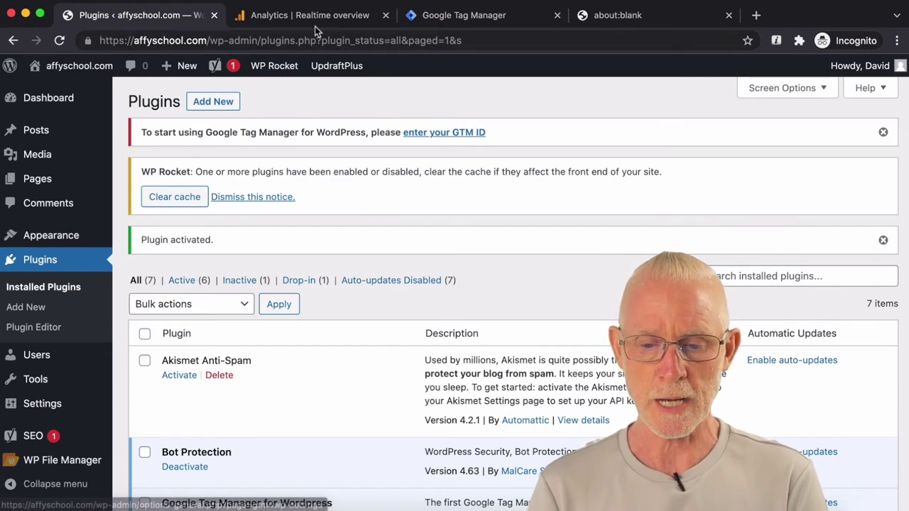
Step: Copy the container's GTM ID from the Tag Manager workspace
left_click(503, 19)
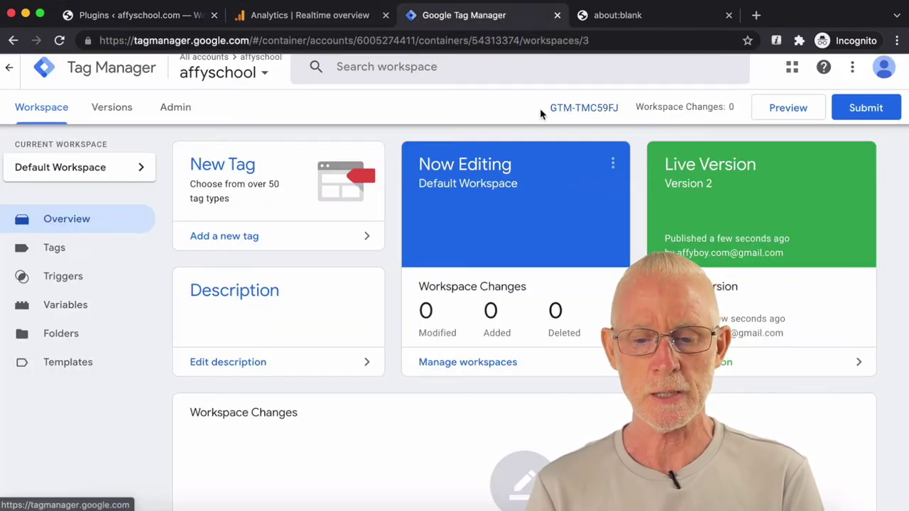
left_click(578, 111)
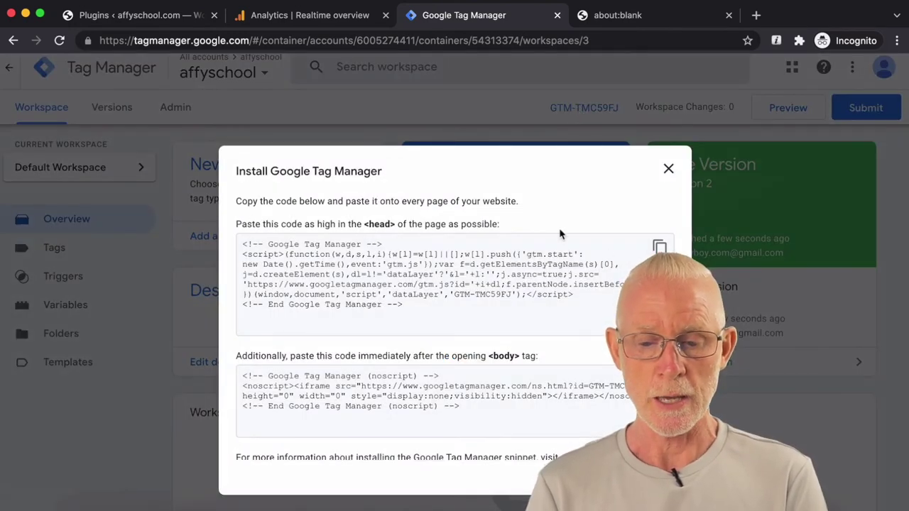
left_click(668, 169)
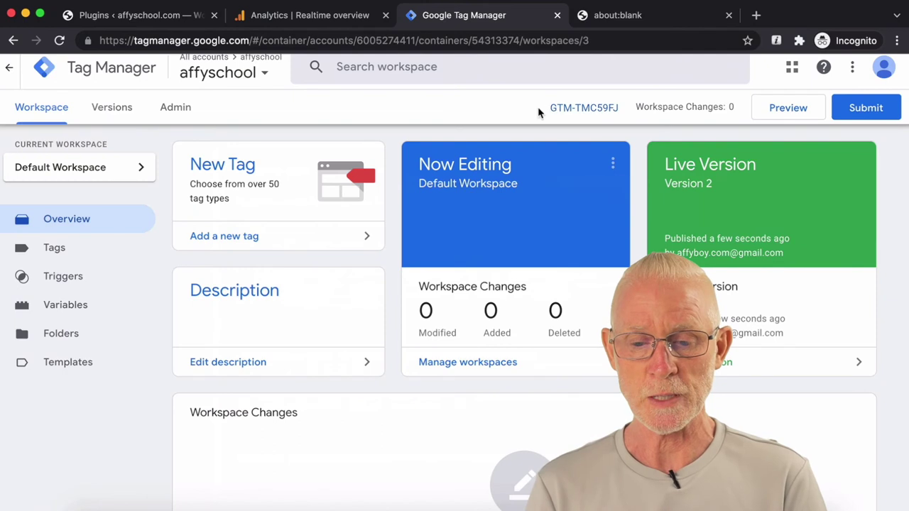
left_click_drag(550, 107, 617, 107)
key("super+c")
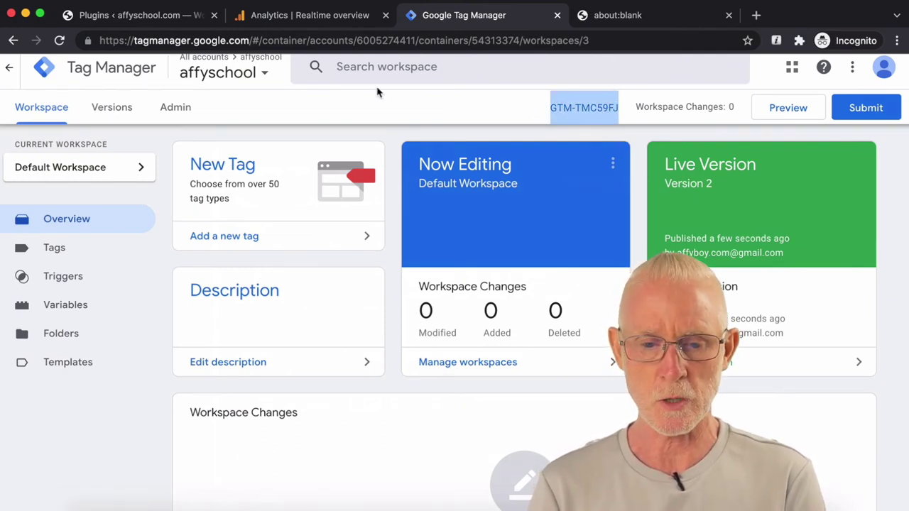
Step: Paste the GTM ID into the plugin settings, save, and clear the WP Rocket cache
left_click(180, 21)
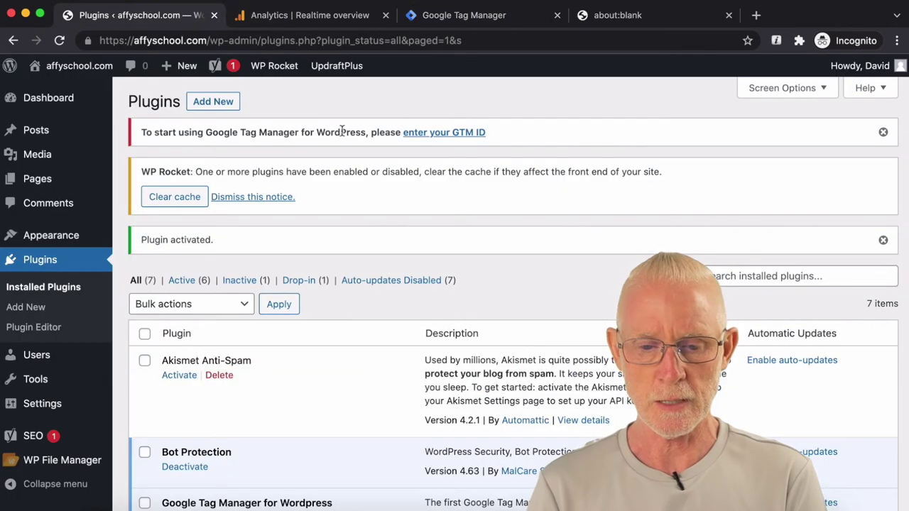
left_click(438, 134)
left_click(317, 335)
key("super+v")
scroll(238, 367, "down", 4)
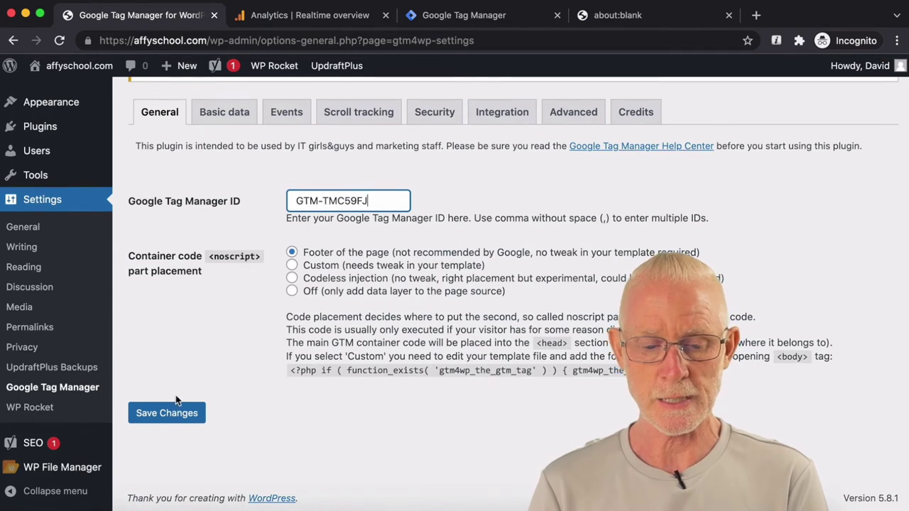
left_click(176, 413)
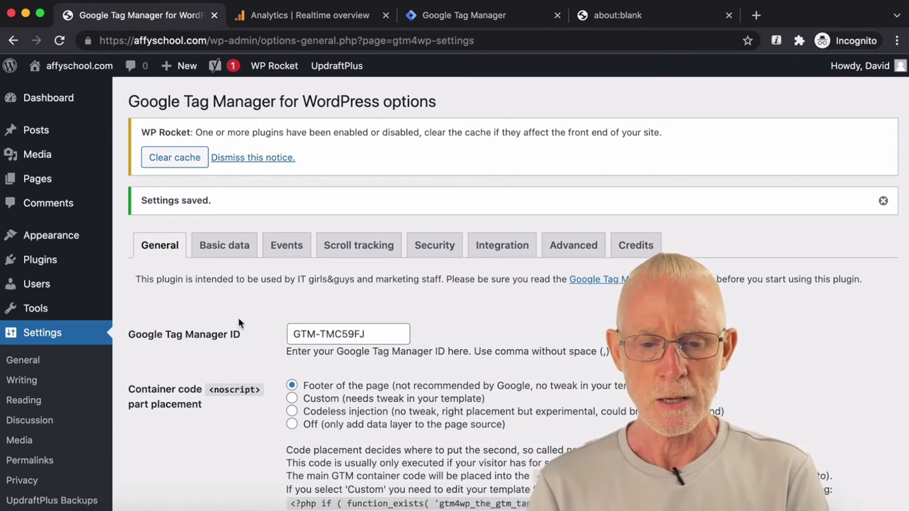
mouse_move(278, 73)
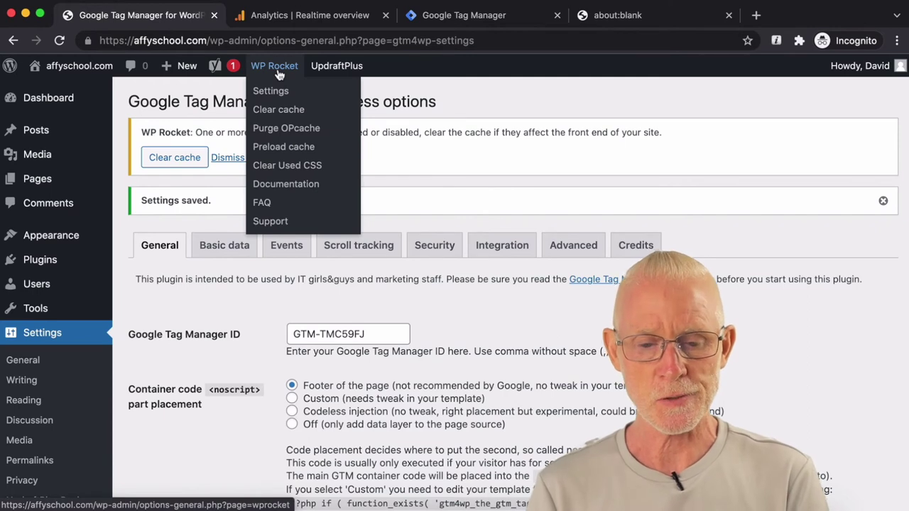
left_click(277, 111)
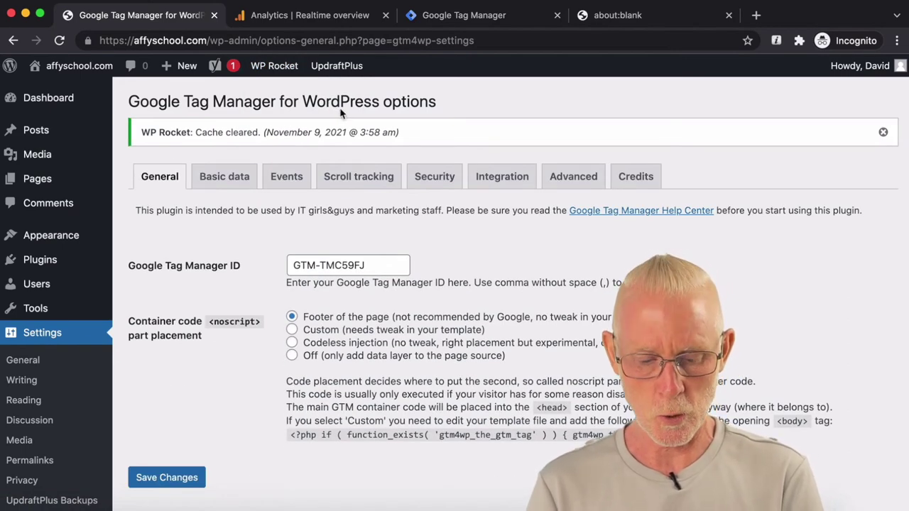
Step: View the affyschool.com homepage source and search it for 'gtm'
left_click_drag(206, 41, 611, 15)
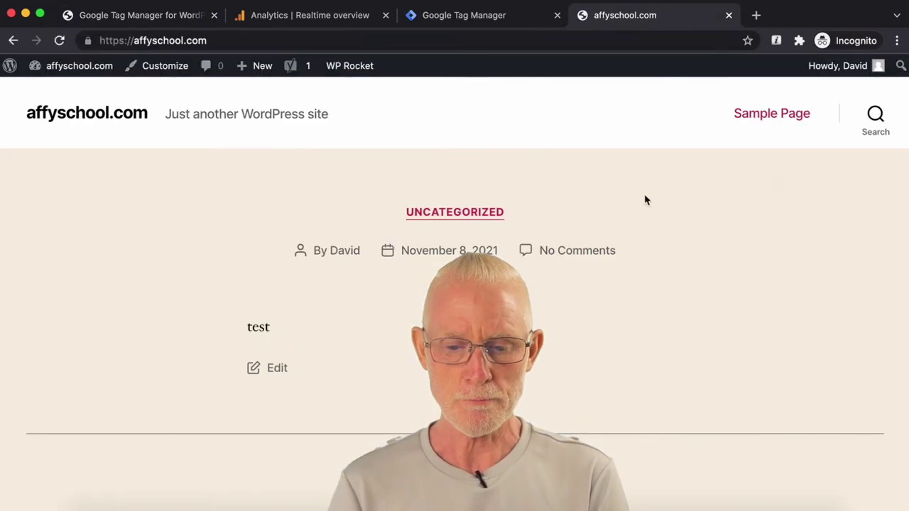
right_click(645, 200)
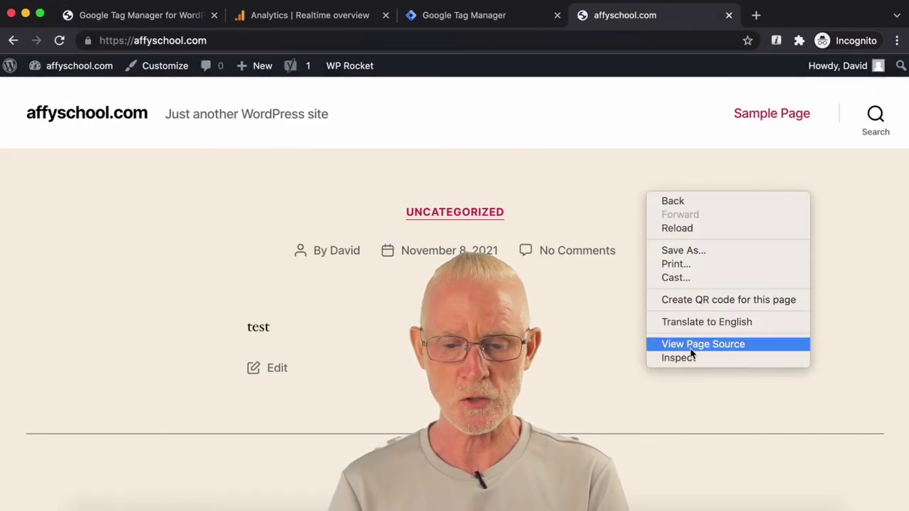
left_click(688, 345)
key("super+f")
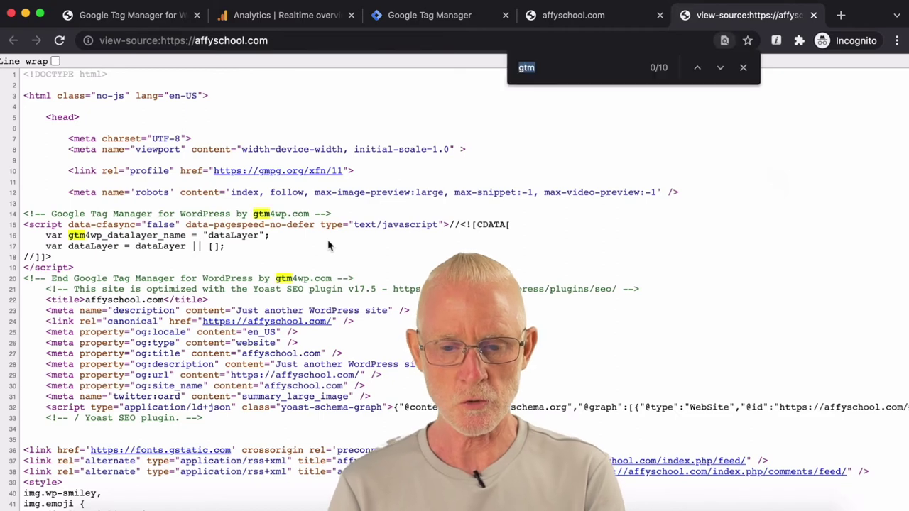
type("gtm")
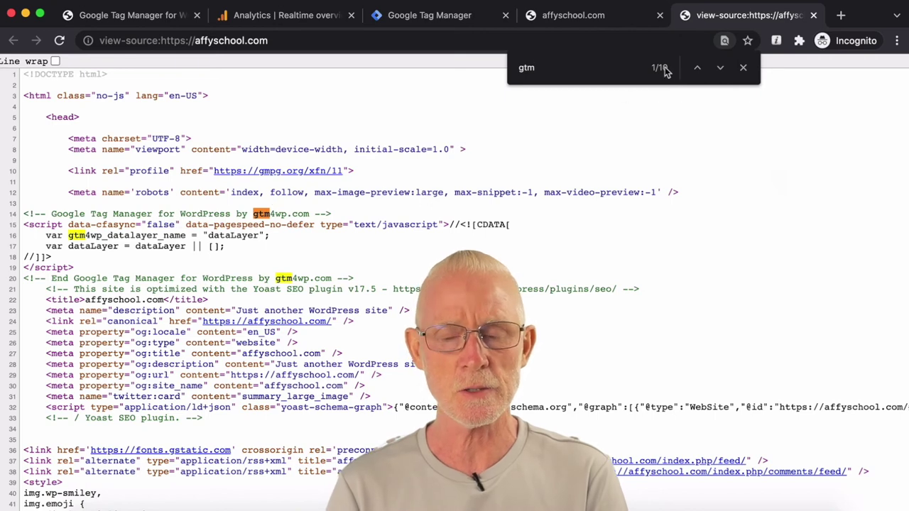
Step: Step through the gtm matches to confirm the container code, then close the source tab
left_click(719, 68)
left_click(720, 69)
left_click(720, 68)
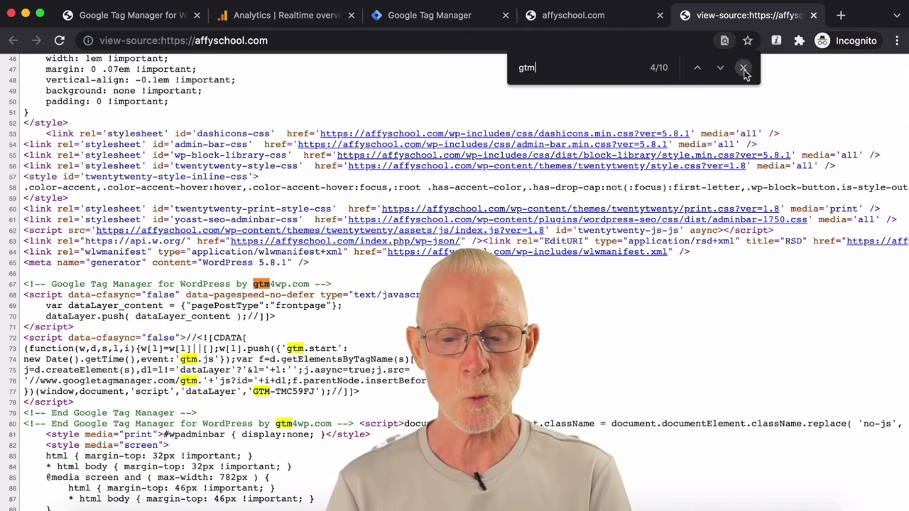
left_click(742, 68)
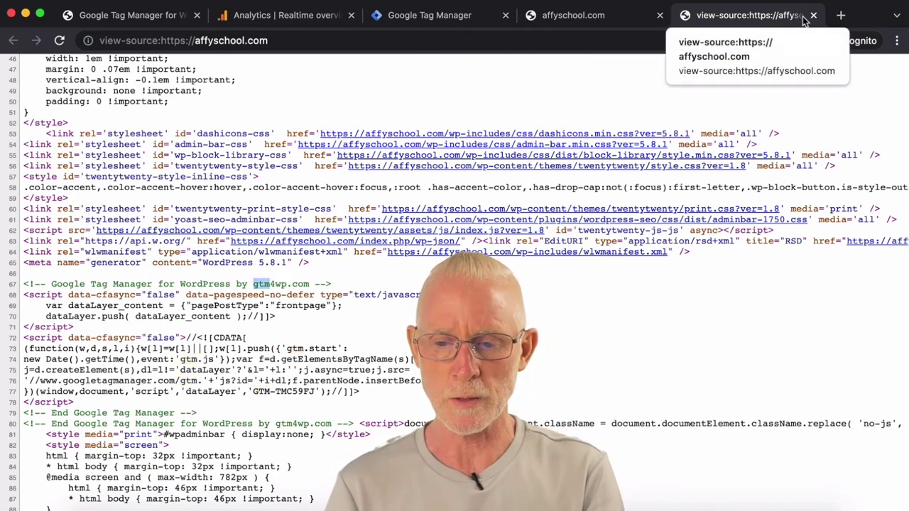
left_click(812, 15)
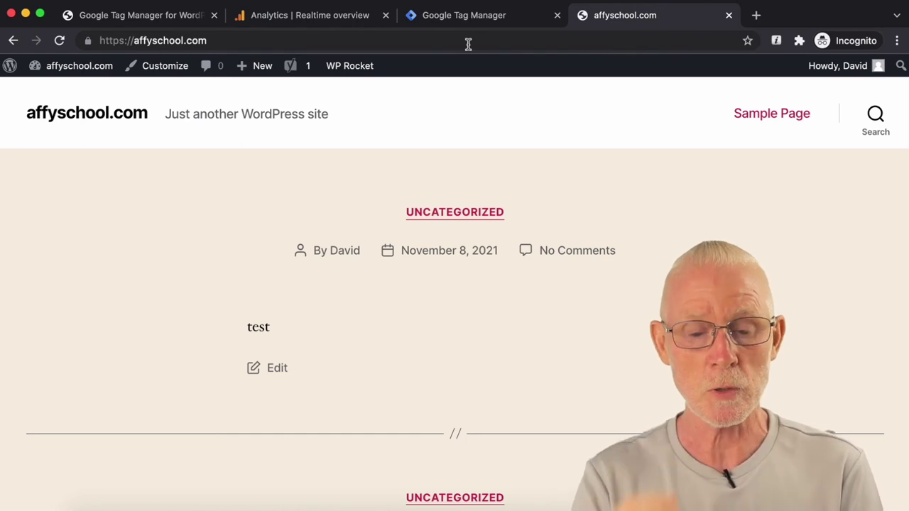
Step: Check the realtime report, then copy the affyschool.com address and load it in Firefox
left_click(321, 17)
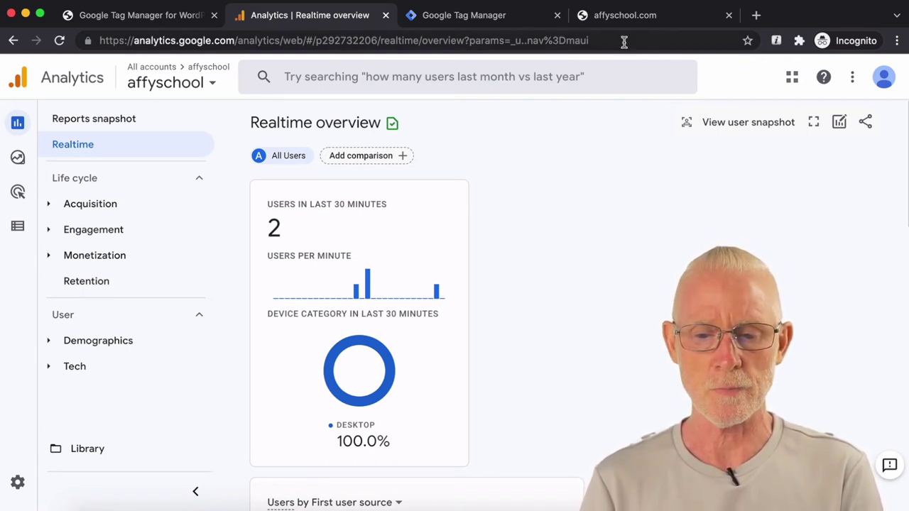
left_click(646, 18)
mouse_move(290, 63)
left_click(291, 46)
key("super+c")
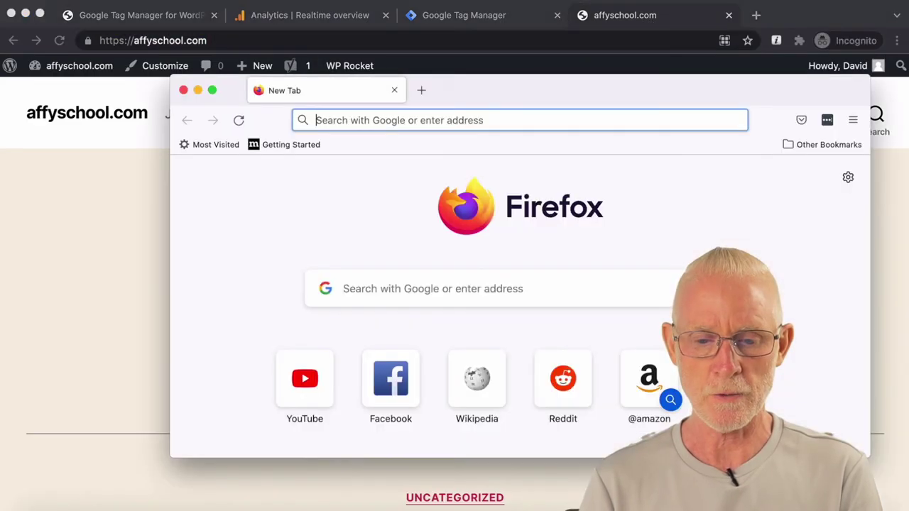
left_click(461, 120)
key("super+v")
key("Return")
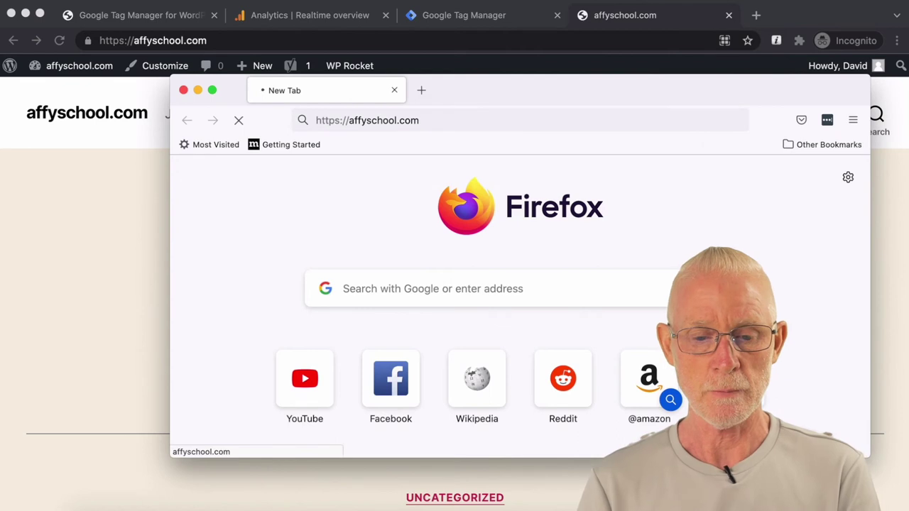
Step: Open the useful links post, load affyschool.com in Safari too, and return to the realtime report
scroll(435, 203, "down", 5)
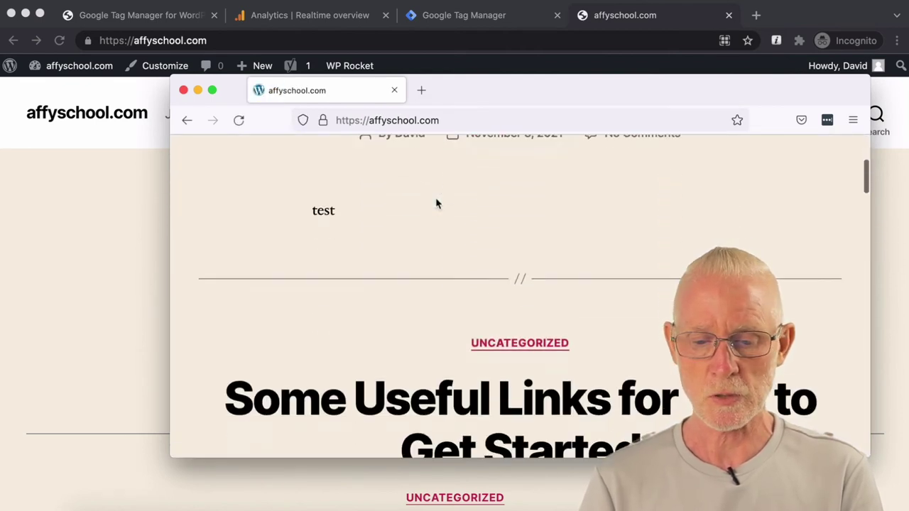
left_click(433, 324)
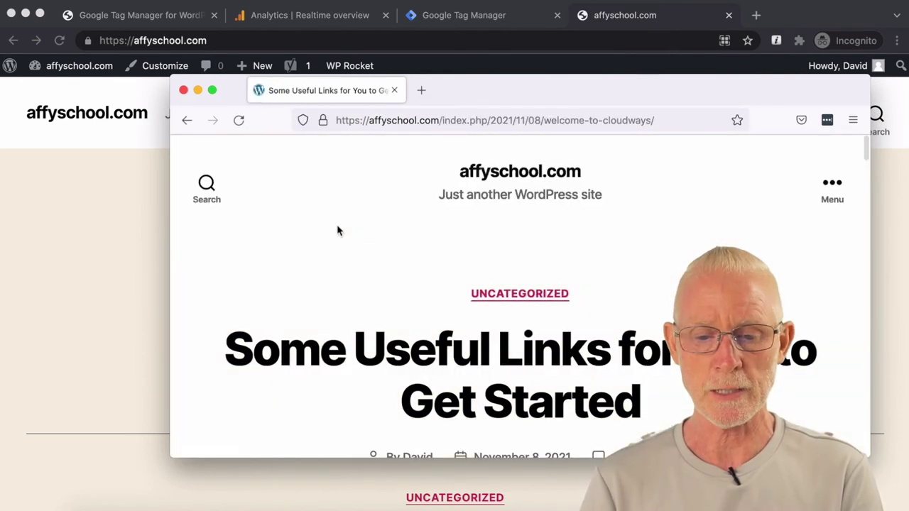
scroll(338, 230, "down", 1)
key("super+l")
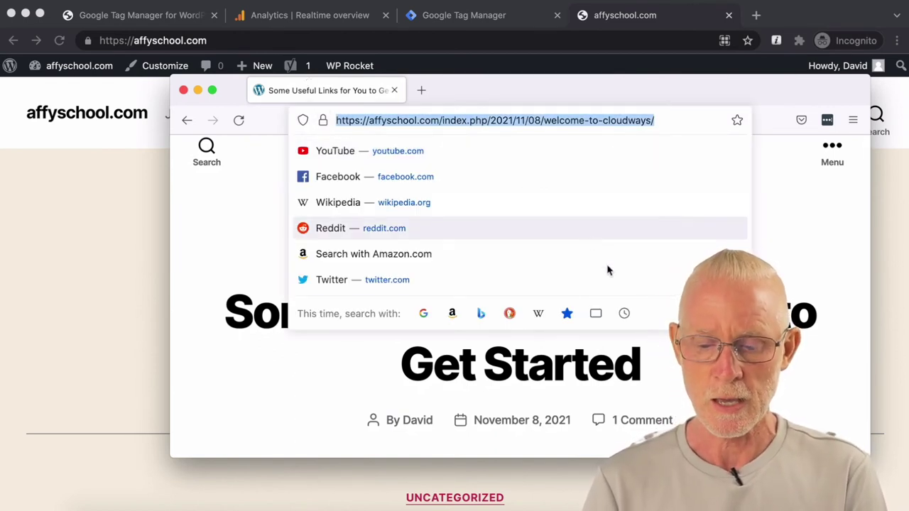
key("super+Tab")
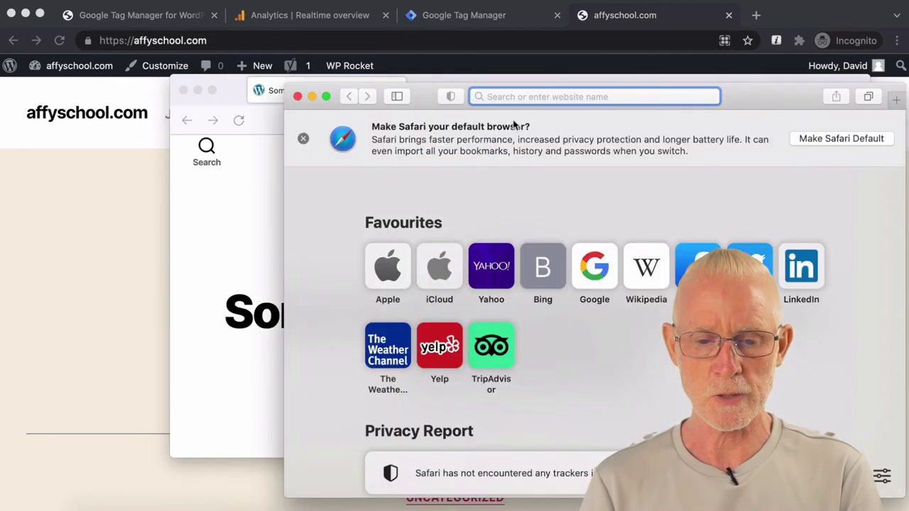
type("https://affyschool.com")
key("Return")
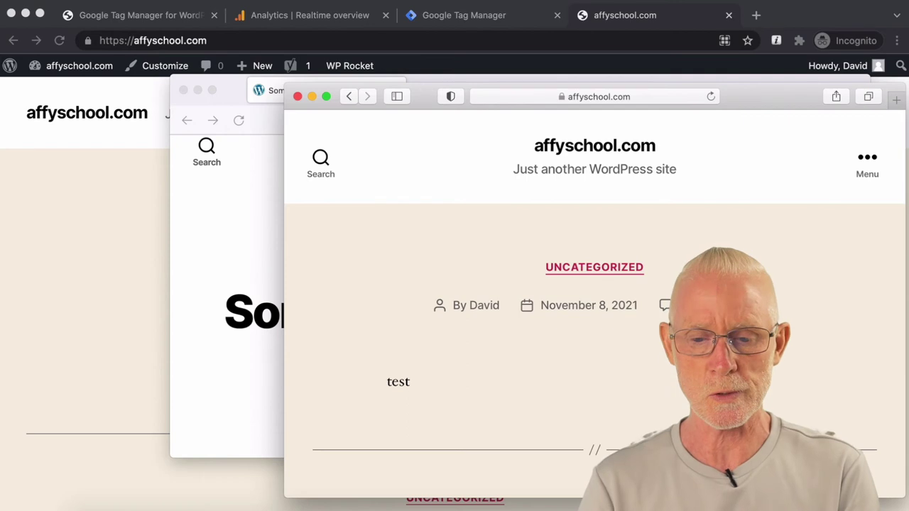
left_click_drag(419, 96, 461, 128)
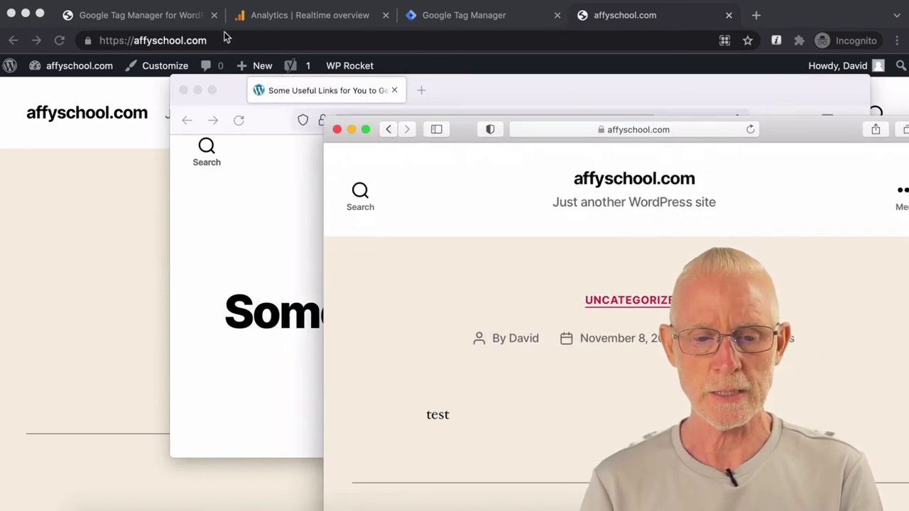
left_click(266, 16)
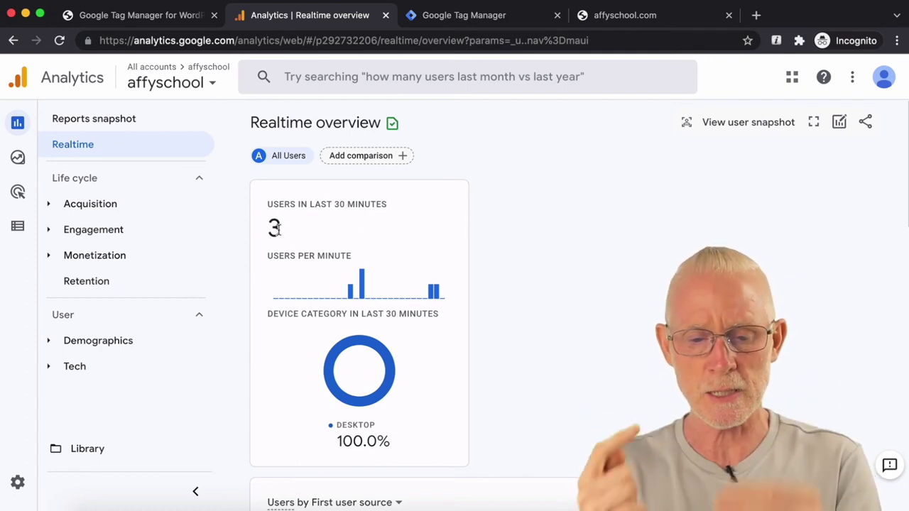
Step: Refresh the realtime report and pan the visitor map away from Manila
left_click(61, 41)
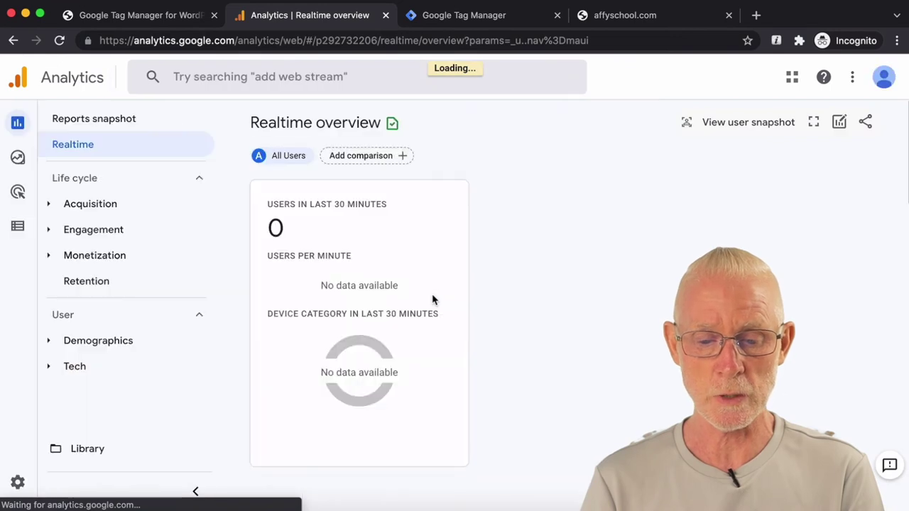
mouse_move(431, 301)
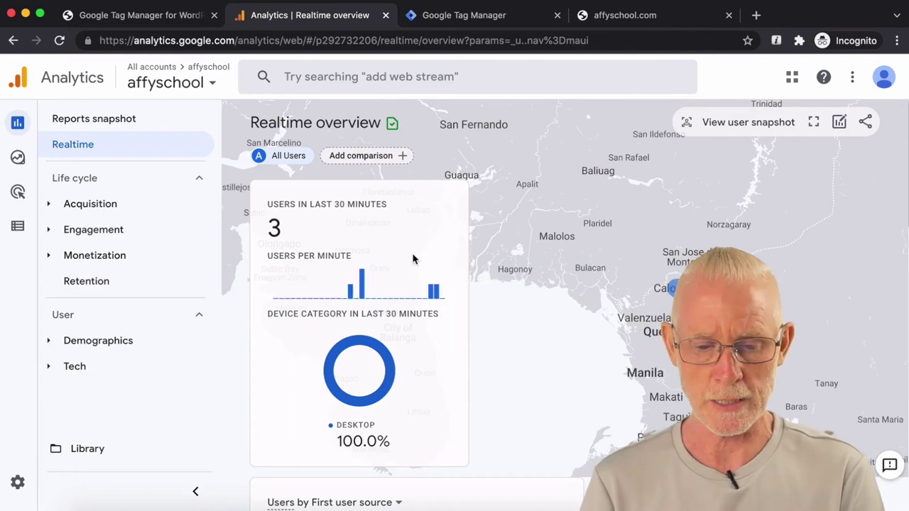
left_click_drag(511, 316, 680, 180)
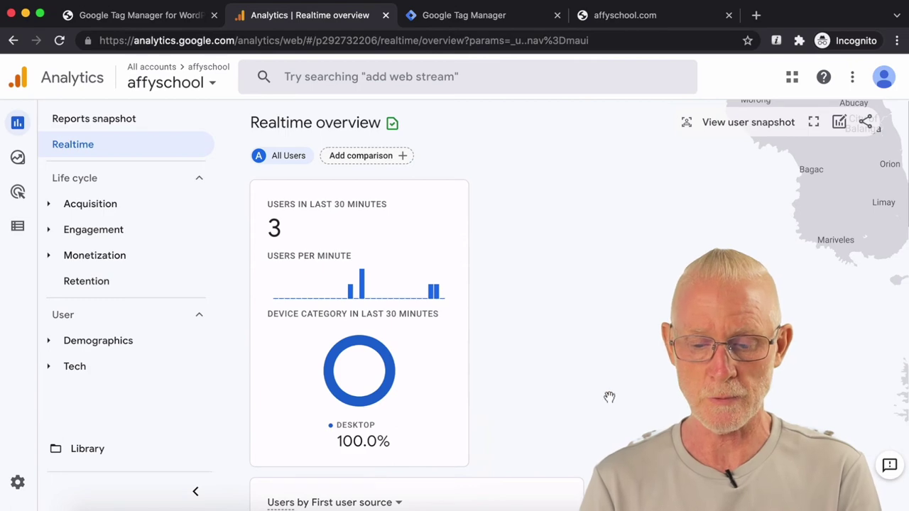
Step: In Safari, open the useful links post and its Elastic Email add-on help article
key("super+Tab")
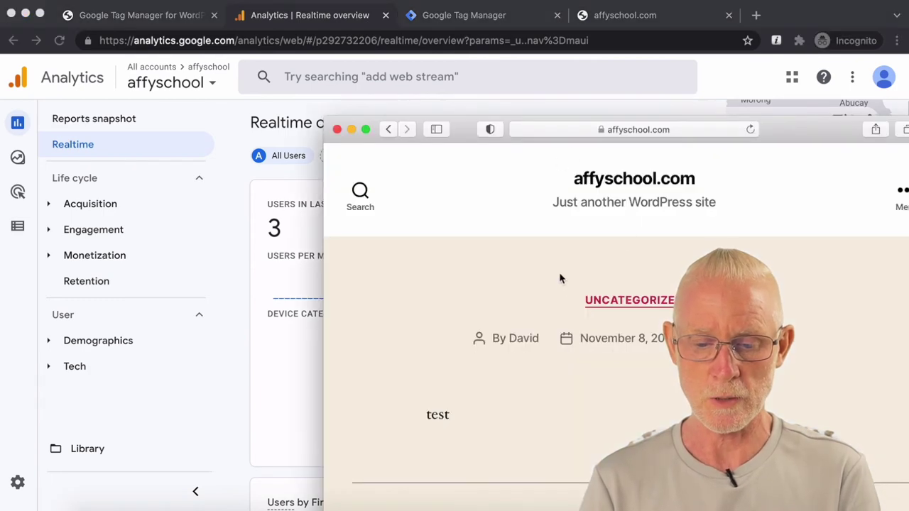
scroll(568, 284, "down", 10)
left_click(620, 219)
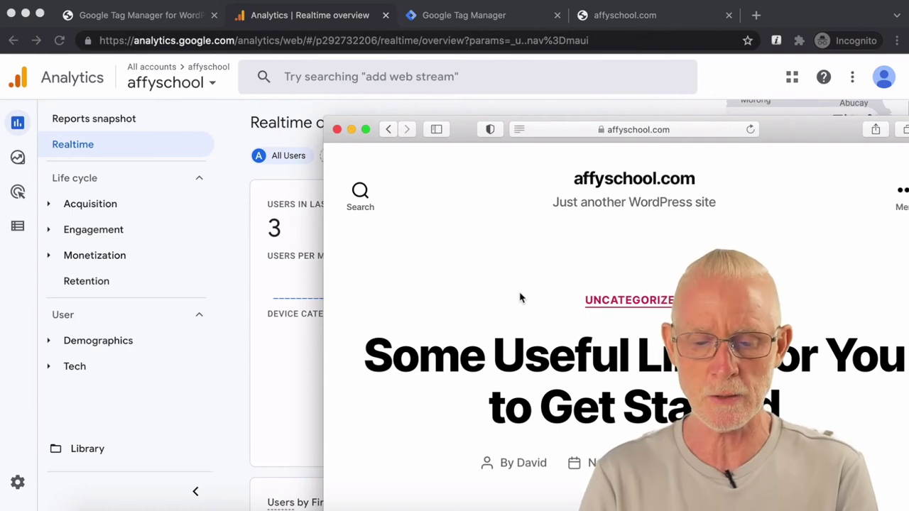
scroll(485, 295, "down", 15)
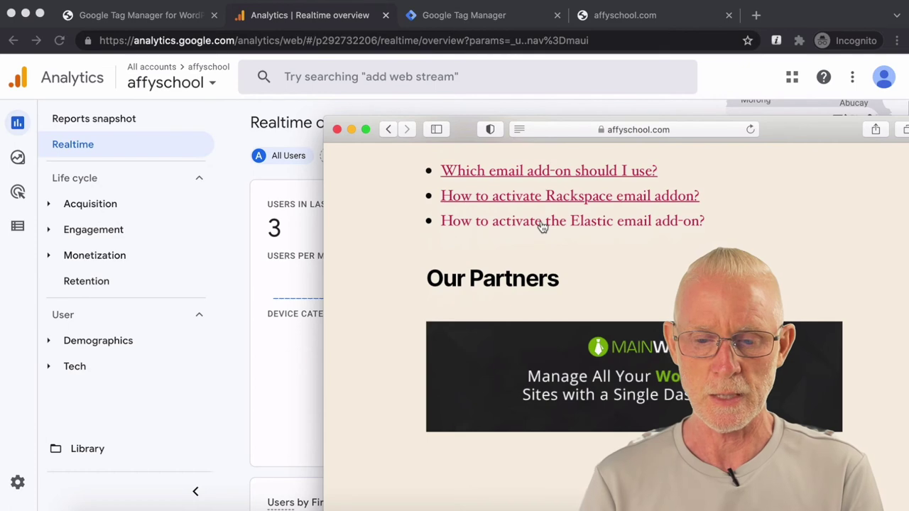
left_click(541, 225)
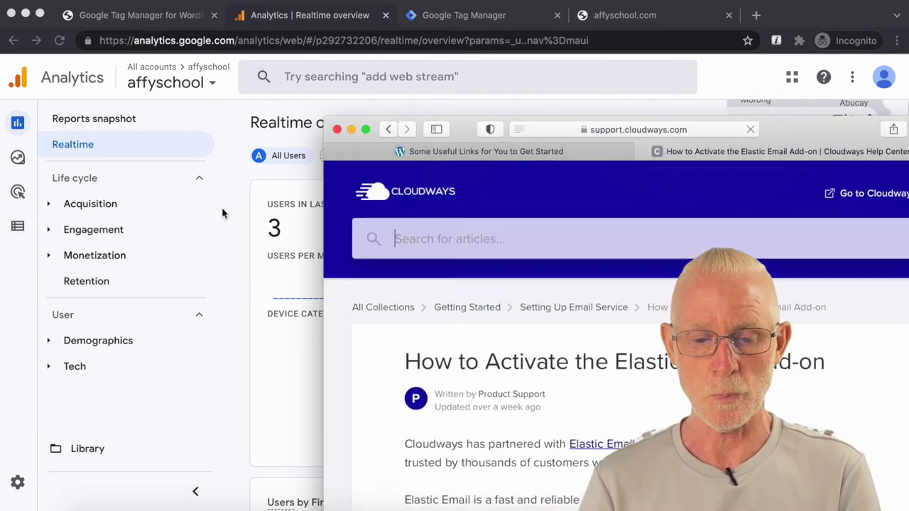
left_click(223, 211)
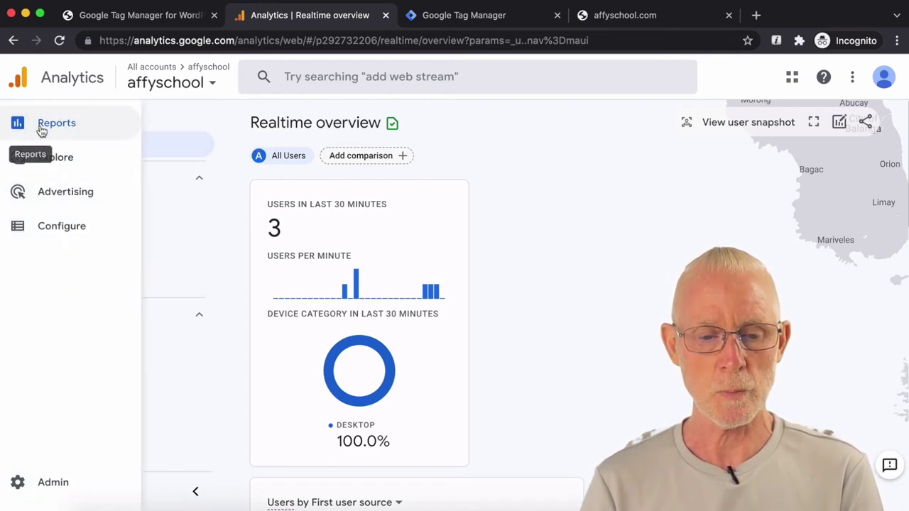
Step: Open Reports, return to Realtime, and scroll through the Views and Event count cards
left_click(36, 128)
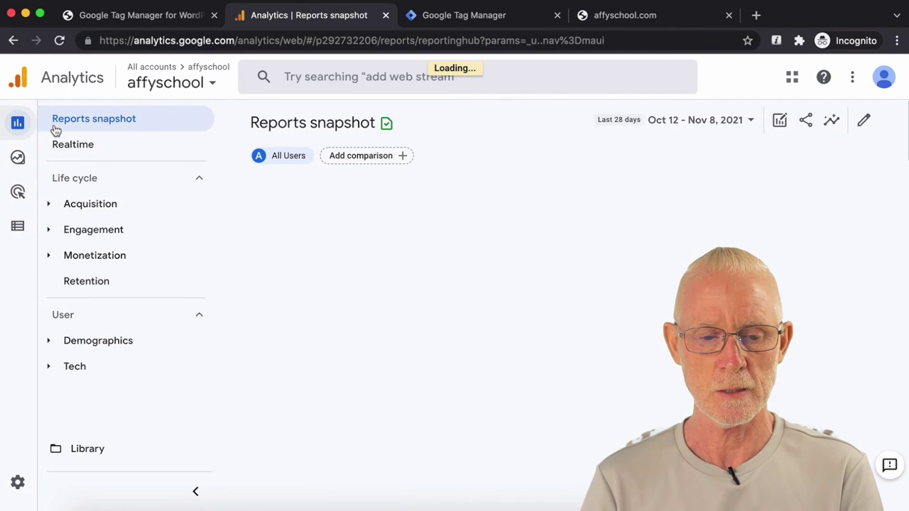
left_click(74, 146)
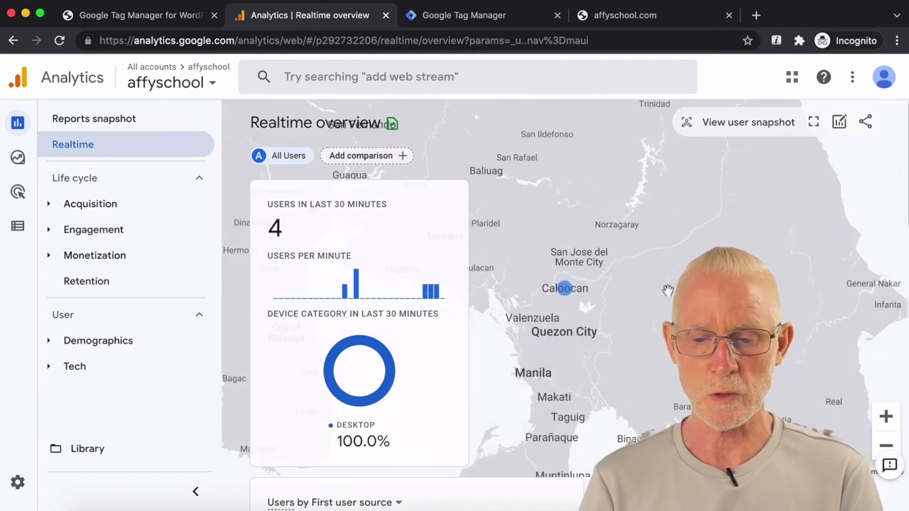
scroll(732, 215, "down", 1)
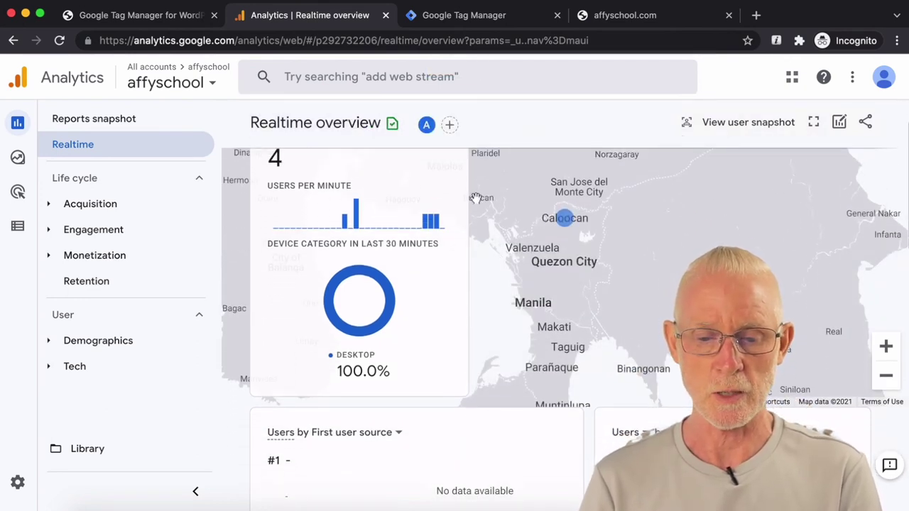
scroll(544, 277, "down", 6)
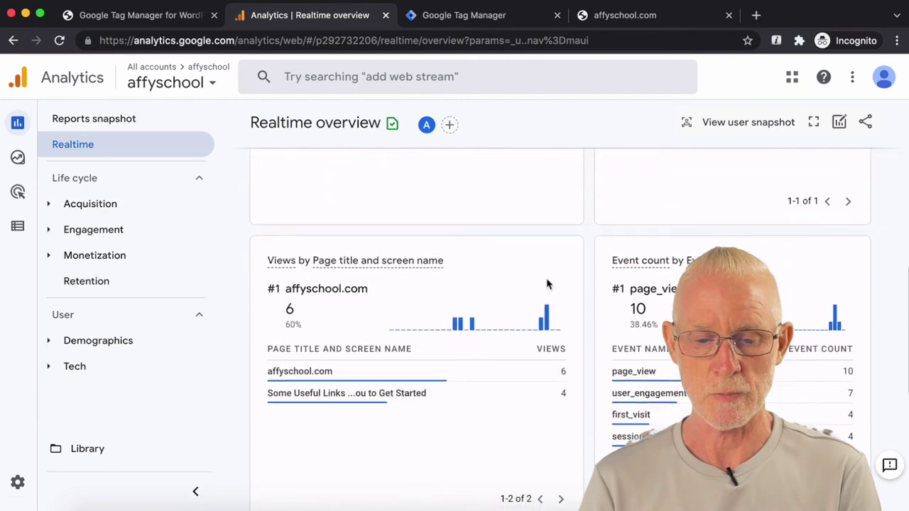
scroll(517, 284, "down", 1)
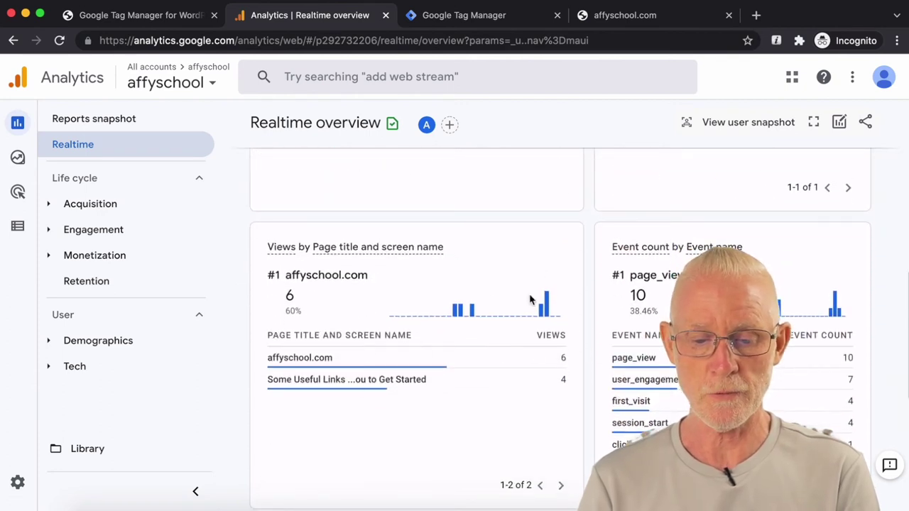
scroll(440, 349, "up", 3)
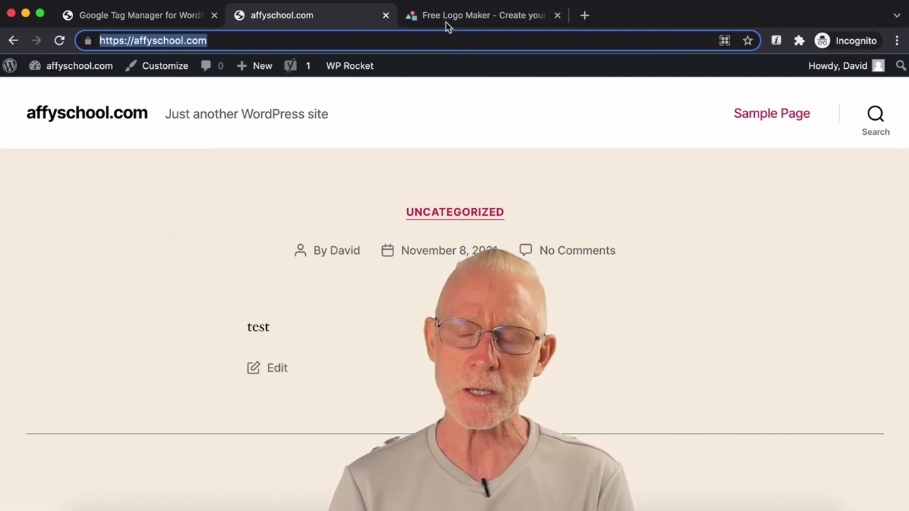
Step: Switch to the Free Logo Maker tab
left_click(433, 21)
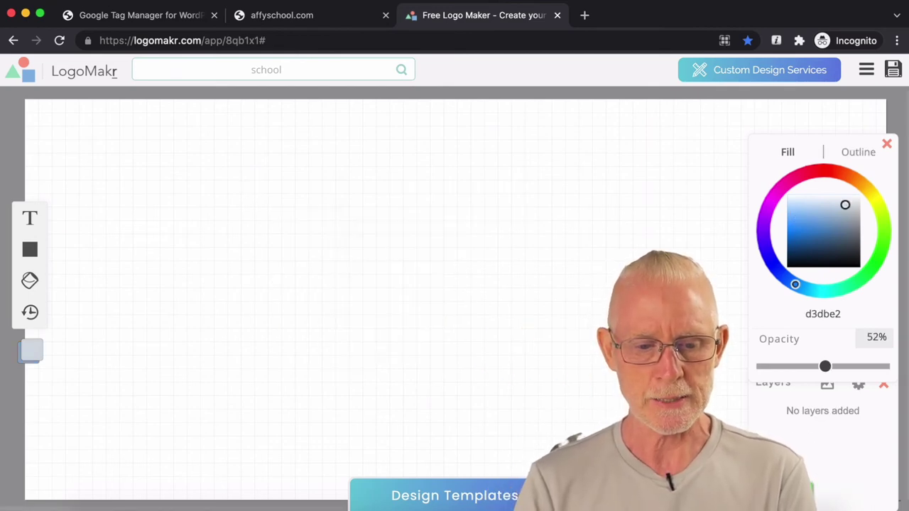
Step: Add the yellow school bus clipart, mirror it and stretch it wider to about 289 px
key("Return")
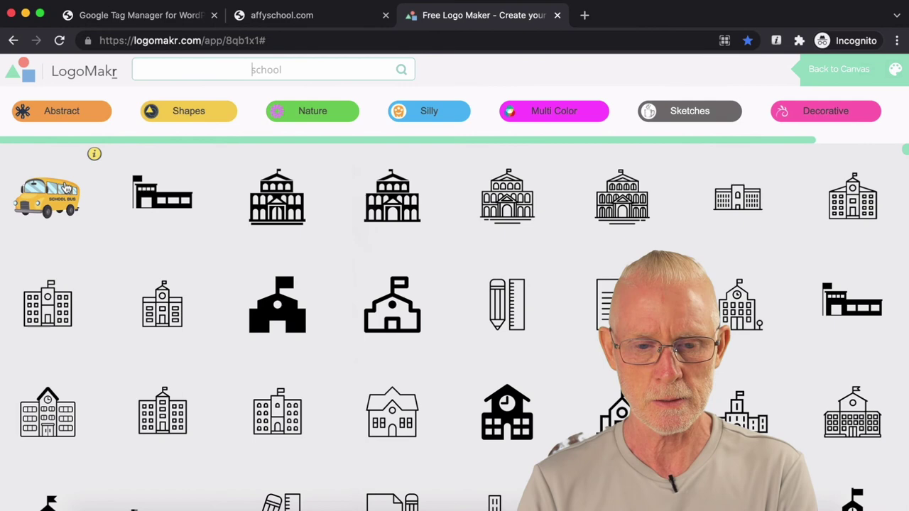
left_click(54, 192)
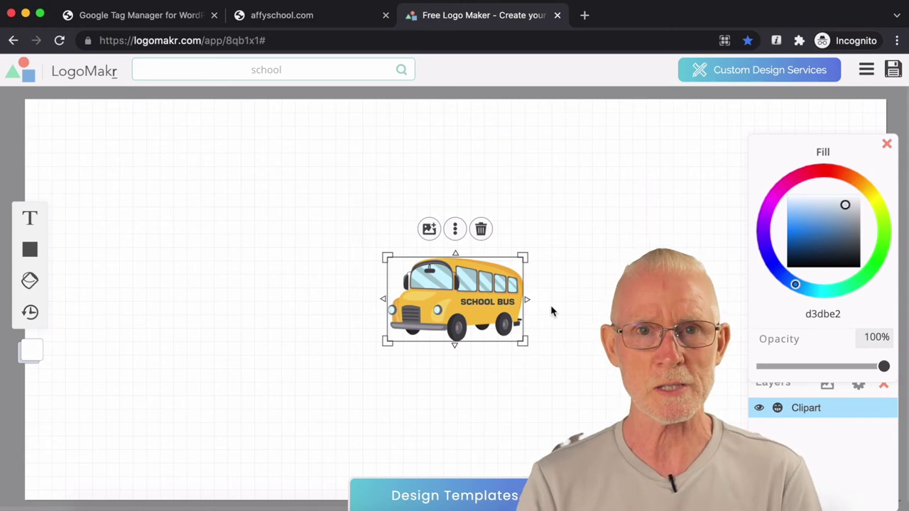
left_click_drag(384, 299, 629, 299)
left_click_drag(569, 299, 352, 300)
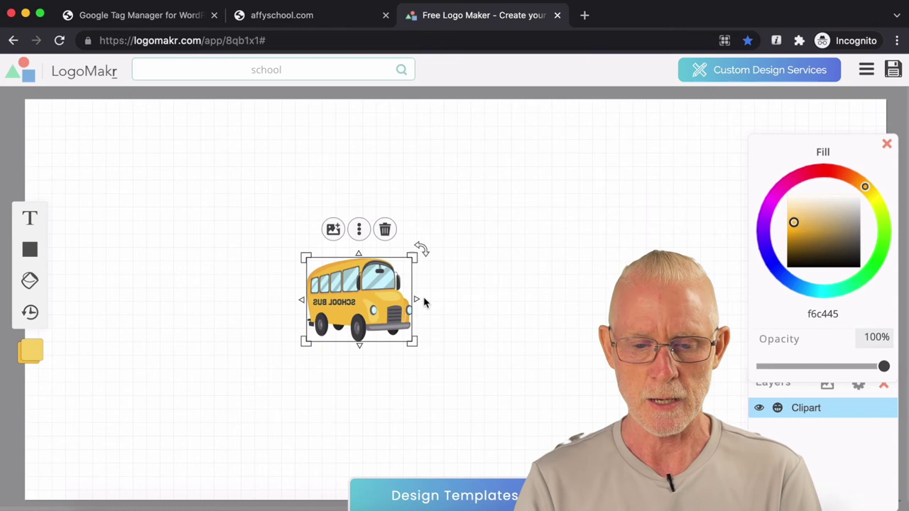
left_click_drag(419, 299, 509, 300)
left_click(555, 276)
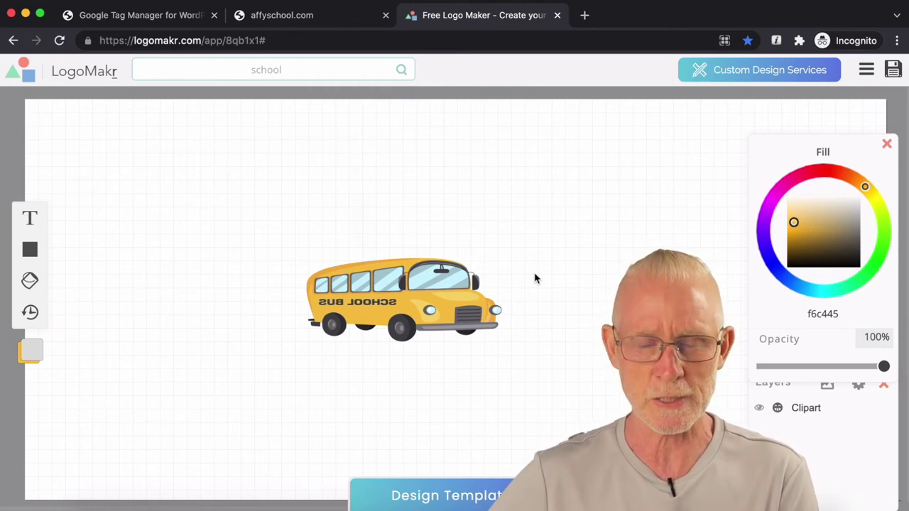
left_click(468, 284)
mouse_move(46, 253)
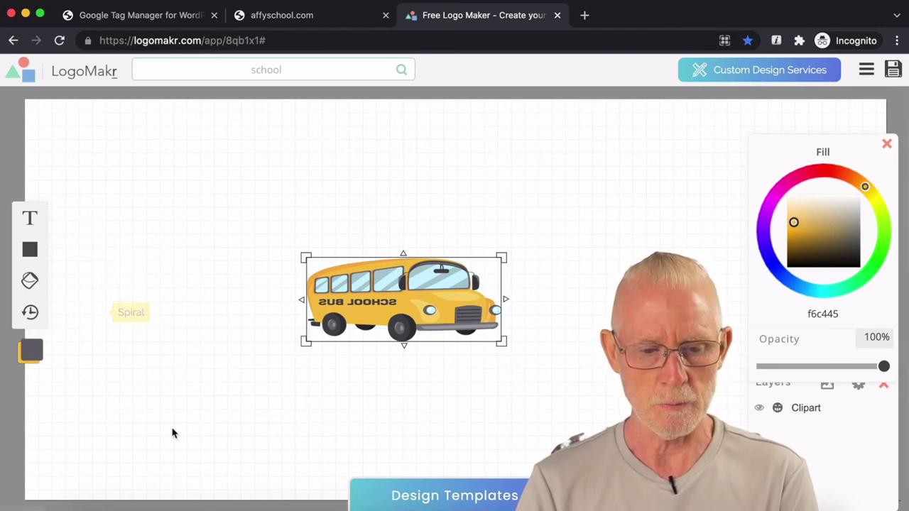
Step: After checking the reference logo, add a spiral shape and send it behind the bus
left_click(163, 503)
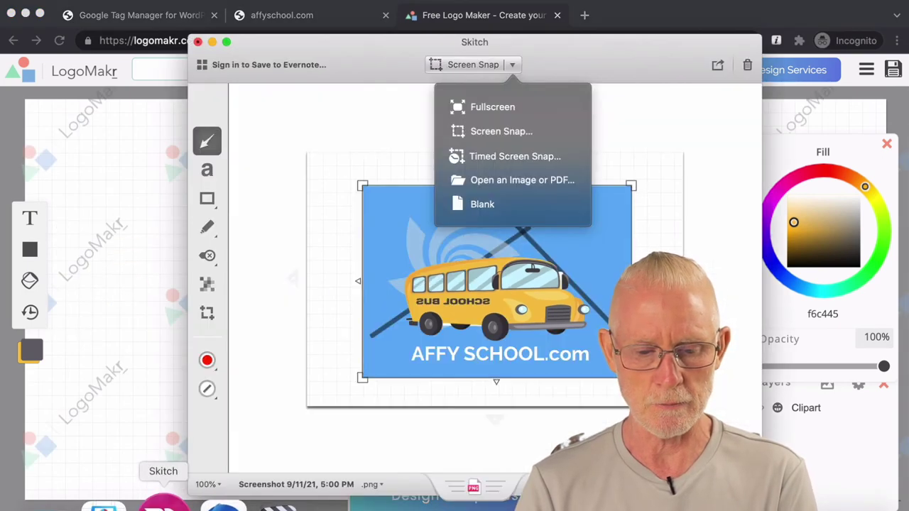
left_click(121, 299)
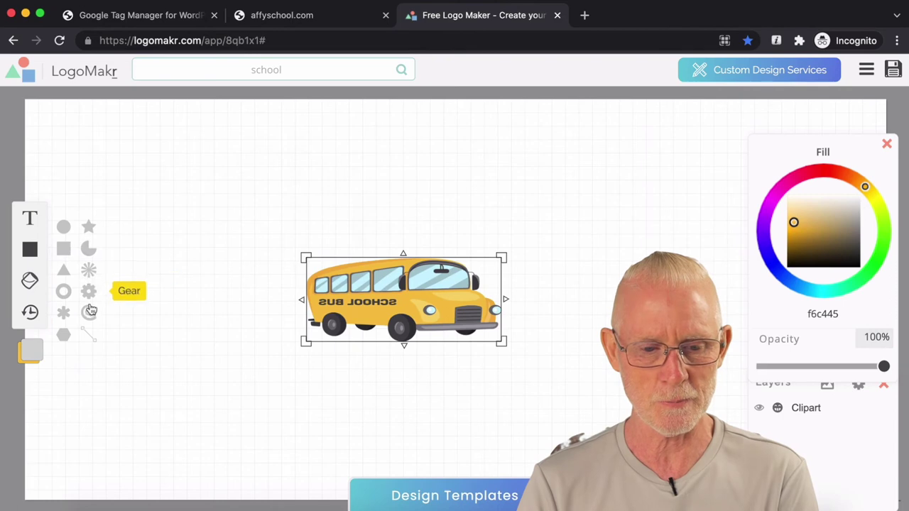
left_click(88, 312)
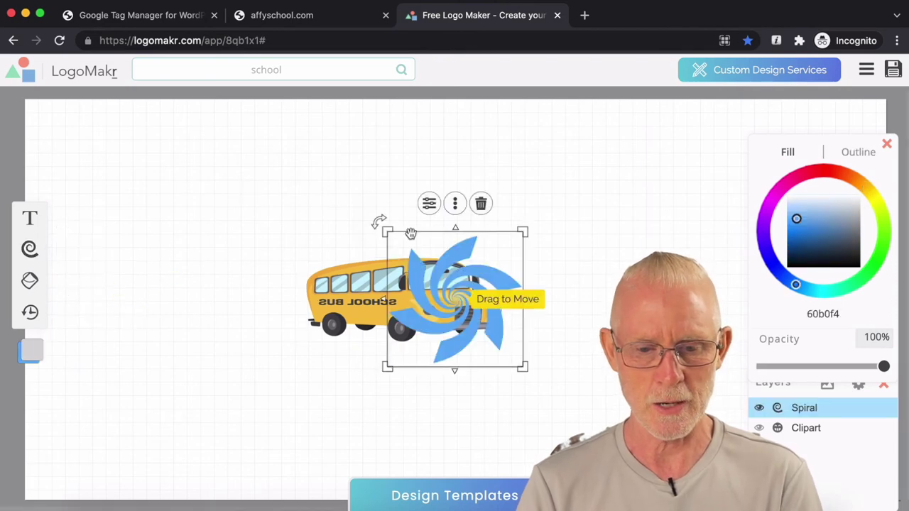
left_click_drag(451, 249, 362, 255)
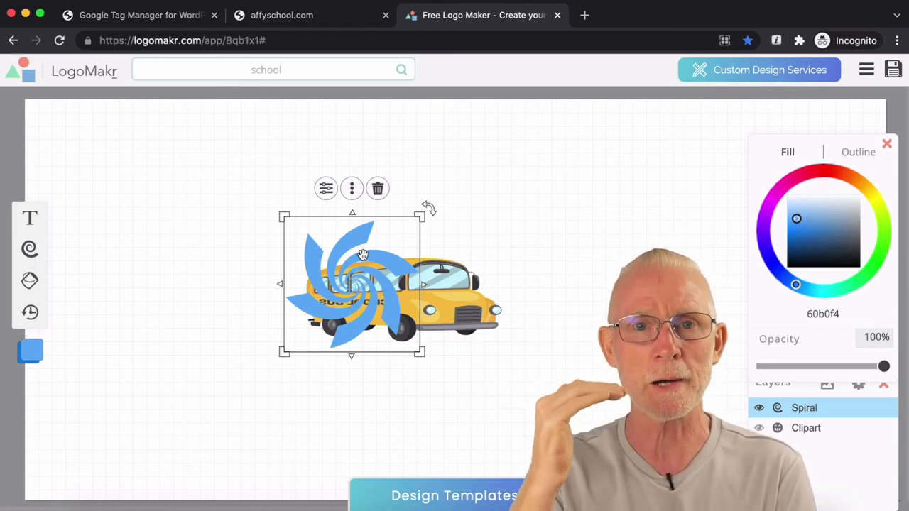
left_click(351, 188)
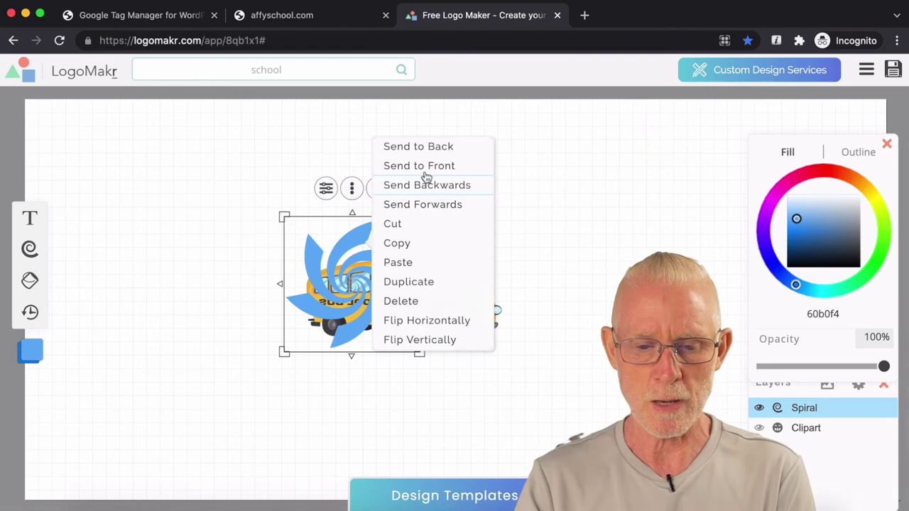
left_click(439, 149)
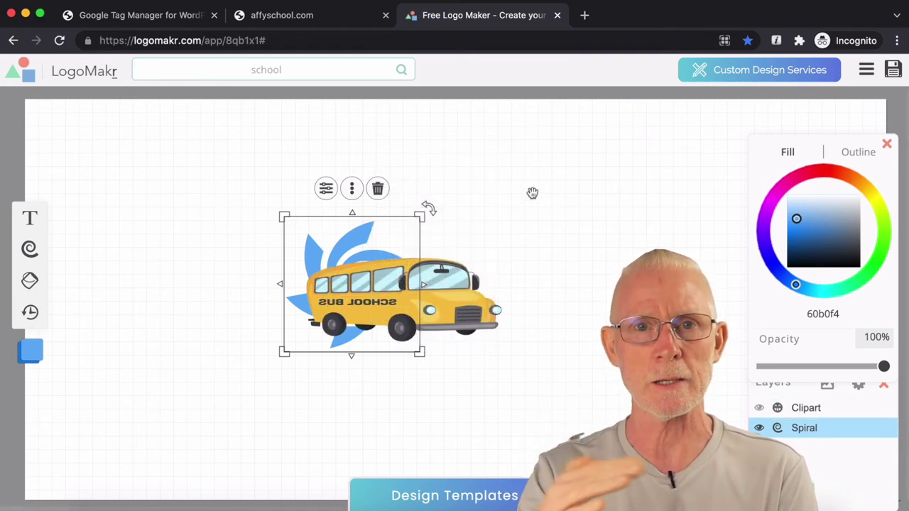
Step: Widen the spiral to about 203 × 200 px and position it behind the bus's left end
left_click(533, 197)
left_click_drag(358, 242, 353, 242)
mouse_move(422, 274)
left_mouse_down()
mouse_move(436, 274)
mouse_move(426, 290)
left_mouse_up()
mouse_move(426, 289)
left_mouse_down()
mouse_move(436, 273)
mouse_move(436, 287)
left_mouse_up()
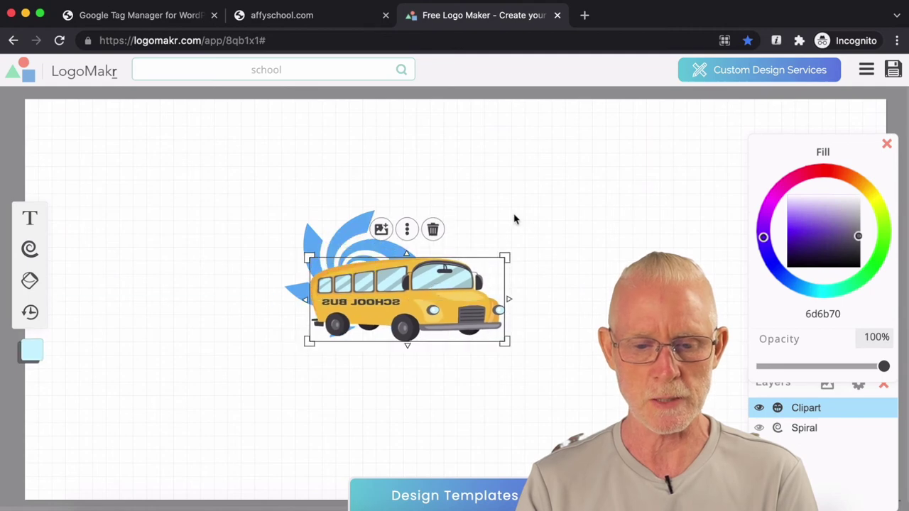
left_click(513, 217)
left_click(426, 284)
left_click(358, 244)
left_click_drag(358, 244, 345, 244)
left_click(250, 298)
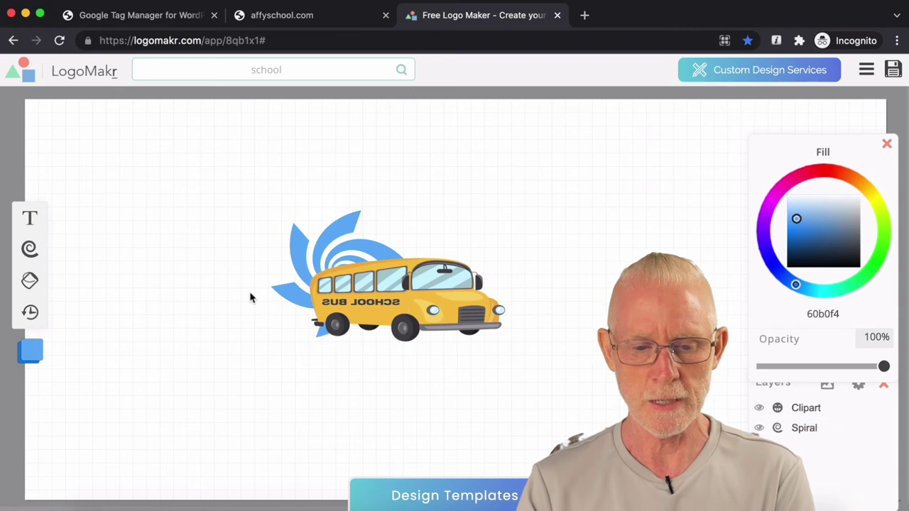
Step: Add 'AFFY BOY.com' text in pale blue c3d9ec at 79% opacity, placed below the bus
left_click(30, 219)
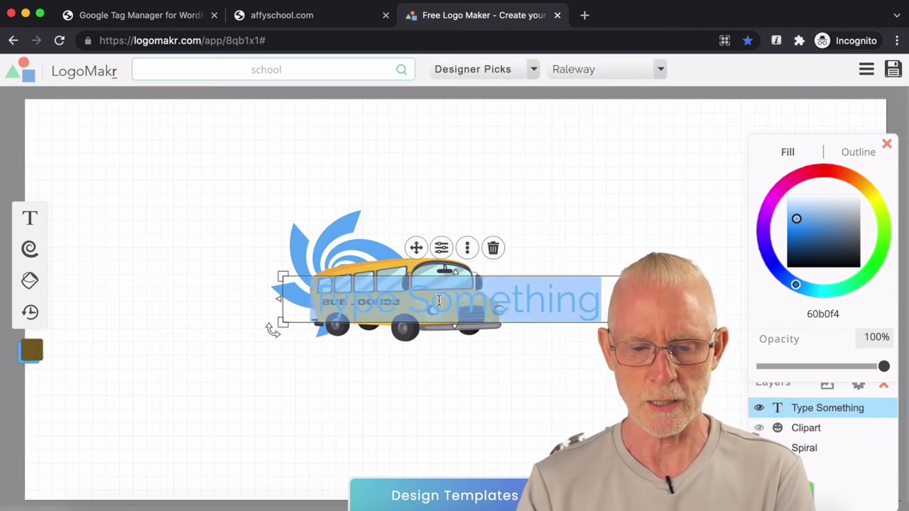
type("AFFY BOY.com")
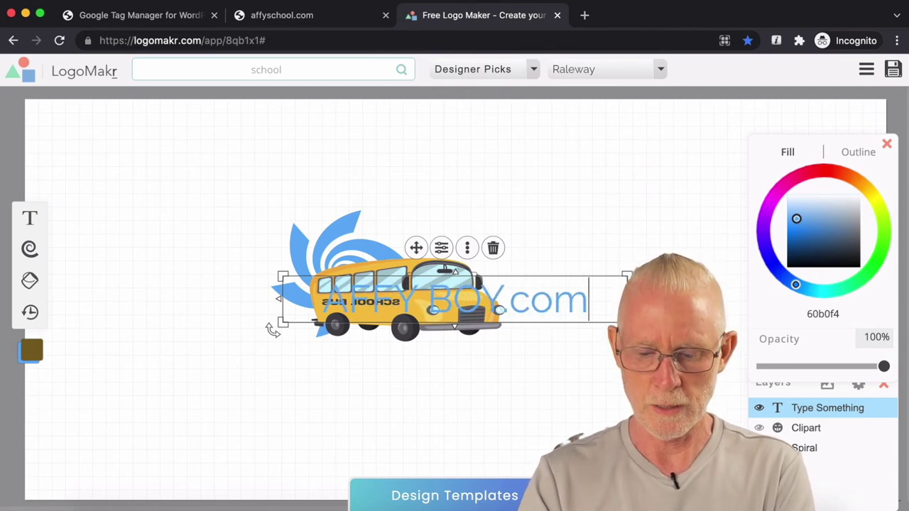
key("ctrl+a")
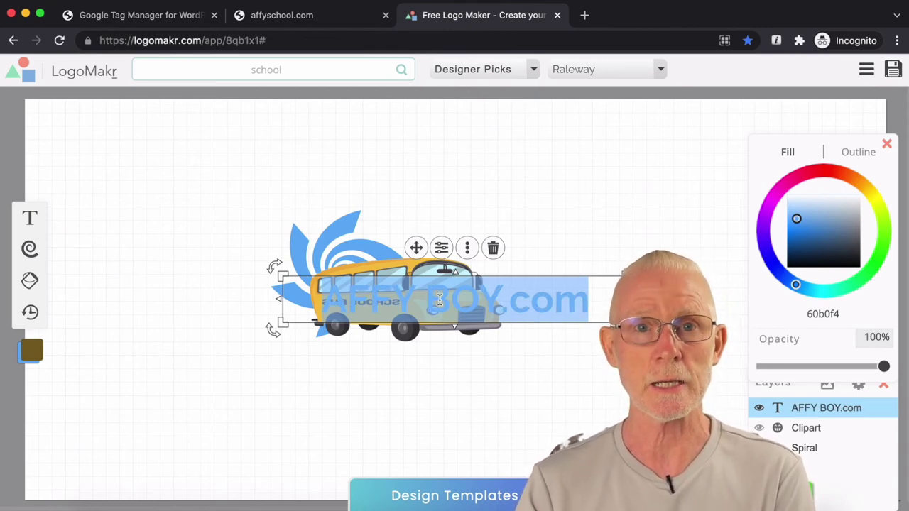
left_click_drag(796, 219, 827, 219)
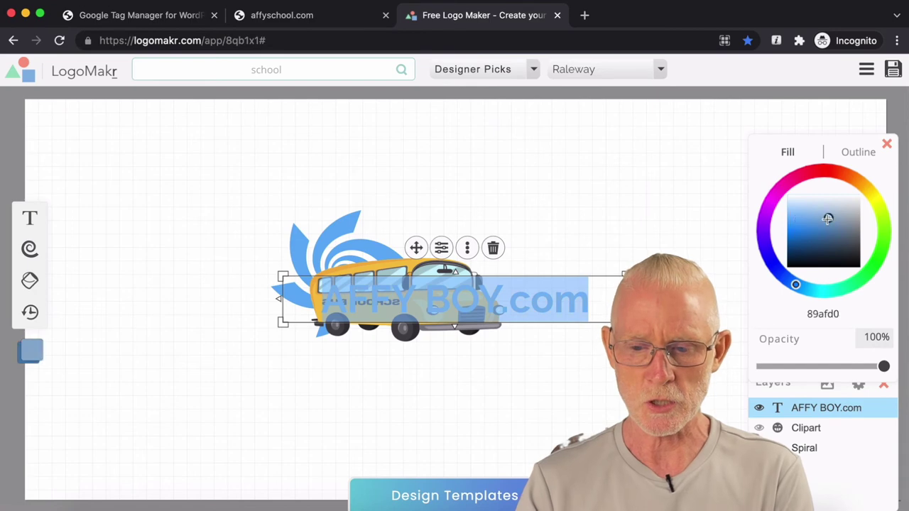
left_click(821, 207)
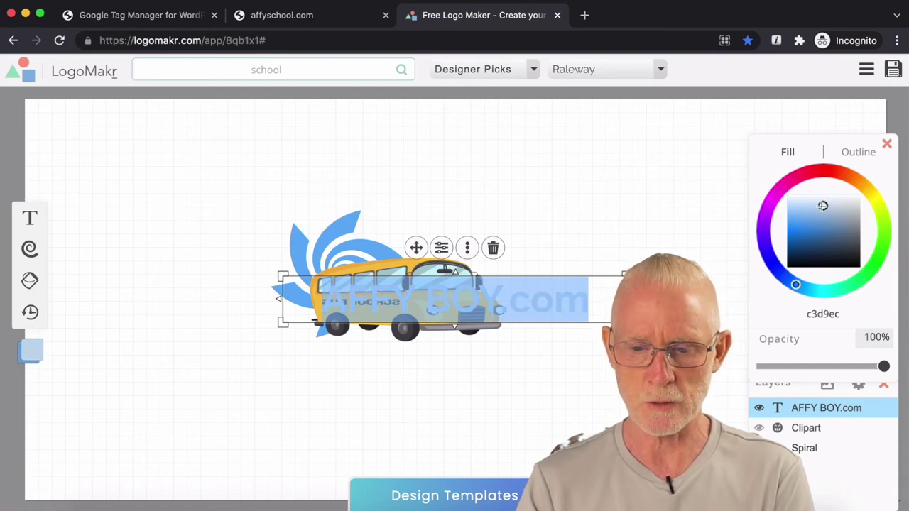
left_click_drag(883, 364, 857, 366)
left_click_drag(573, 302, 541, 366)
Step: Add a square, stretch it over the whole logo and send it to the back as a blue background
left_click(529, 274)
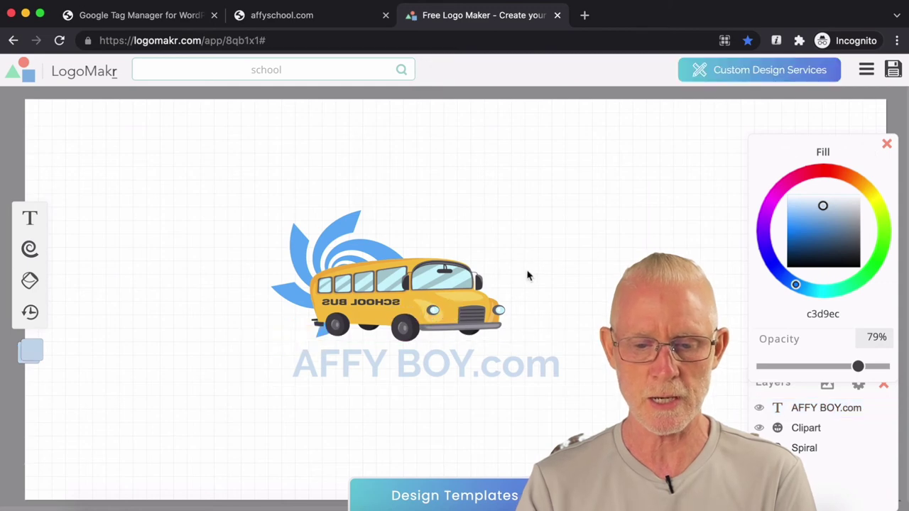
left_click(319, 262)
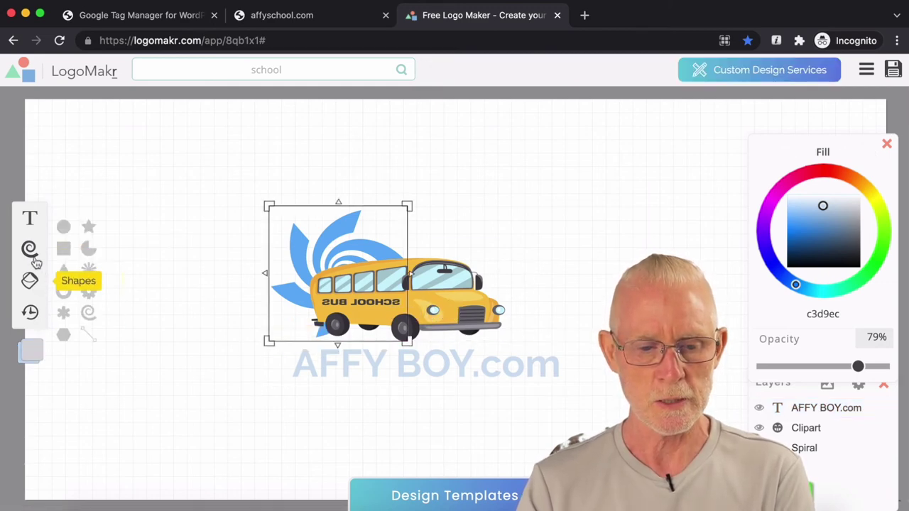
mouse_move(34, 257)
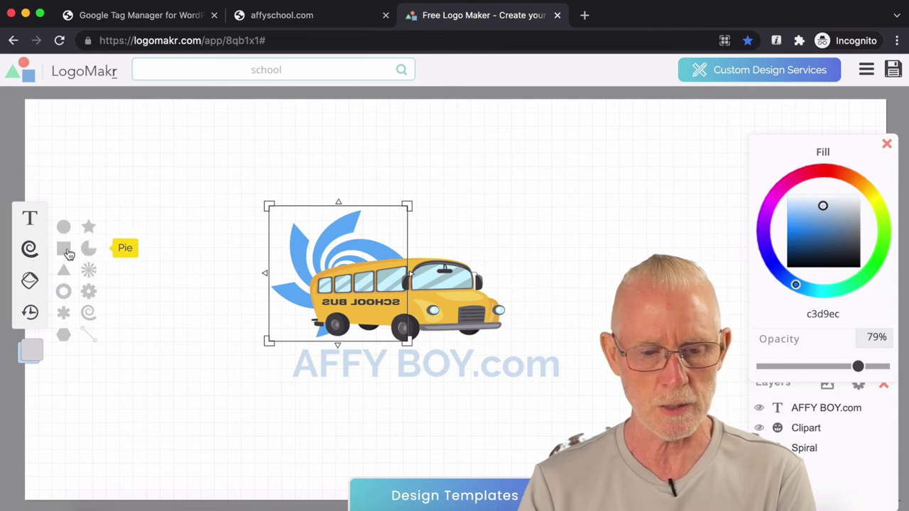
left_click(64, 248)
left_click_drag(439, 272, 310, 237)
left_click_drag(390, 326, 572, 329)
left_click_drag(412, 228, 410, 201)
left_click_drag(249, 297, 238, 297)
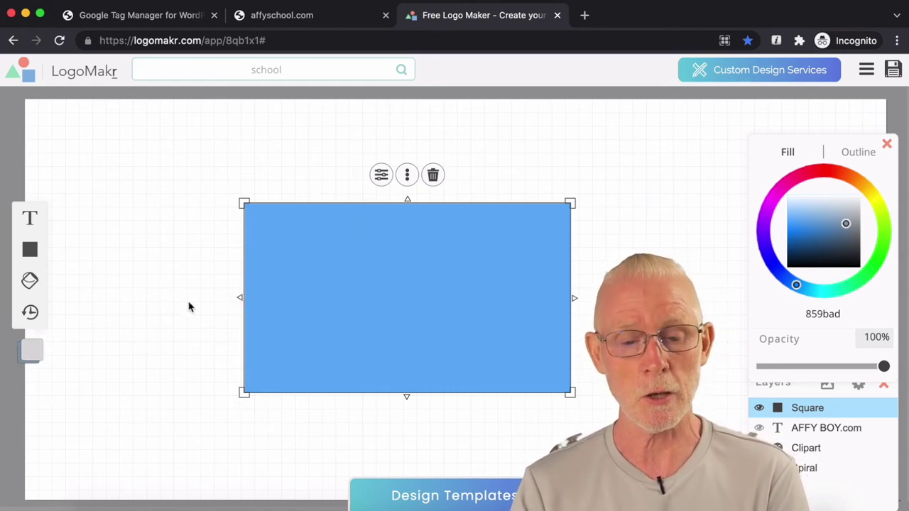
right_click(484, 270)
left_click(563, 163)
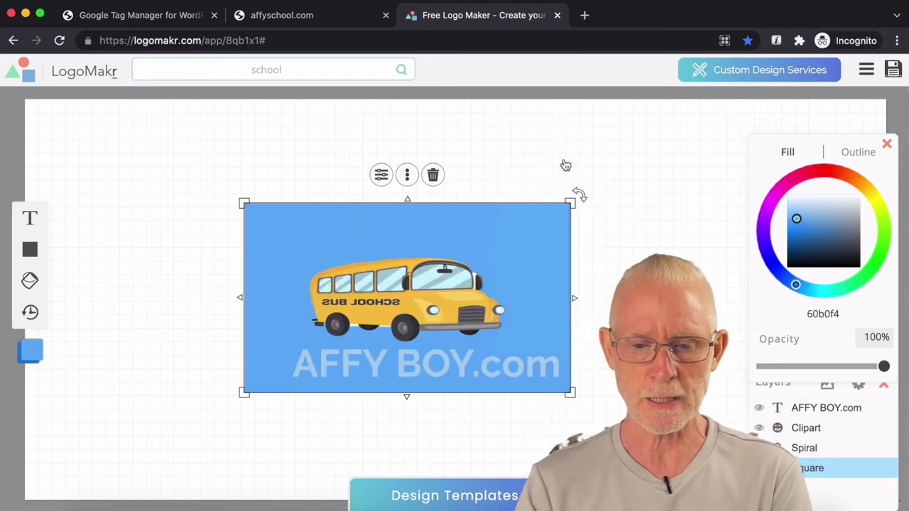
left_click(635, 232)
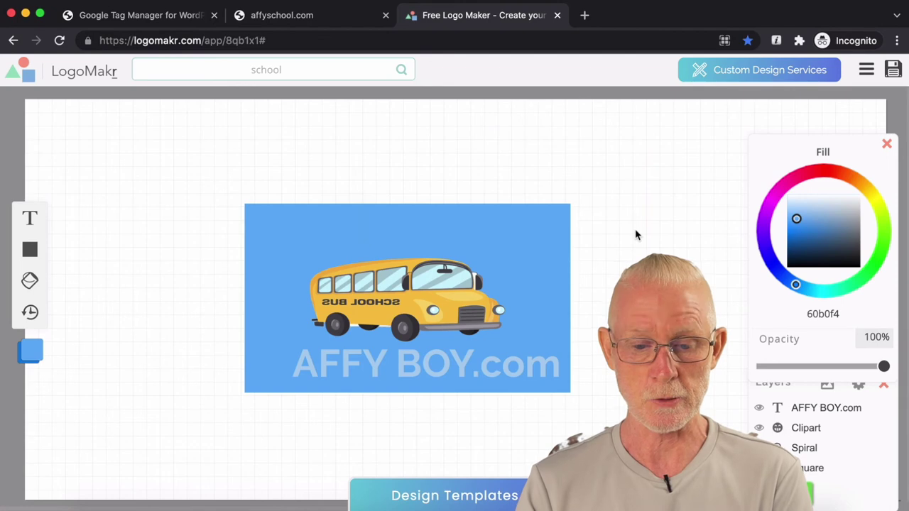
left_click(548, 243)
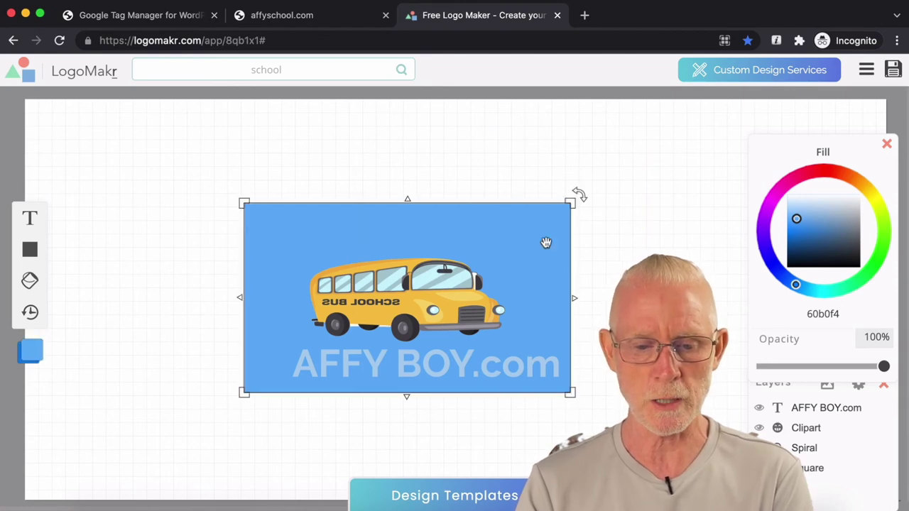
Step: Recolour the spiral a very light blue
left_click(347, 241)
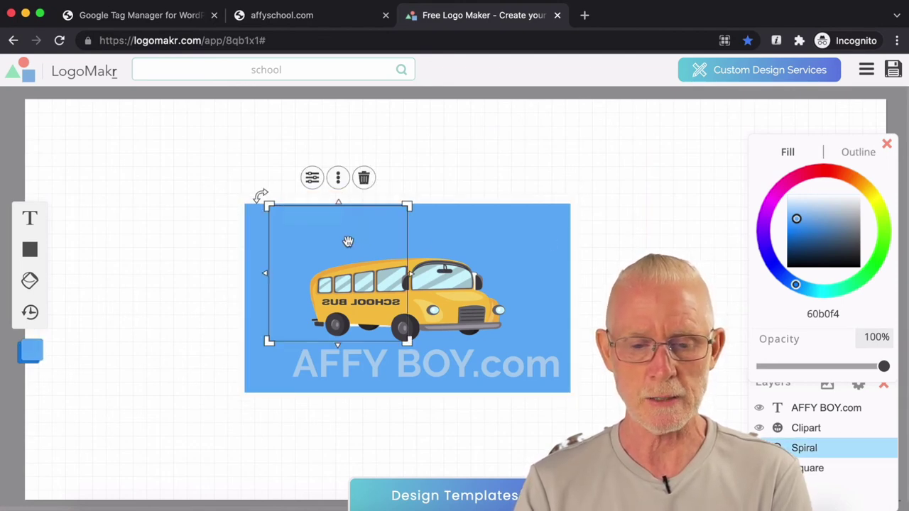
left_click(825, 203)
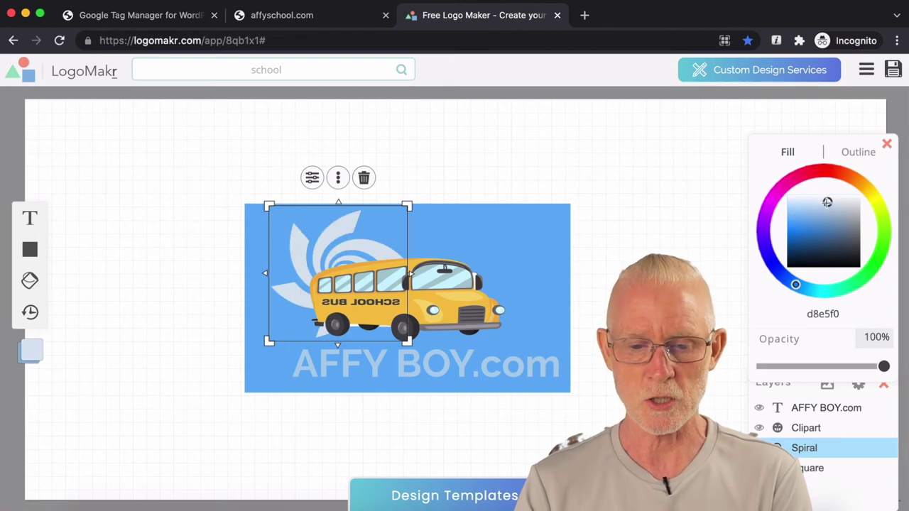
left_click(534, 157)
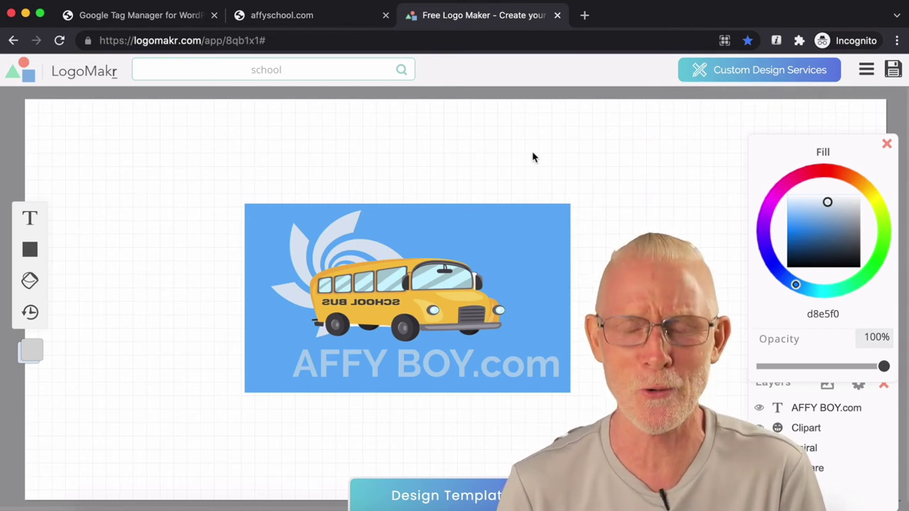
Step: Add a line segment and move it above the logo, keeping the background in place
mouse_move(36, 269)
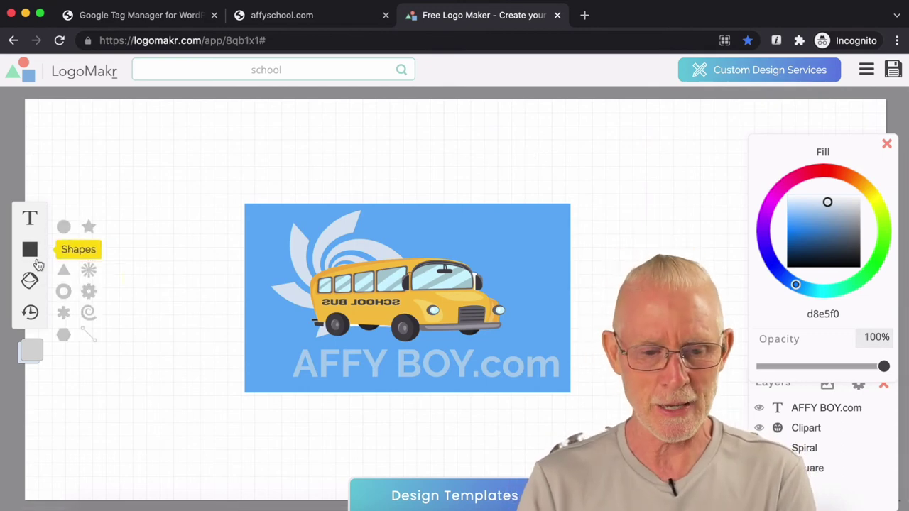
left_click(97, 341)
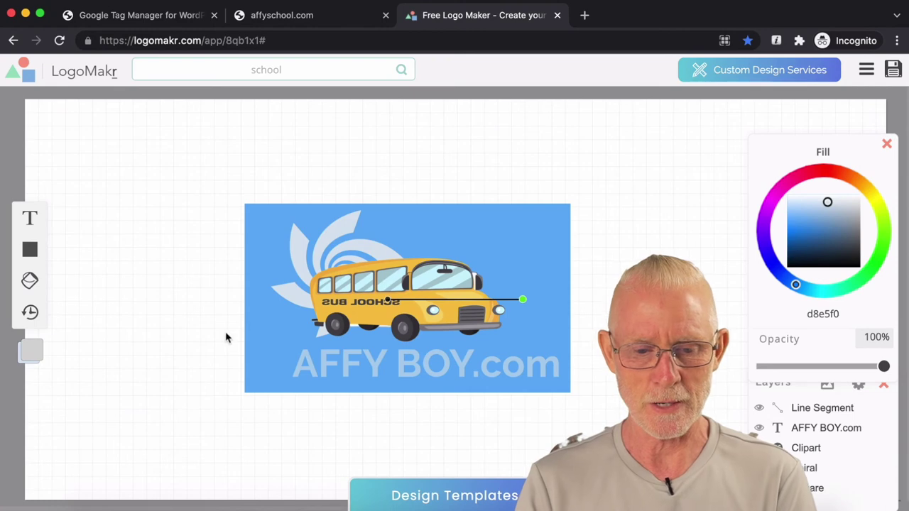
left_click(370, 305)
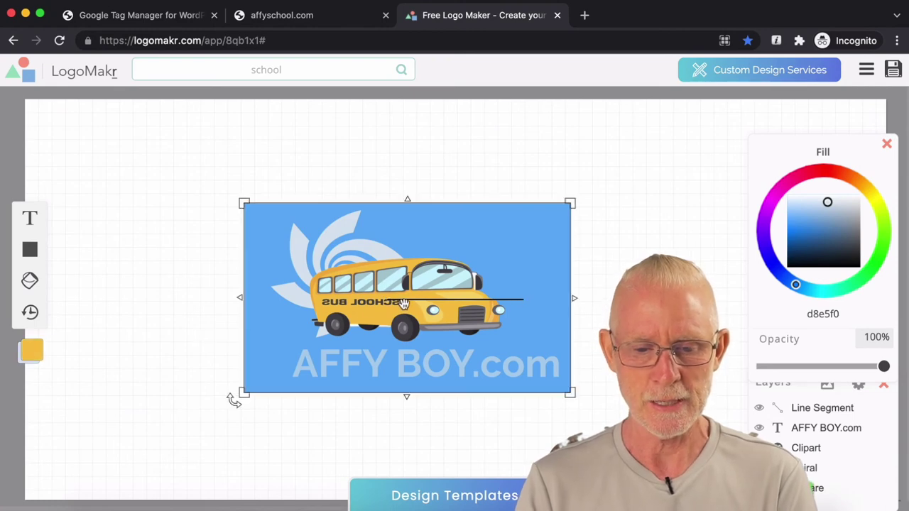
mouse_move(405, 301)
left_mouse_down()
mouse_move(431, 275)
mouse_move(411, 301)
left_mouse_up()
left_click(522, 304)
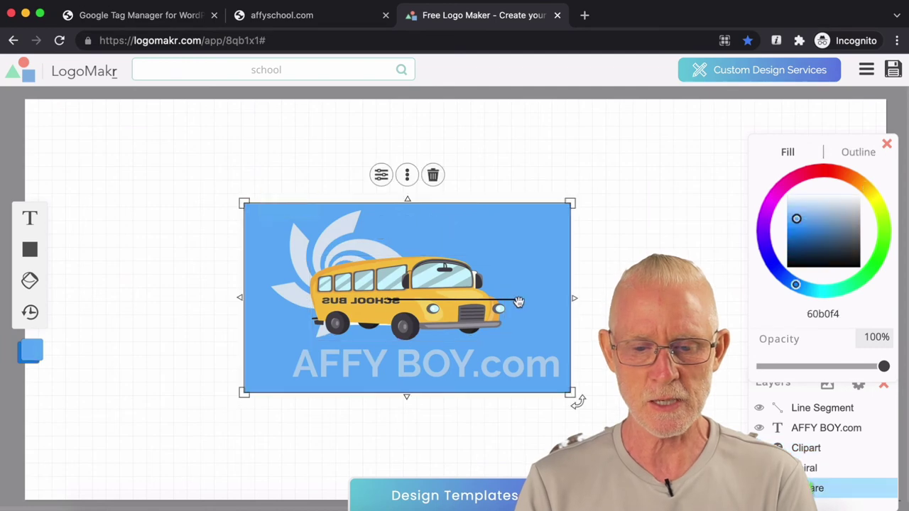
left_click_drag(537, 284, 399, 278)
left_click_drag(513, 305, 494, 157)
left_click_drag(238, 267, 380, 268)
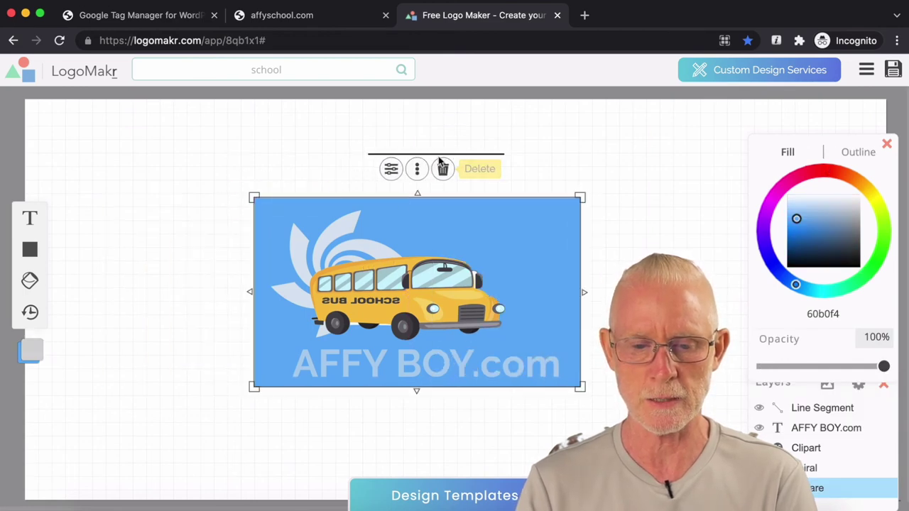
Step: Try slanting the line diagonally across the logo, then undo that placement
left_click(462, 154)
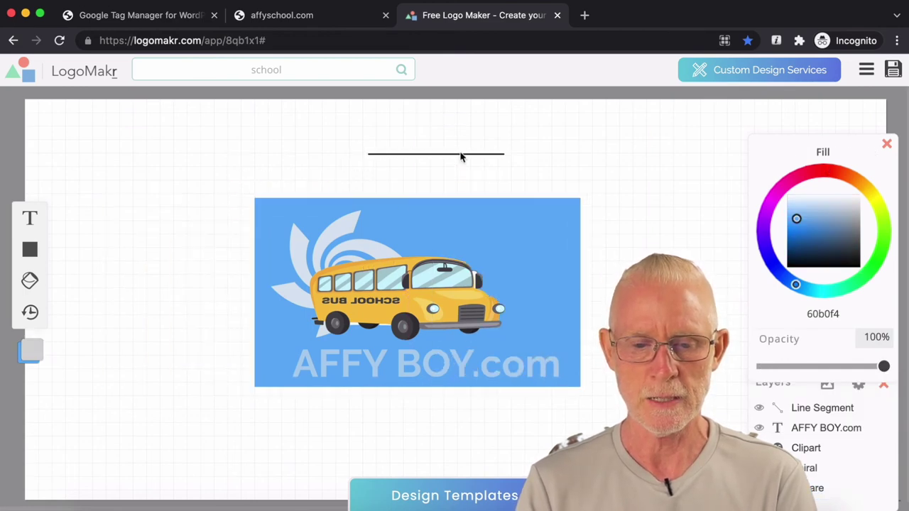
left_click(389, 156)
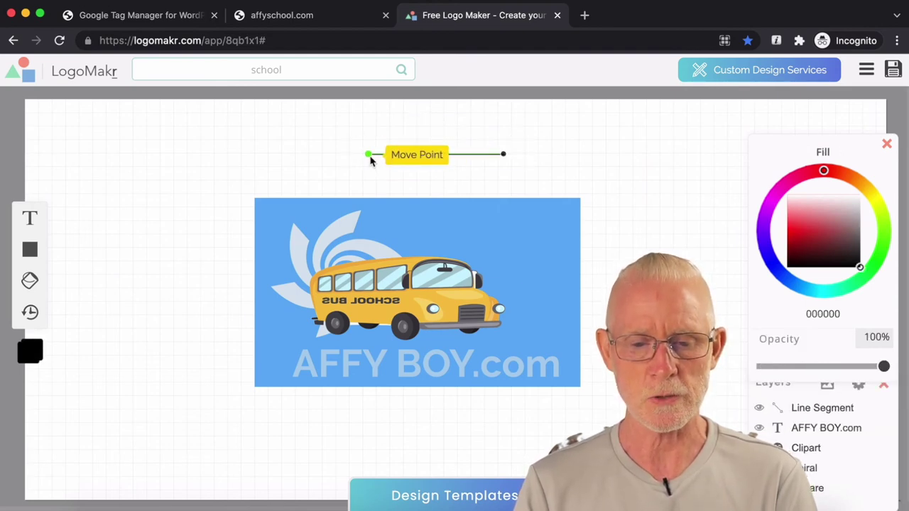
left_click_drag(370, 159, 279, 324)
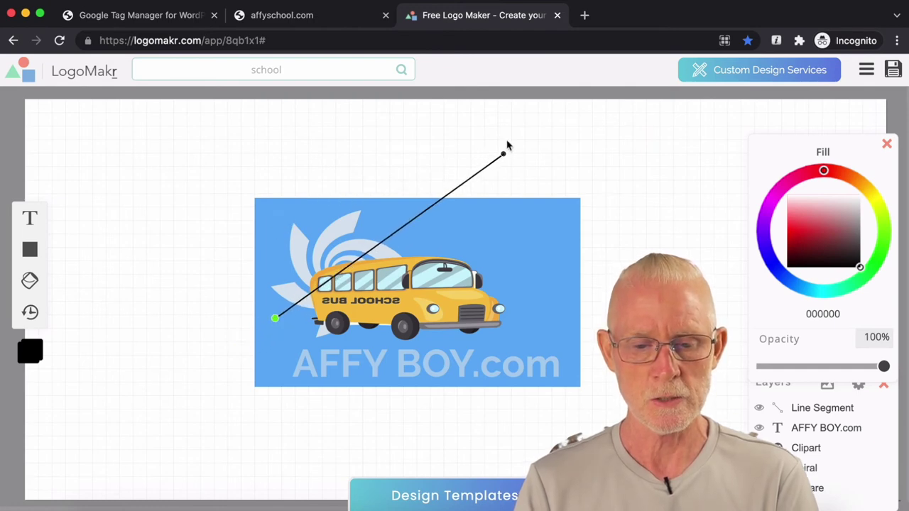
left_click_drag(544, 323, 544, 324)
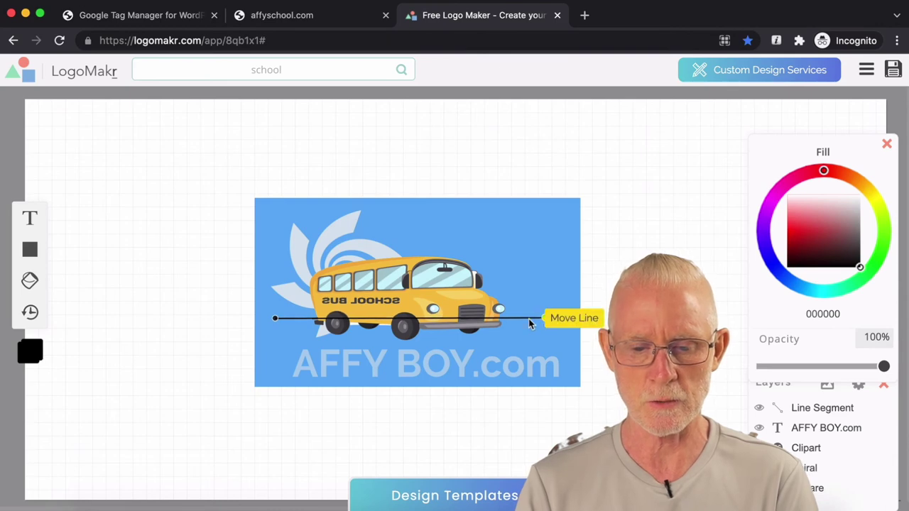
left_click(534, 320)
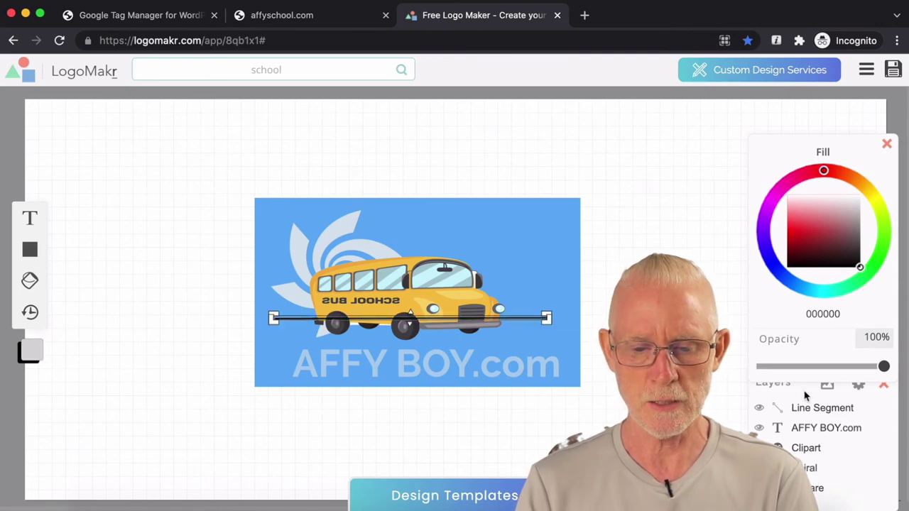
left_click(575, 205)
left_click(587, 395)
left_click(586, 396)
key("super+z")
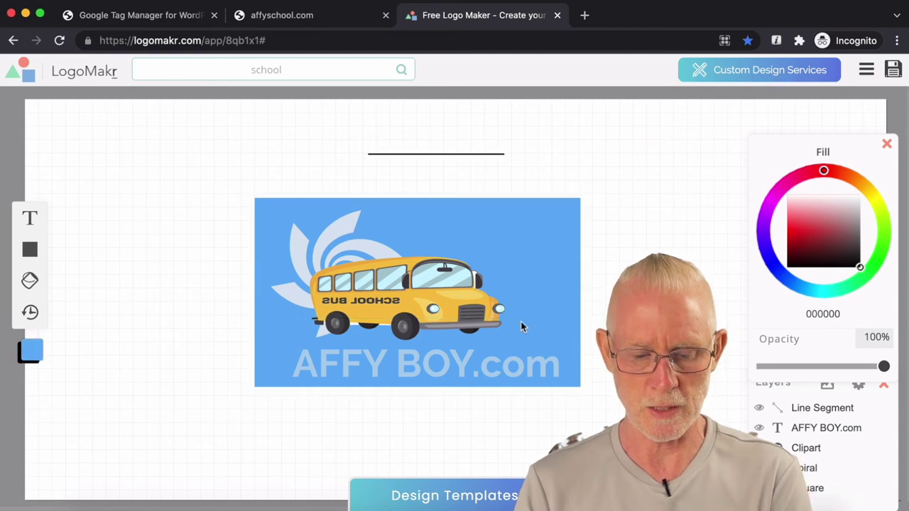
Step: Make the line light grey c8b8b8 and 13 px thick, and lengthen it to the right
left_click(436, 154)
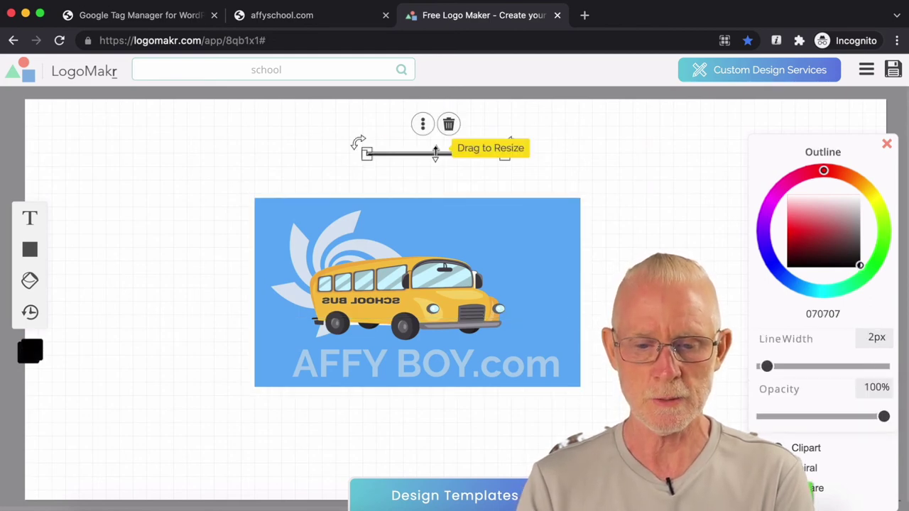
left_click_drag(436, 151, 437, 150)
left_click(507, 181)
left_click(504, 153)
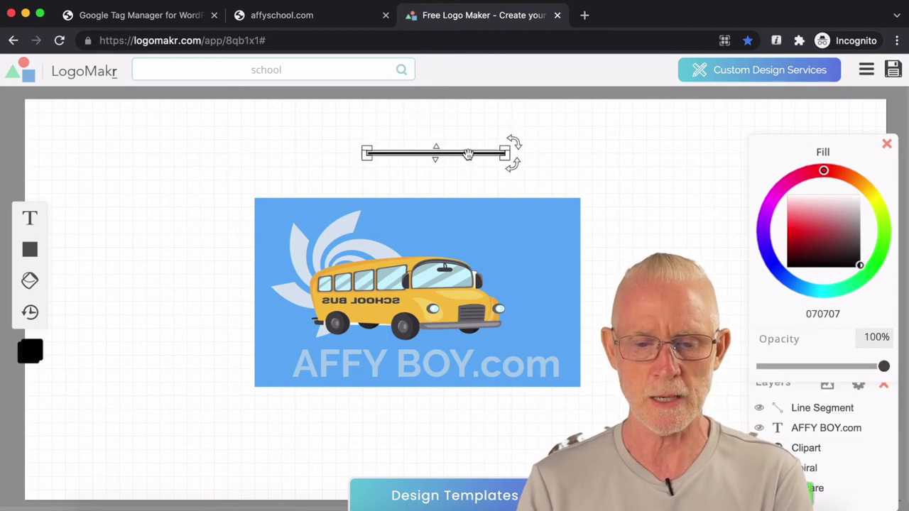
left_click_drag(435, 151, 435, 147)
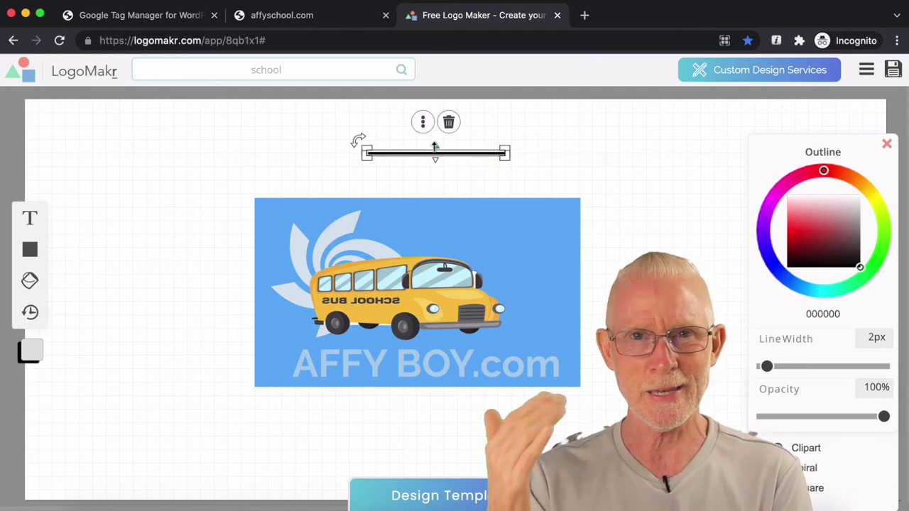
left_click(562, 142)
left_click(463, 155)
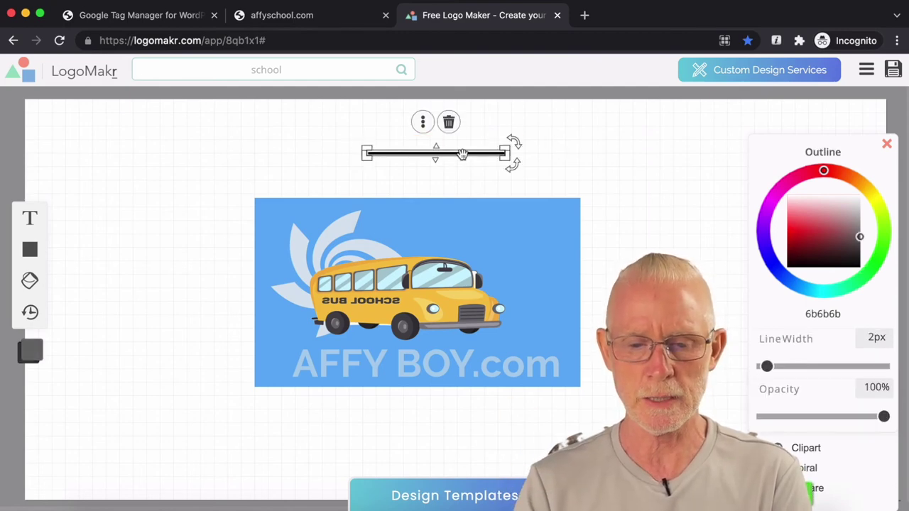
left_click(850, 213)
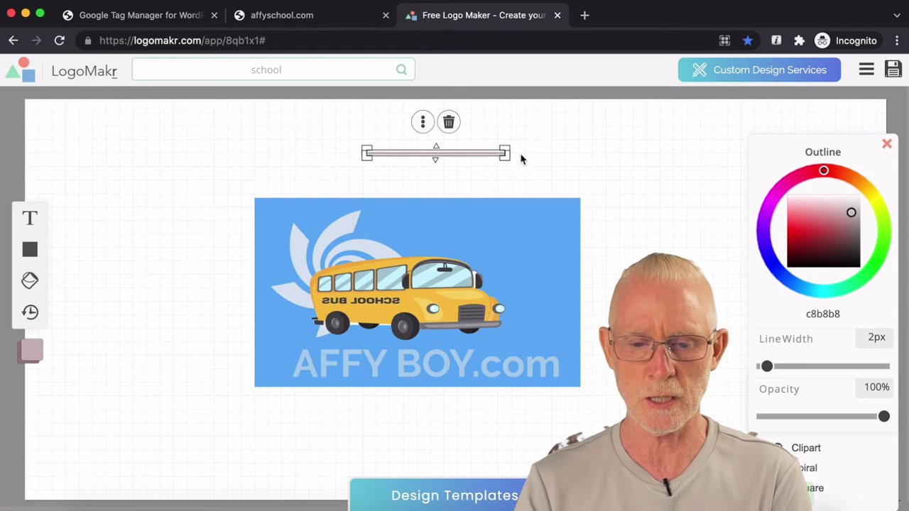
left_click_drag(504, 154, 665, 160)
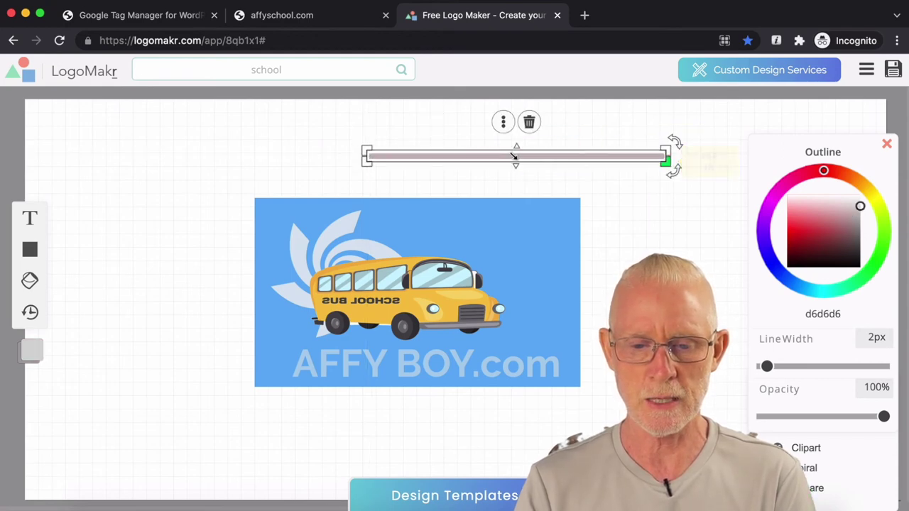
left_click(502, 121)
left_click_drag(517, 145, 362, 158)
left_click(457, 146)
Step: Drag the line's endpoints so it slants up diagonally across the bus
left_click(481, 157)
left_click(284, 158)
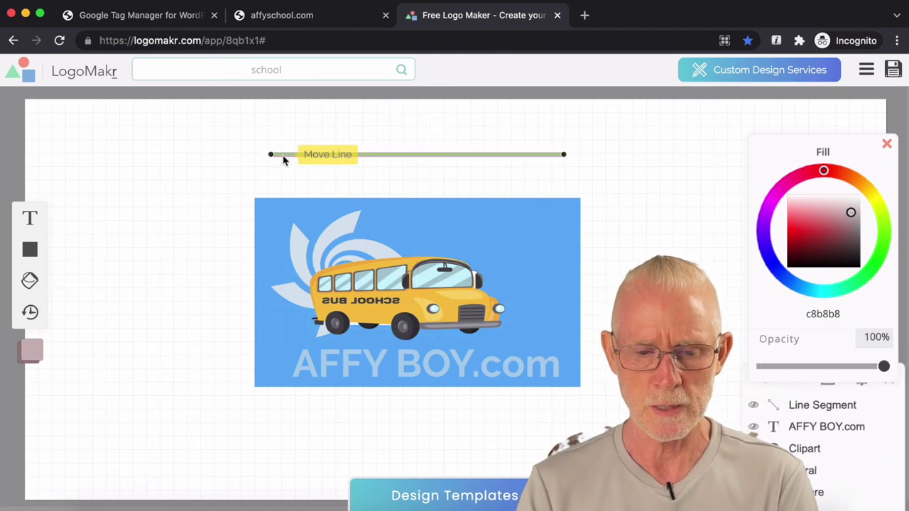
left_click_drag(271, 156, 276, 339)
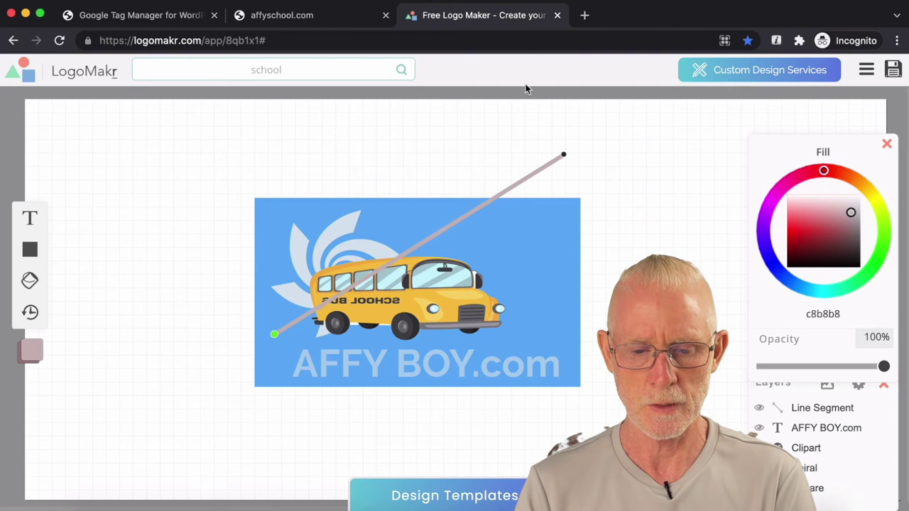
left_click_drag(563, 155, 460, 224)
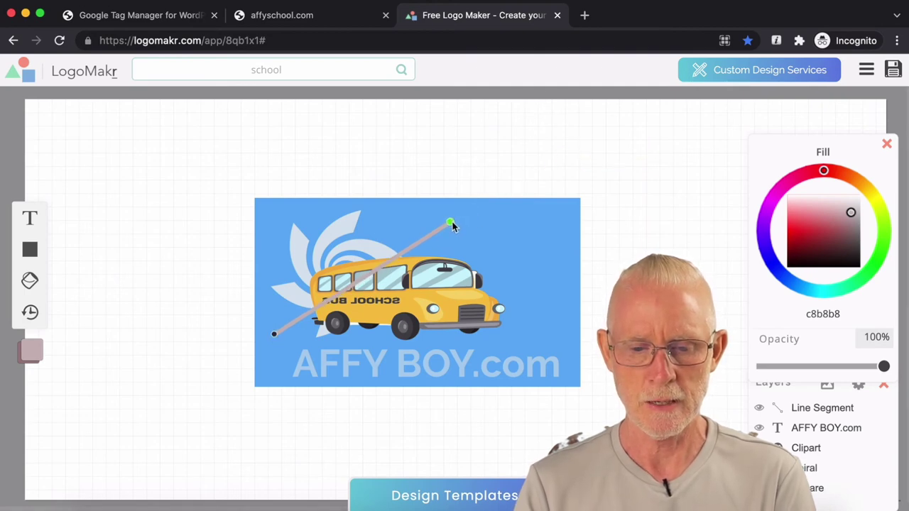
left_click(453, 224)
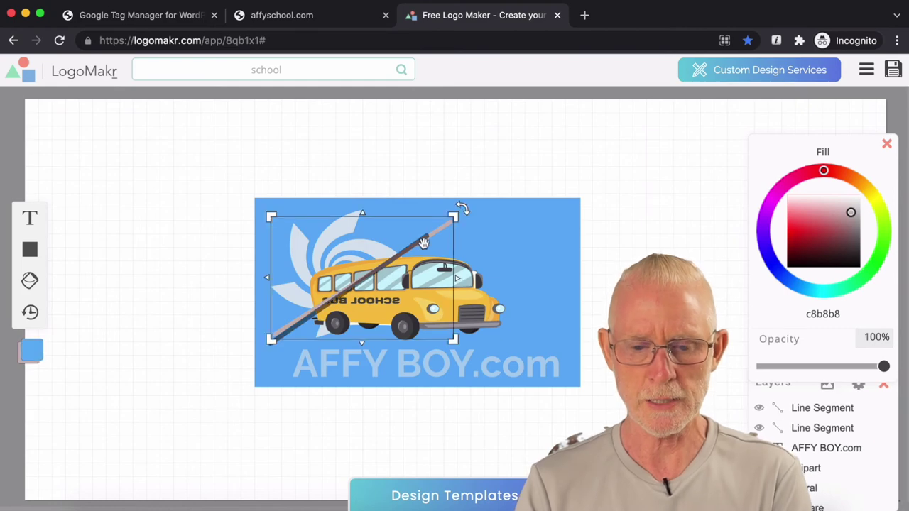
Step: Rotate the second line about 10 degrees, move it across the bus and shorten its lower end
left_click_drag(462, 207, 478, 358)
left_click(369, 291)
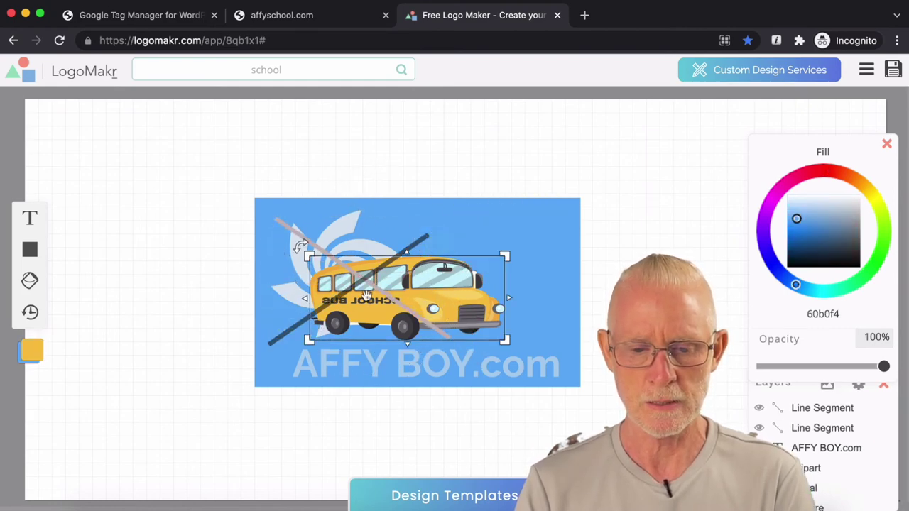
left_click(287, 227)
left_click_drag(287, 227, 411, 242)
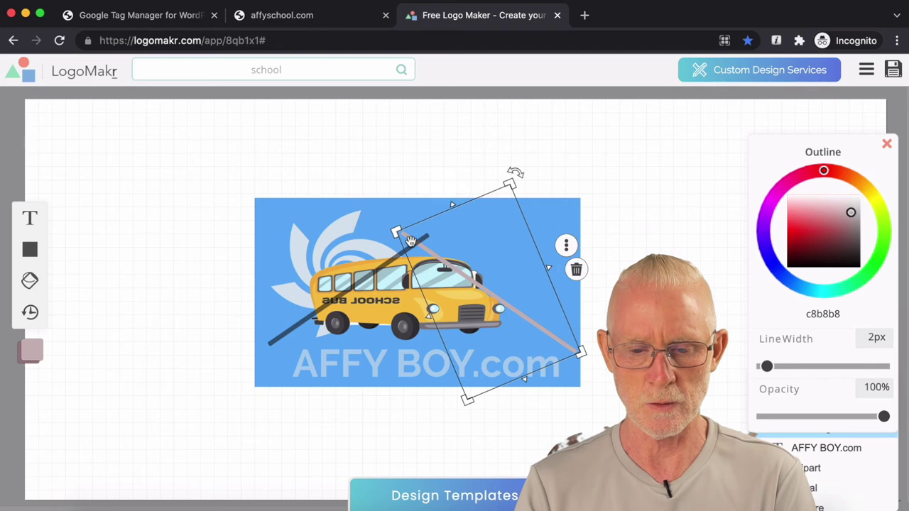
left_click(410, 240)
left_click_drag(575, 351, 515, 337)
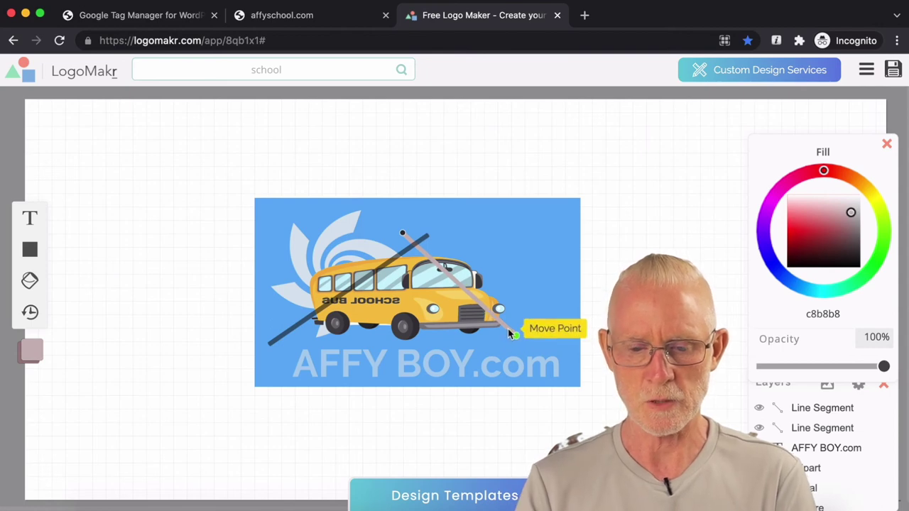
Step: Send the blue background image behind everything so the dark line shows over the bus
right_click(518, 211)
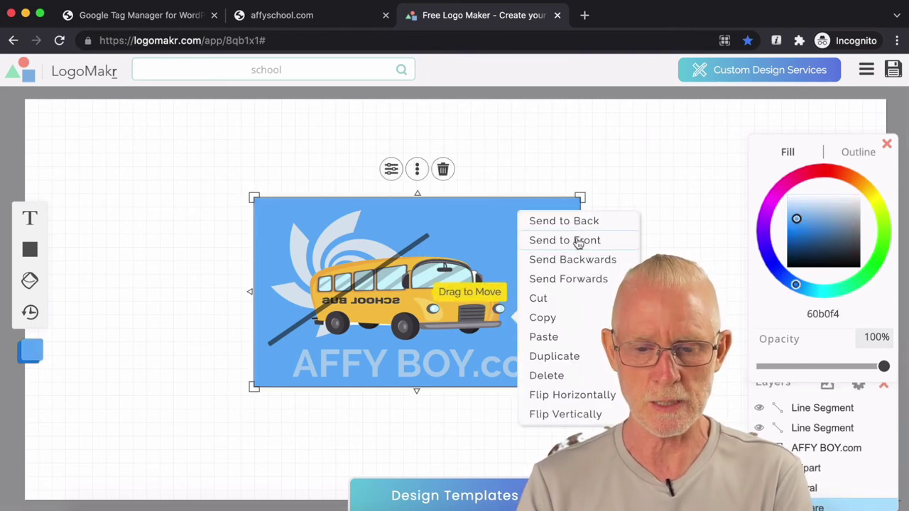
left_click(480, 240)
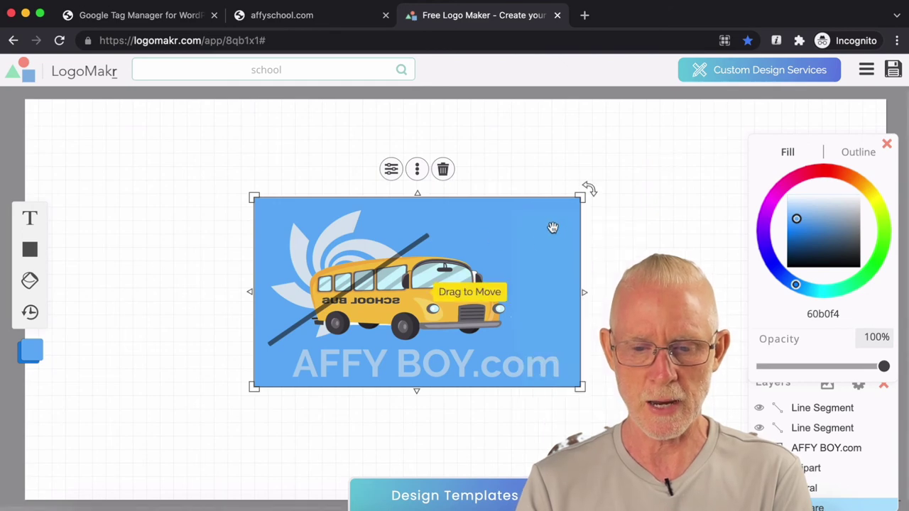
left_click(540, 243)
left_click(540, 243)
left_click(522, 247)
left_click(521, 247)
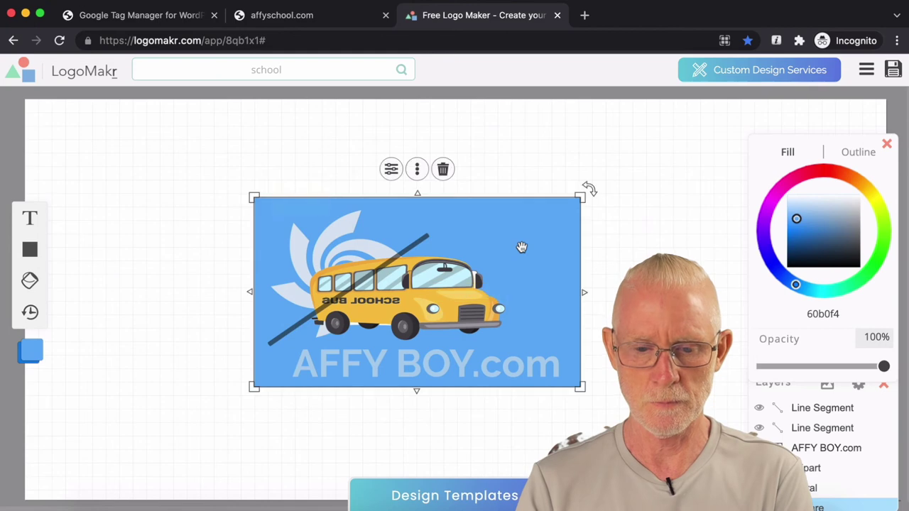
right_click(522, 247)
left_click(605, 139)
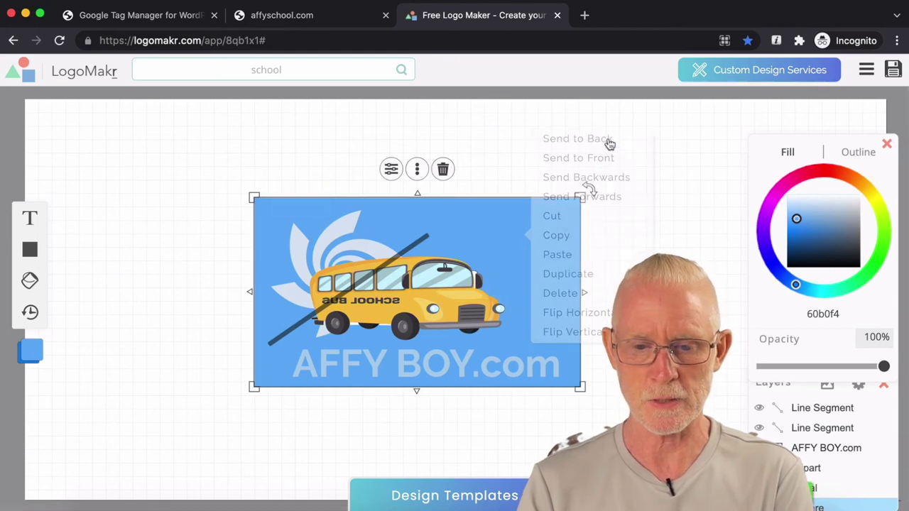
left_click(381, 244)
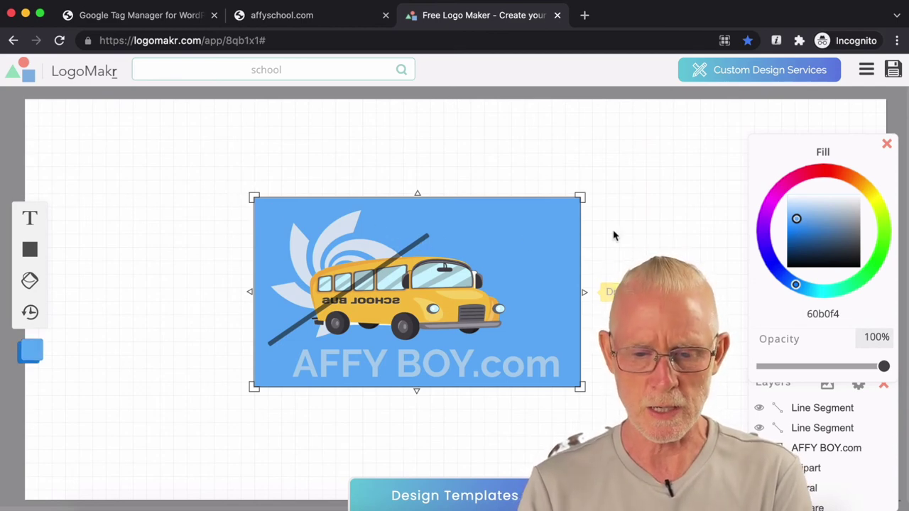
Step: Move a line up above the logo and adjust its right endpoint
left_click(488, 255)
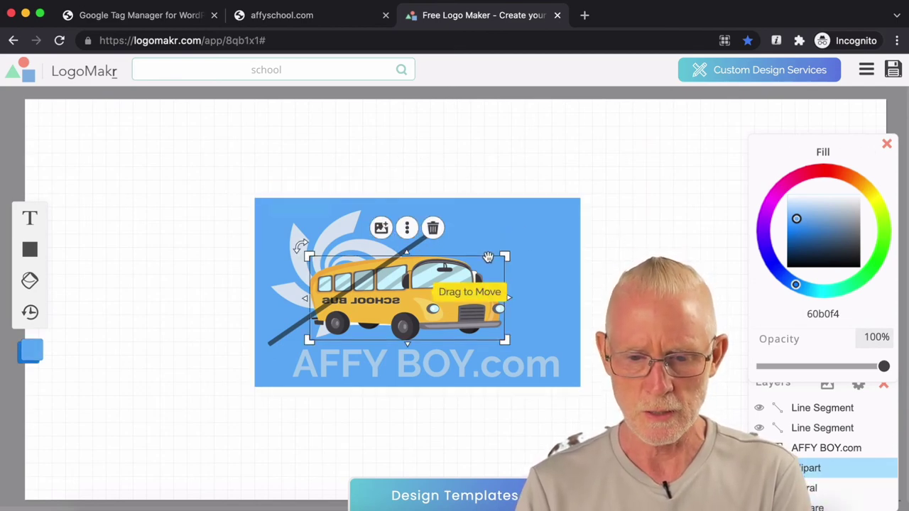
left_click(419, 215)
left_click(418, 239)
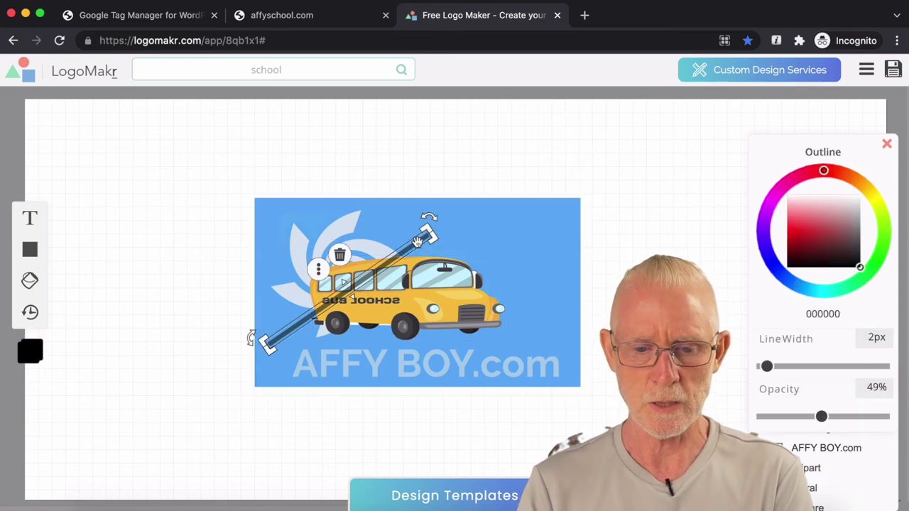
left_click_drag(420, 255, 520, 162)
left_click(522, 162)
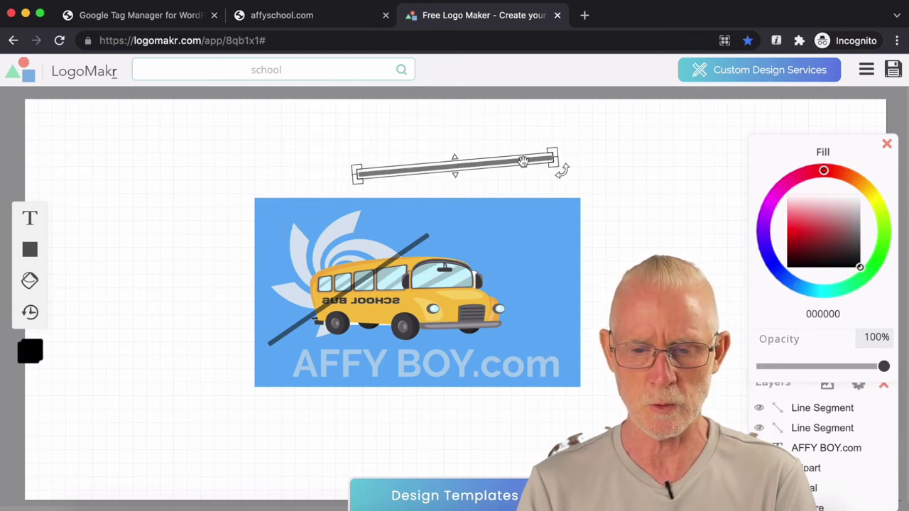
left_click(523, 162)
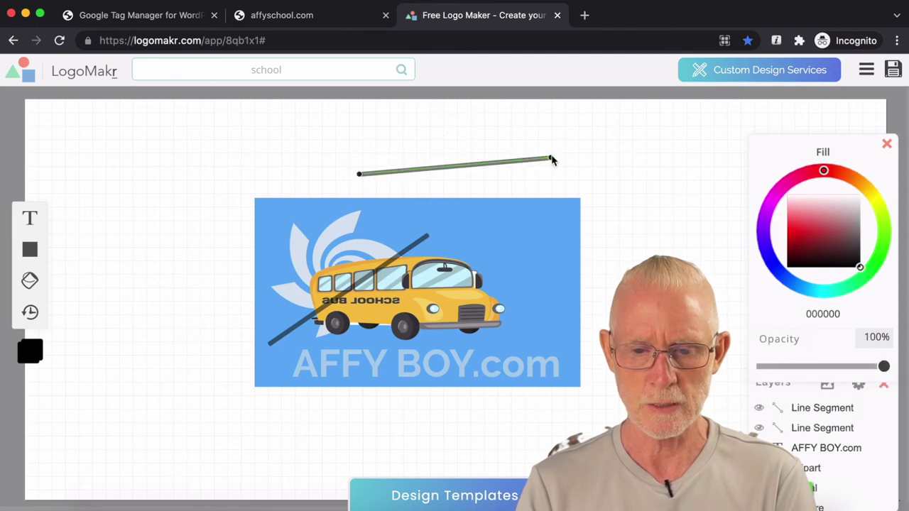
left_click_drag(550, 159, 531, 146)
Step: Darken the line above the logo to outline colour 4a4a4a
left_click(519, 169)
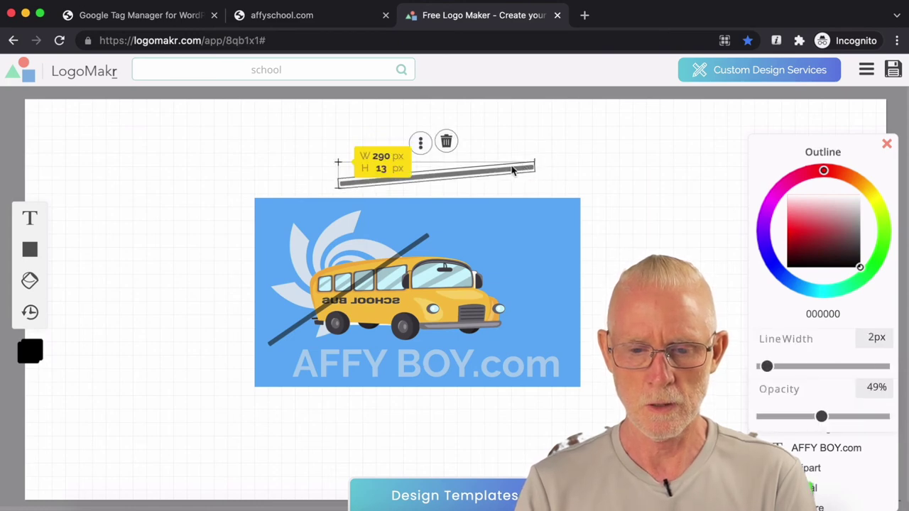
left_click(505, 172)
left_click(511, 170)
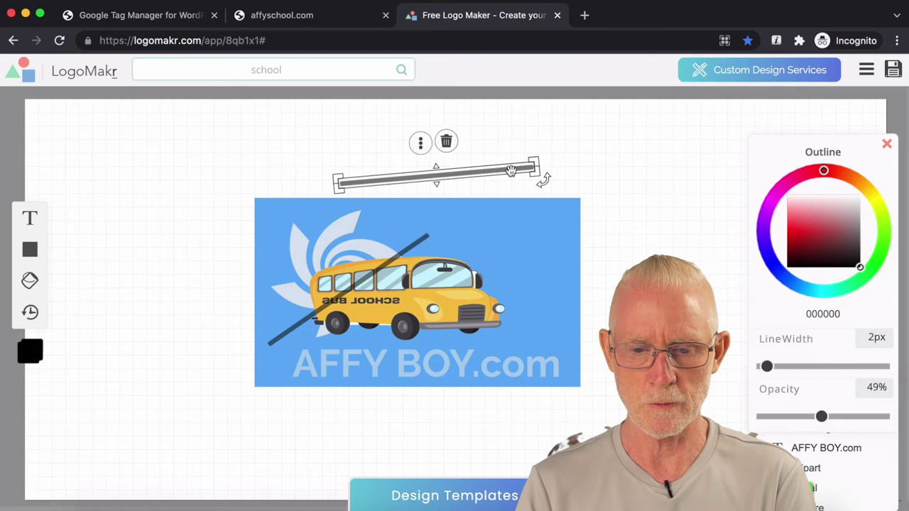
left_click(511, 171)
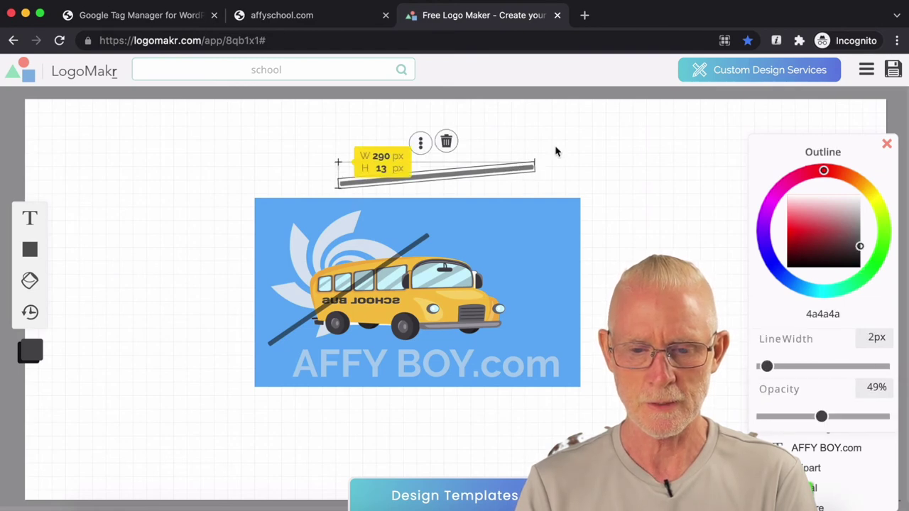
left_click(524, 144)
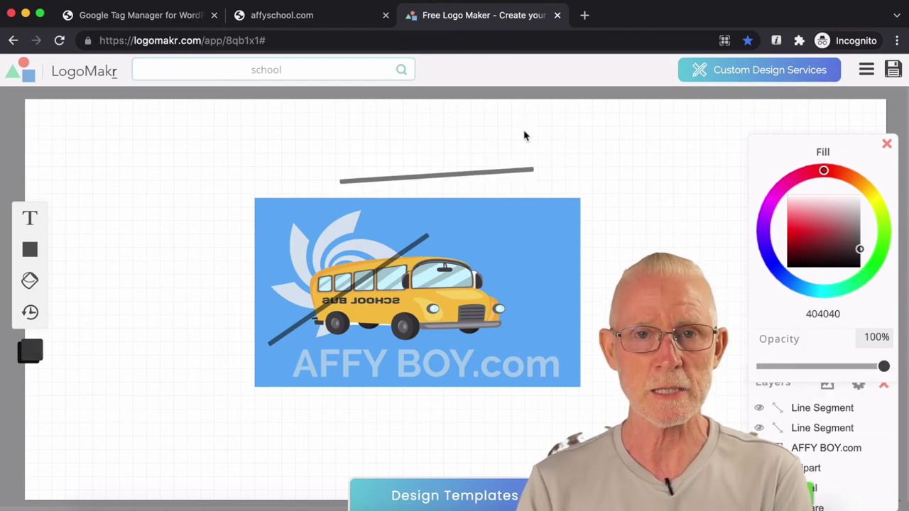
left_click(513, 171)
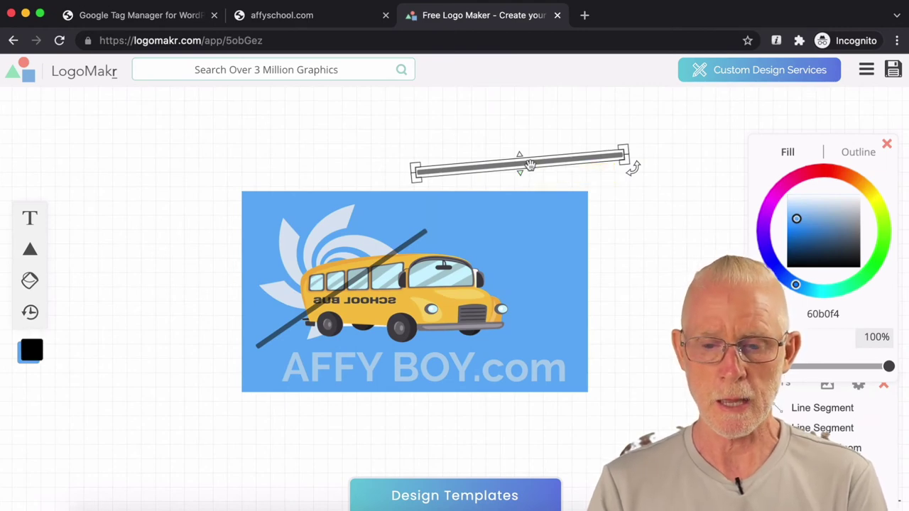
Step: Swing the first dark line's endpoints down so it runs diagonally across the banner
left_click(530, 164)
left_click(529, 164)
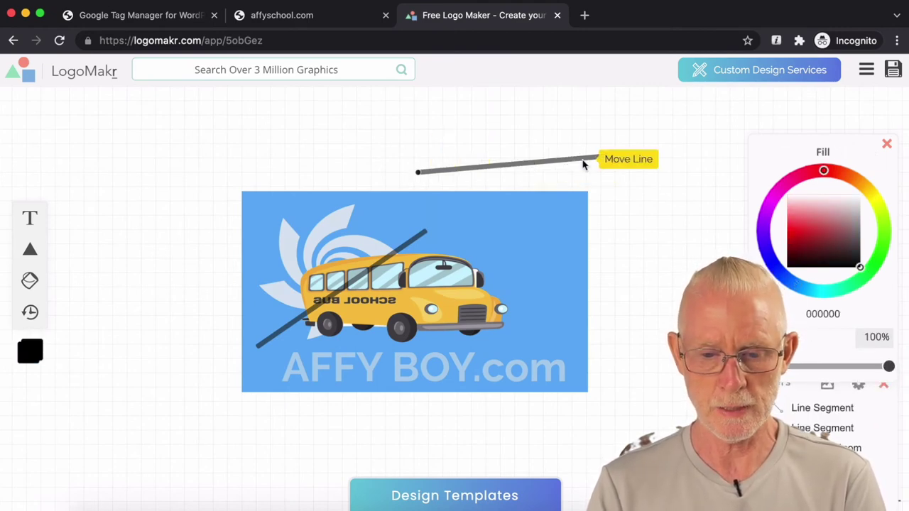
left_click_drag(634, 155, 533, 349)
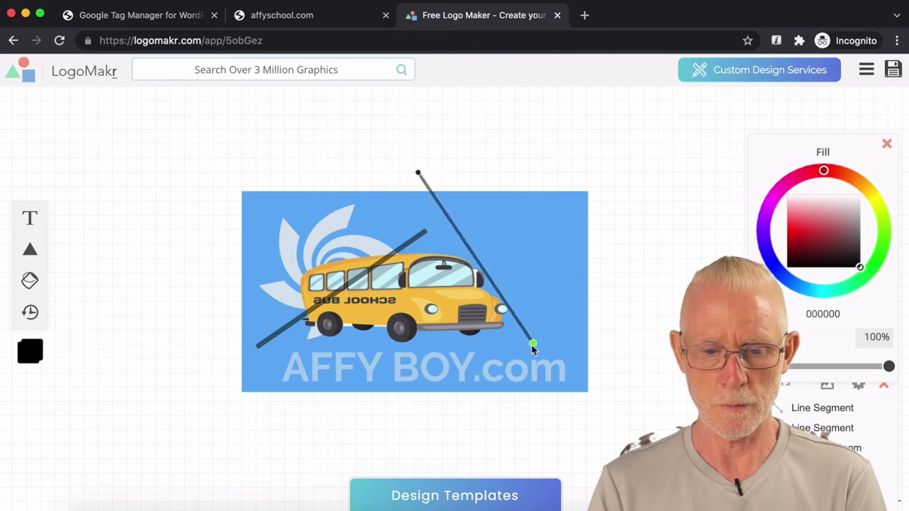
left_click_drag(419, 176, 401, 231)
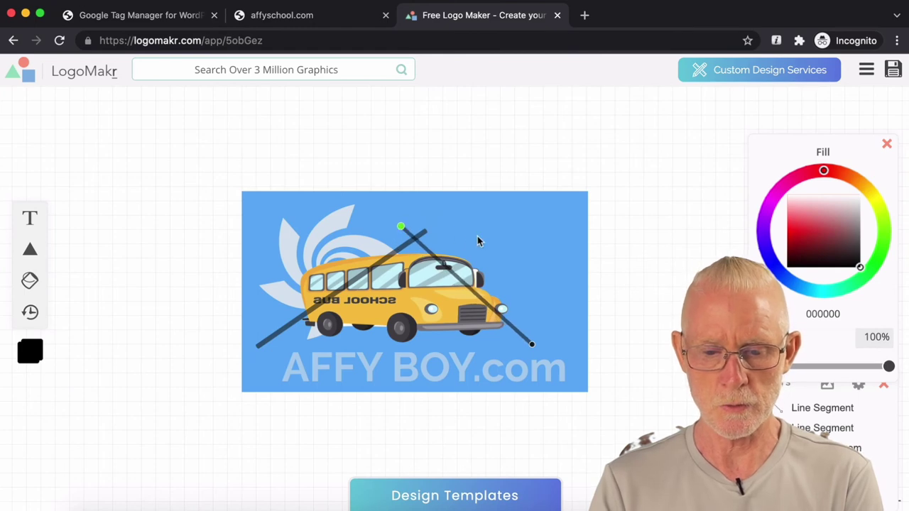
left_click(480, 367)
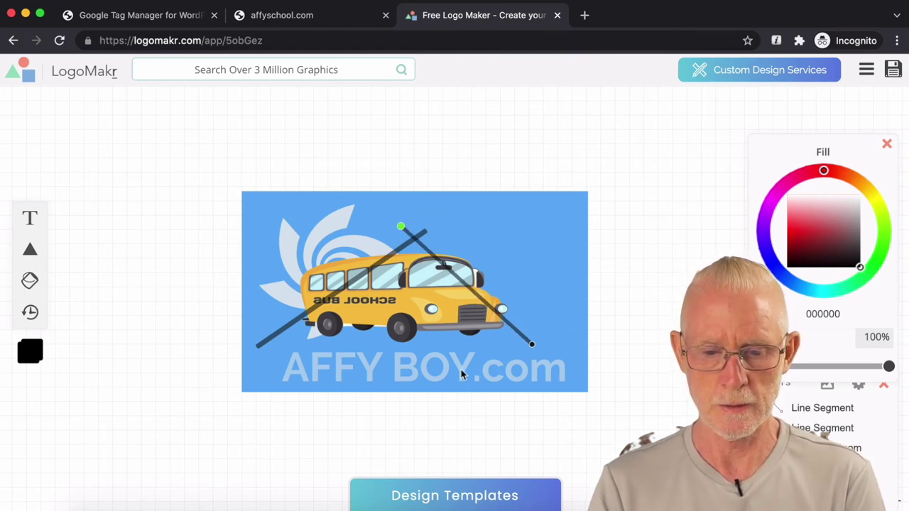
Step: Shrink the AFFY BOY.com text box and nudge it slightly up
left_click(461, 369)
left_click_drag(607, 391, 565, 385)
left_click_drag(494, 382, 501, 365)
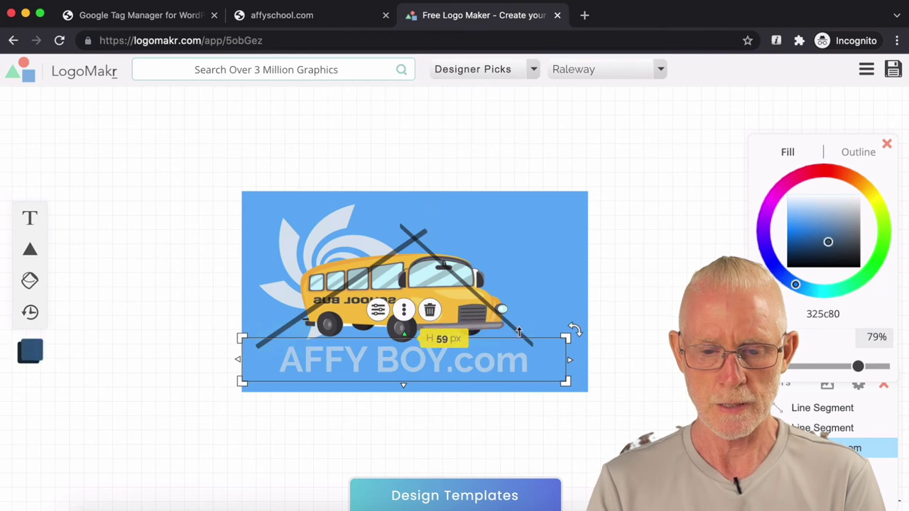
left_click(407, 221)
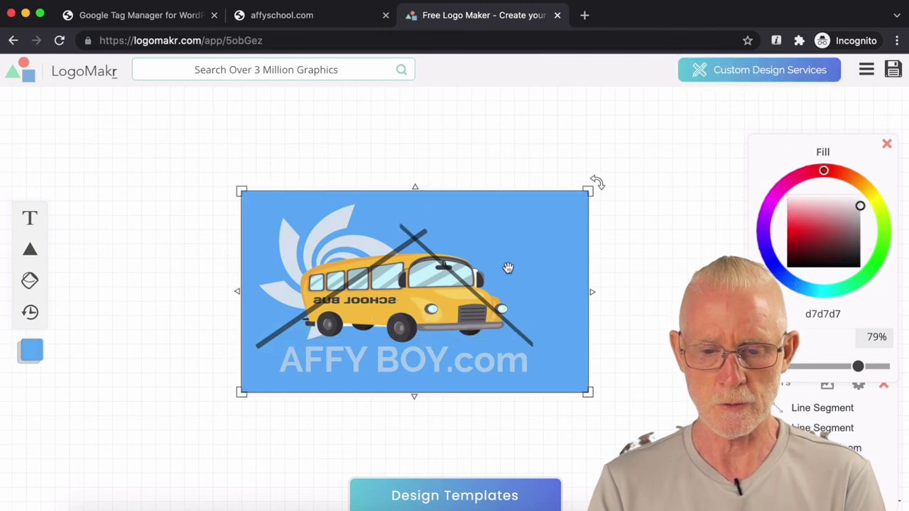
Step: Enlarge the diagonal line and nudge the second line's left end slightly down
left_click(526, 348)
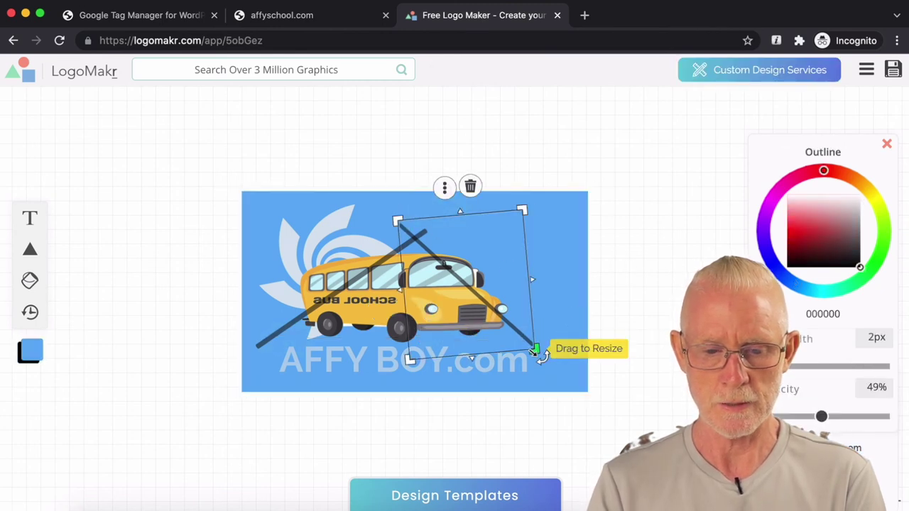
left_click_drag(541, 355, 558, 370)
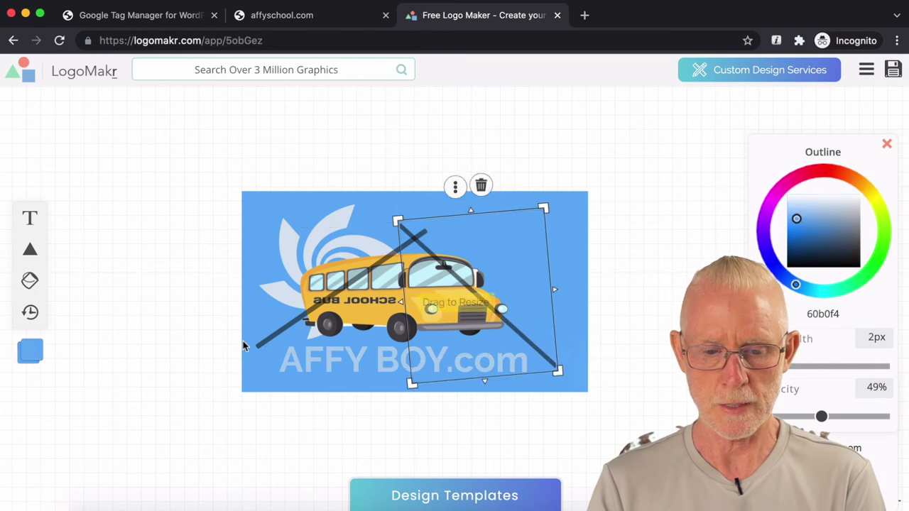
left_click(258, 341)
mouse_move(254, 347)
left_mouse_down()
mouse_move(190, 396)
mouse_move(254, 351)
mouse_move(249, 345)
left_mouse_up()
key("ctrl+z")
key("ctrl+z")
key("ctrl+z")
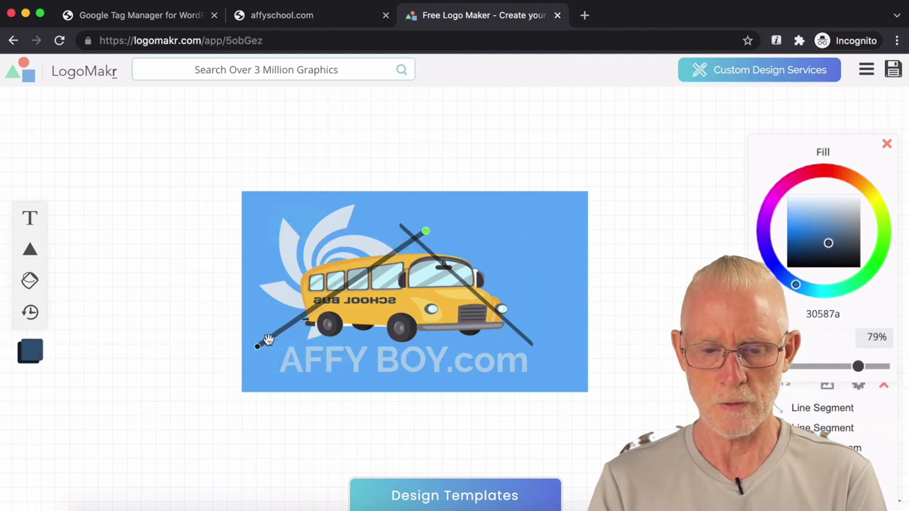
left_click_drag(257, 346, 265, 357)
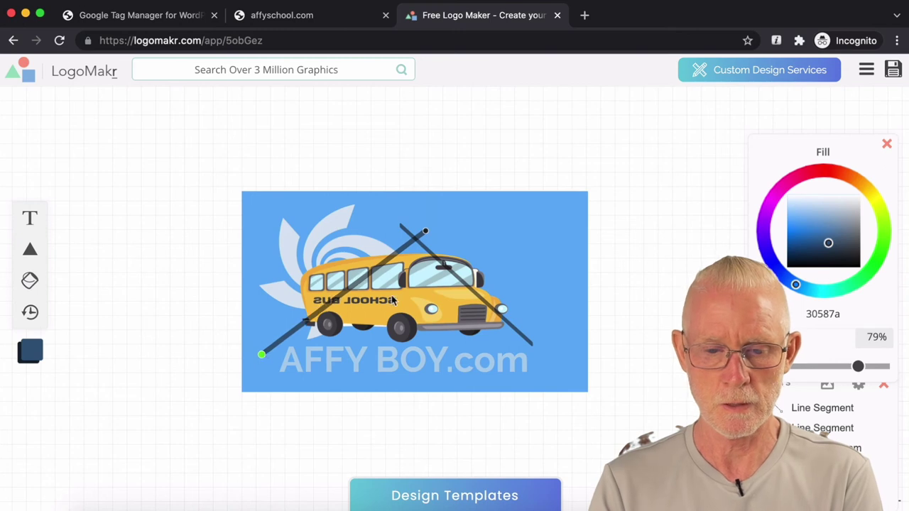
Step: Send the blue background to the back behind all other elements
right_click(410, 245)
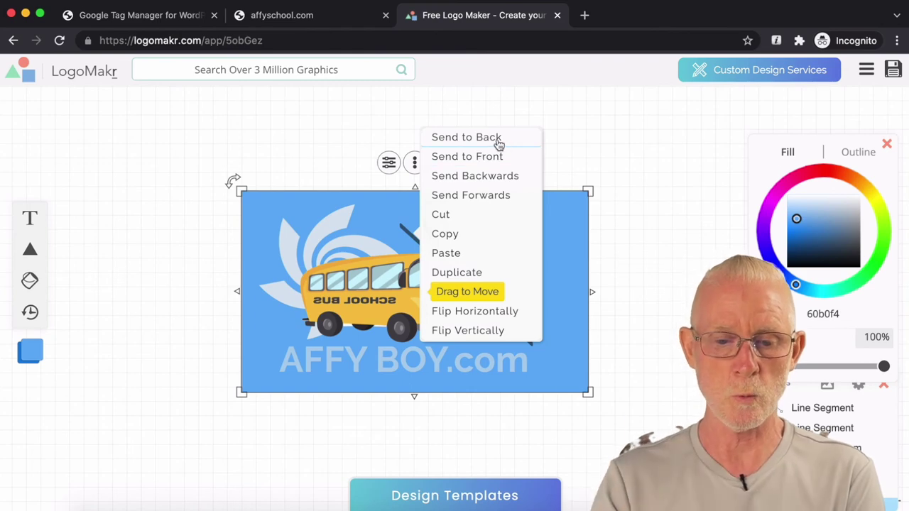
left_click(506, 179)
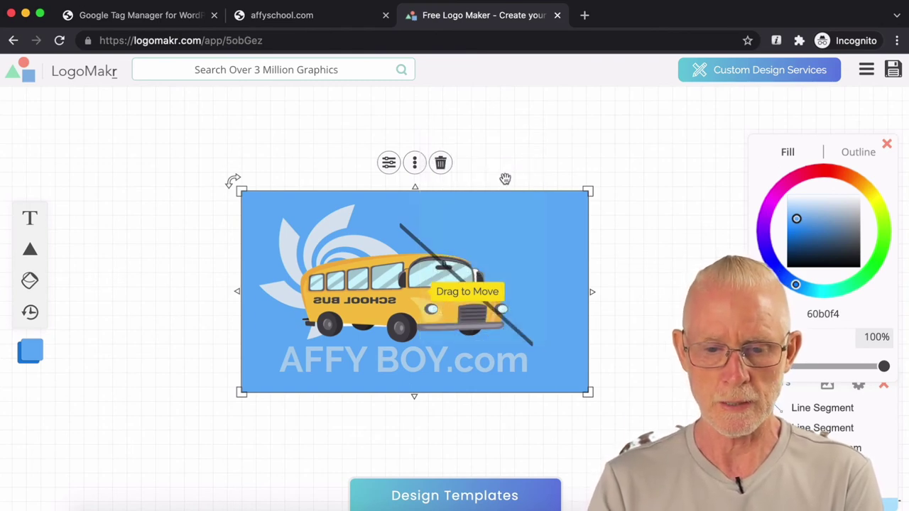
right_click(550, 230)
left_click(628, 123)
left_click(616, 144)
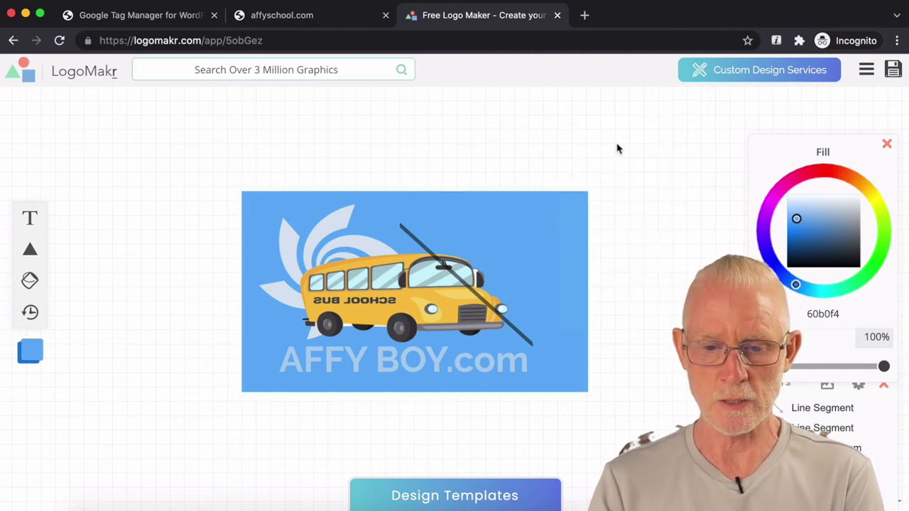
left_click(529, 227)
right_click(530, 227)
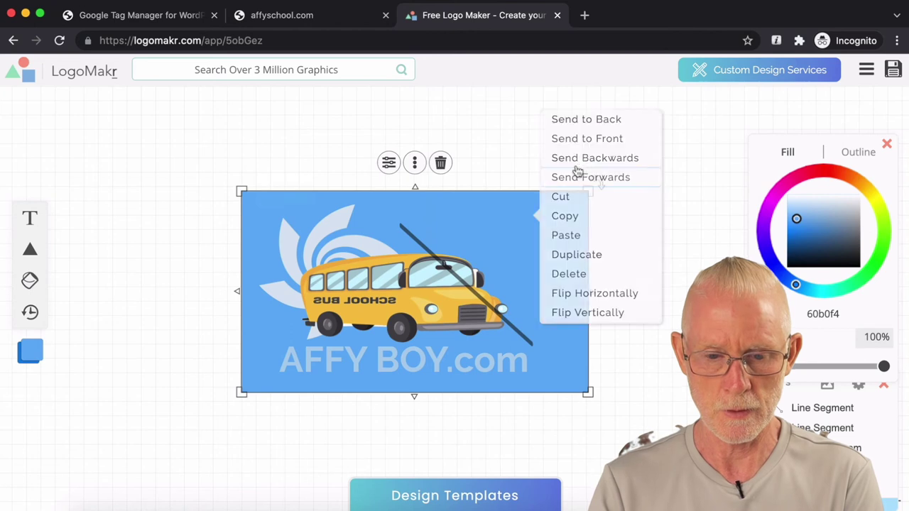
left_click(602, 120)
Step: Copy the diagonal line and drag its ends so the two lines cross in an X
left_click(417, 242)
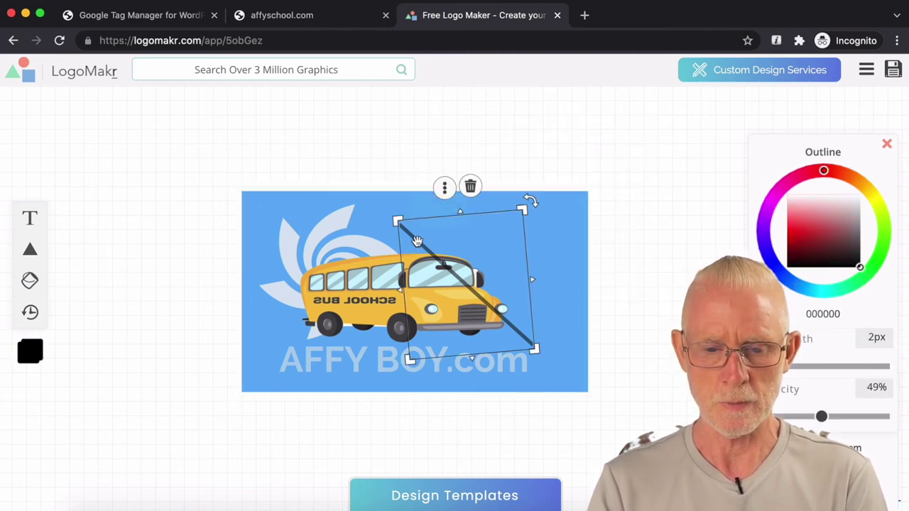
left_click_drag(453, 273, 449, 205)
left_click(407, 155)
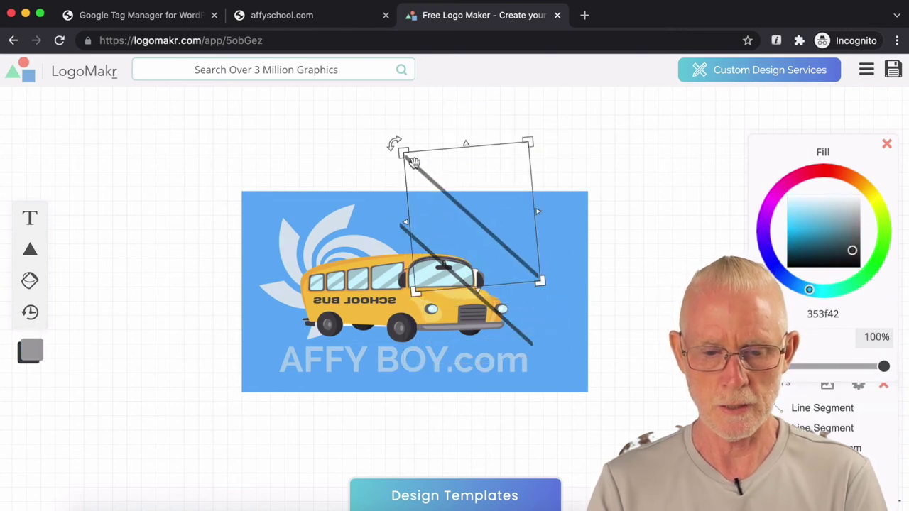
left_click(412, 160)
left_click(410, 158)
left_click_drag(409, 158, 359, 183)
left_click_drag(317, 242, 263, 353)
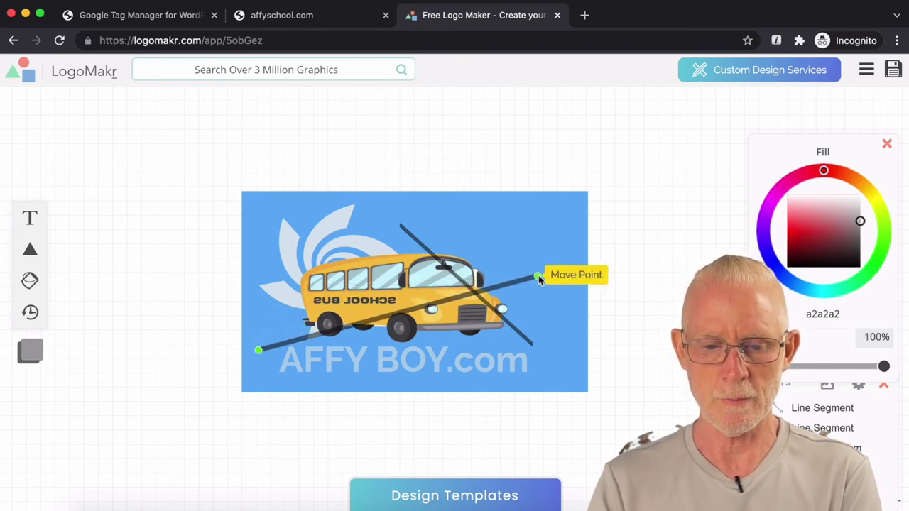
left_click_drag(537, 275, 447, 224)
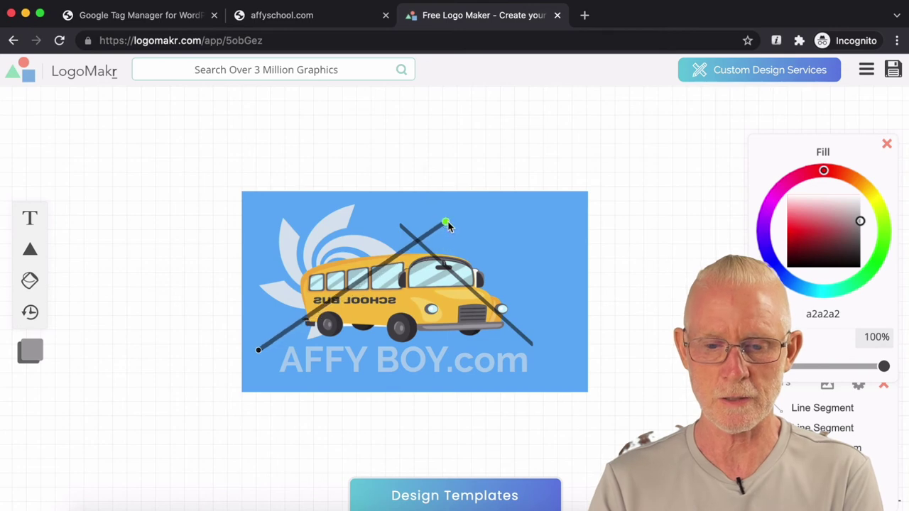
left_click(426, 302)
Step: Bring the school bus in front of the crossed lines
left_click(450, 299)
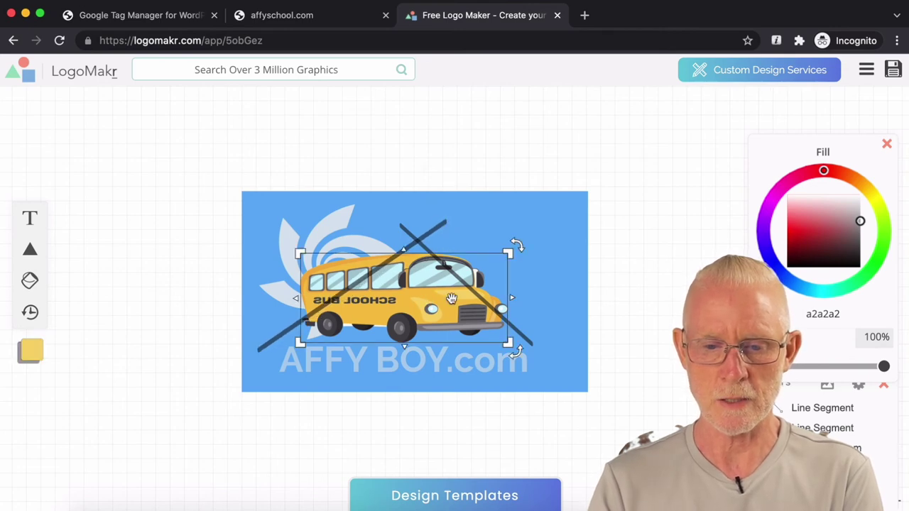
right_click(451, 299)
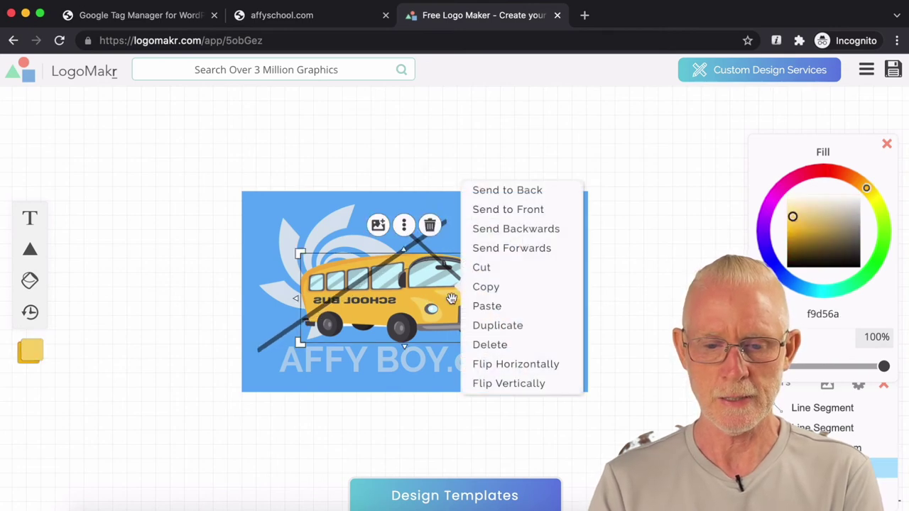
left_click(529, 212)
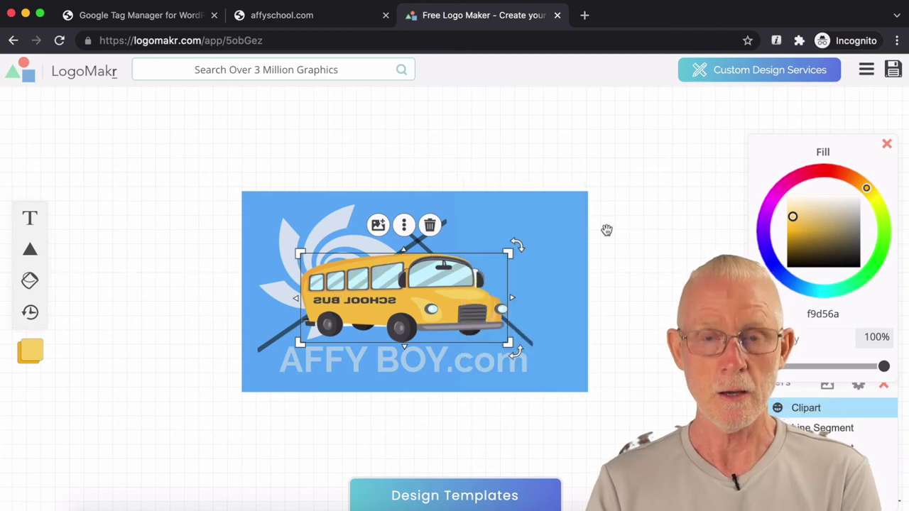
left_click(607, 232)
left_click(561, 256)
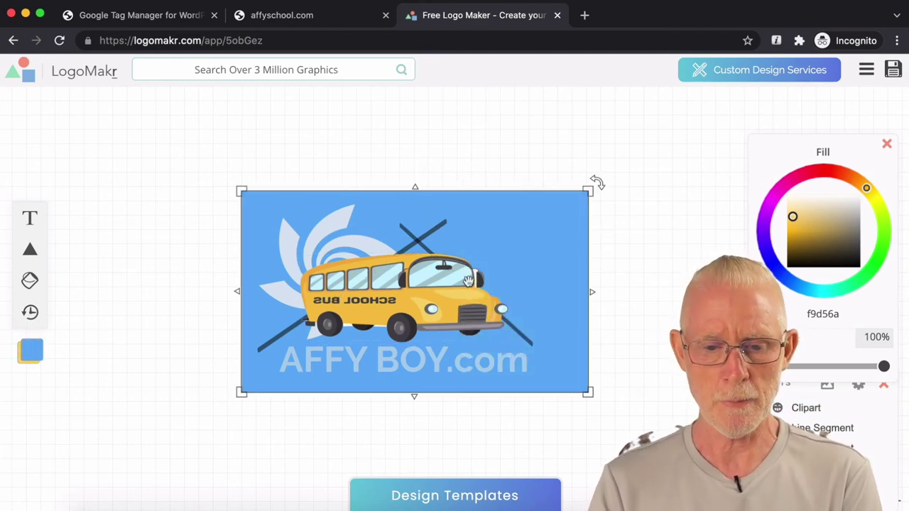
Step: Drag the blue background's right edge in to about 444 px wide
left_click(543, 304)
left_click_drag(590, 293, 561, 293)
left_click(609, 305)
left_click(511, 358)
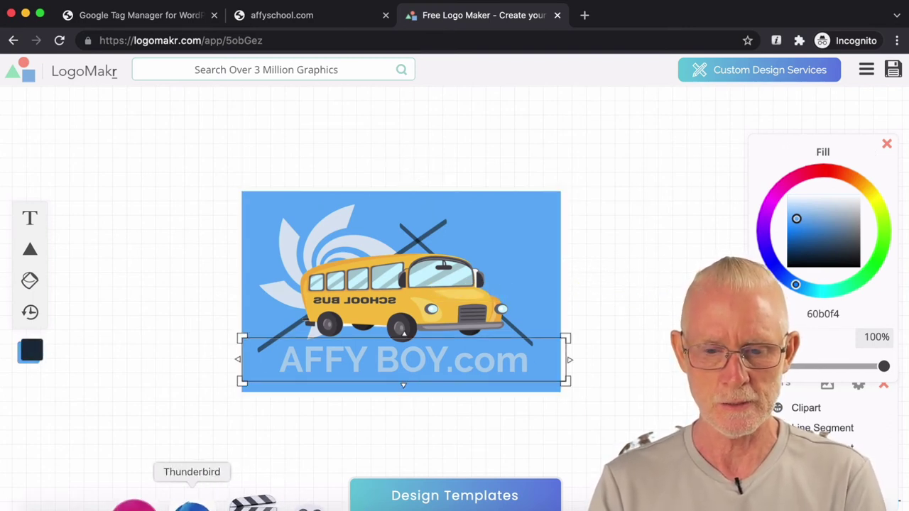
Step: Discard the old AFFY SCHOOL.com reference note in Skitch
left_click(160, 500)
left_click_drag(345, 59, 438, 31)
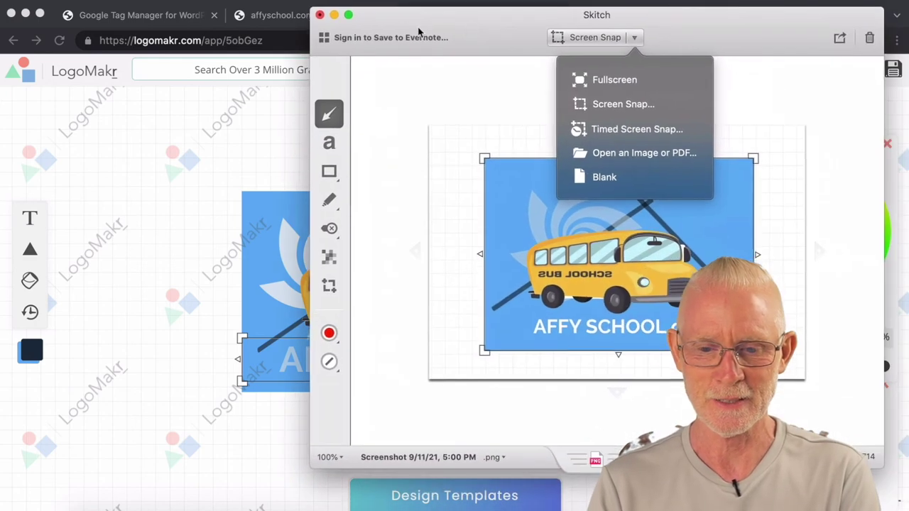
left_click(320, 15)
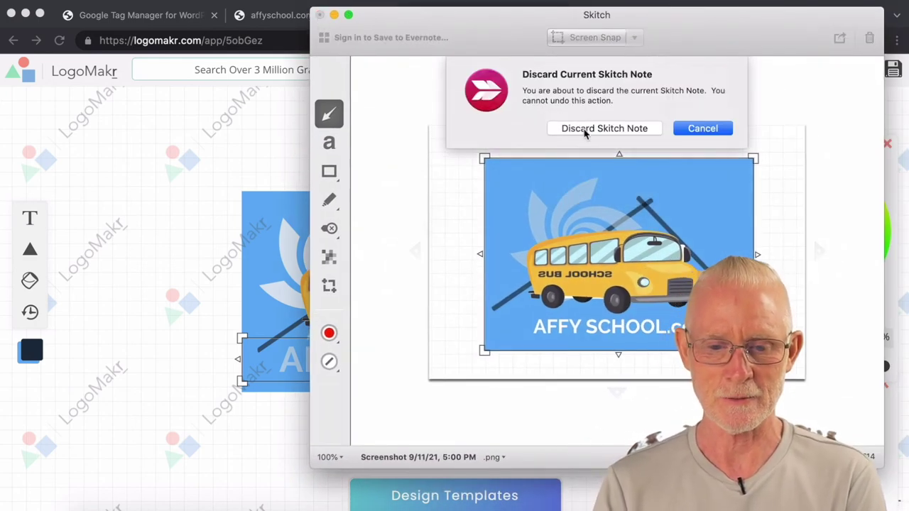
left_click(584, 131)
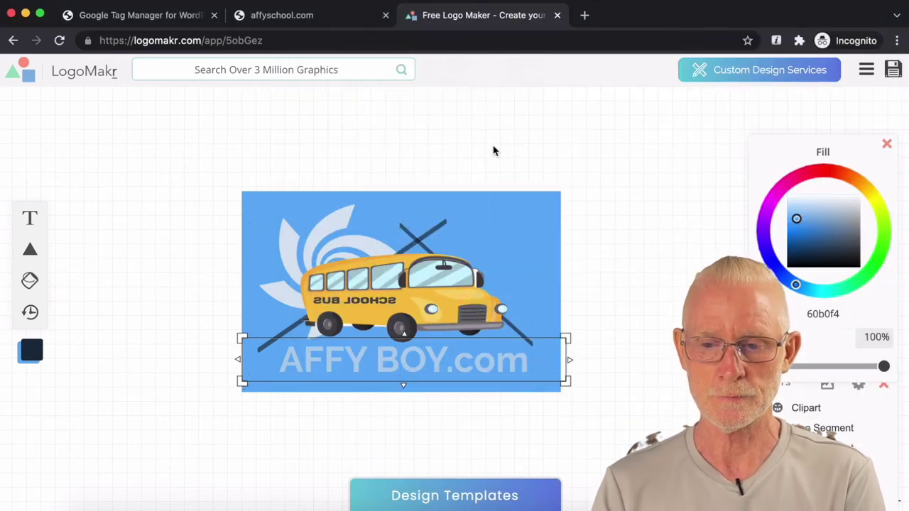
Step: Save the logo, download the free low-resolution PNG and preview it
left_click(895, 75)
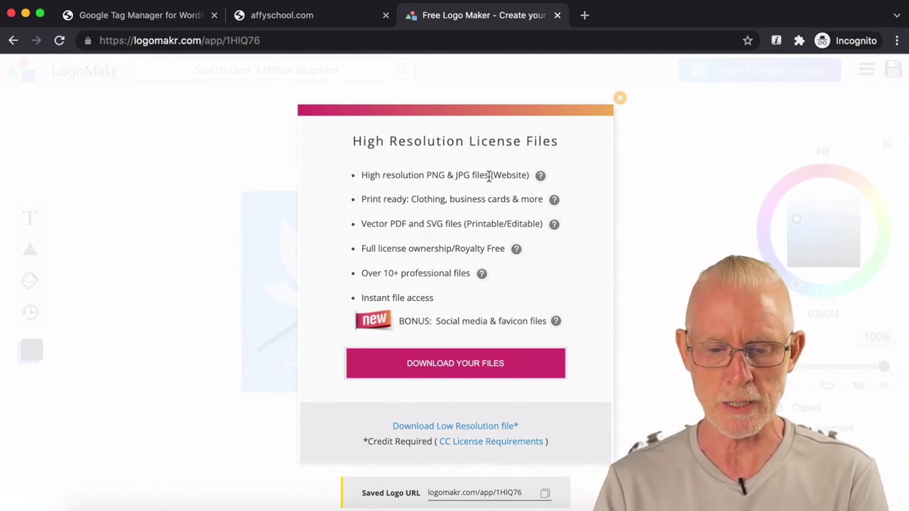
left_click(454, 427)
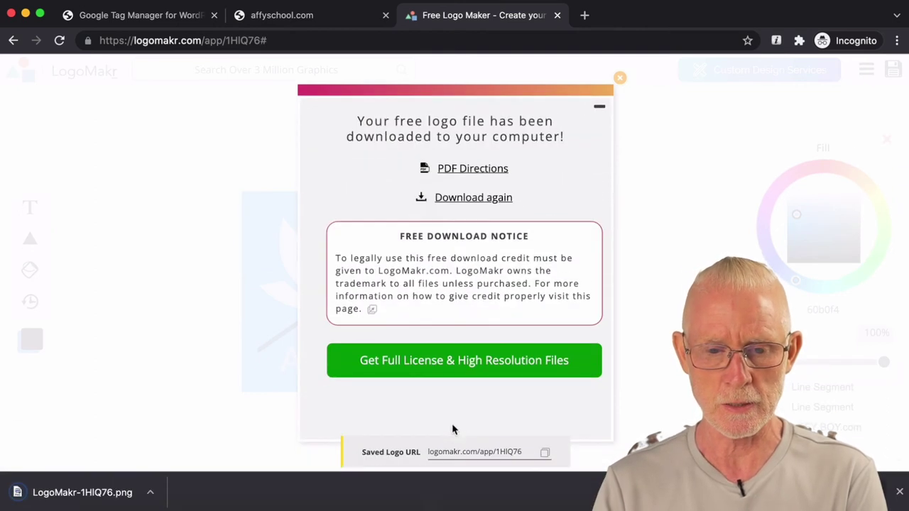
left_click(92, 491)
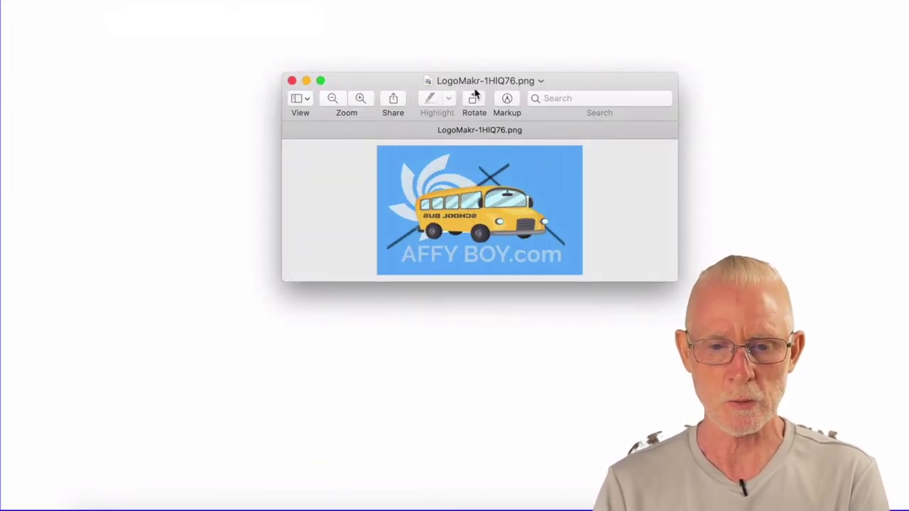
left_click(291, 80)
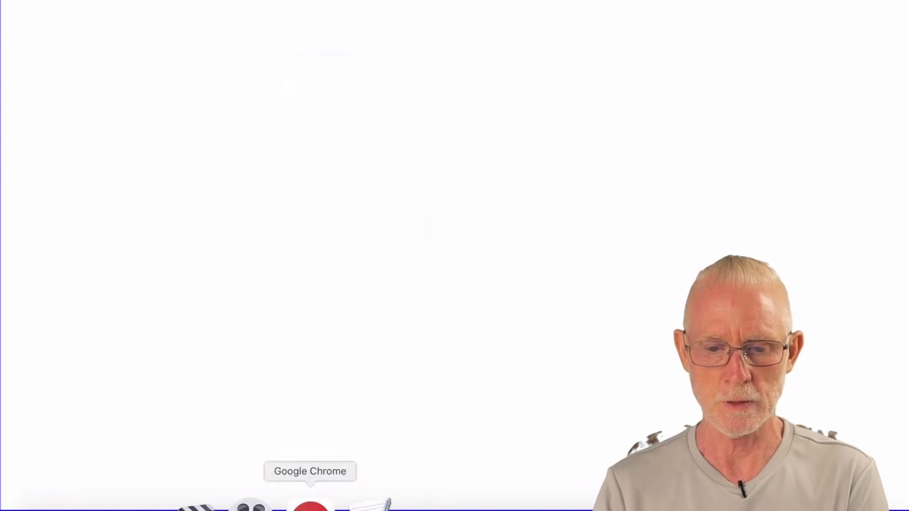
Step: Close the download notice and start a Cmd+Shift+4 area screenshot of the logo
left_click(308, 506)
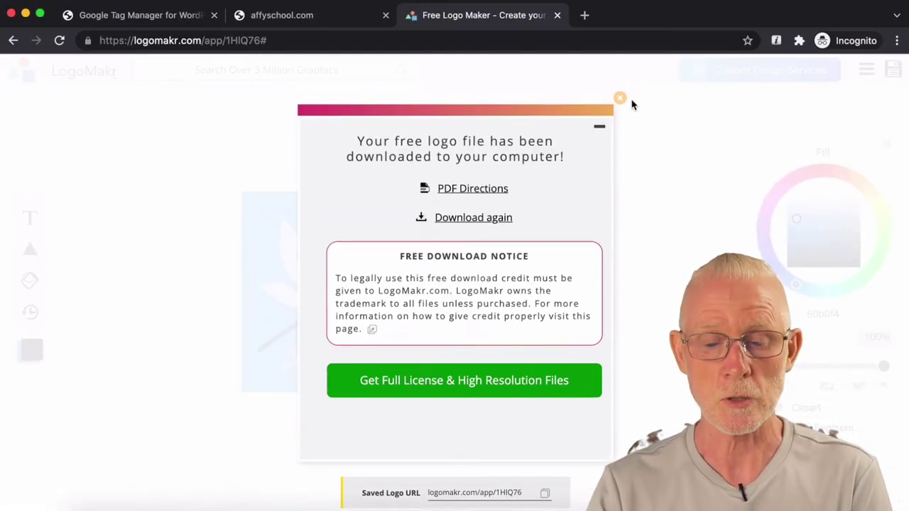
left_click(620, 77)
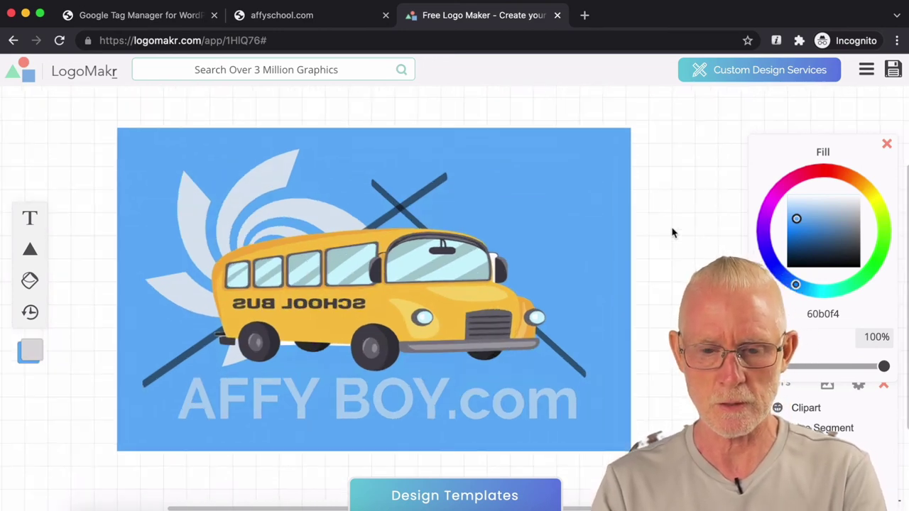
key("super+shift+4")
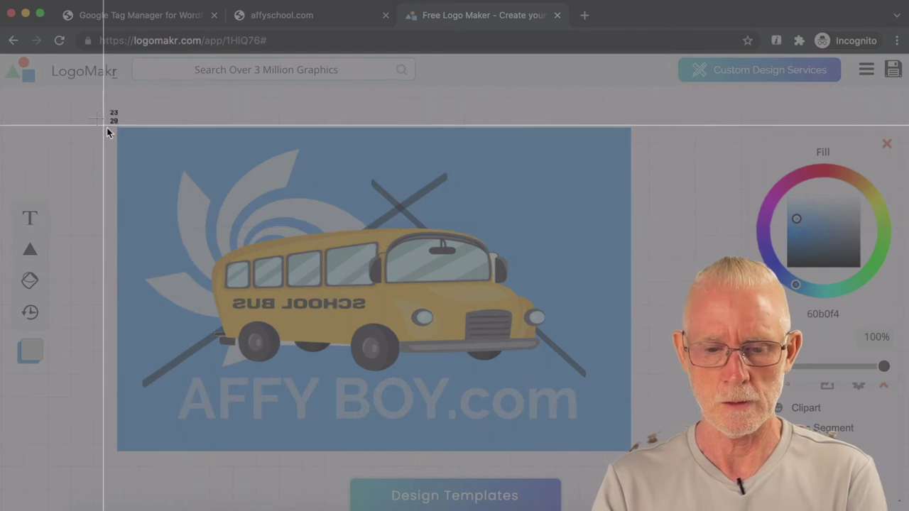
Step: Capture the logo area into Skitch and load photopea.com in a new tab
left_click_drag(111, 124, 500, 300)
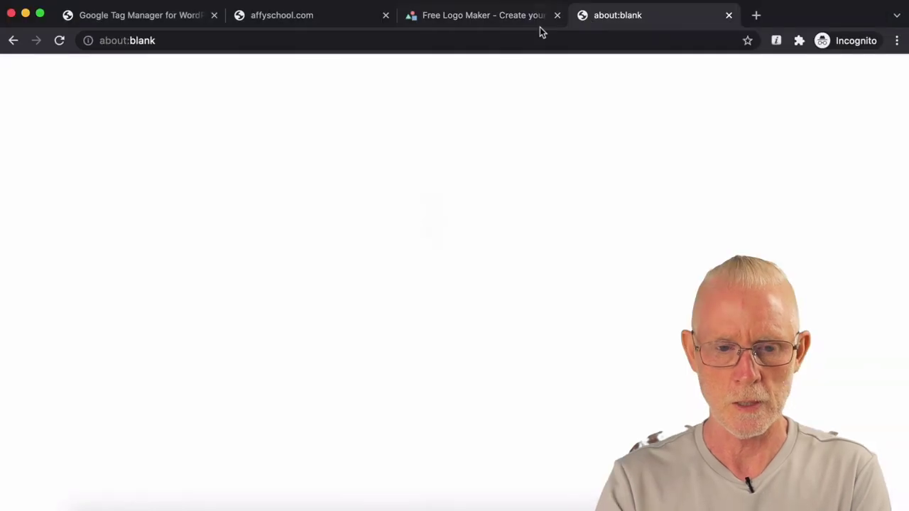
left_click(179, 40)
type("photopea.com")
key("Return")
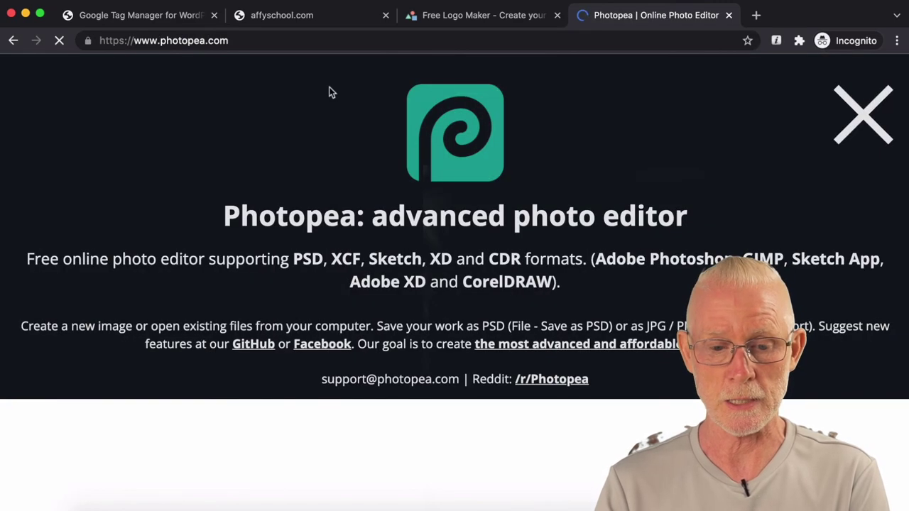
Step: Create a blank new Photopea project and paste the logo screenshot into it
left_click(861, 115)
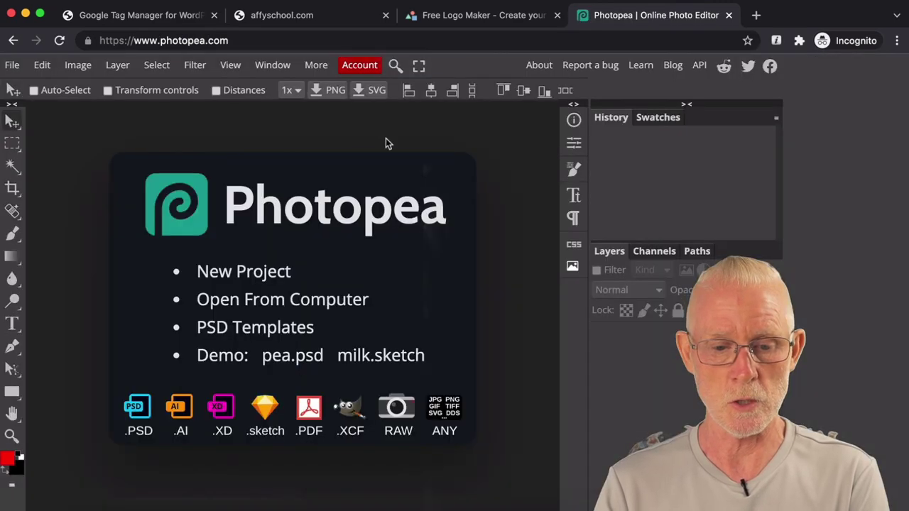
left_click(309, 249)
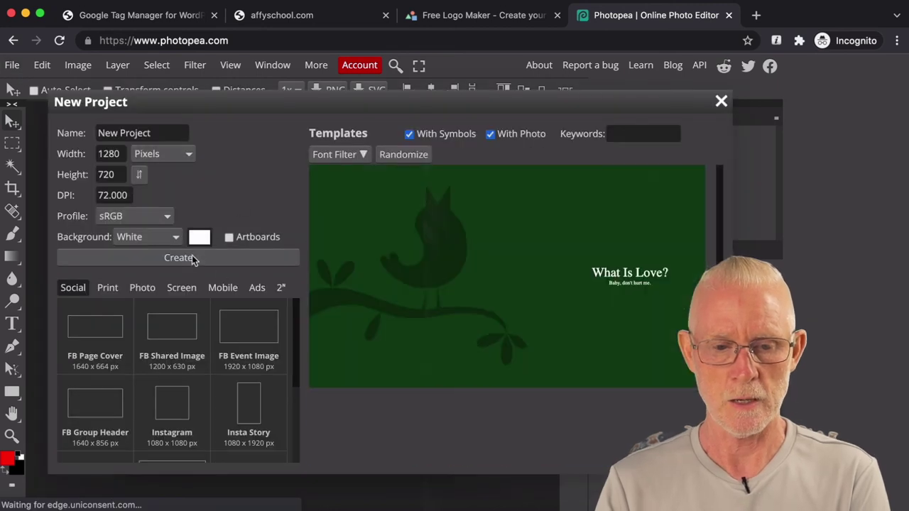
key("Return")
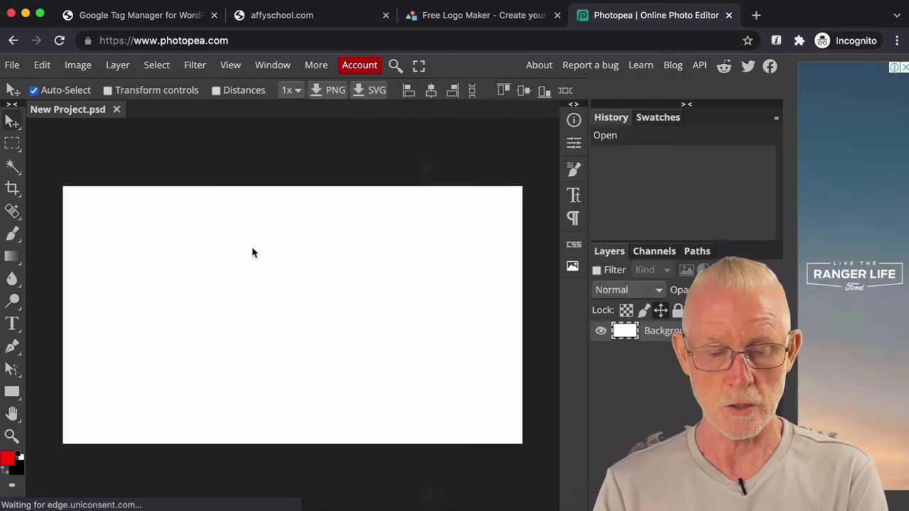
key("super+v")
left_click(269, 120)
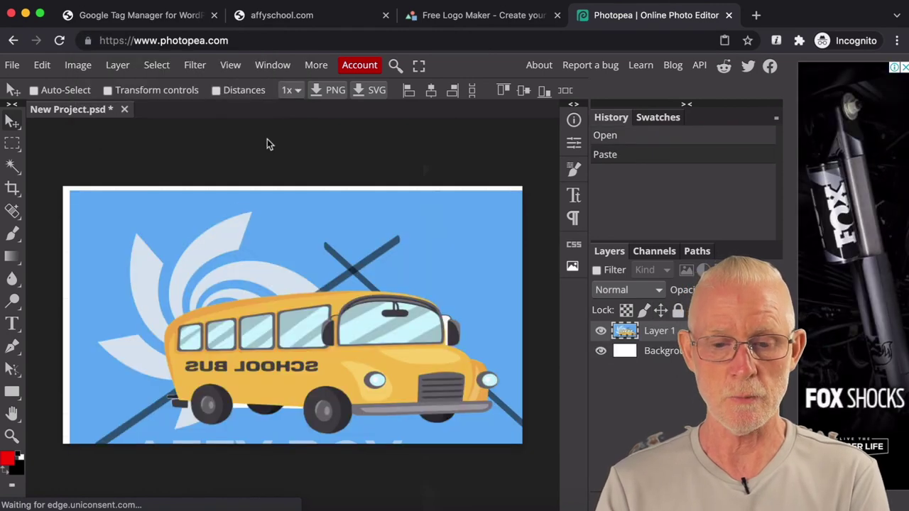
left_click_drag(271, 208, 262, 168)
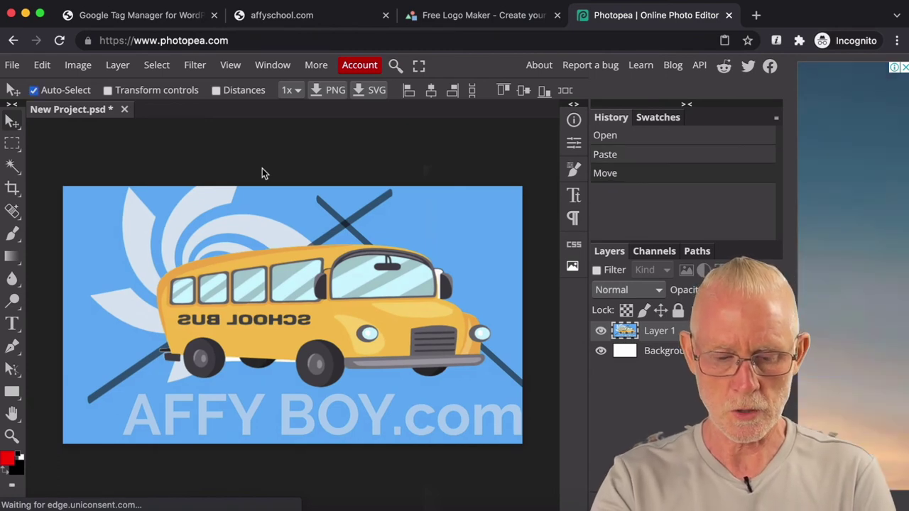
Step: Scale the logo layer down to about 78%, centre it and commit
key("super+alt+t")
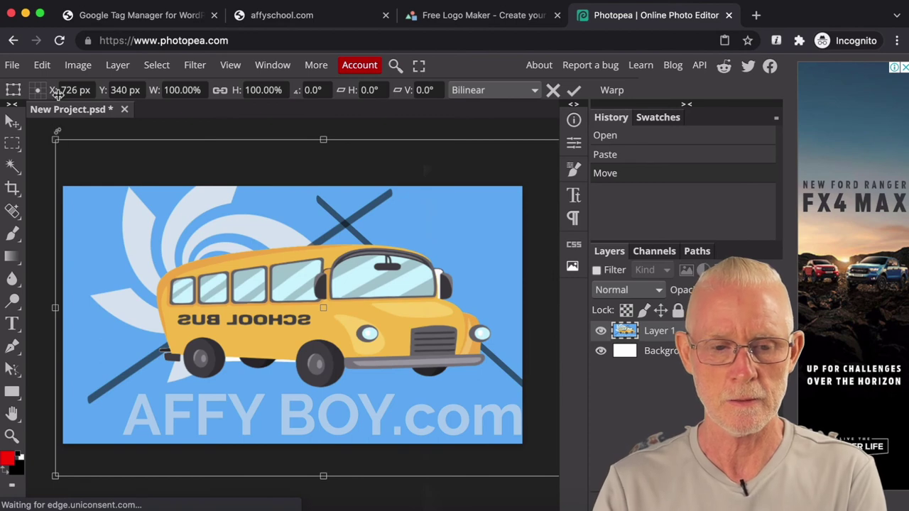
left_click(42, 66)
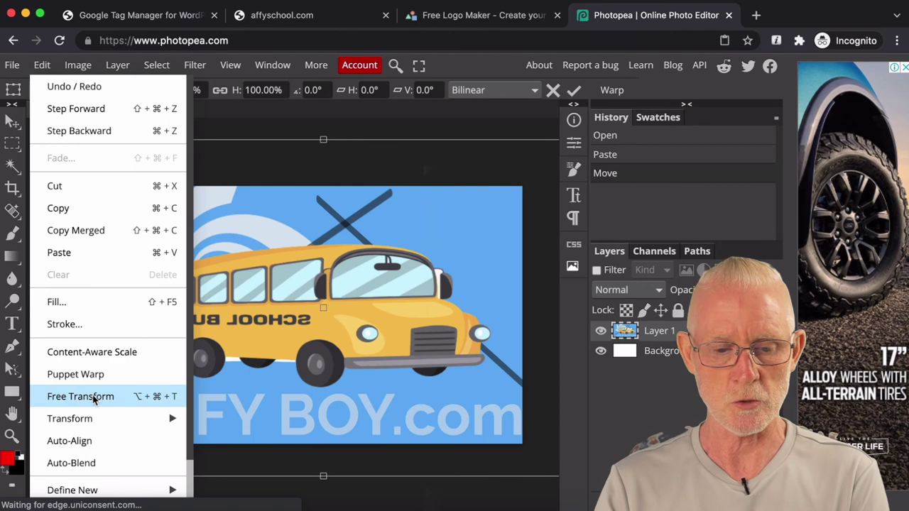
mouse_move(88, 425)
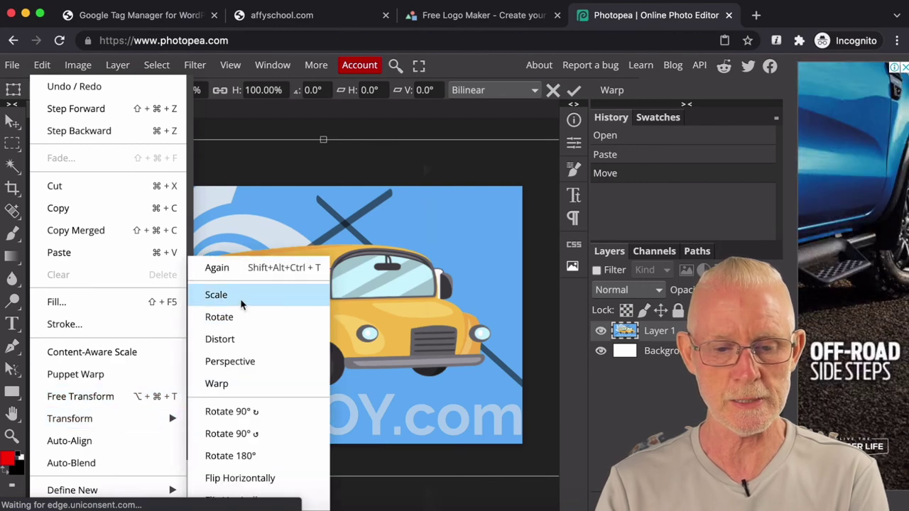
left_click(242, 304)
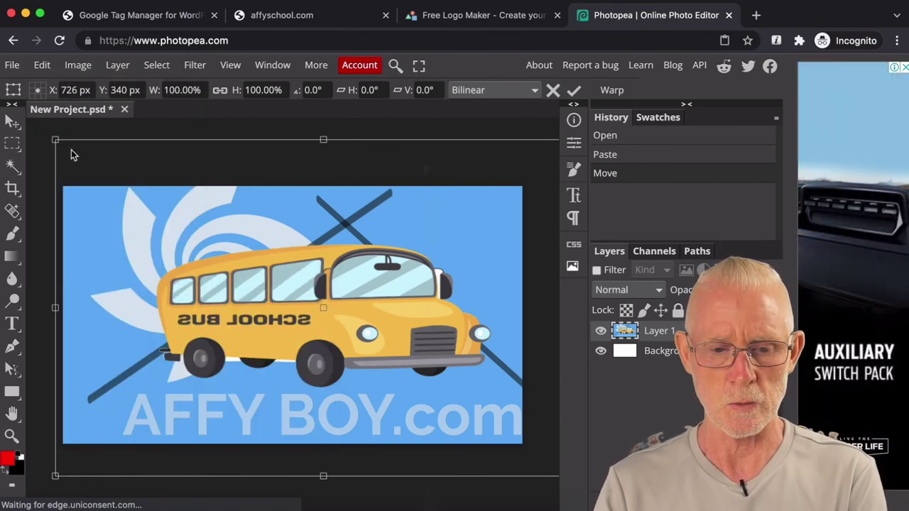
left_click_drag(58, 143, 173, 212)
left_click_drag(304, 290, 213, 264)
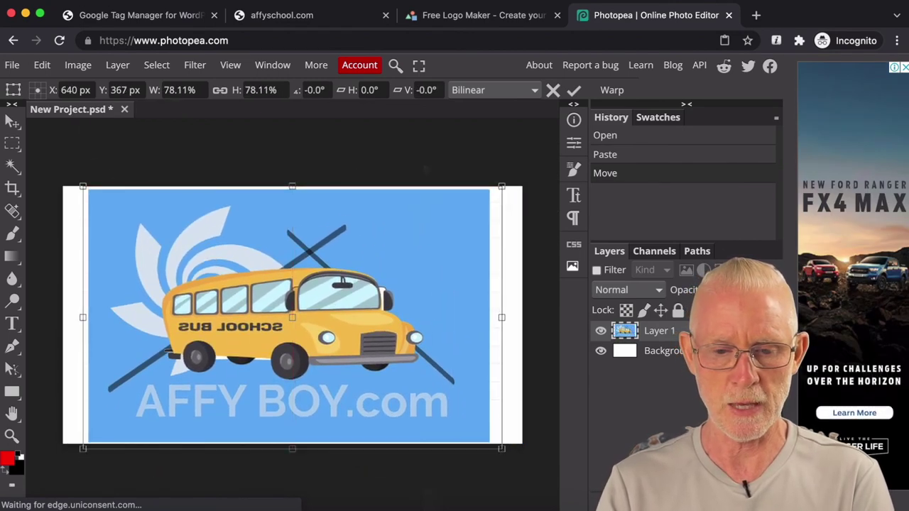
left_click_drag(511, 159, 509, 157)
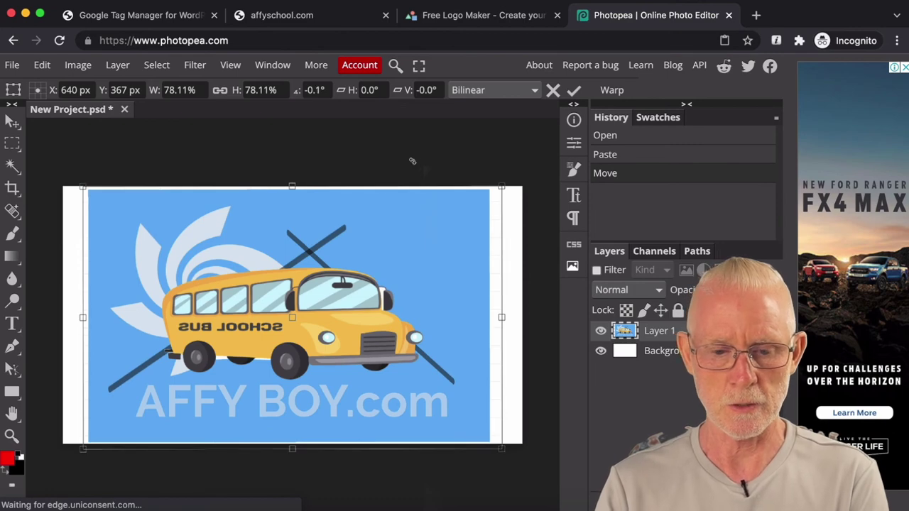
key("Return")
key("ctrl+d")
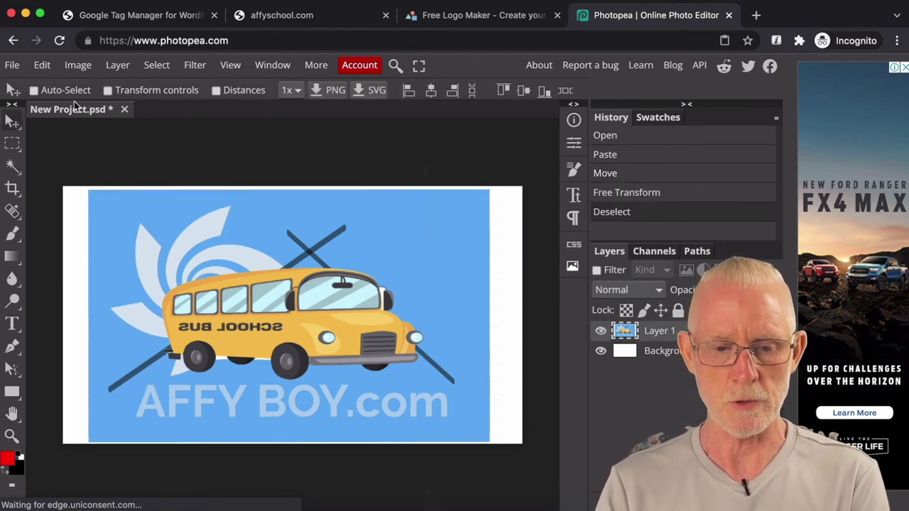
Step: Rectangle-select the logo, crop the canvas to it with Image > Crop, and deselect
left_click(15, 145)
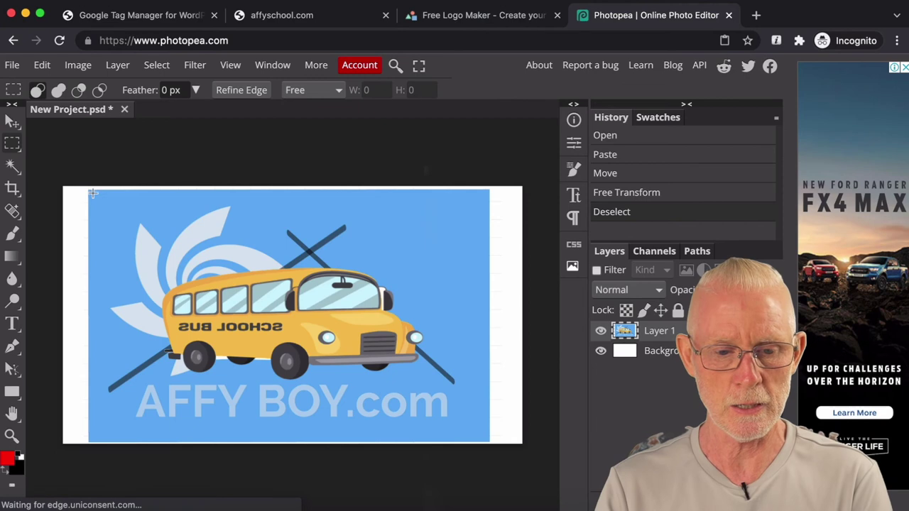
left_click_drag(92, 193, 472, 428)
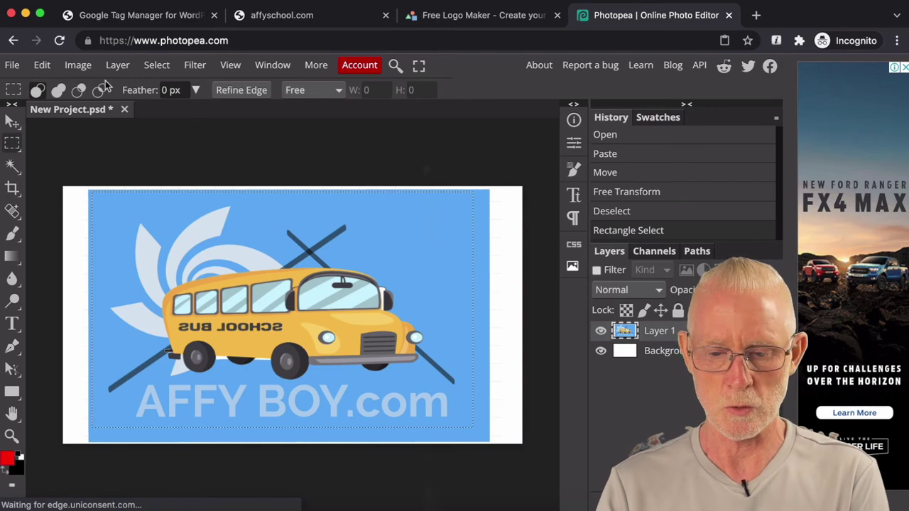
left_click(88, 66)
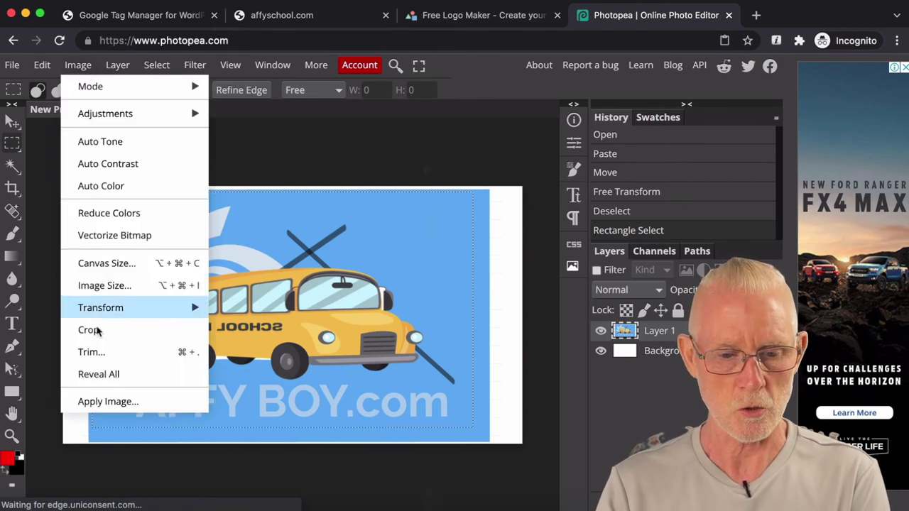
left_click(91, 330)
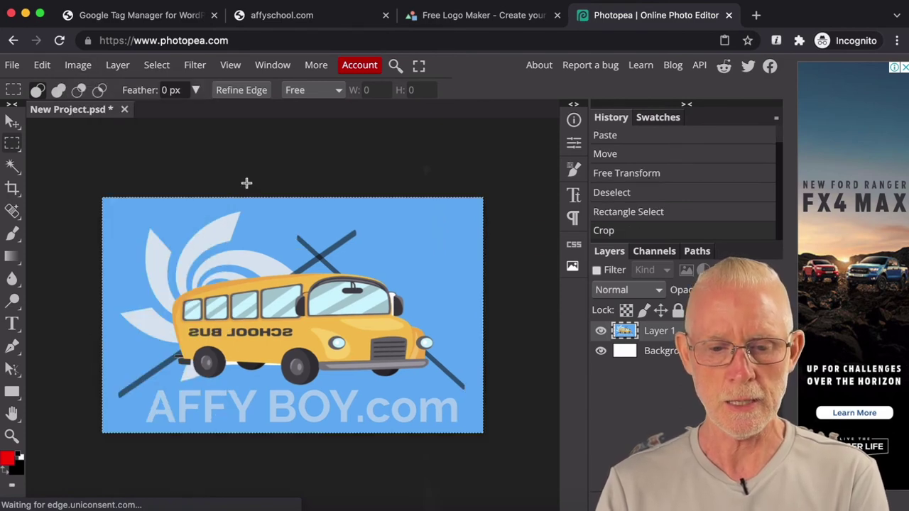
key("ctrl+d")
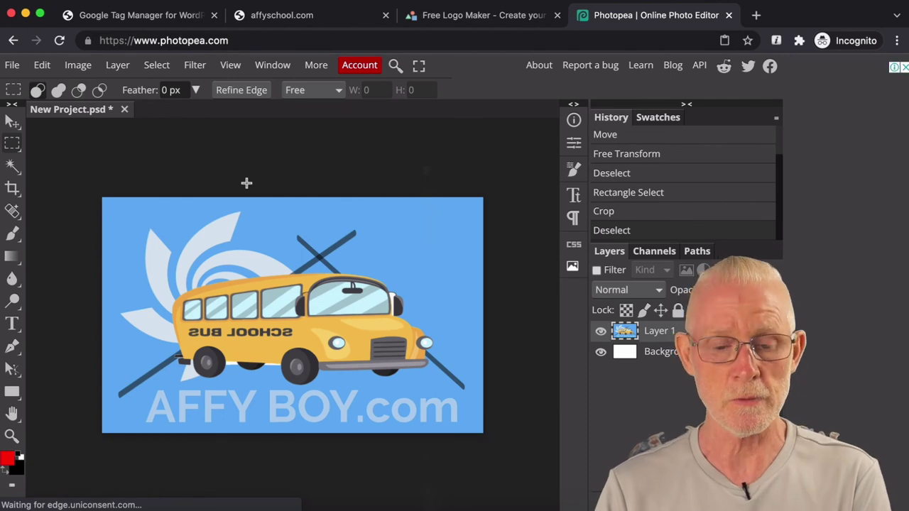
Step: Sample the bus's yellow and brush over the mirrored SCHOOL BUS lettering
key("ctrl+plus")
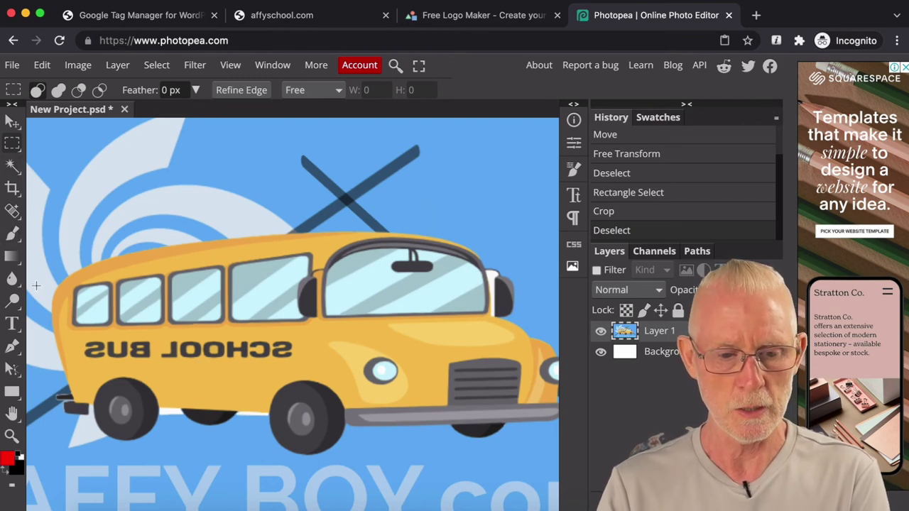
key("i")
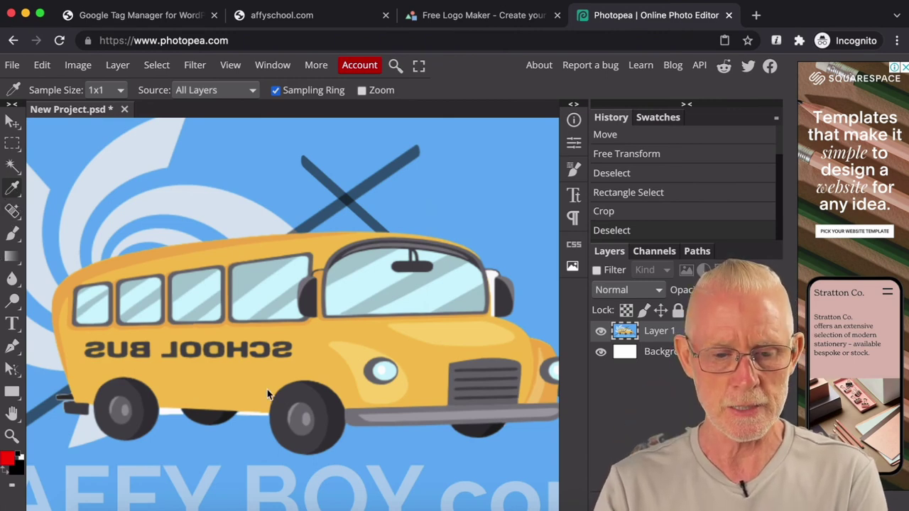
left_click(240, 380)
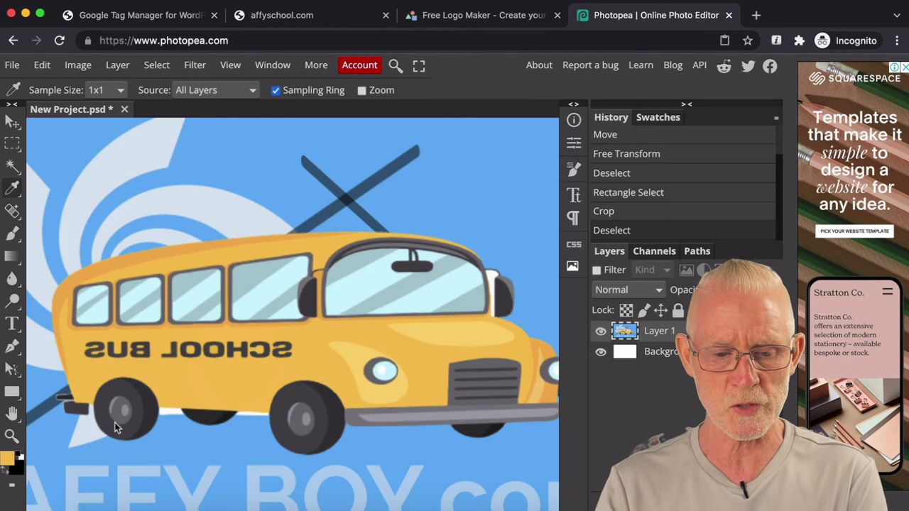
left_click(13, 233)
mouse_move(199, 359)
left_mouse_down()
mouse_move(226, 353)
mouse_move(183, 347)
mouse_move(291, 344)
mouse_move(233, 353)
mouse_move(291, 355)
mouse_move(78, 346)
mouse_move(177, 344)
mouse_move(162, 354)
mouse_move(96, 352)
left_mouse_up()
key("super+0")
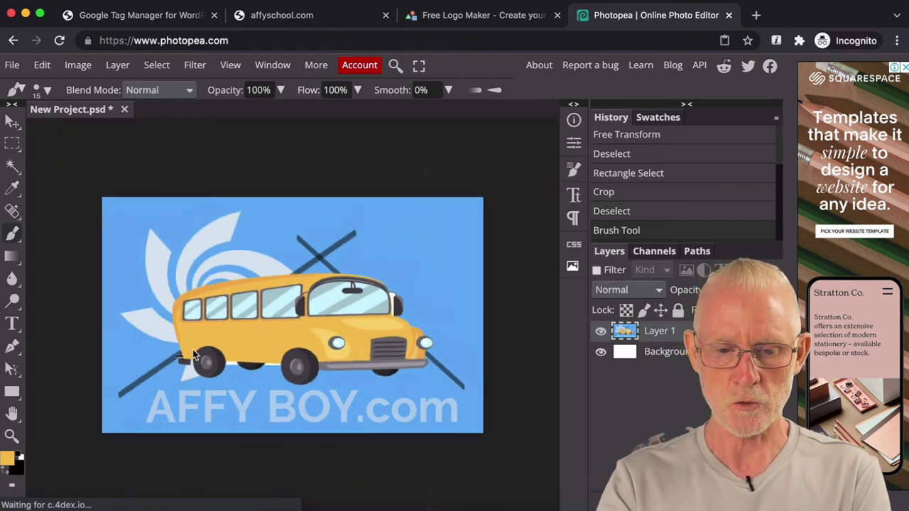
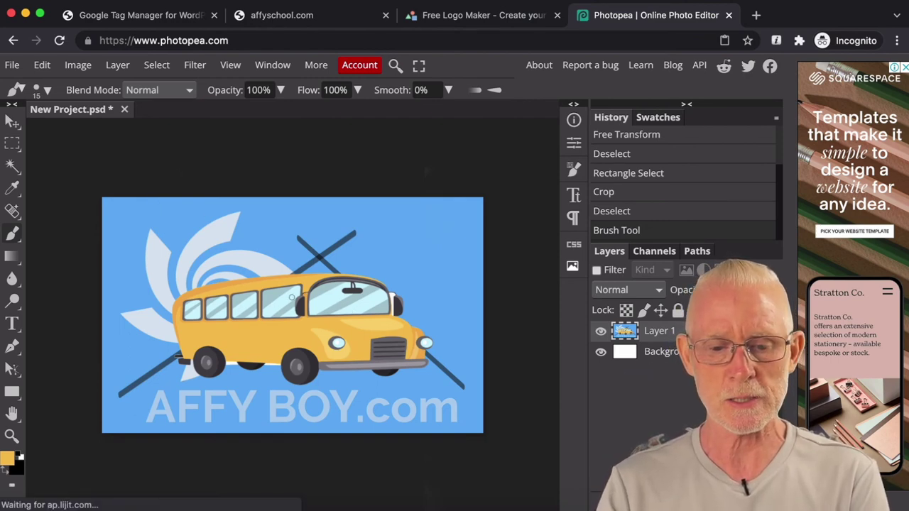
Step: Export the logo from Photopea as New Project.webp at 59% quality
left_click(12, 64)
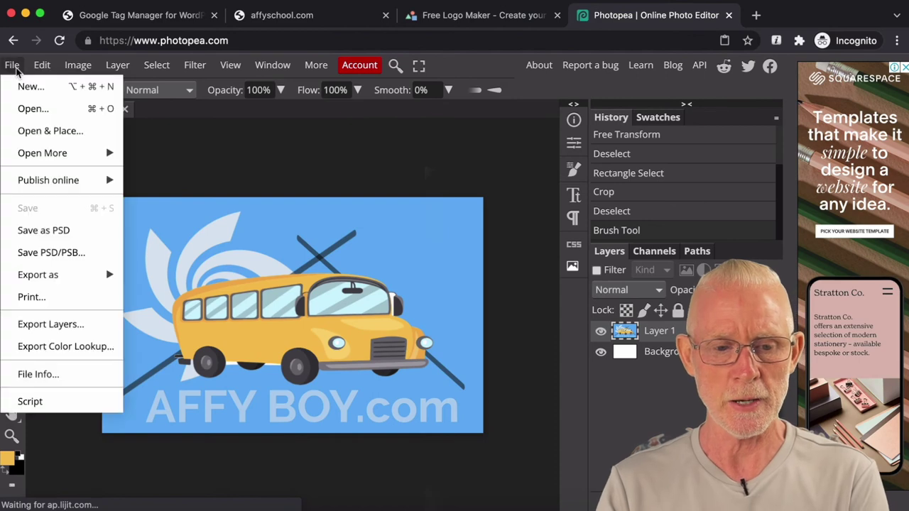
mouse_move(59, 278)
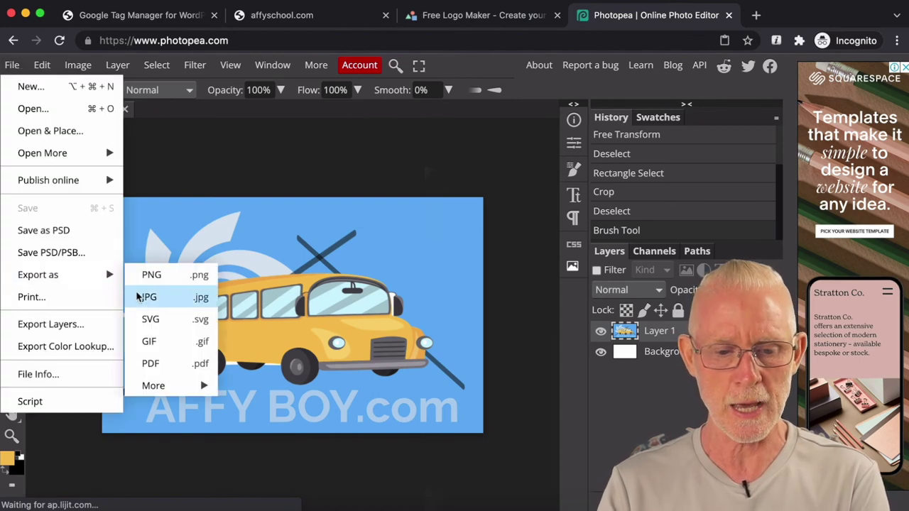
mouse_move(153, 386)
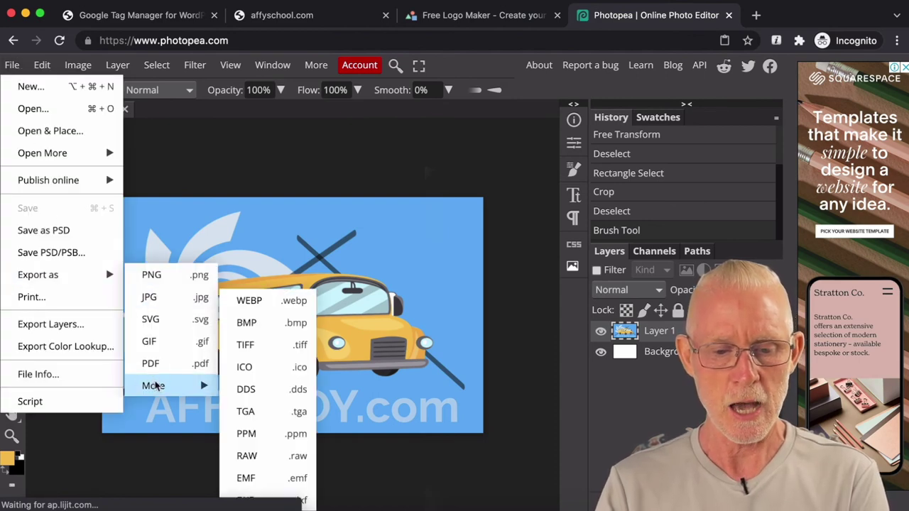
left_click(243, 306)
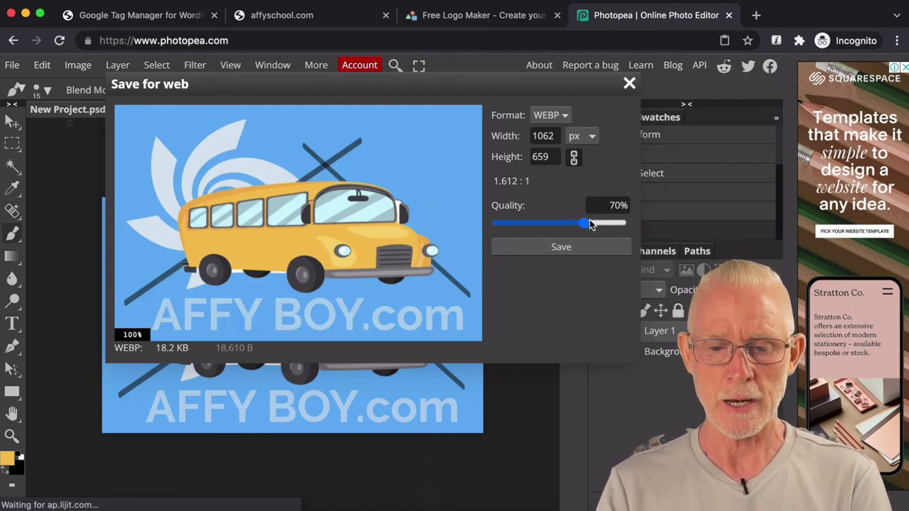
mouse_move(589, 222)
left_mouse_down()
mouse_move(597, 225)
mouse_move(572, 228)
left_mouse_up()
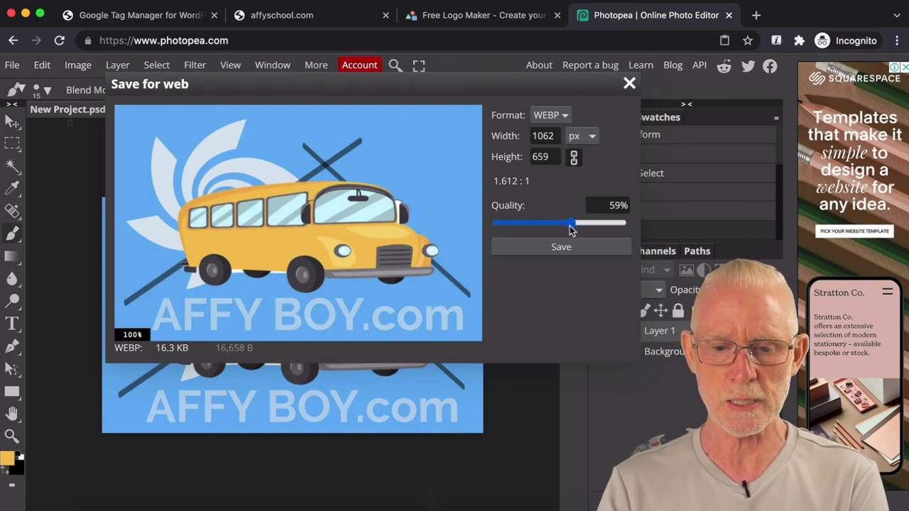
left_click(560, 247)
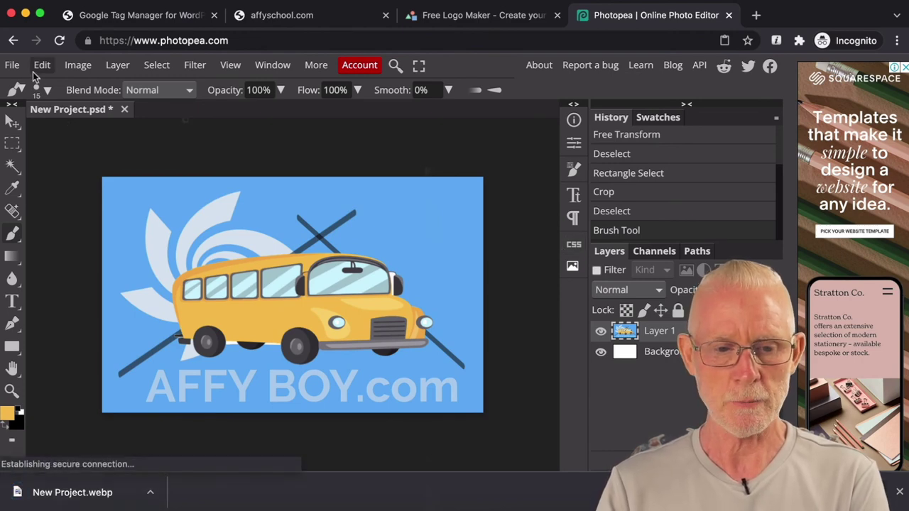
Step: Export the logo as a JPG with quality set to 59%
left_click(12, 64)
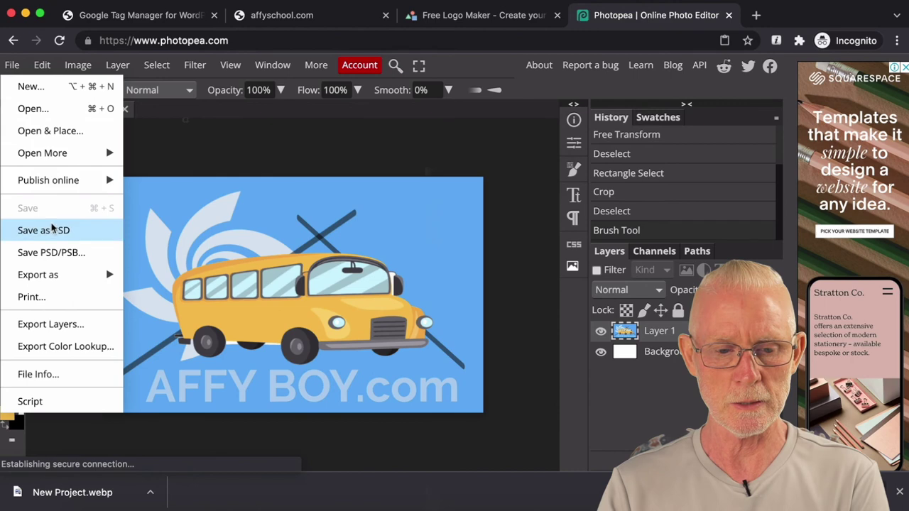
mouse_move(54, 275)
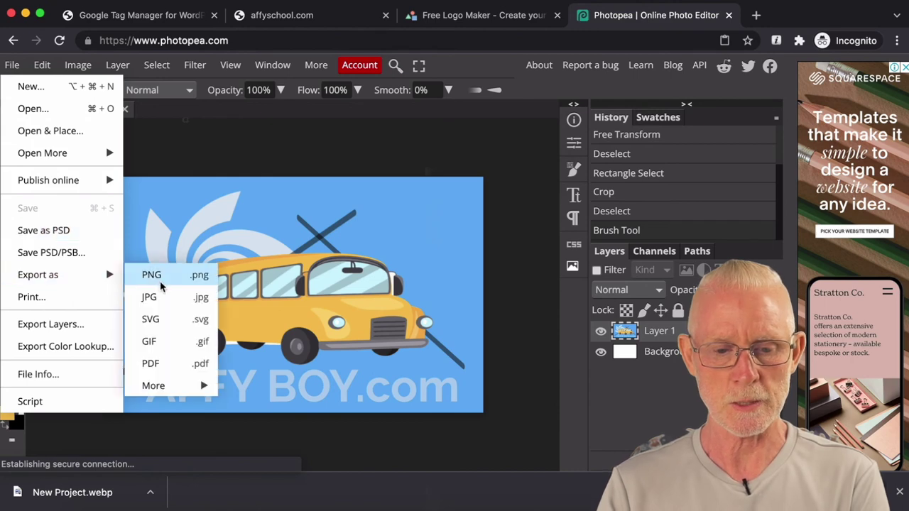
left_click(157, 304)
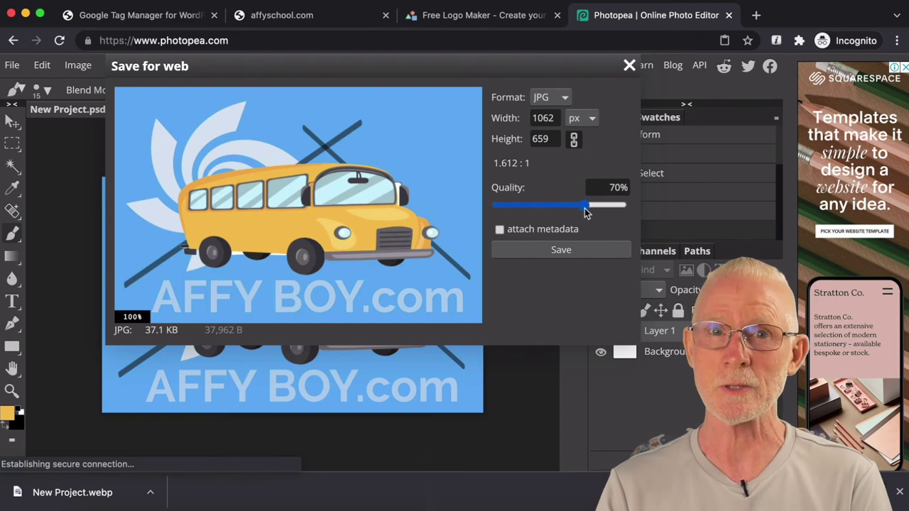
left_click_drag(585, 210, 571, 211)
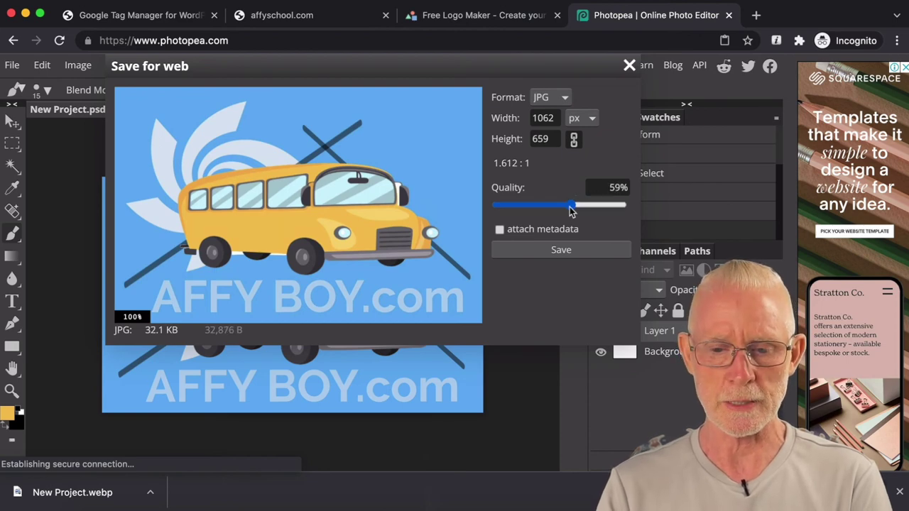
left_click(560, 250)
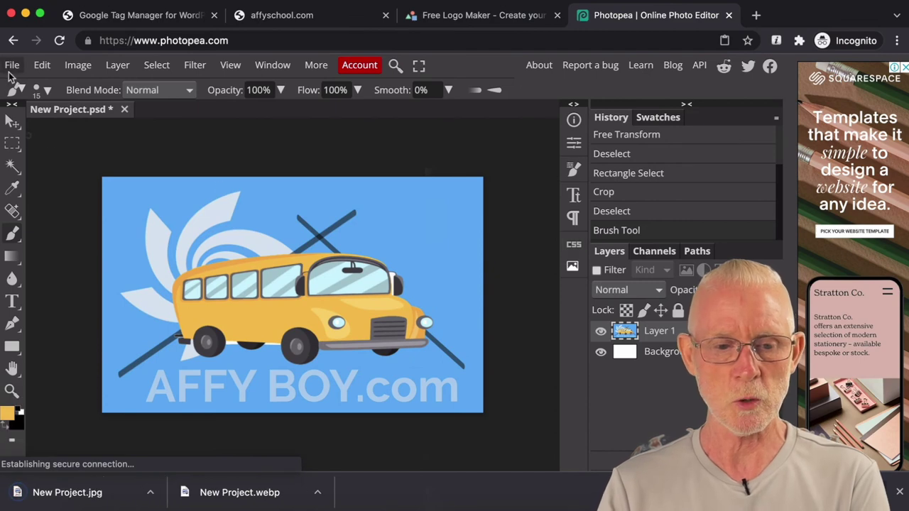
Step: Save the Photopea project as the layered file New Project.psd
left_click(11, 65)
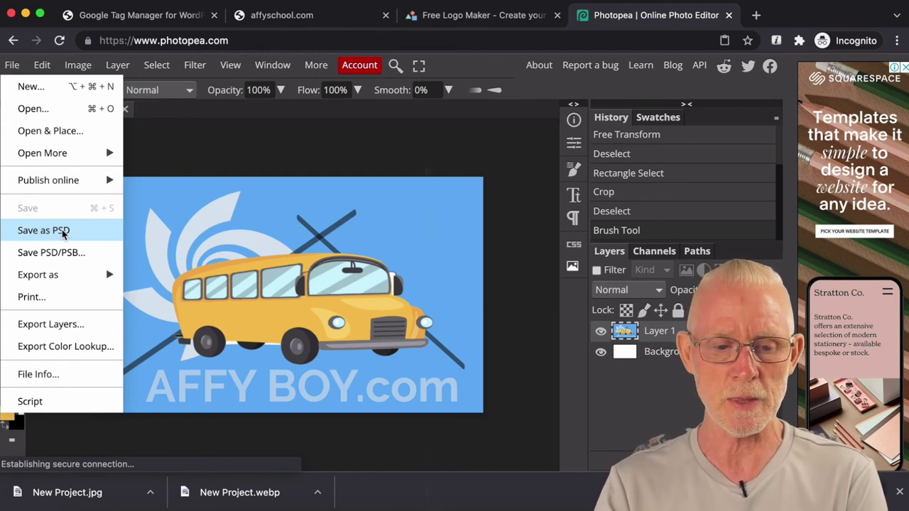
left_click(63, 231)
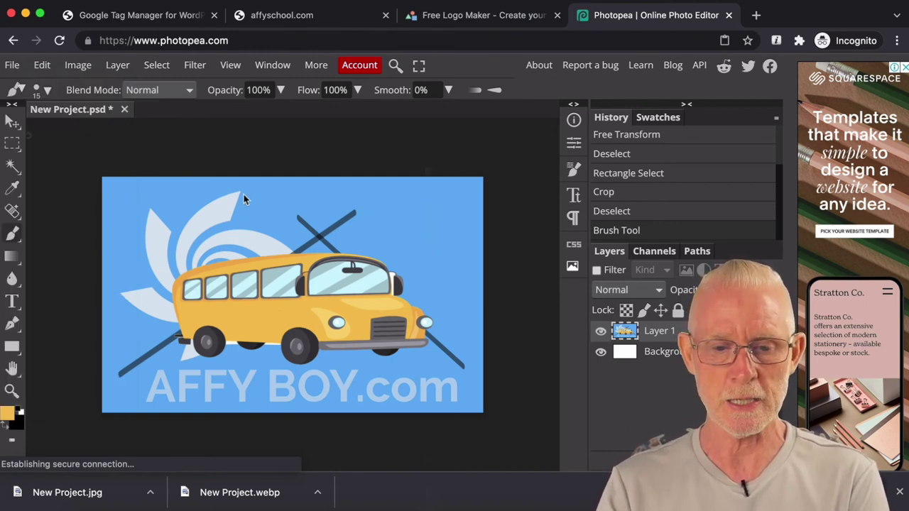
key("Return")
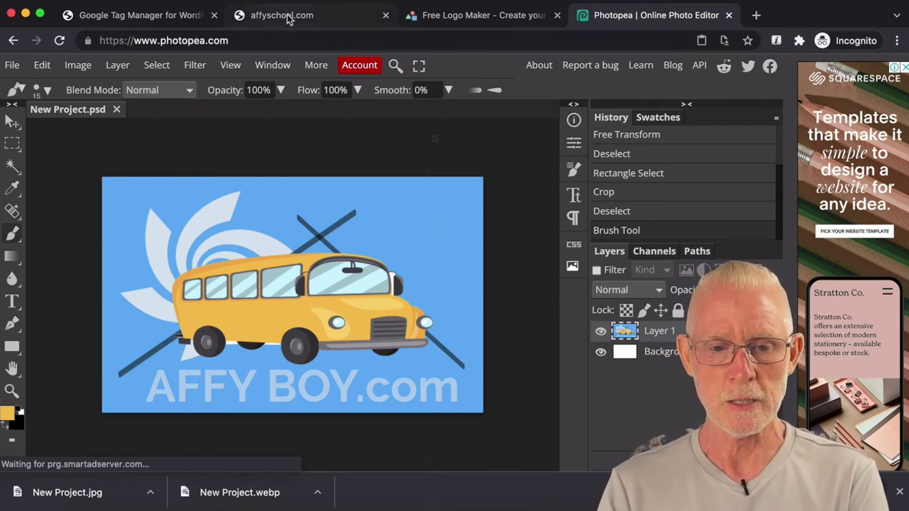
left_click(193, 24)
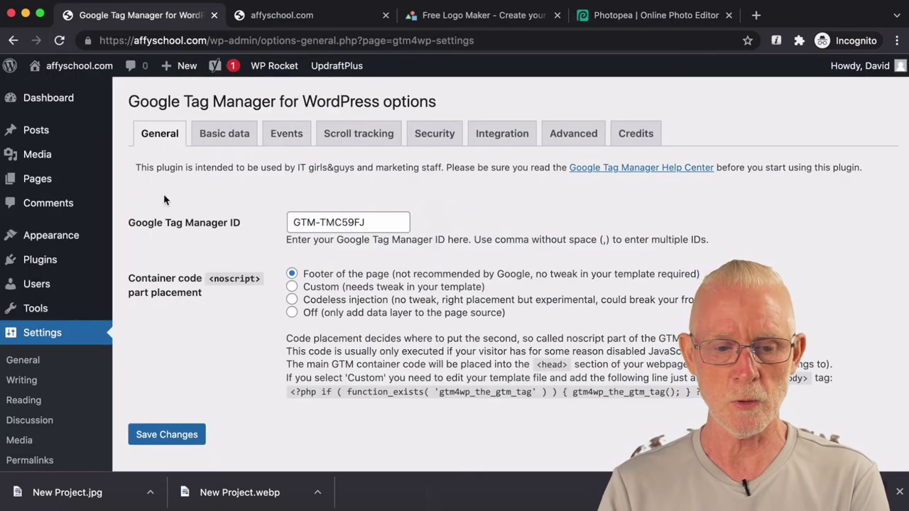
Step: Upload affiliate-school.webp as the logo from the Customizer's Site Identity panel
left_click(80, 238)
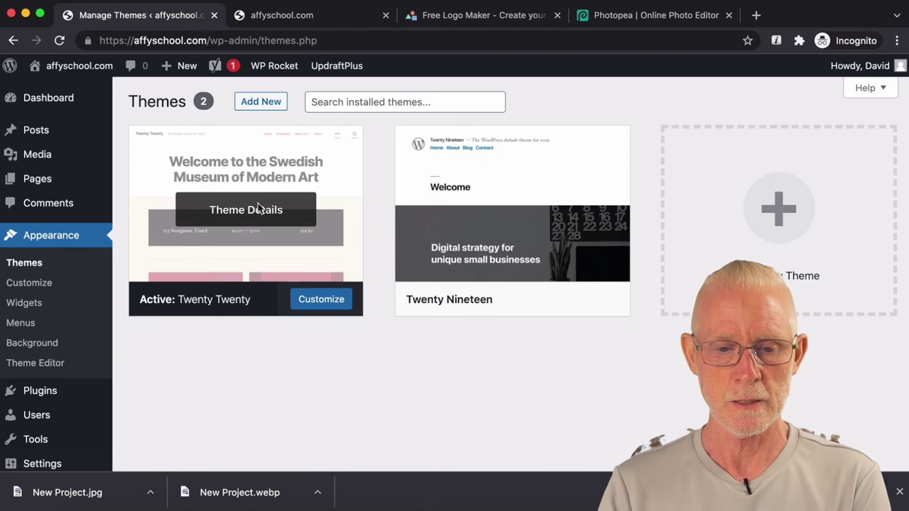
left_click(38, 286)
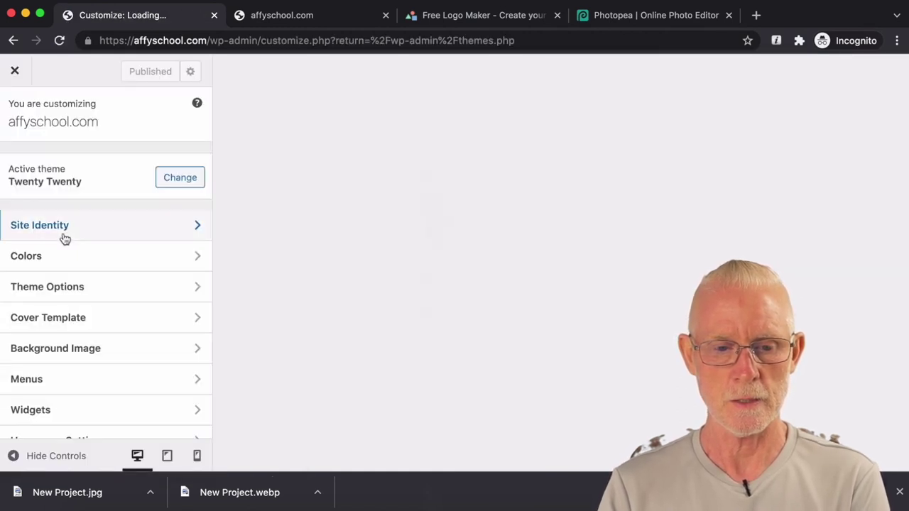
left_click(62, 227)
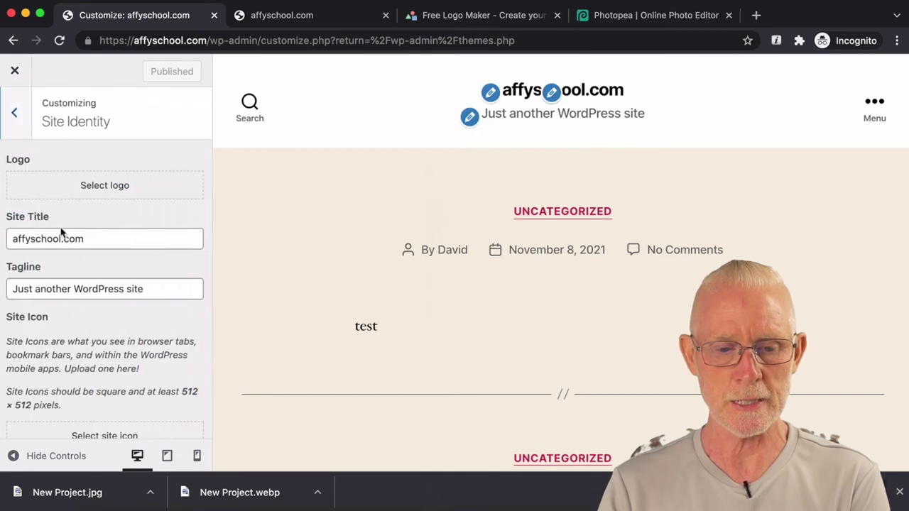
left_click(90, 191)
left_click(447, 293)
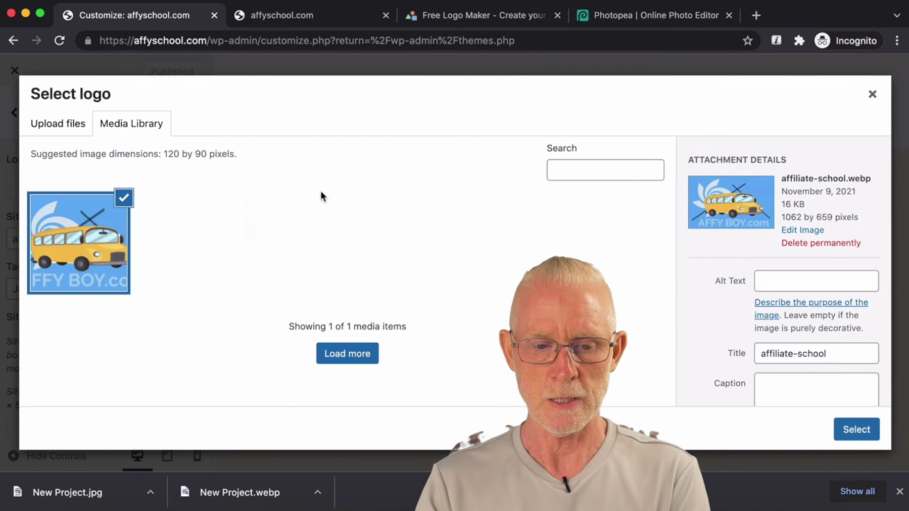
Step: Set the logo's alt text to 'affiliate school logo' and clear its 'affiliate-school' title
left_click(781, 287)
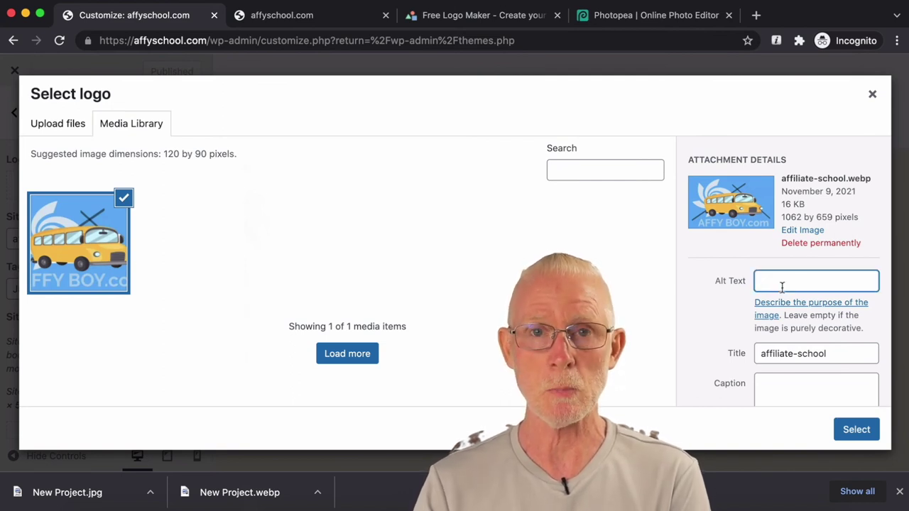
type("affil")
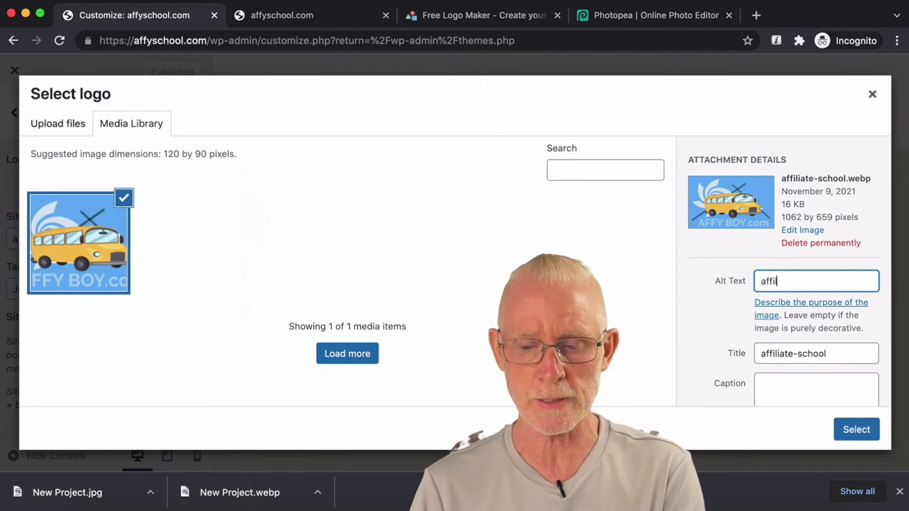
type("iate schpp")
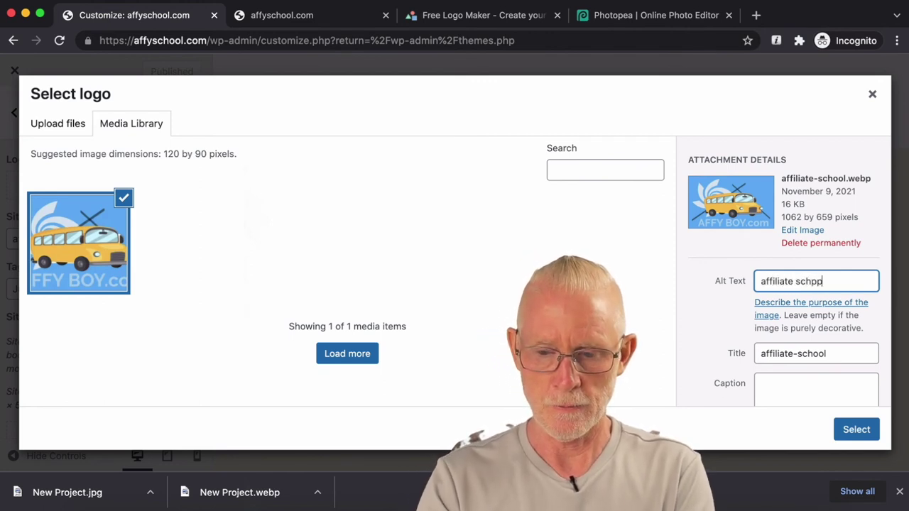
key("BackSpace")
key("BackSpace")
type("ool lo")
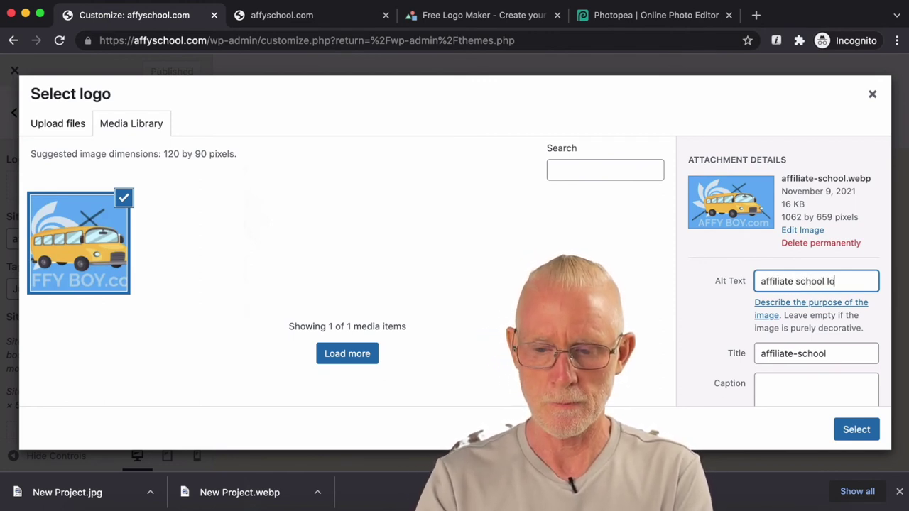
type("go")
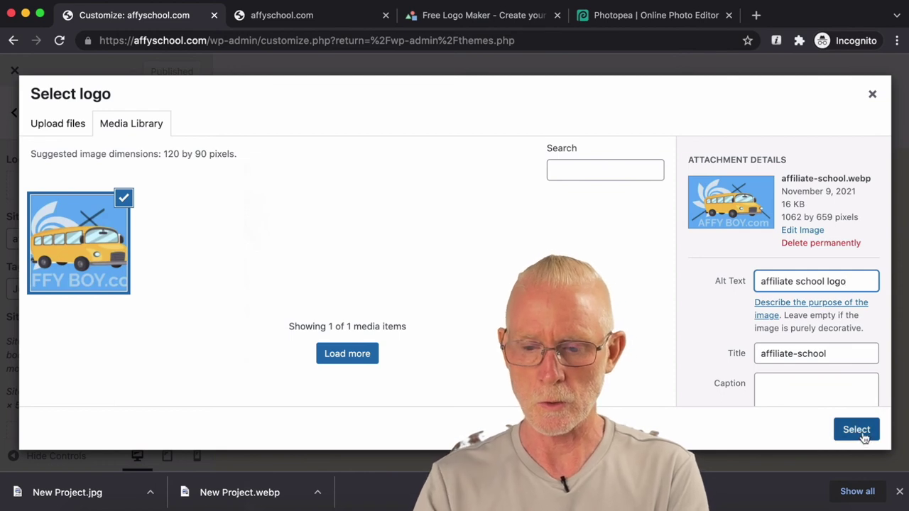
left_click_drag(825, 353, 690, 350)
key("BackSpace")
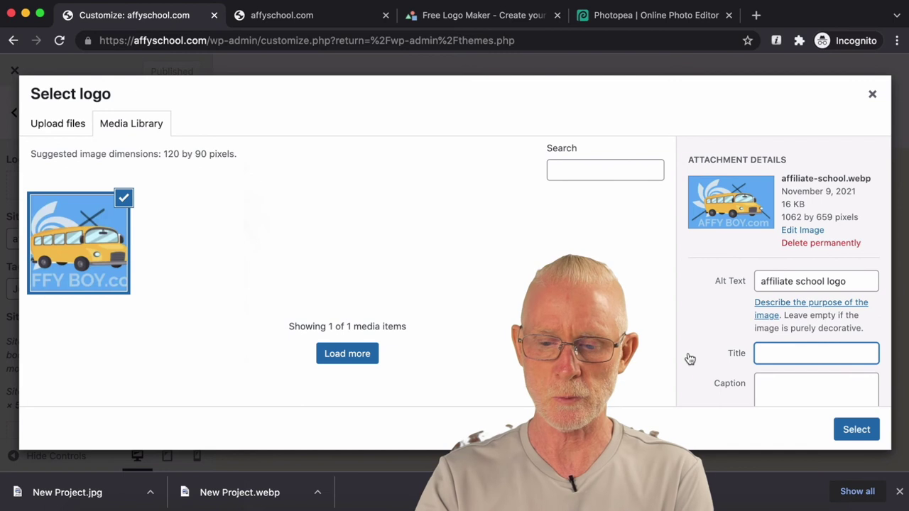
Step: Choose the bus image as logo, widen the crop on both sides, and publish
left_click(856, 430)
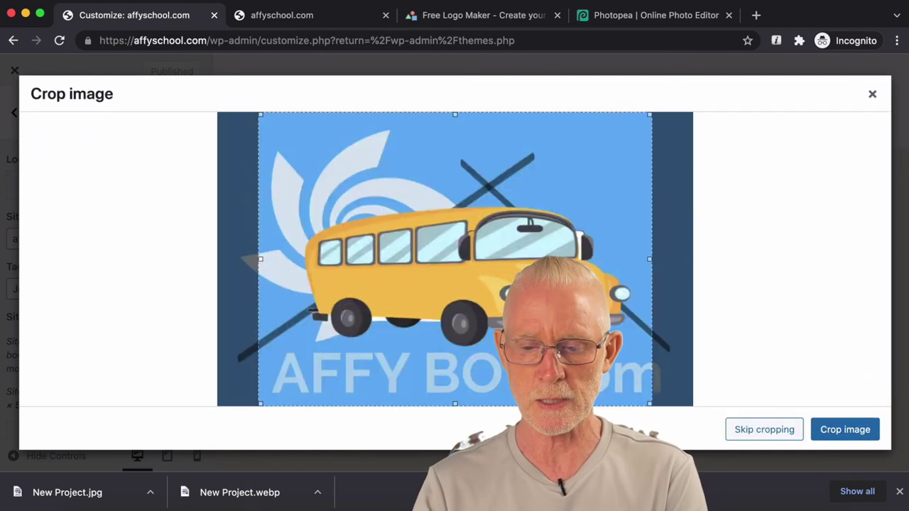
left_click_drag(649, 259, 676, 260)
left_click_drag(261, 260, 232, 259)
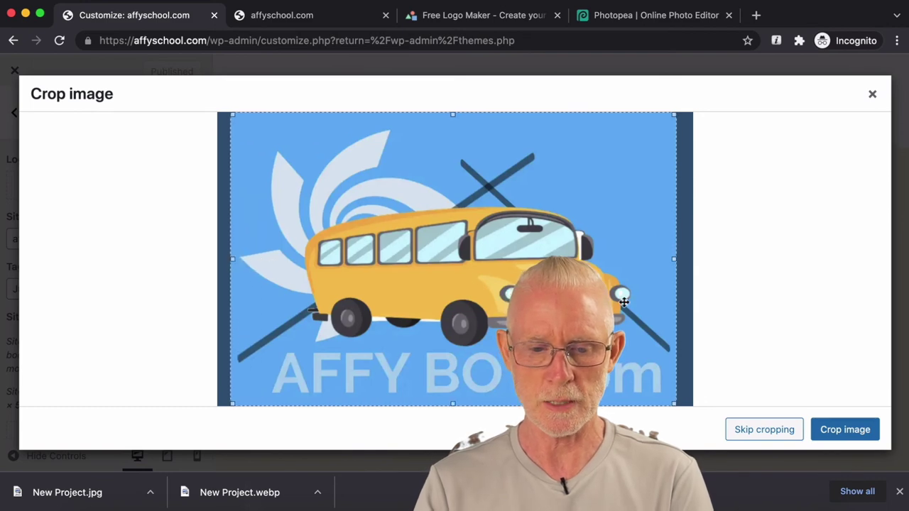
left_click(820, 429)
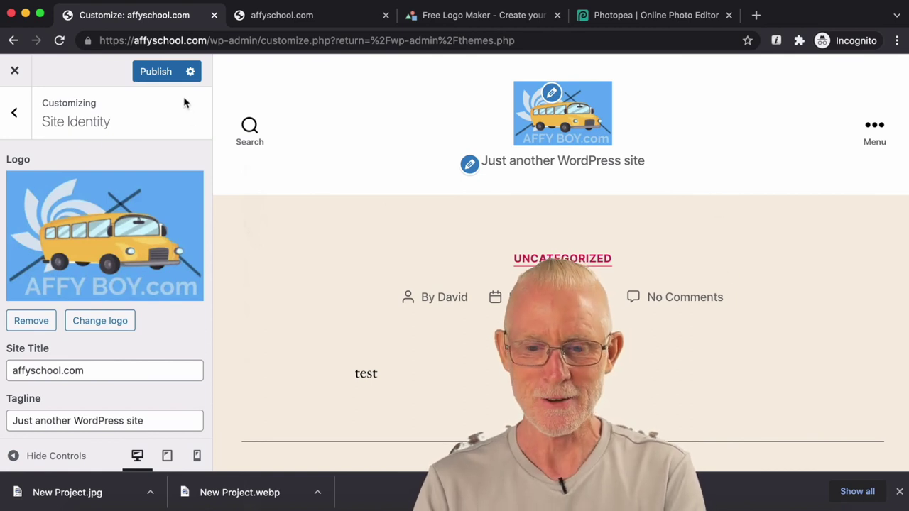
left_click(166, 75)
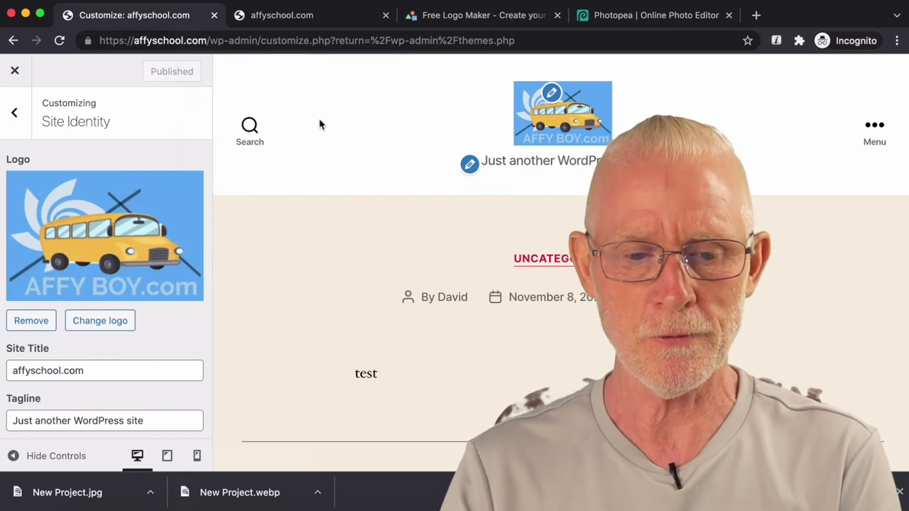
Step: Review the AFFY BOY bus design in LogoMakr and its saved Skitch screenshot
left_click(449, 17)
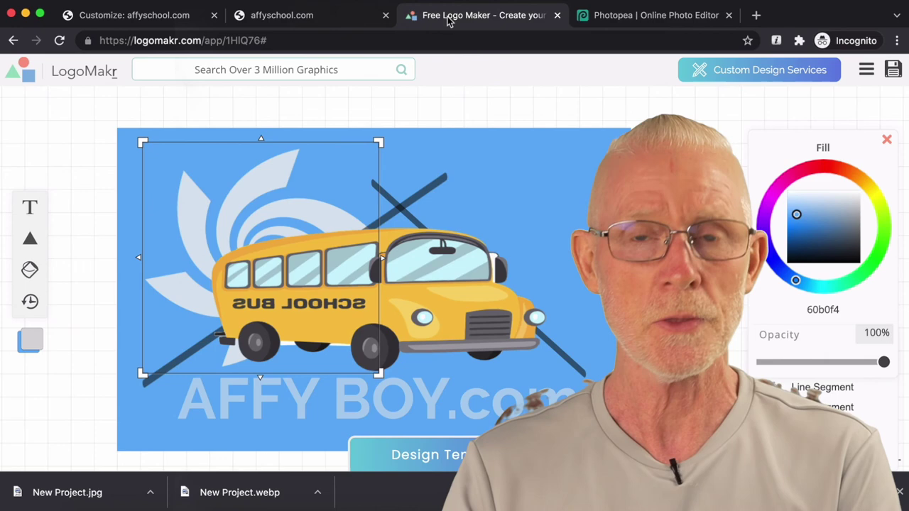
double_click(160, 41)
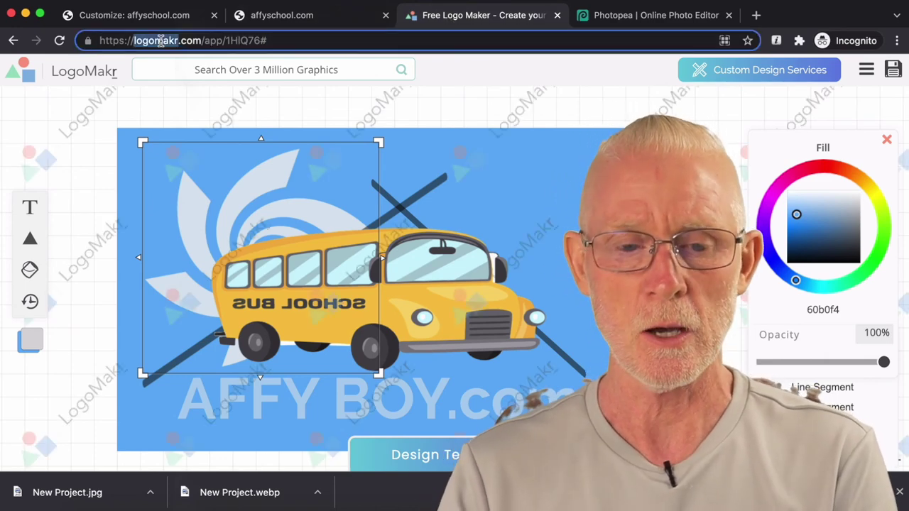
left_click(543, 109)
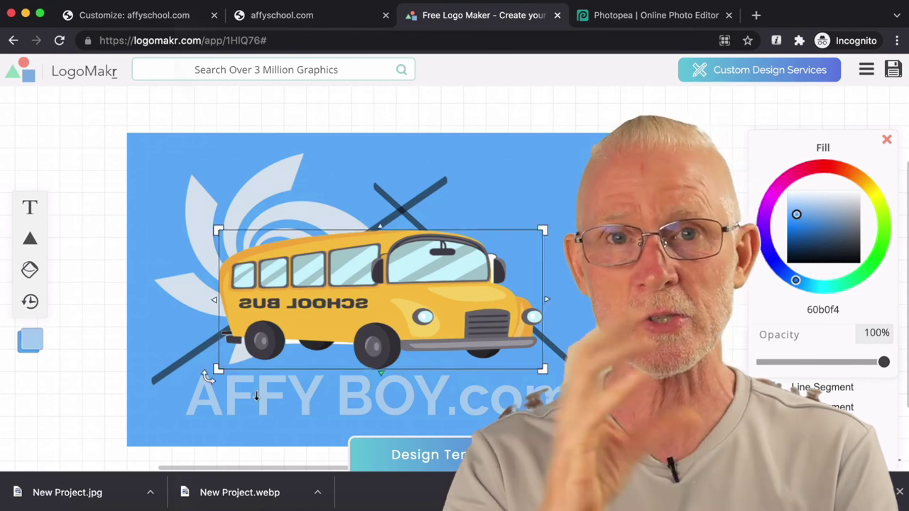
left_click(164, 501)
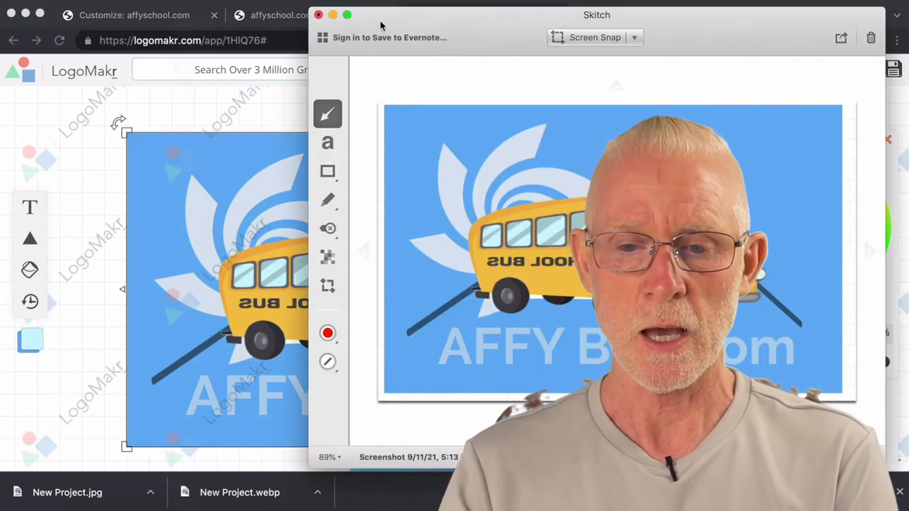
left_click(273, 96)
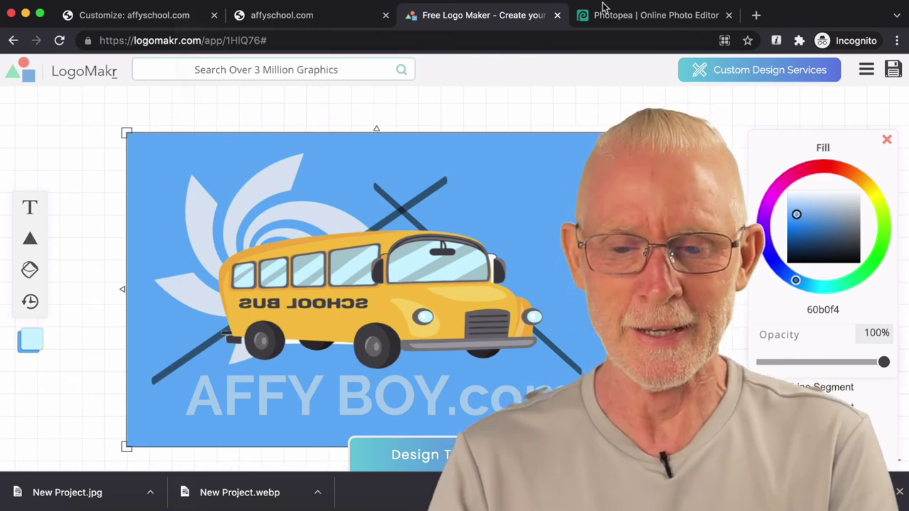
left_click(630, 19)
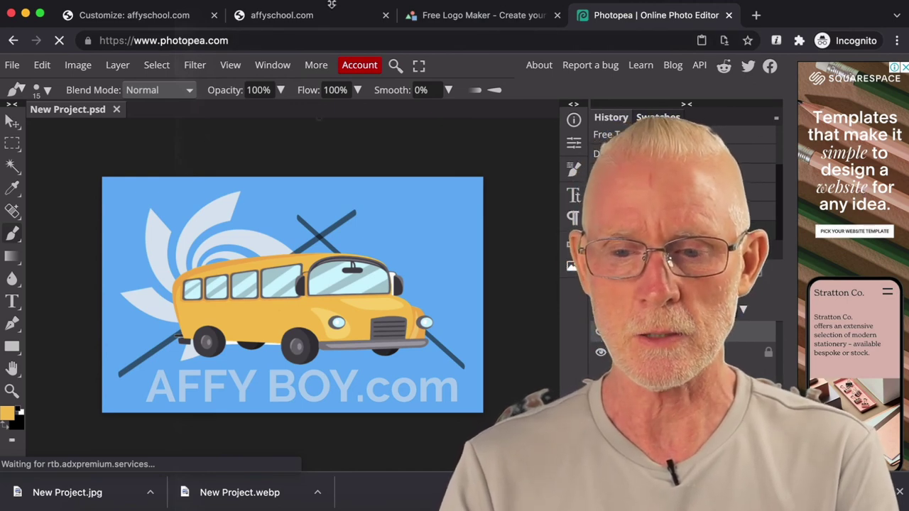
Step: Reload the live affyschool.com post to check the bus logo and default tagline
left_click(308, 16)
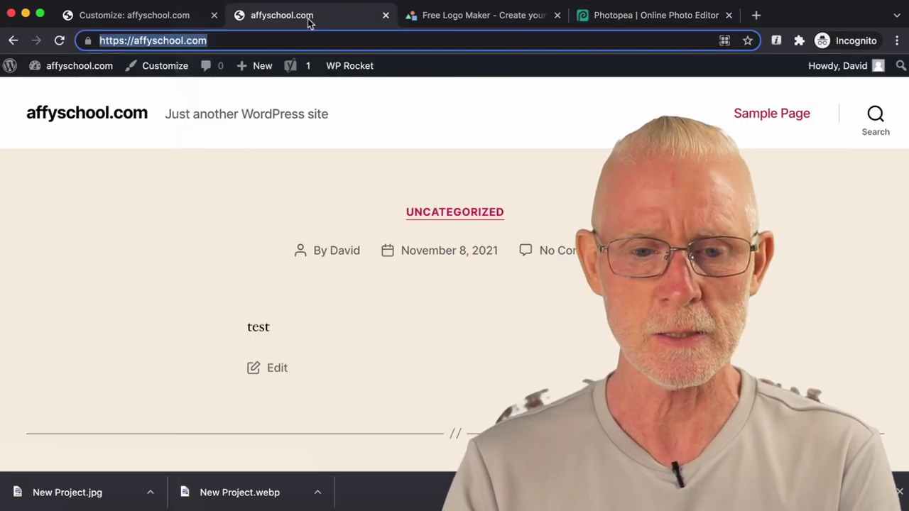
left_click(59, 40)
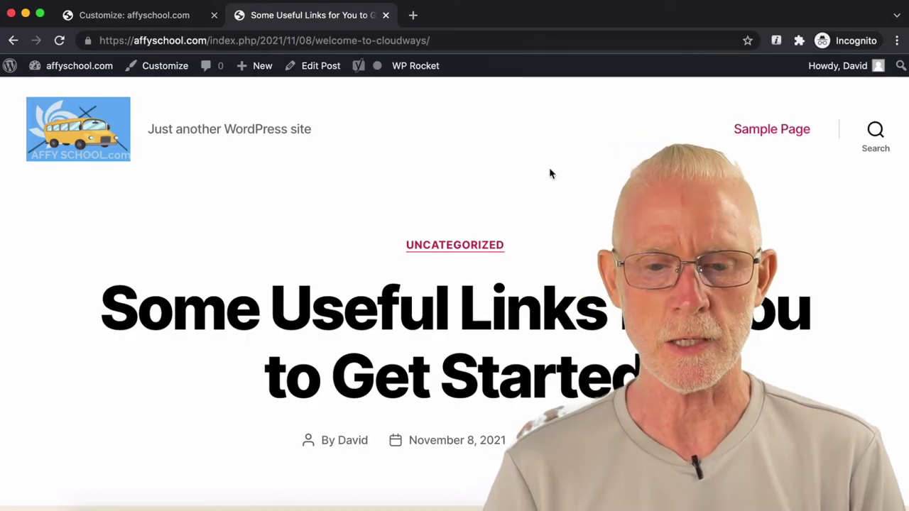
left_click_drag(469, 40, 209, 37)
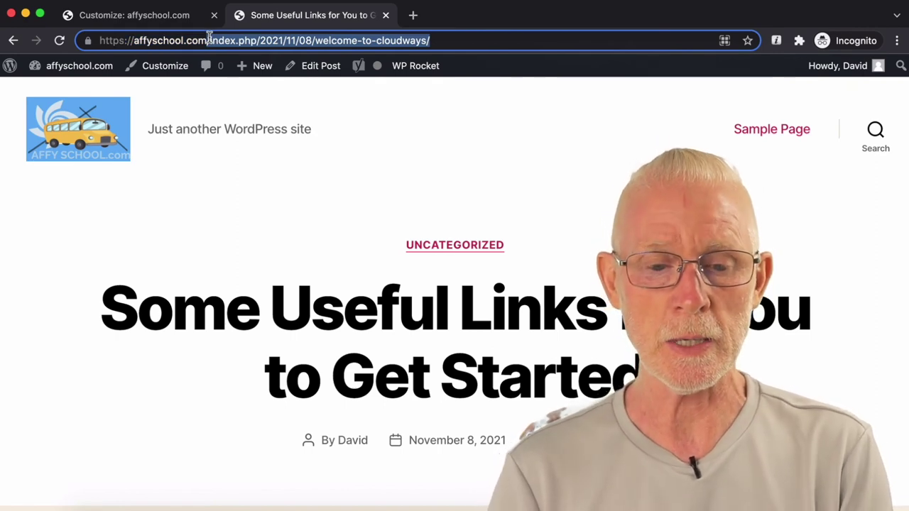
left_click(417, 157)
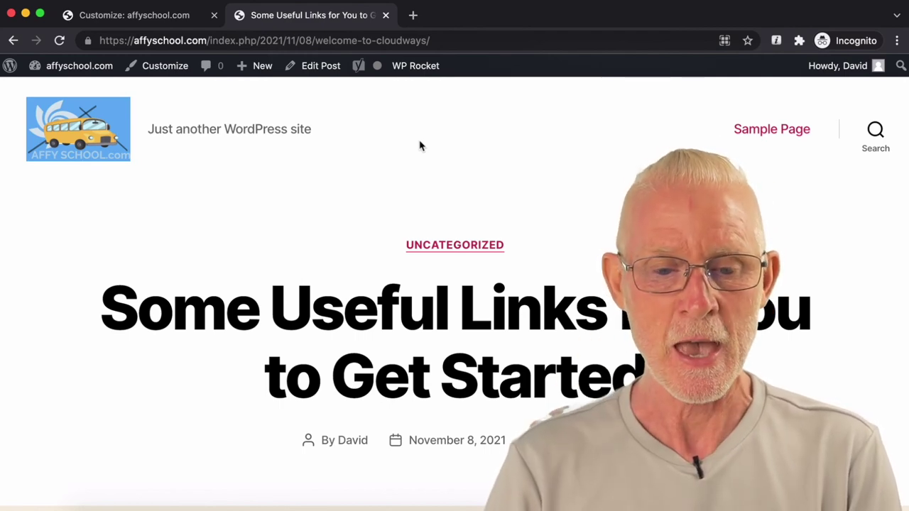
left_click_drag(316, 136, 147, 130)
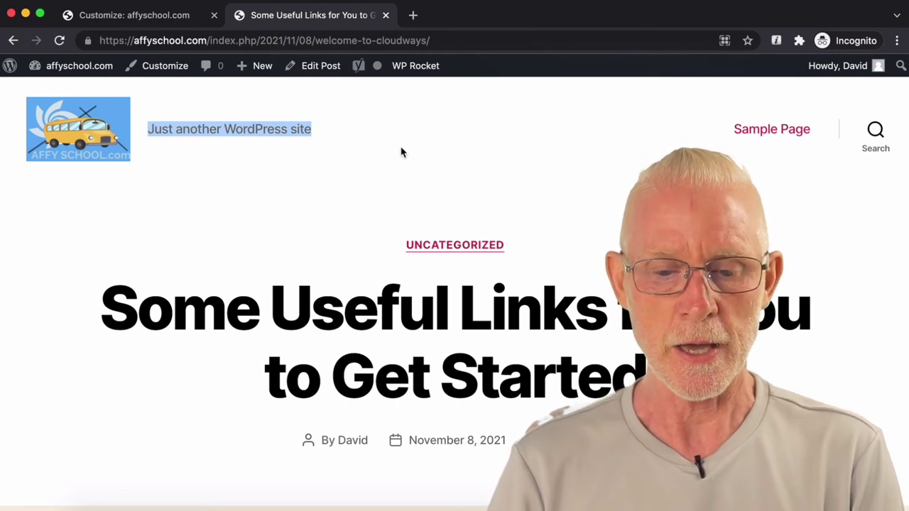
scroll(399, 151, "down", 1)
scroll(400, 152, "up", 1)
left_click_drag(434, 40, 208, 40)
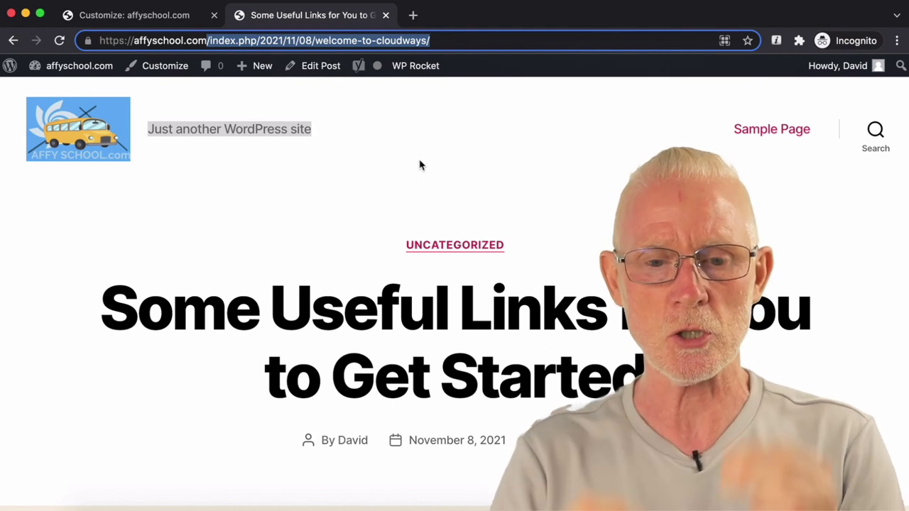
left_click(179, 15)
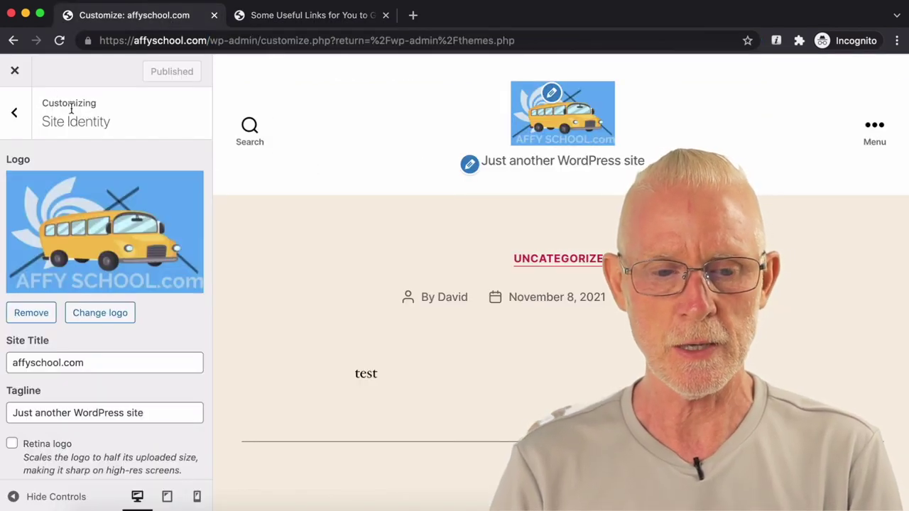
Step: Leave the Customizer, go to Permalink Settings, and save the current settings
left_click(15, 72)
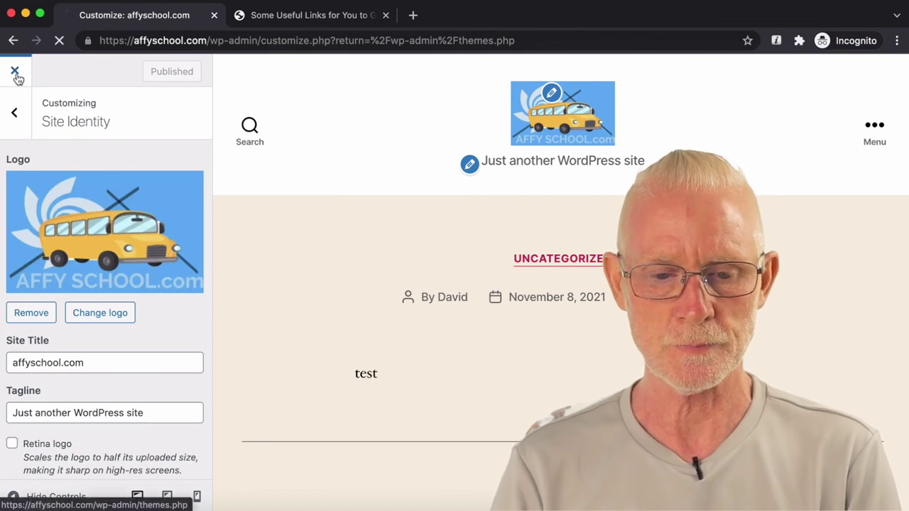
scroll(73, 397, "down", 2)
mouse_move(48, 414)
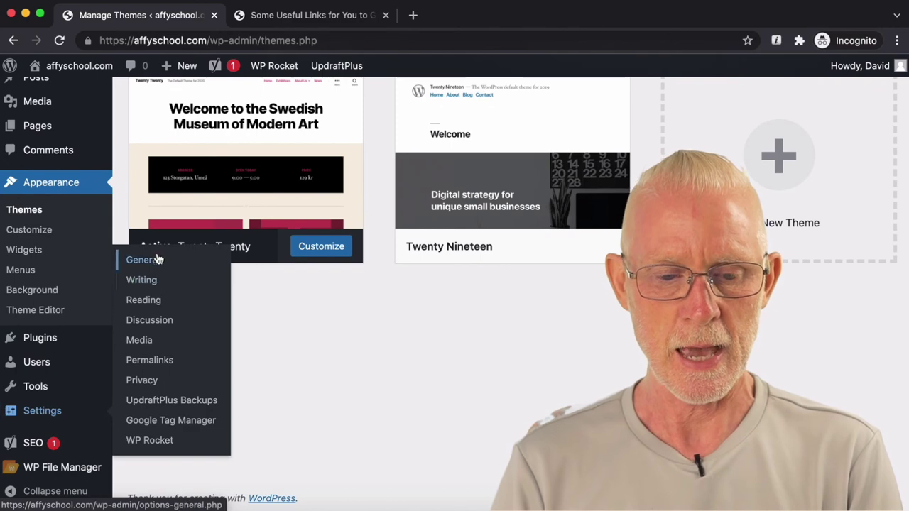
left_click(149, 360)
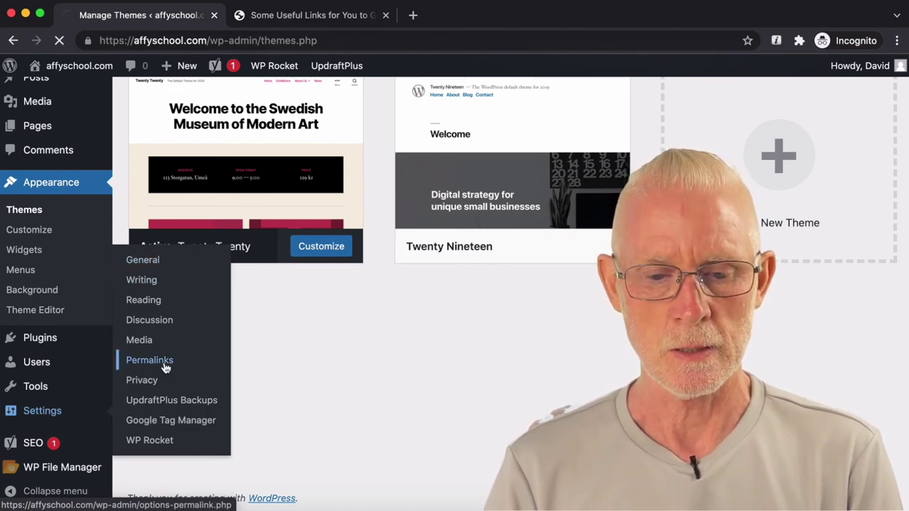
scroll(580, 299, "down", 2)
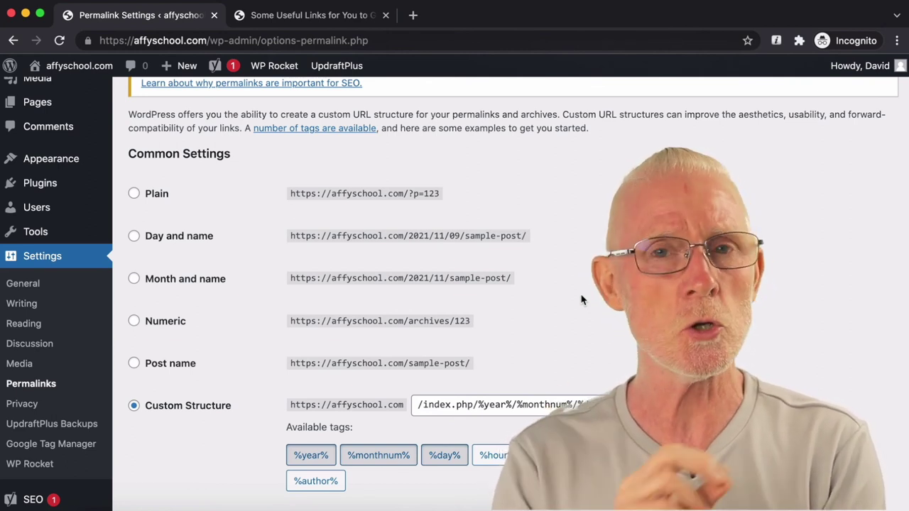
scroll(580, 299, "down", 4)
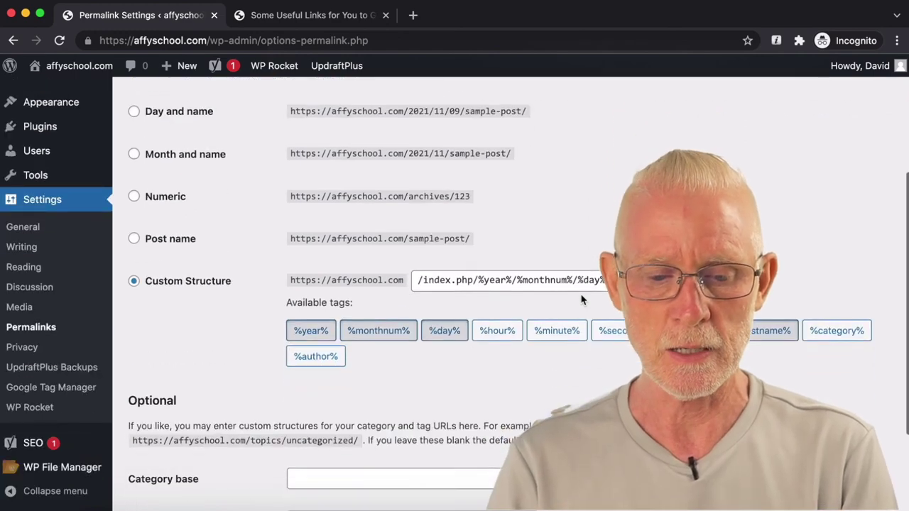
left_click(196, 440)
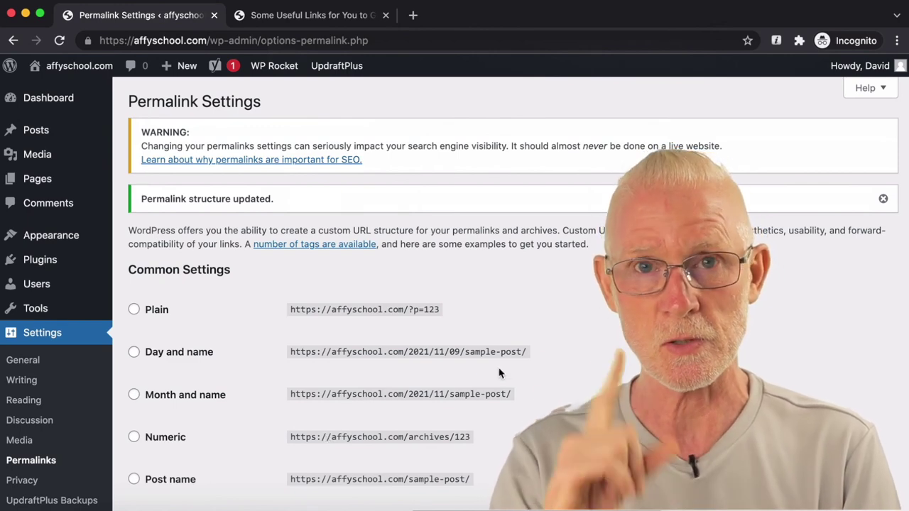
Step: Change the custom permalink structure to /blog/%postname%/ and save it
scroll(499, 367, "down", 1)
scroll(499, 368, "down", 3)
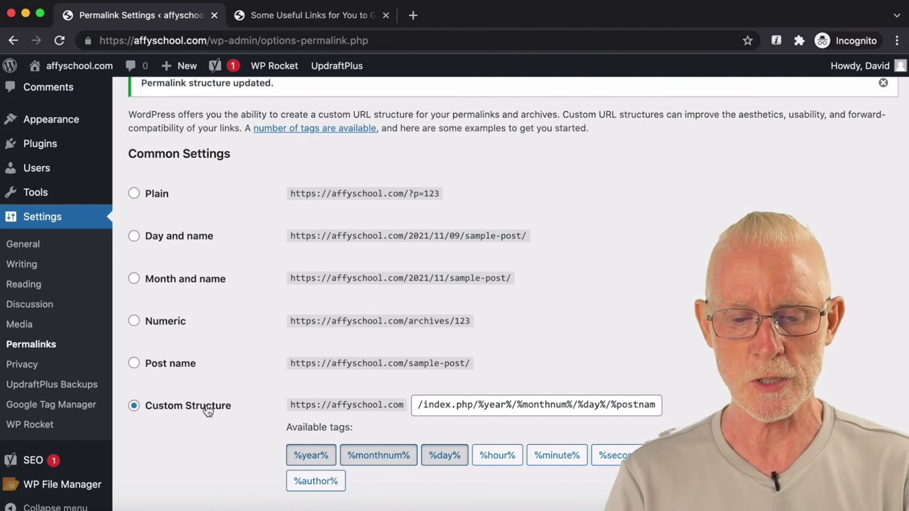
left_click_drag(423, 400, 642, 405)
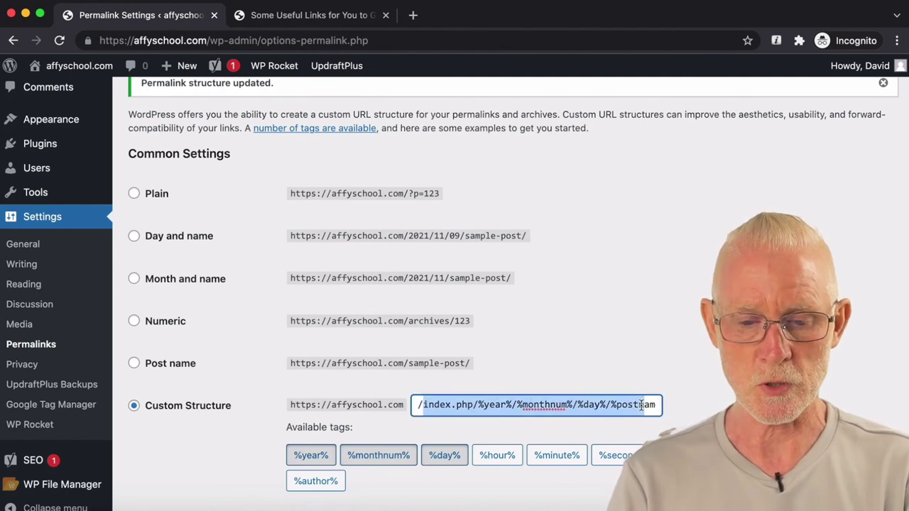
scroll(637, 344, "down", 1)
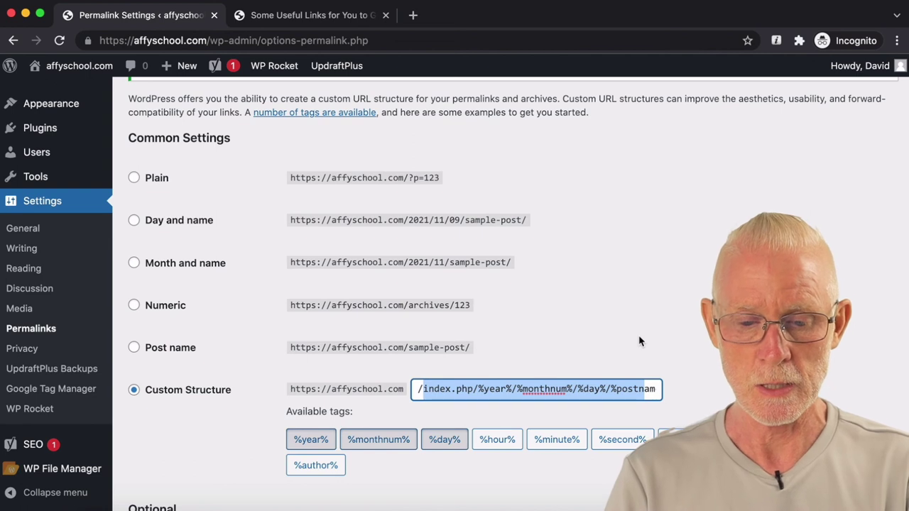
left_click(474, 389)
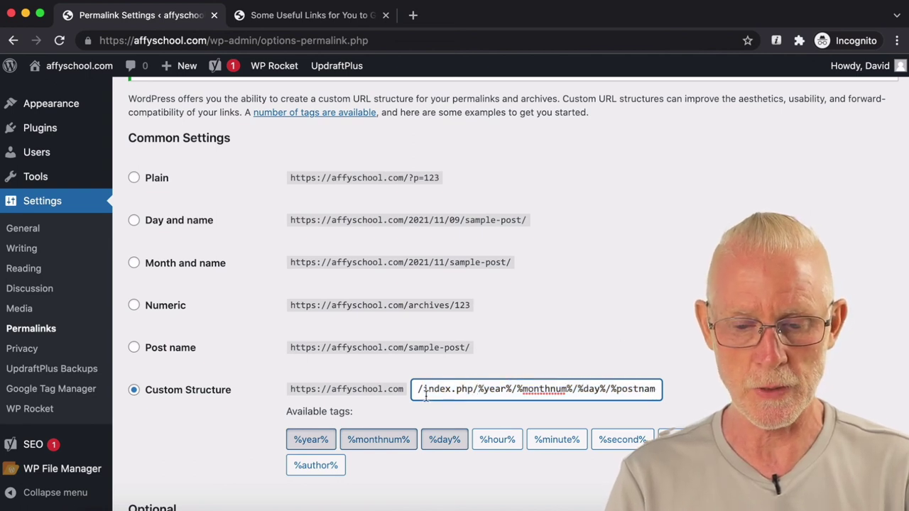
left_click_drag(422, 392, 606, 393)
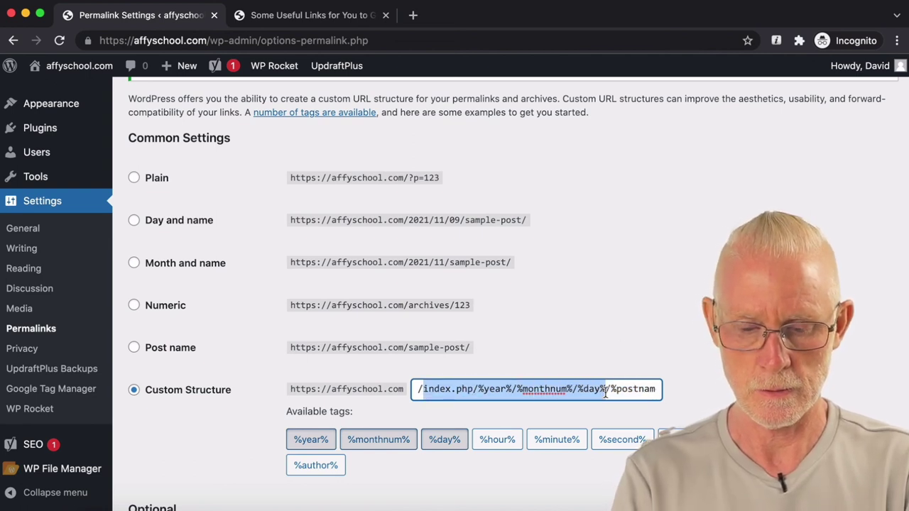
type("blog/%postname%/")
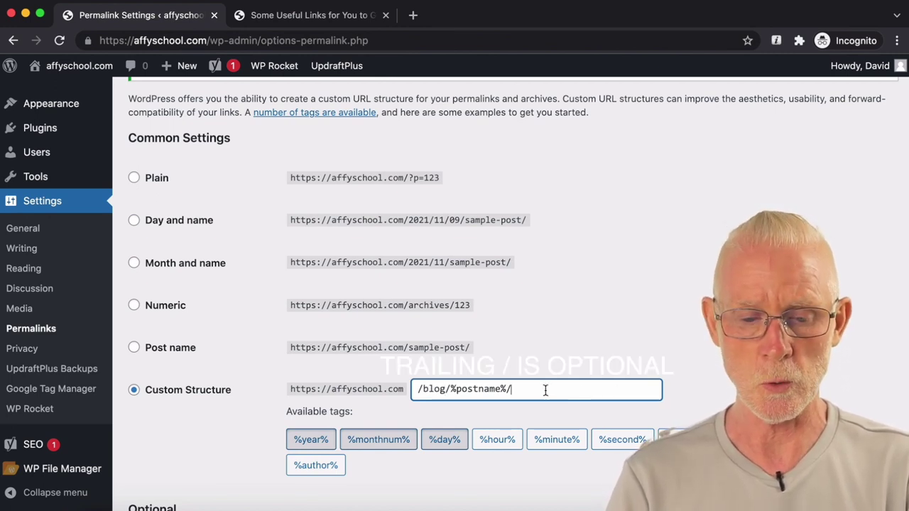
scroll(628, 319, "down", 2)
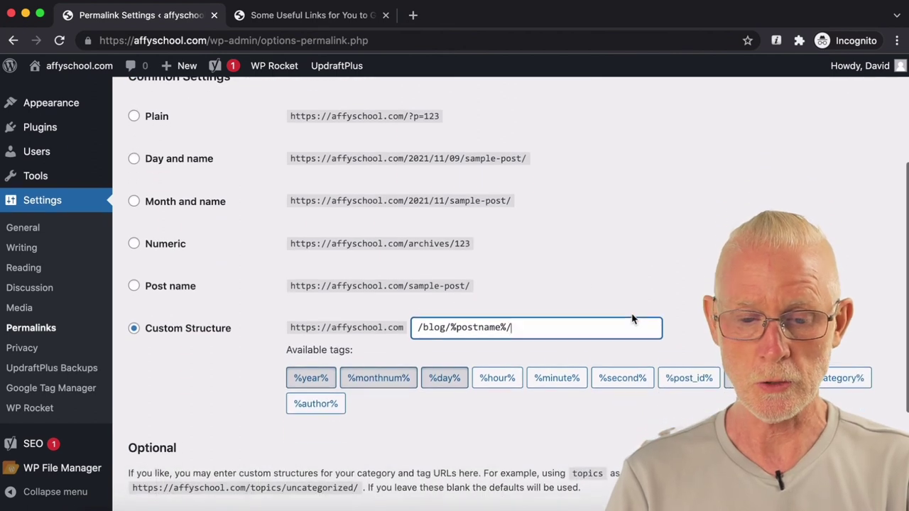
scroll(631, 319, "down", 1)
key("Tab")
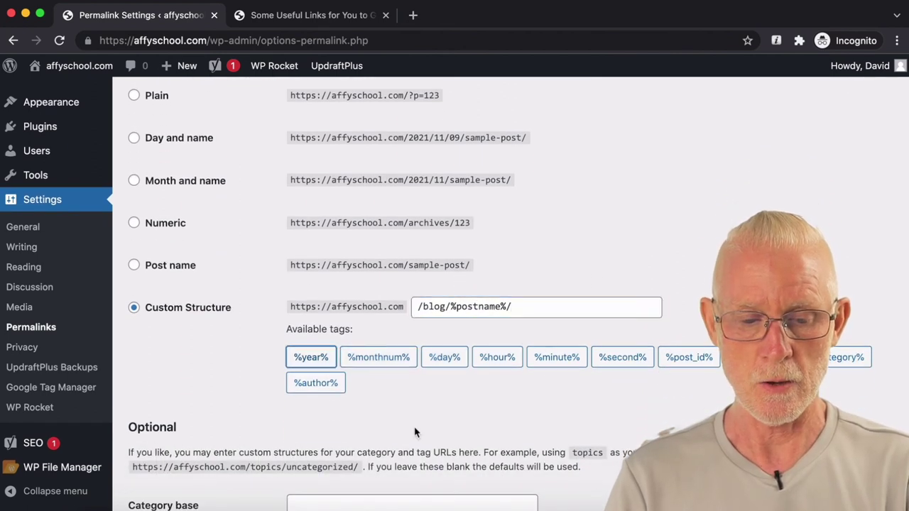
scroll(416, 432, "down", 4)
left_click(146, 438)
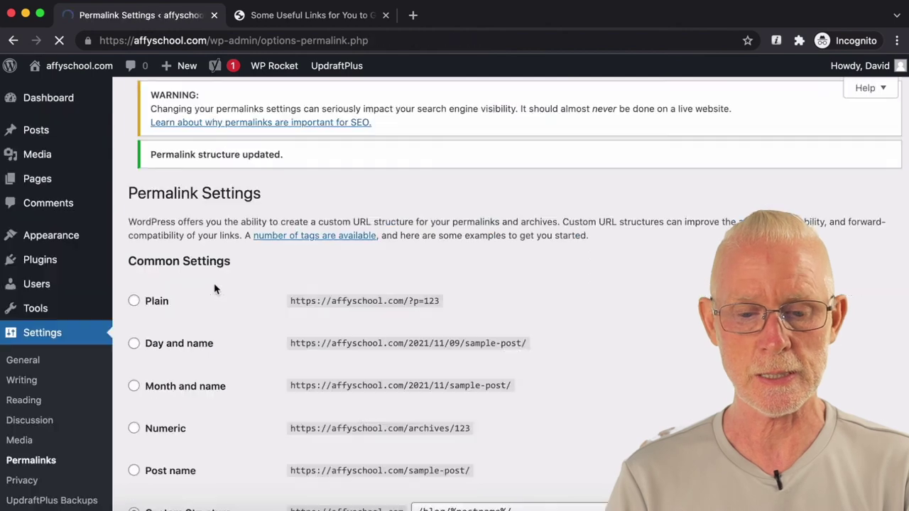
scroll(495, 290, "down", 10)
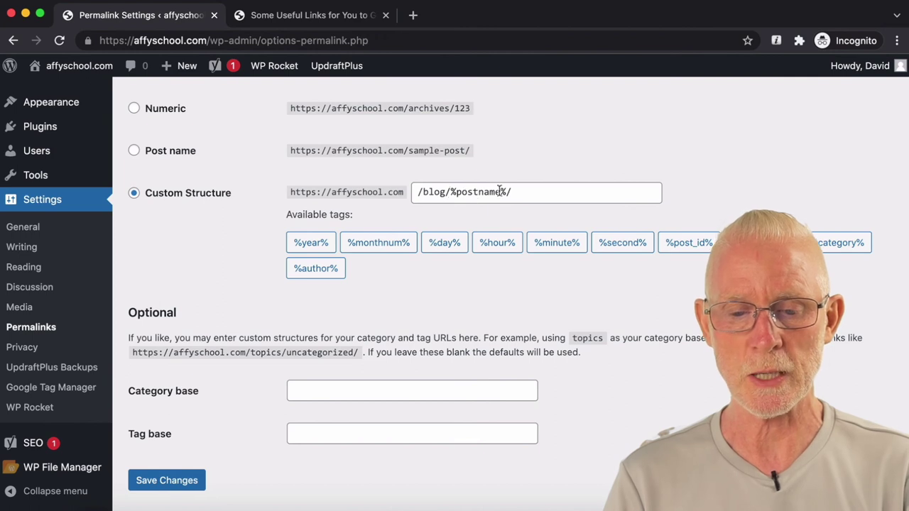
left_click_drag(507, 191, 497, 193)
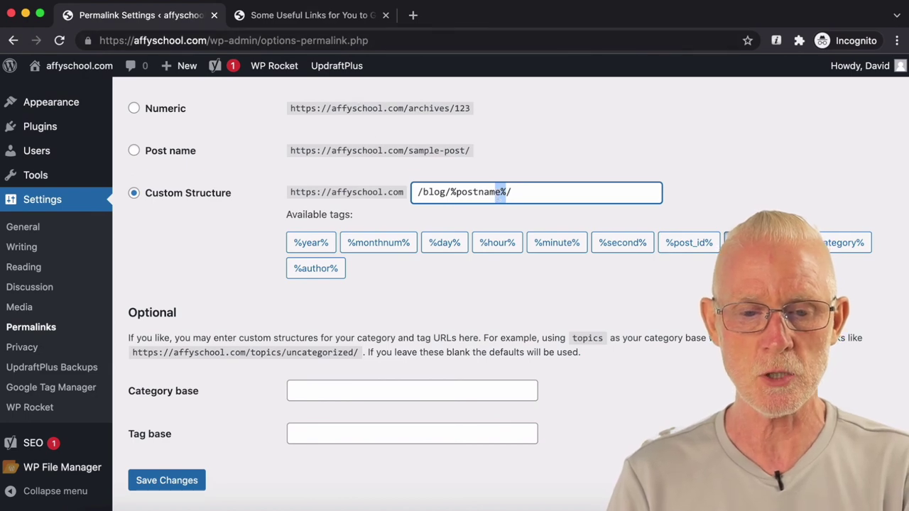
left_click(299, 15)
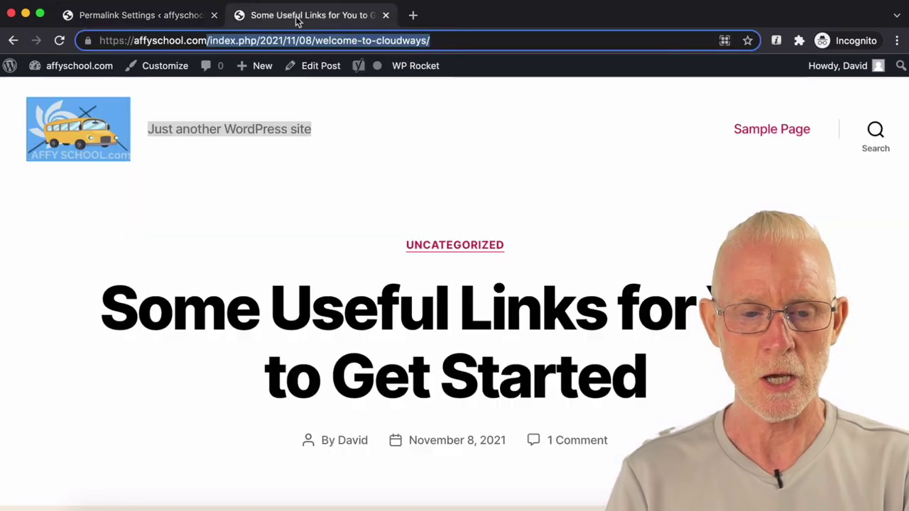
Step: Reopen the Some Useful Links post from the homepage to confirm its /blog/welcome-to-cloudways/ address
left_click(61, 41)
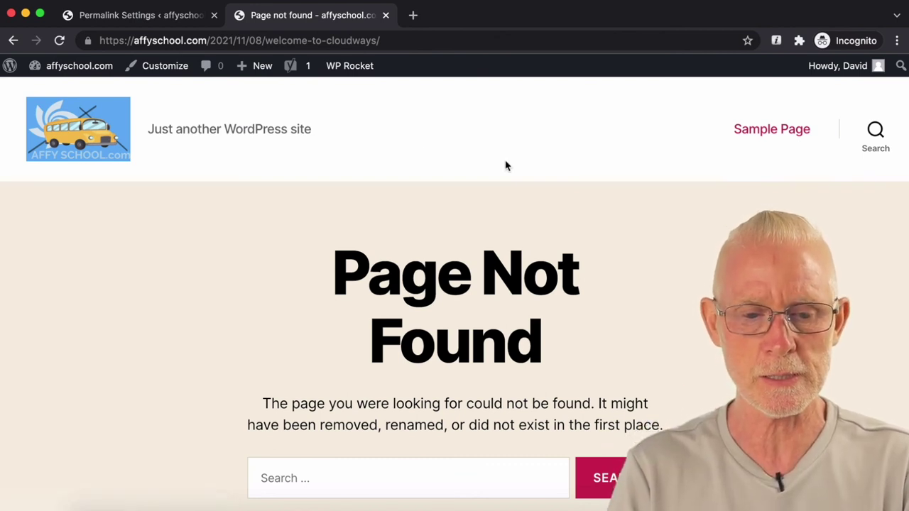
left_click(99, 124)
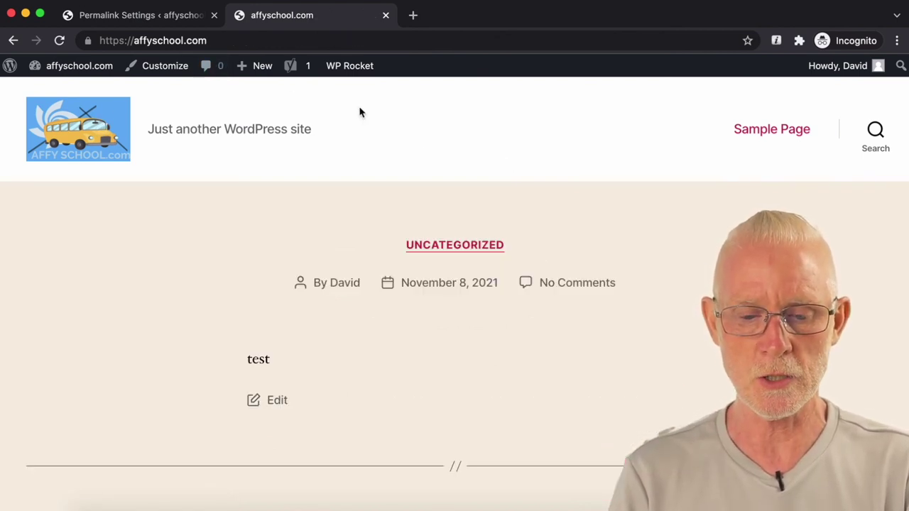
scroll(360, 112, "down", 5)
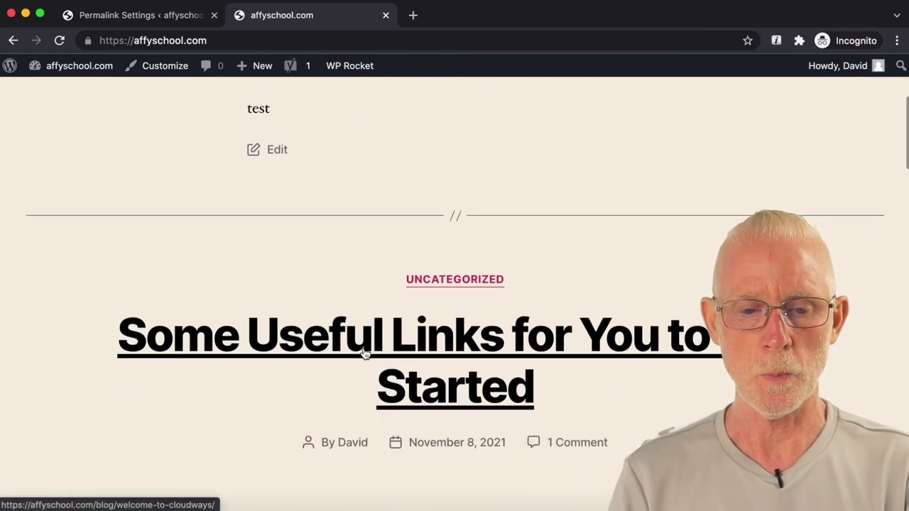
left_click(364, 353)
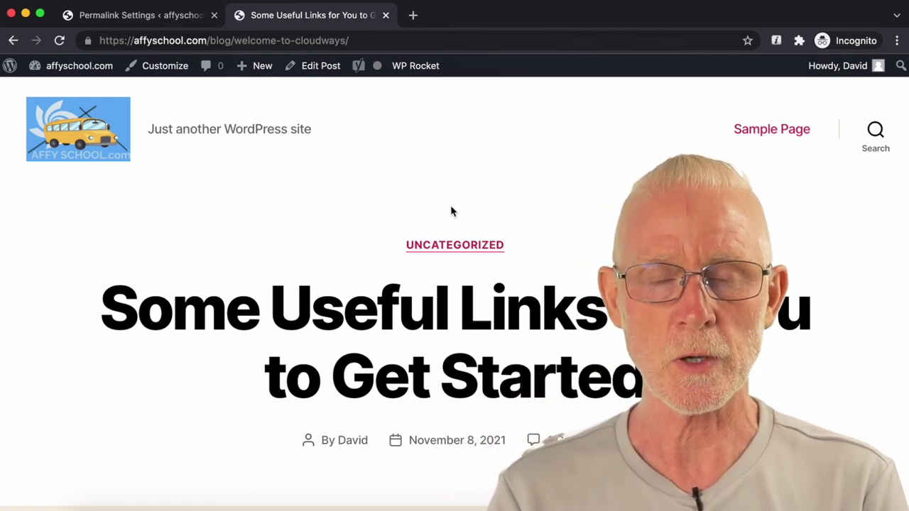
scroll(451, 211, "down", 1)
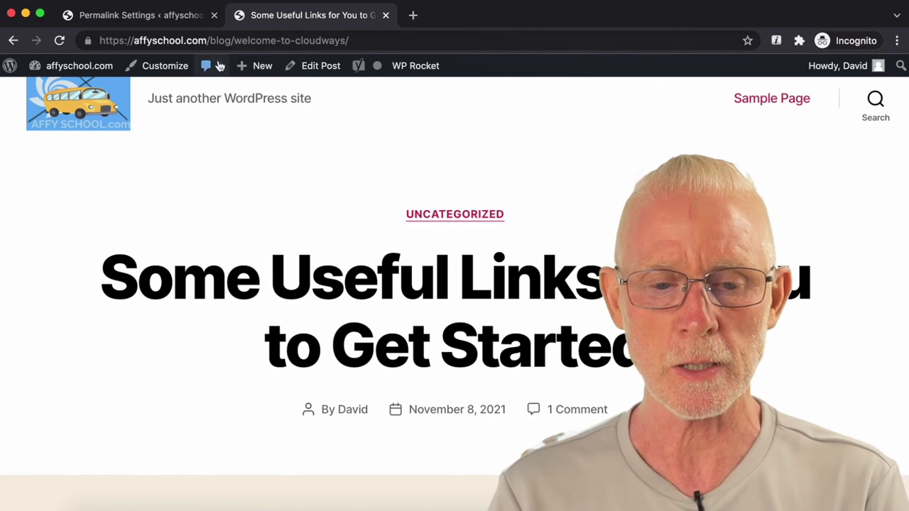
left_click(174, 23)
double_click(431, 193)
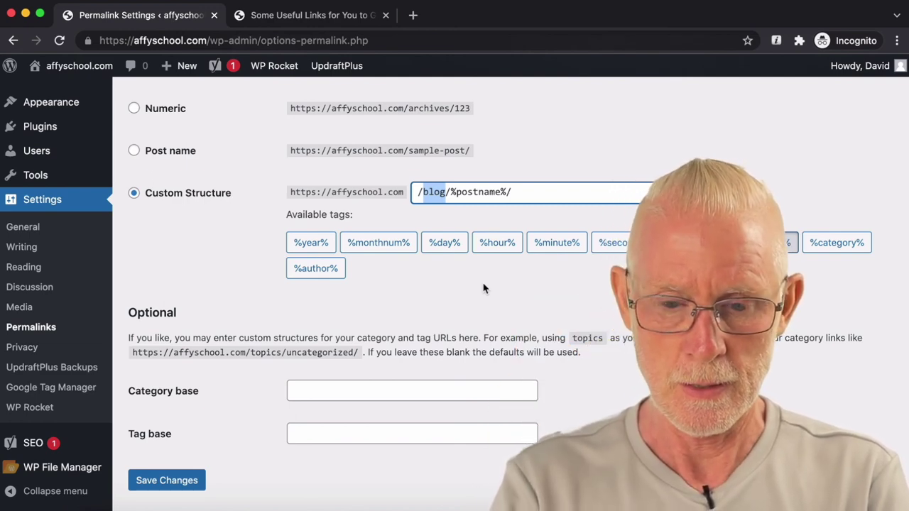
Step: Replace 'blog' with 'affy' in the custom structure and save the changes
type("affi")
key("BackSpace")
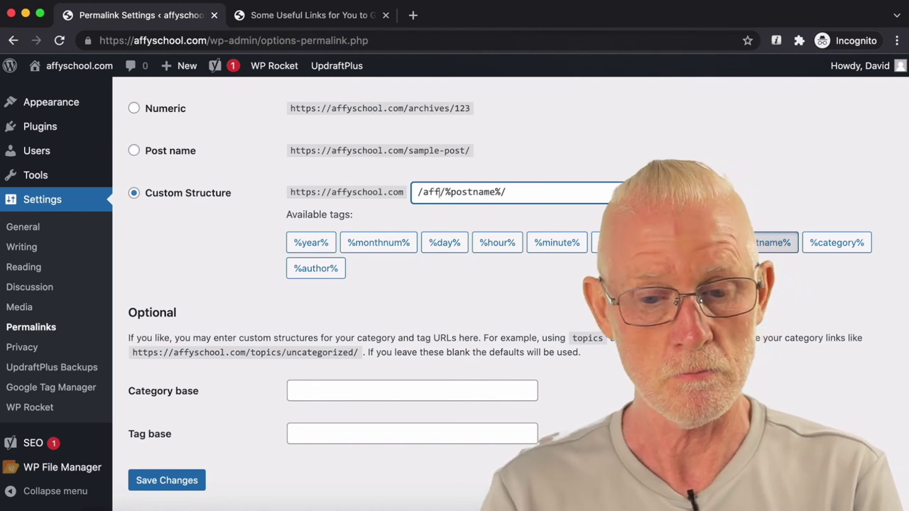
type("y")
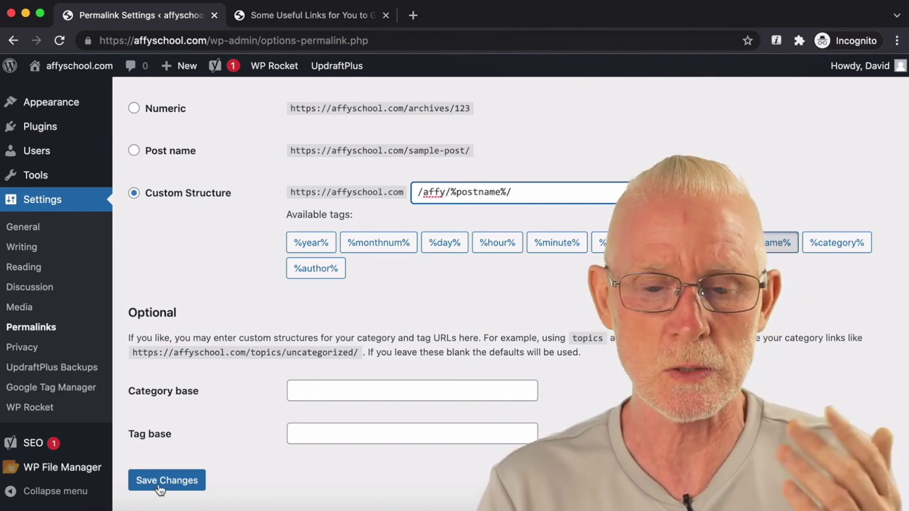
left_click(173, 482)
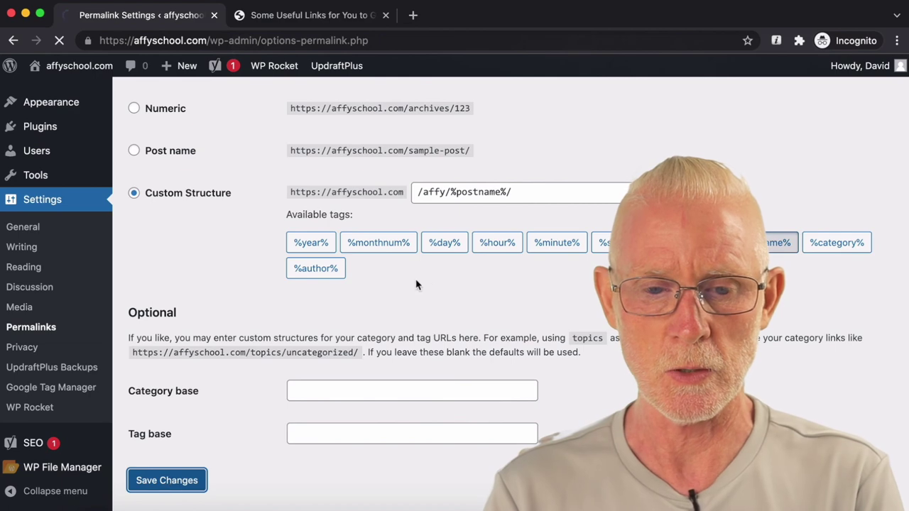
Step: Reload the post to verify it now opens at /affy/welcome-to-cloudways/
left_click(313, 15)
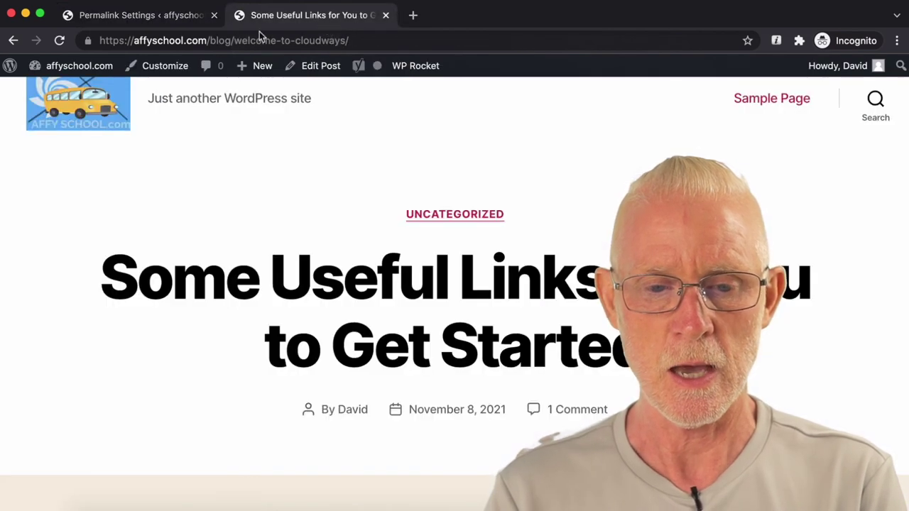
left_click(59, 40)
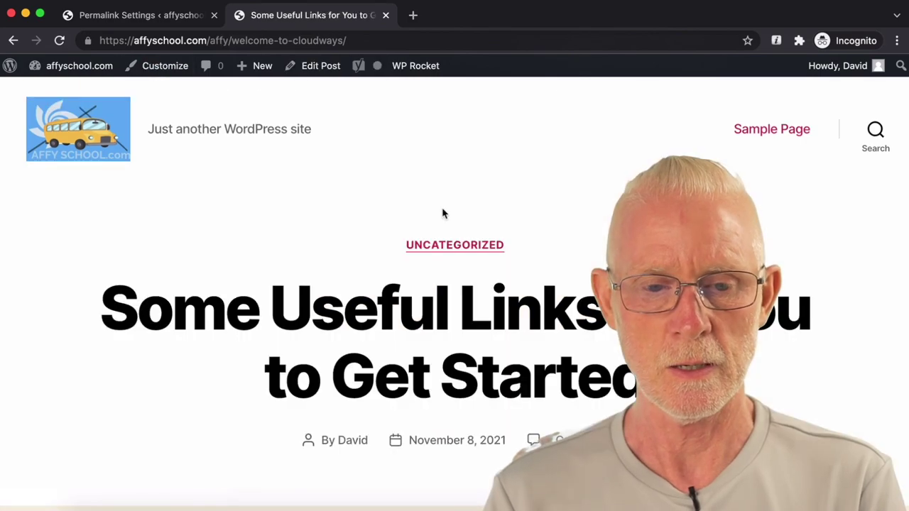
scroll(442, 213, "down", 10)
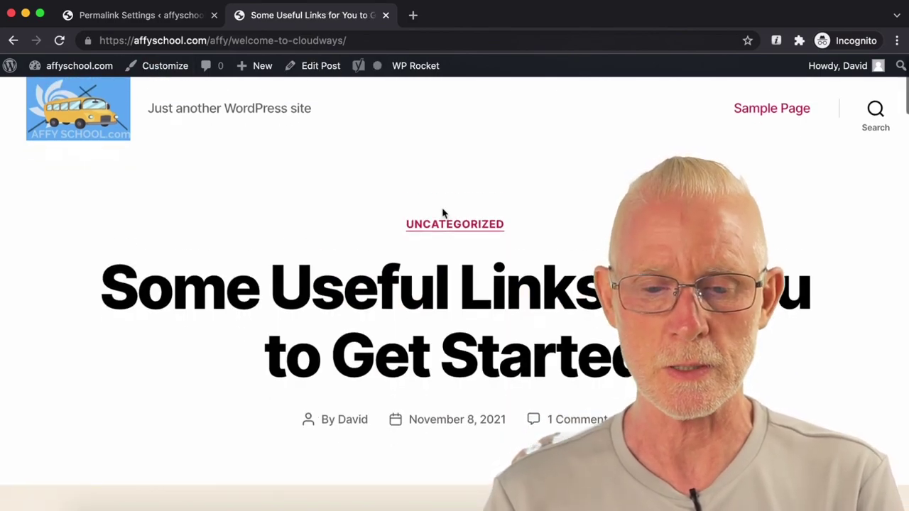
scroll(443, 211, "down", 5)
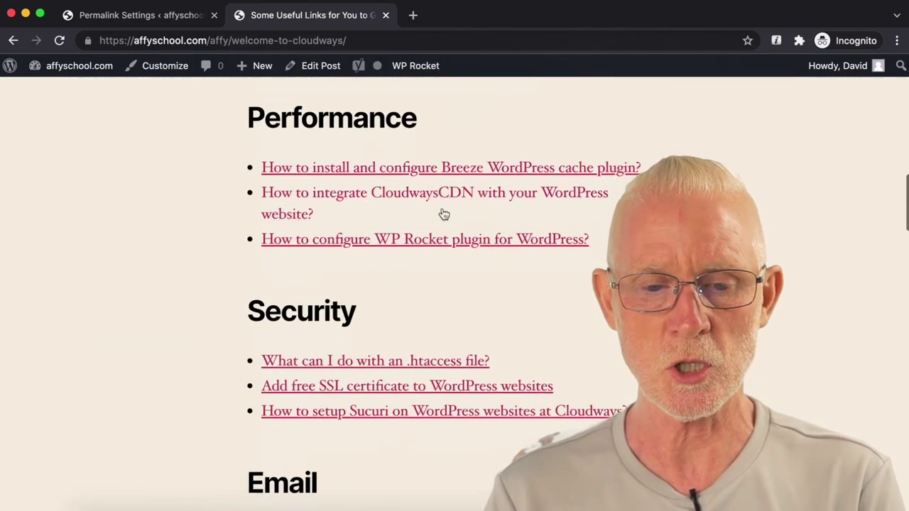
scroll(443, 211, "up", 15)
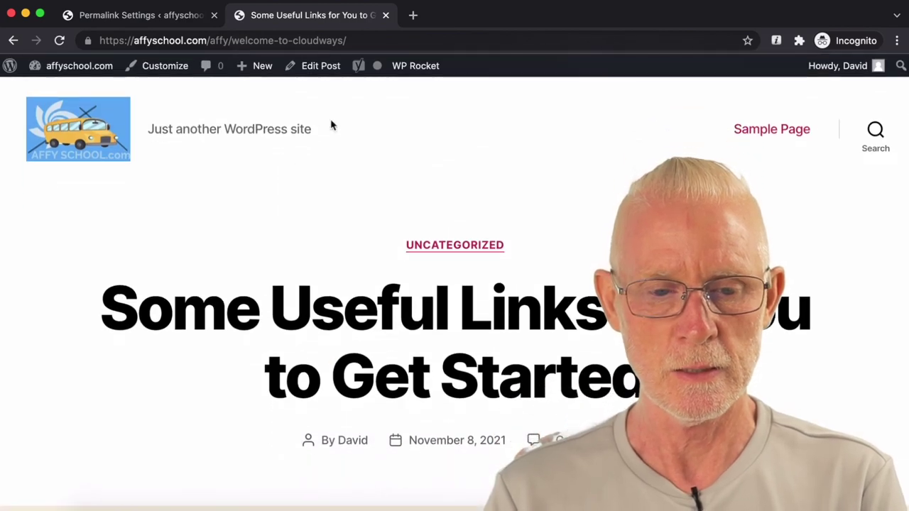
left_click(176, 22)
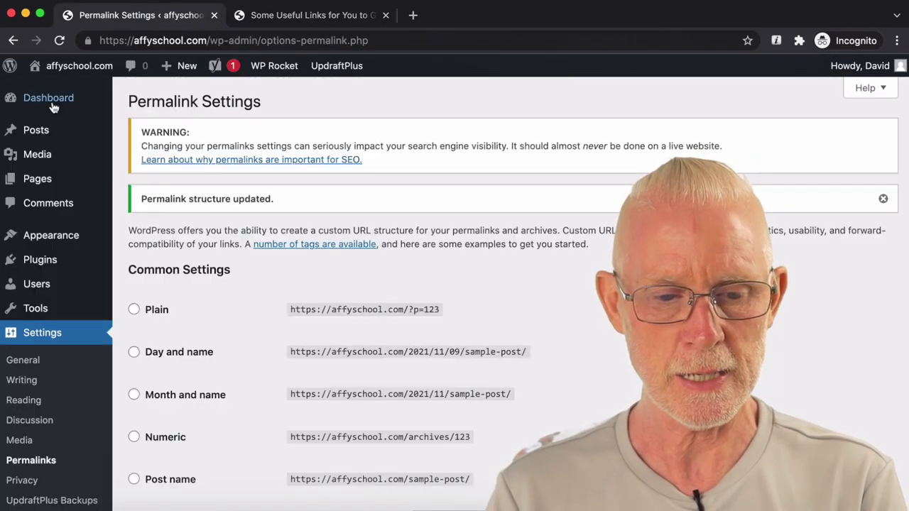
Step: Go to the General Settings page from the Settings menu
mouse_move(54, 106)
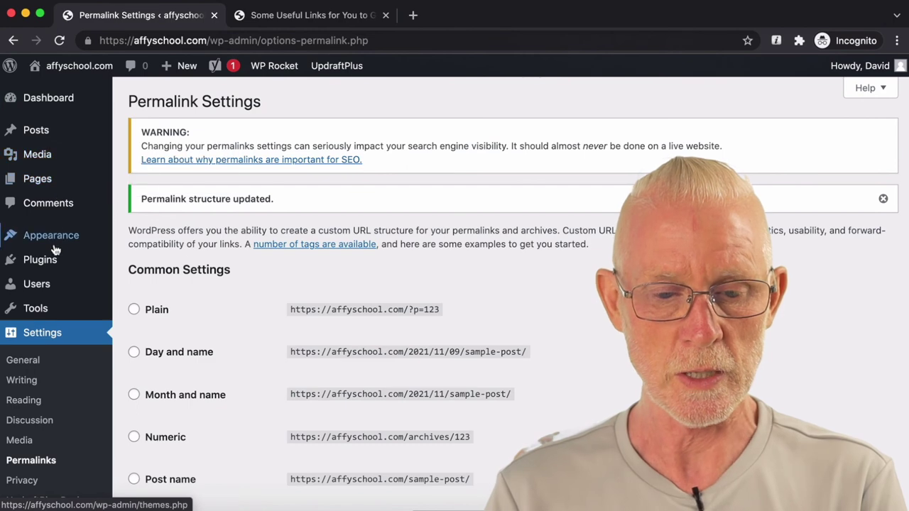
scroll(46, 298, "down", 1)
left_click(31, 319)
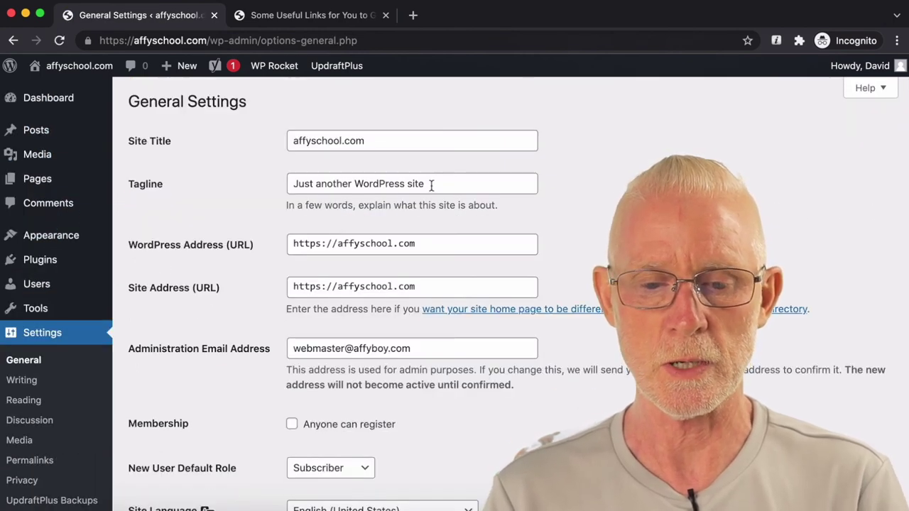
Step: Select the Tagline text and erase it, leaving the tagline field empty
left_click_drag(430, 187, 257, 183)
type("At")
type("fysch")
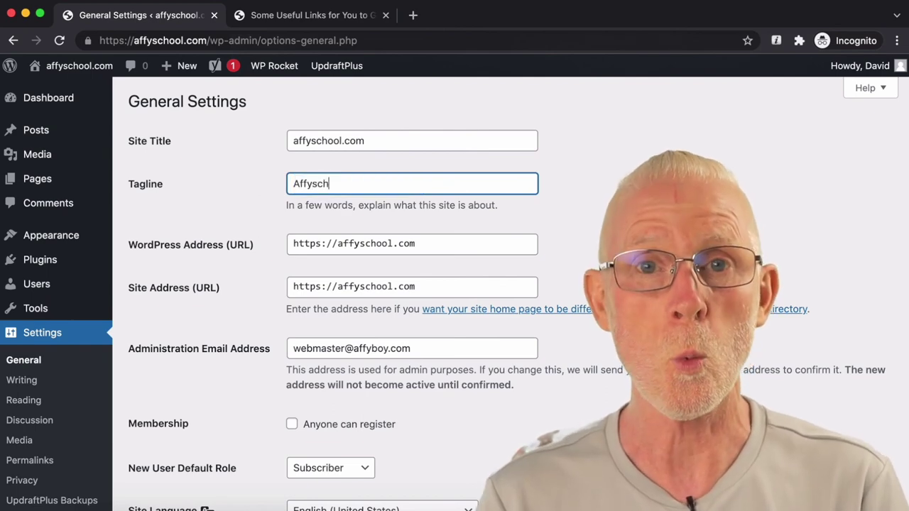
left_click(313, 186)
key("Delete")
type("School")
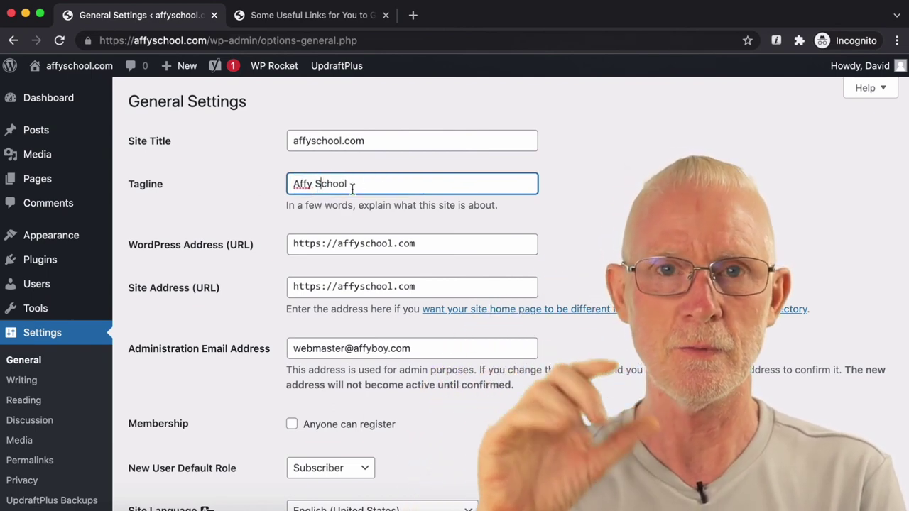
left_click_drag(348, 186, 160, 184)
key("BackSpace")
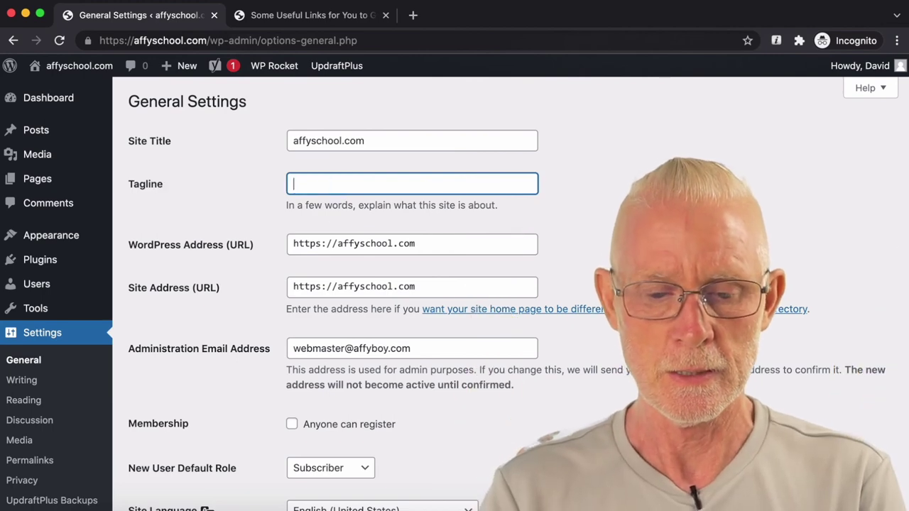
scroll(472, 229, "down", 10)
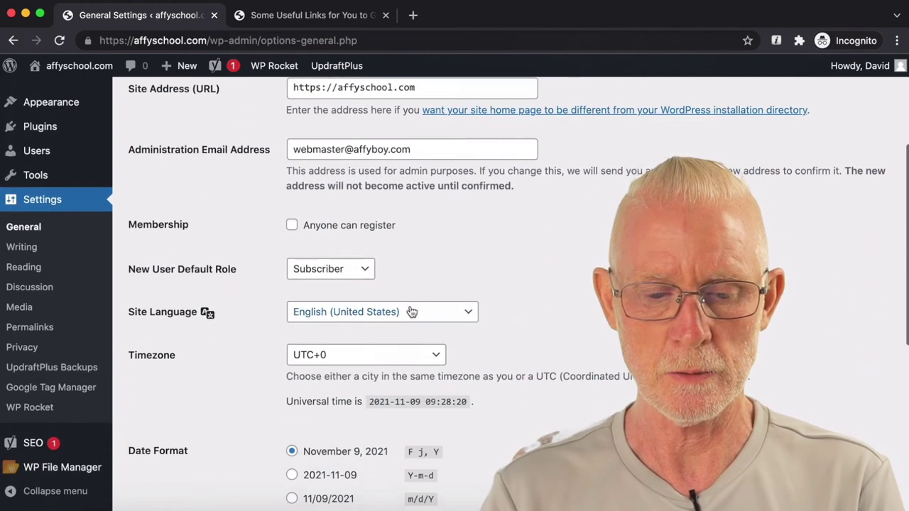
scroll(326, 380, "down", 5)
Step: Save the General Settings with the empty tagline, then start a new post via Posts > Add New
left_click(187, 438)
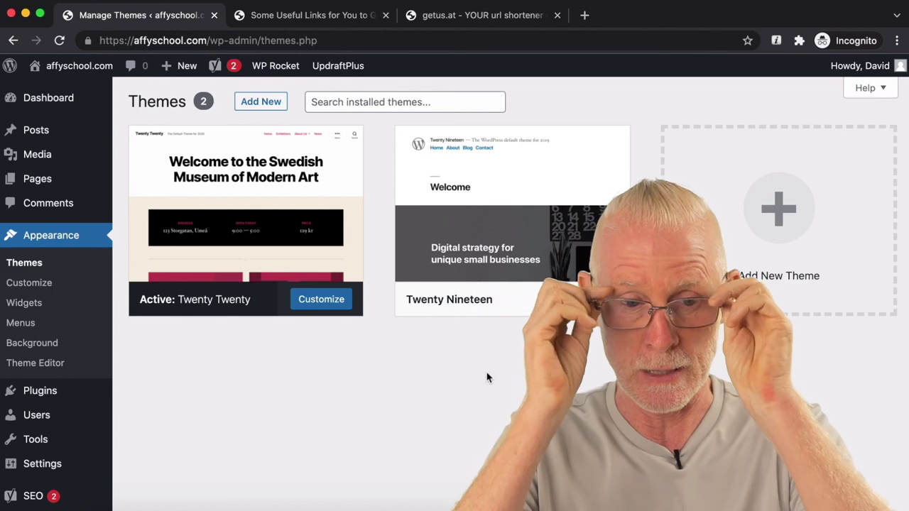
mouse_move(45, 129)
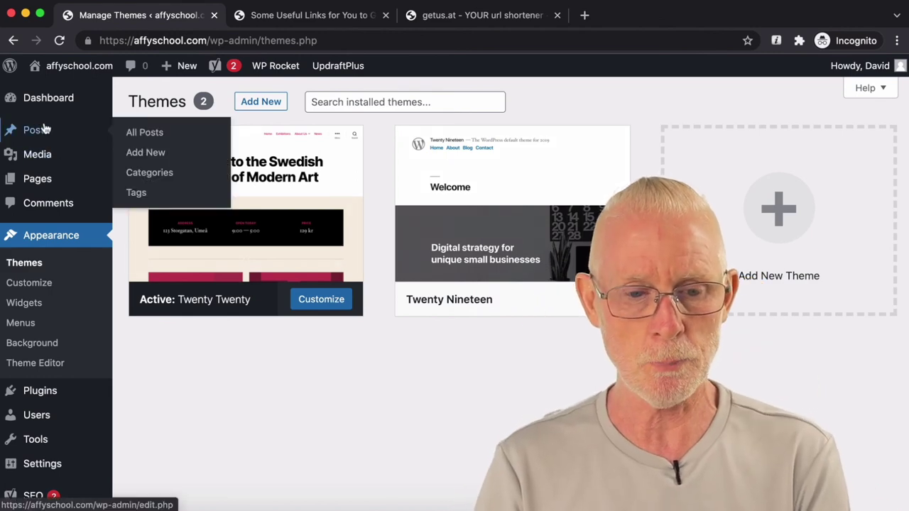
left_click(161, 156)
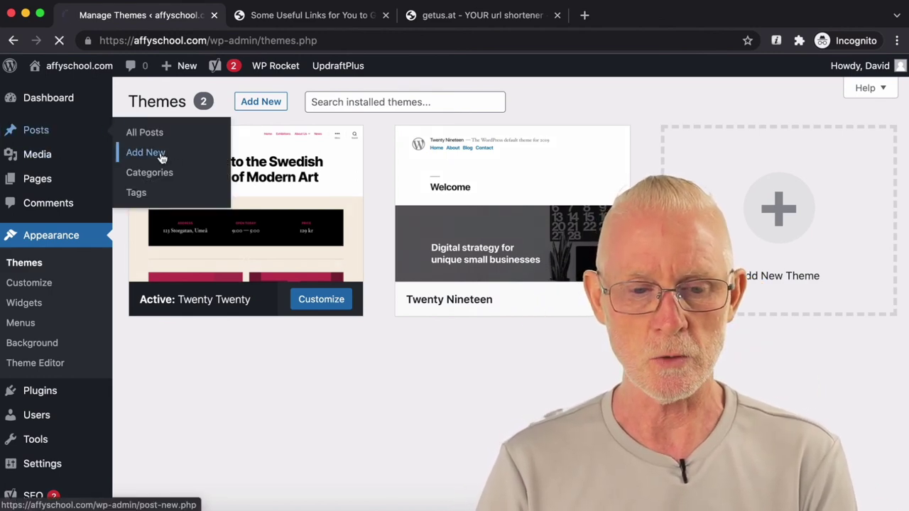